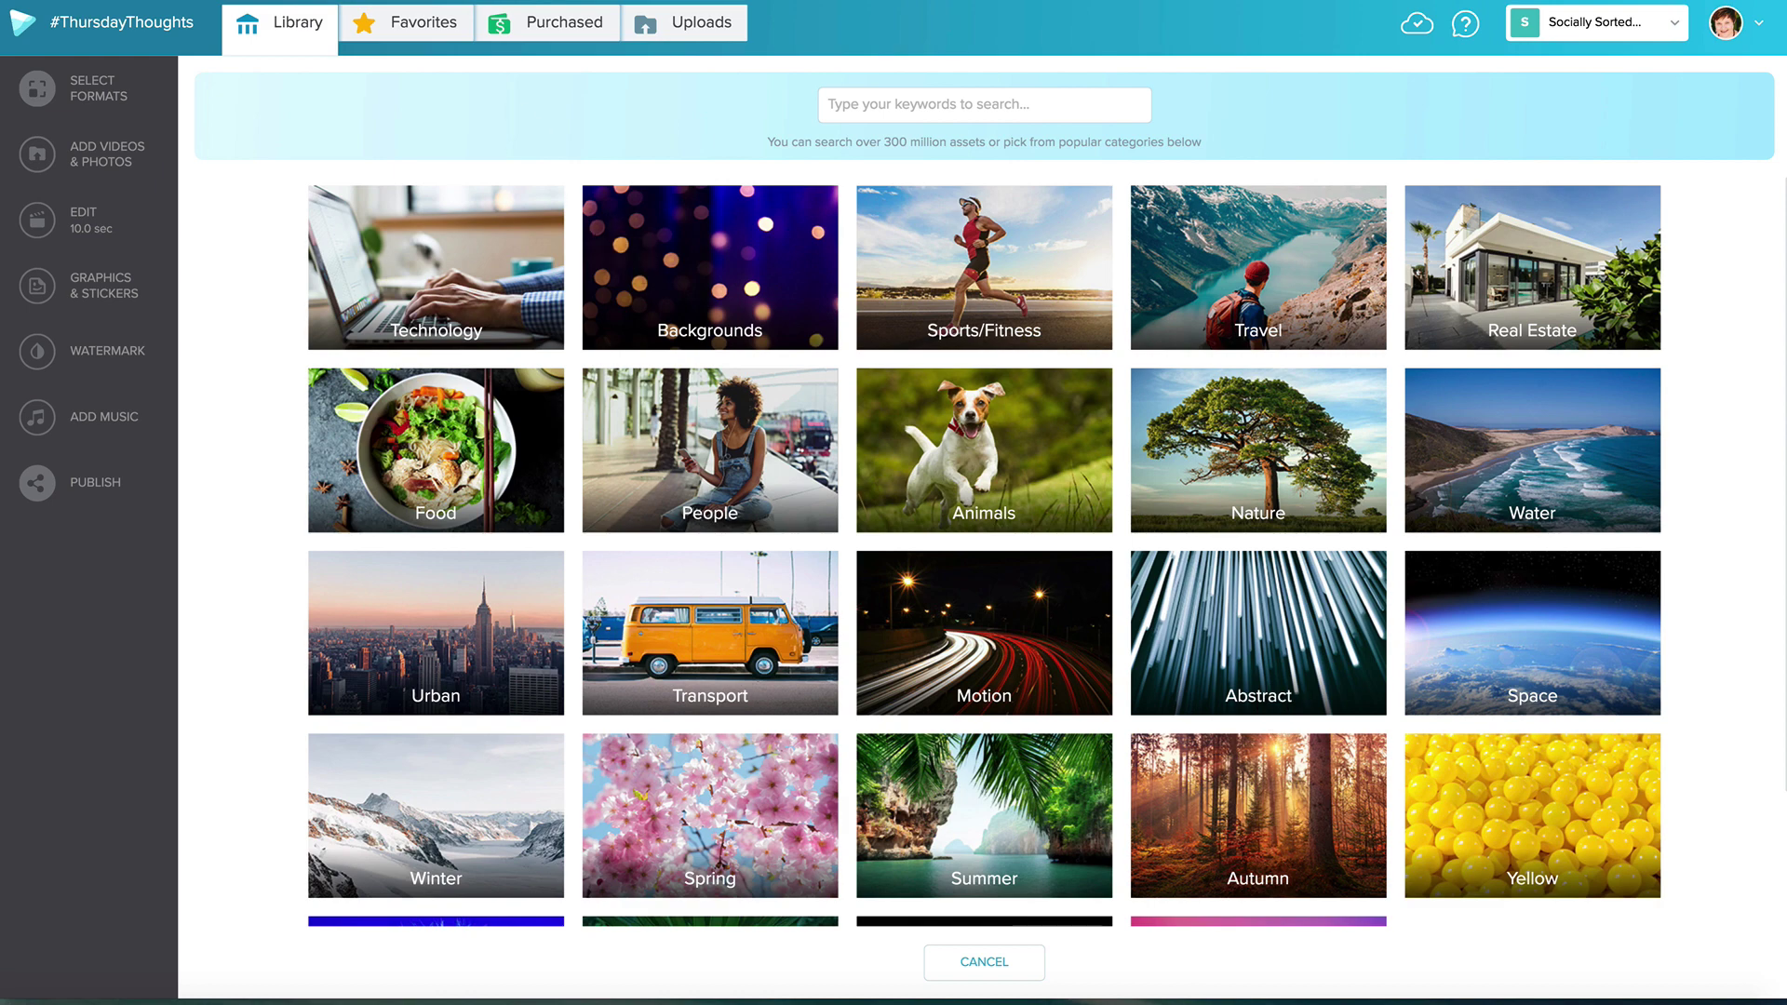
Step: Add the 5-second starry night clip from the favorites as the quote's background video and play the project from the start
click(410, 22)
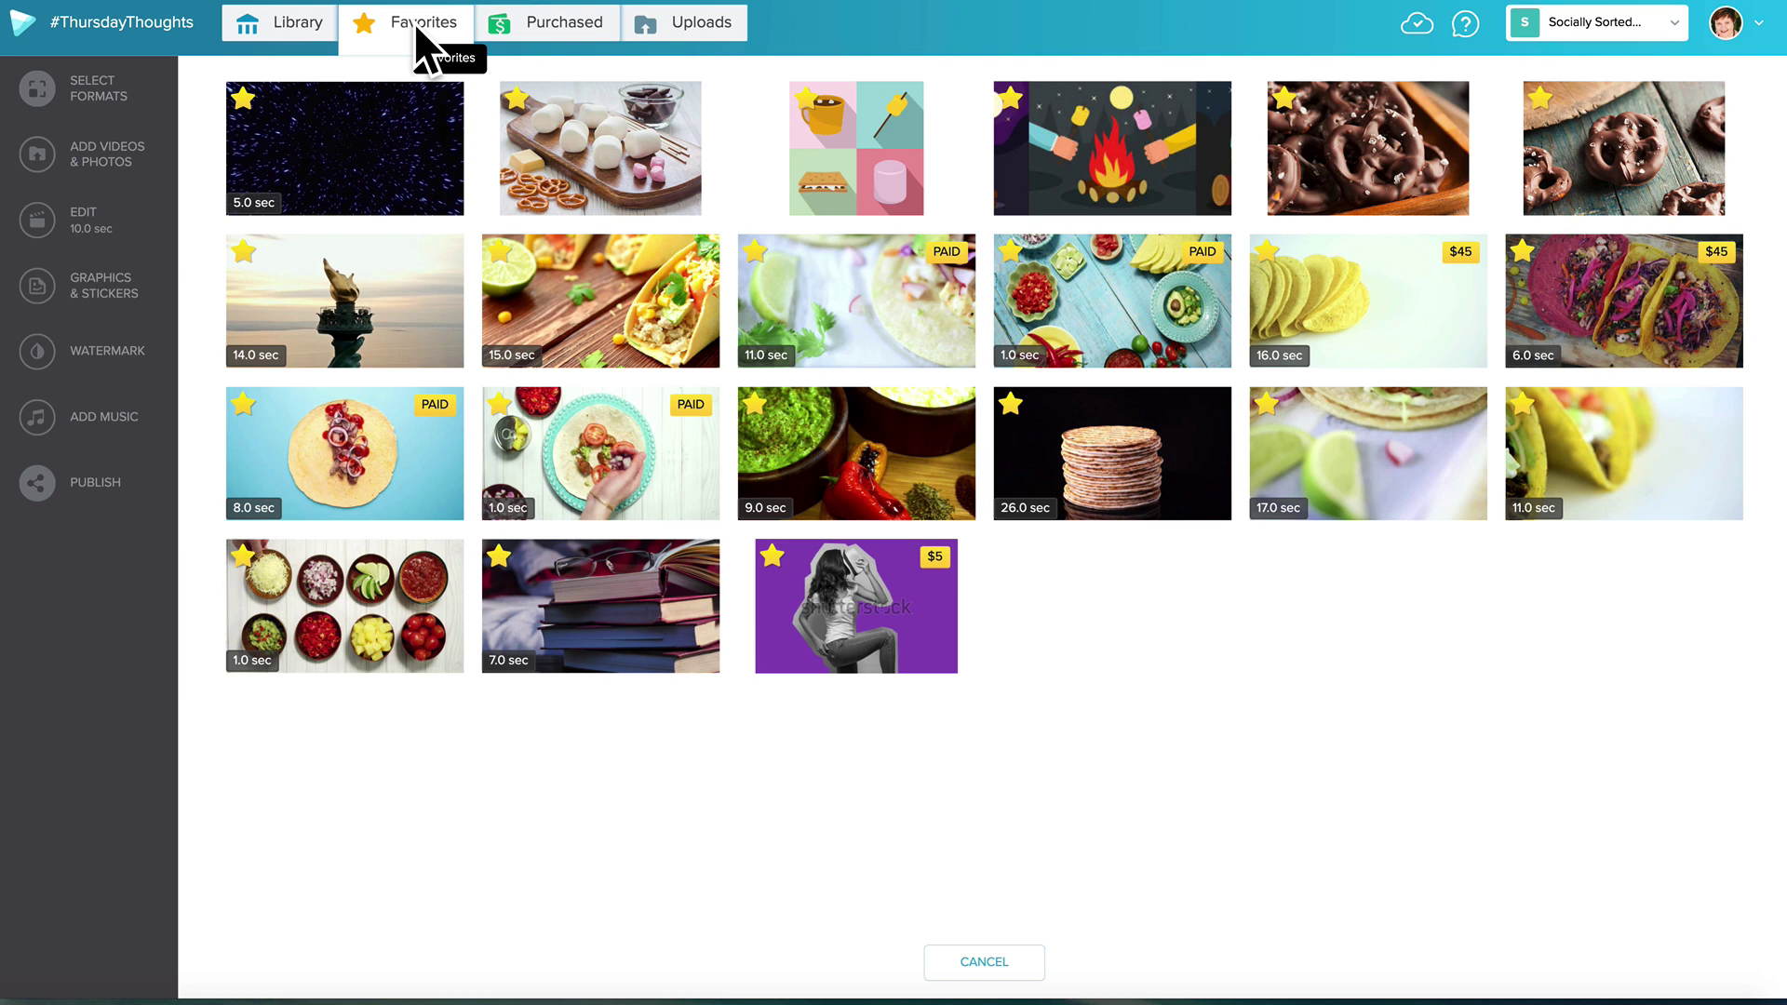
mouse_move(354, 149)
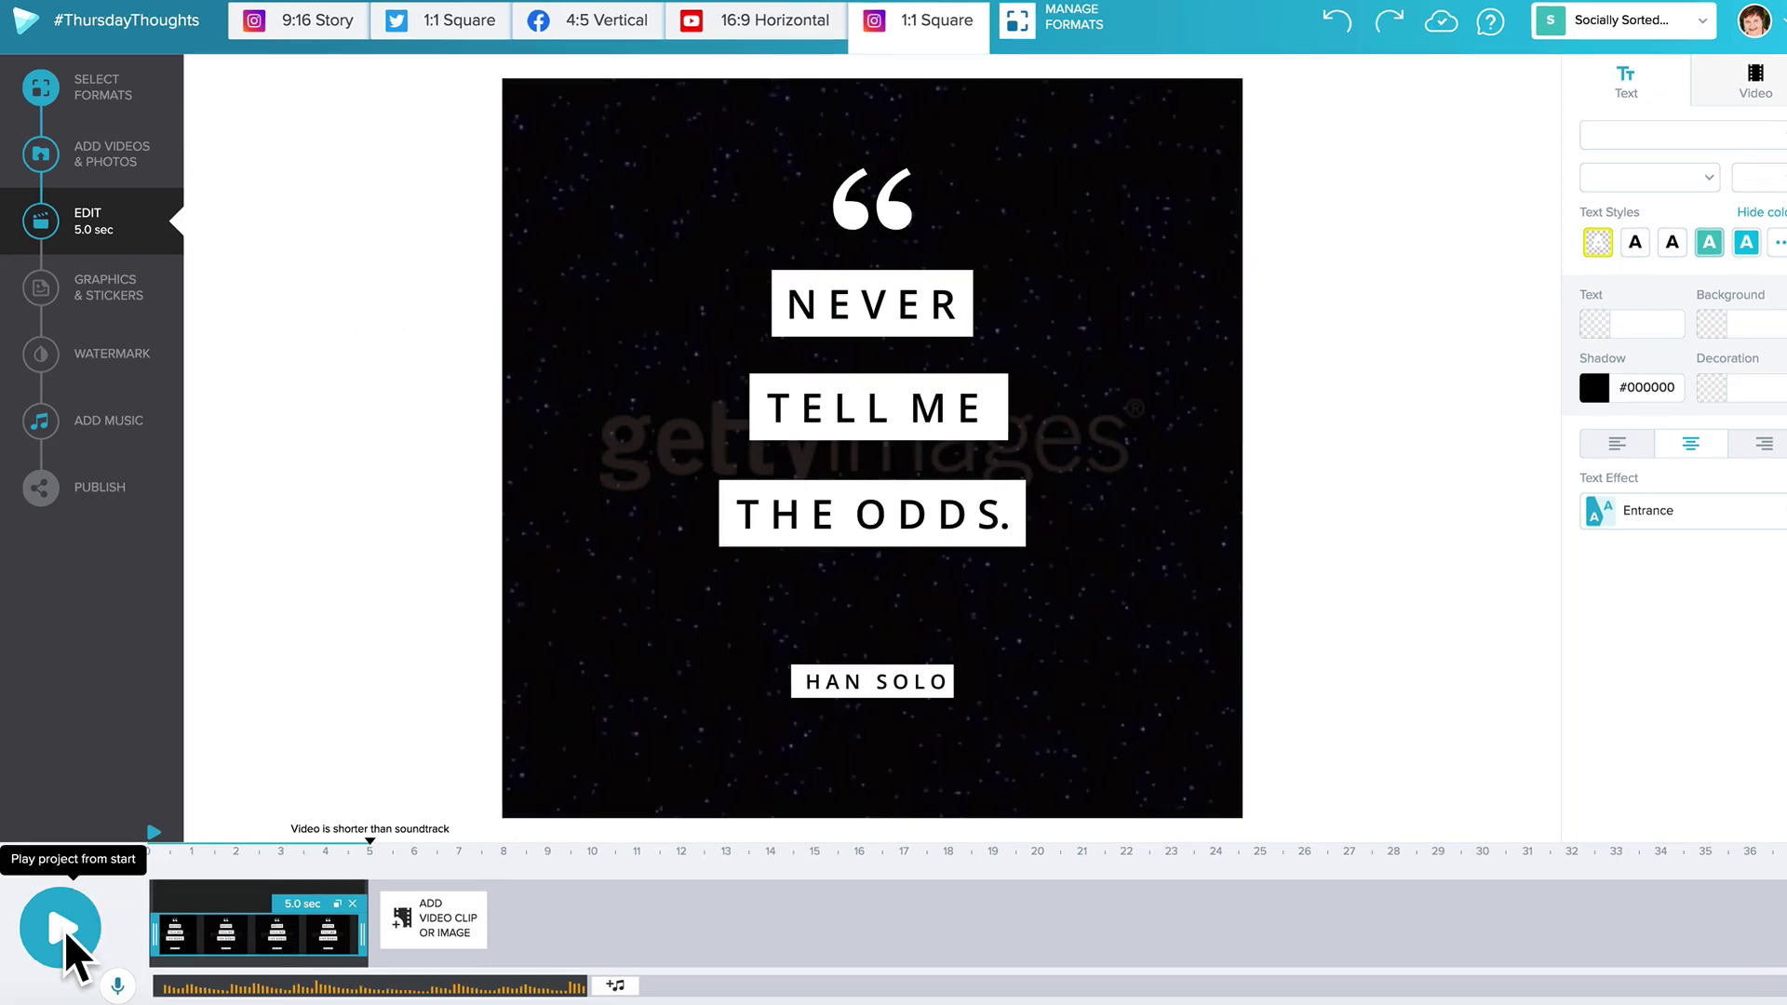
click(64, 930)
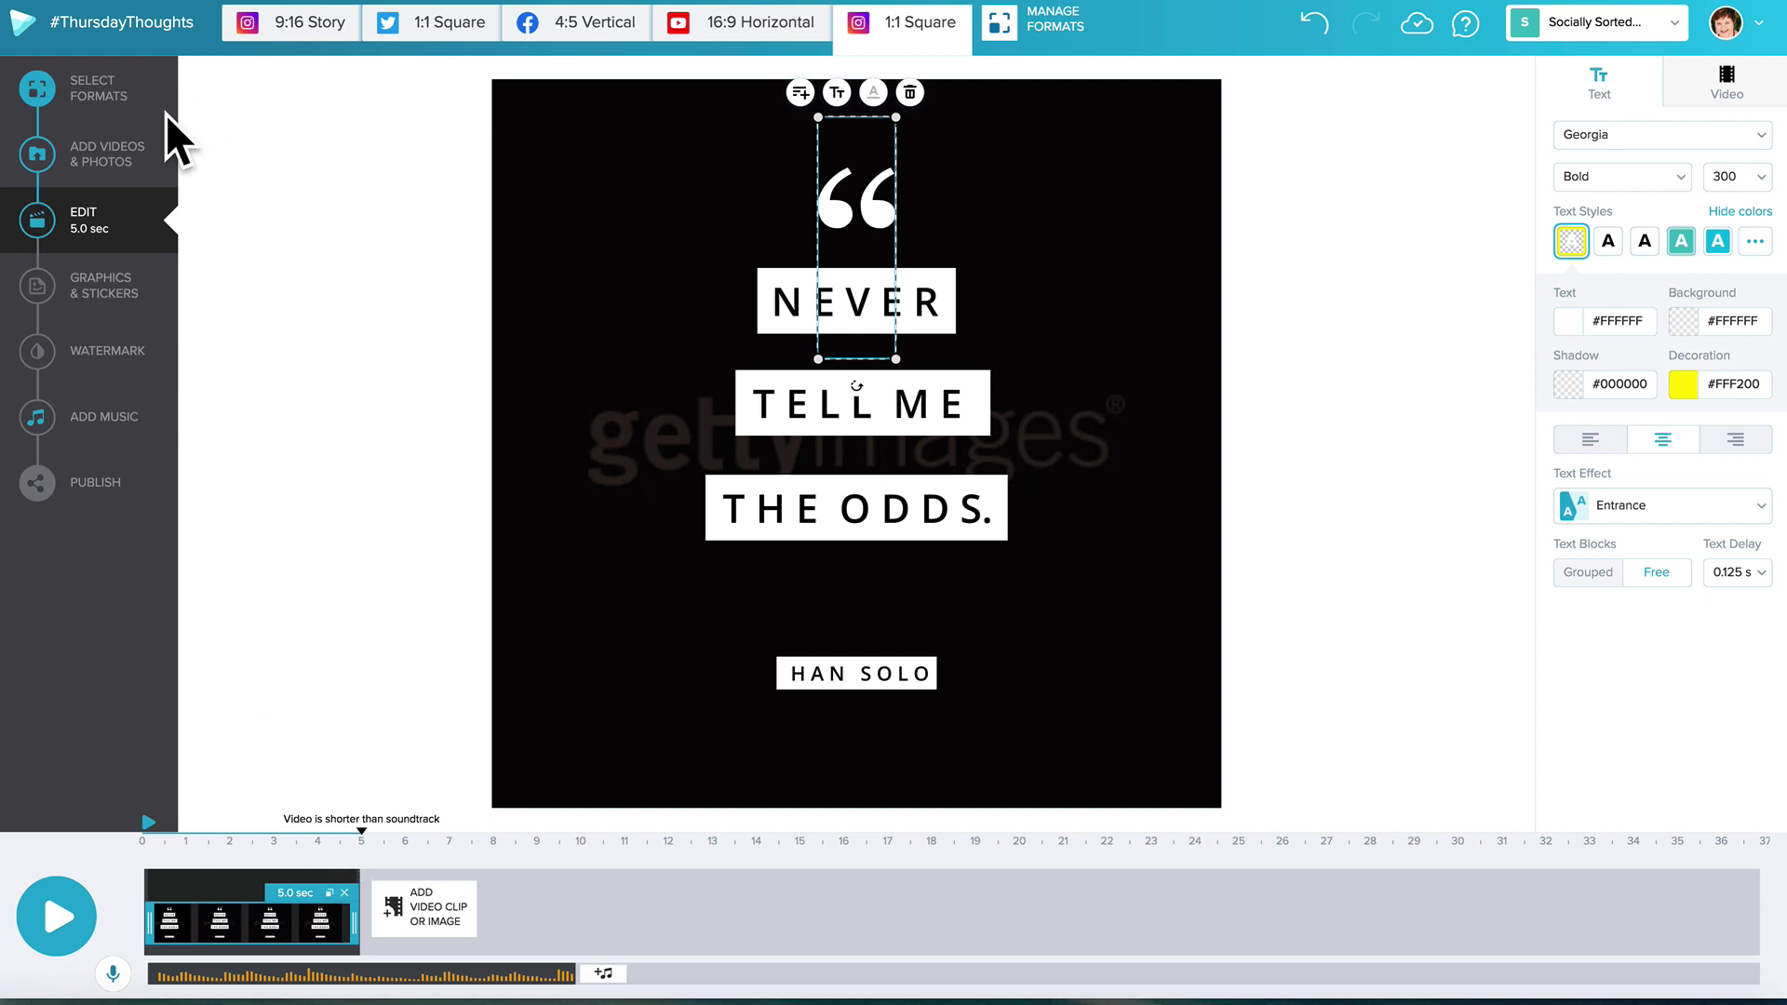
Step: Search the music library for STAR WARS
click(116, 421)
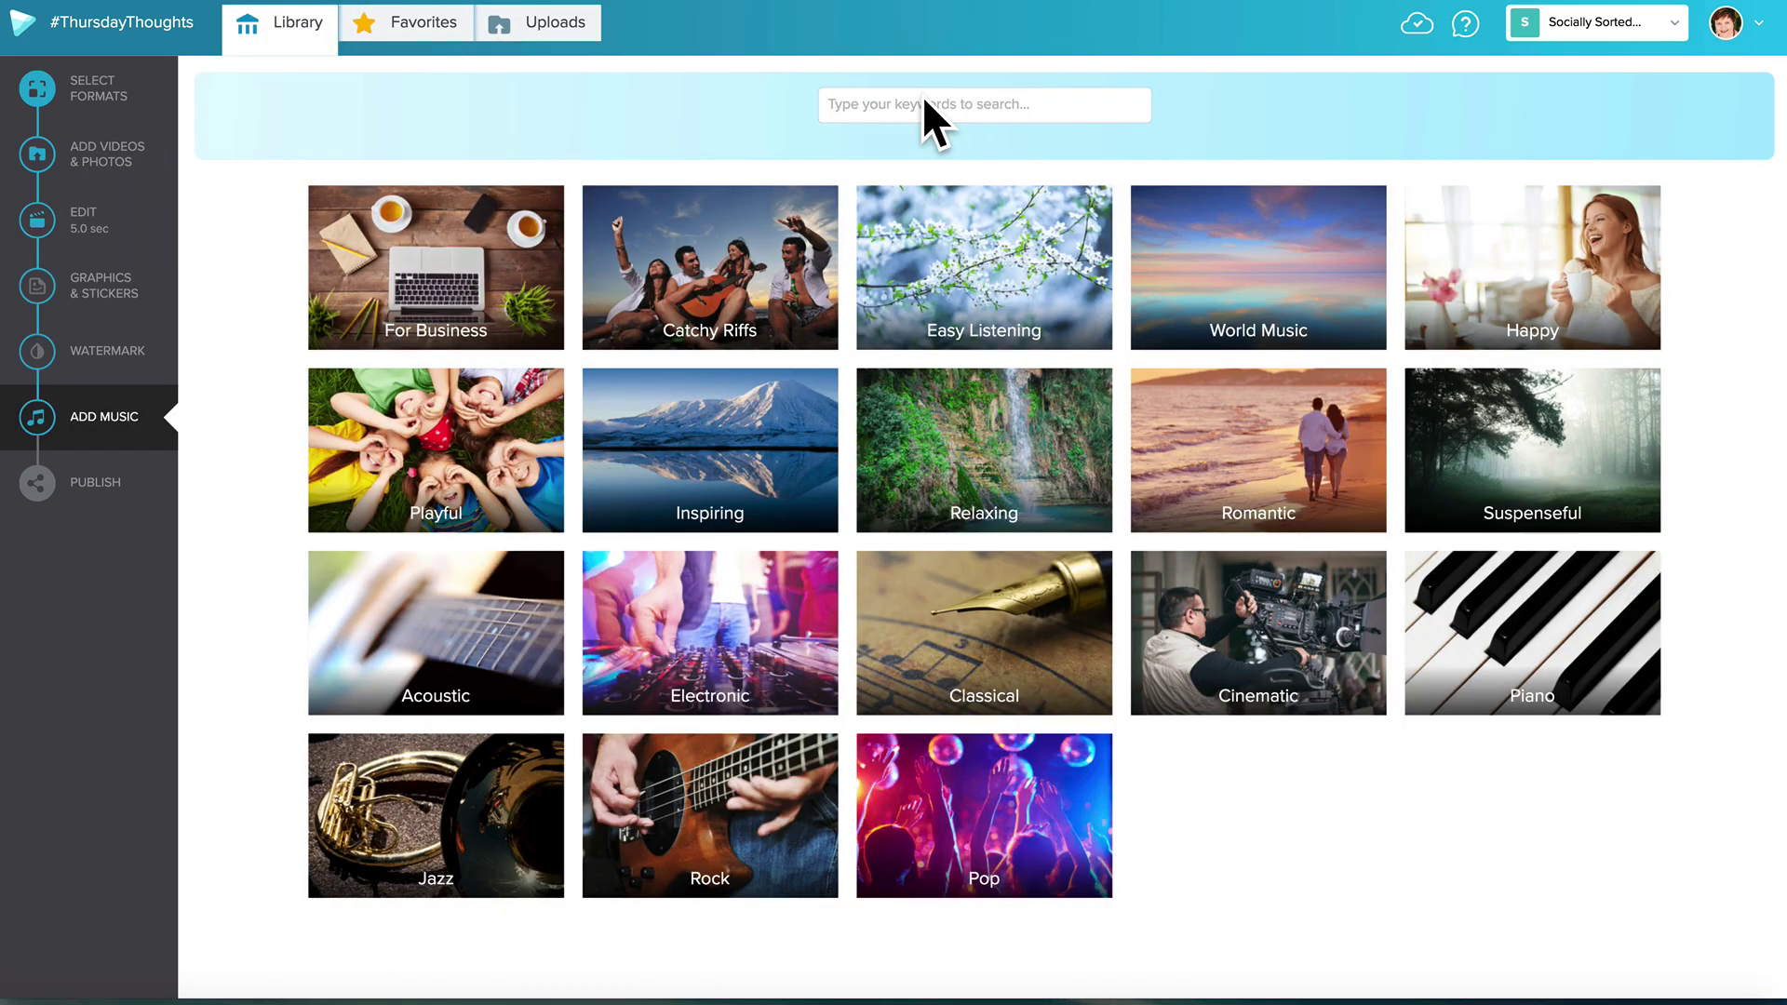
click(924, 99)
text(STAR WARS)
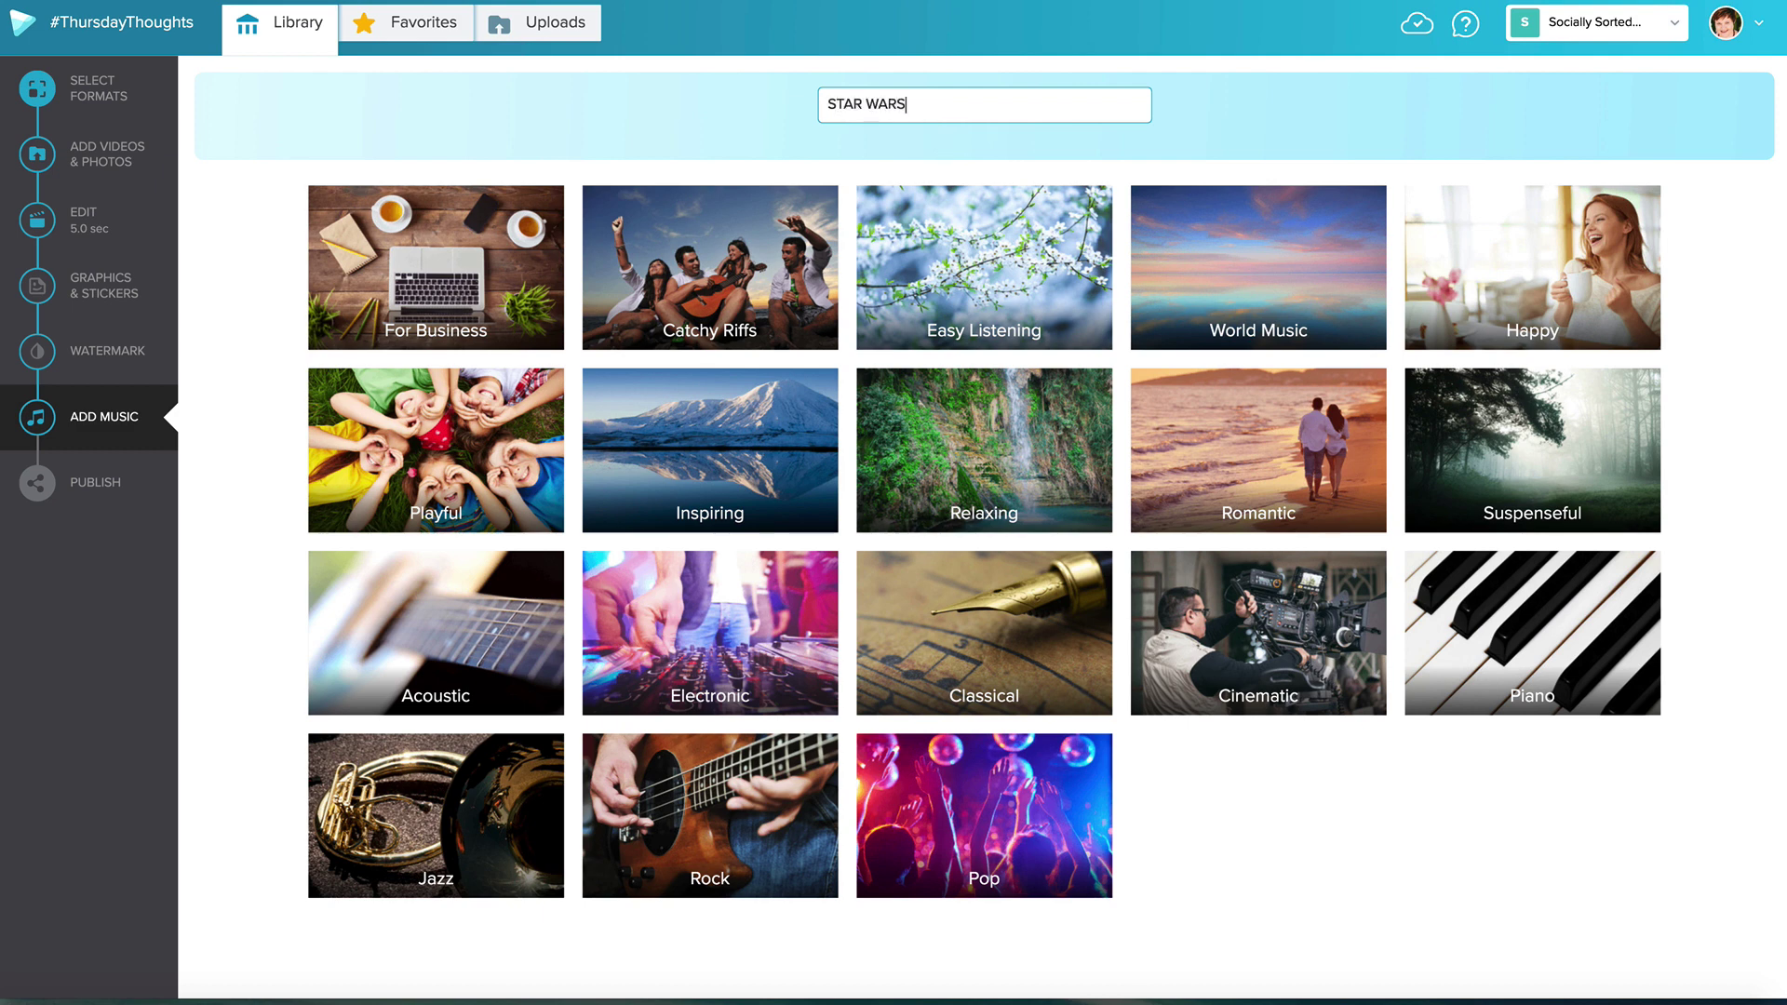
key(Return)
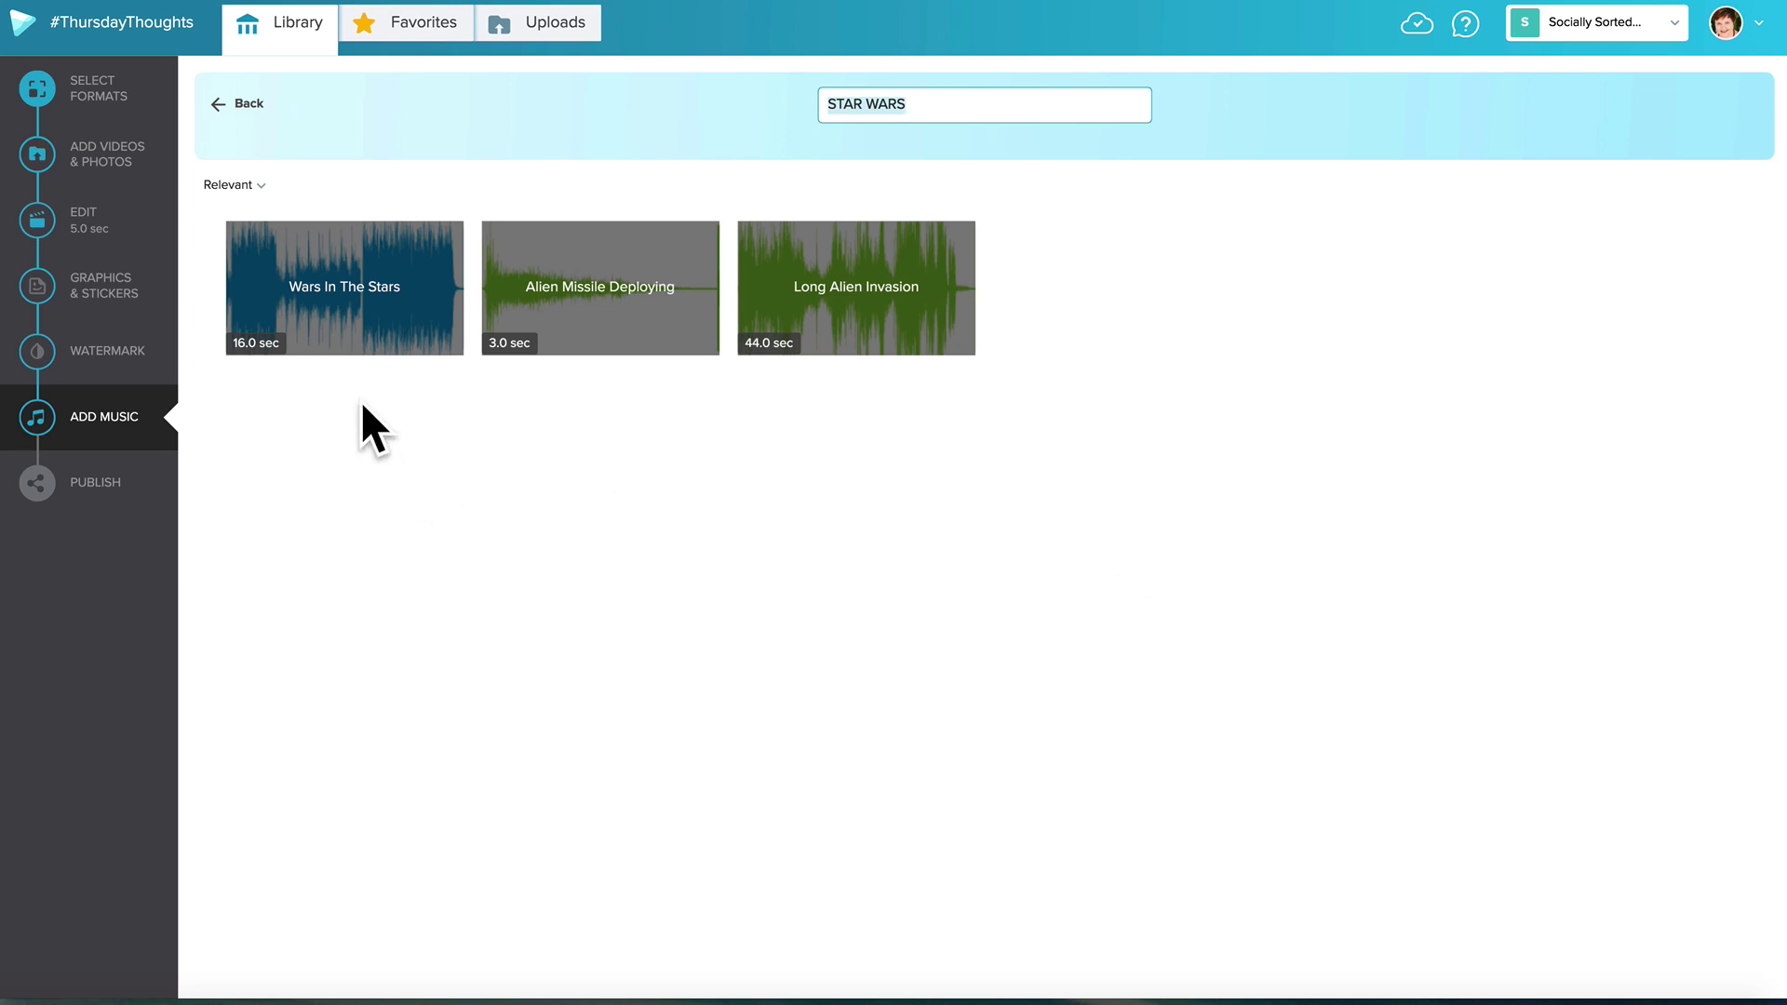
Step: Add the Wars In The Stars track as the soundtrack and play the project in the editor
mouse_move(360, 287)
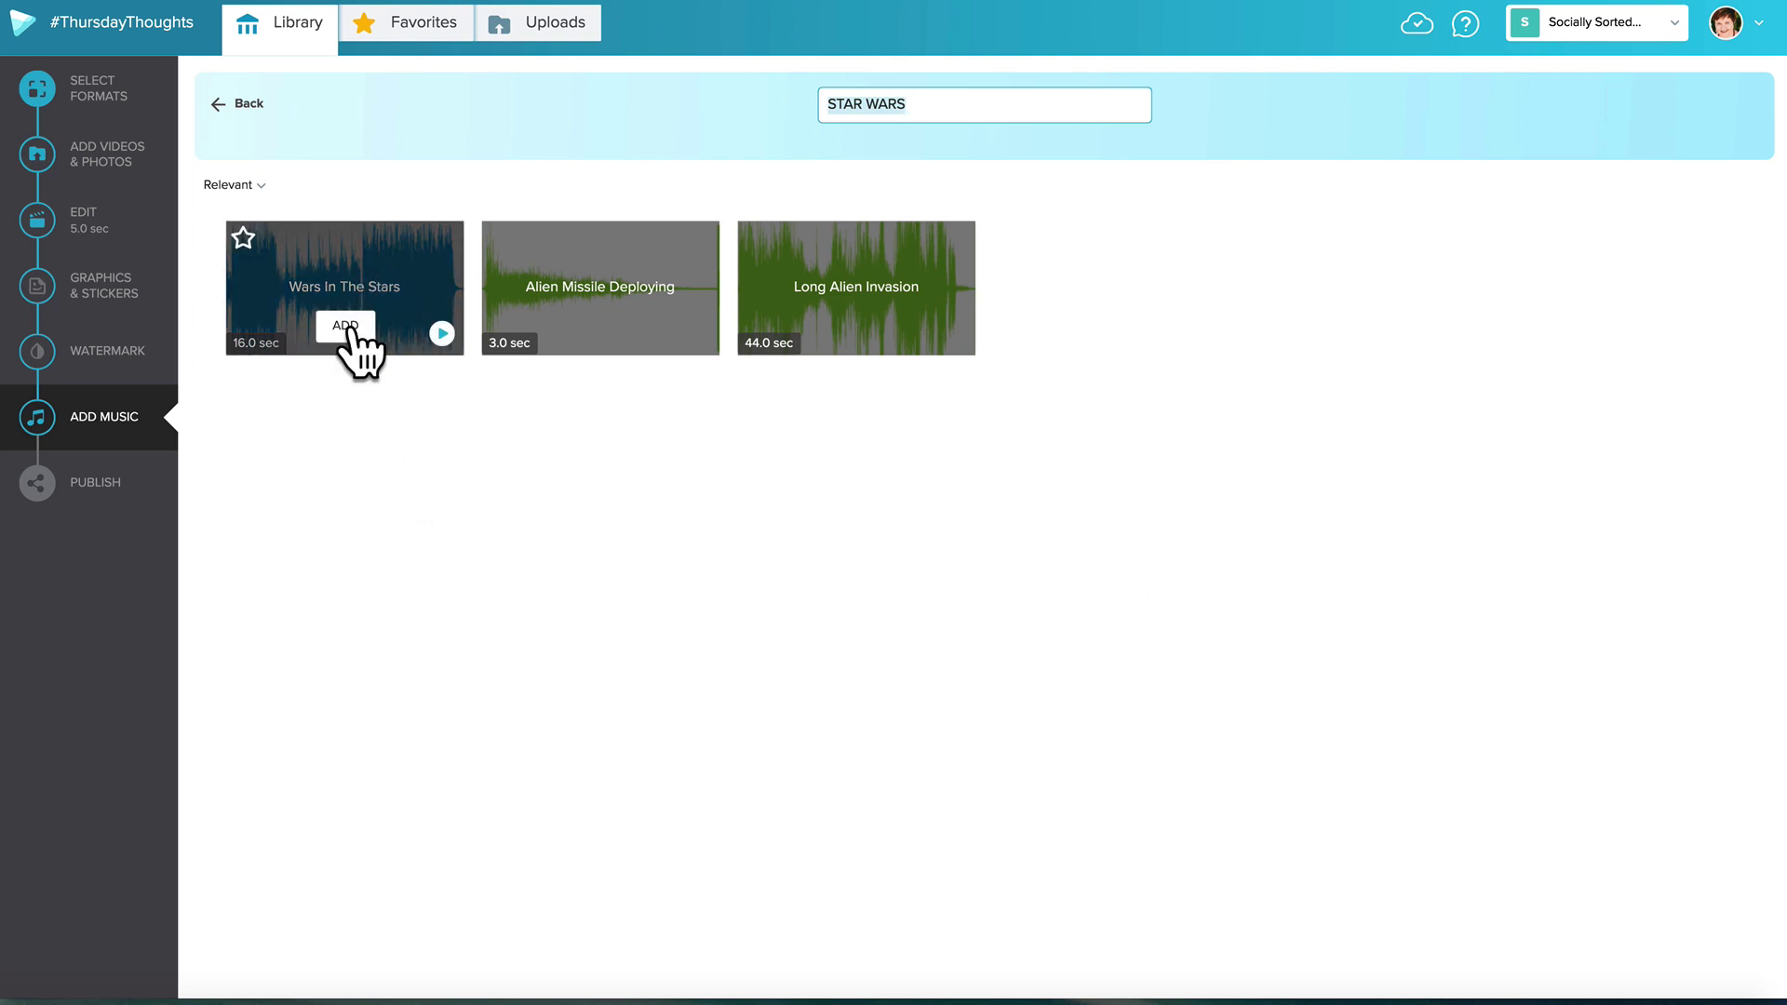
click(346, 328)
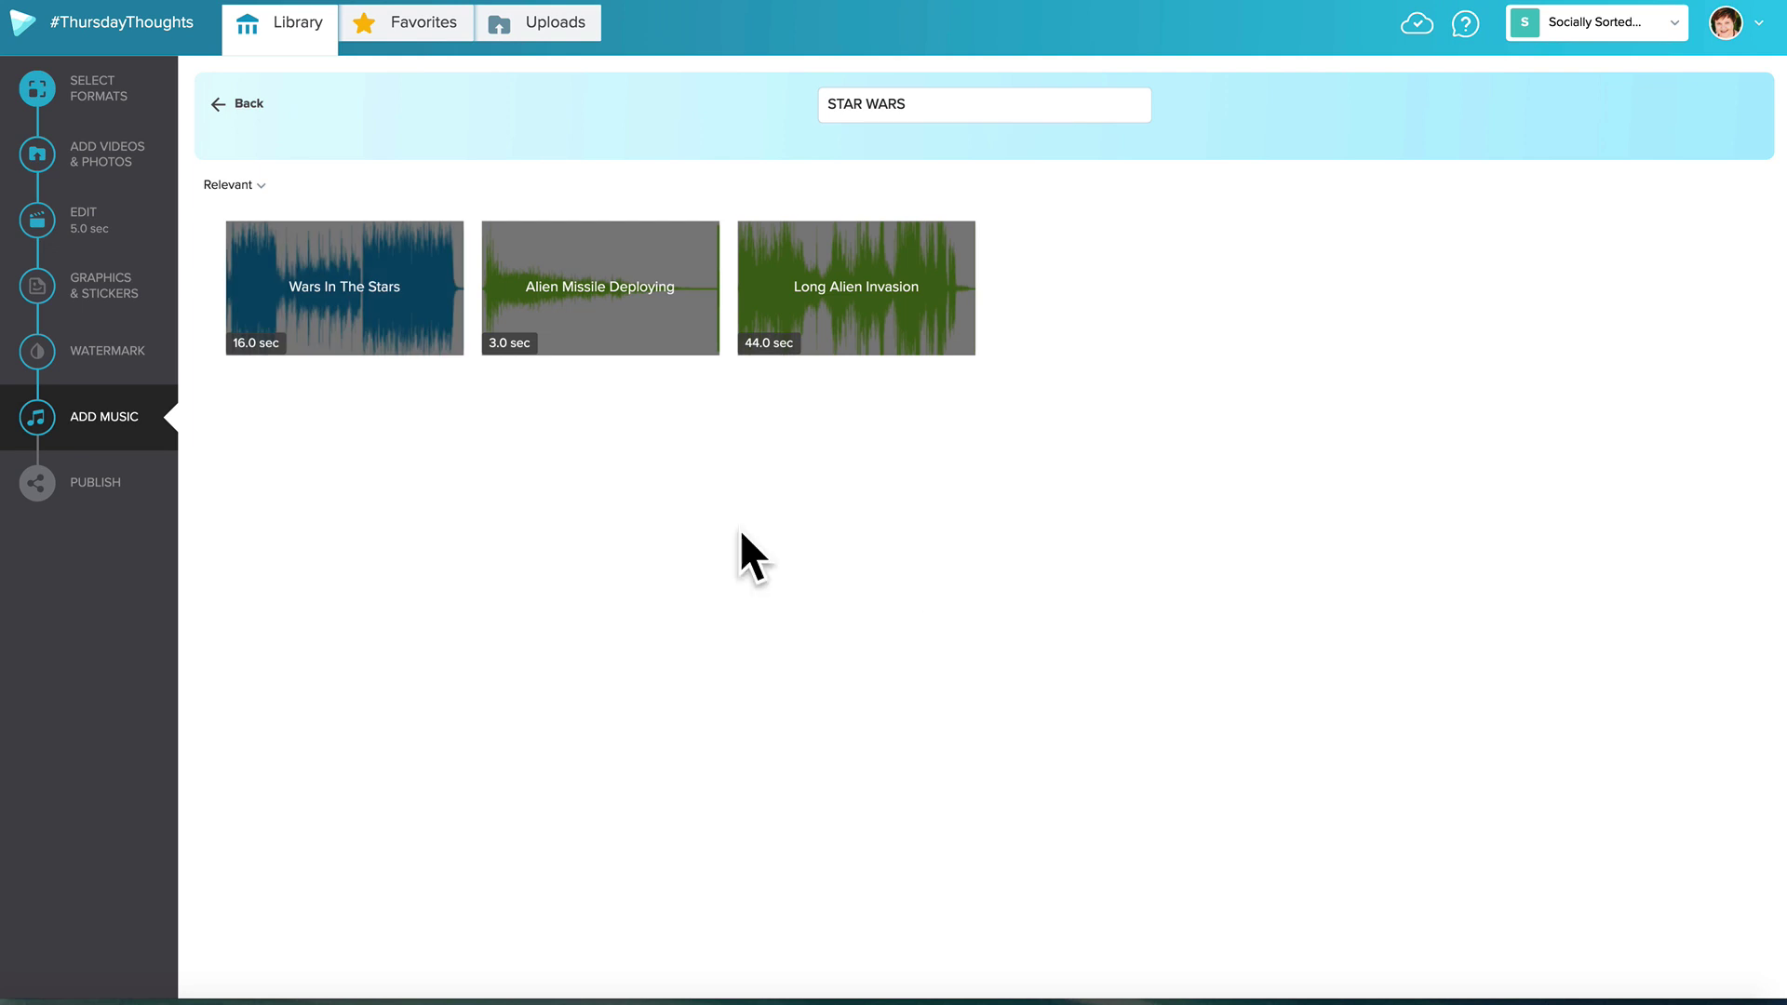
click(97, 228)
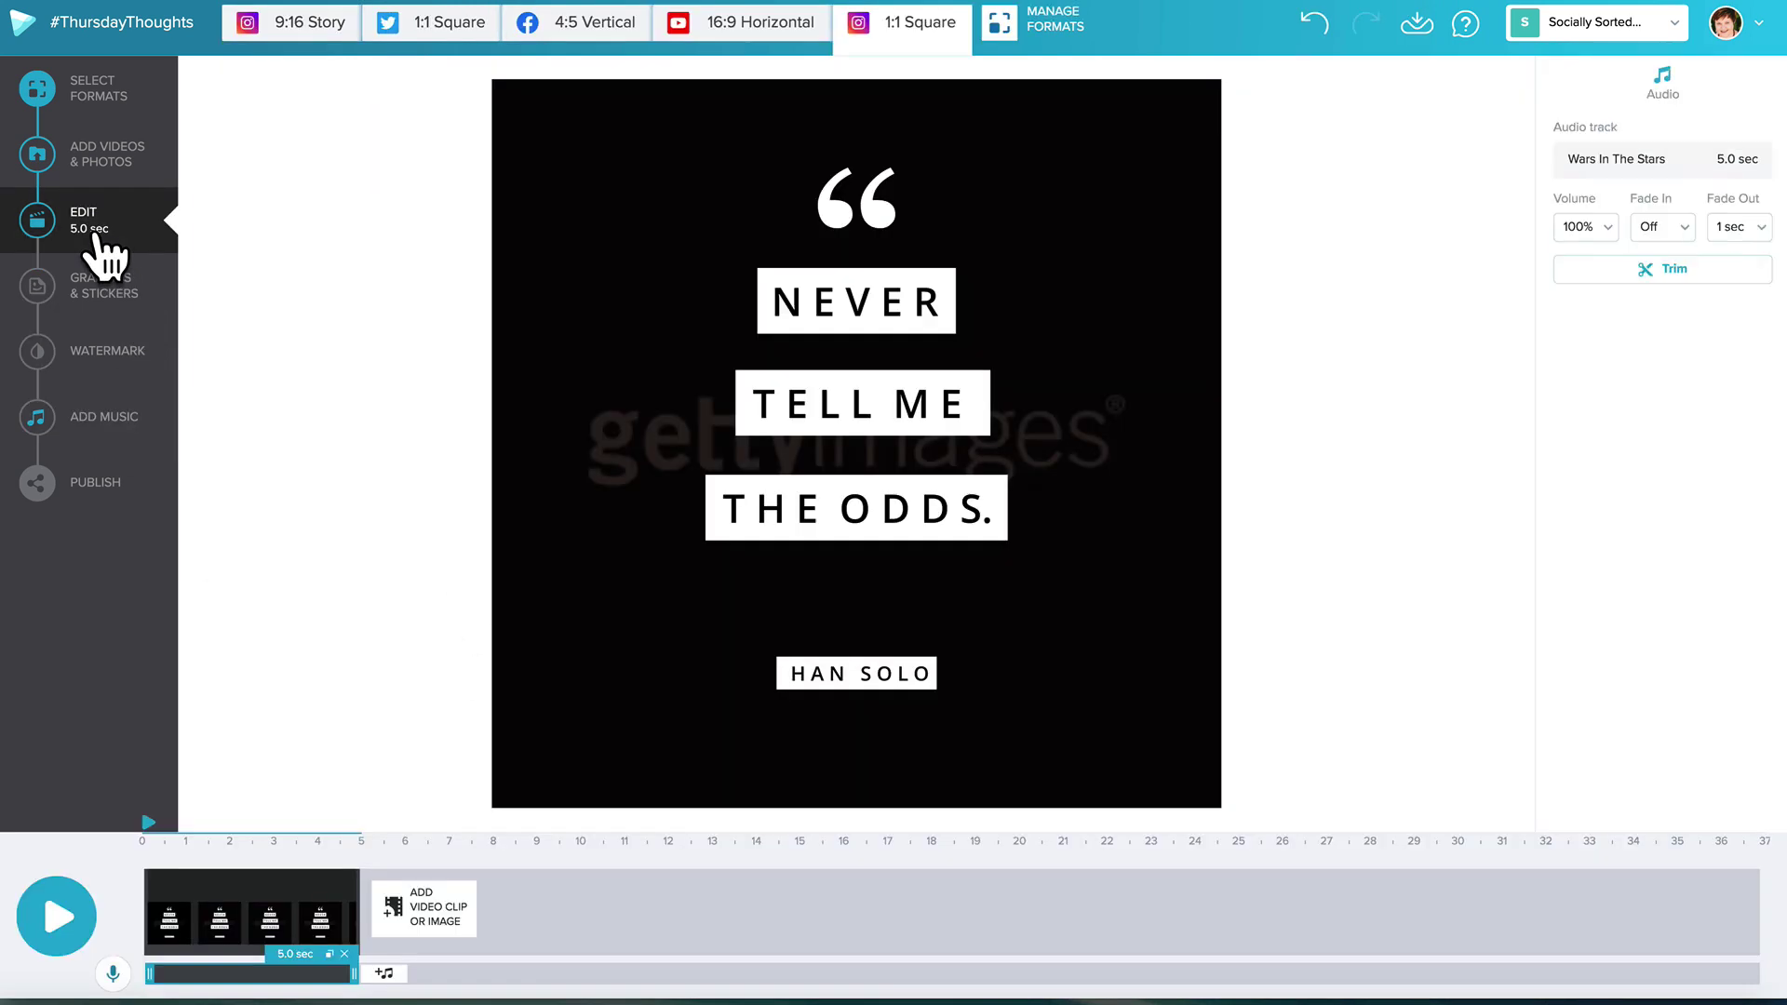
click(55, 919)
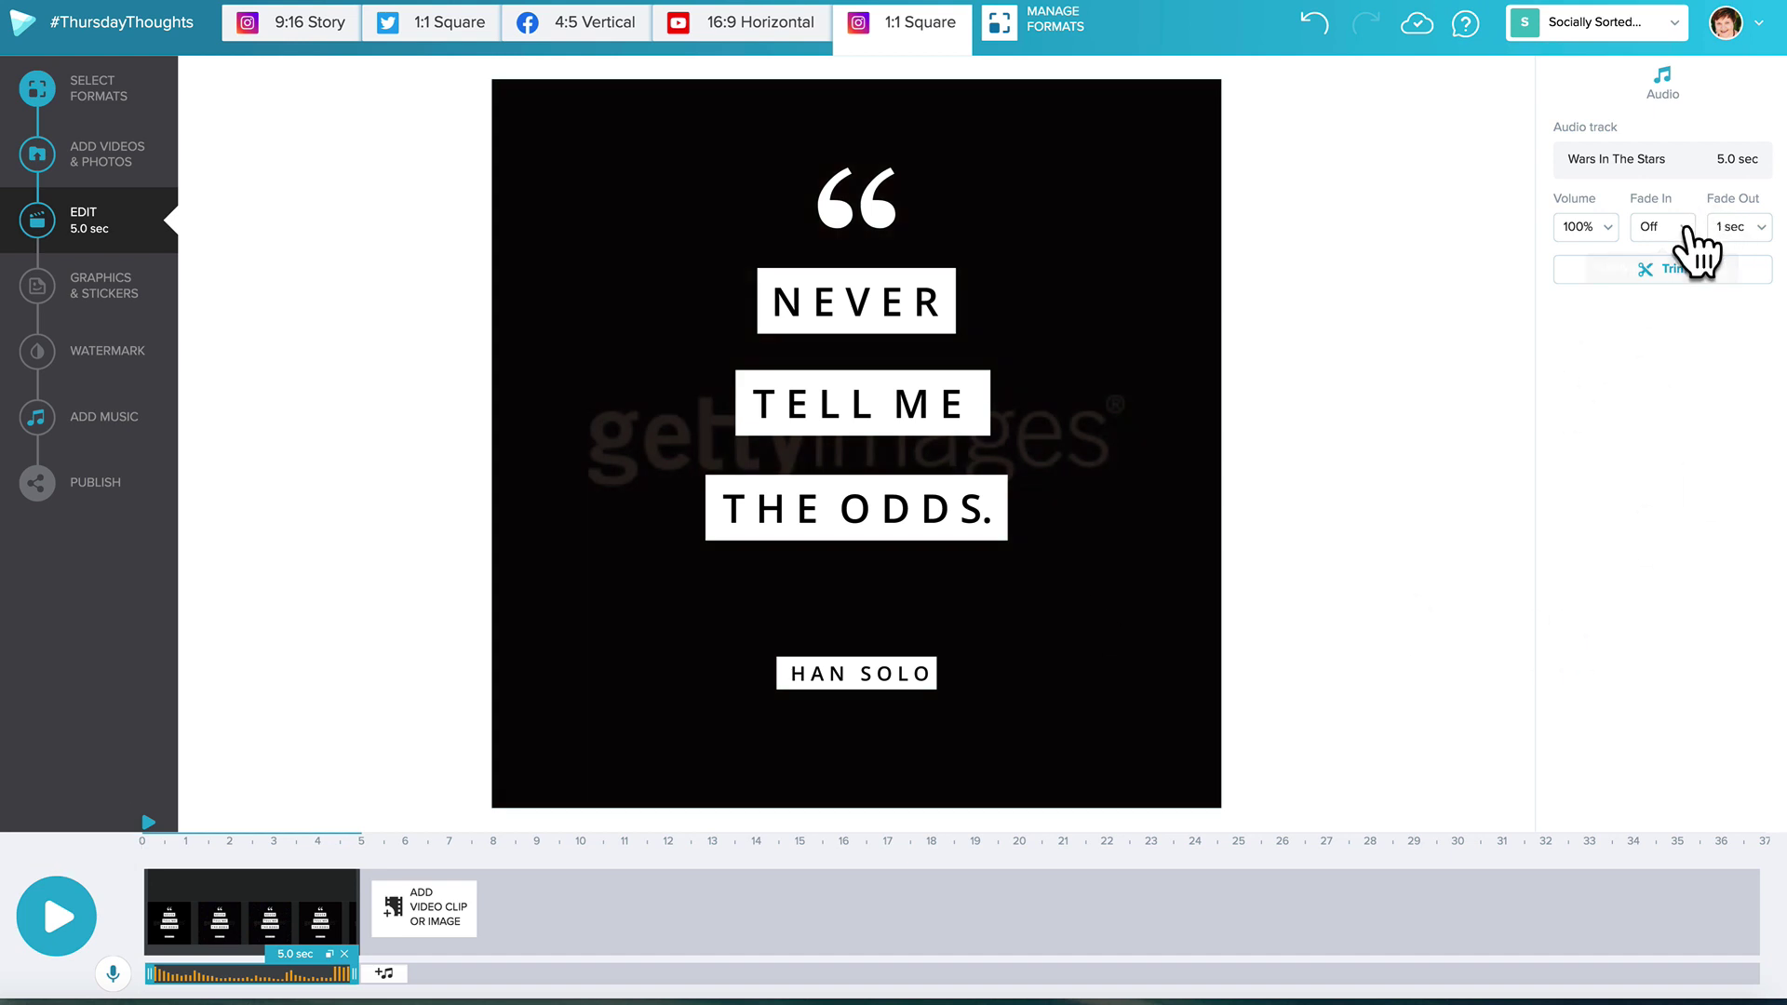
Step: Try a 2-second fade-out on the audio track, and set the fade-out back to 1 second
click(1754, 226)
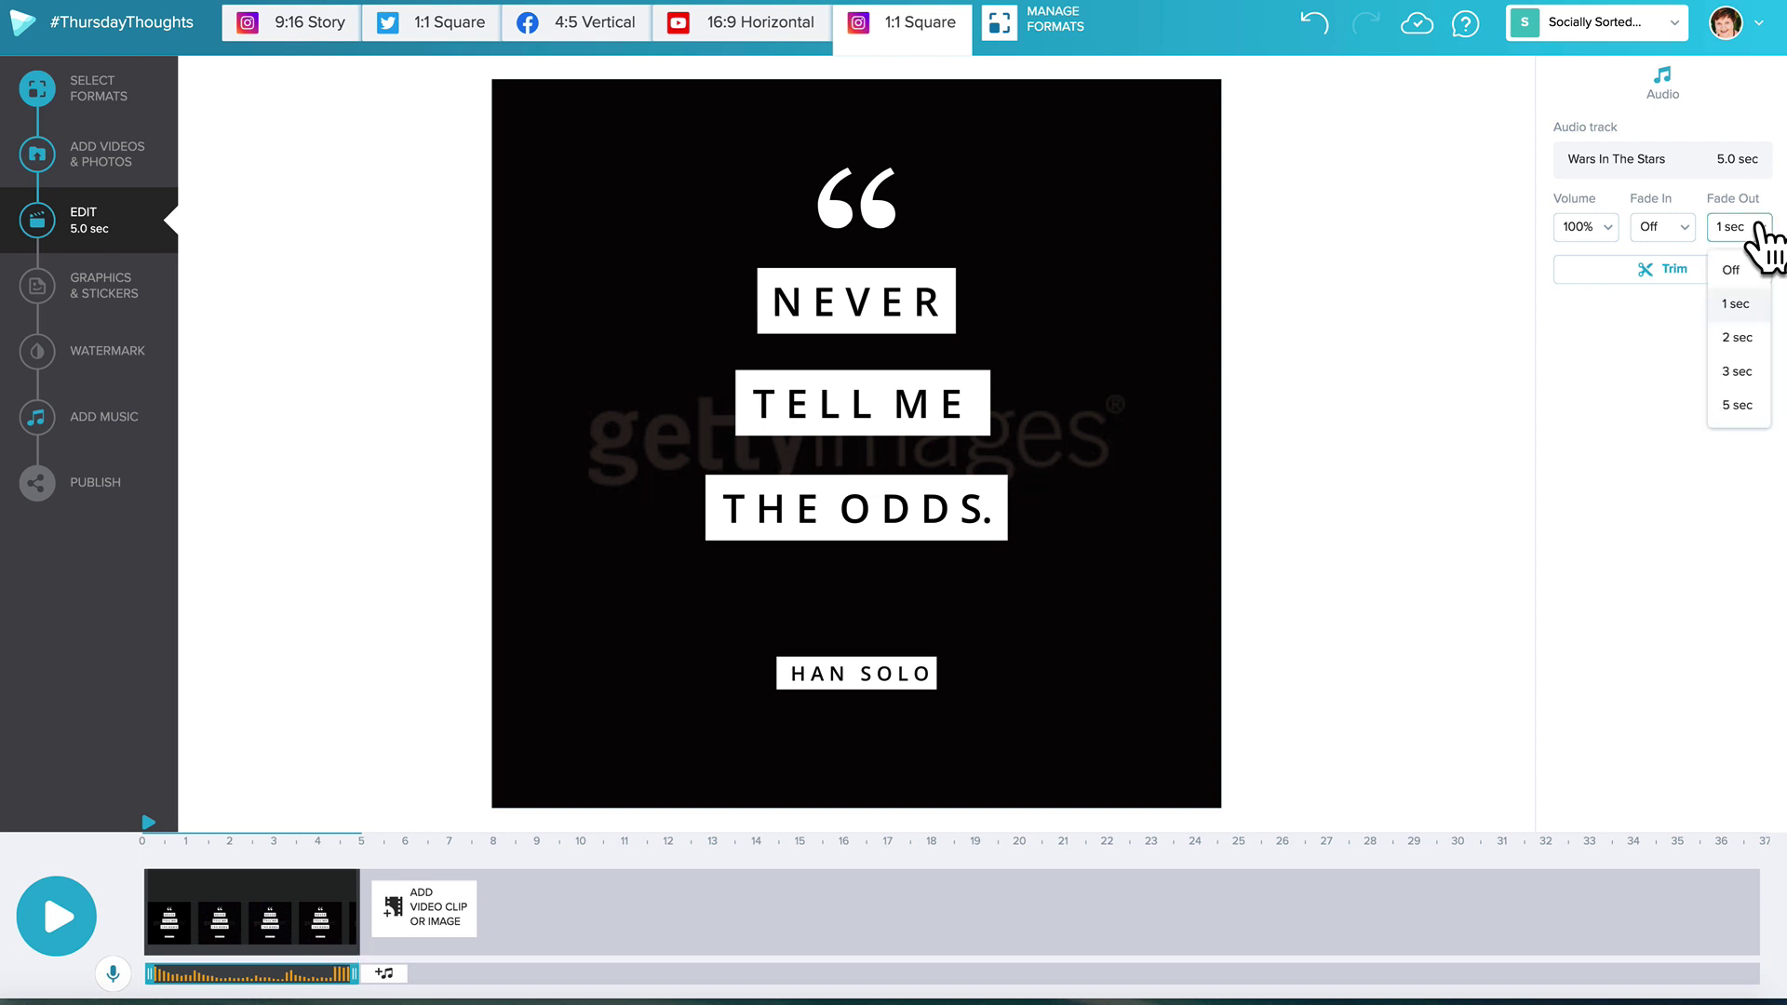
click(1737, 337)
click(1755, 226)
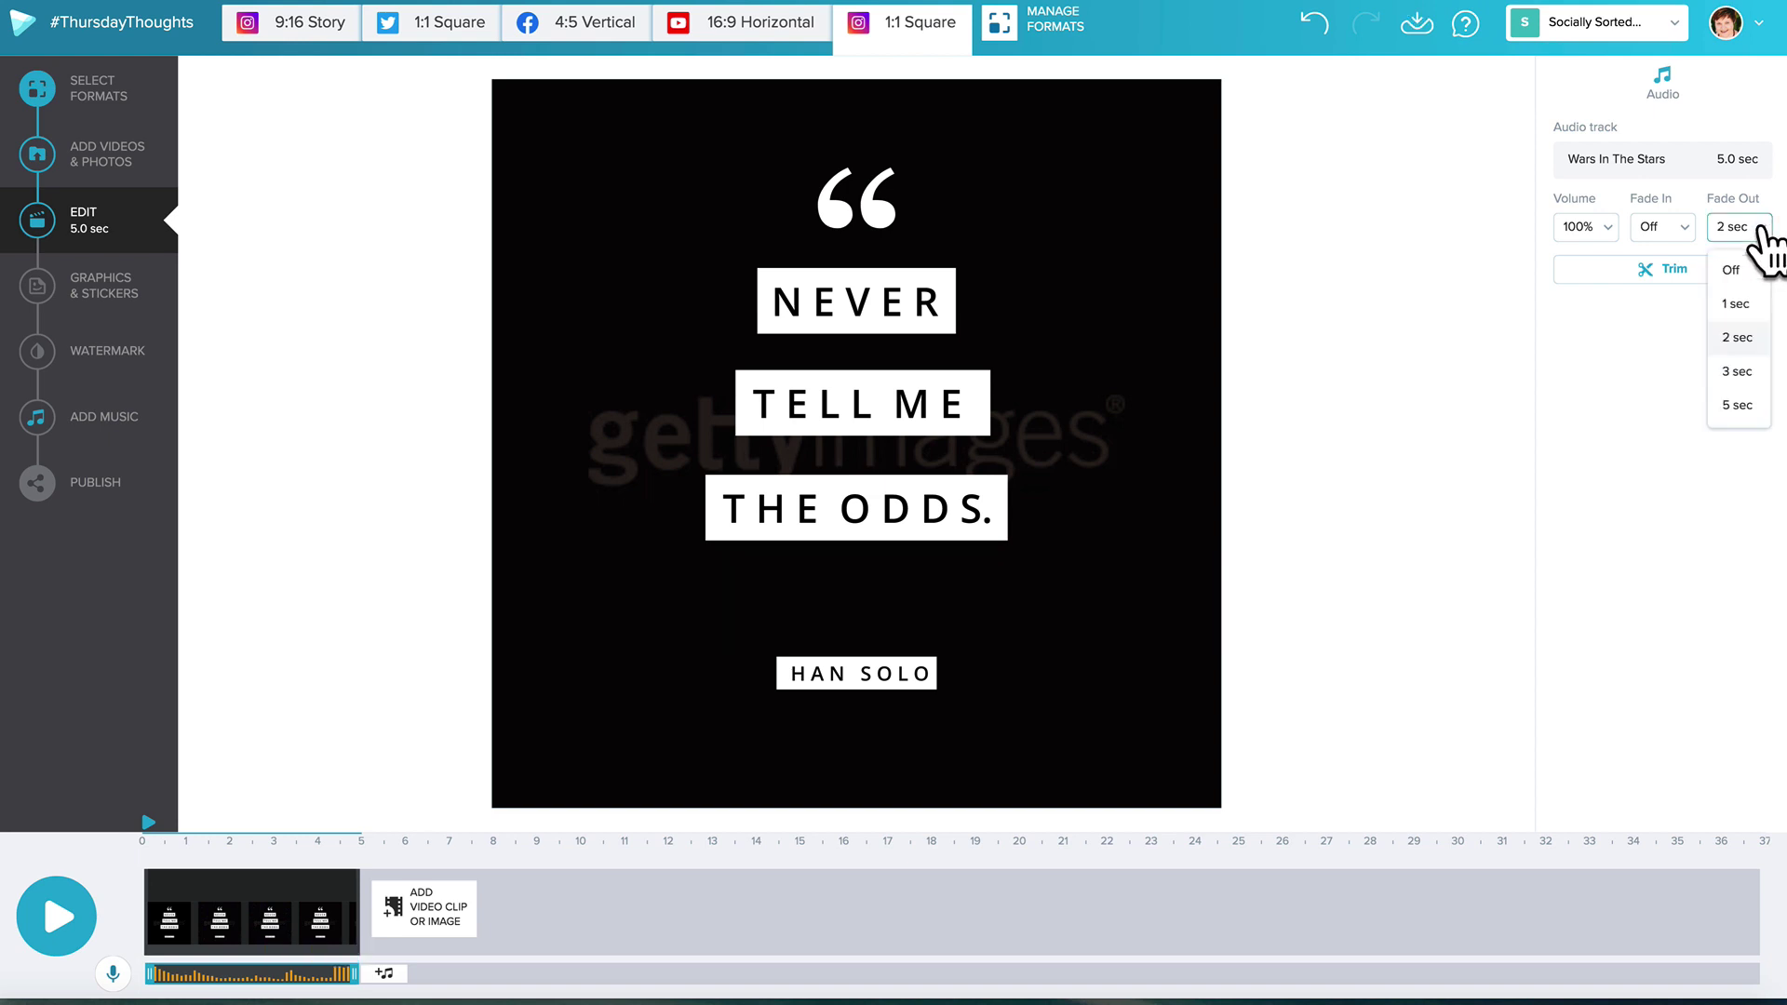
click(1740, 304)
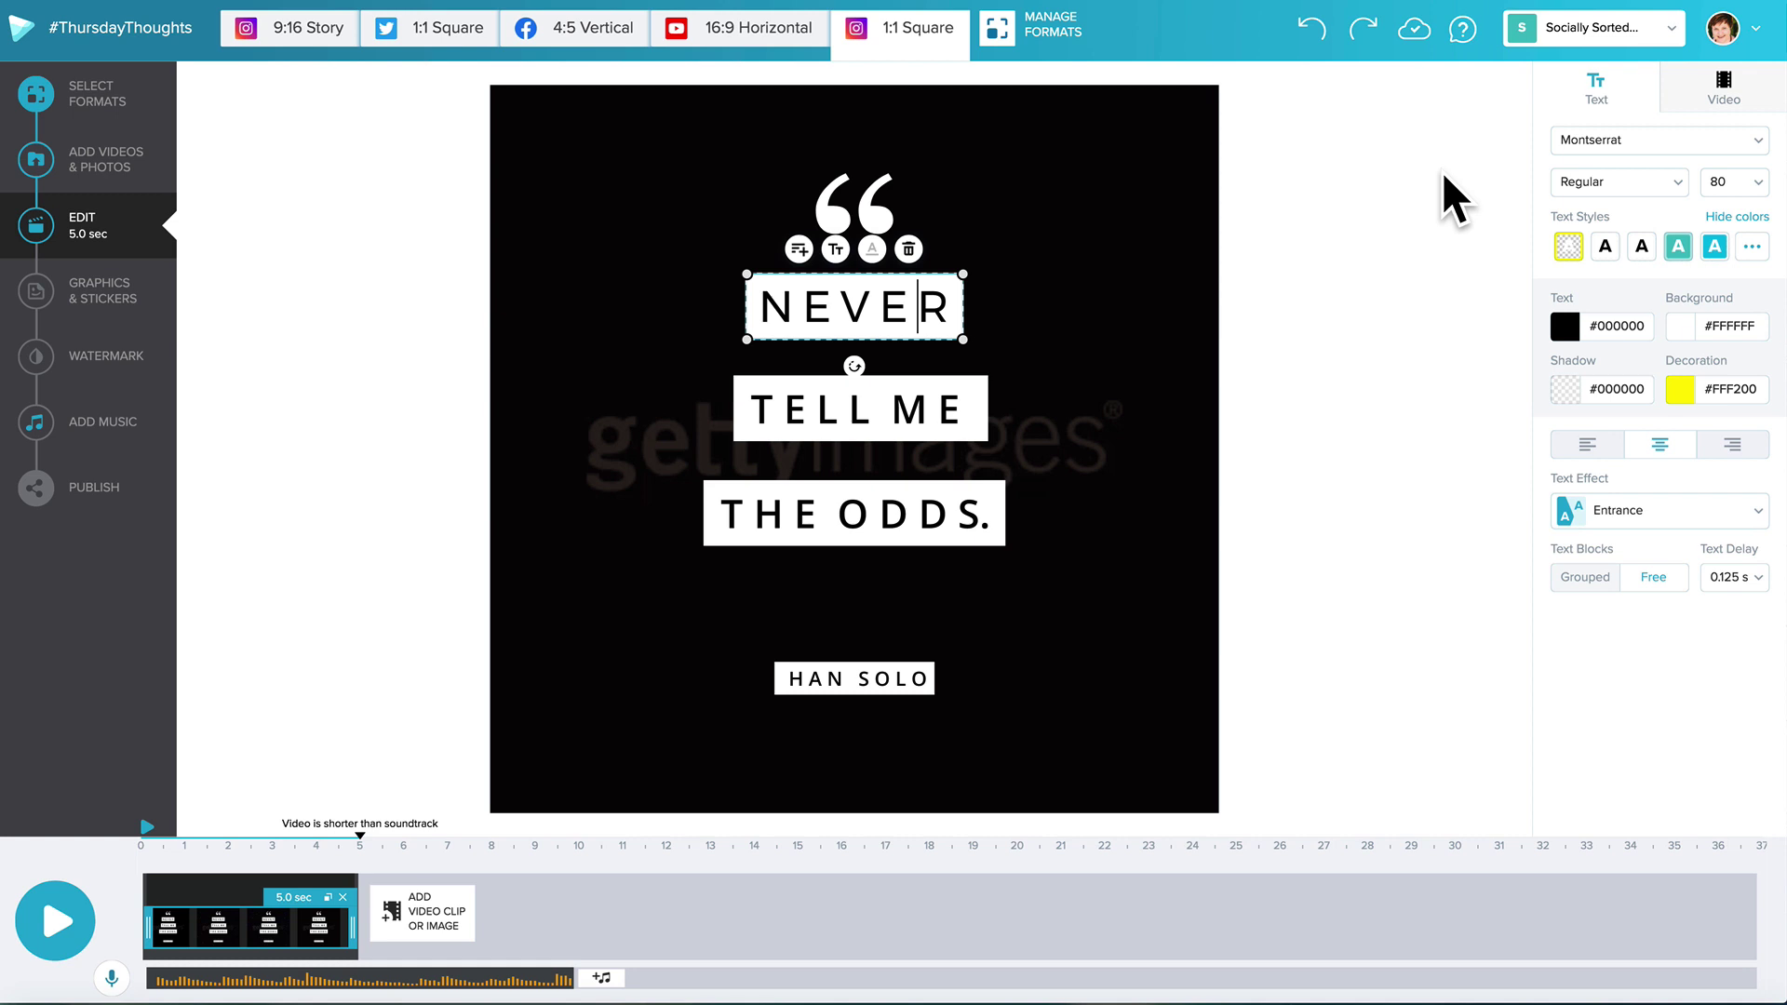
Step: Try the Passion One font on the word NEVER and undo the font change
click(1671, 142)
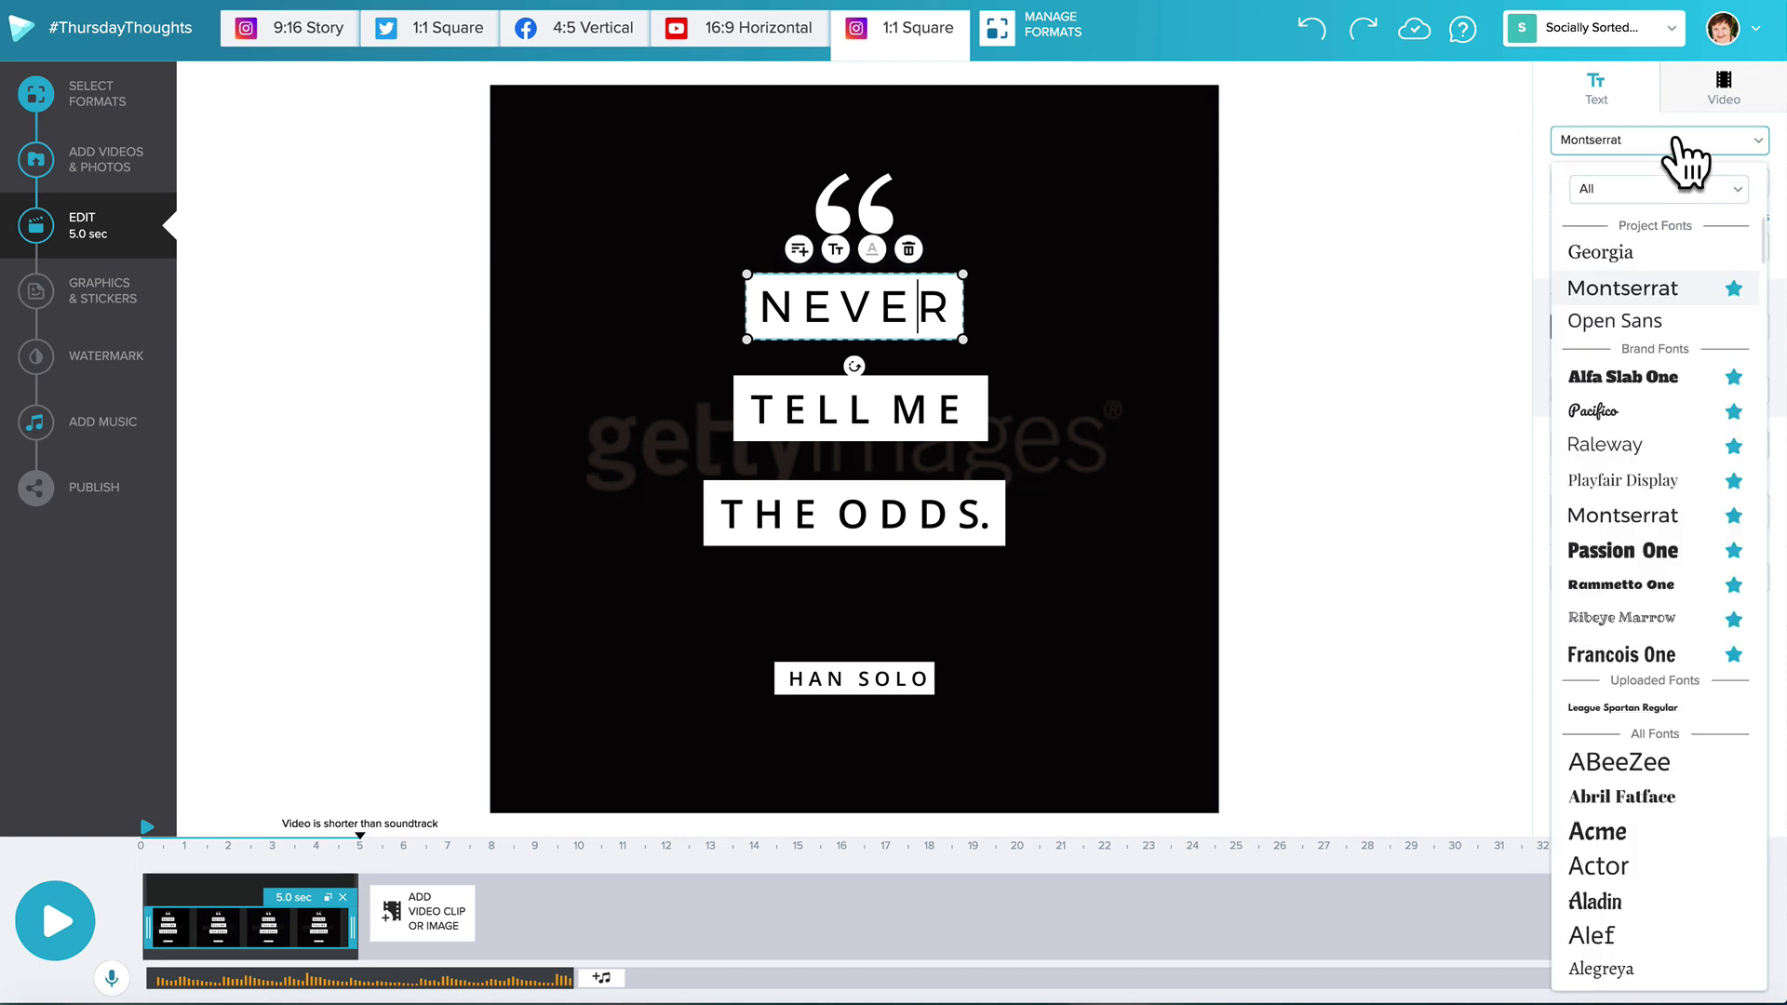
click(1655, 549)
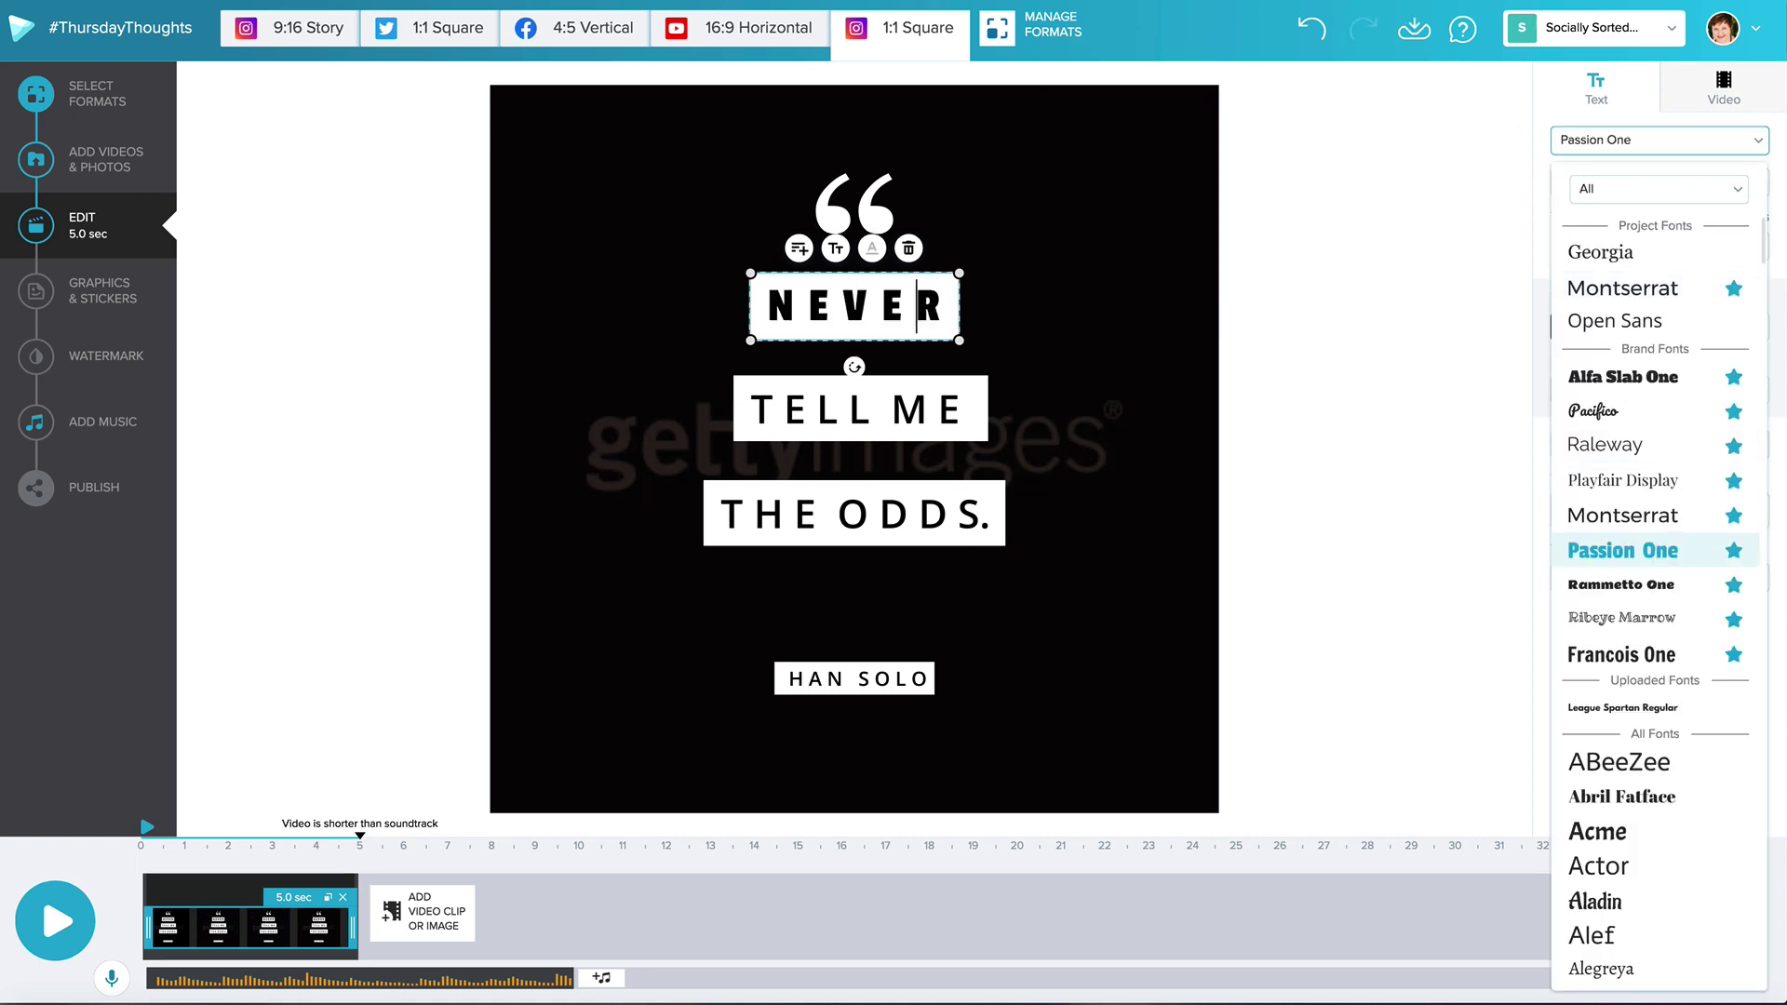
click(1312, 26)
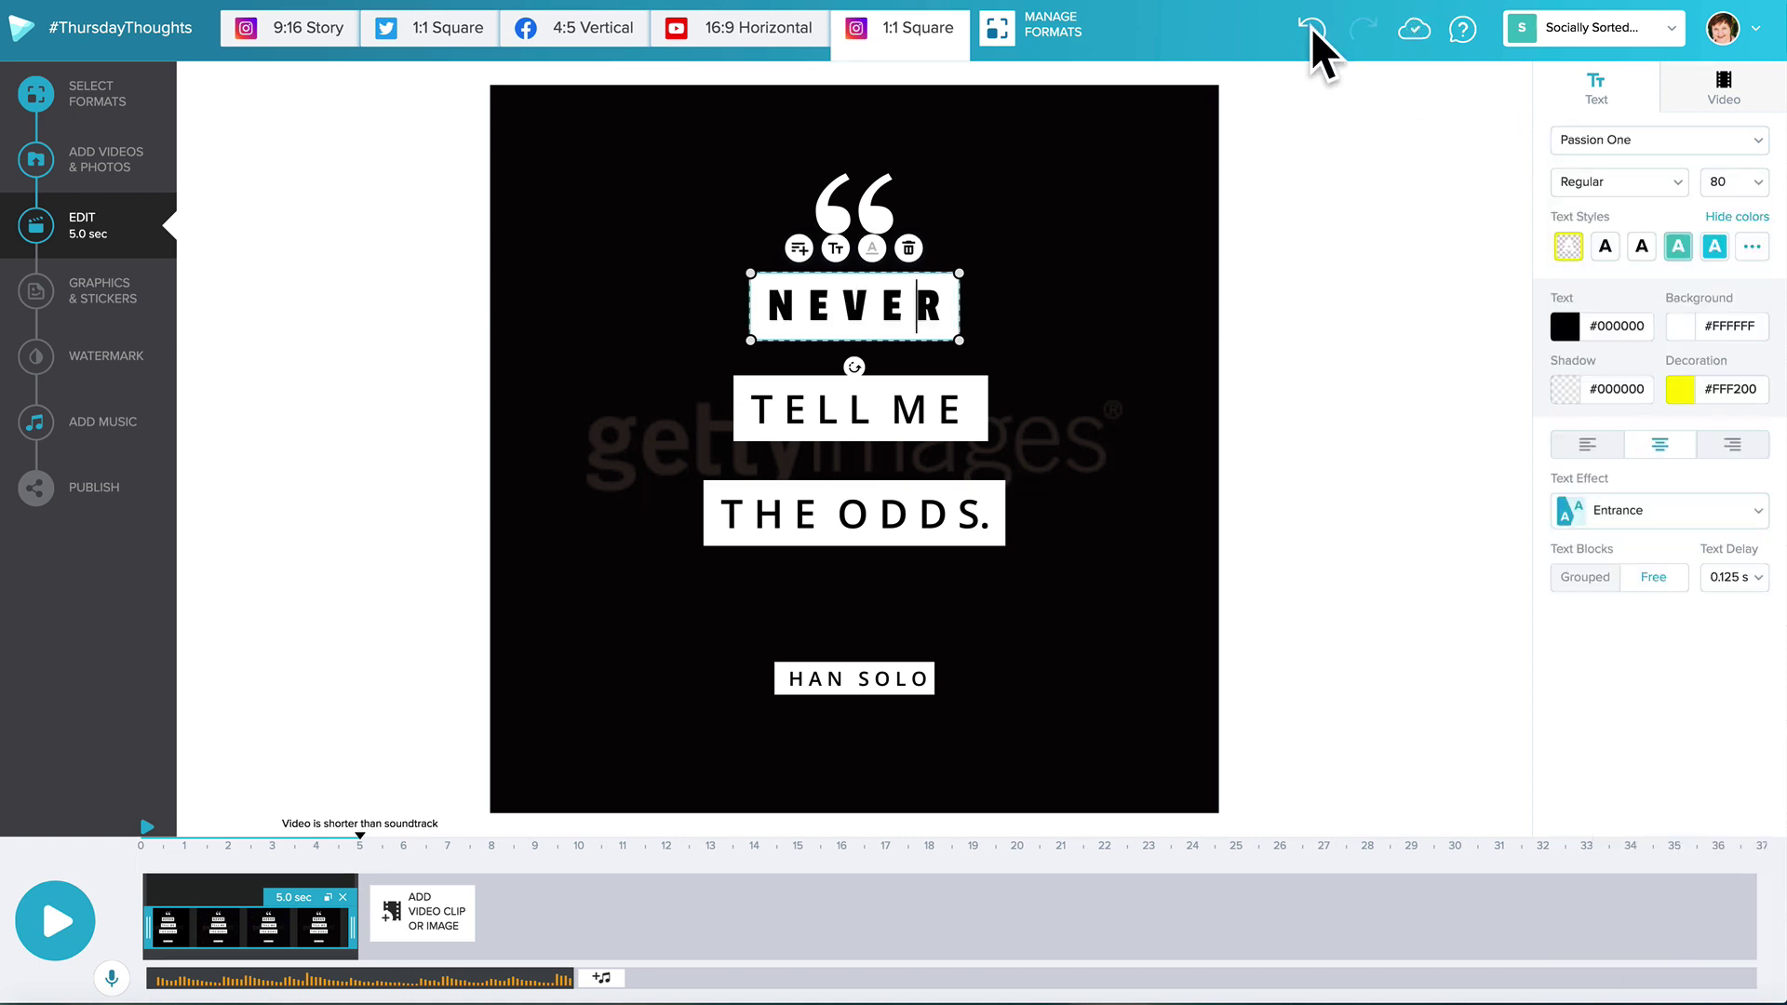
click(1311, 26)
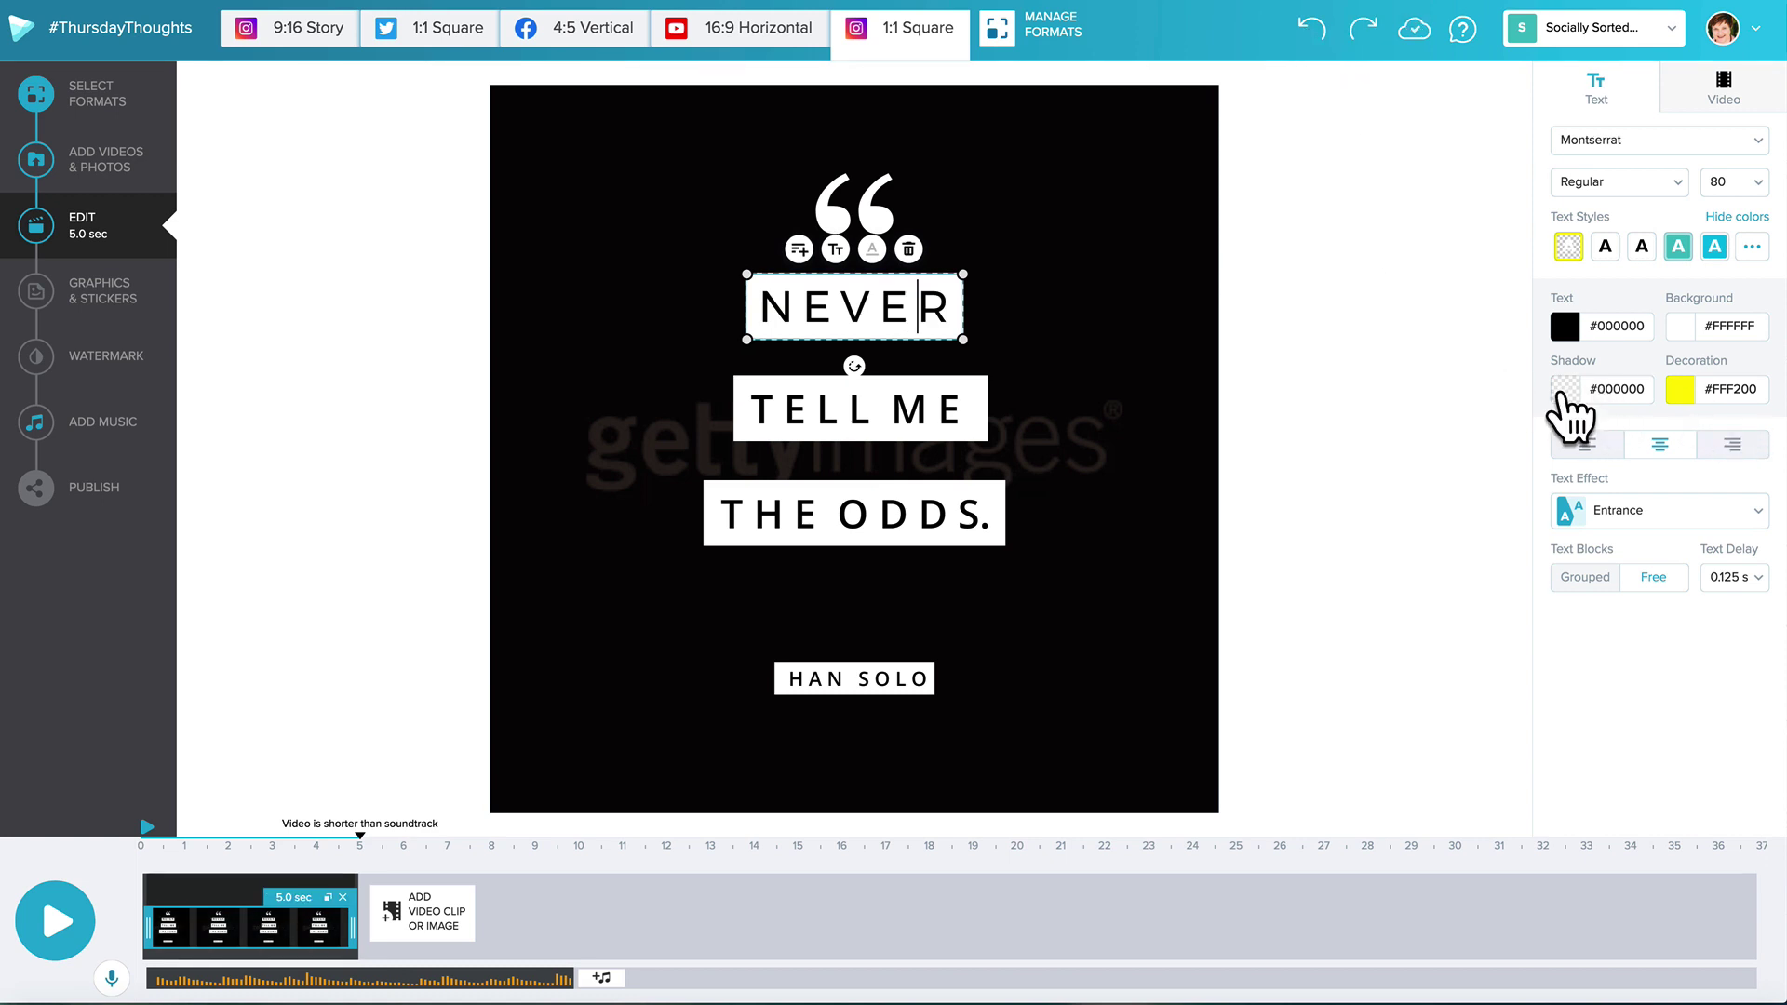
Step: Try the yellow #FFF200 background behind the word NEVER and undo the color change
click(1678, 326)
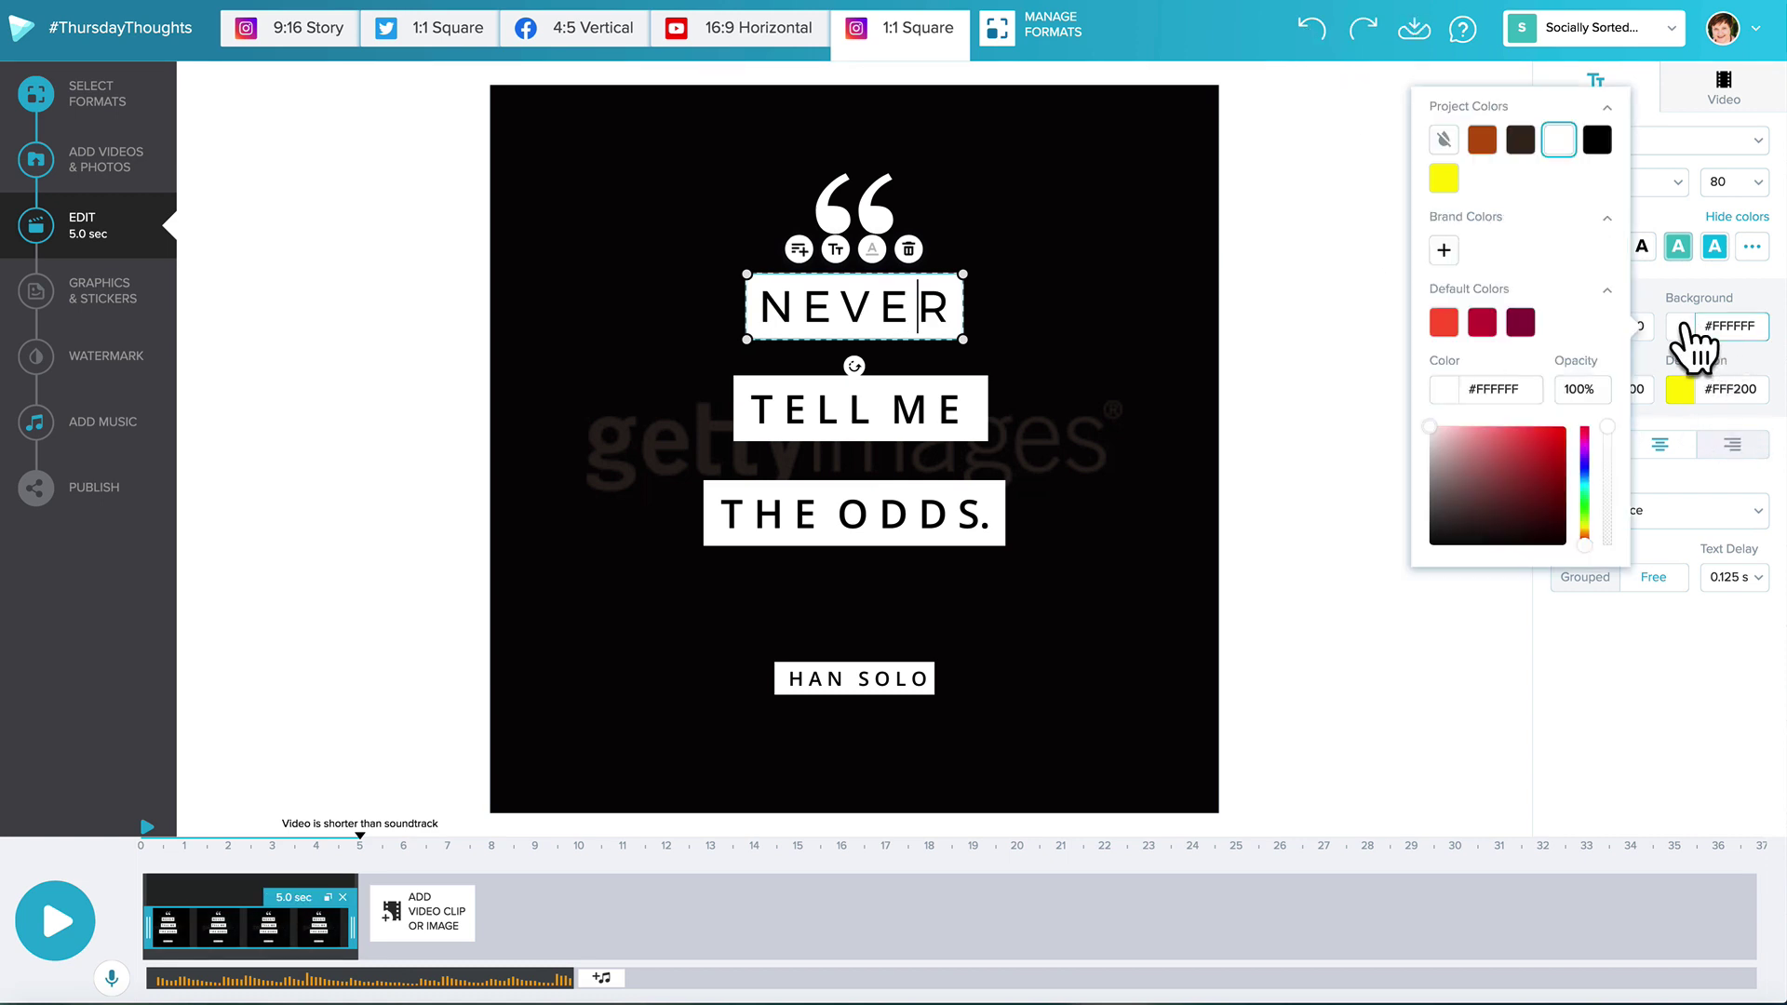
click(1444, 178)
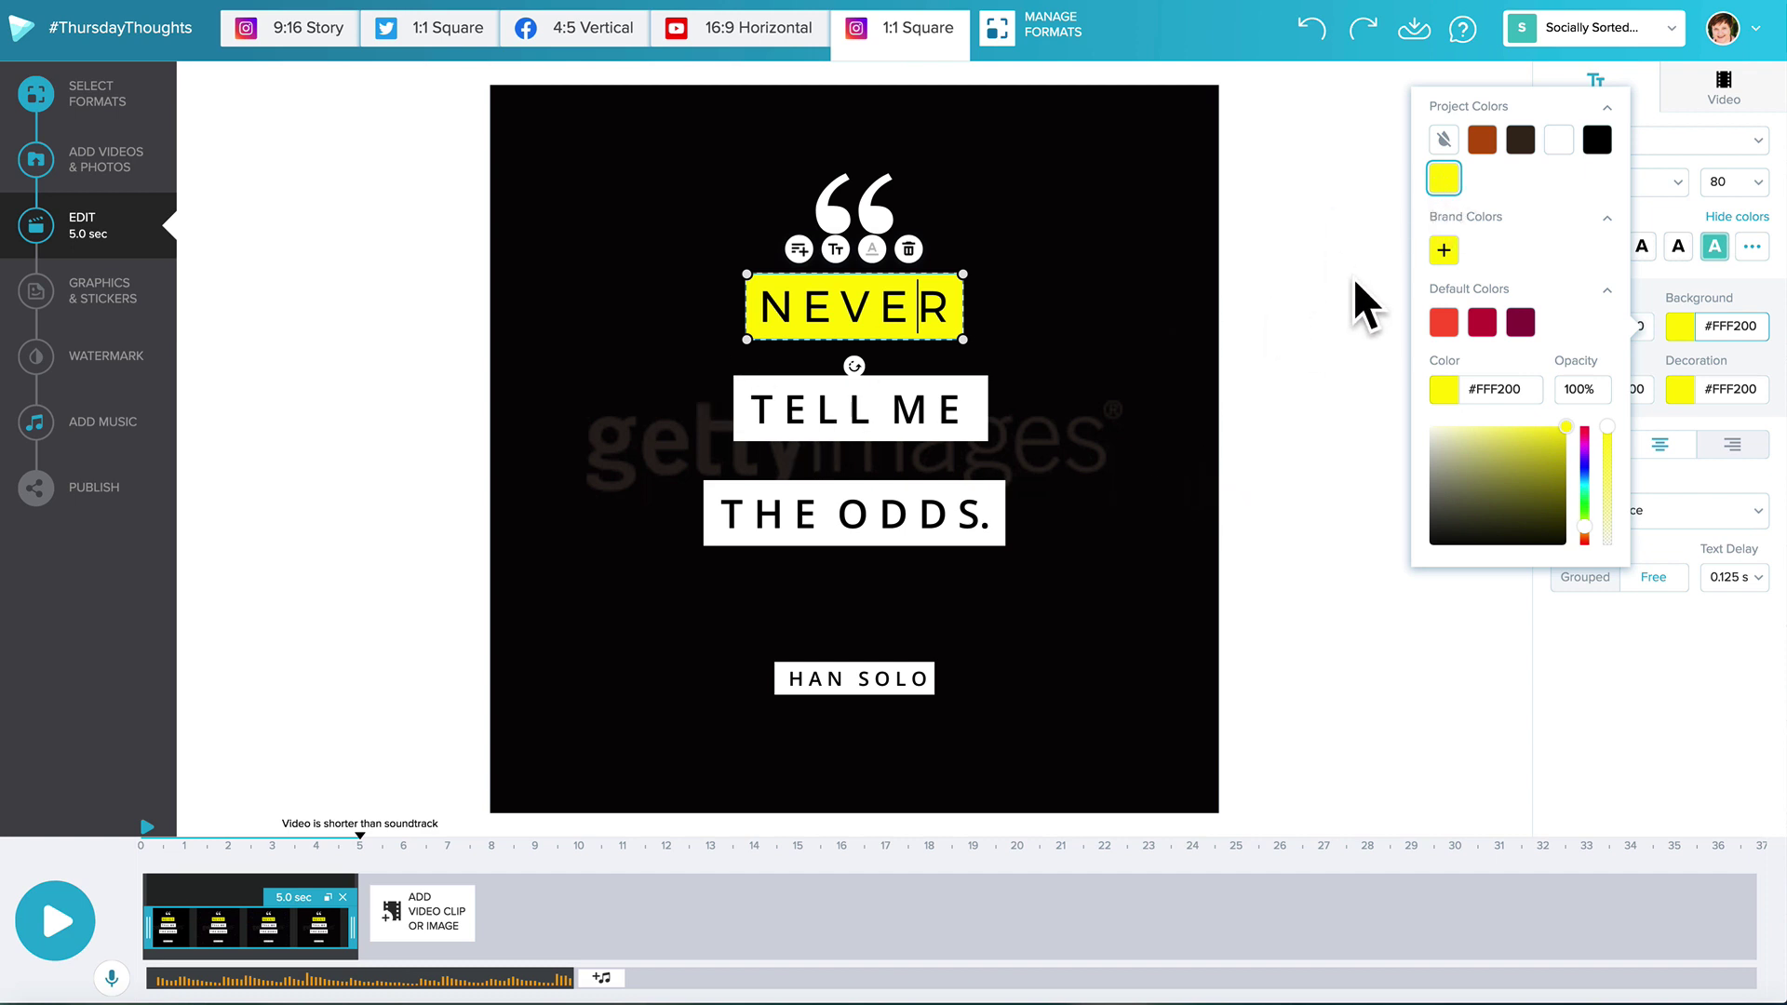
click(1321, 31)
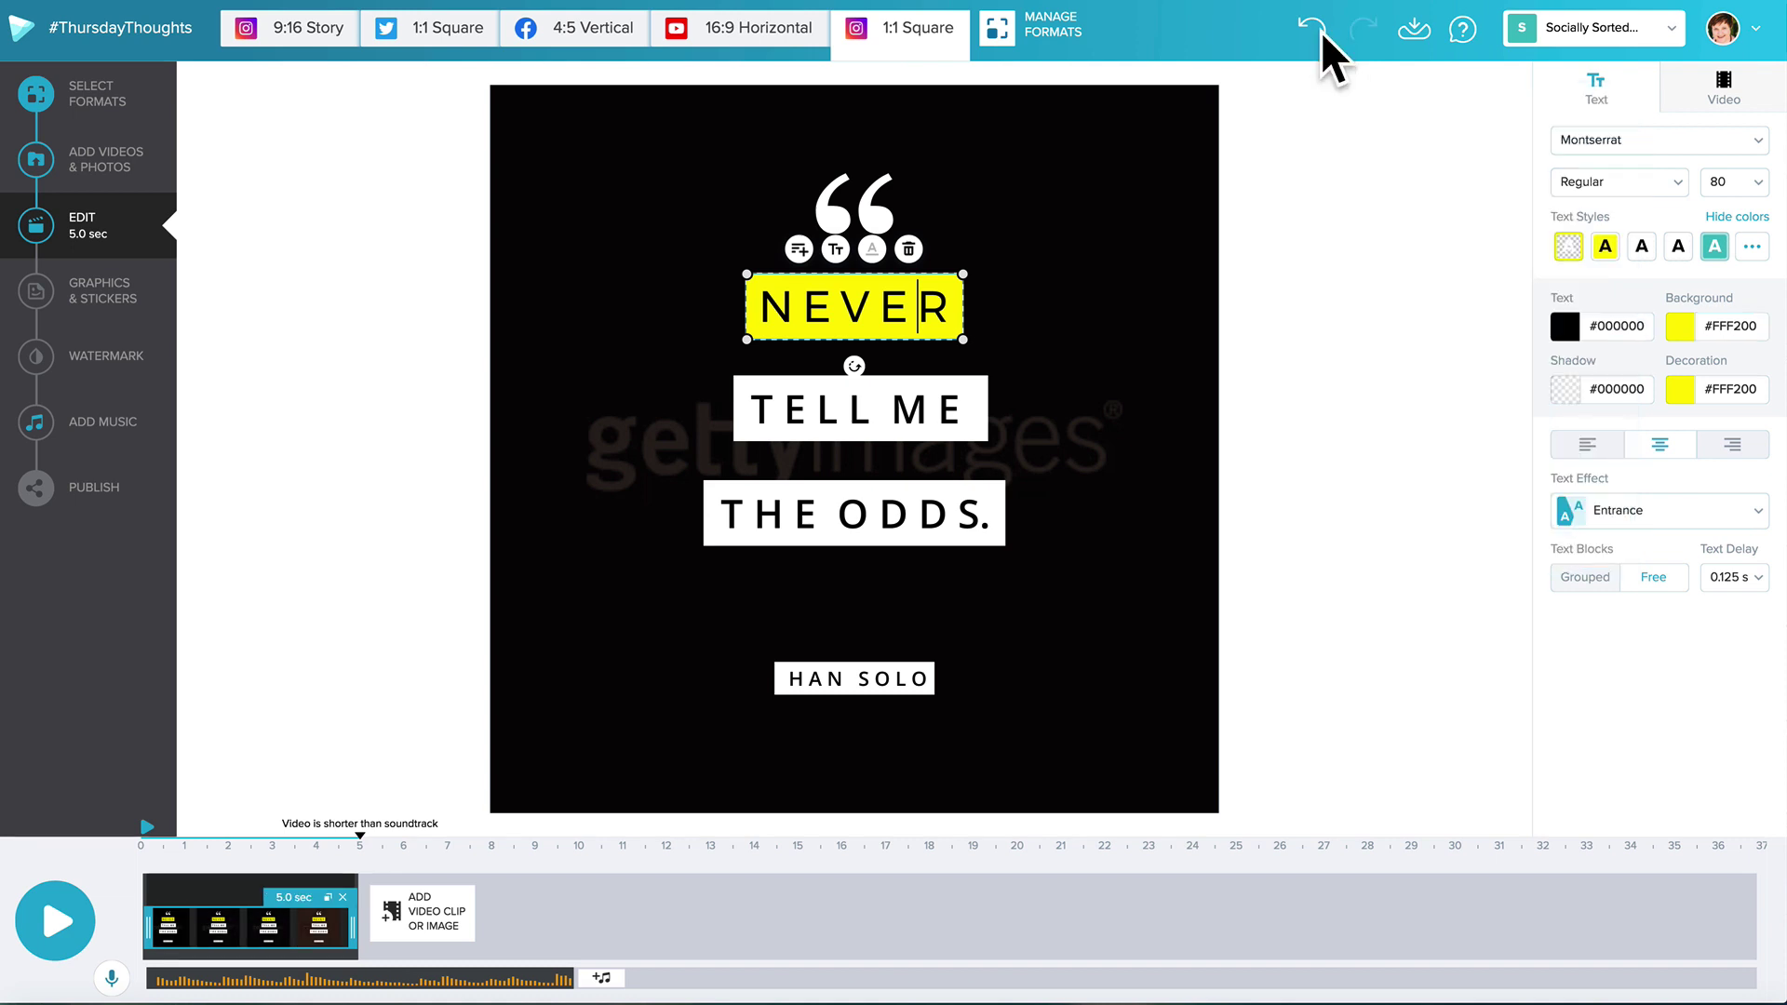
click(1313, 31)
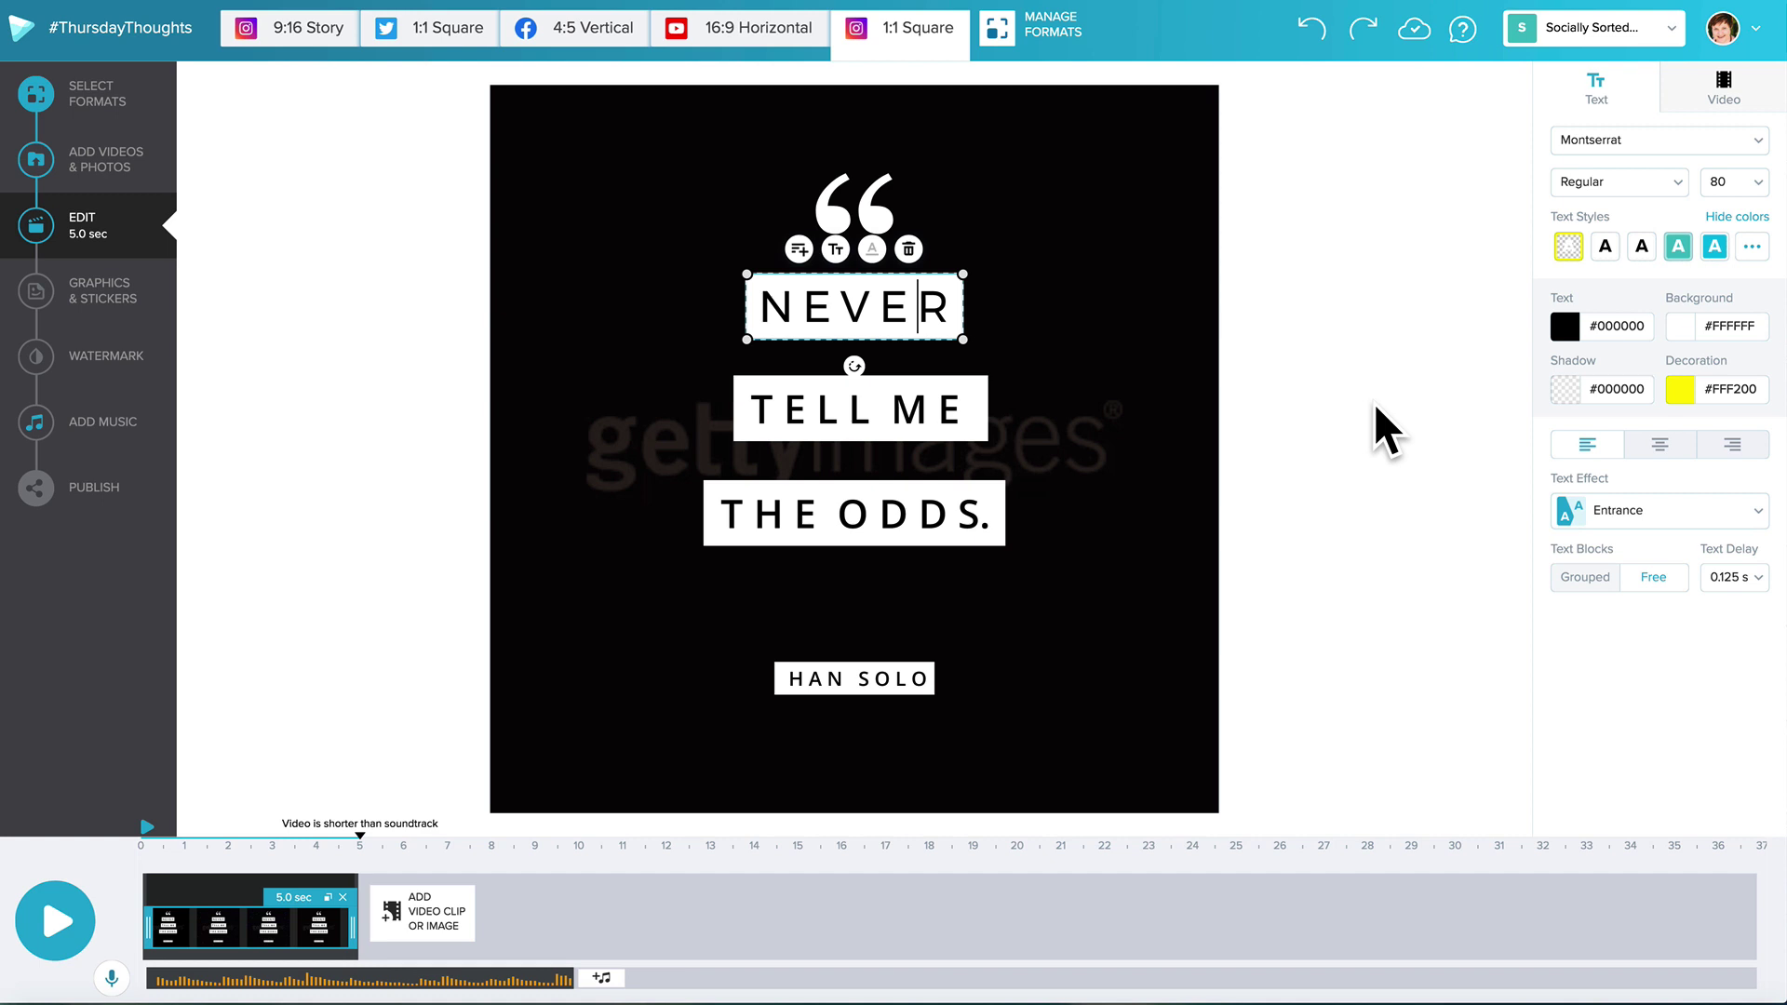
Step: Try the Simple appear, Swipe from bottom, Swipe from left, Scale down and Glossy slide text effects on the quote
click(1721, 536)
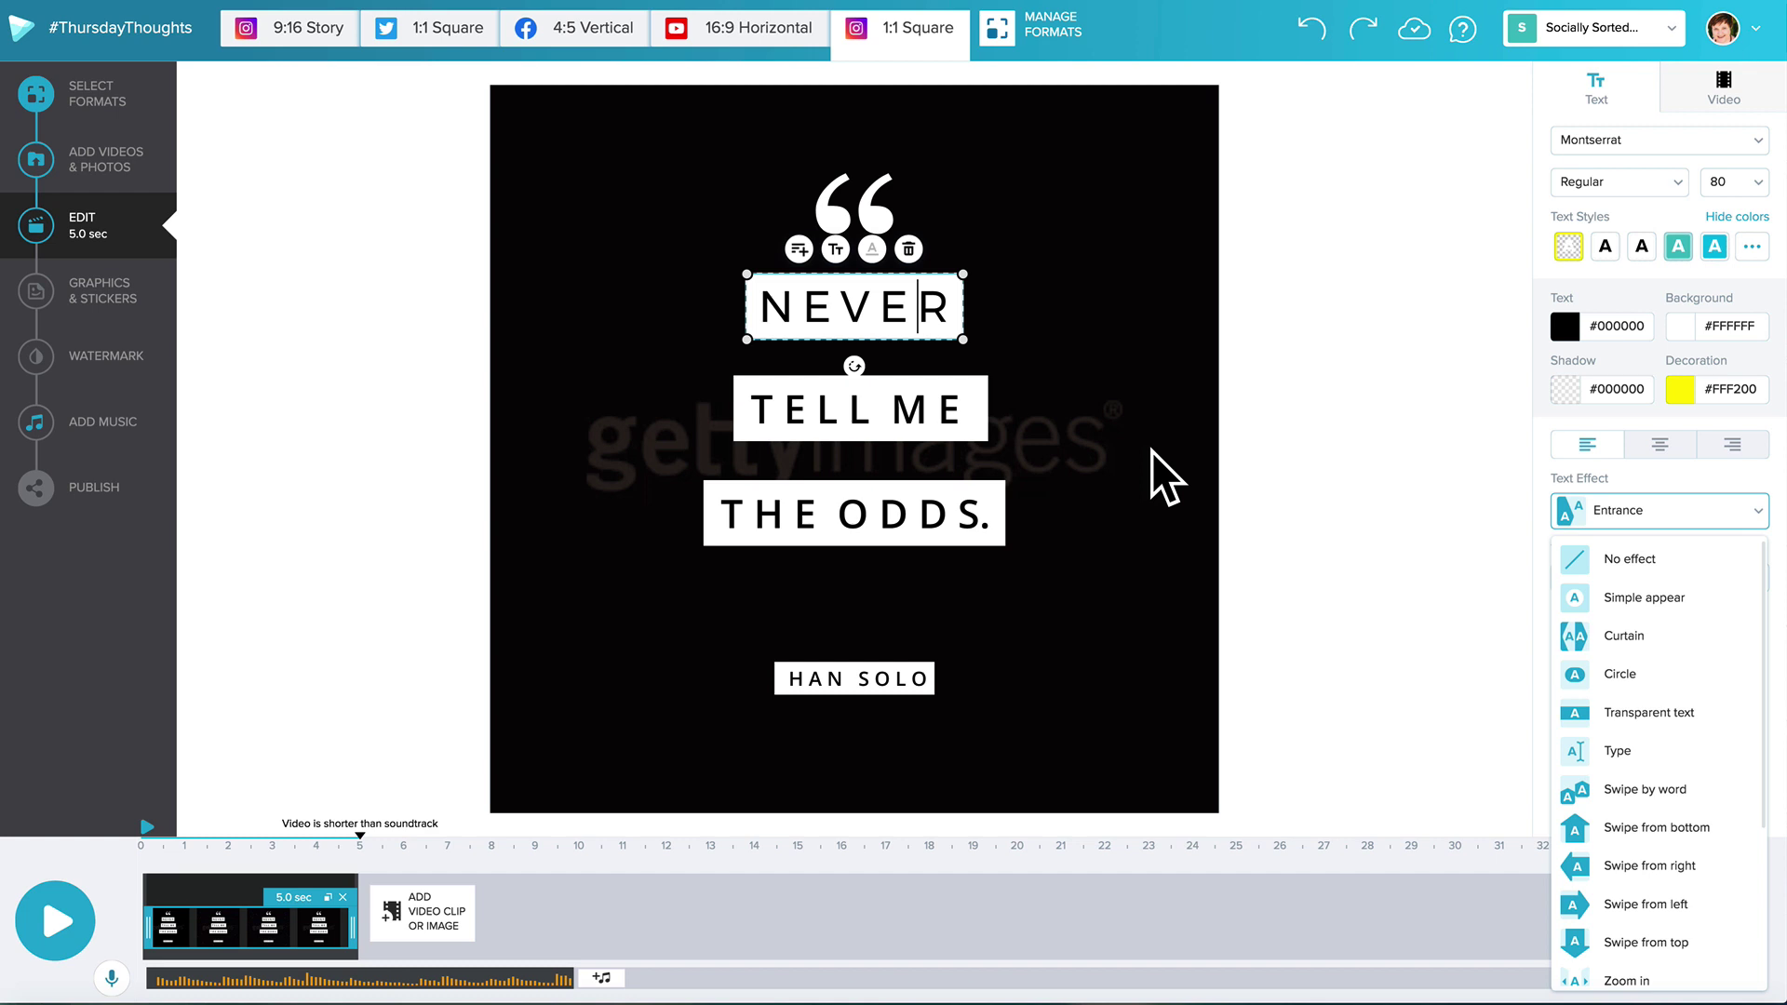
click(1627, 607)
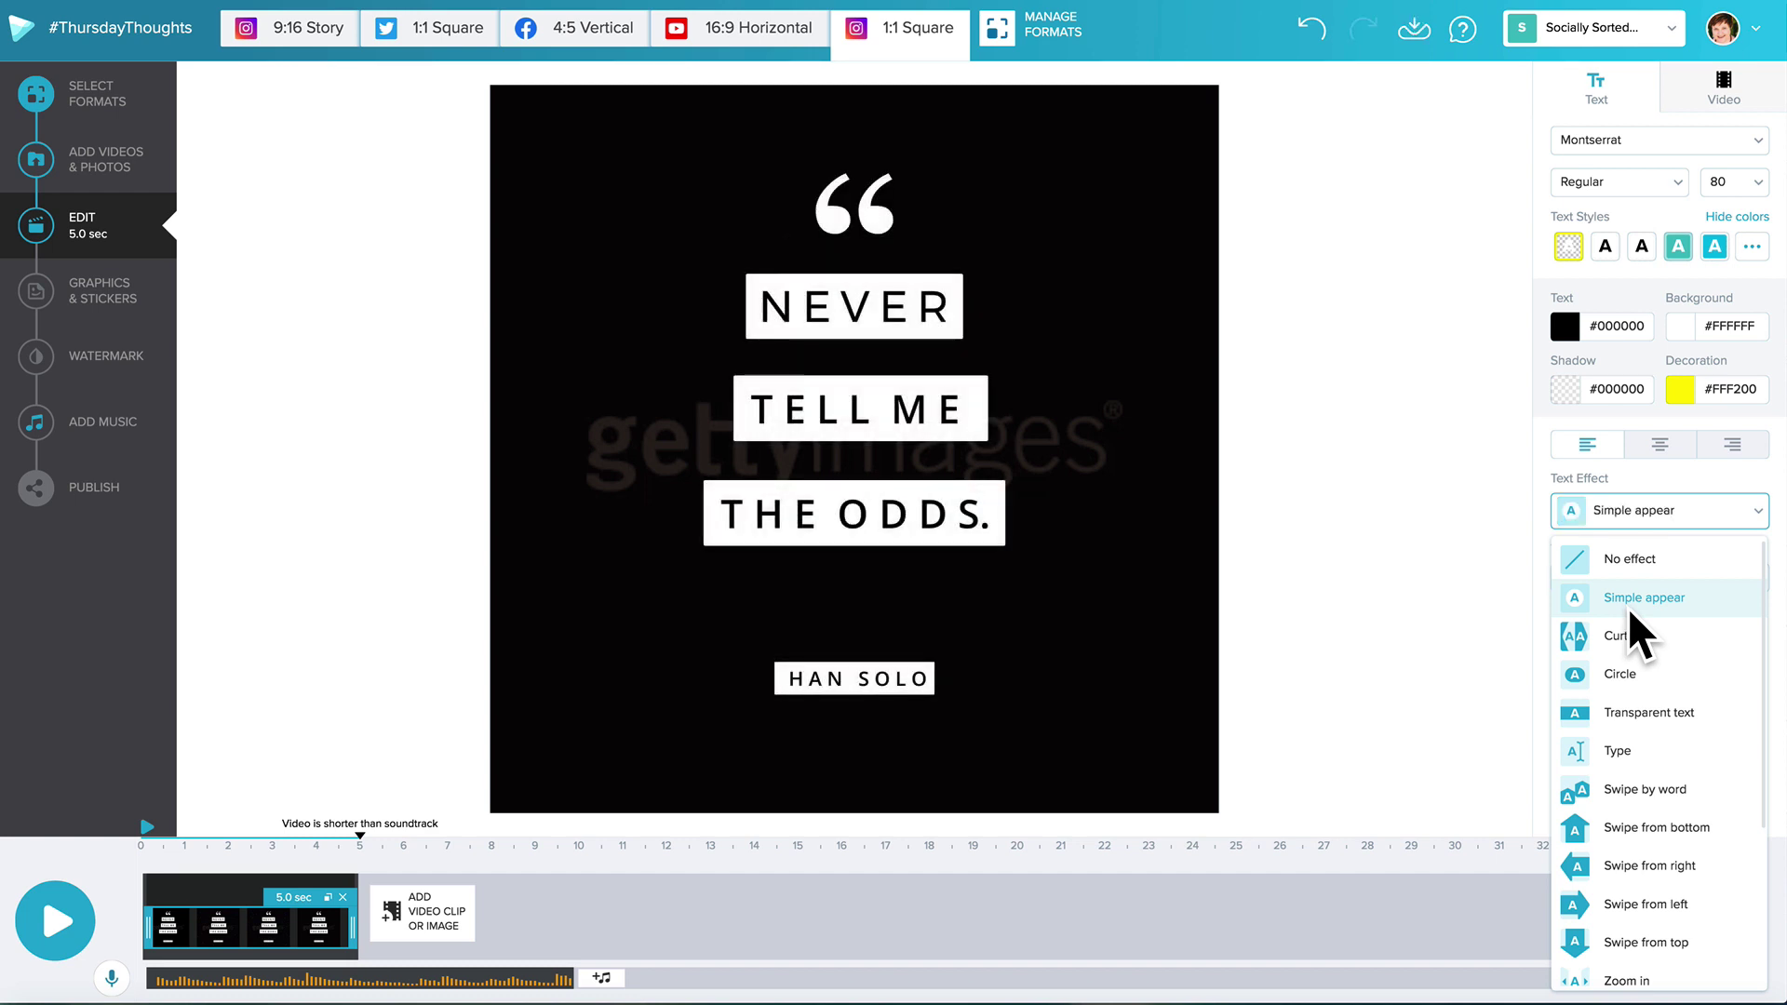
scroll(1672, 743, down, 4)
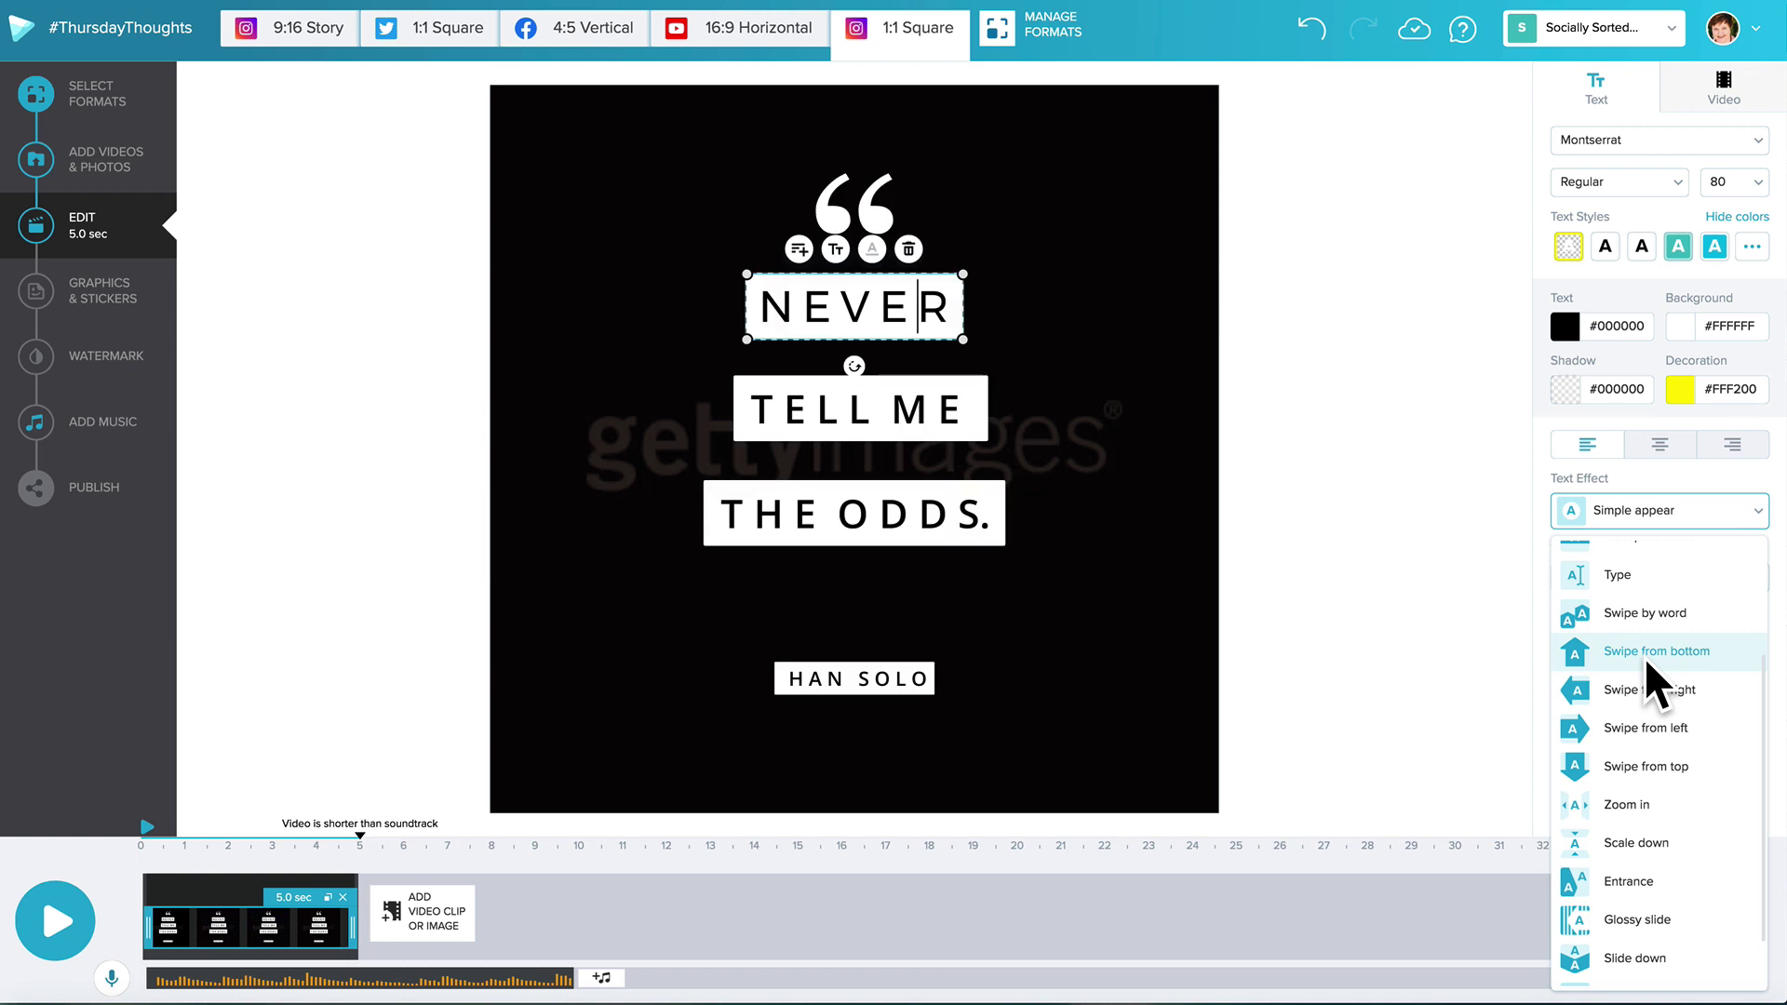
click(1645, 657)
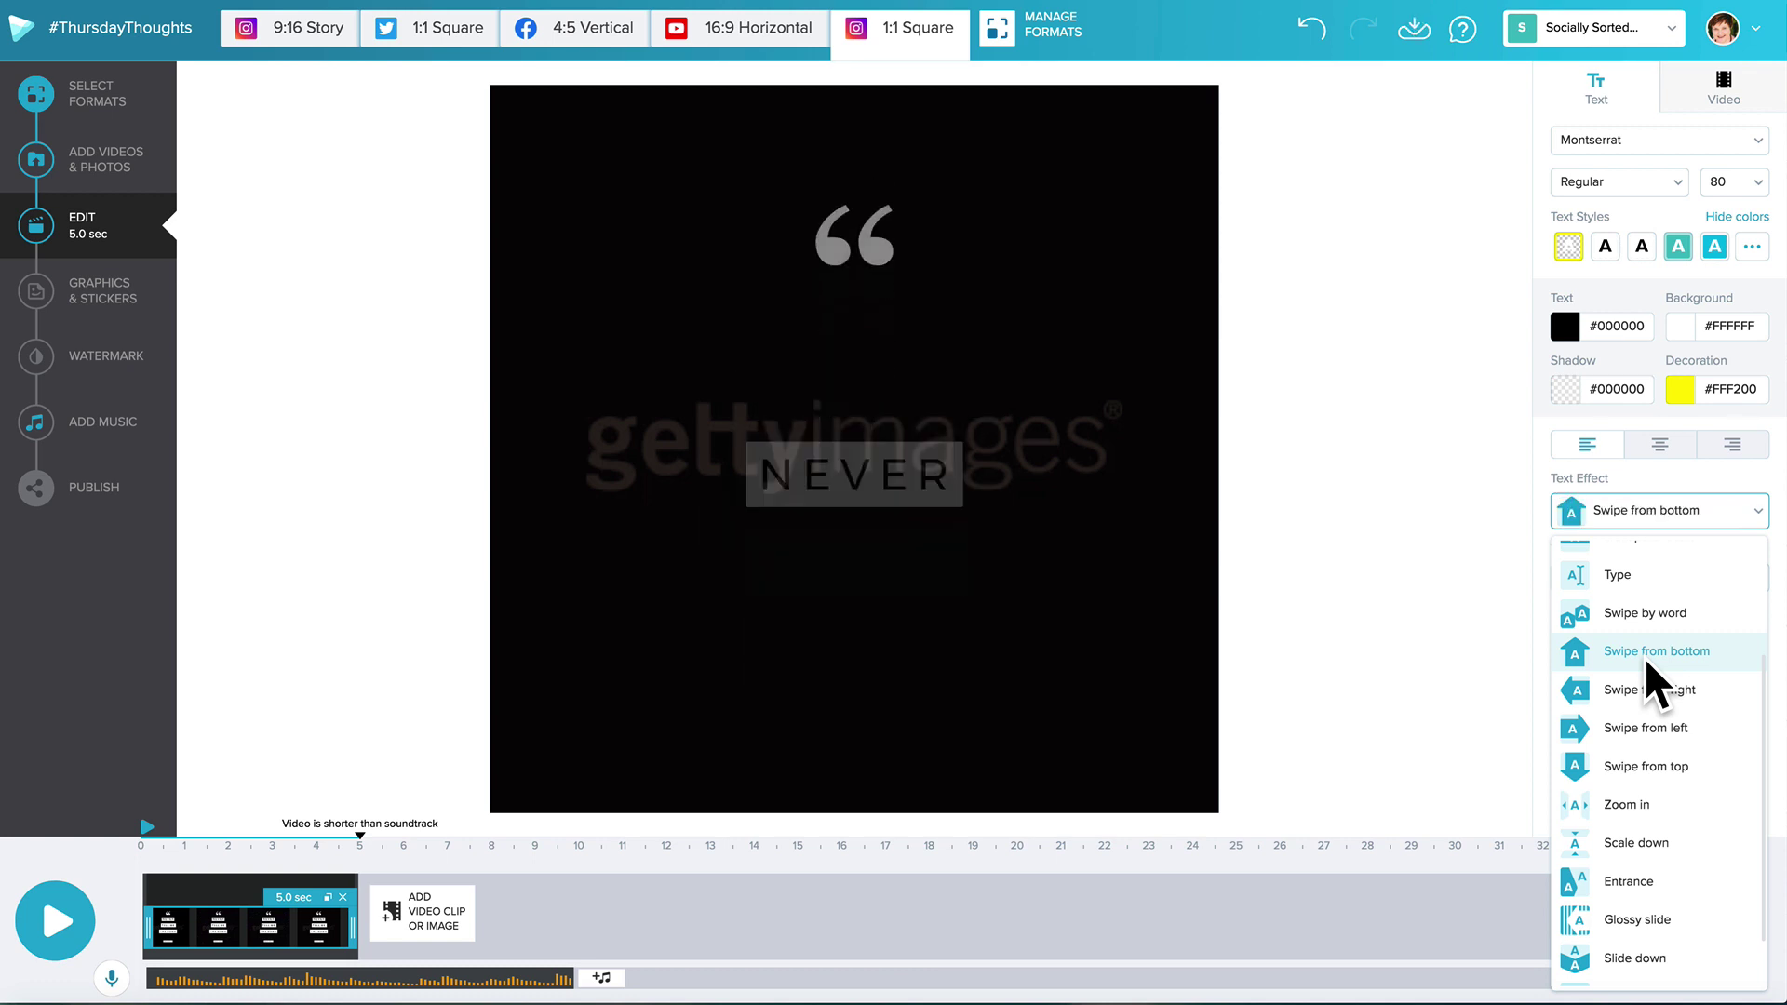
click(1668, 730)
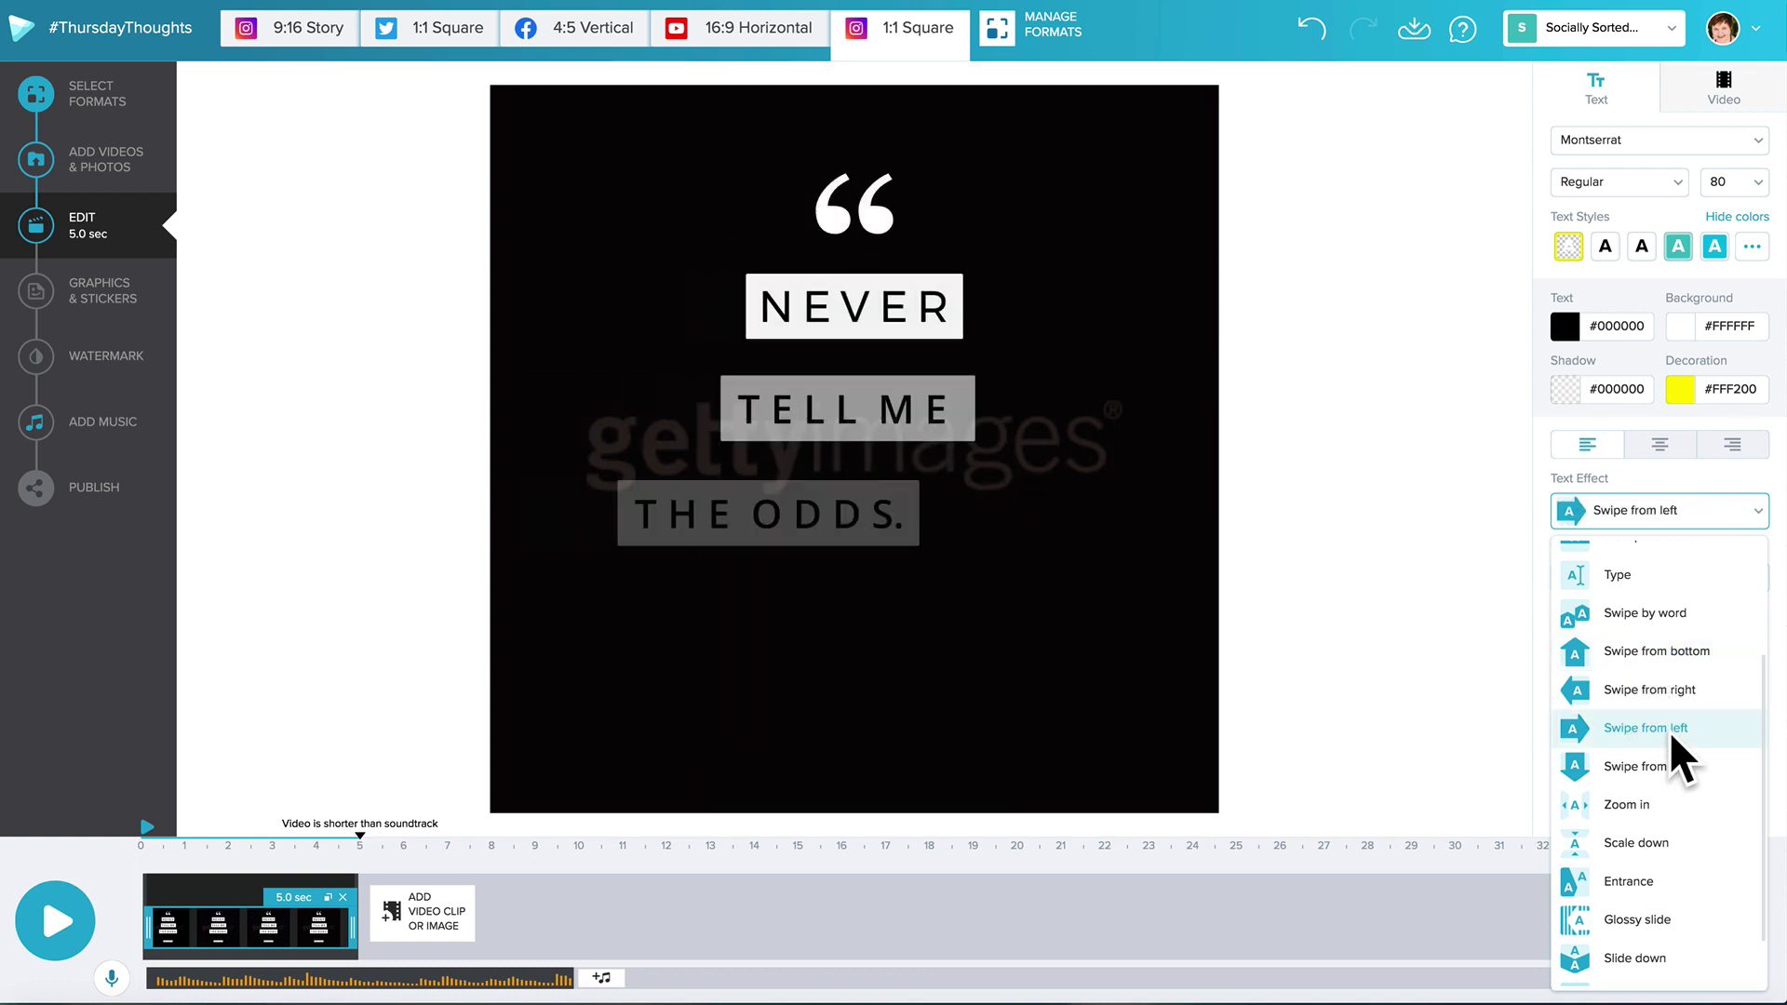
click(1650, 839)
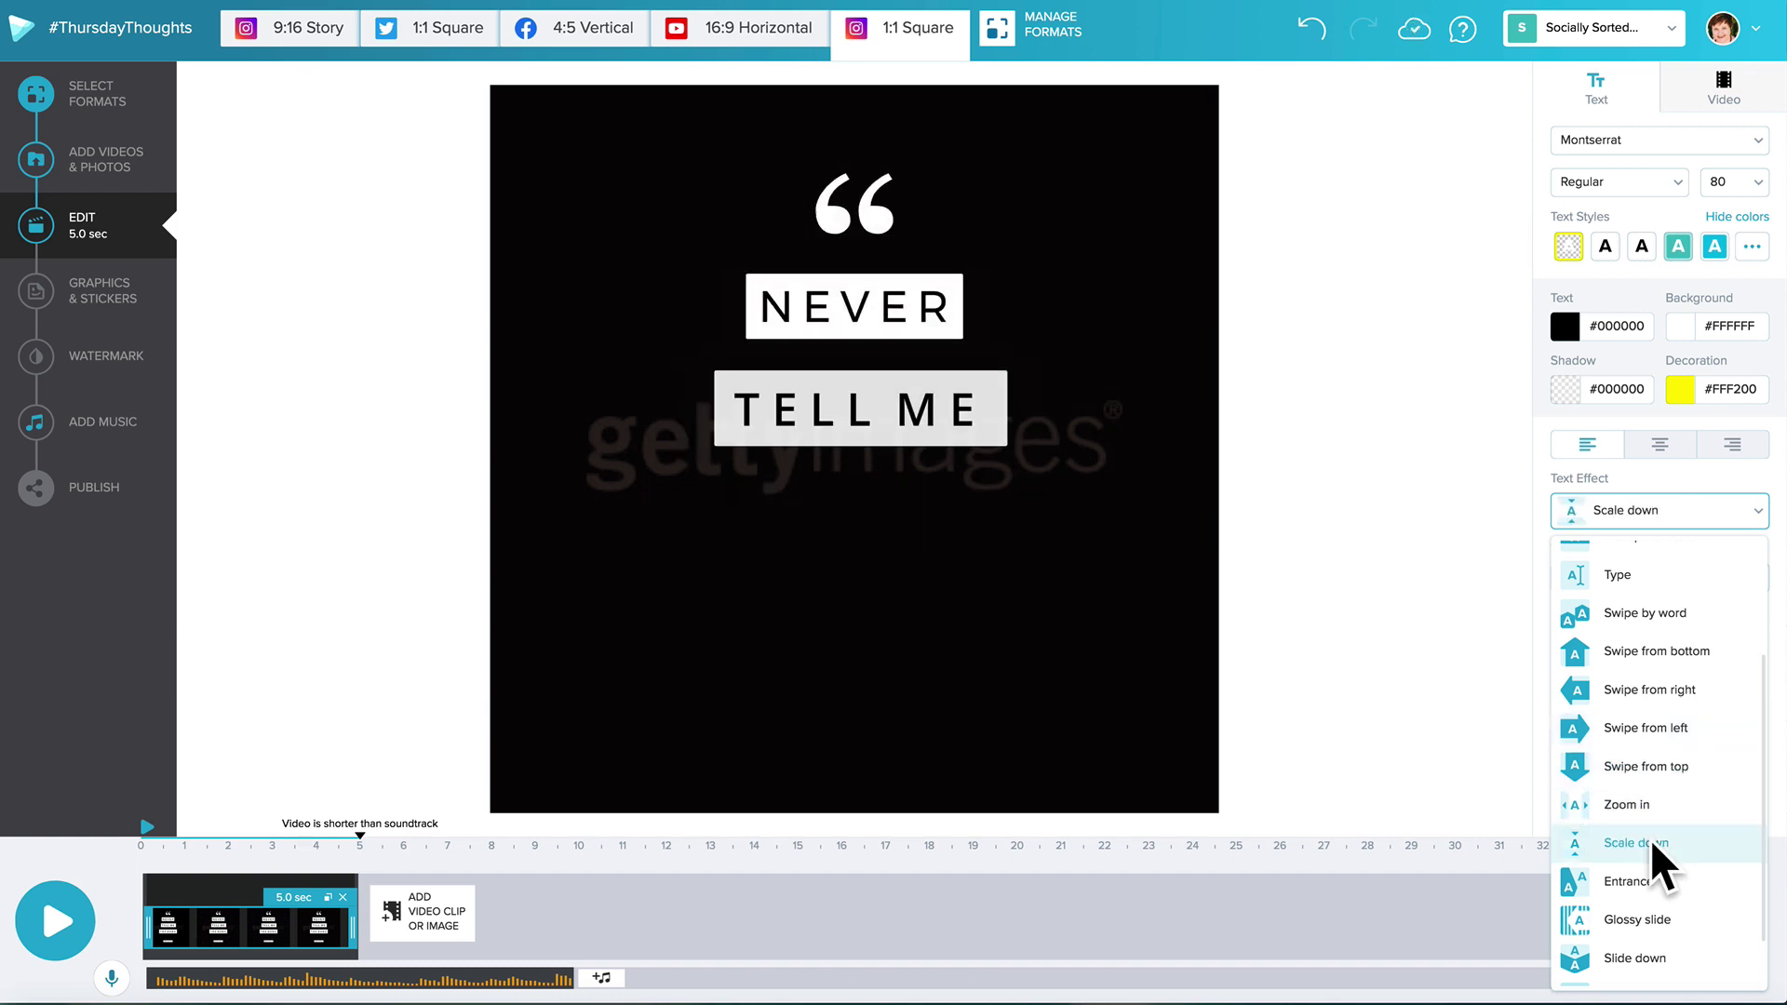
scroll(1651, 839, down, 1)
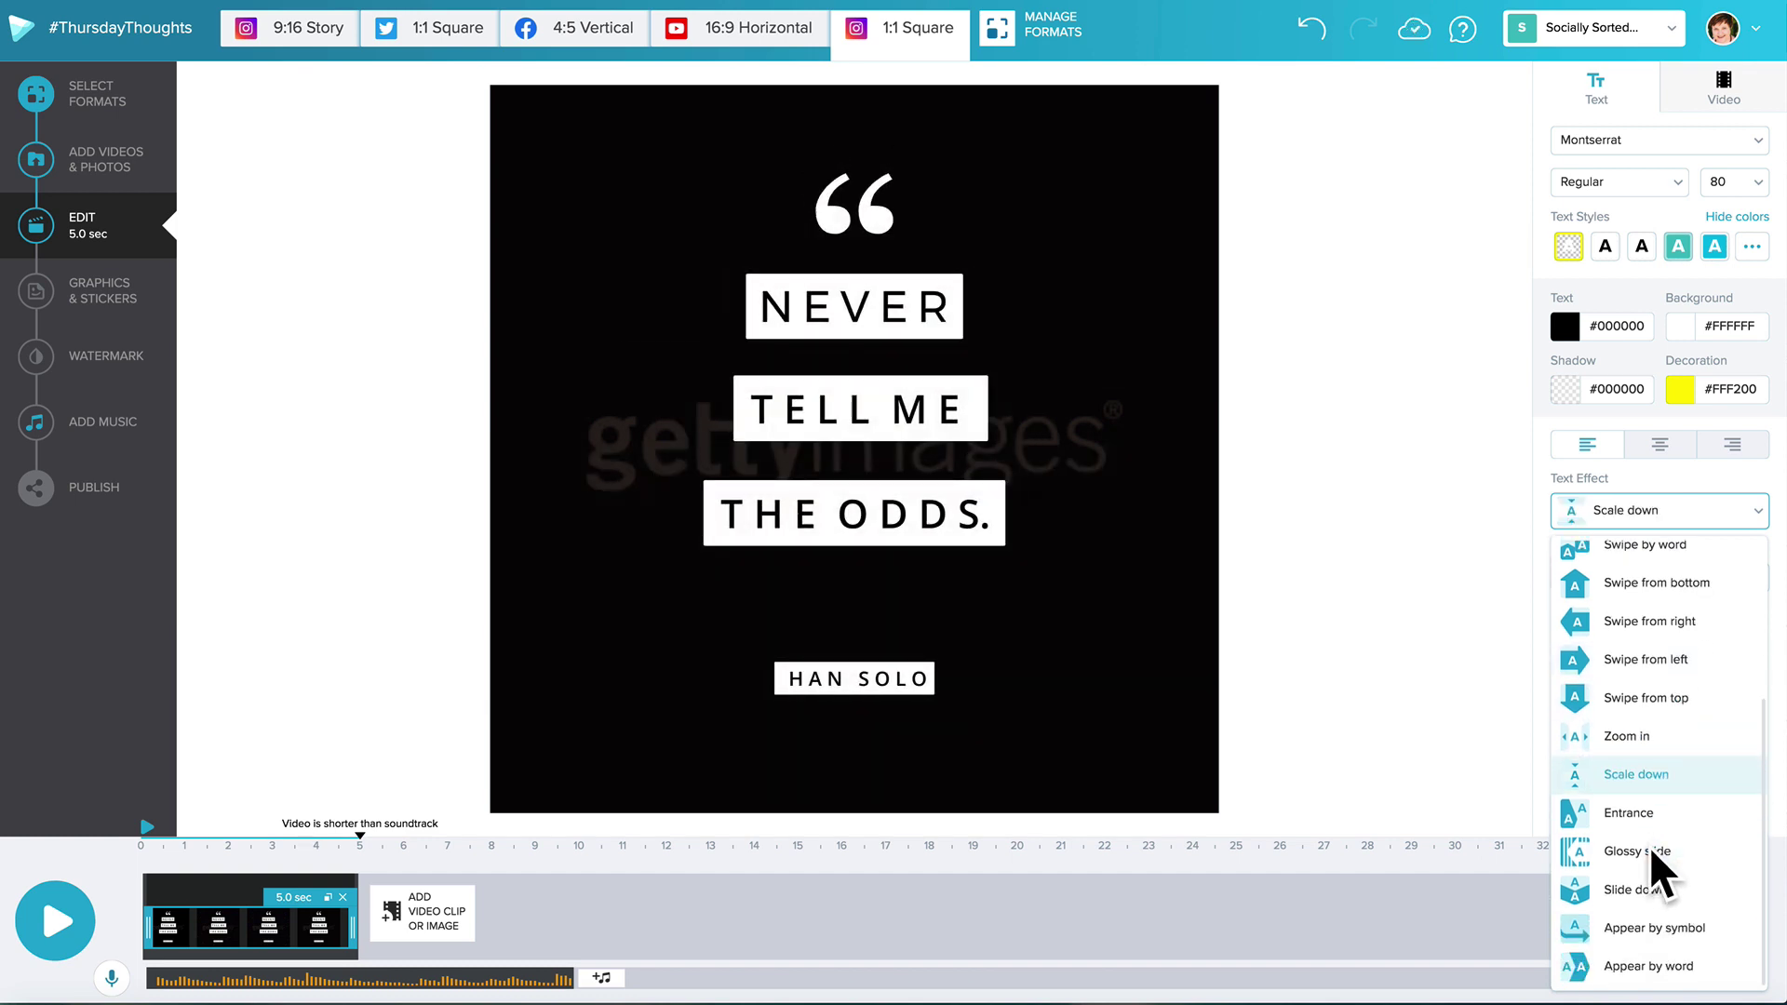
click(1651, 851)
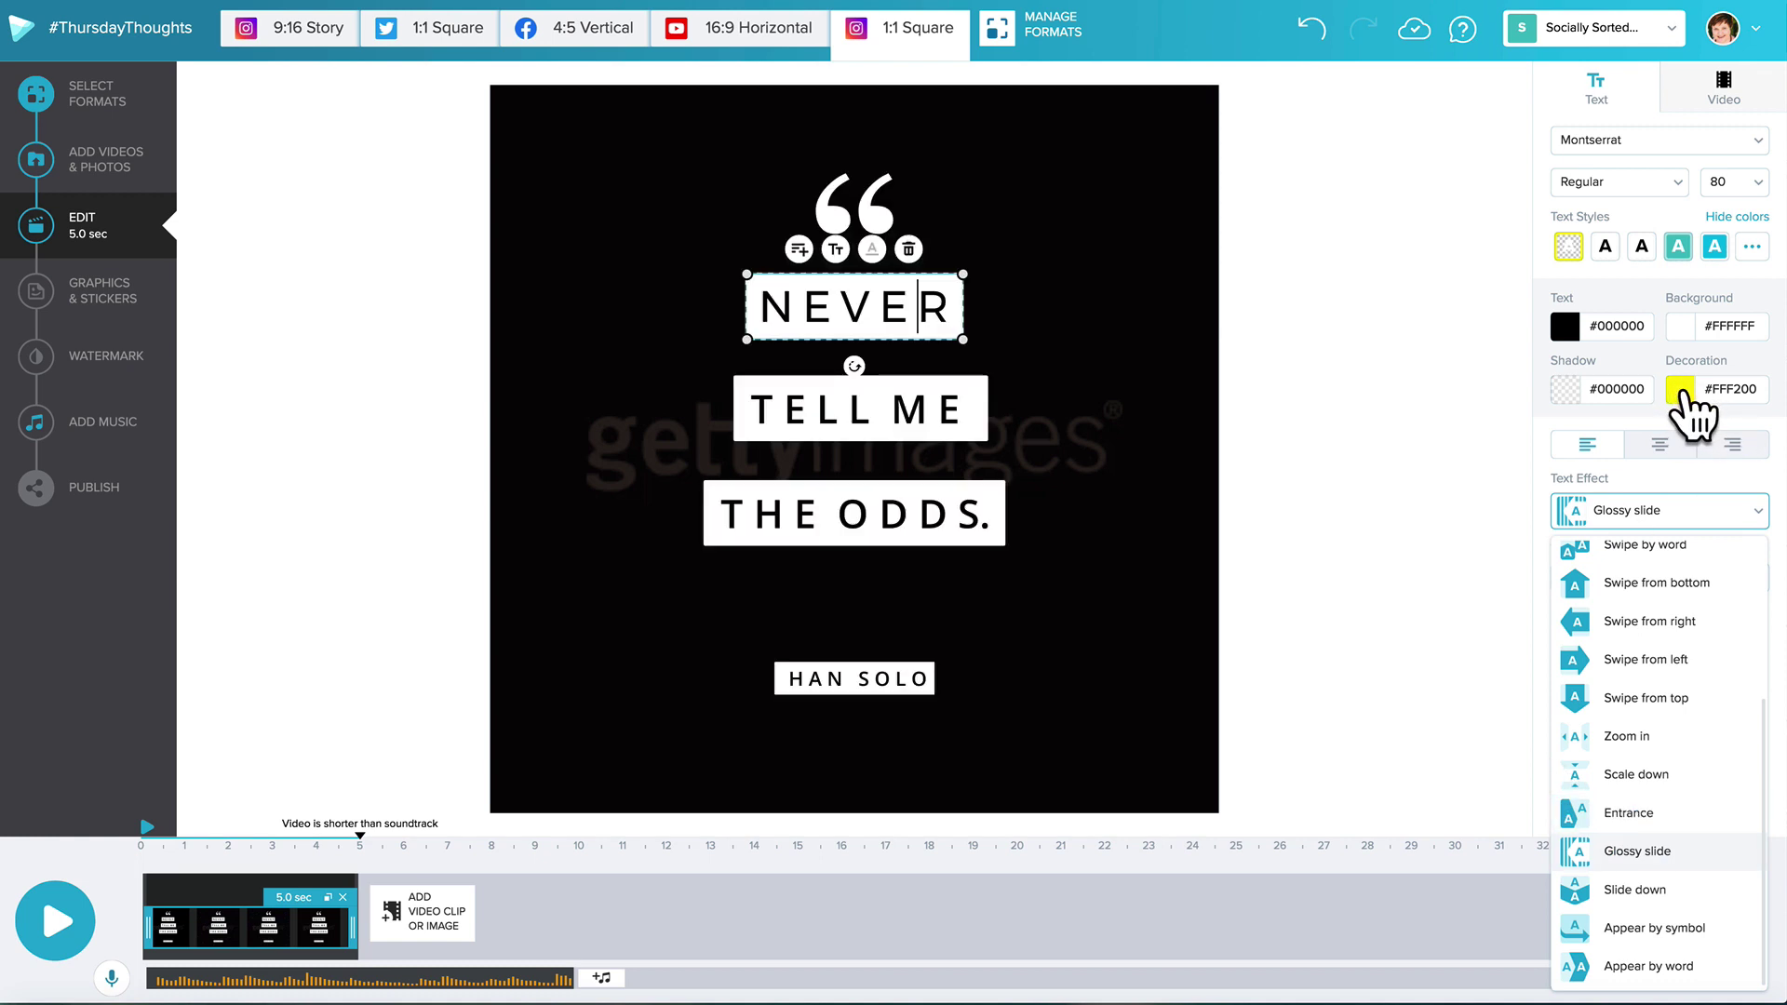
Step: Set the quote's text effect to Slide down and close the list of effects
scroll(1722, 837, up, 1)
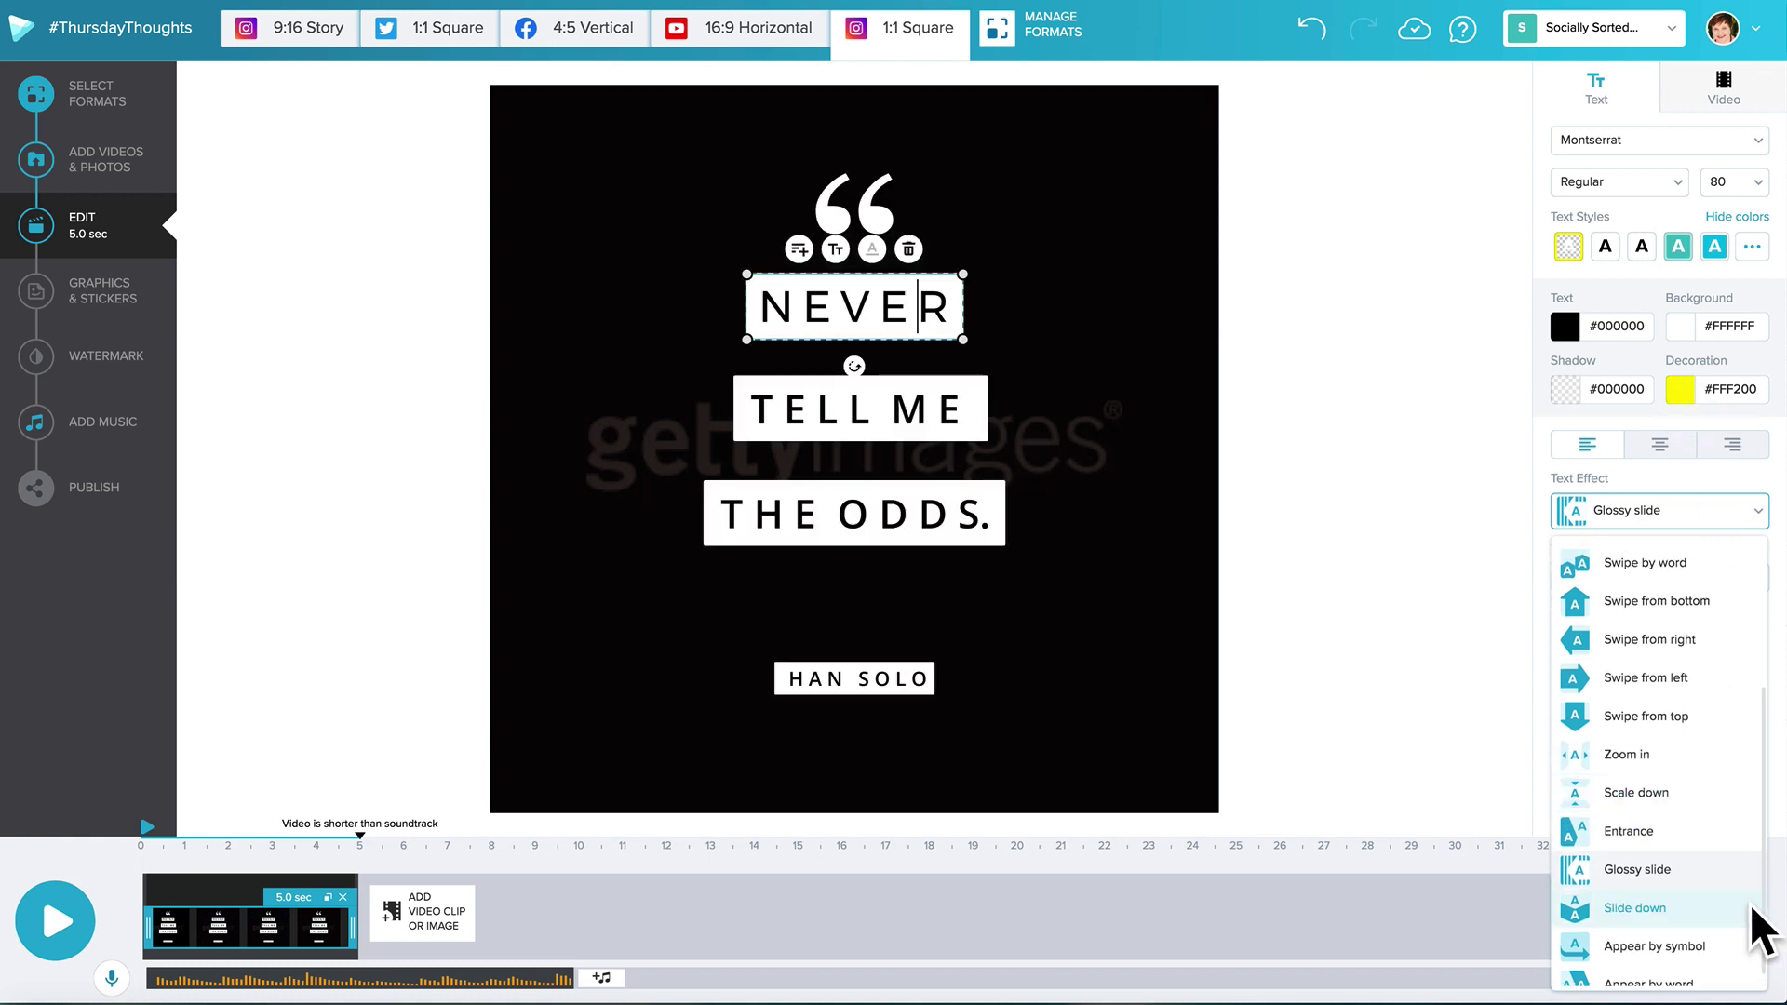
click(1687, 909)
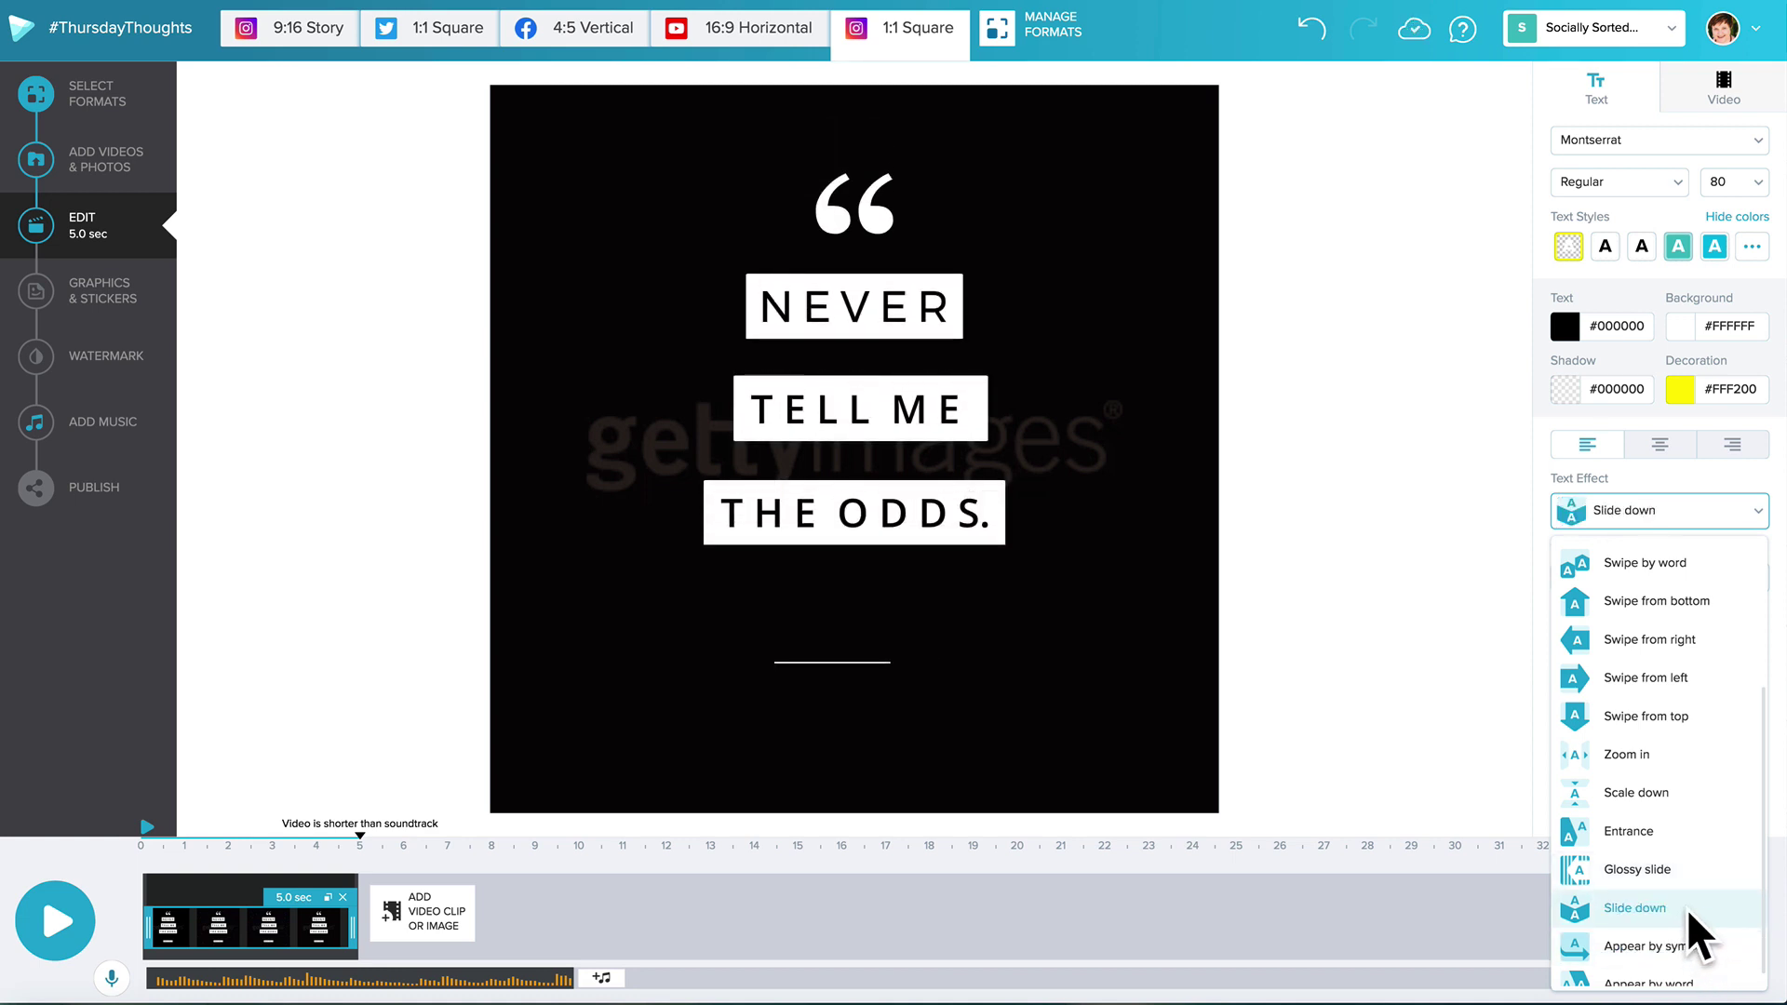
scroll(1686, 908, down, 1)
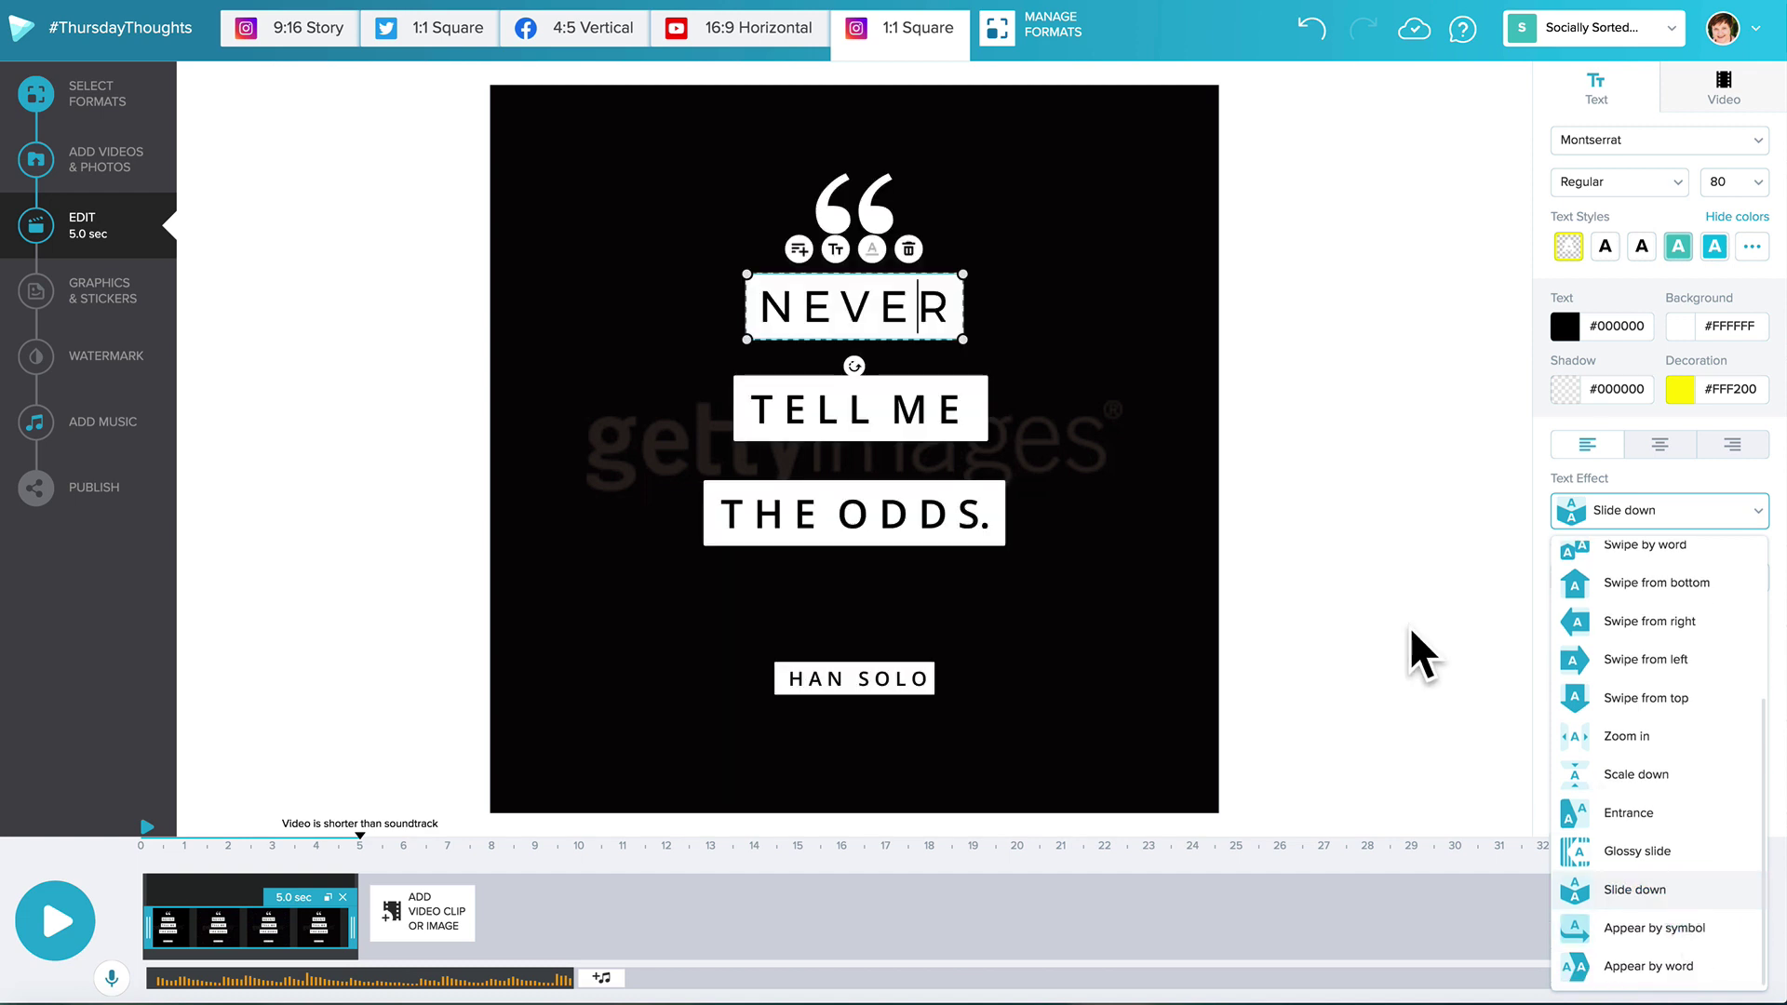
click(1685, 515)
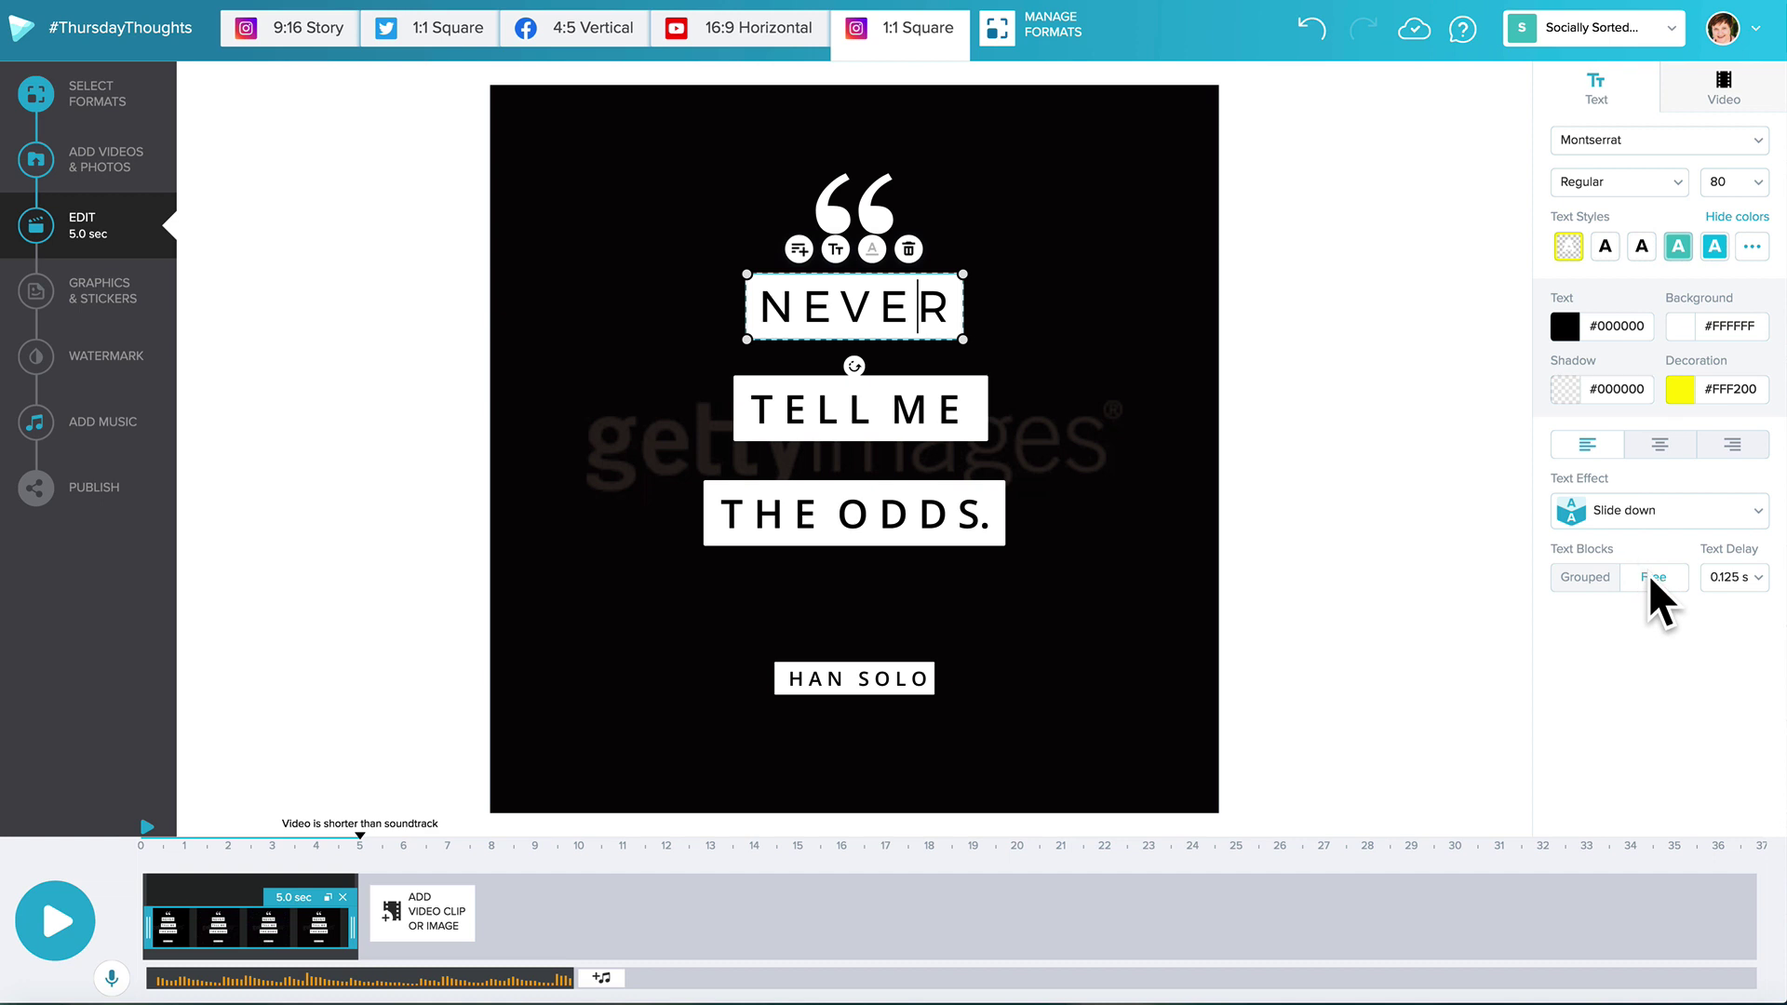
Step: Set the quote's text blocks to Grouped and place the text cursor inside the word NEVER
click(1590, 576)
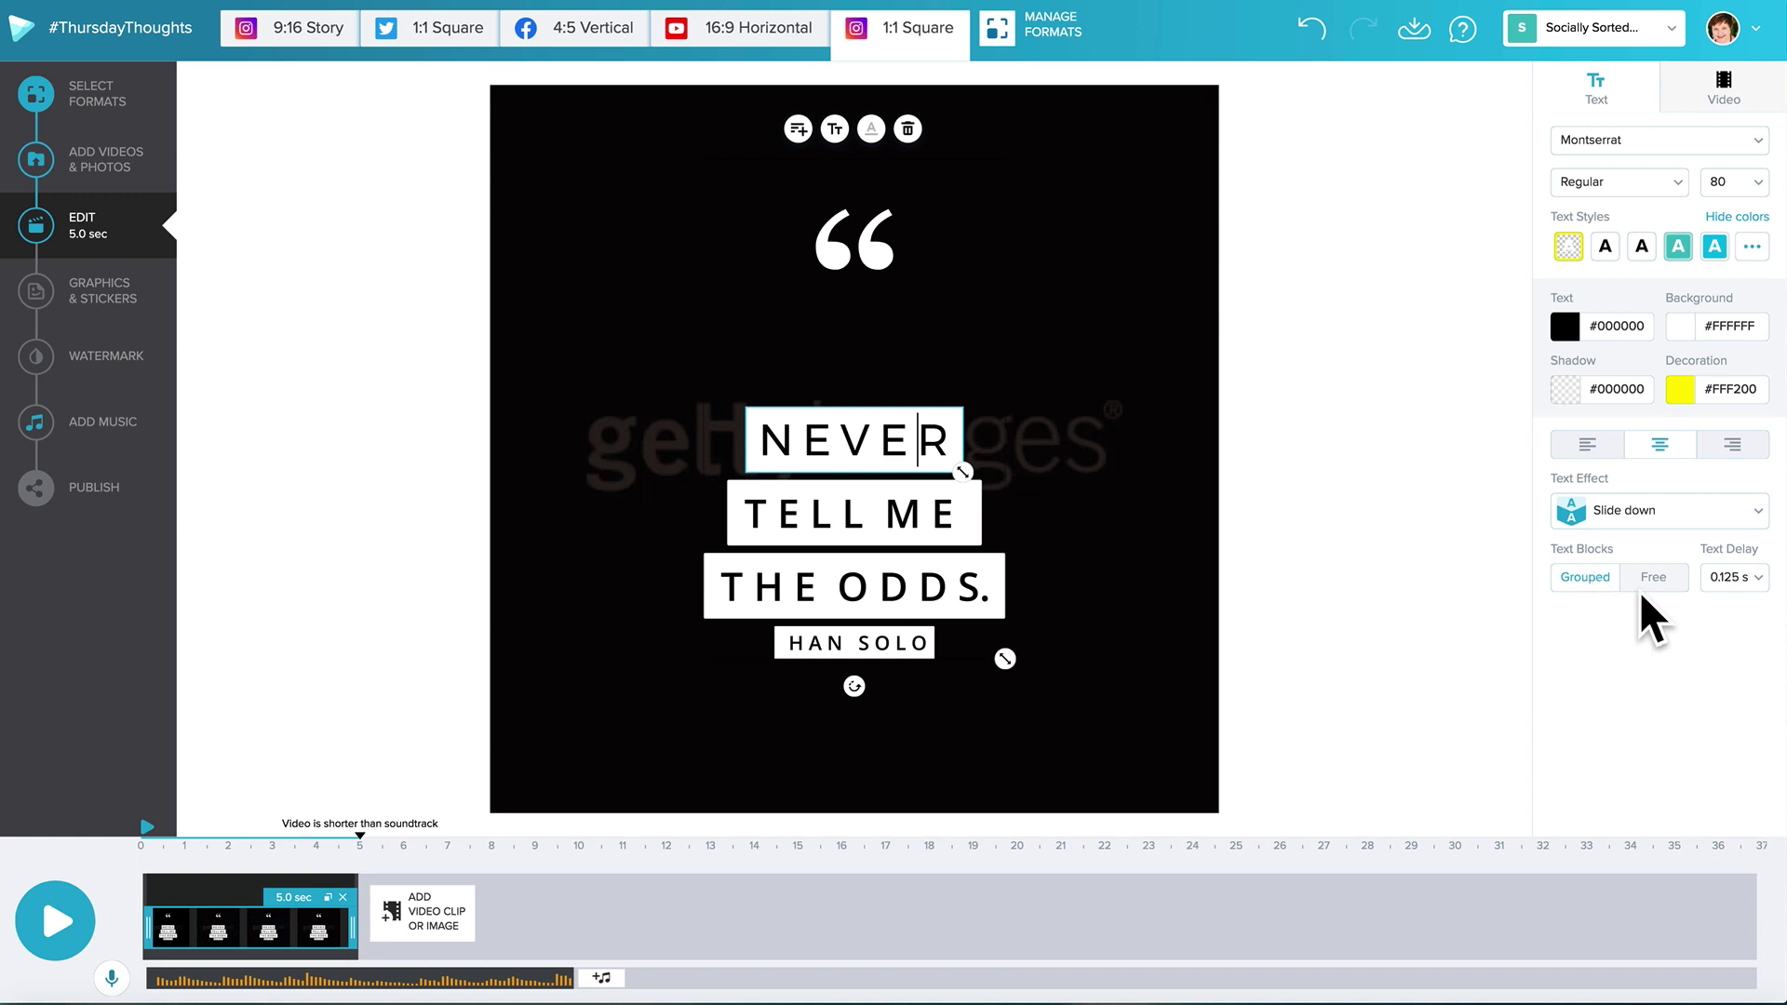
click(872, 439)
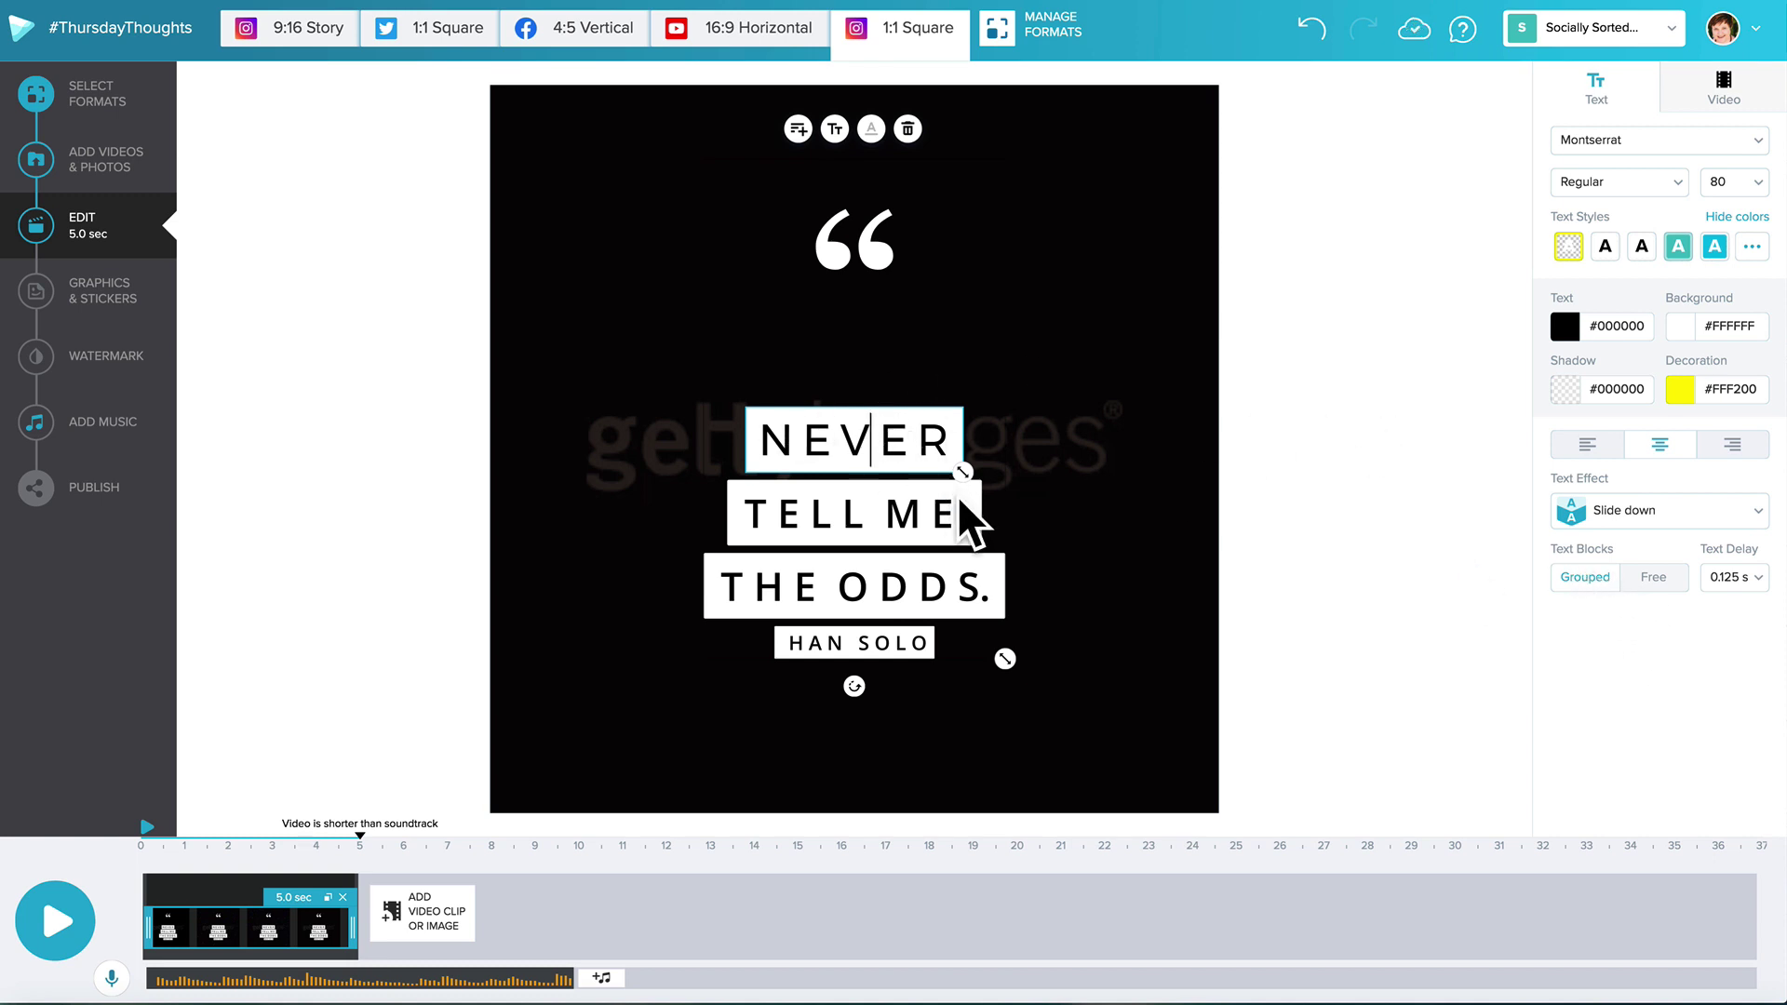
Step: Try moving the grouped quote text, and undo back to the separate, ungrouped text blocks
drag(968, 521, 1187, 379)
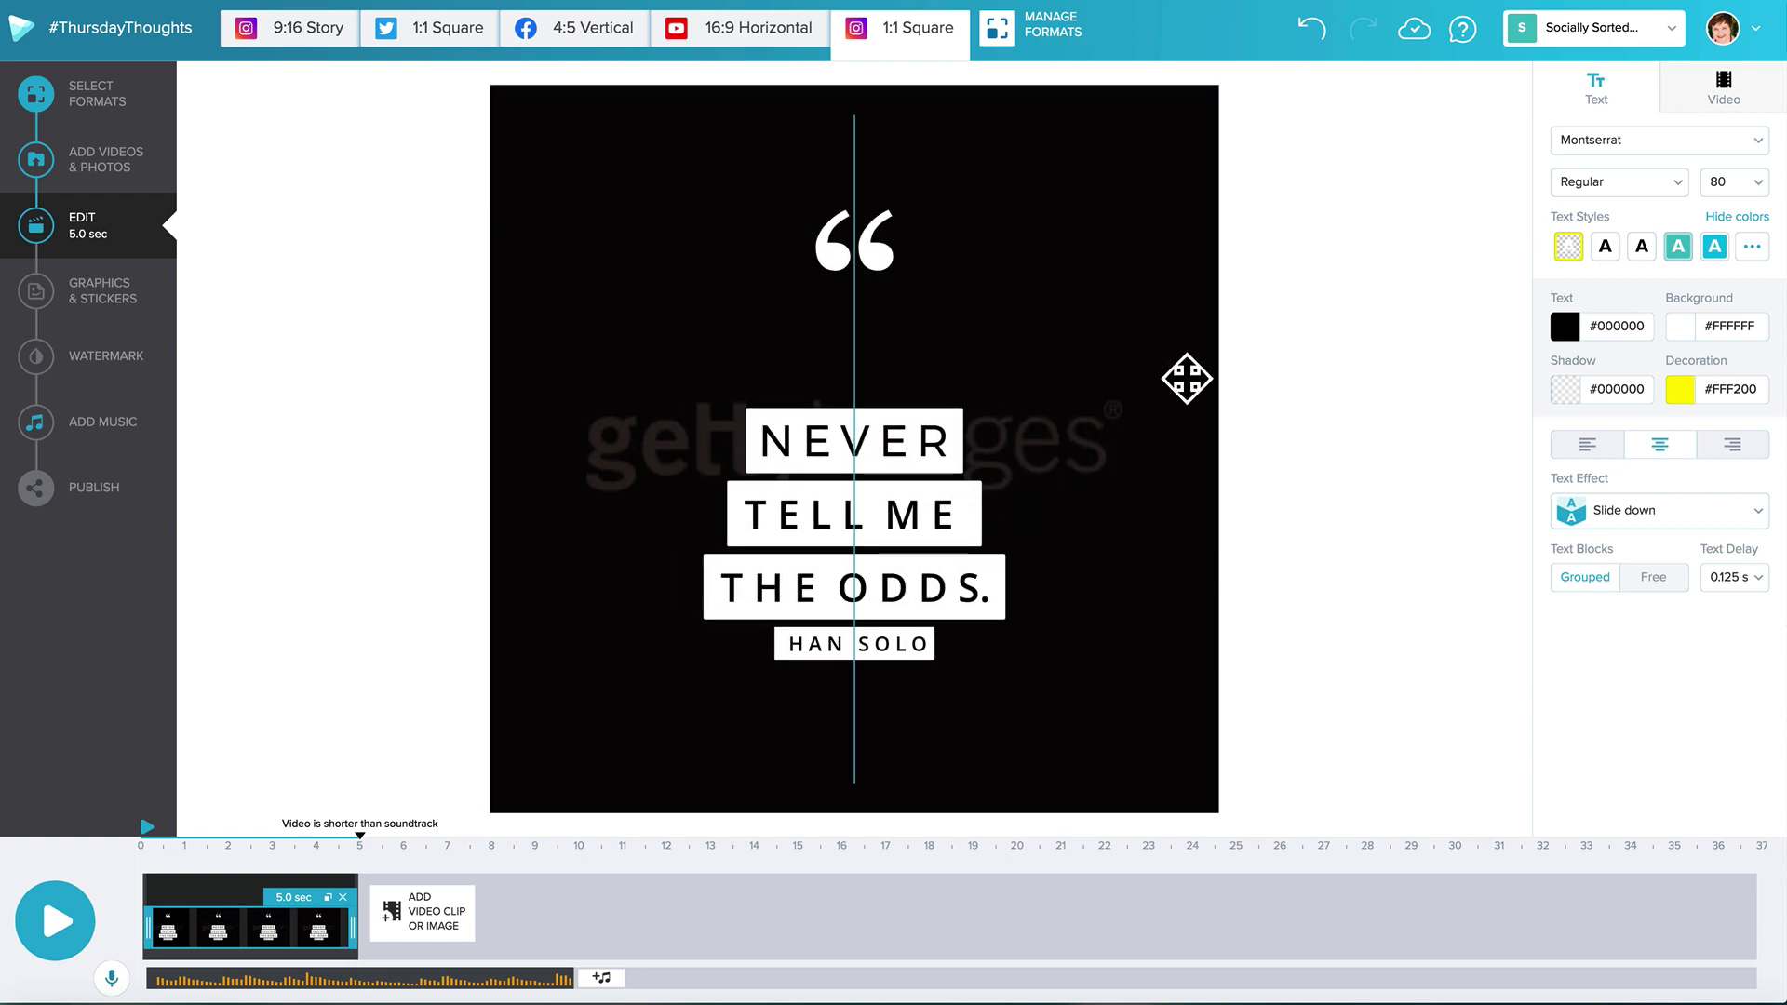
click(1315, 33)
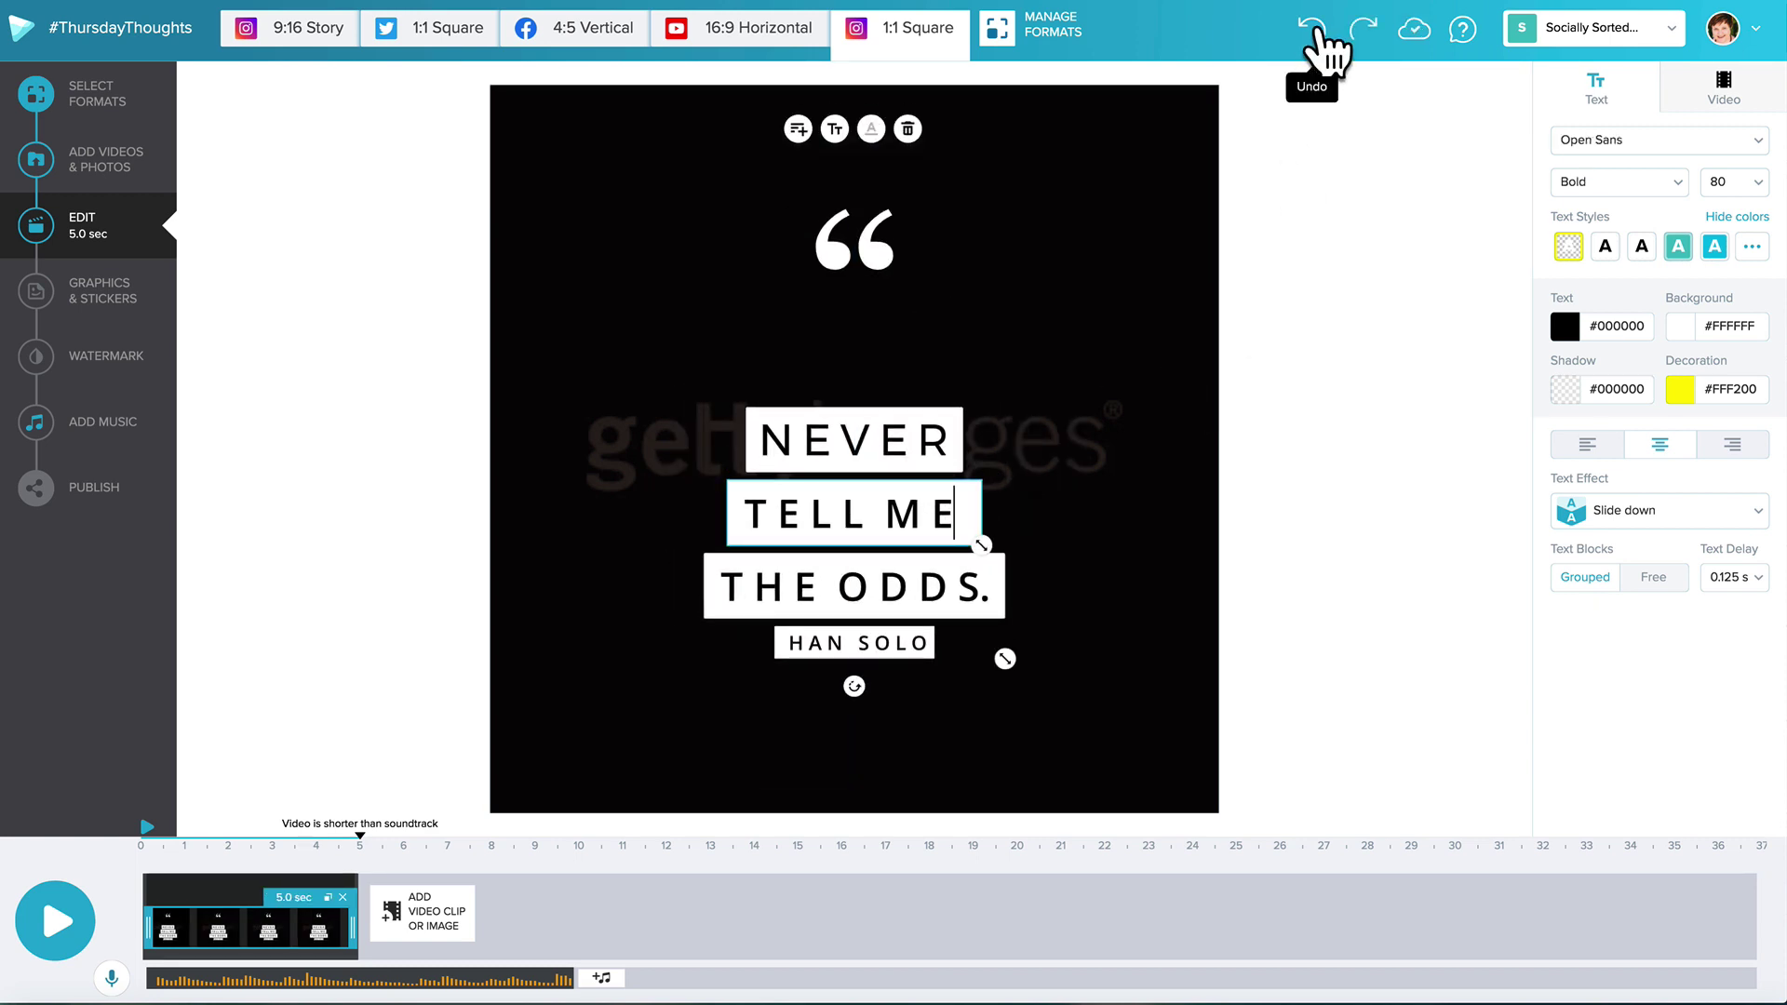
click(1314, 32)
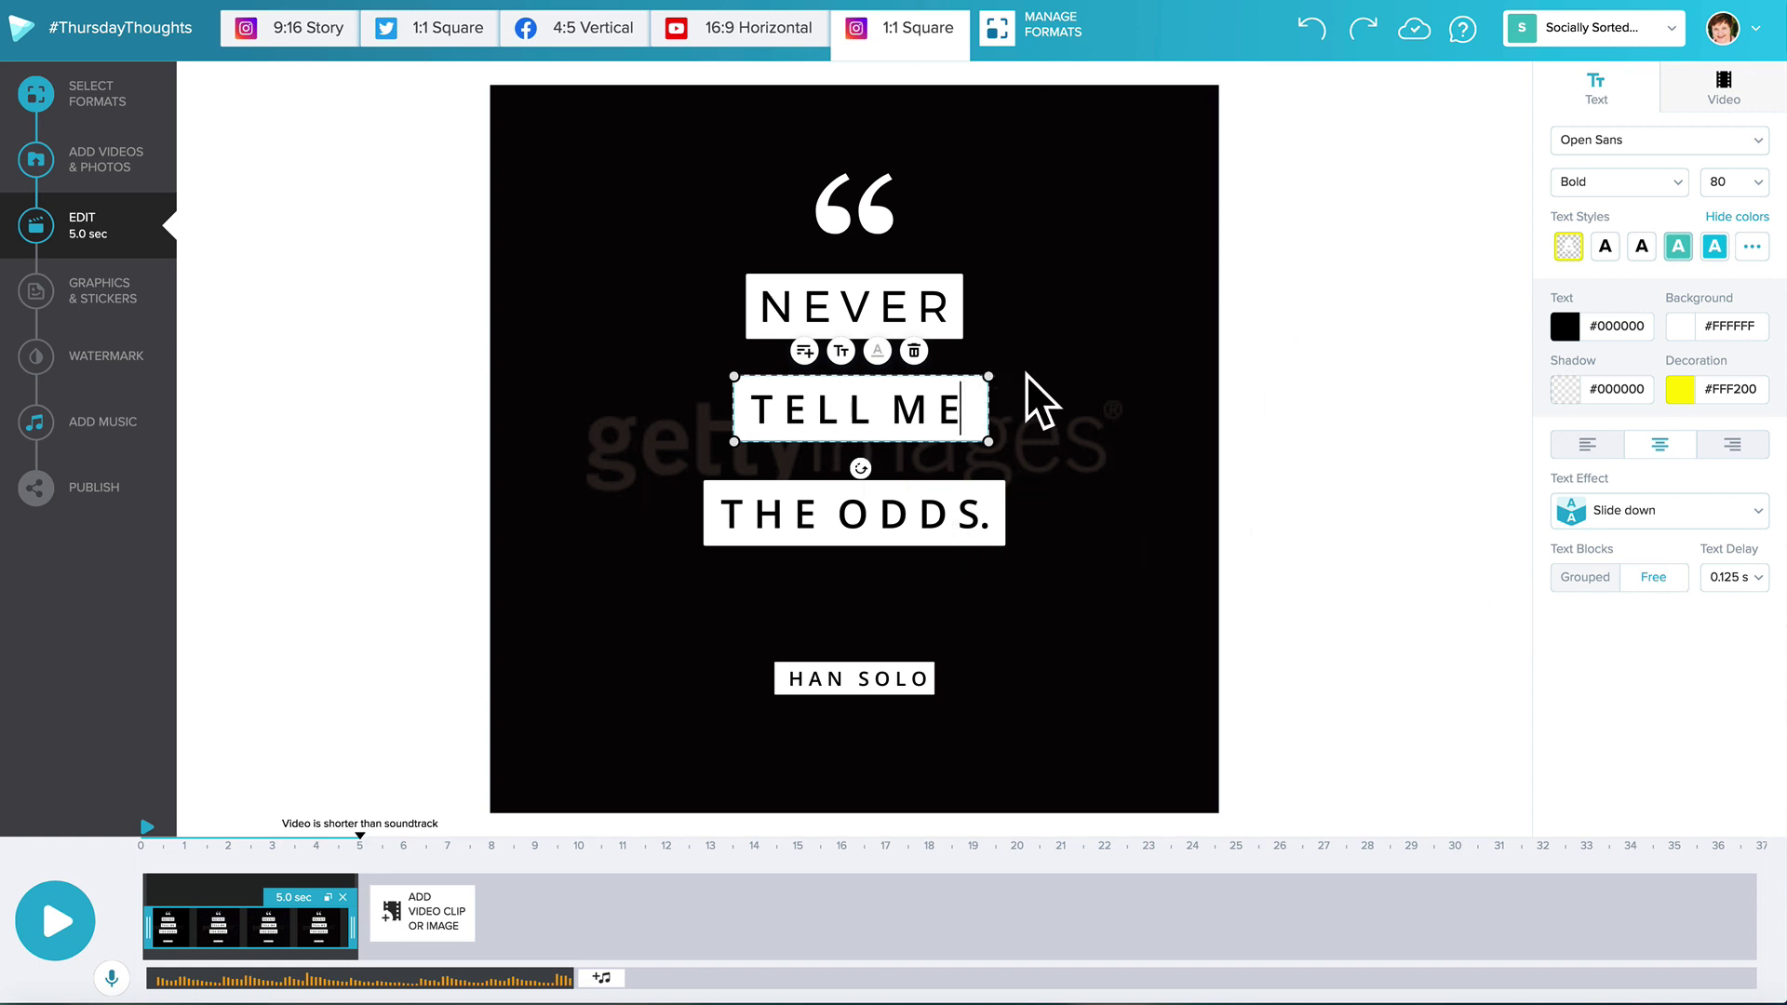
Step: Try moving and tilting the TELL ME block on its own, and undo these changes
drag(984, 384, 1132, 382)
mouse_move(1020, 456)
mouse_down()
mouse_move(951, 448)
mouse_move(986, 367)
mouse_move(930, 395)
mouse_move(1065, 456)
mouse_move(1018, 456)
mouse_move(1034, 453)
mouse_up()
drag(1097, 371, 917, 371)
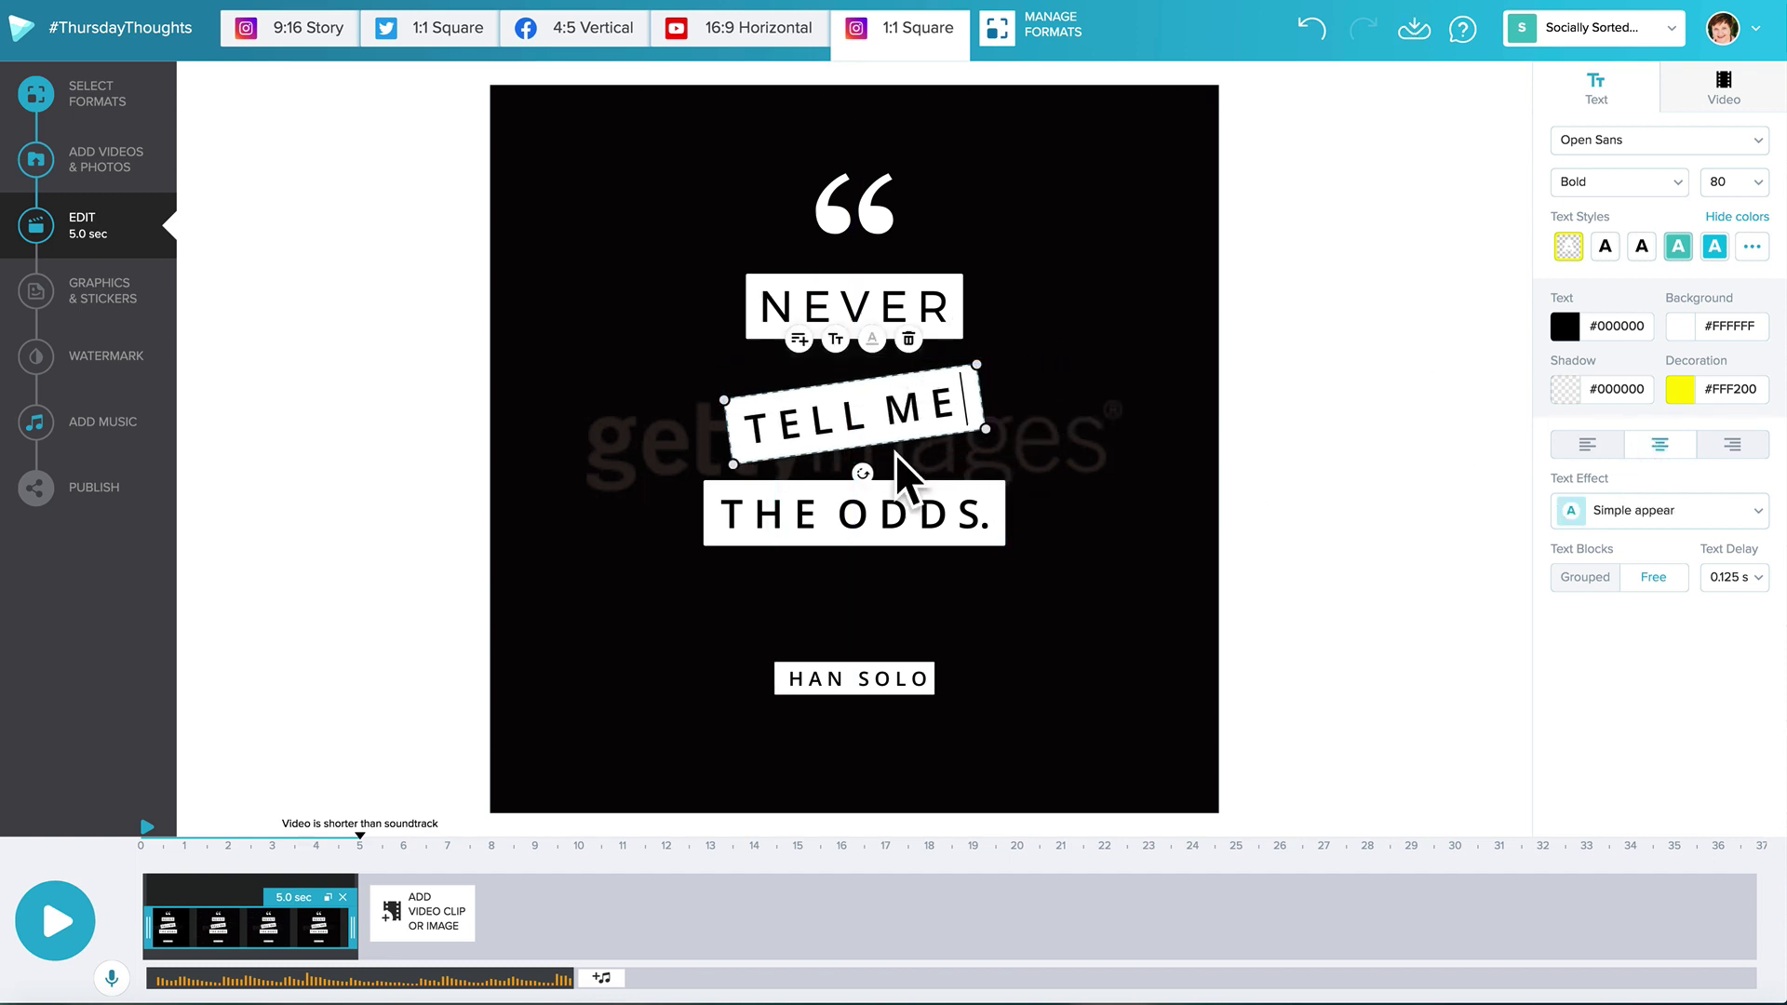
click(1314, 36)
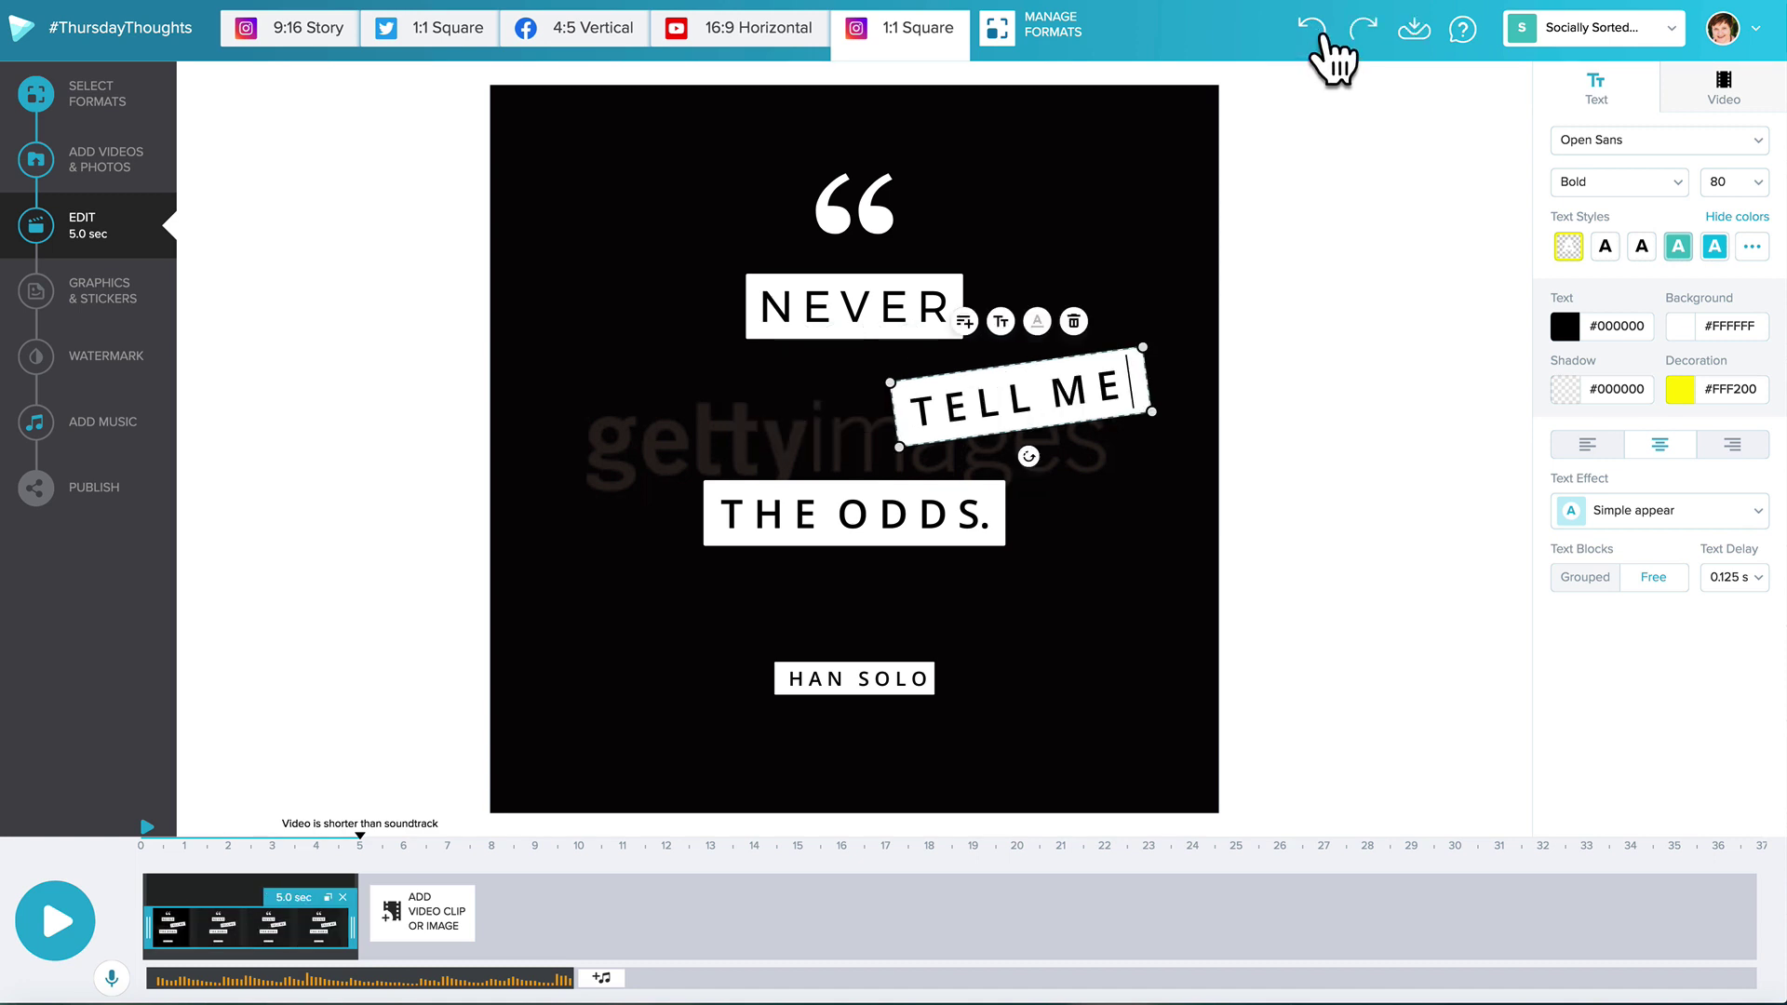
click(1316, 35)
click(1316, 36)
click(1317, 36)
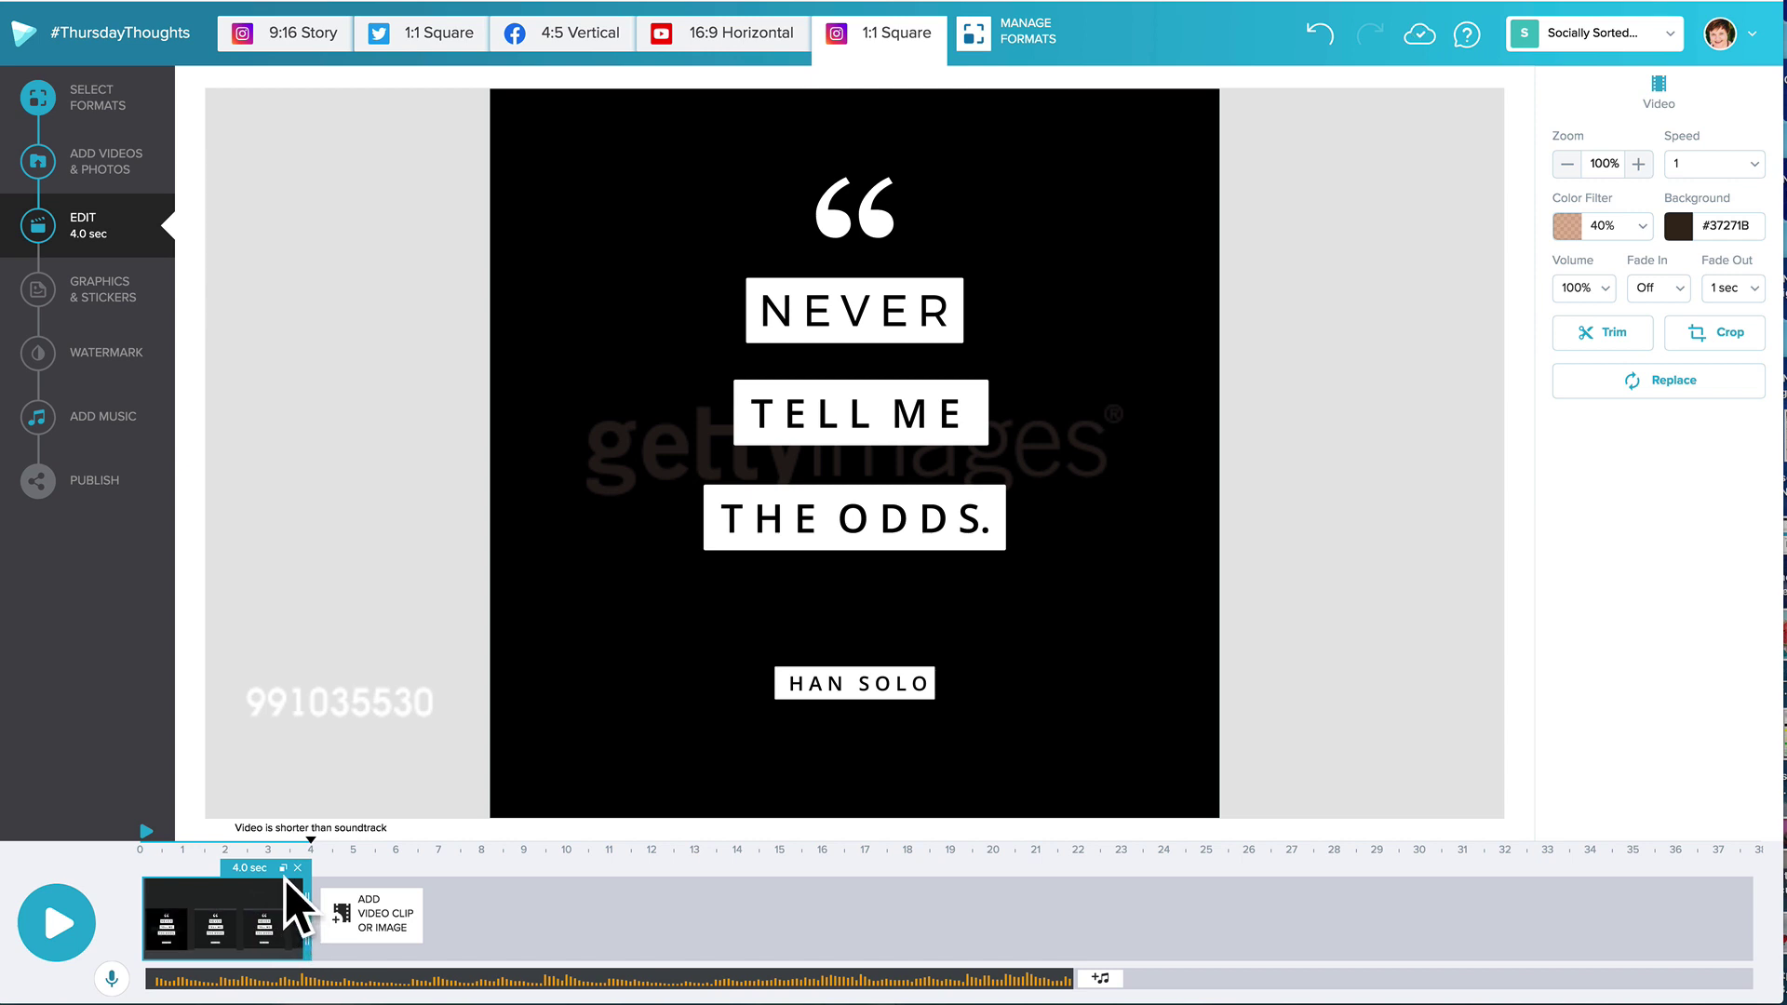
Step: Duplicate the quote clip and delete the quotation mark, NEVER and TELL ME blocks from the copy
click(284, 869)
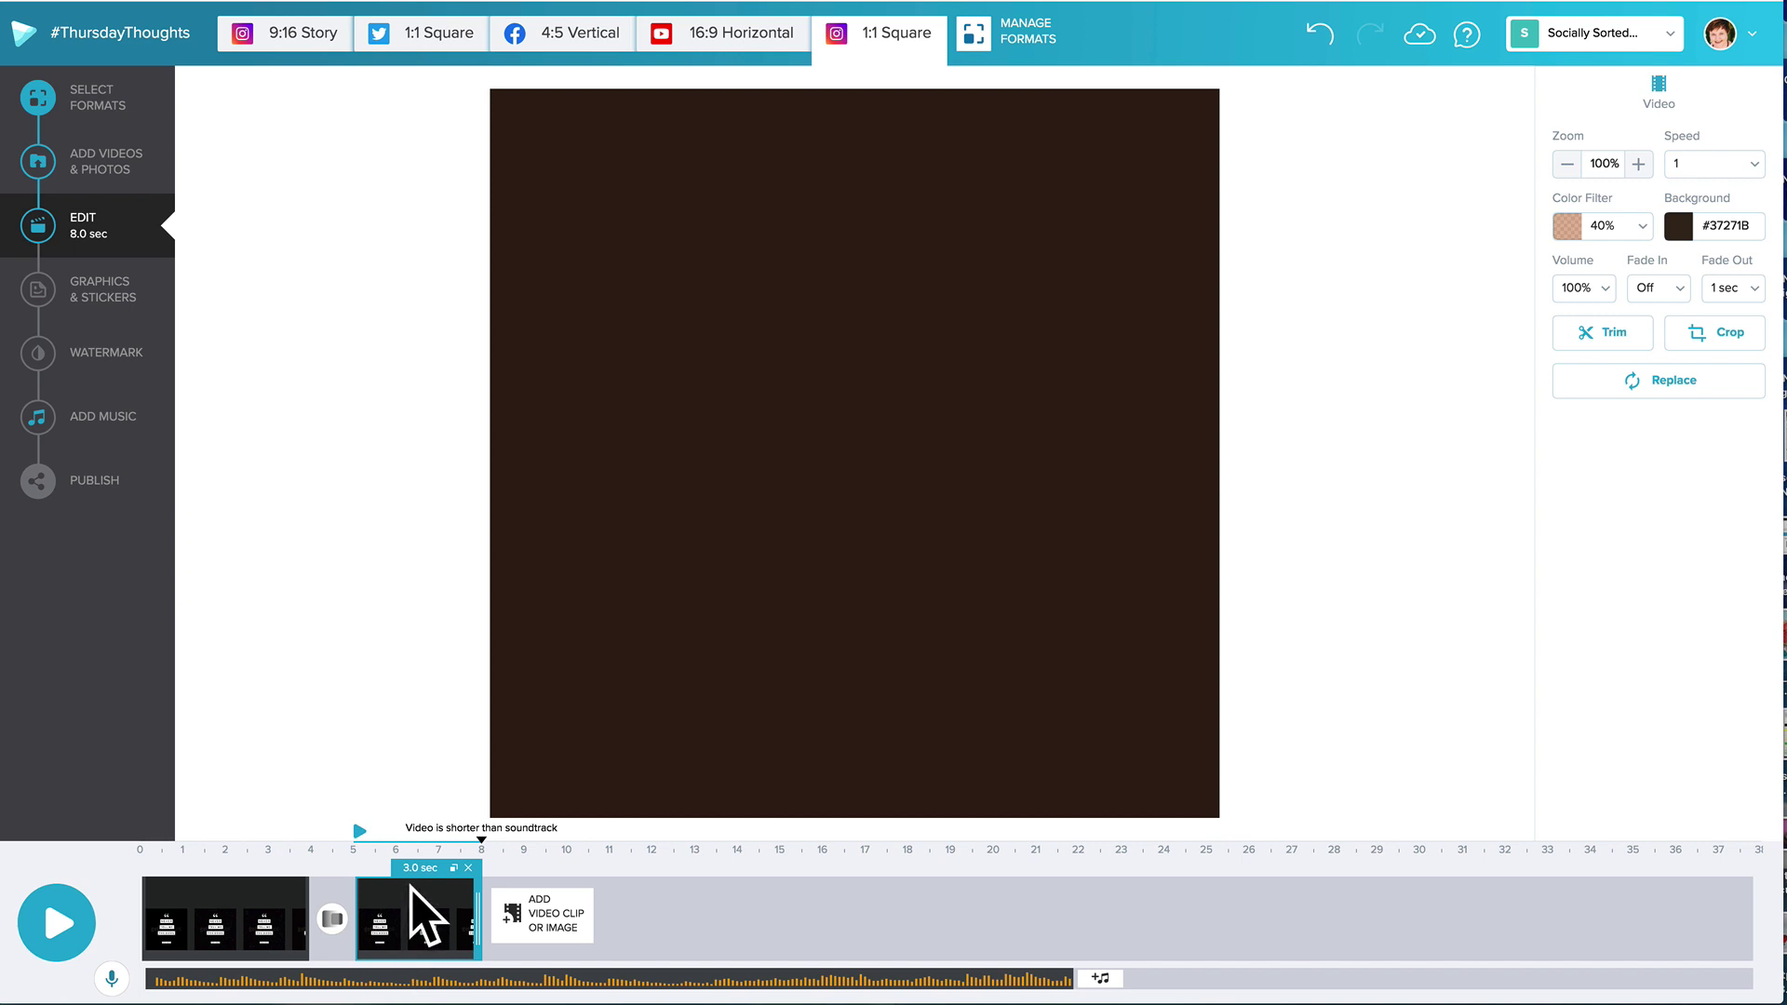
click(435, 950)
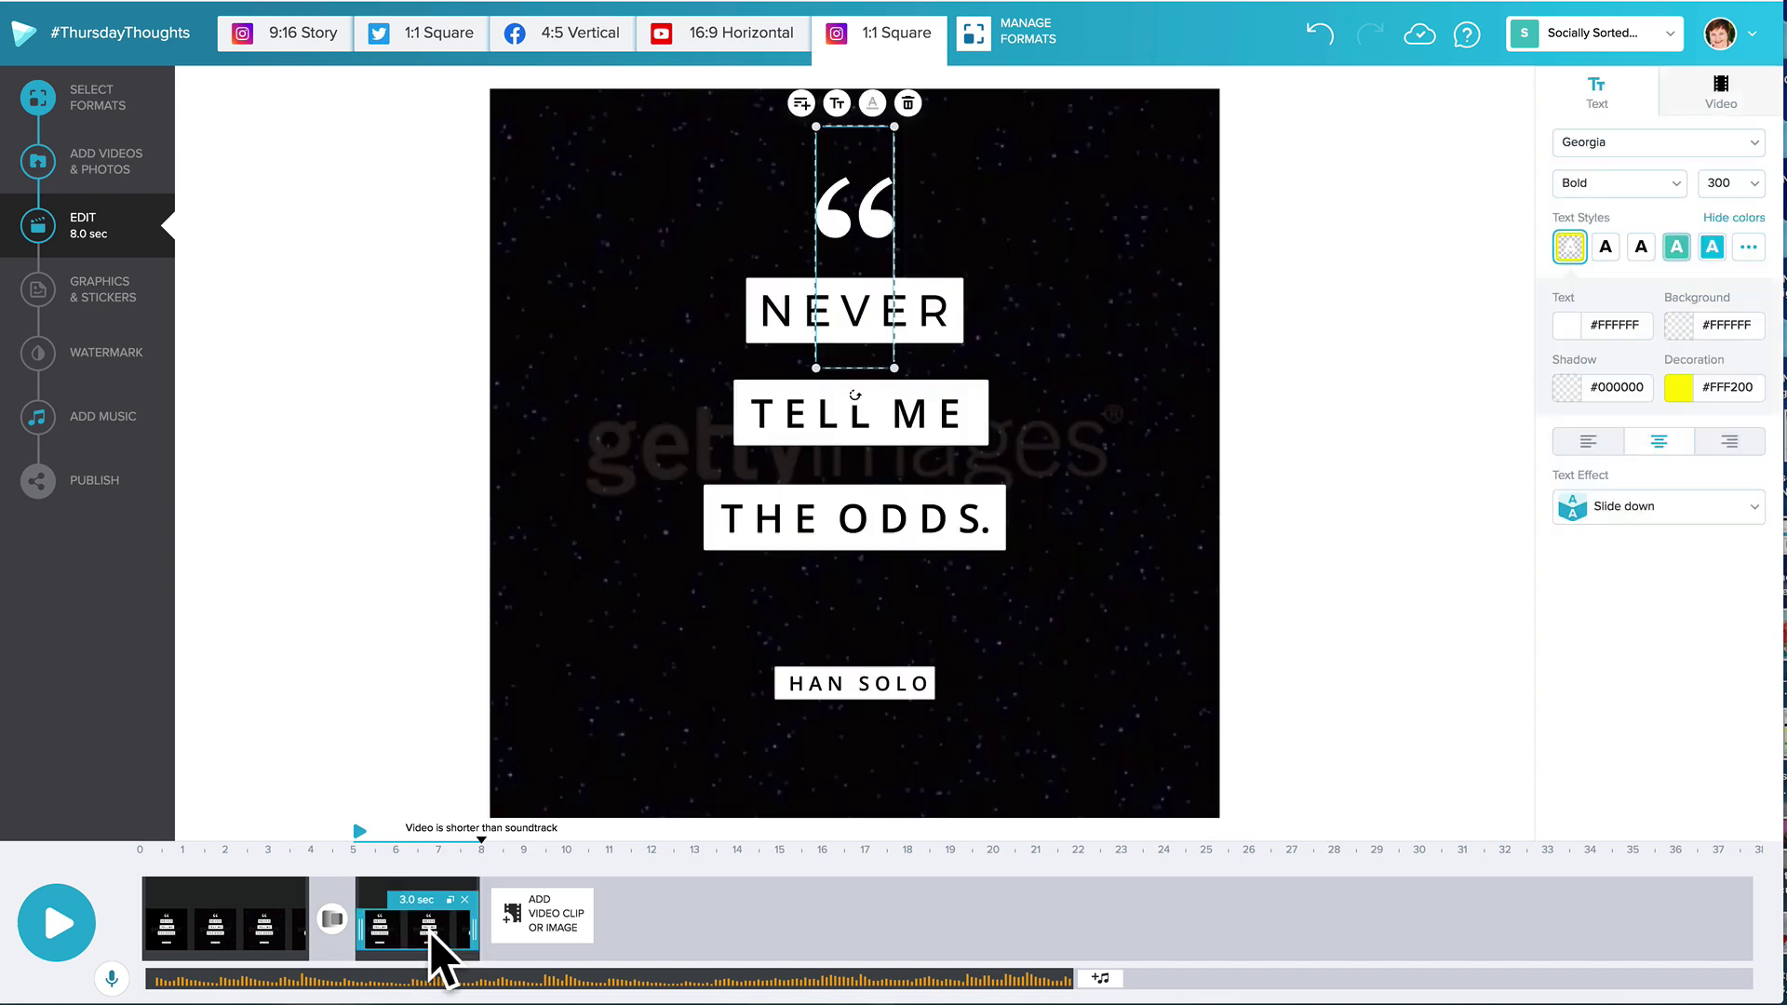
click(947, 308)
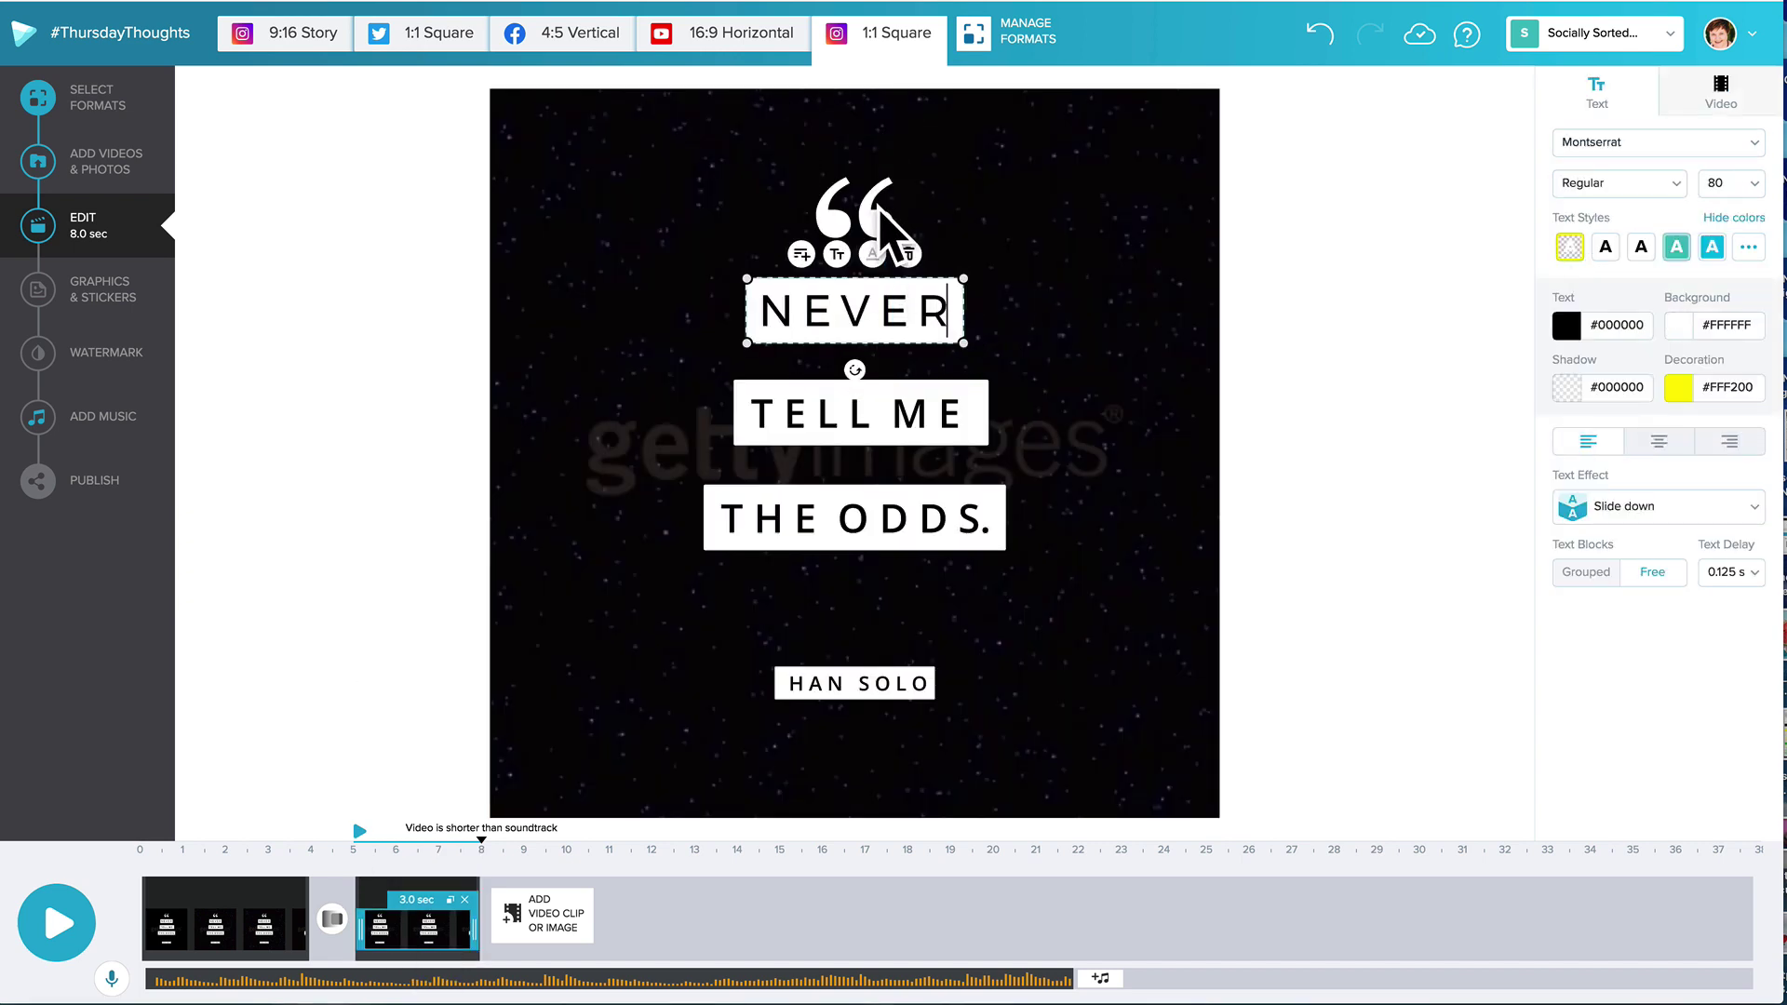
click(889, 205)
click(908, 103)
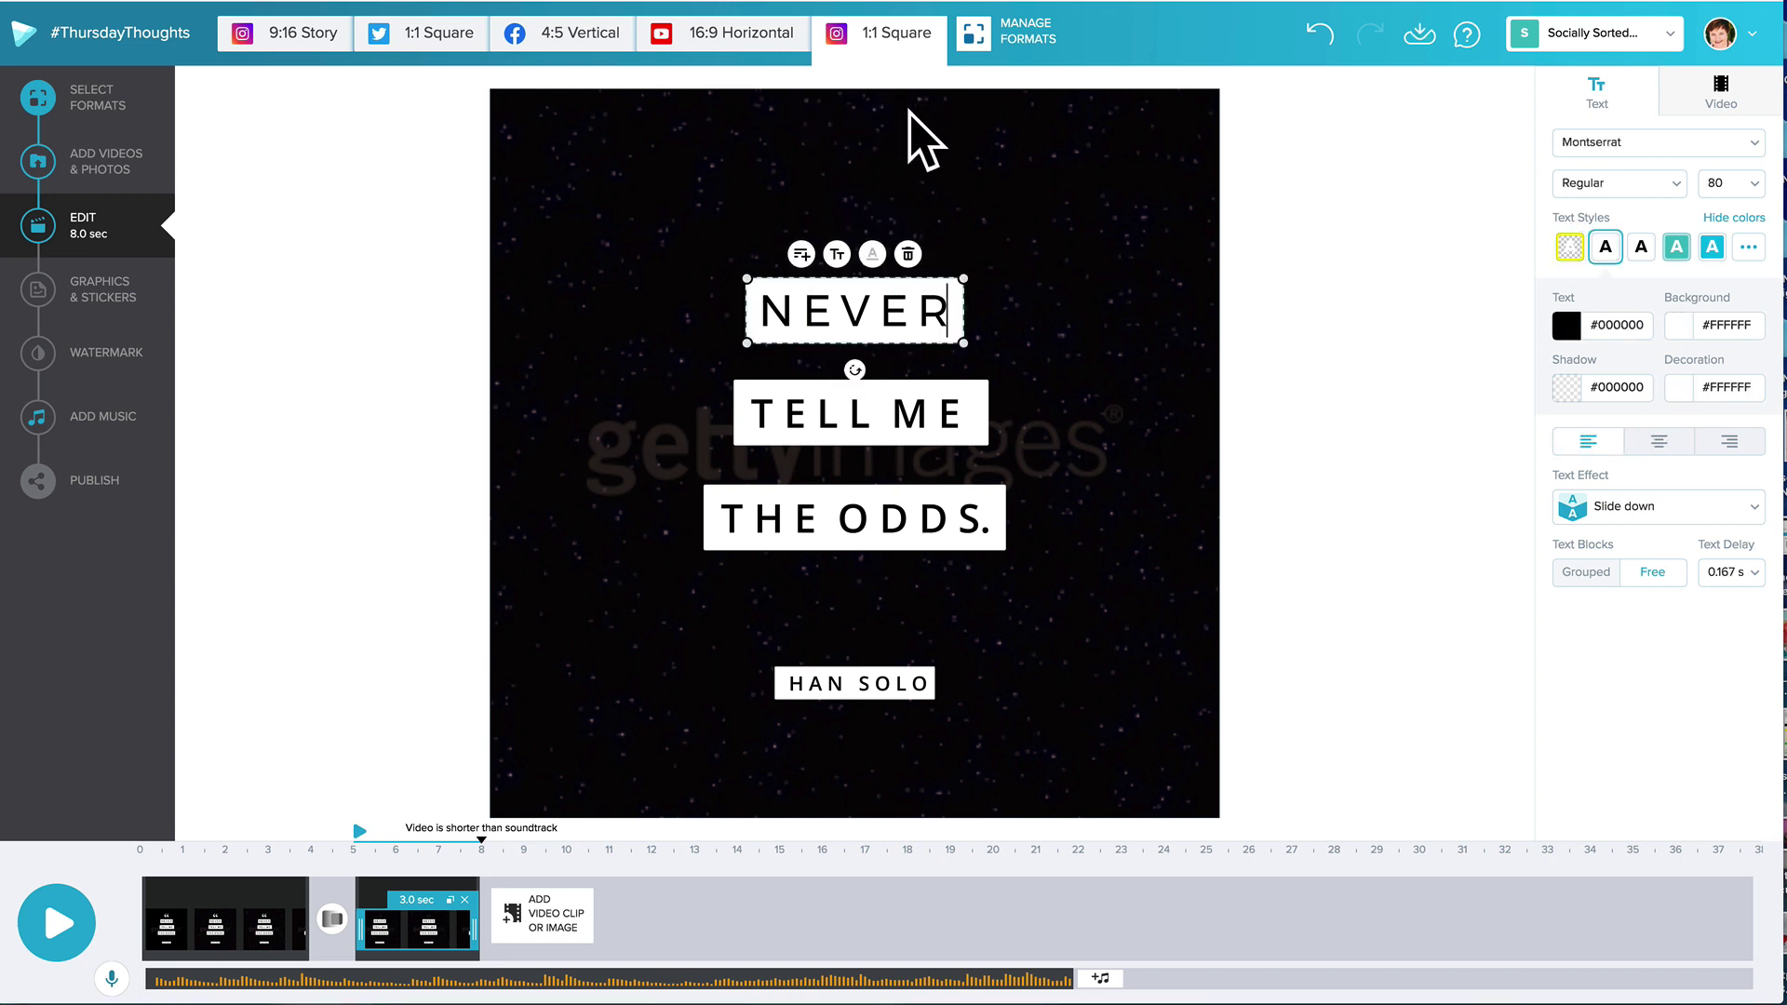
click(910, 250)
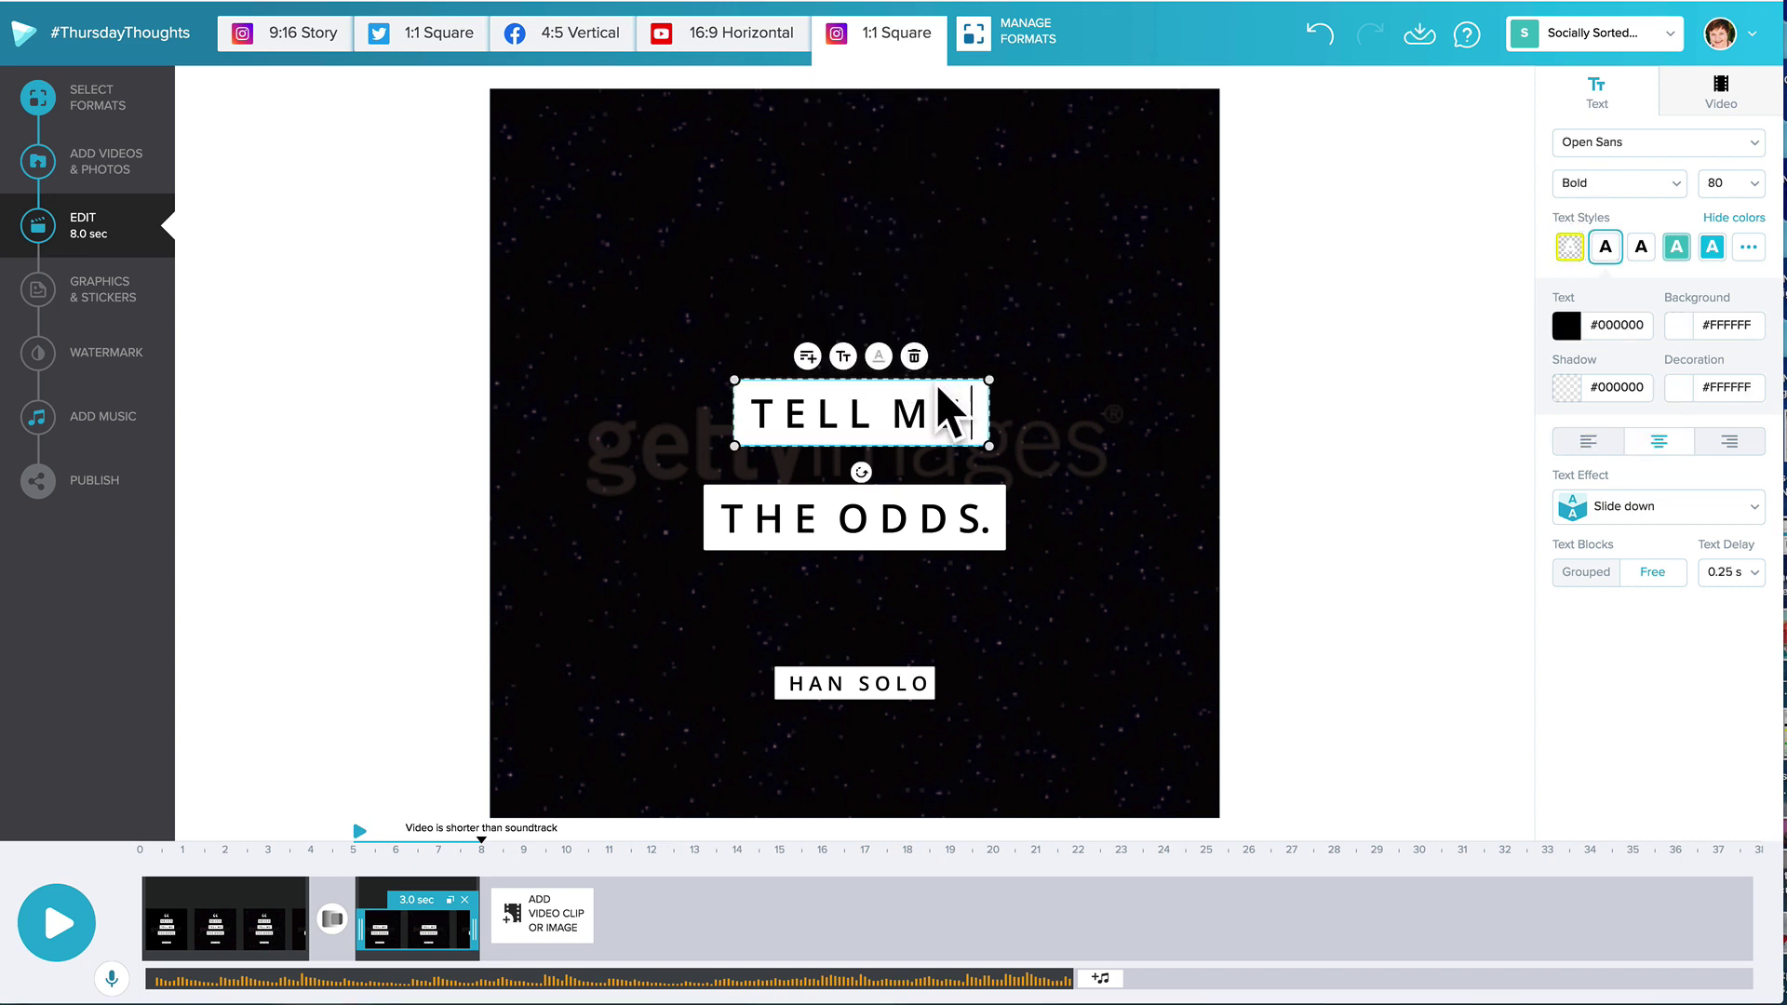
click(914, 356)
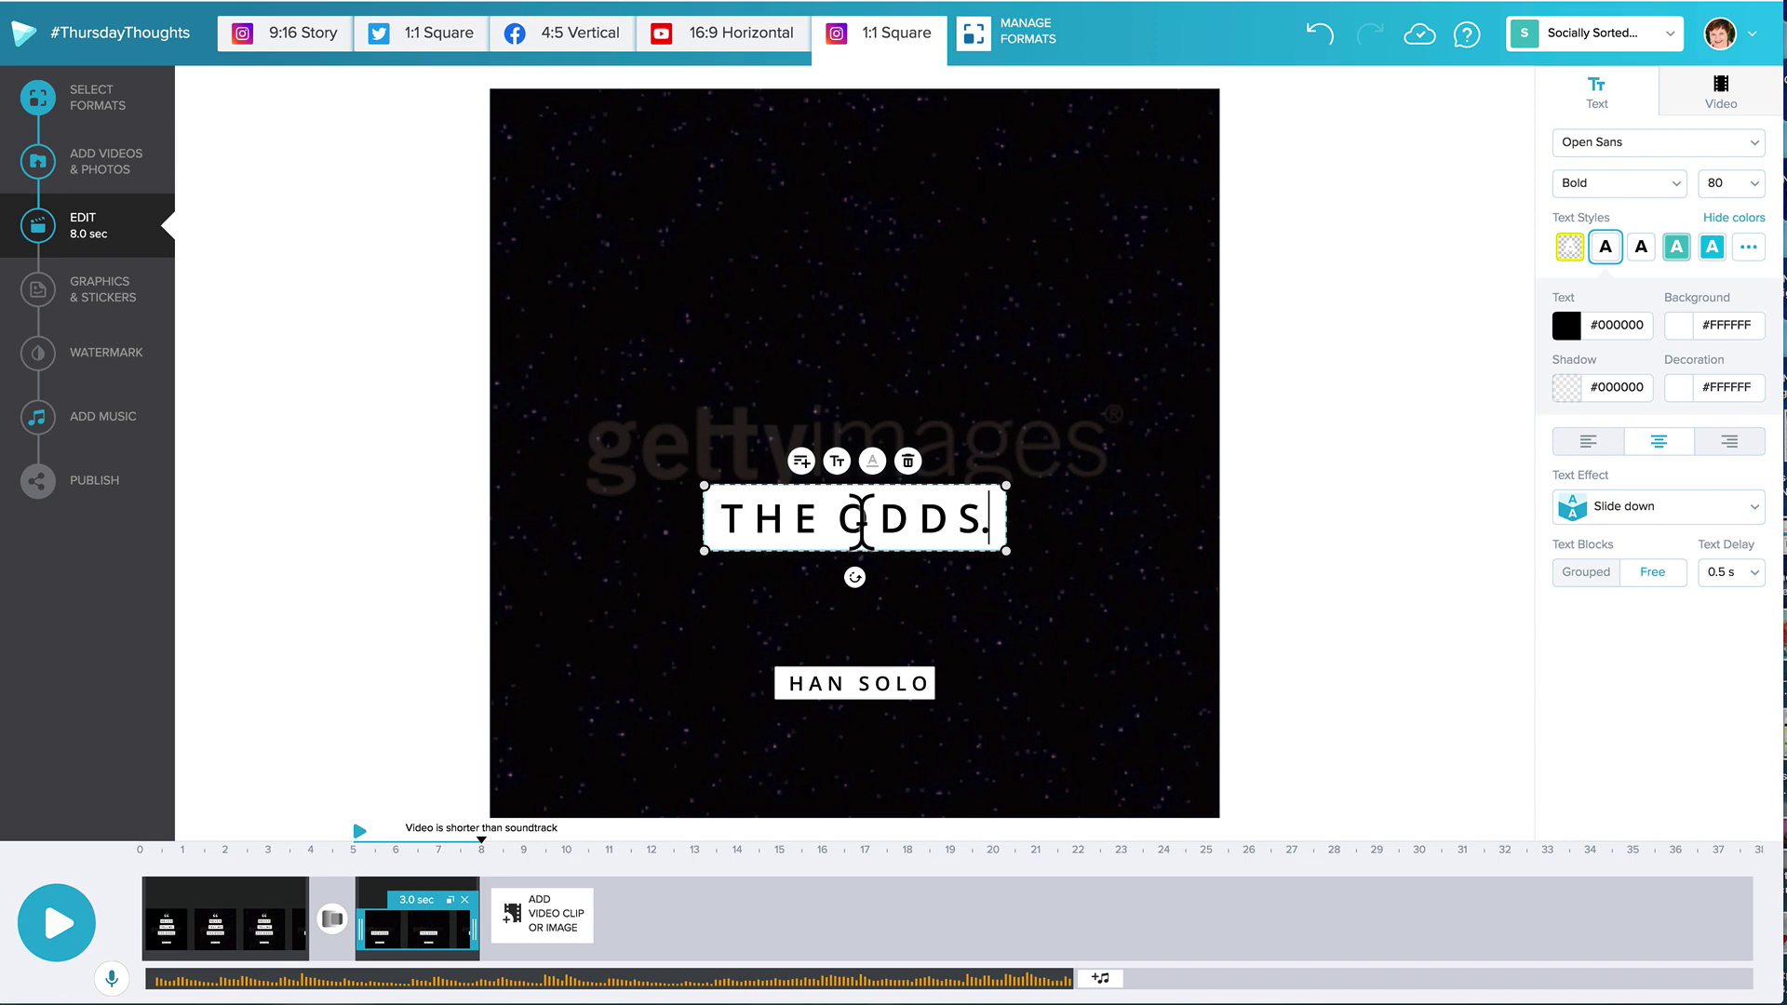
Step: Set the THE ODDS. block in the second clip to Dosis Regular and replace its text with MAY THE FORCE BE WITH YOU
triple_click(859, 519)
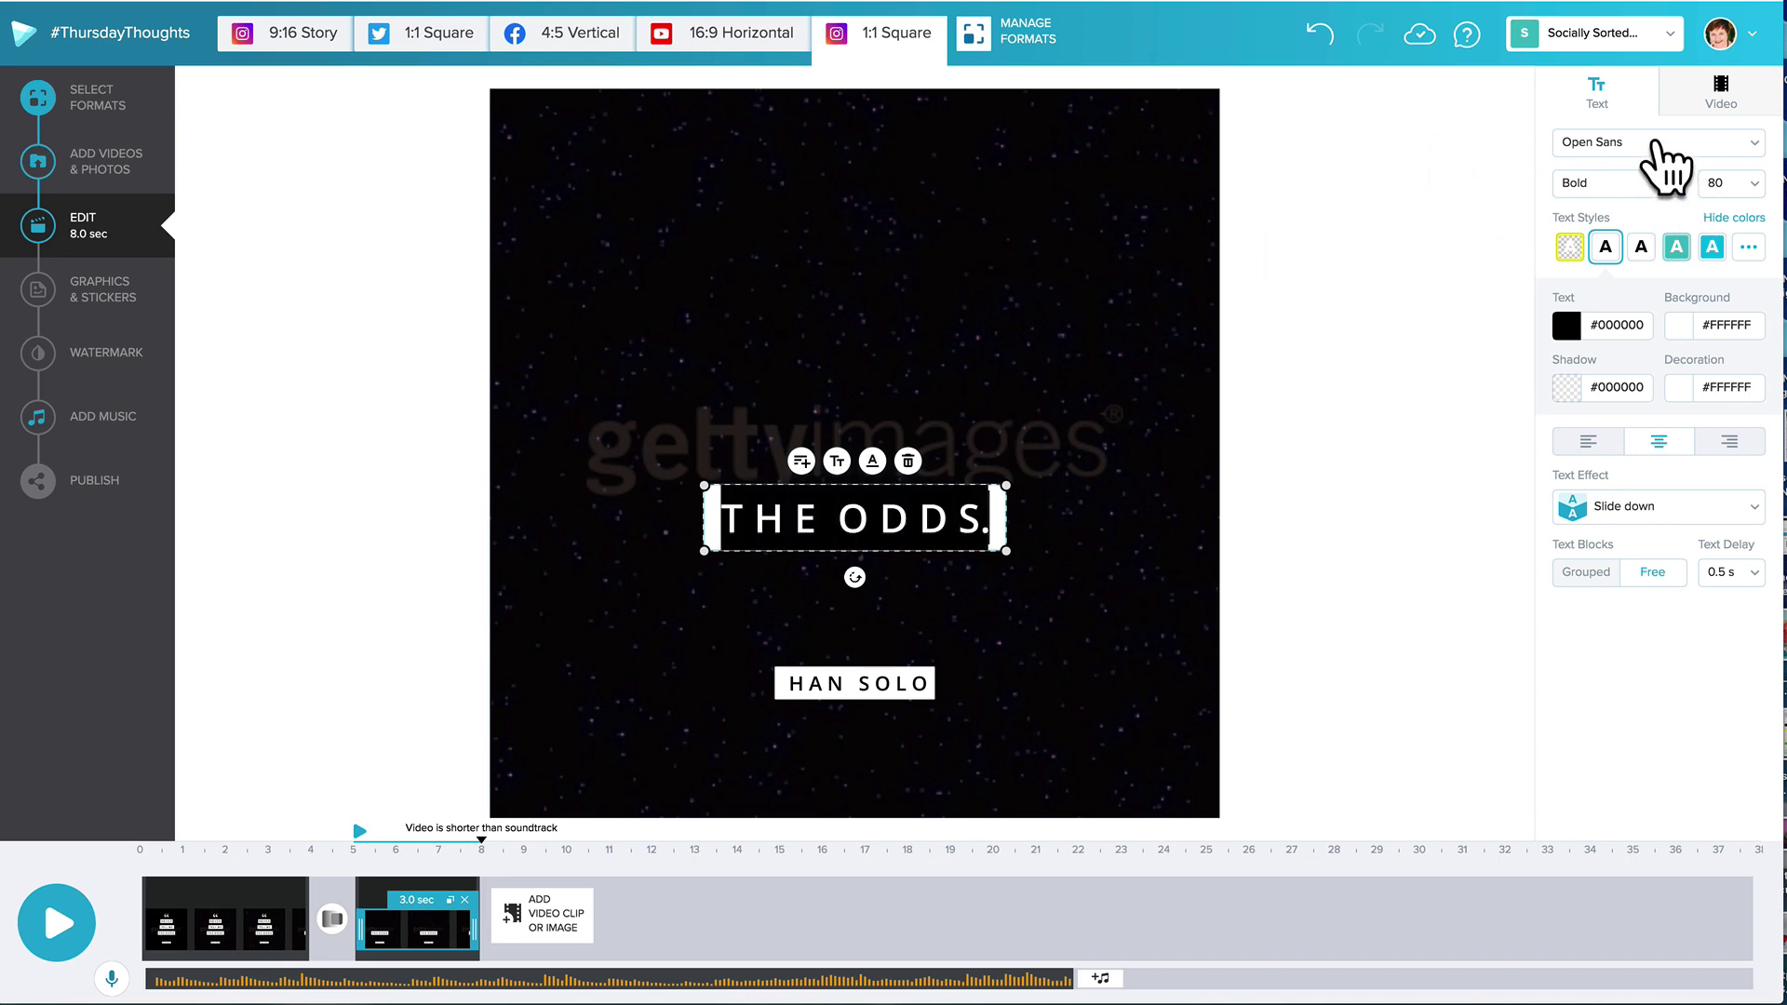
click(1656, 143)
scroll(1661, 852, down, 5)
scroll(1658, 842, down, 12)
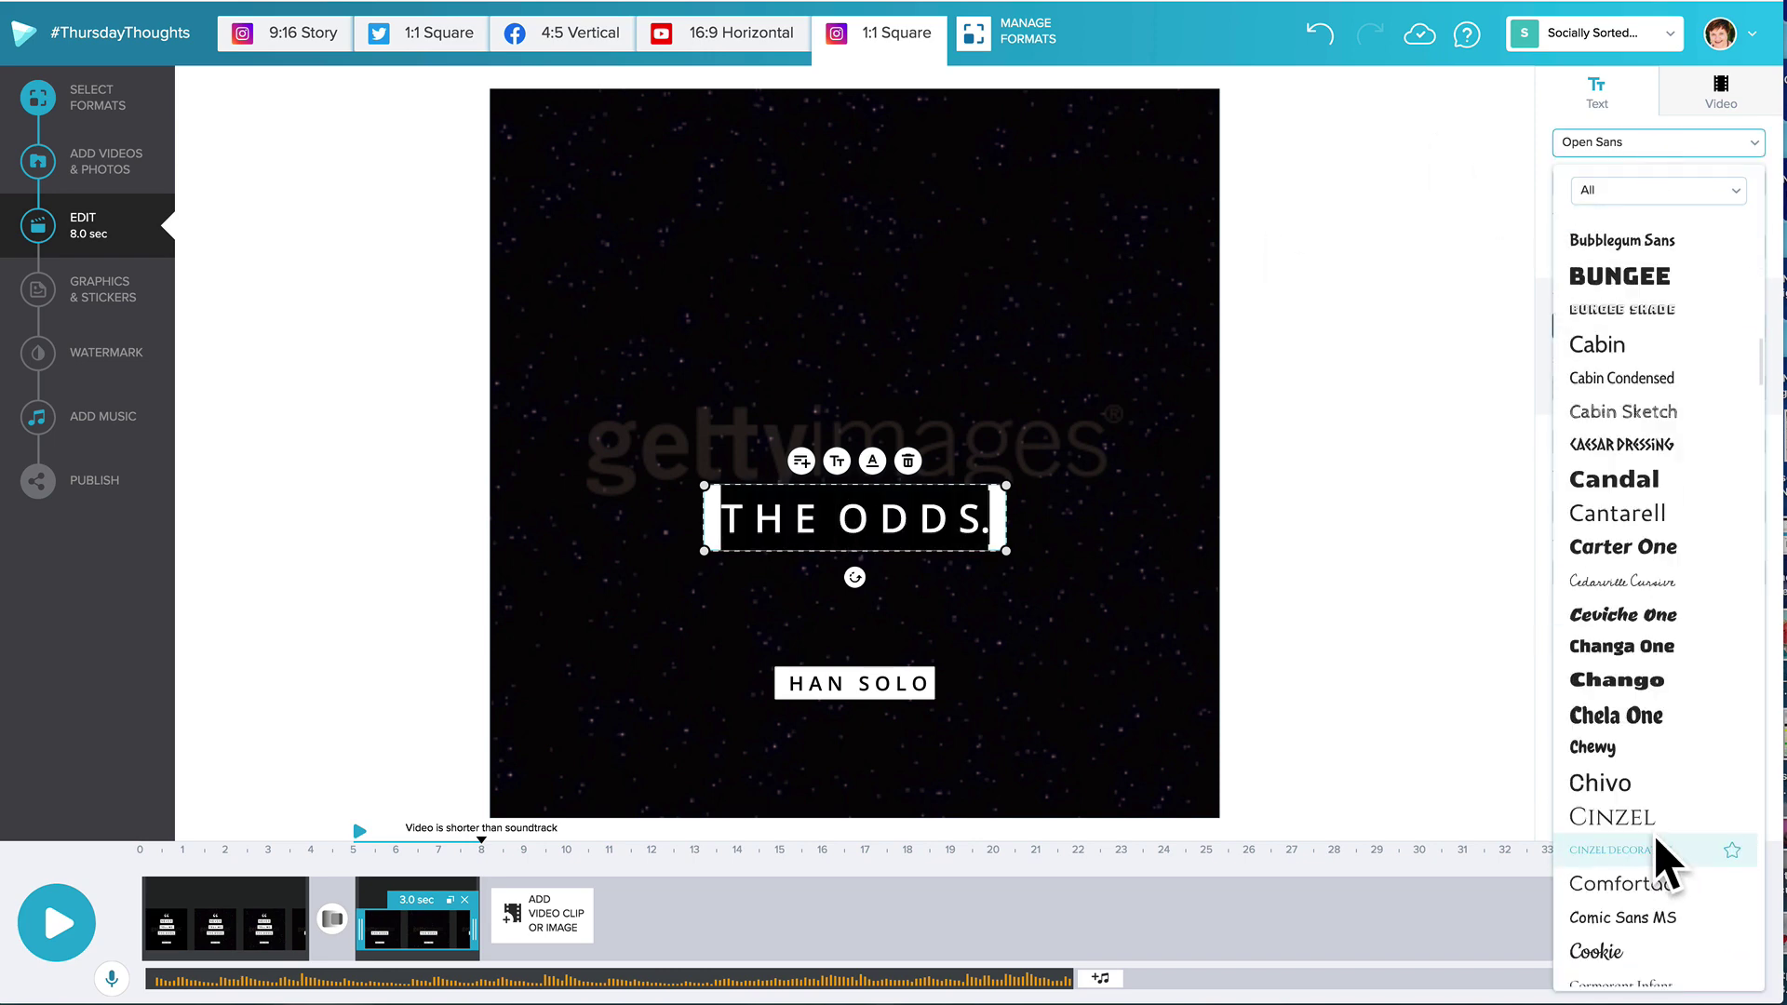
scroll(1659, 856, down, 6)
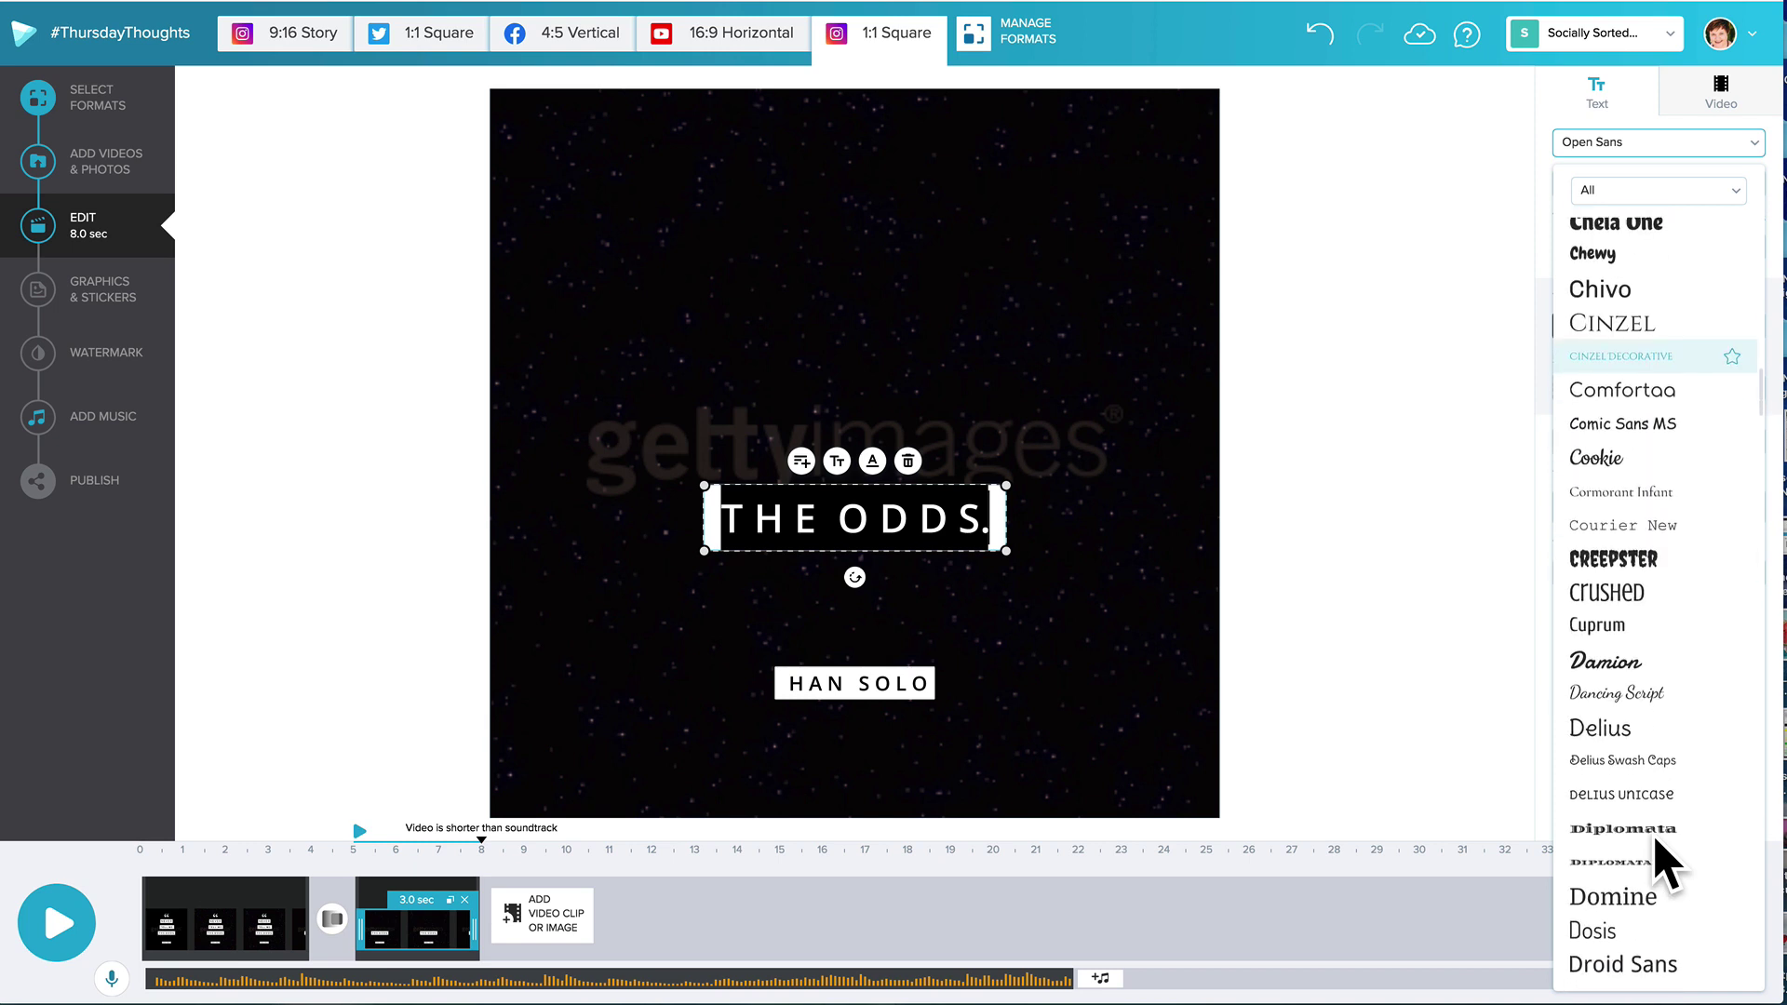
click(1592, 756)
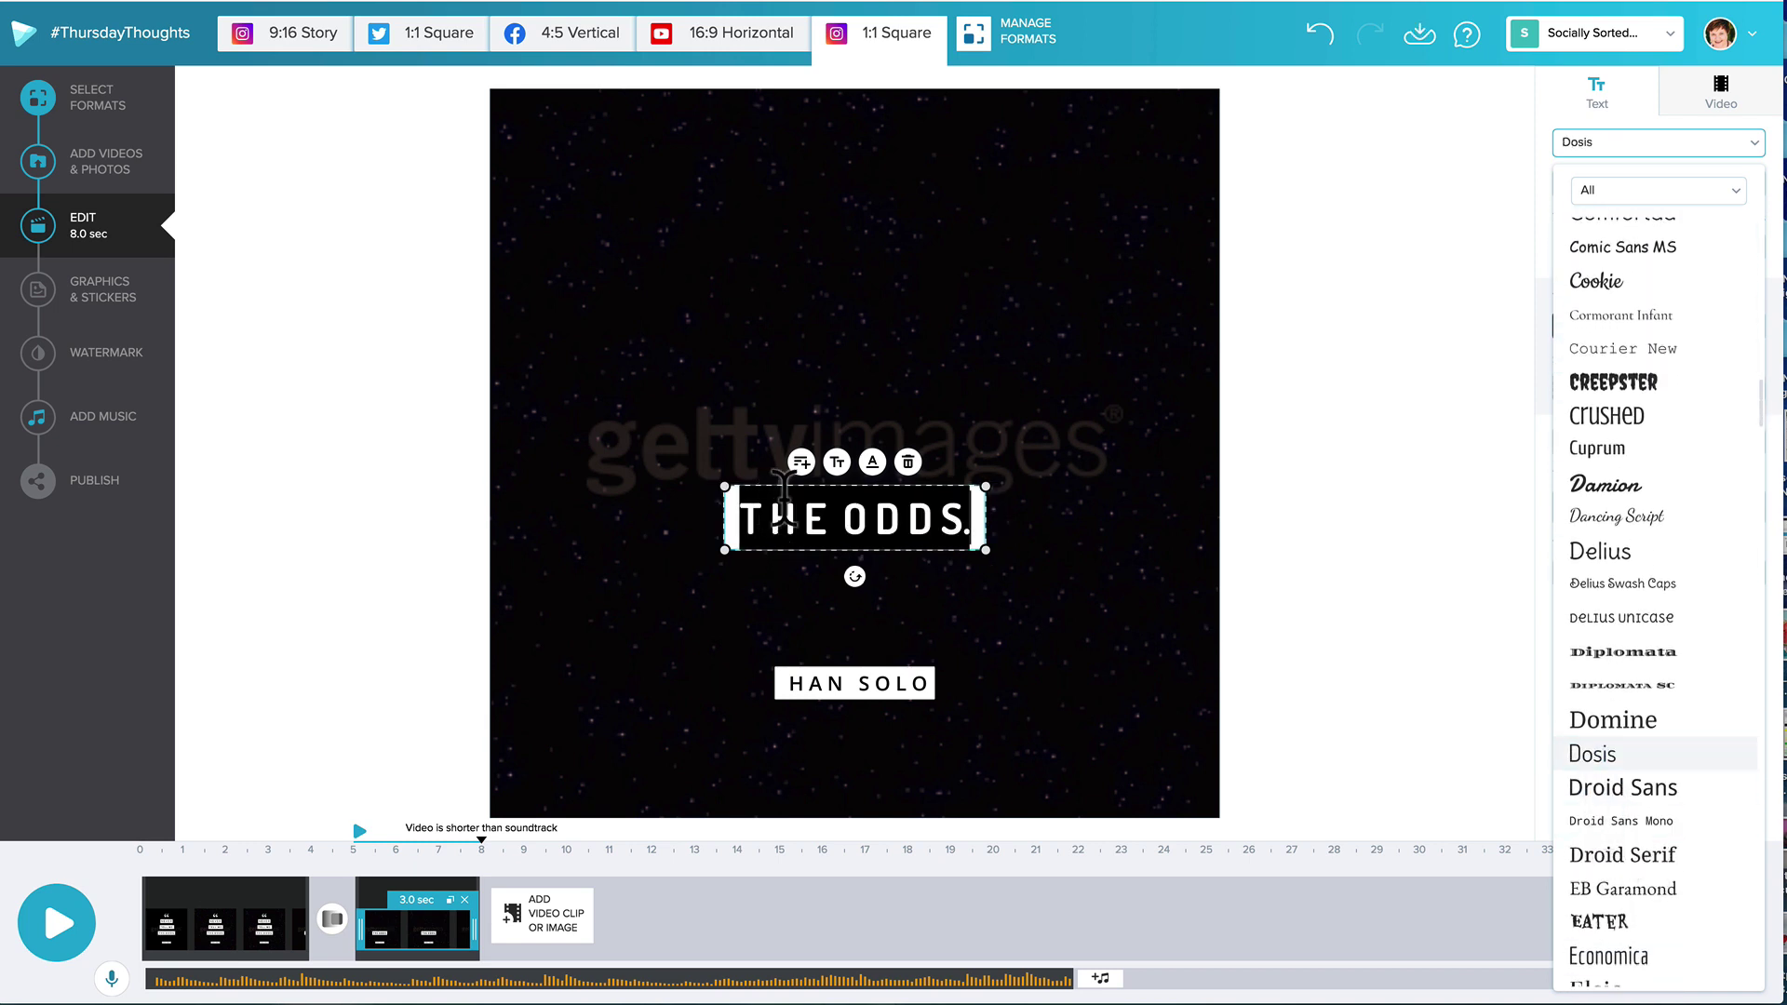
click(1650, 179)
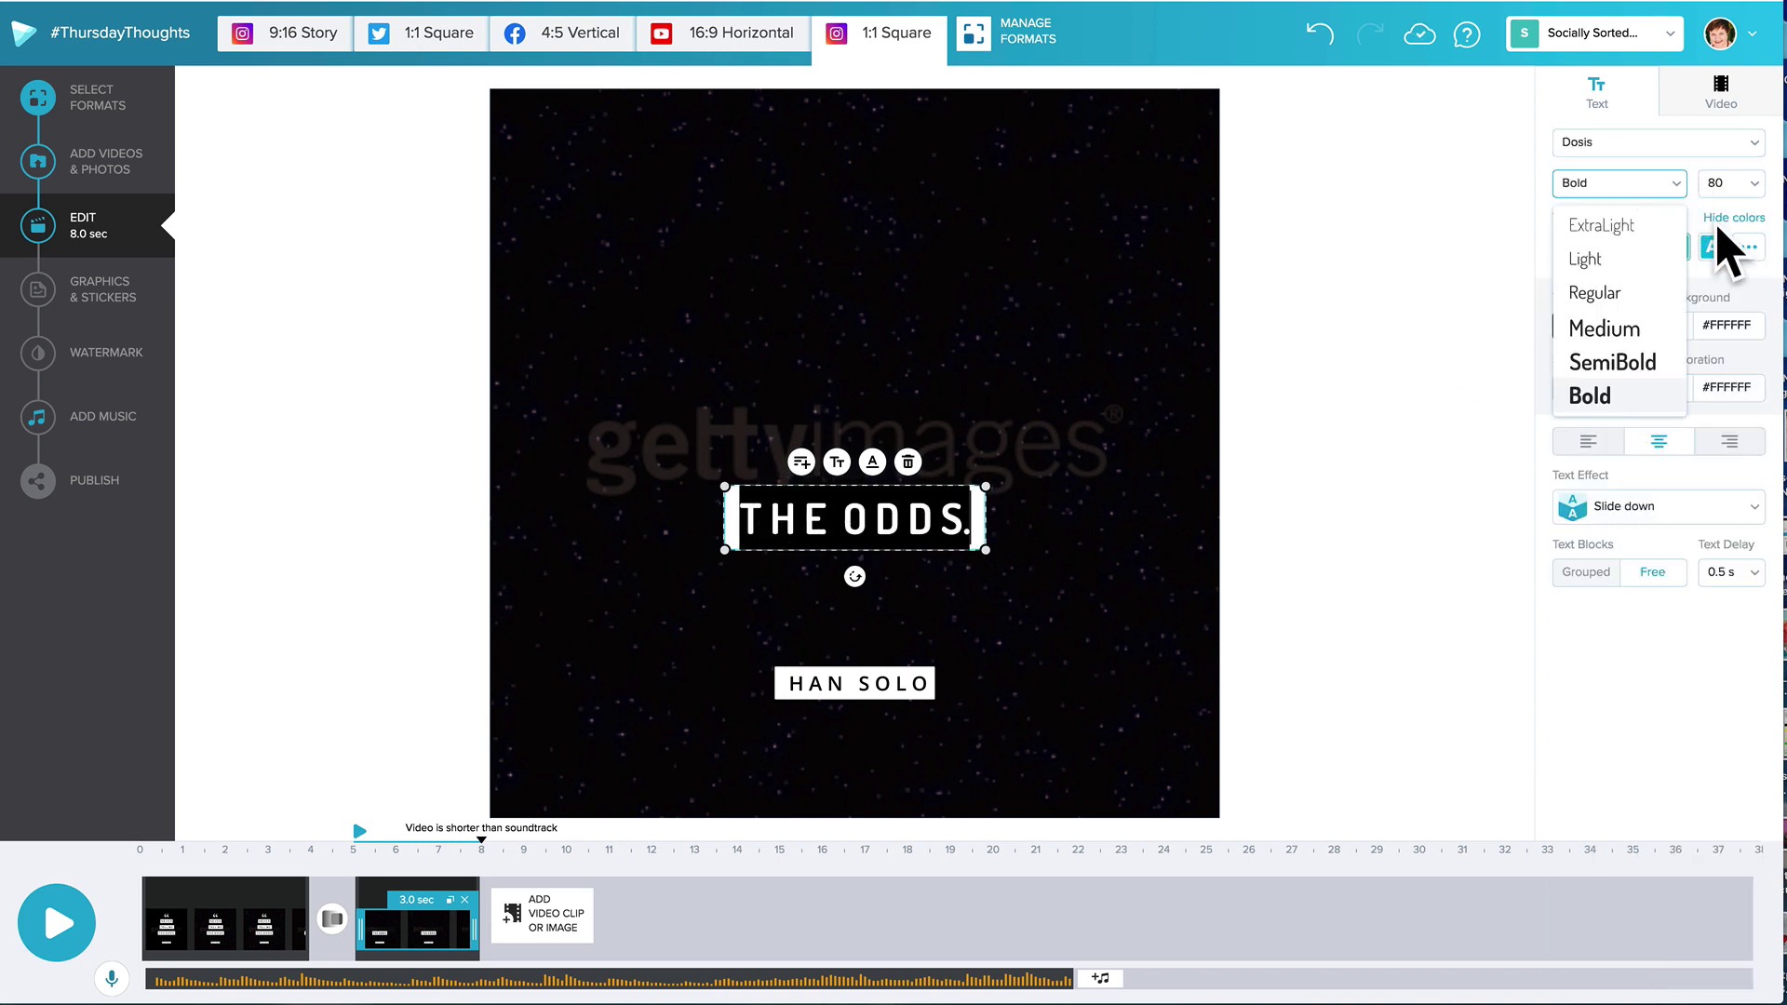
click(1624, 294)
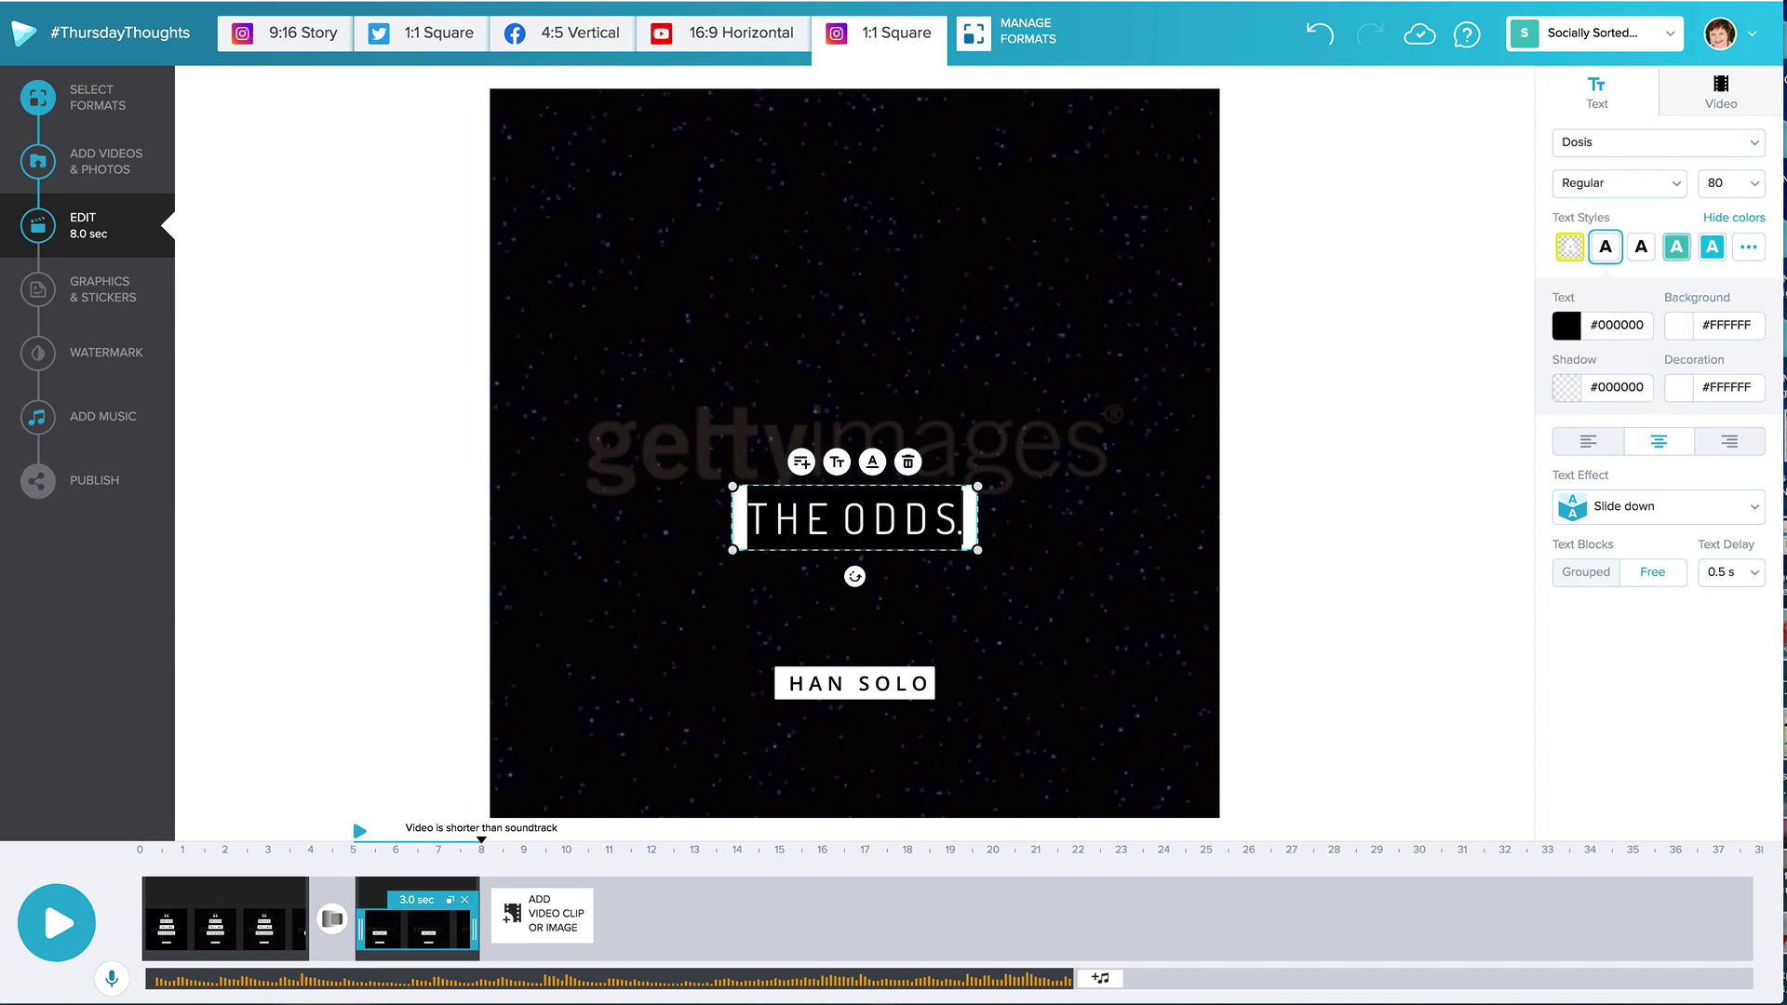
text(MAY THE FORCE)
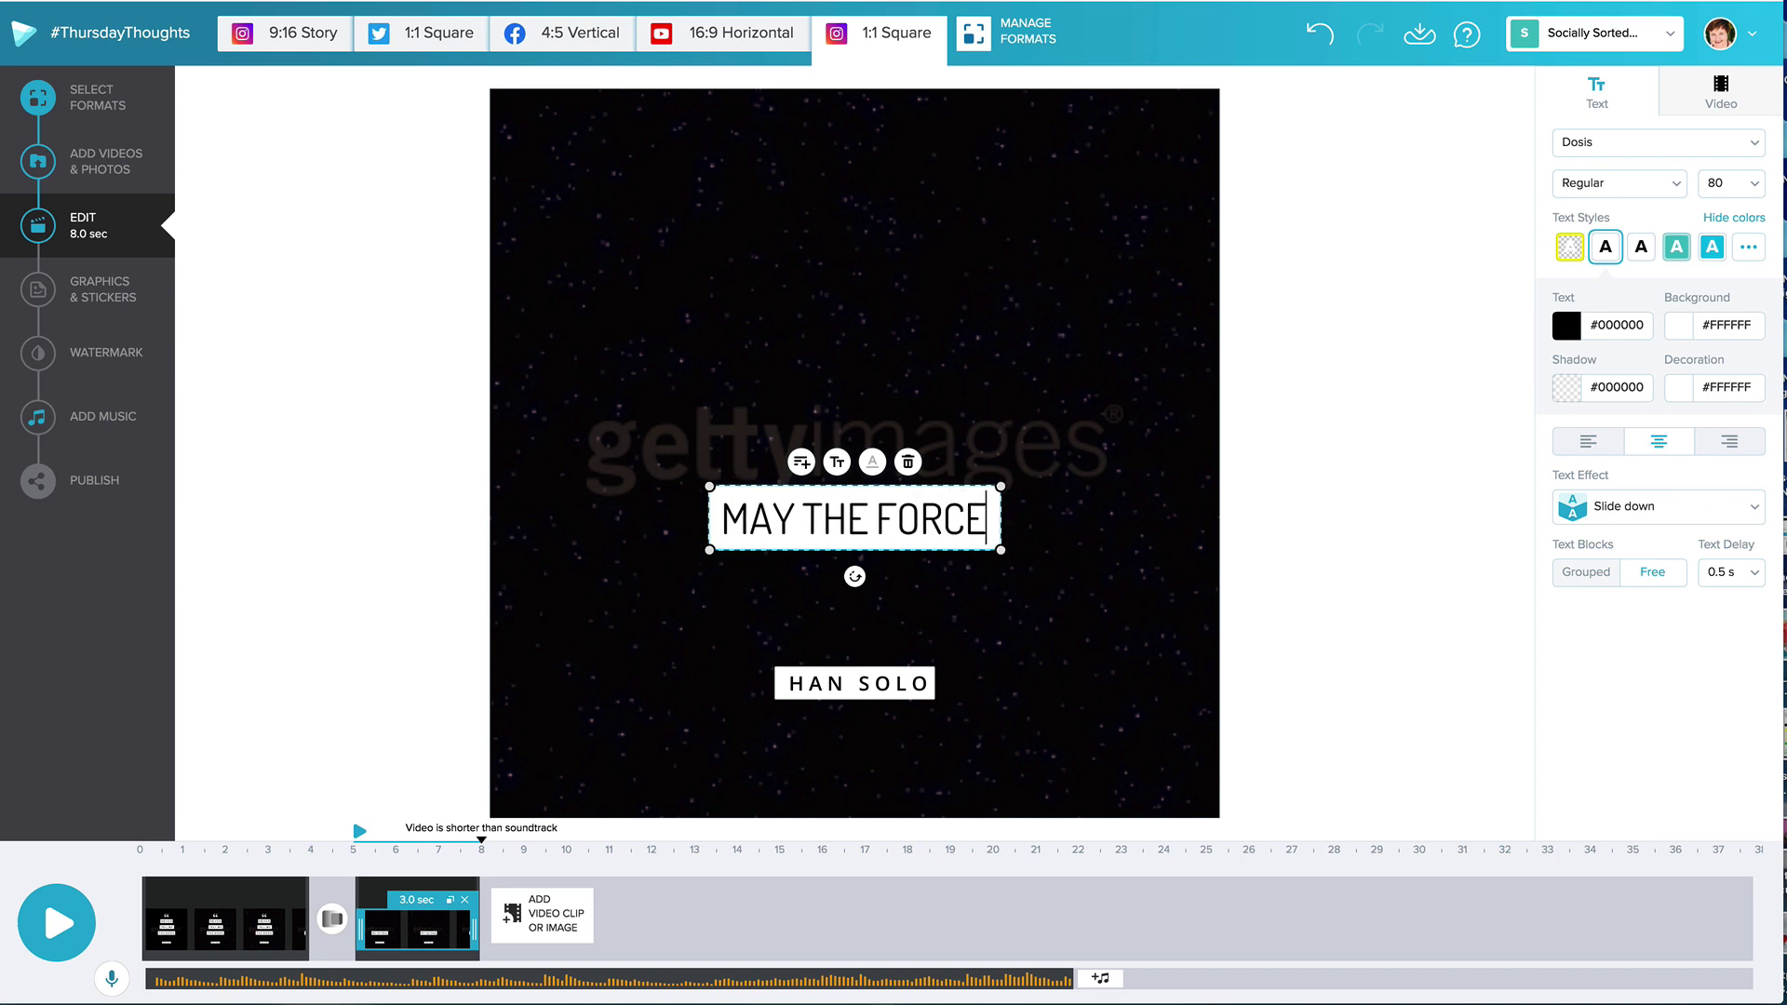
text( BE WITH YOU)
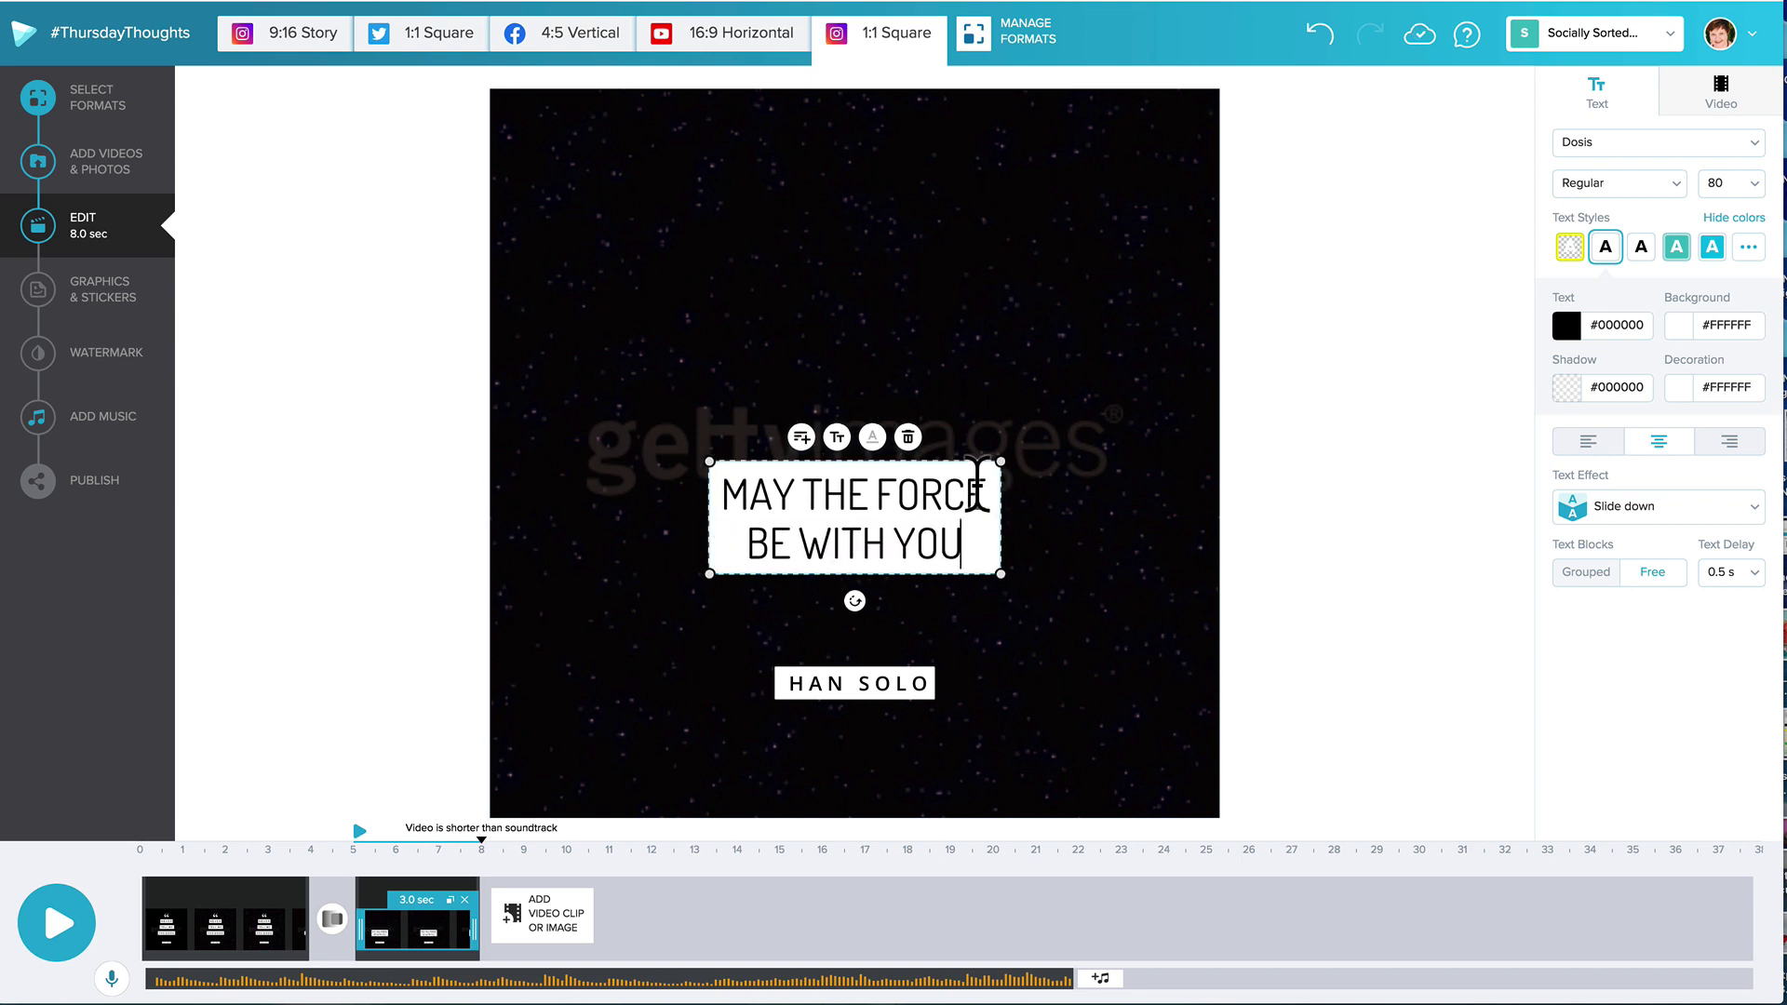
Step: Set the MAY THE FORCE BE WITH YOU text to white #FFFFFF and remove its background color
click(1568, 326)
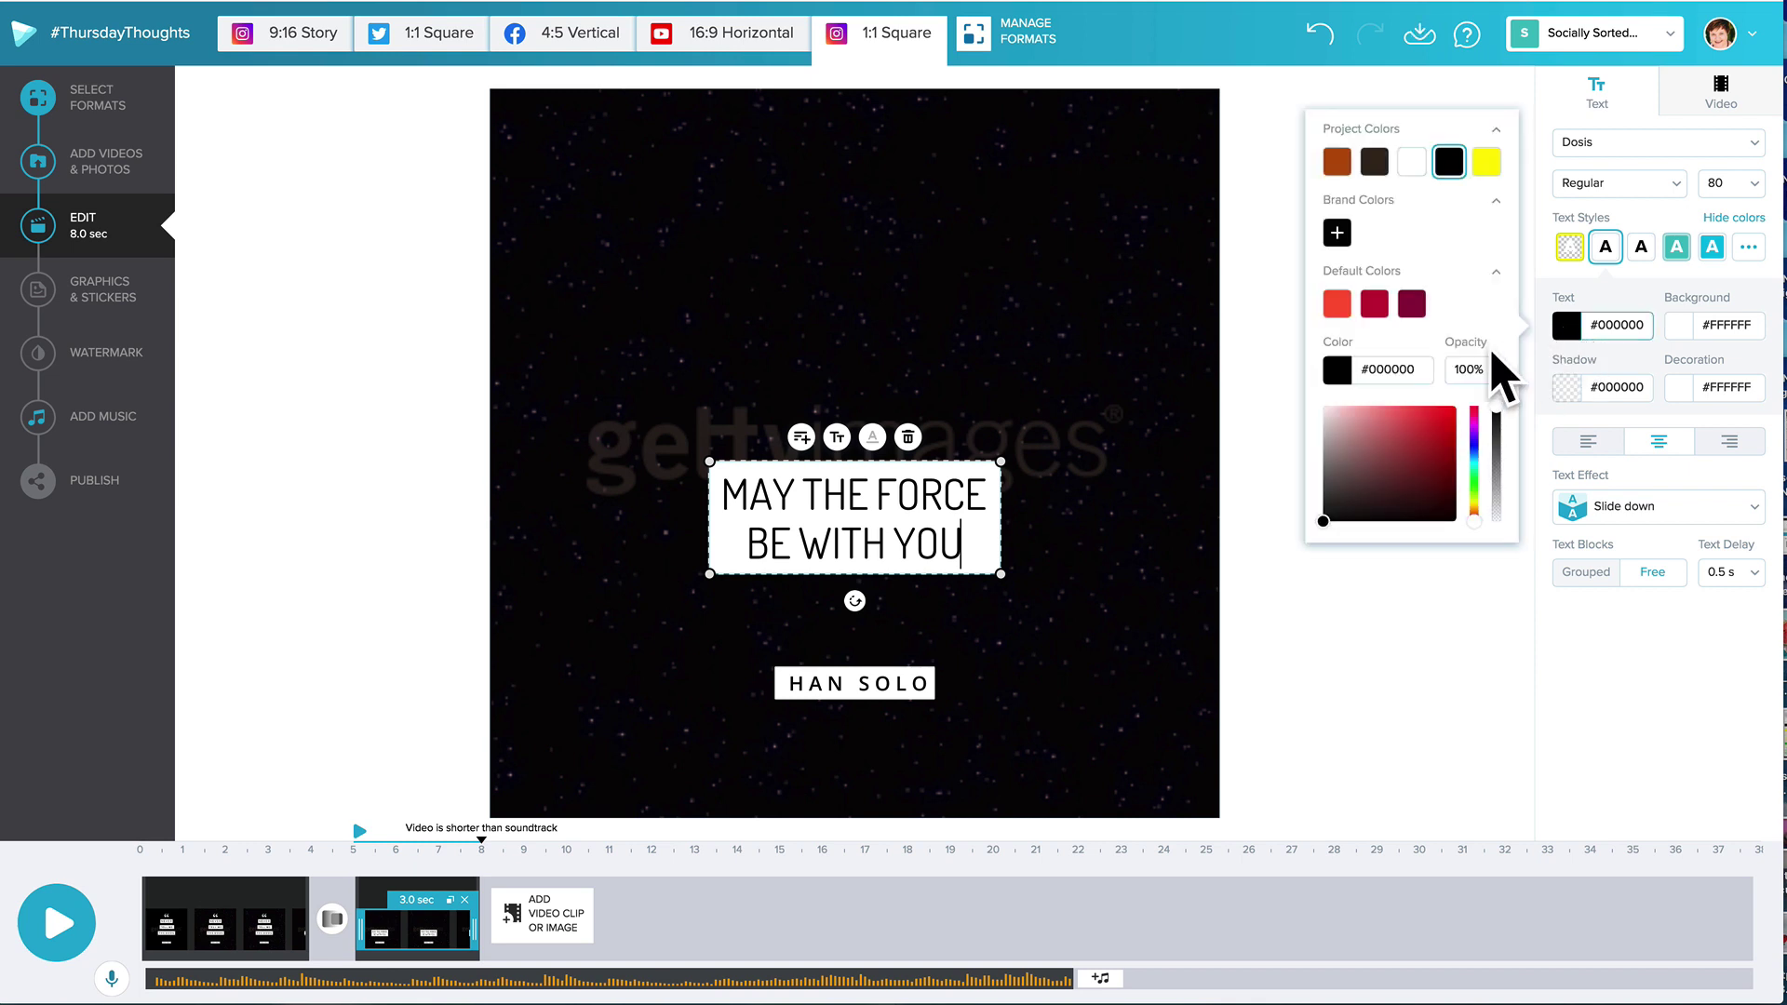
click(1411, 161)
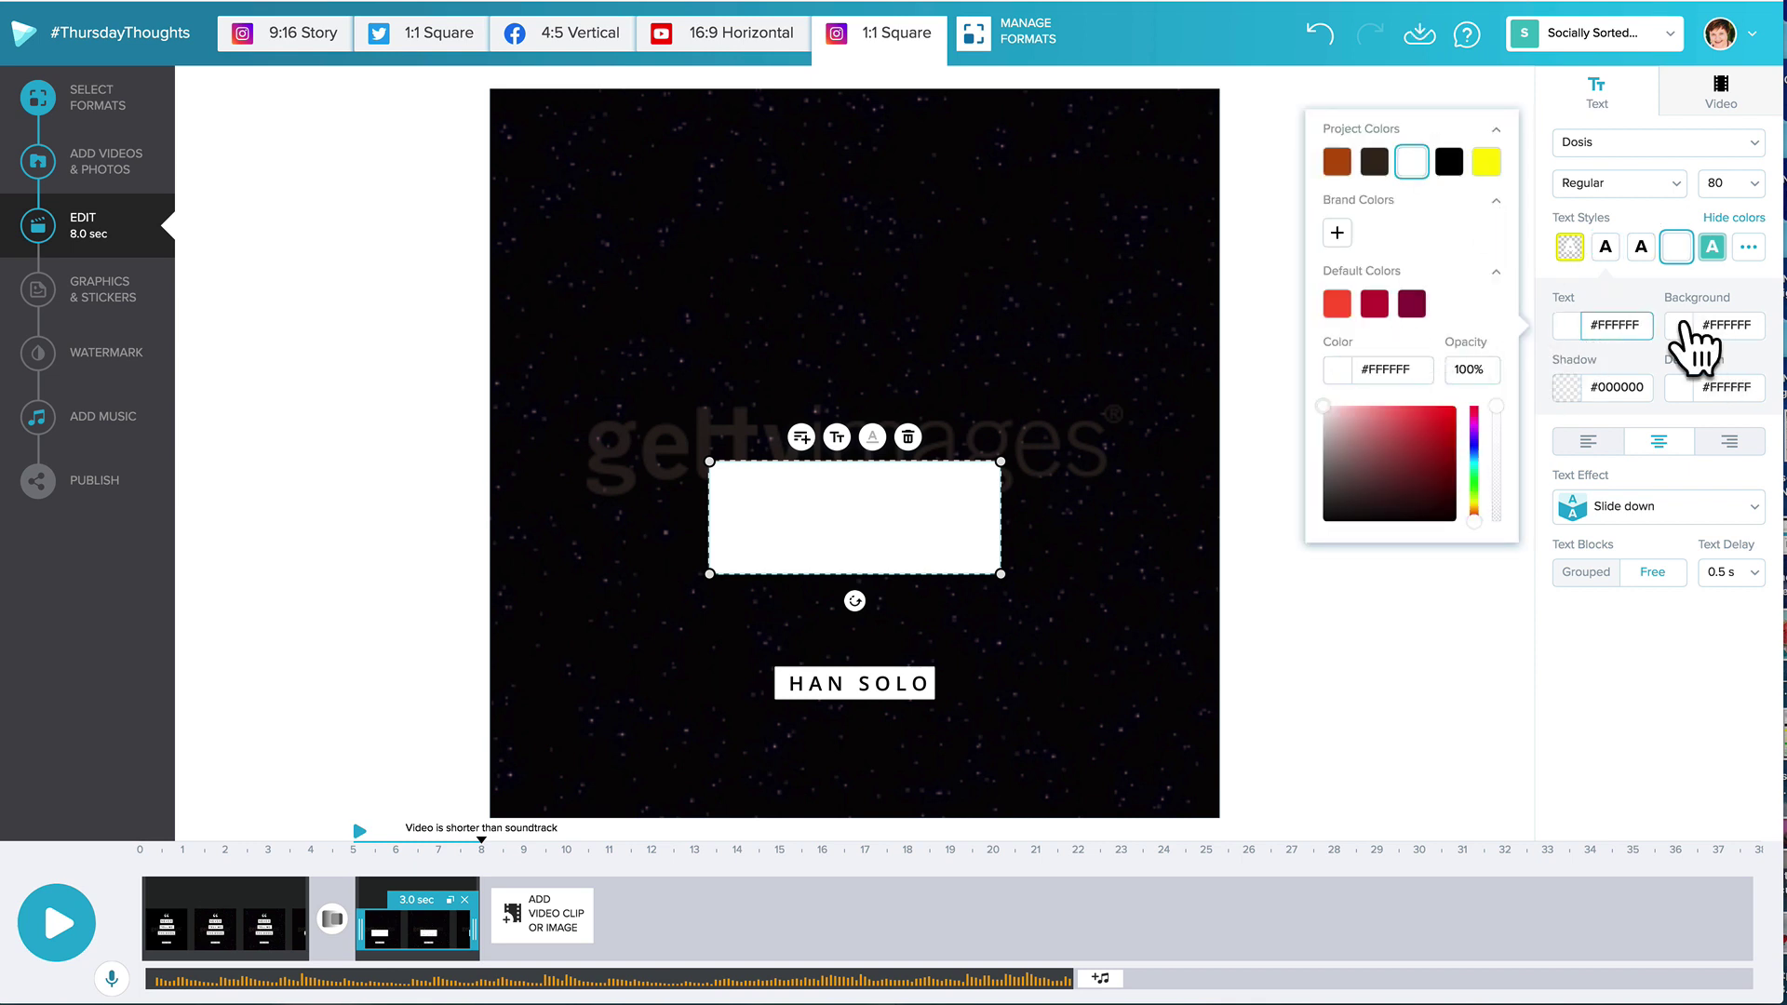
click(1686, 321)
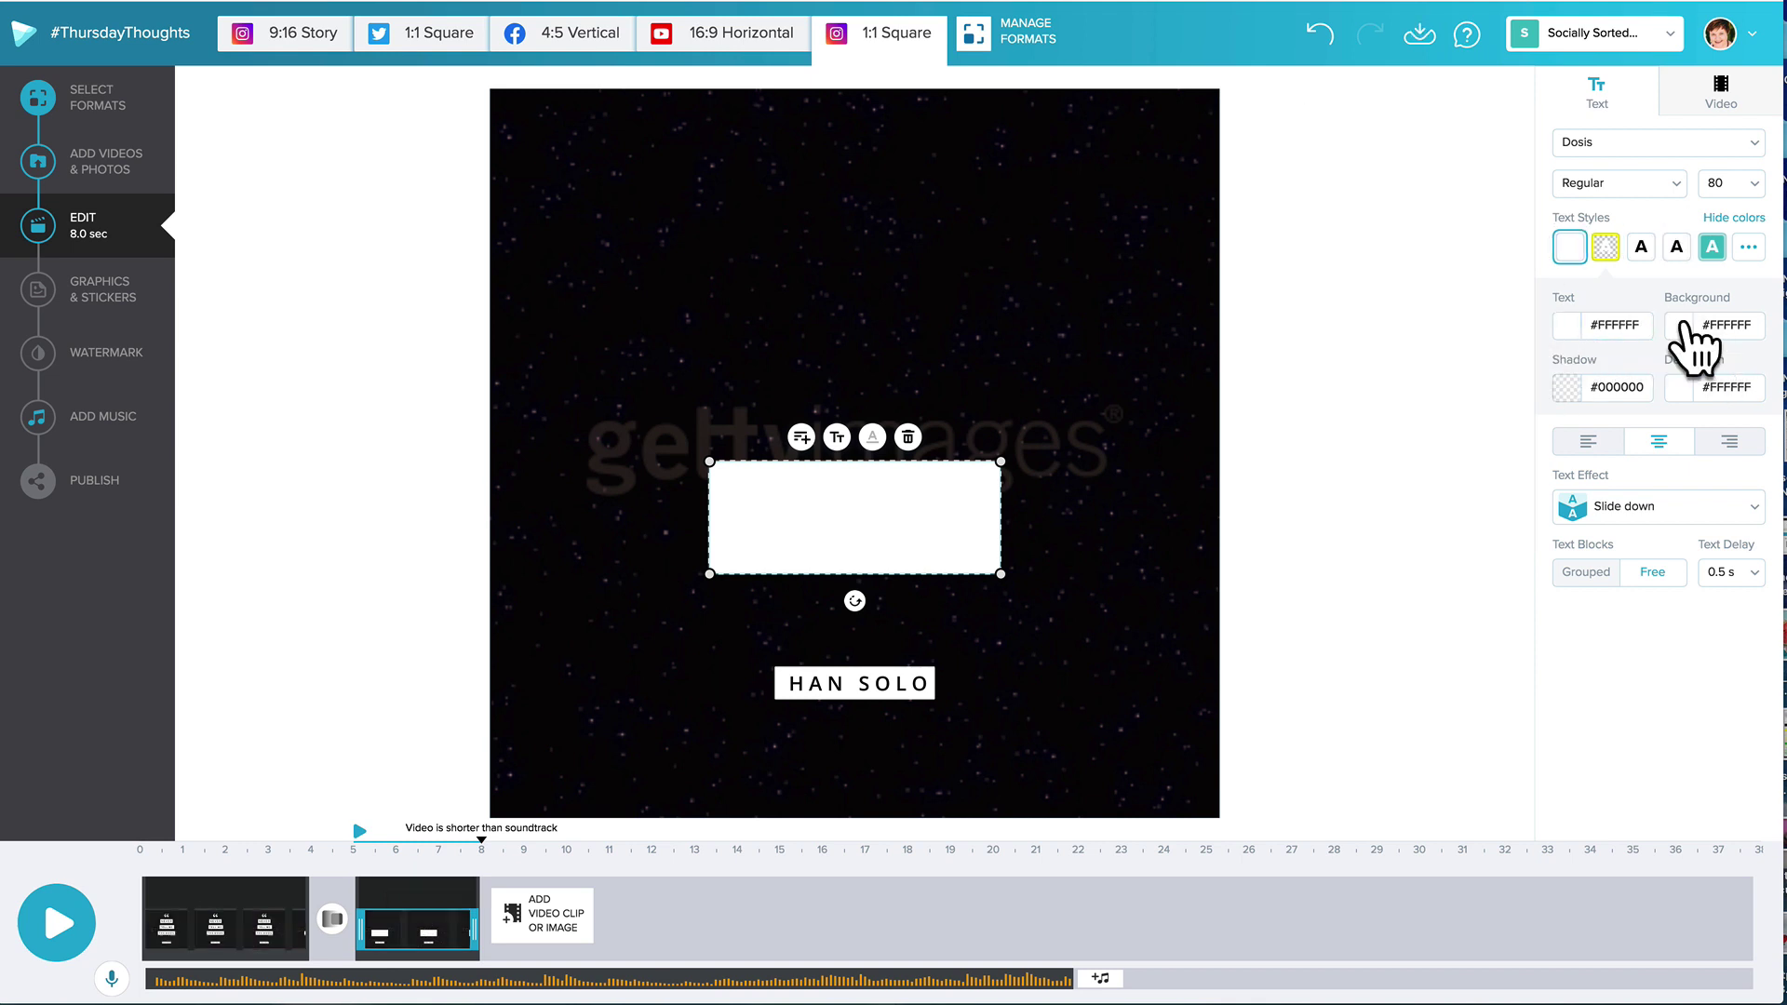
click(1708, 330)
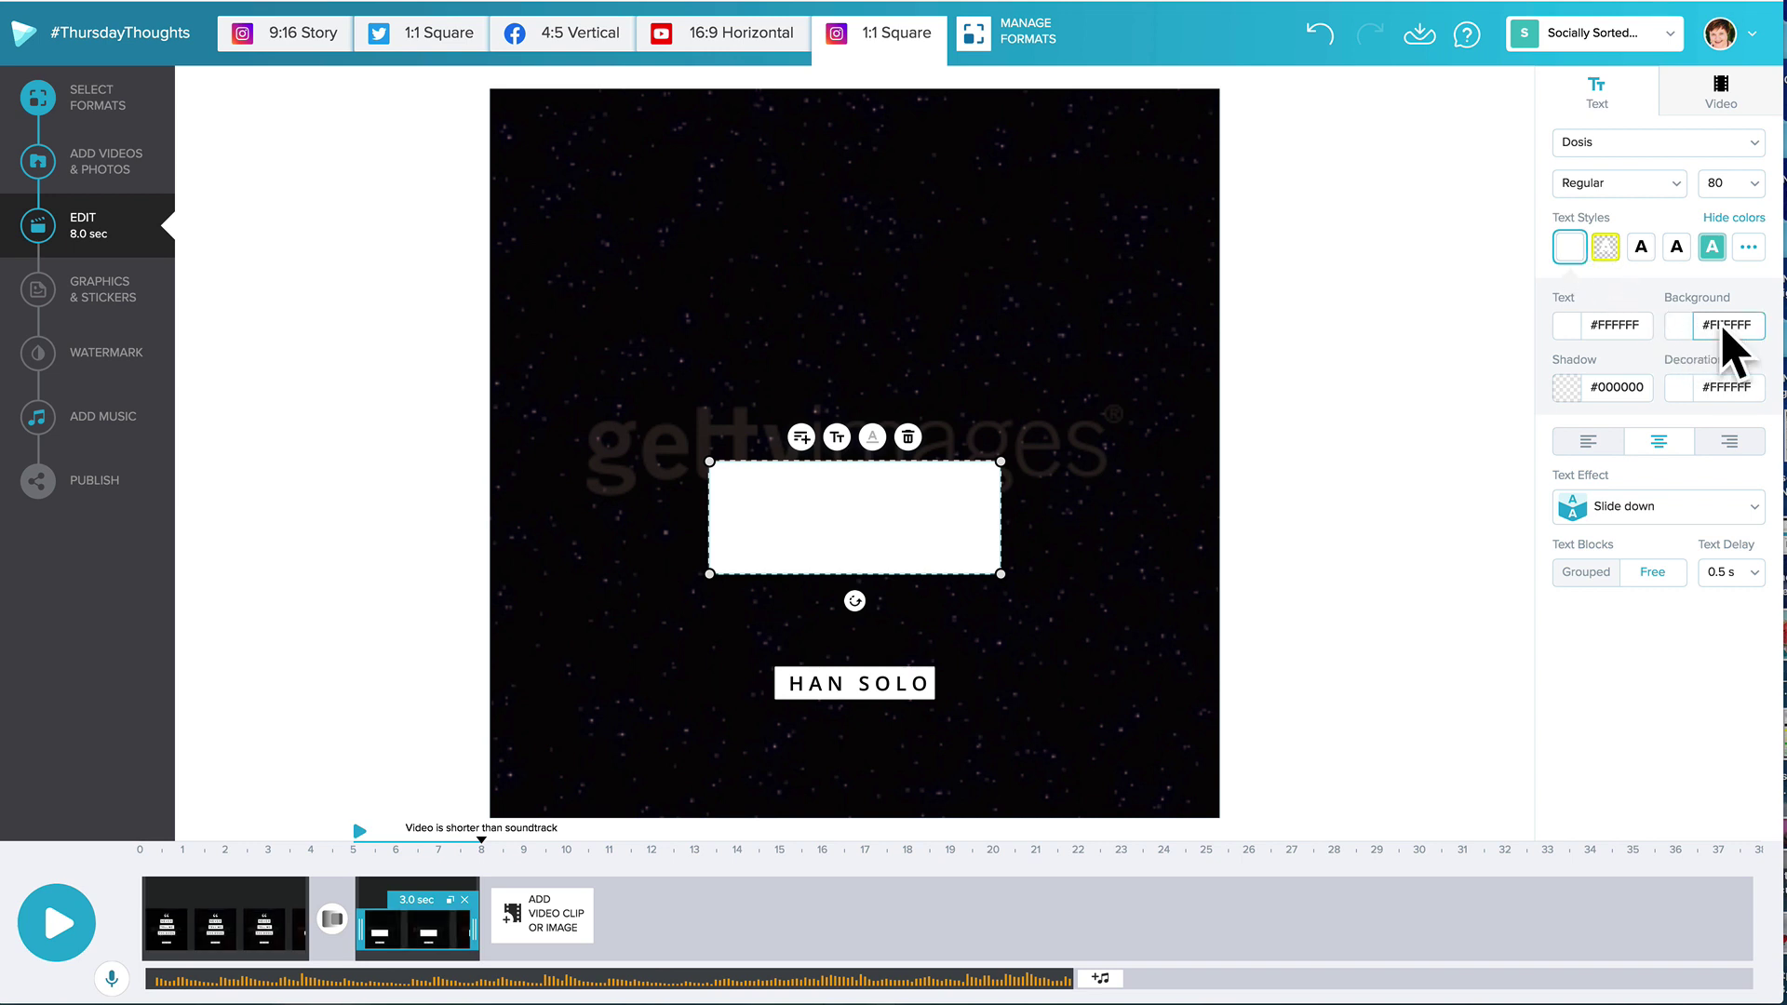
click(1676, 327)
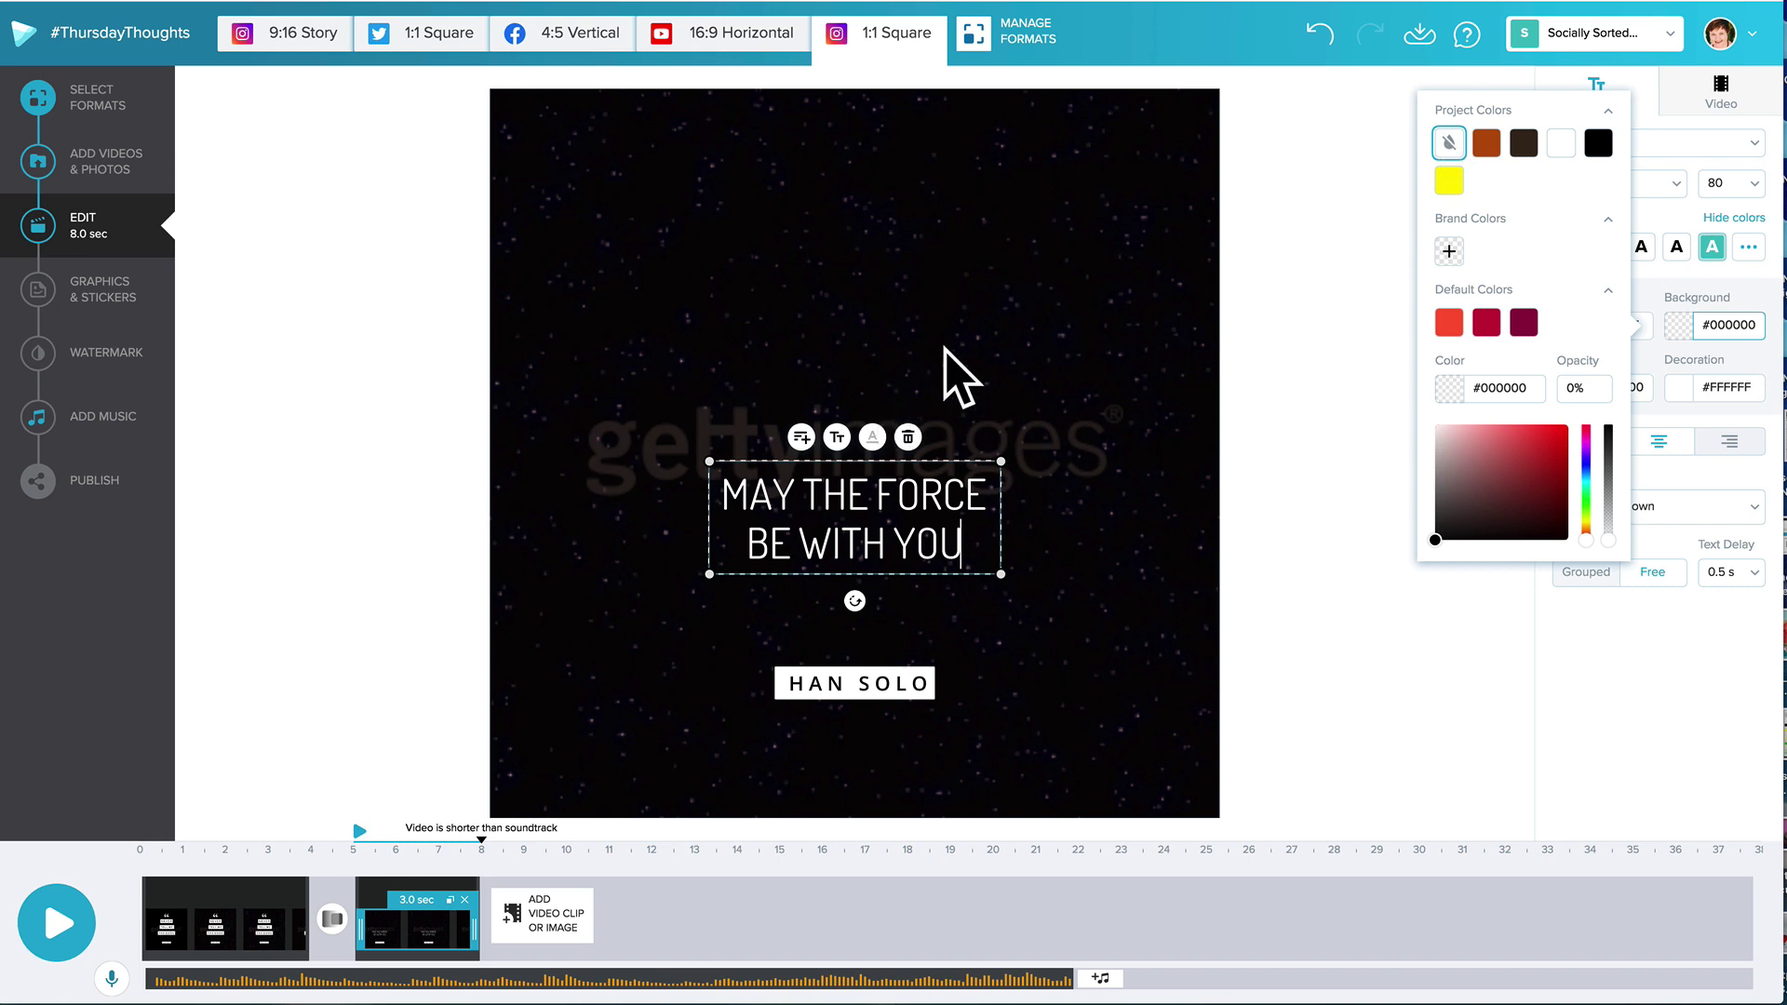
click(945, 379)
Step: Delete the HAN SOLO block from the second clip and move the remaining text to the lower part of the frame
click(912, 686)
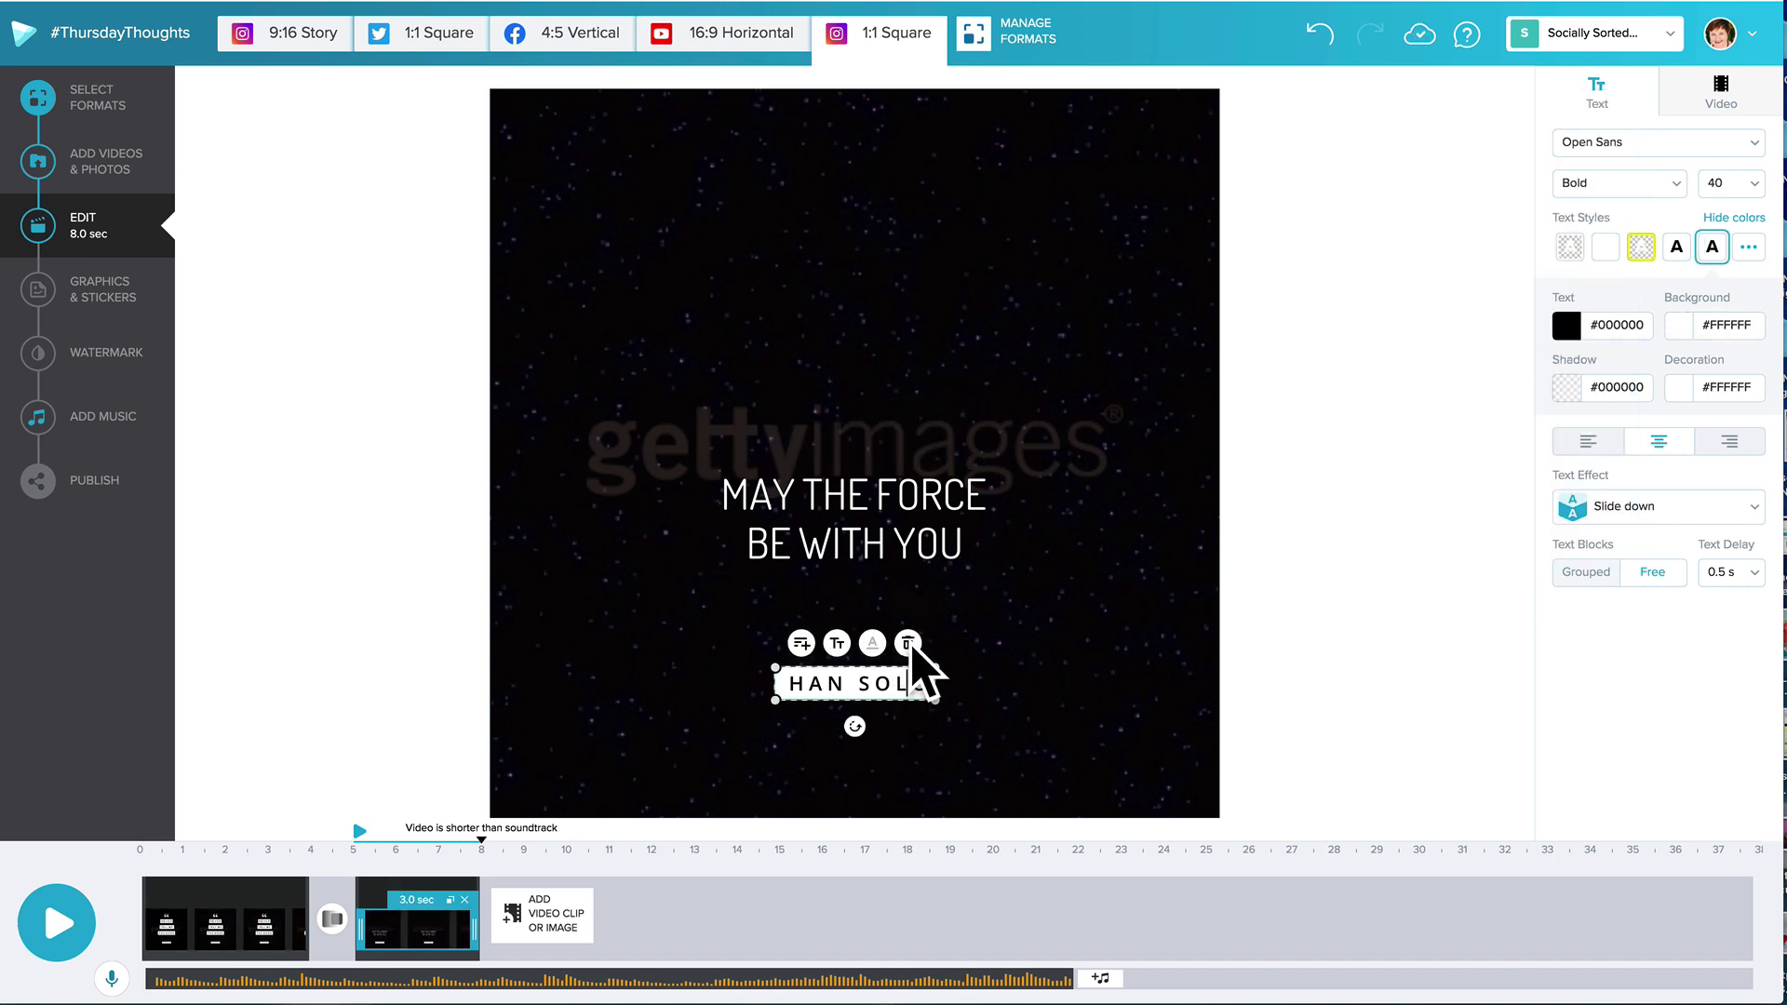
click(907, 643)
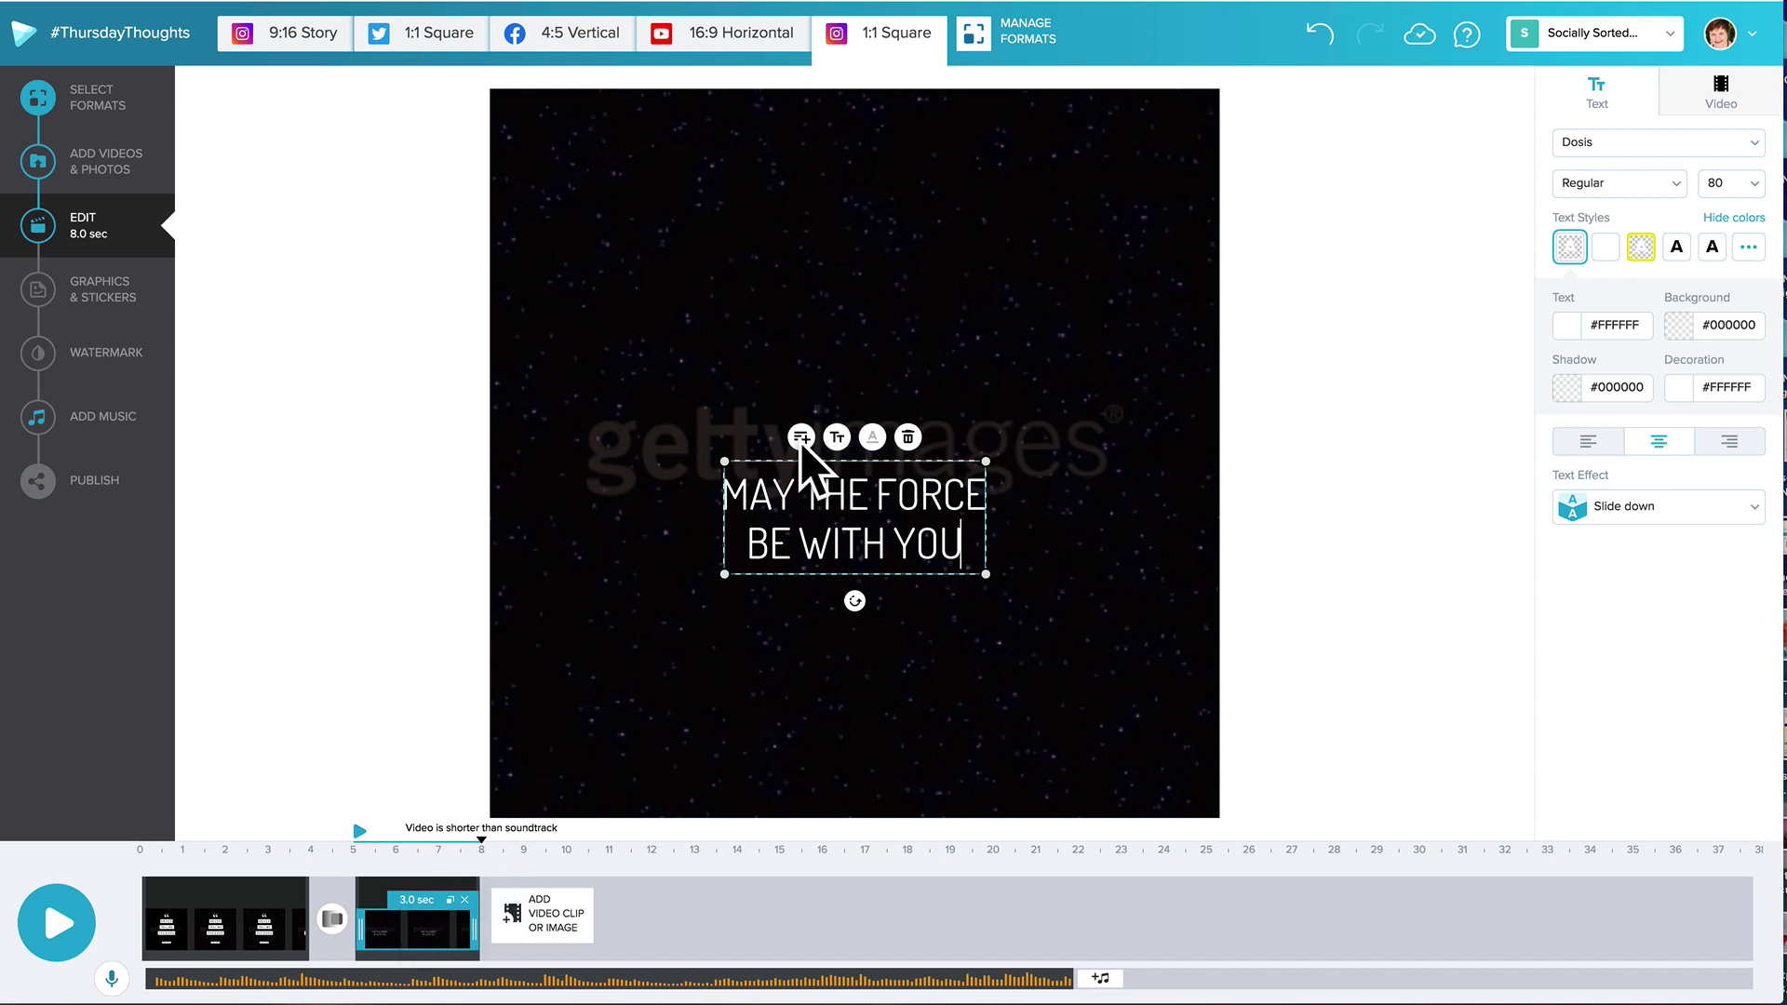
click(1067, 645)
drag(925, 547, 921, 648)
Step: Replace the second clip's starry video with the favorited image of a silhouetted figure crossing green and blue lightsabers
click(926, 451)
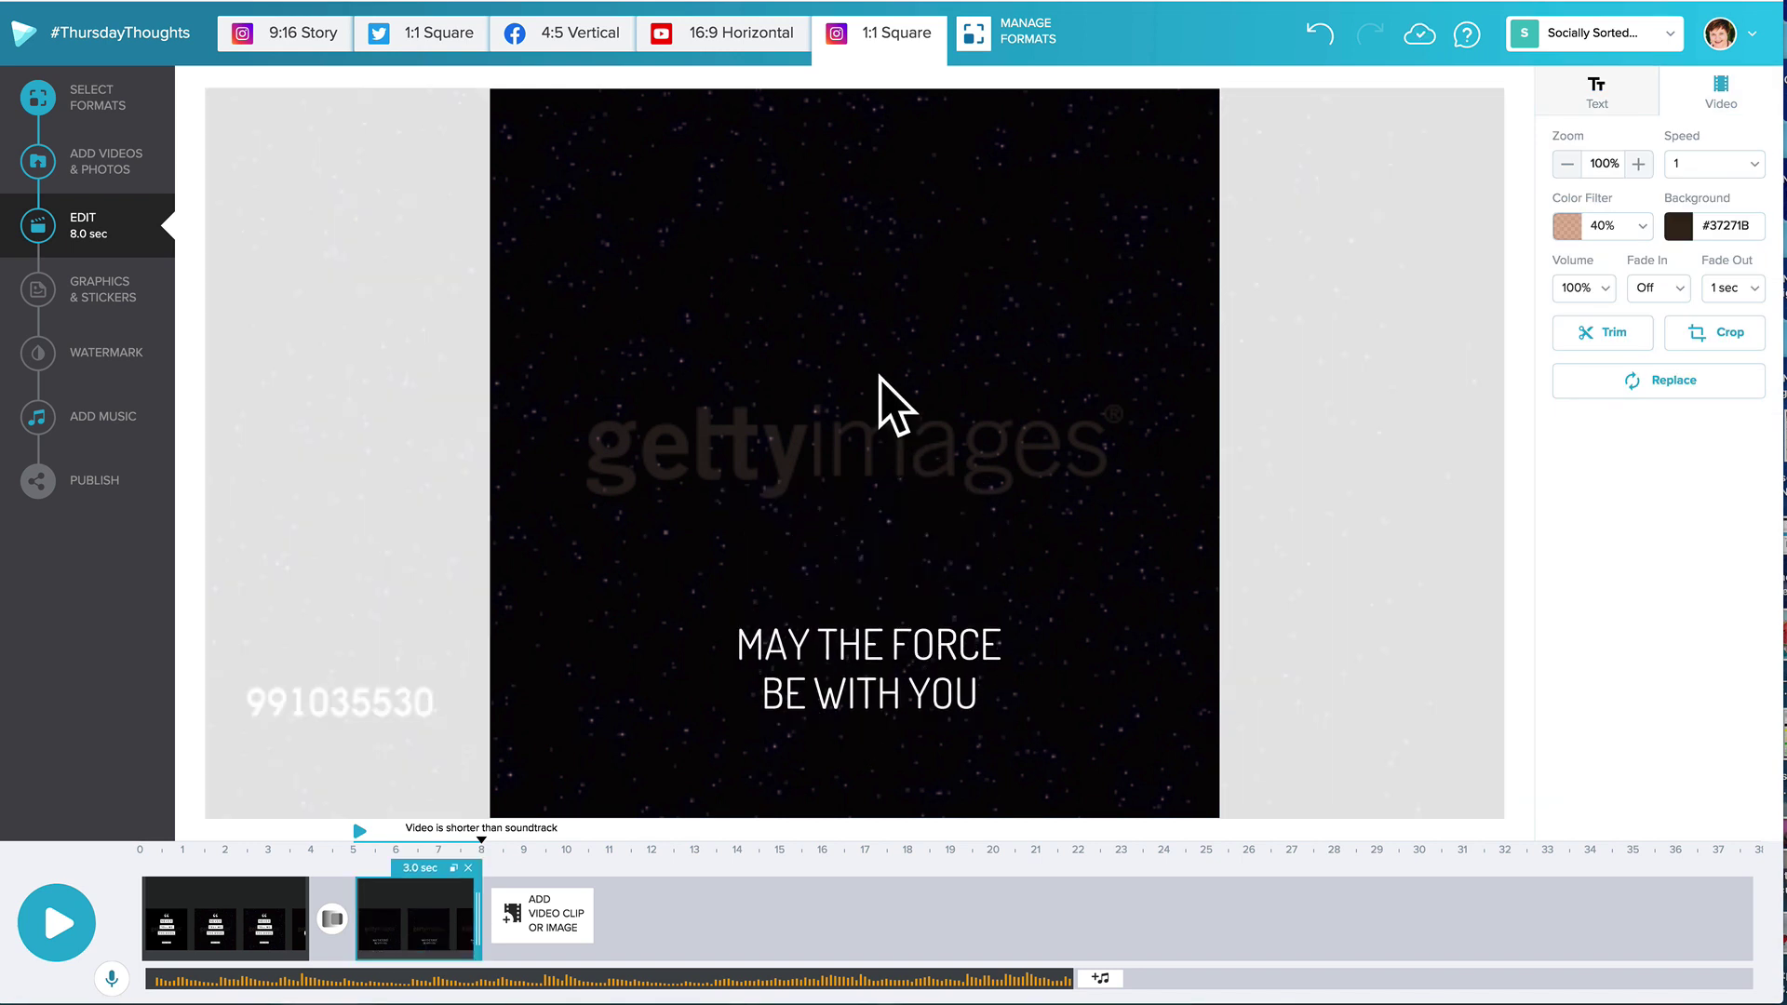
click(1675, 379)
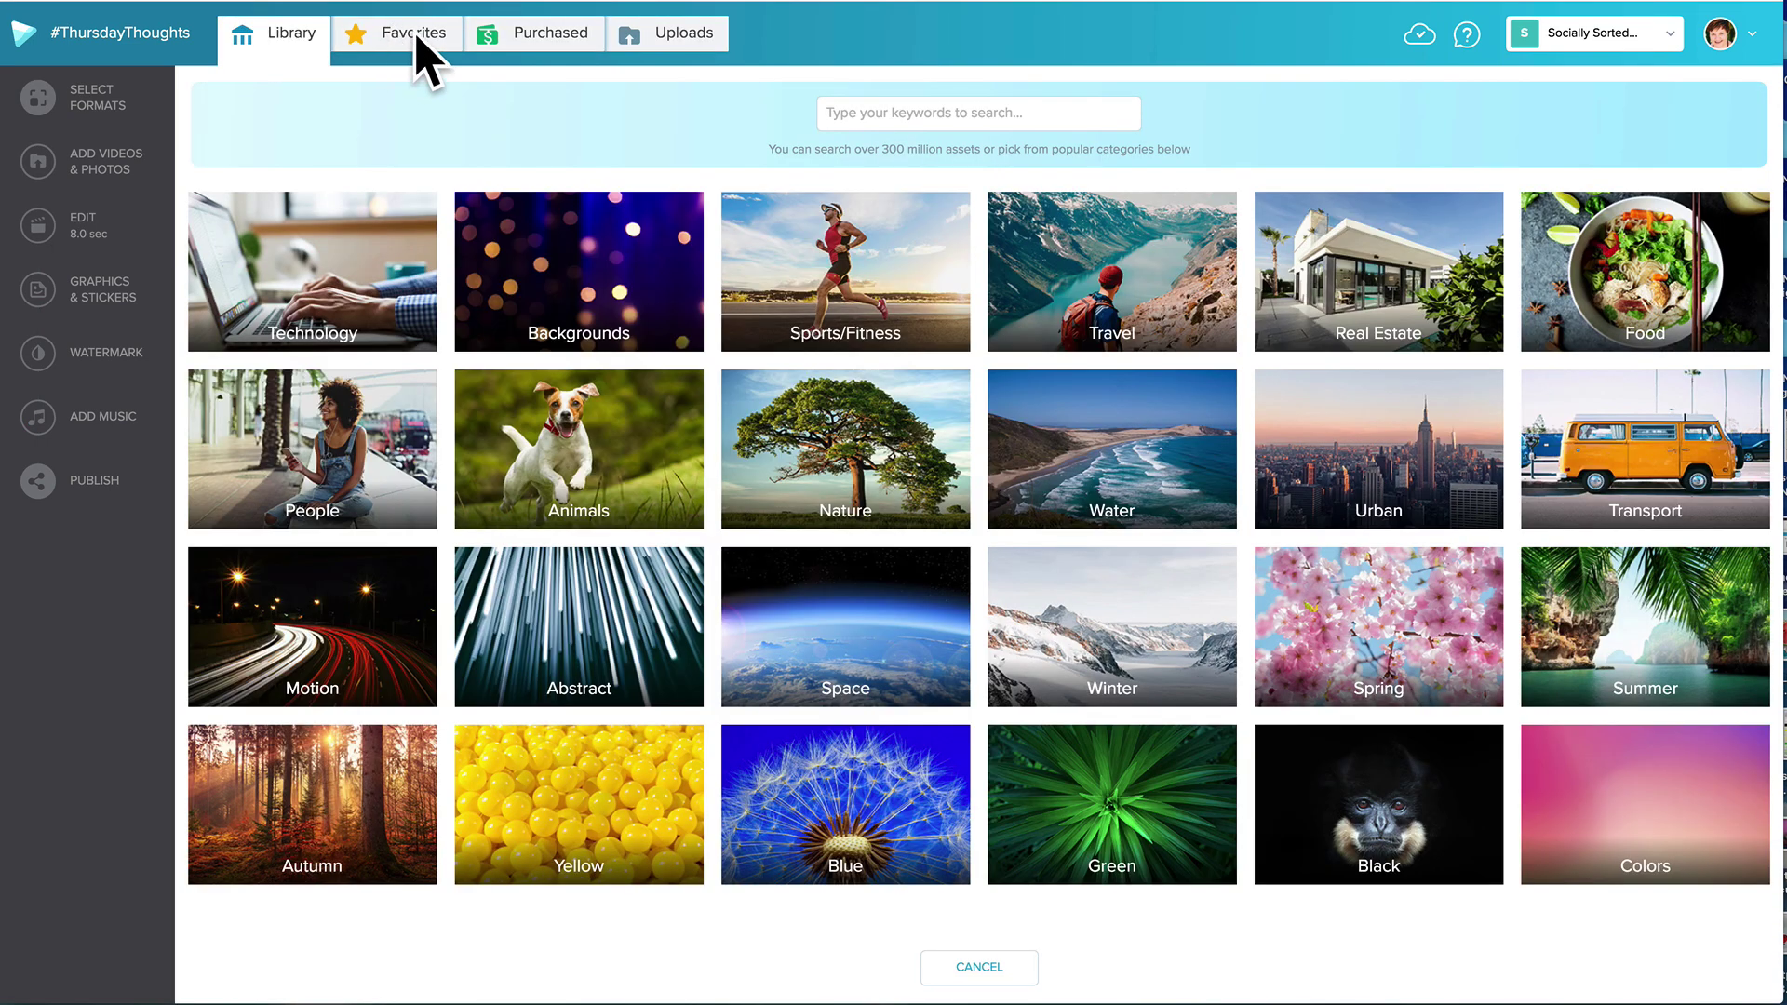
click(415, 37)
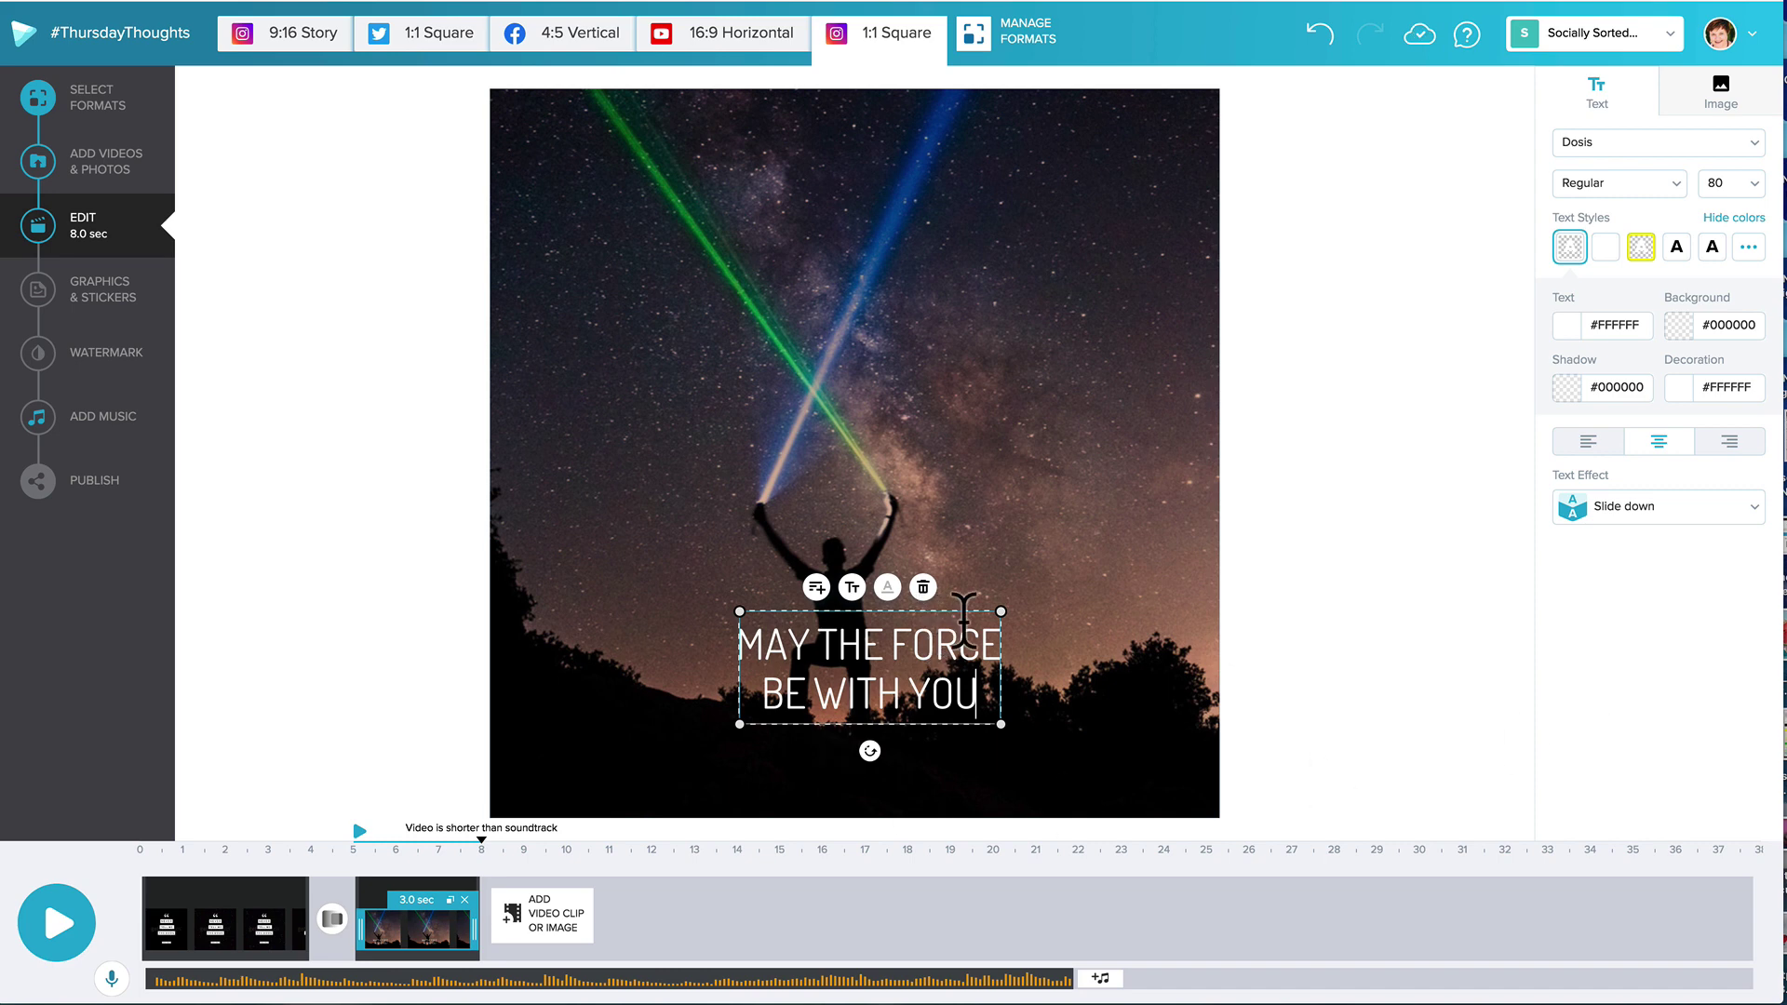
Step: Move the MAY THE FORCE BE WITH YOU text to the right of the crossed lightsabers and give it a Glow shadow
drag(969, 615, 1141, 304)
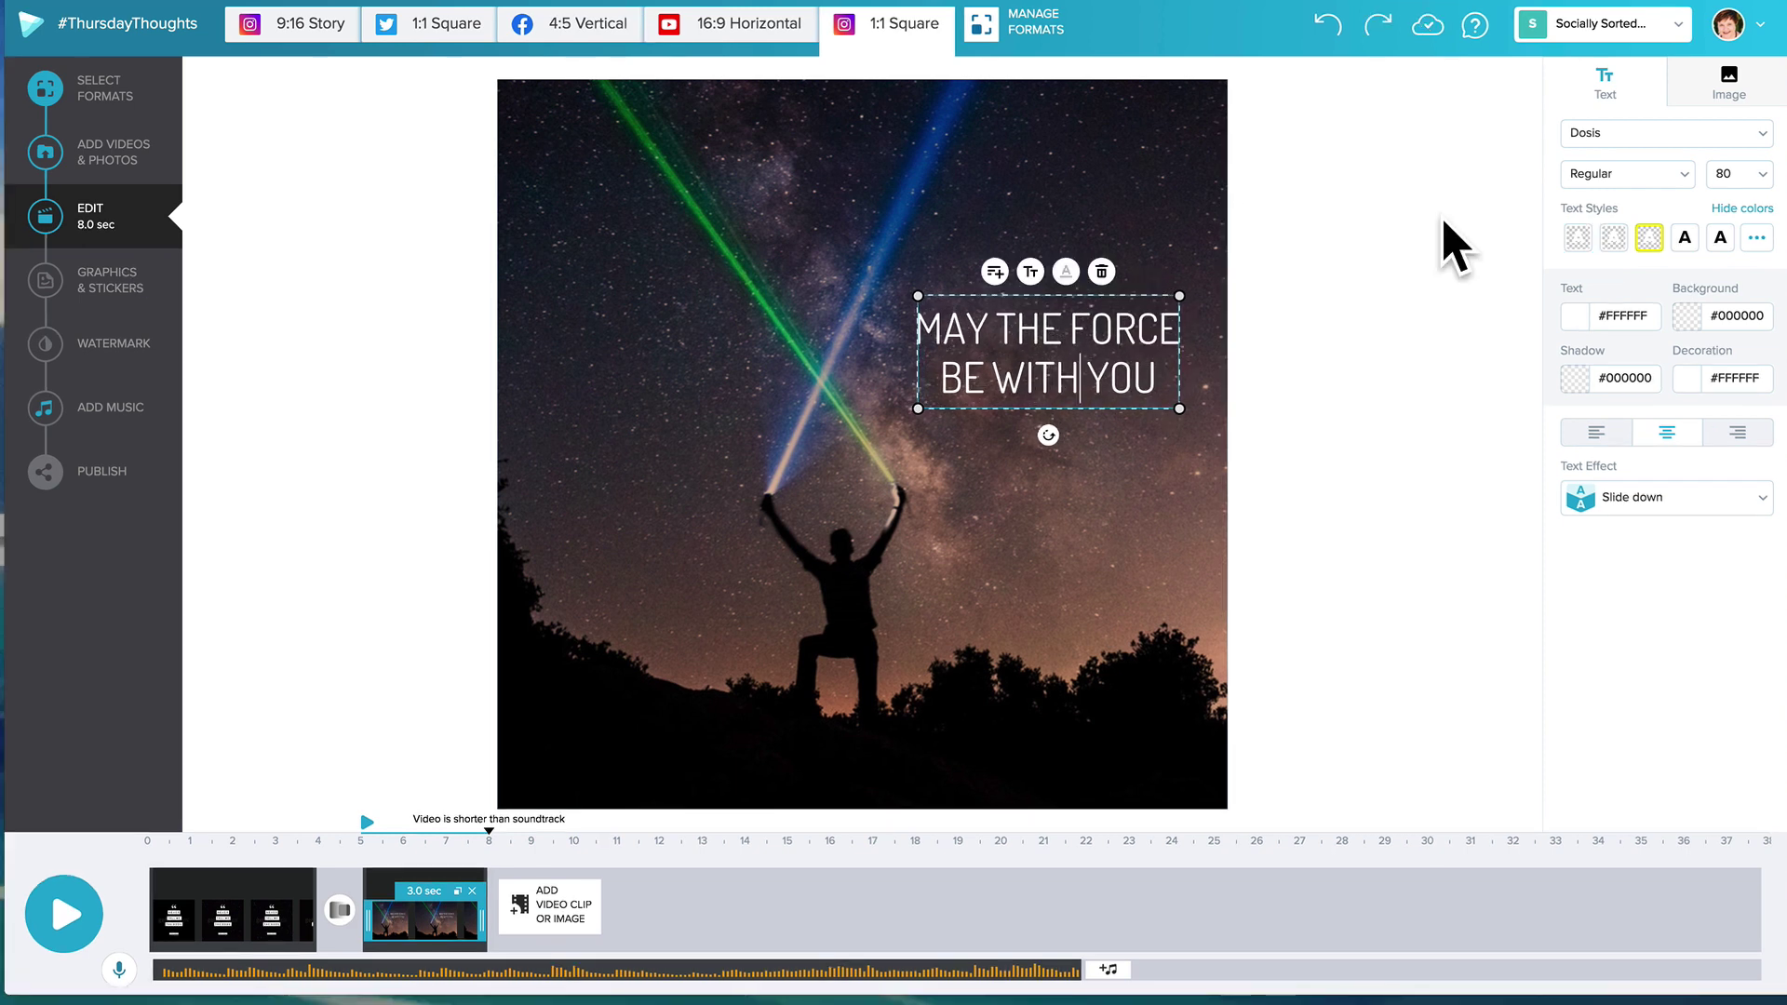
click(1580, 377)
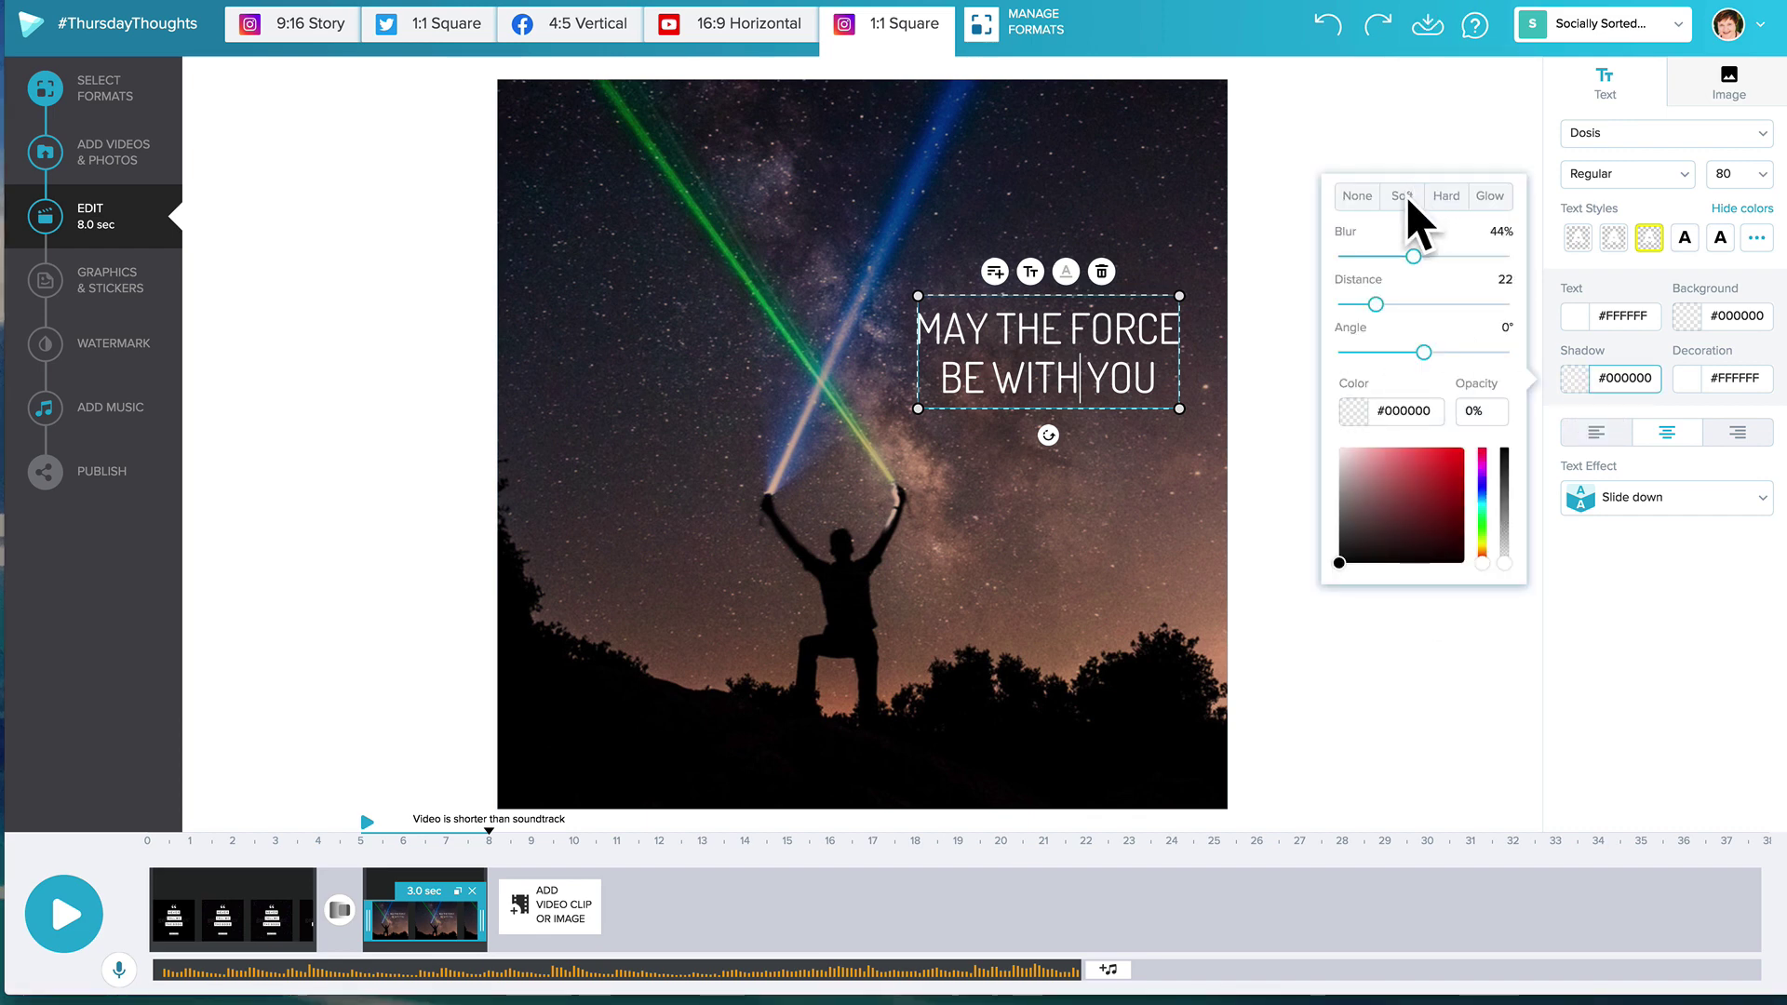
click(1491, 198)
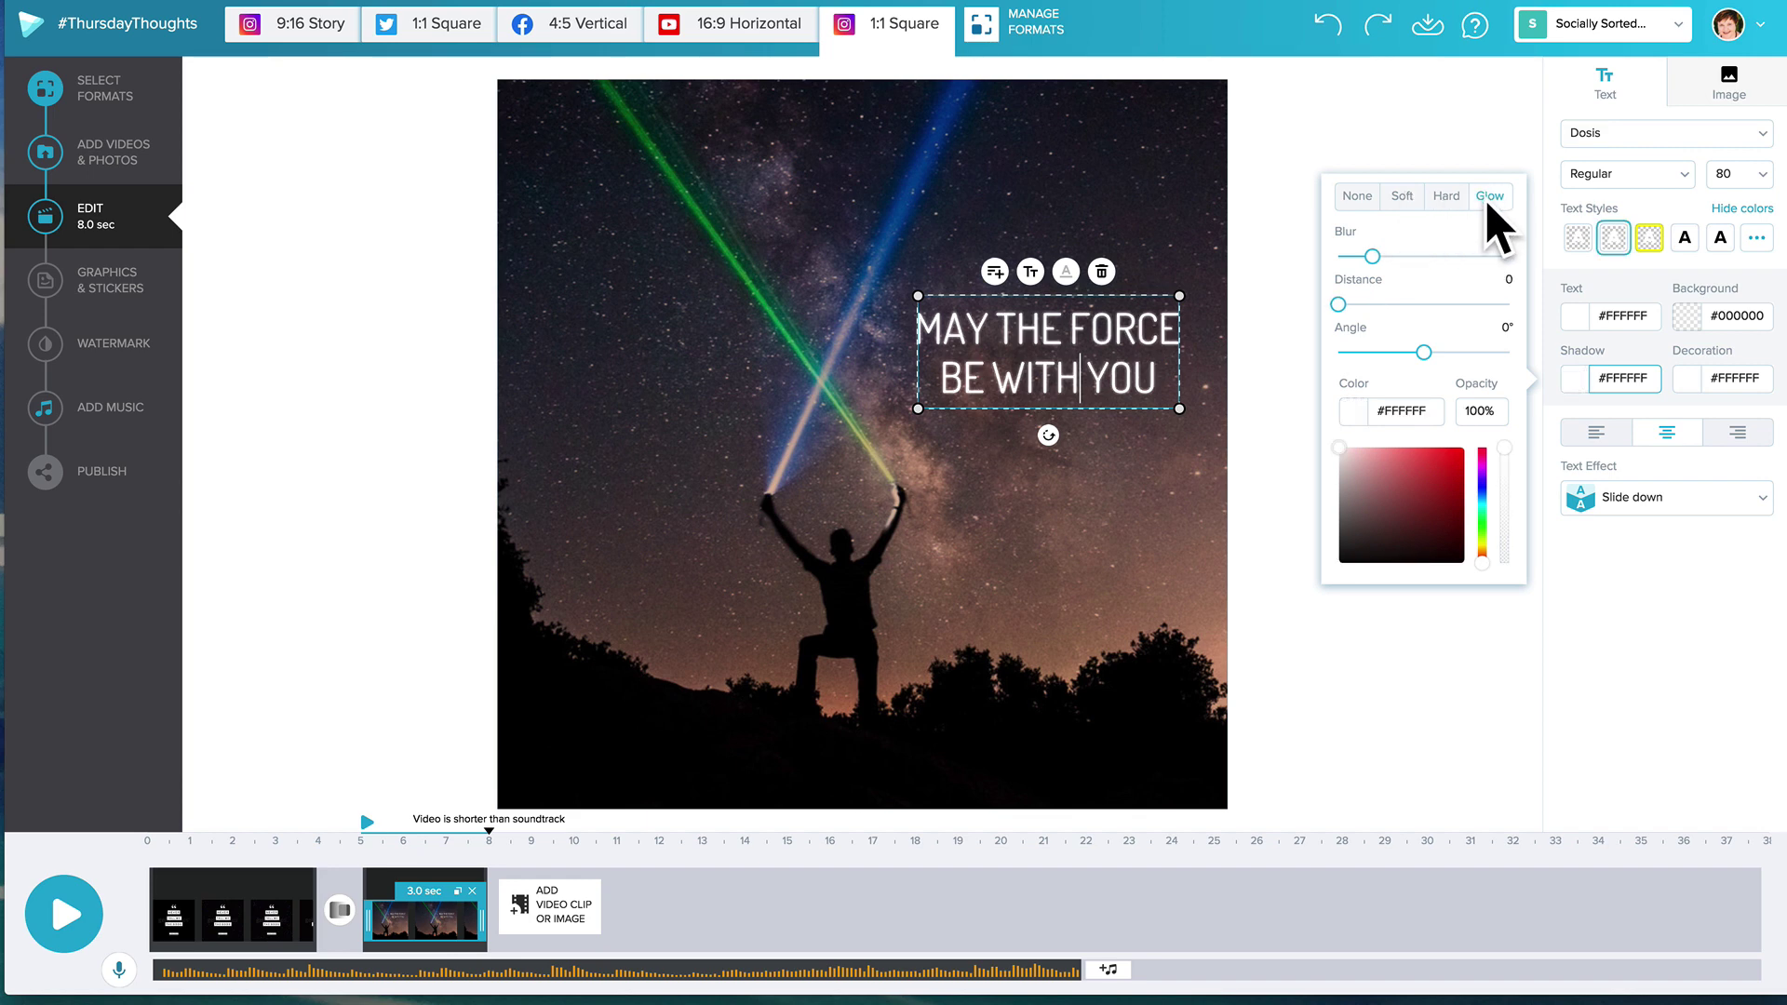
mouse_move(1374, 258)
click(1215, 197)
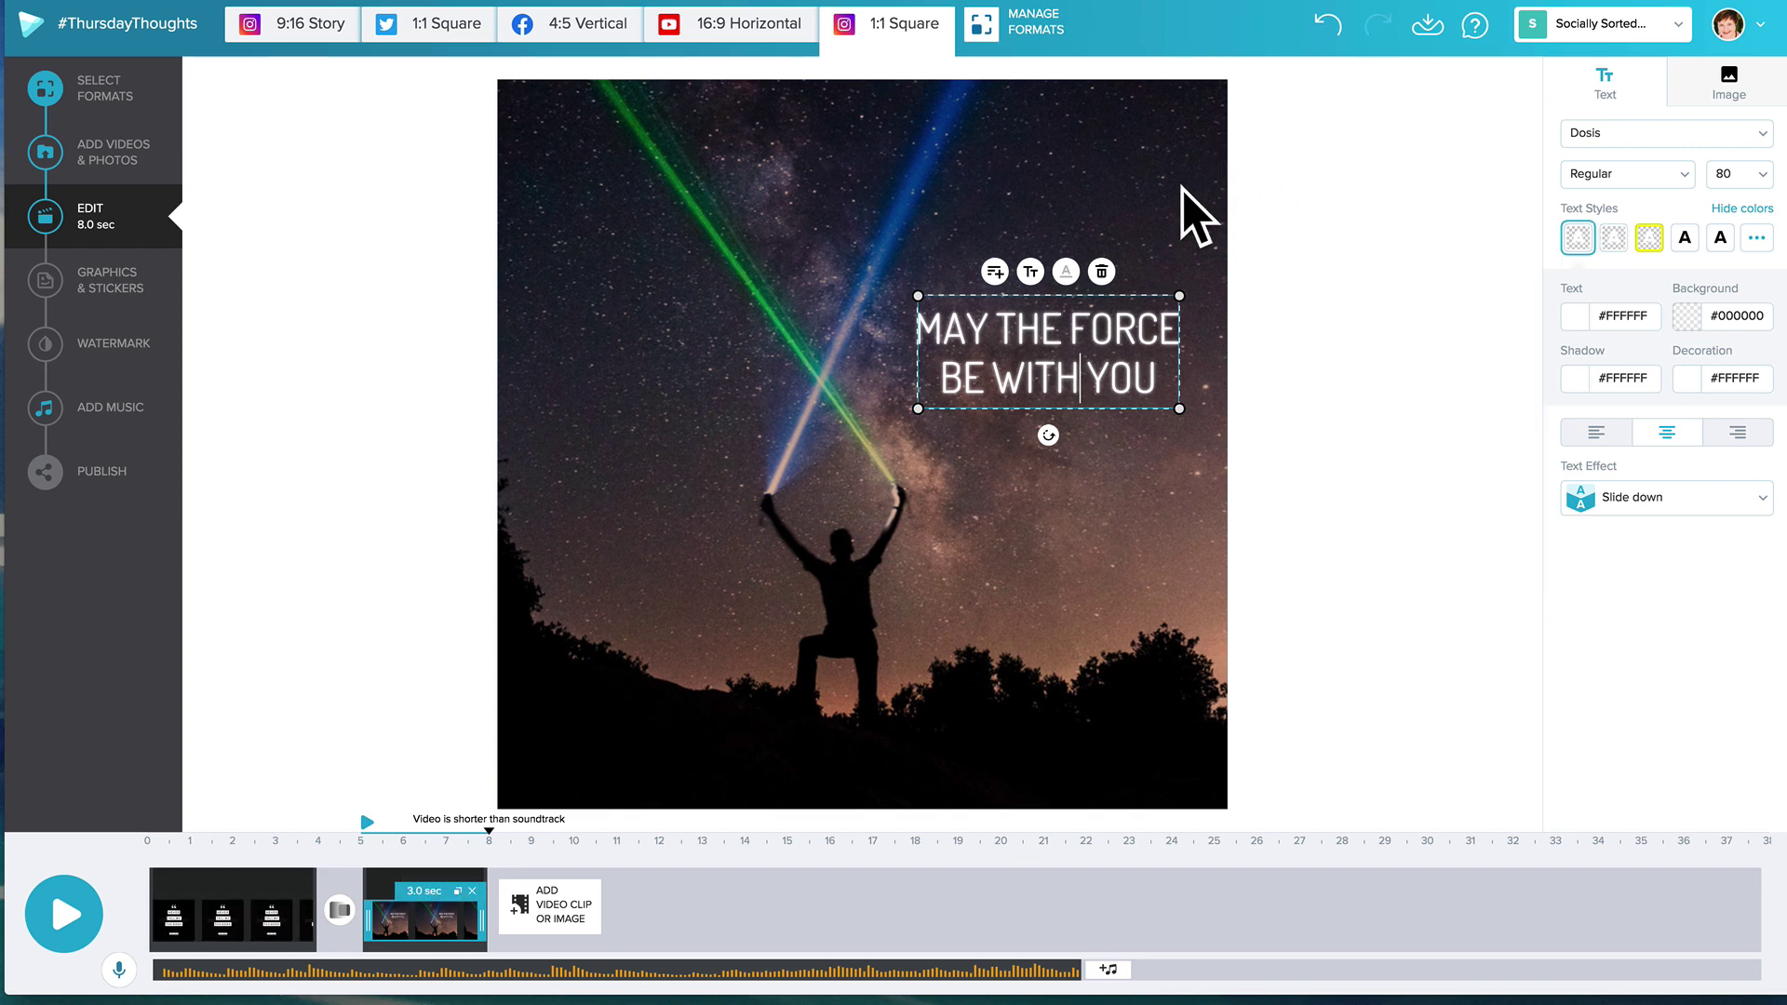
click(1101, 348)
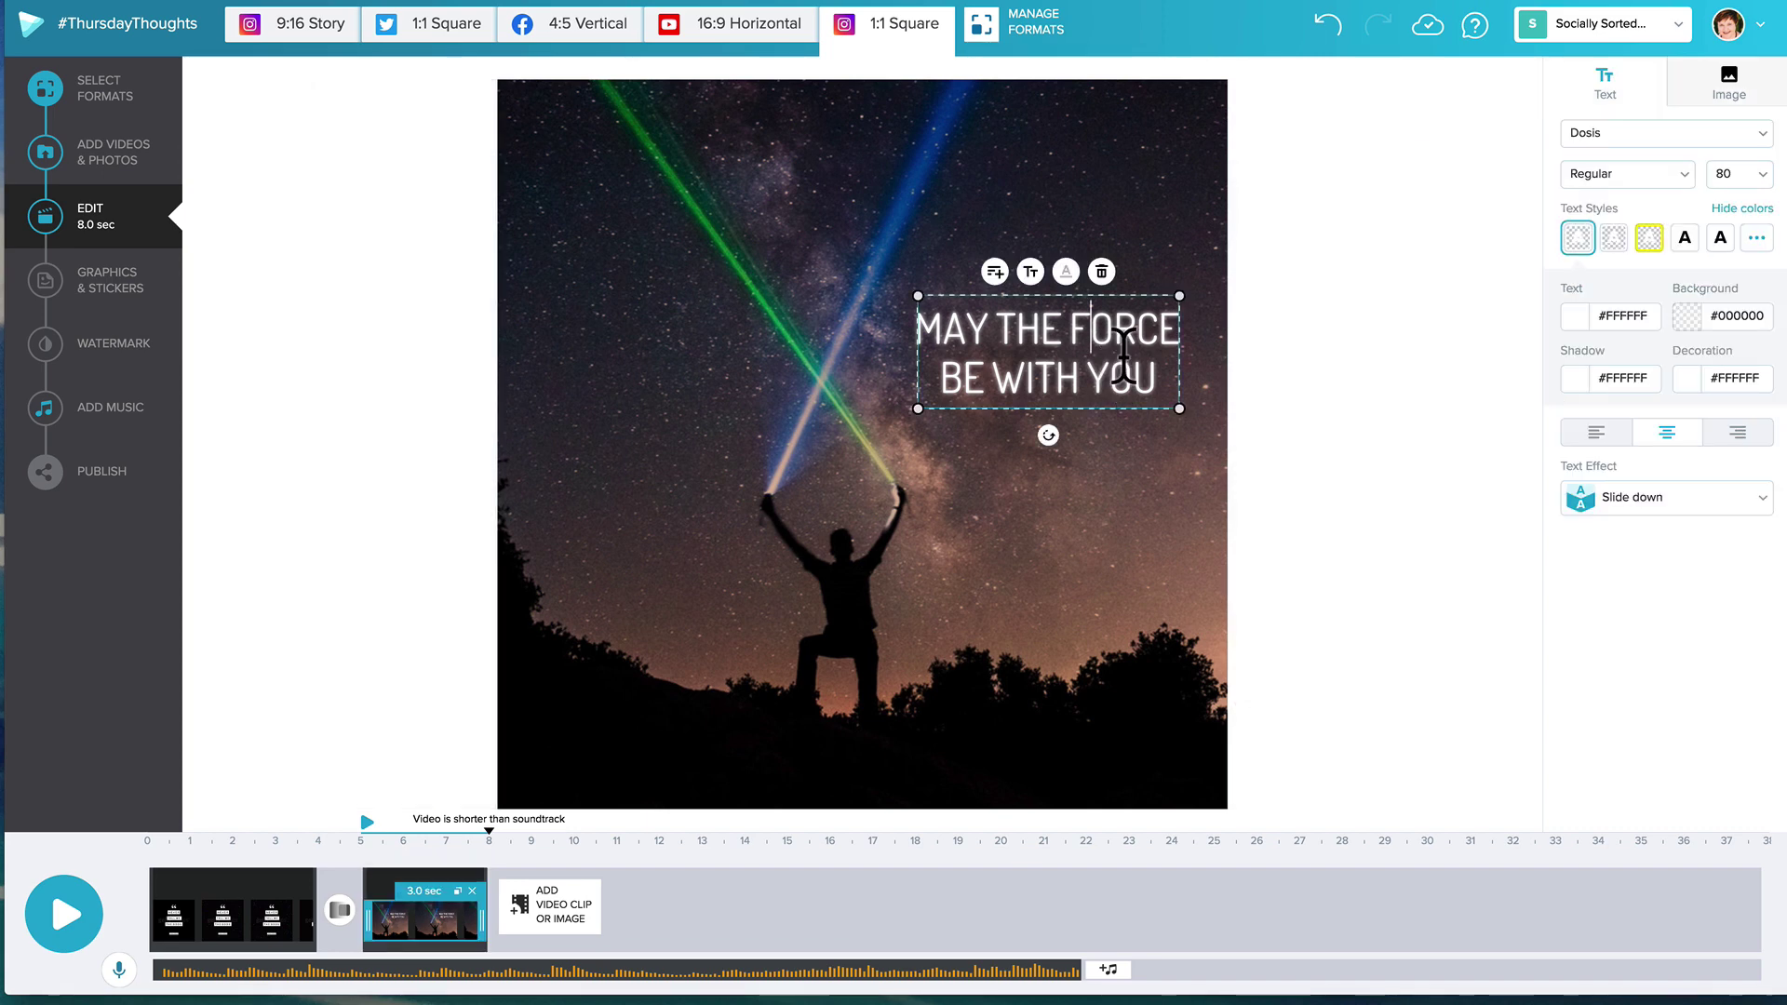
Step: Change the Glow shadow color of the MAY THE FORCE BE WITH YOU text to #FDFDFD
click(1627, 380)
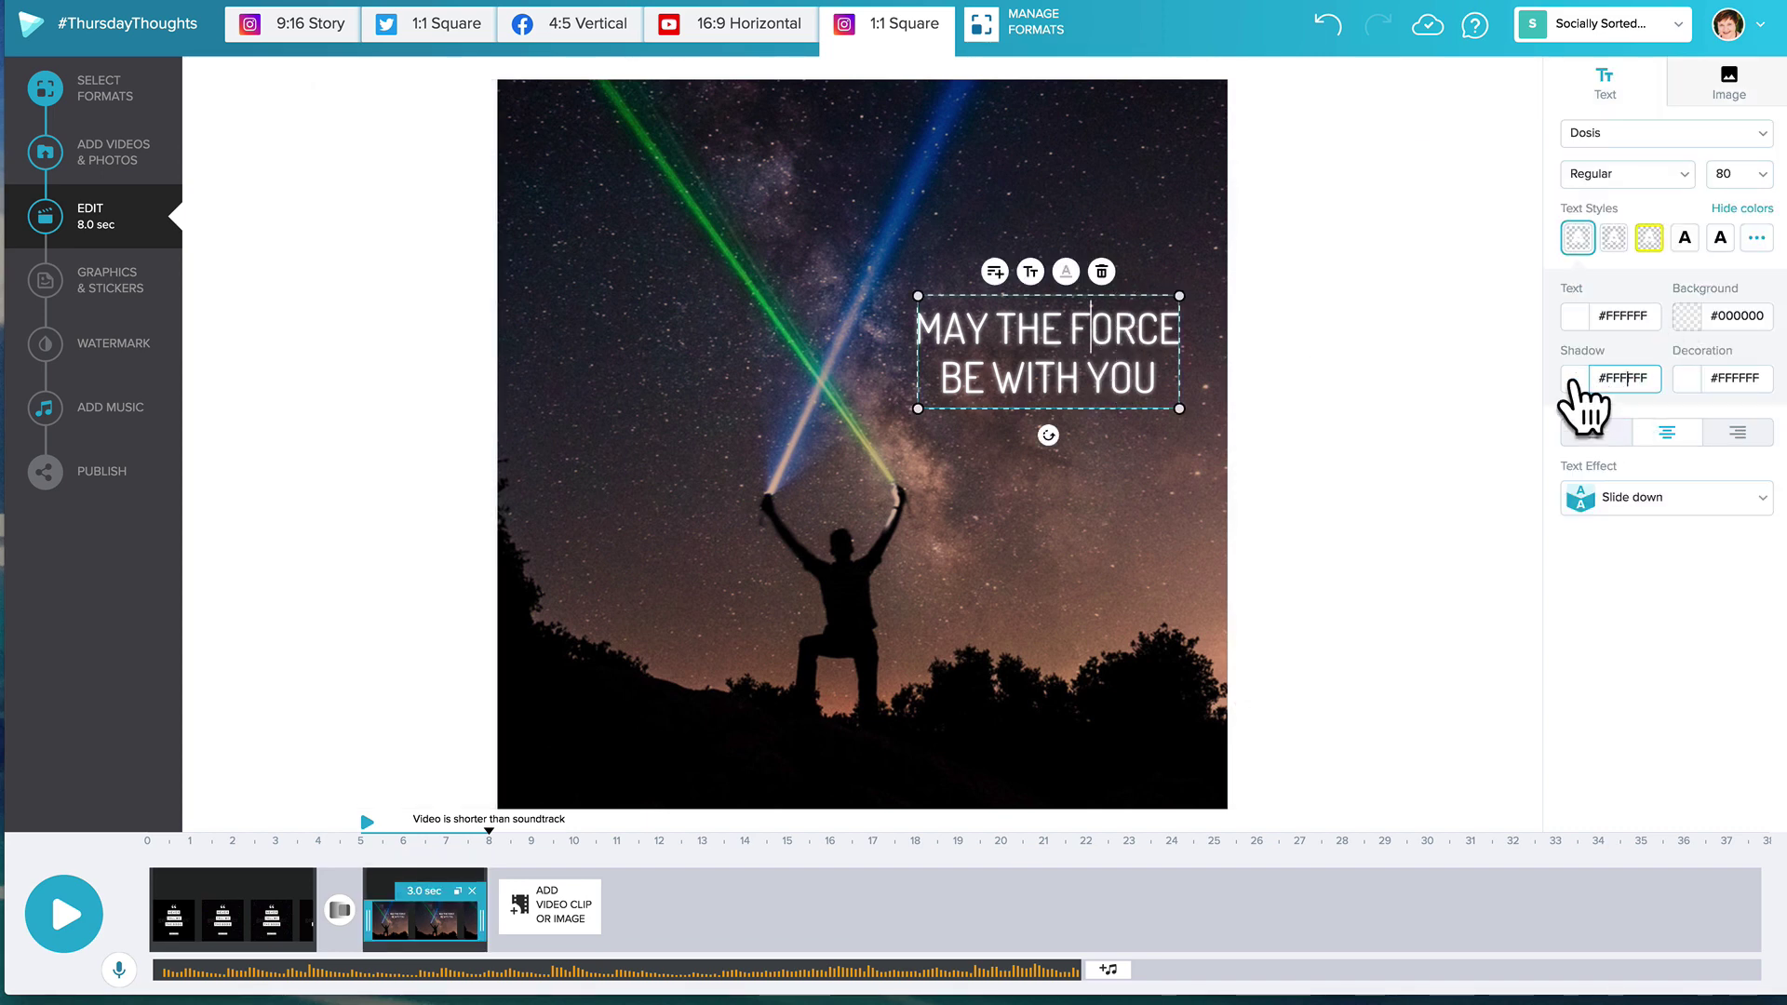
click(1624, 377)
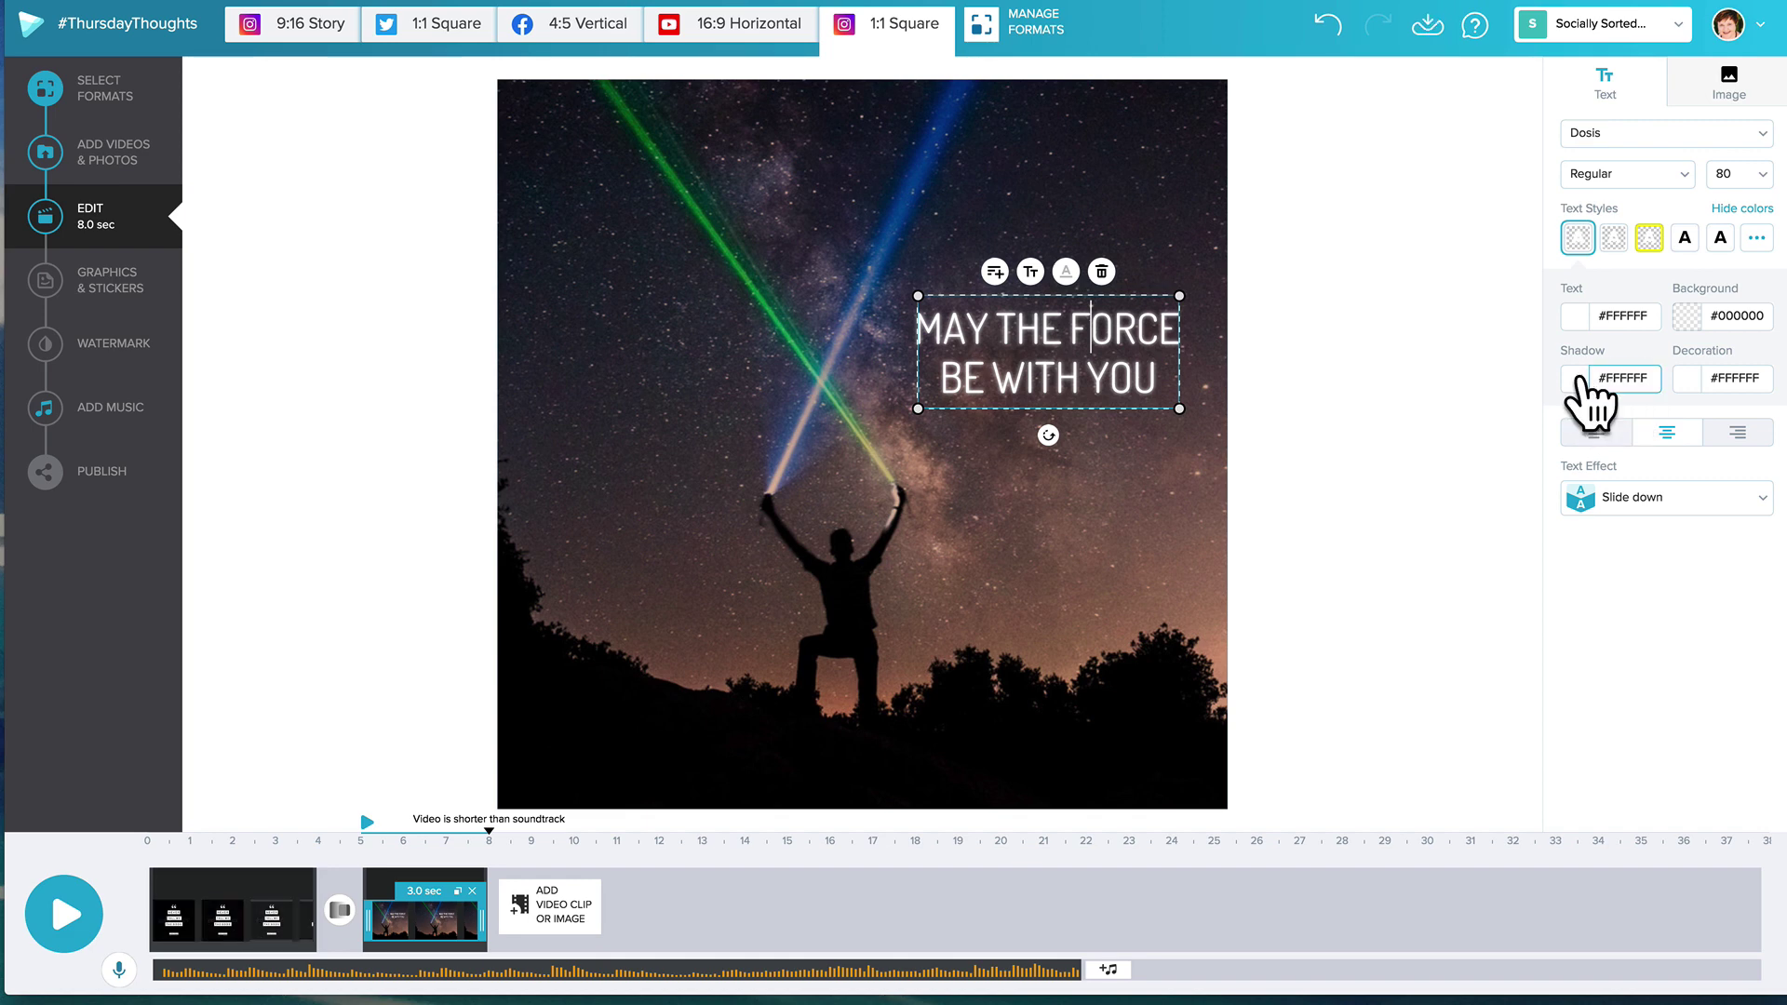
click(1580, 378)
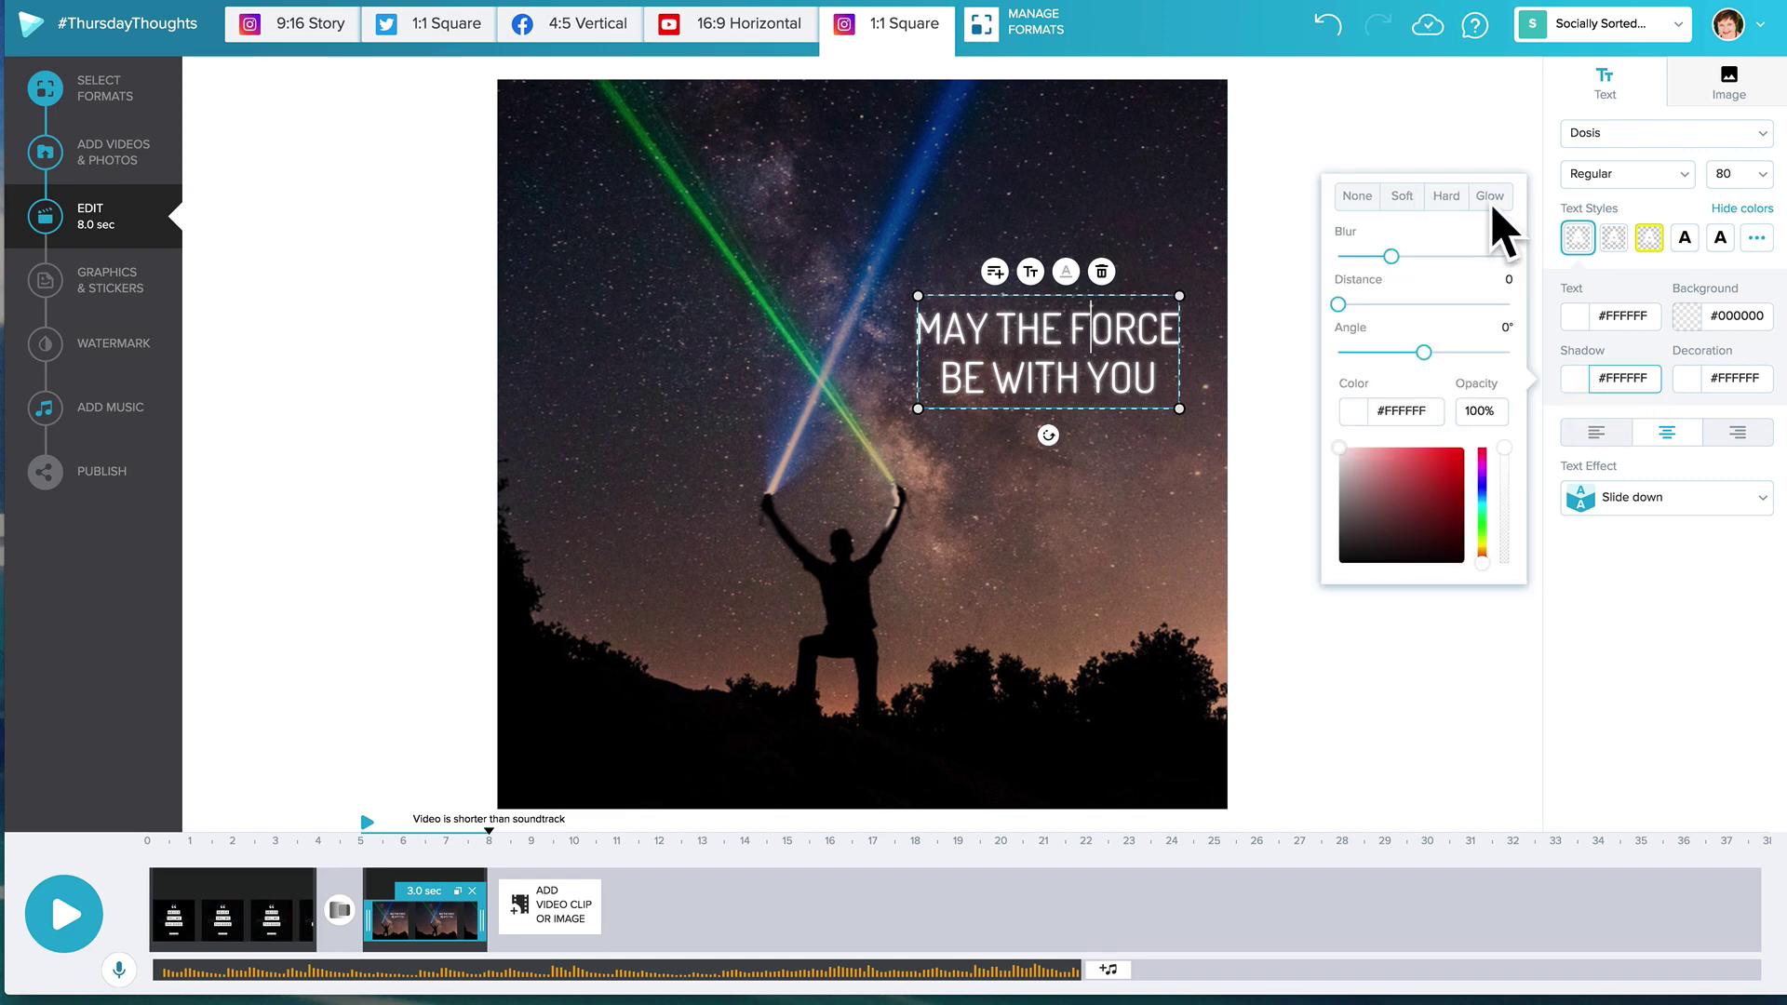
mouse_move(1342, 449)
mouse_down()
mouse_move(1403, 453)
mouse_move(1340, 450)
mouse_up()
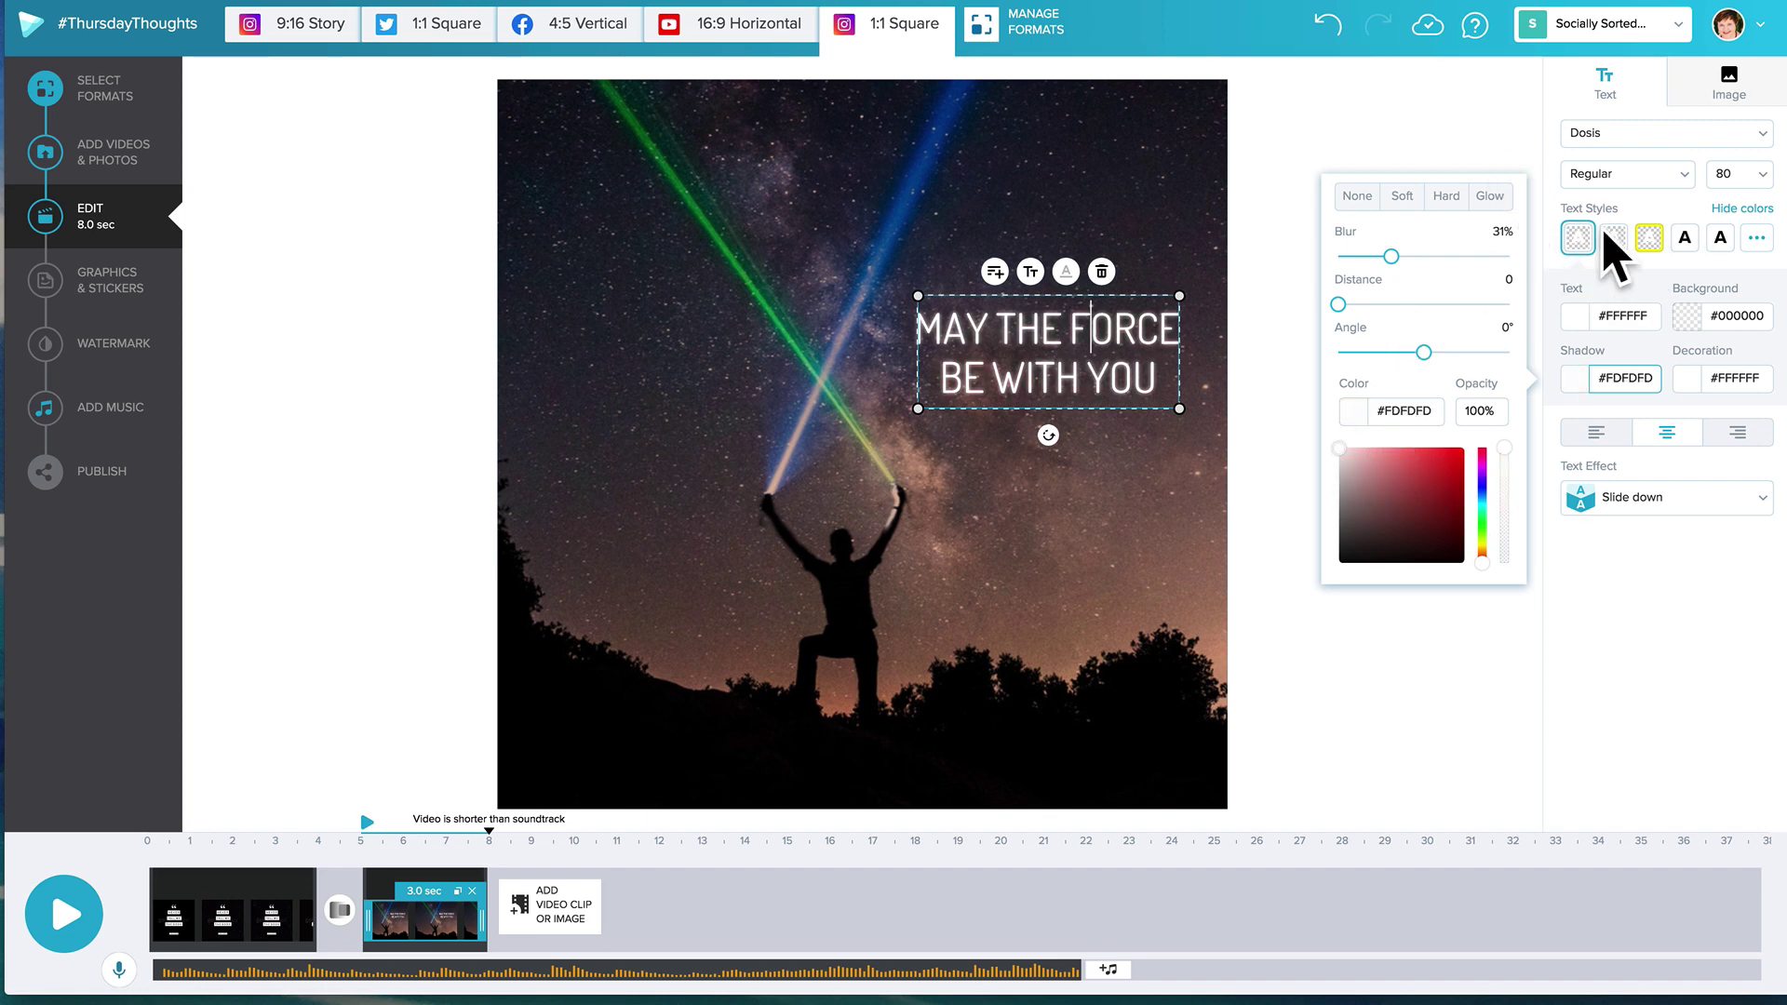
click(1638, 279)
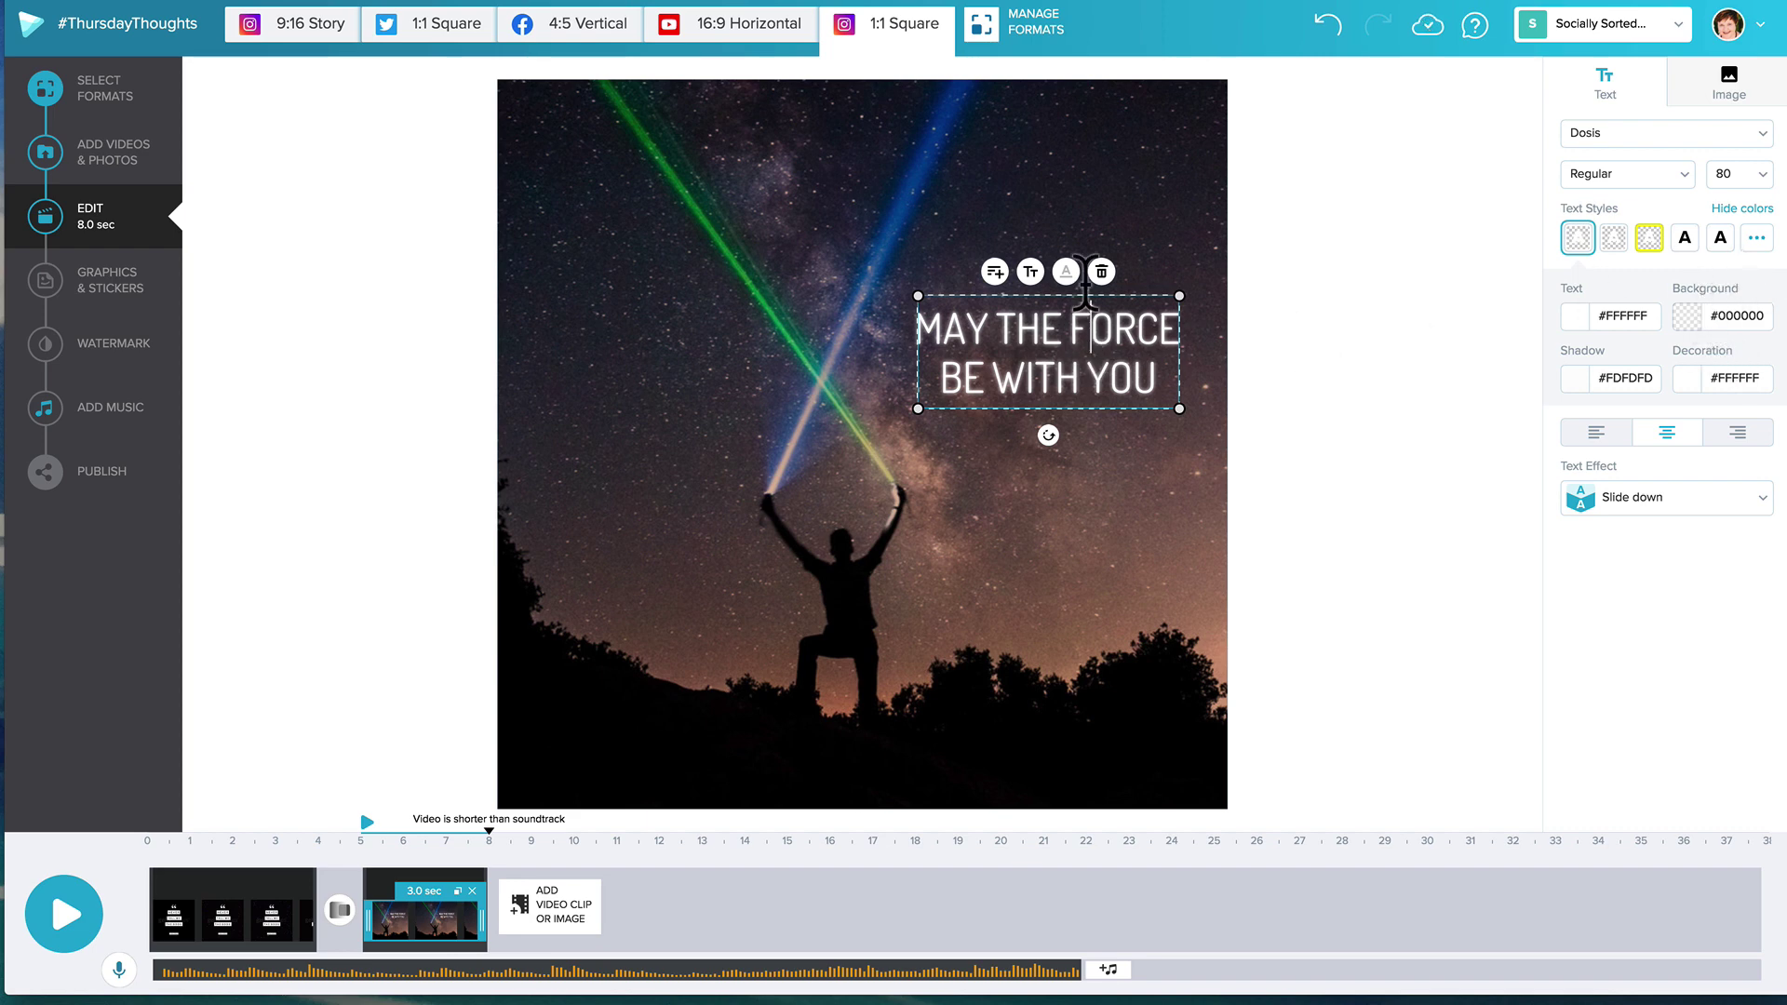
Step: Reduce the color filter on the crossed-lightsabers image to 0%
click(1119, 235)
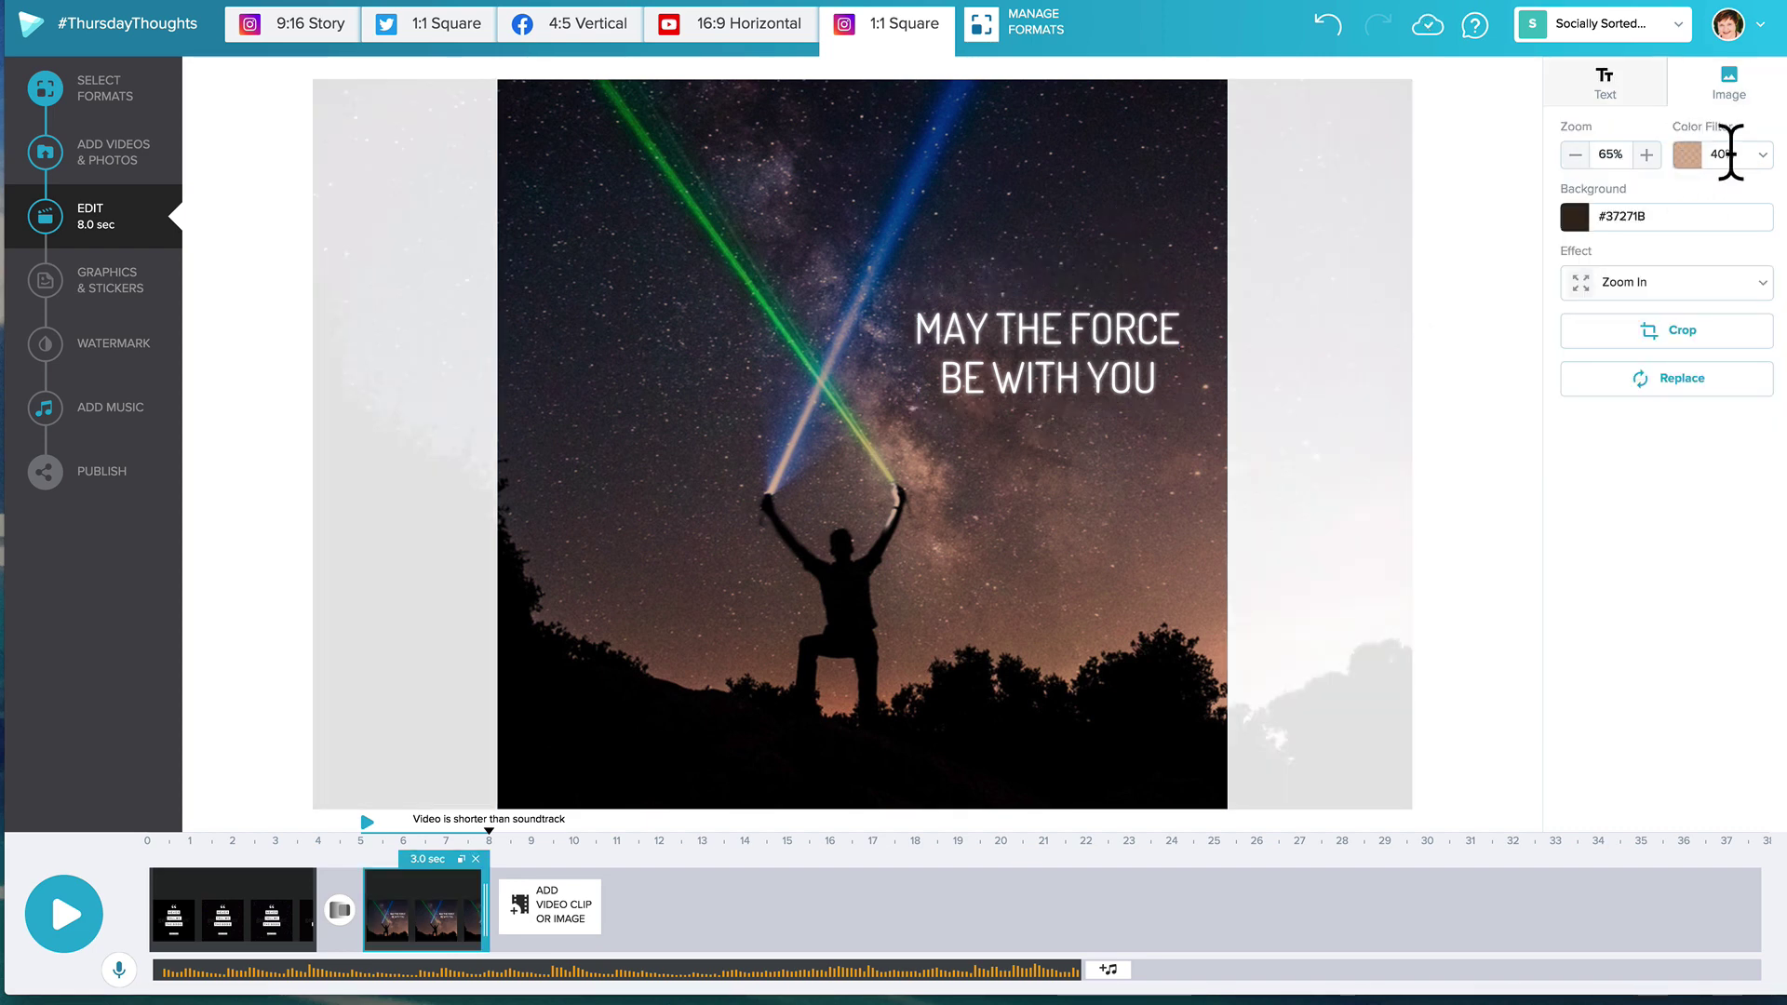
click(1762, 155)
drag(1649, 198, 1560, 220)
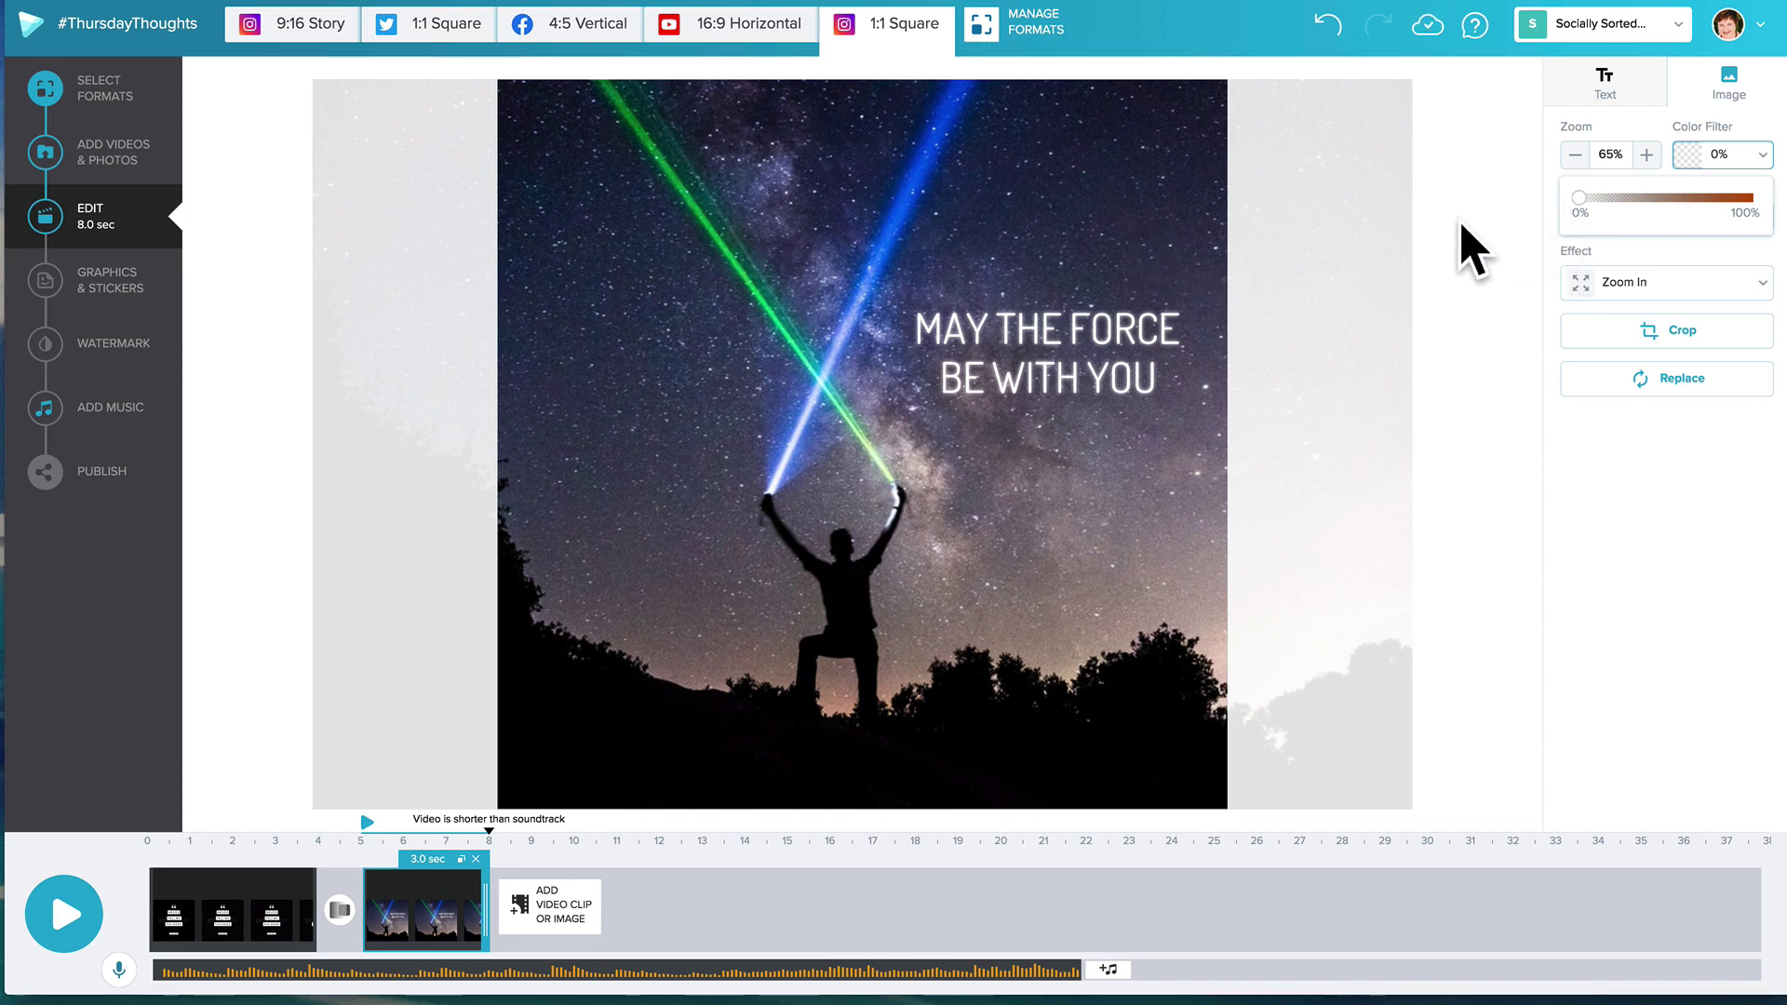
click(1483, 288)
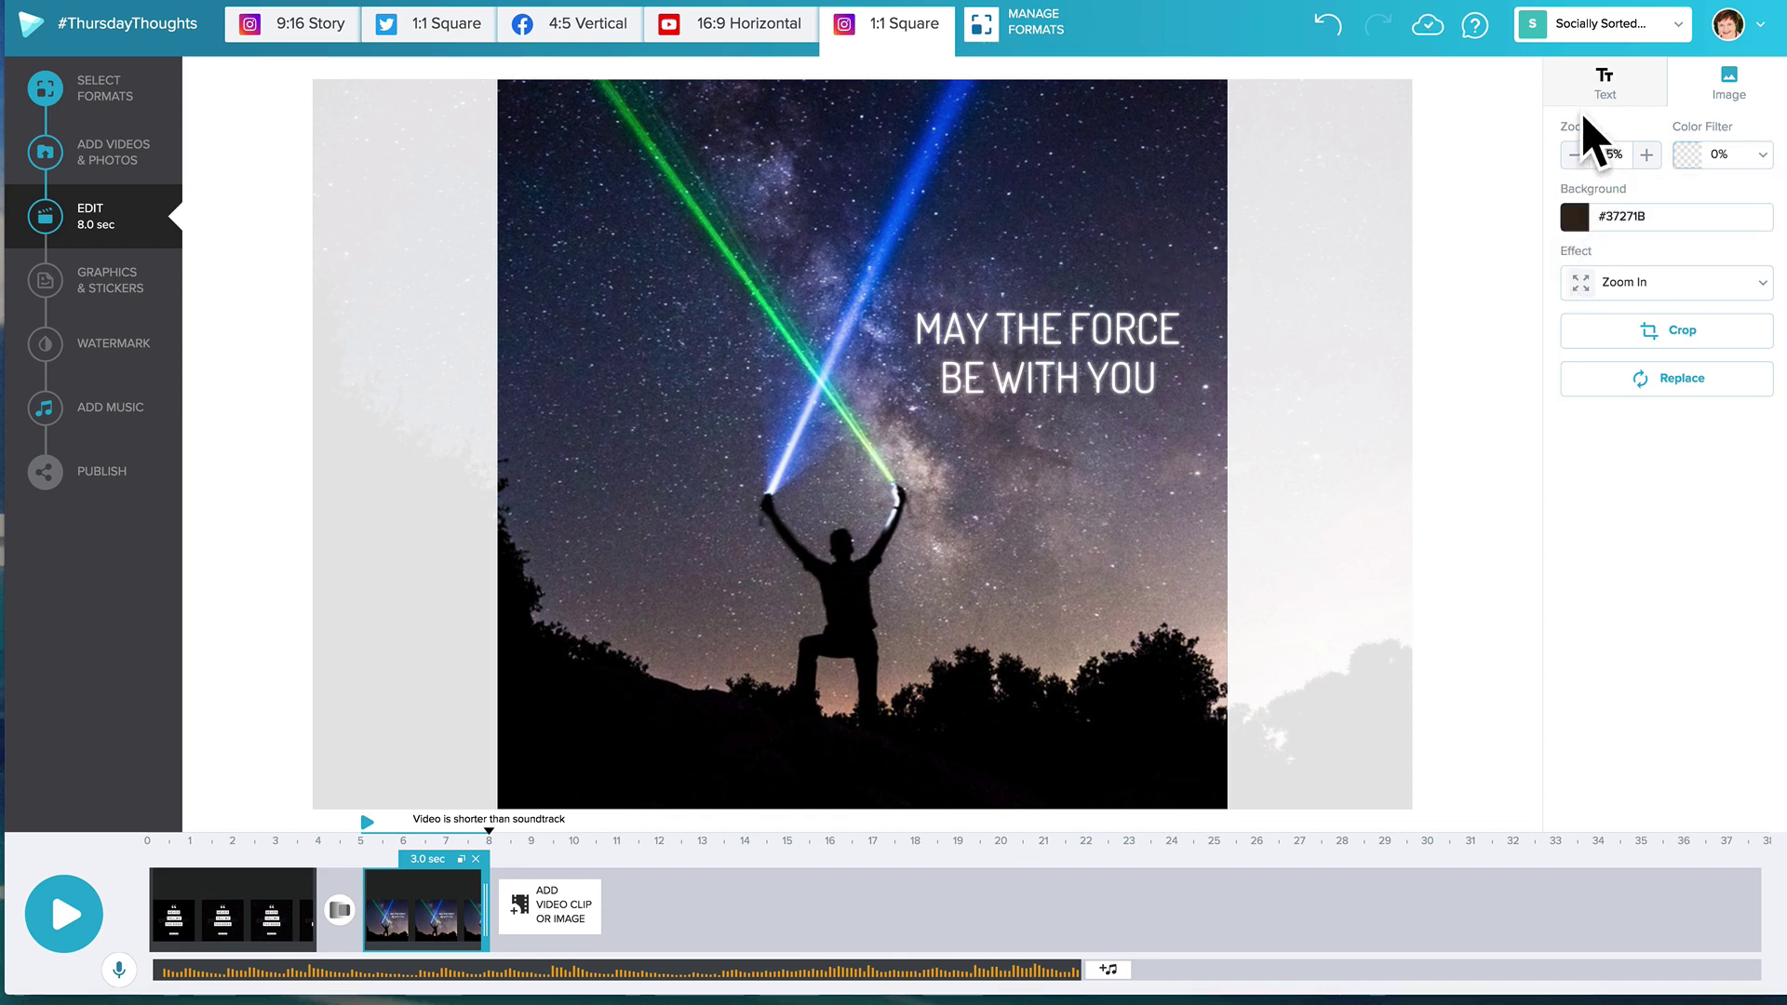
Step: Change the glow shadow of the MAY THE FORCE BE WITH YOU text to blue #0016FF
click(1072, 335)
click(1202, 233)
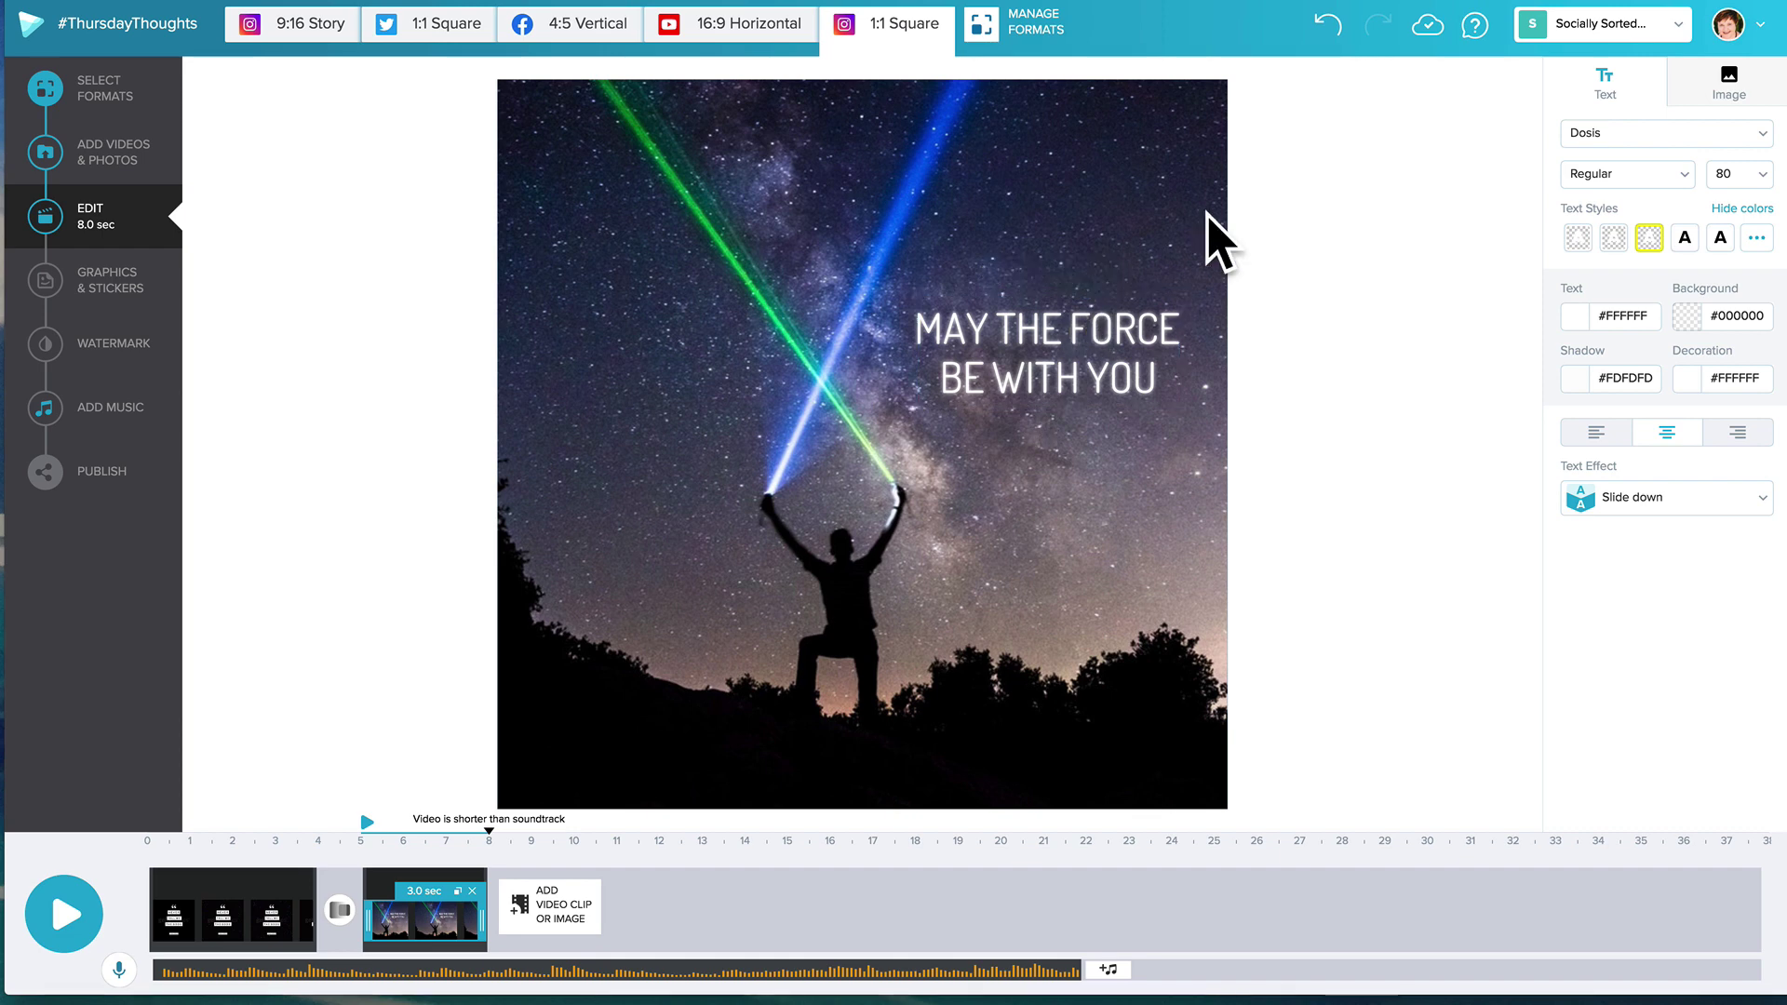
click(1058, 339)
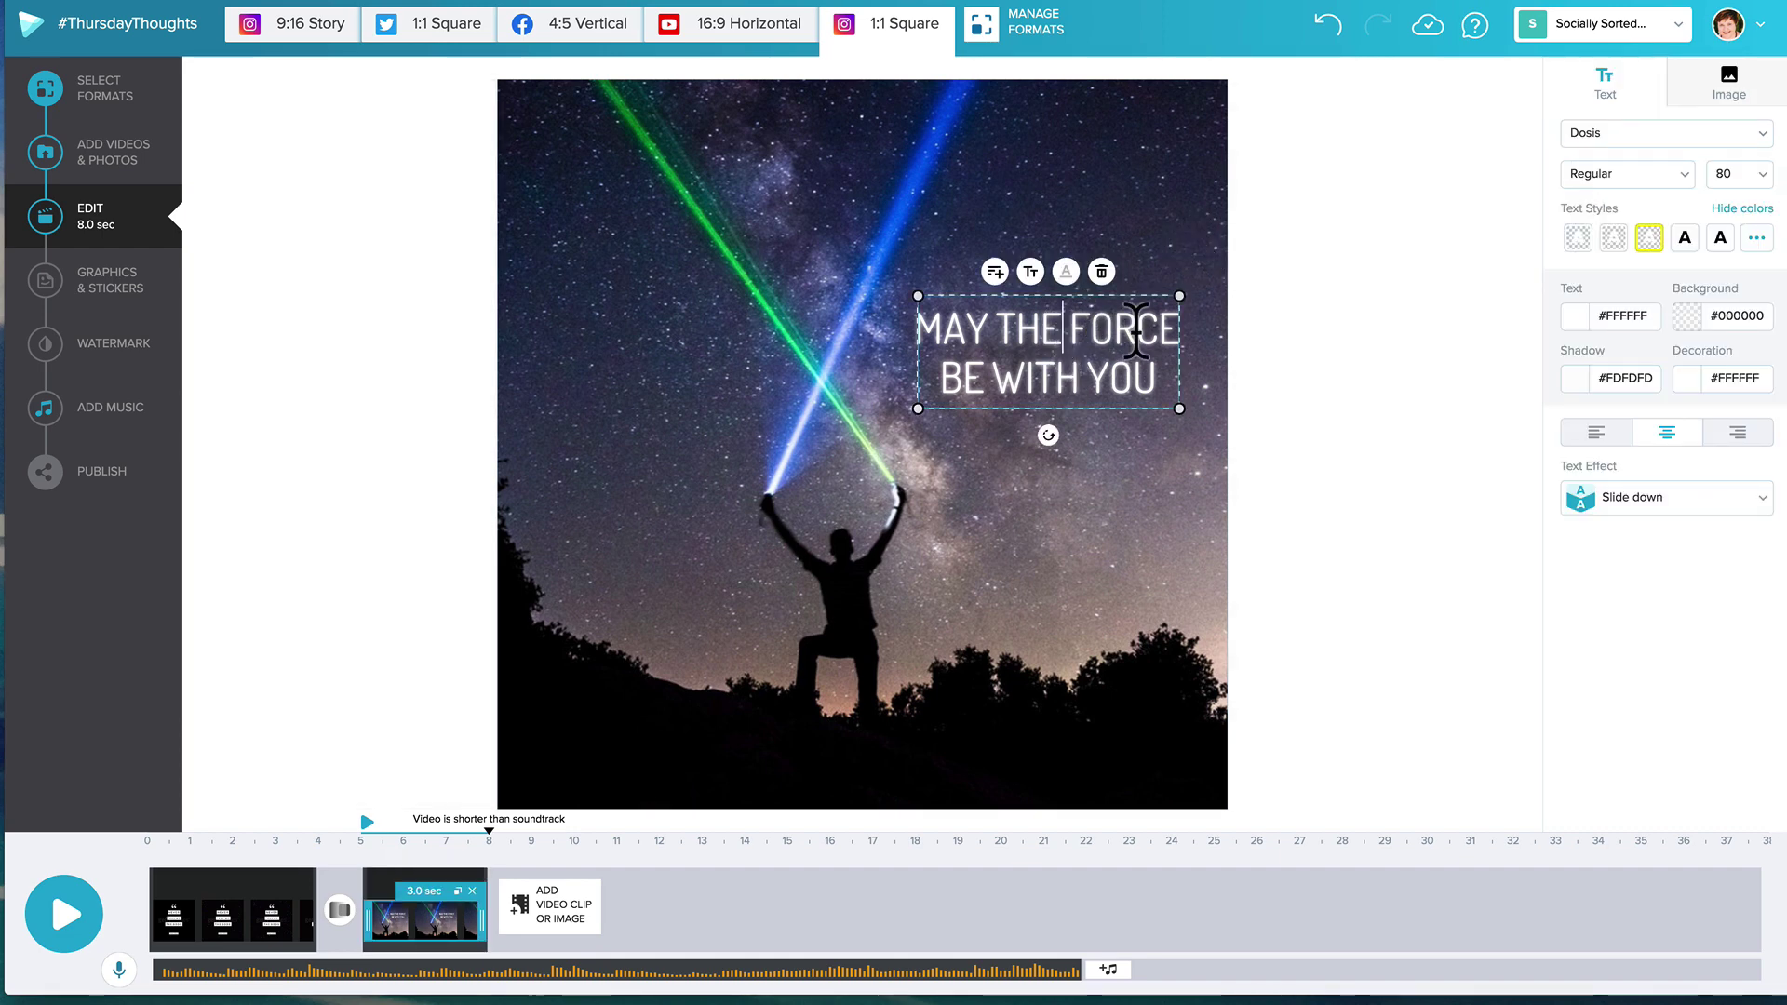
click(1575, 382)
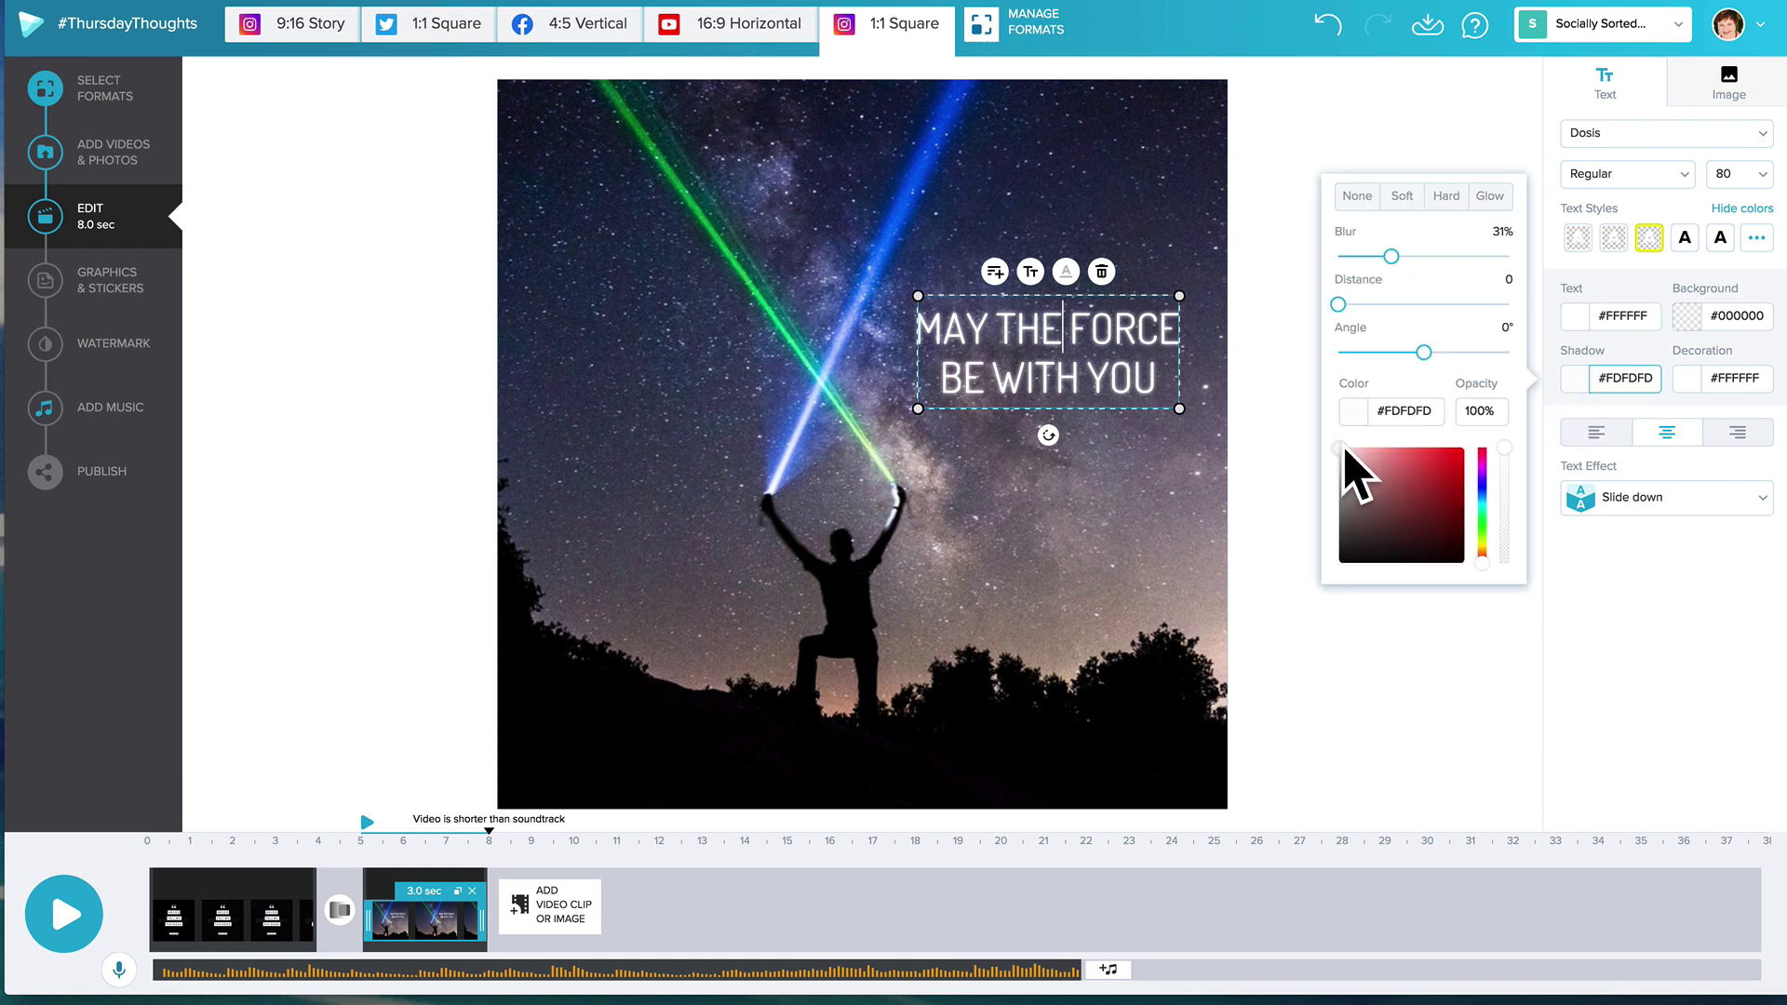
mouse_move(1344, 449)
mouse_down()
mouse_move(1438, 451)
mouse_move(1337, 450)
mouse_up()
click(1482, 481)
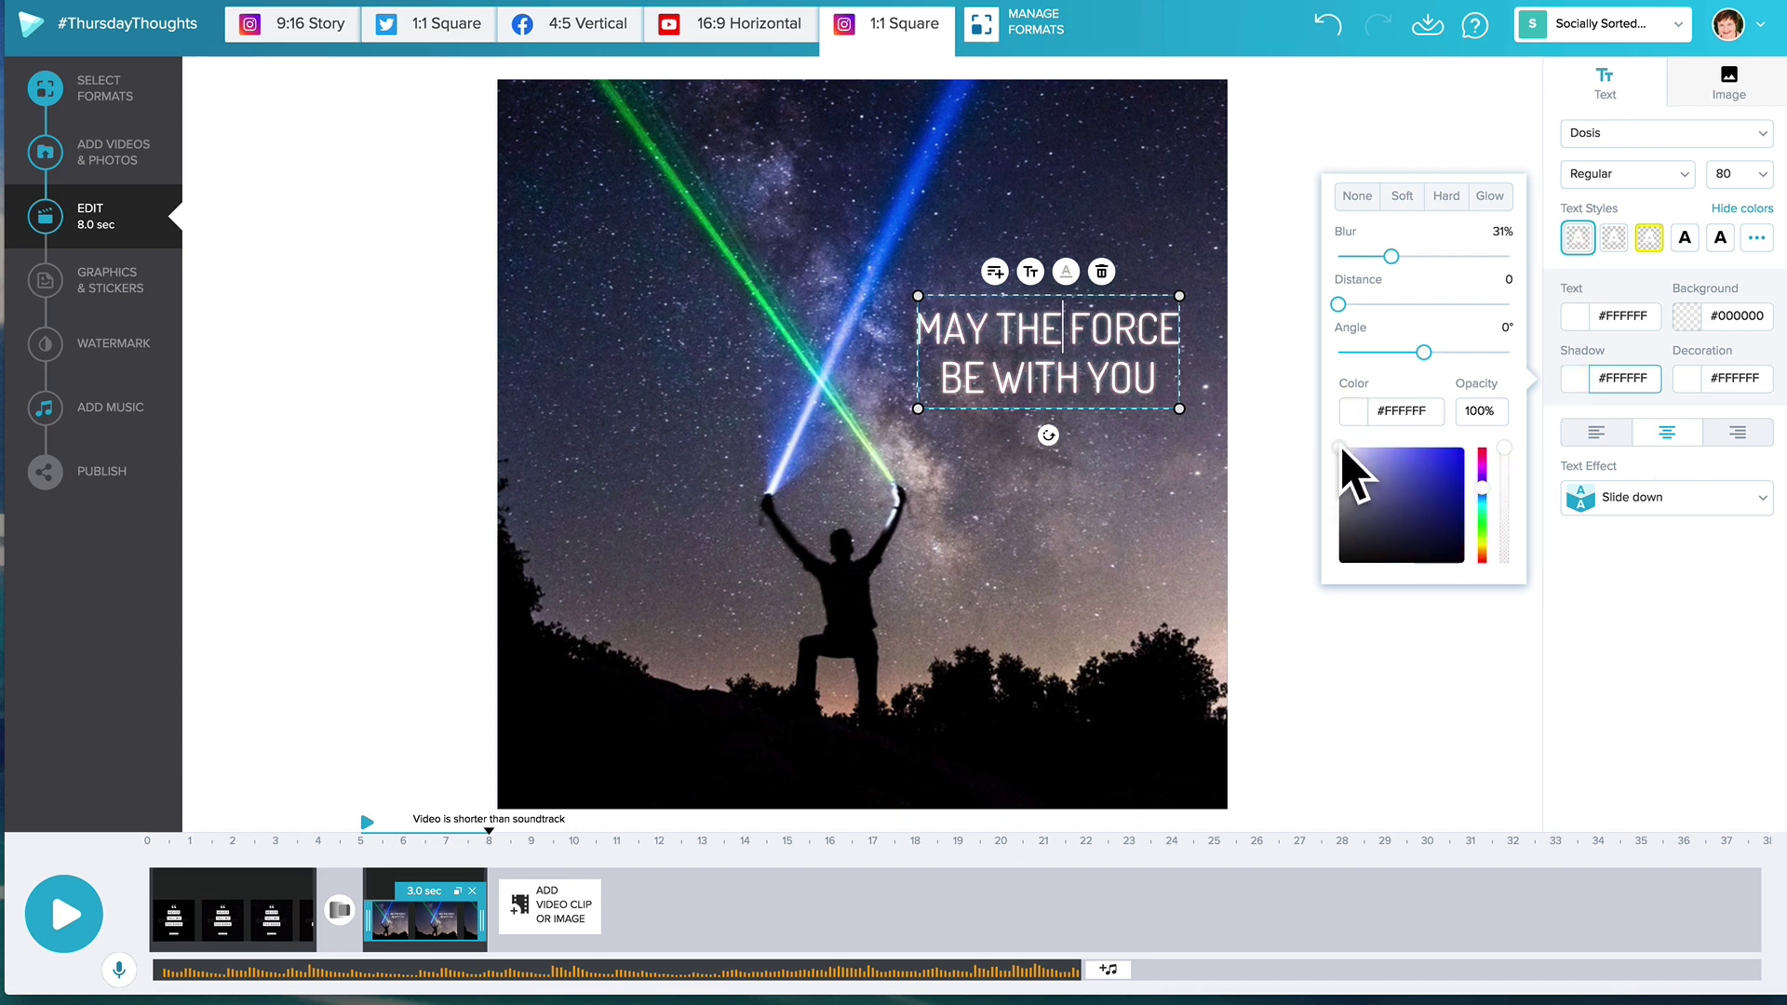
drag(1343, 449, 1466, 448)
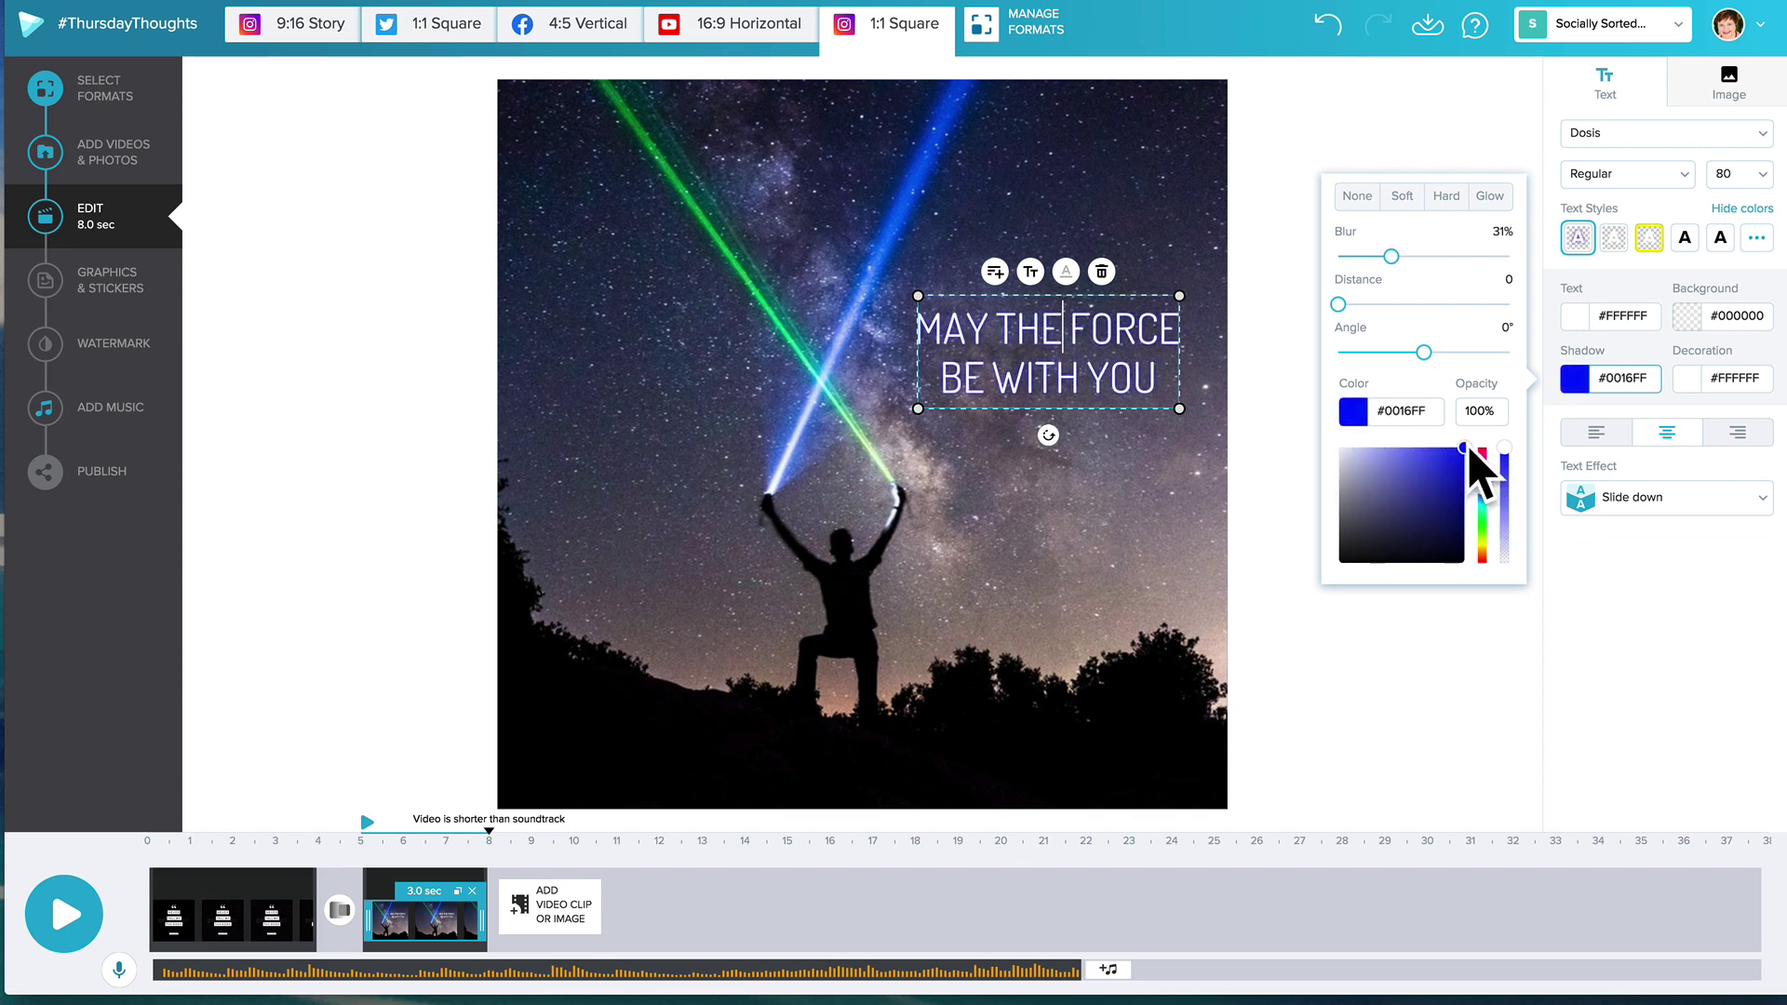
click(1288, 311)
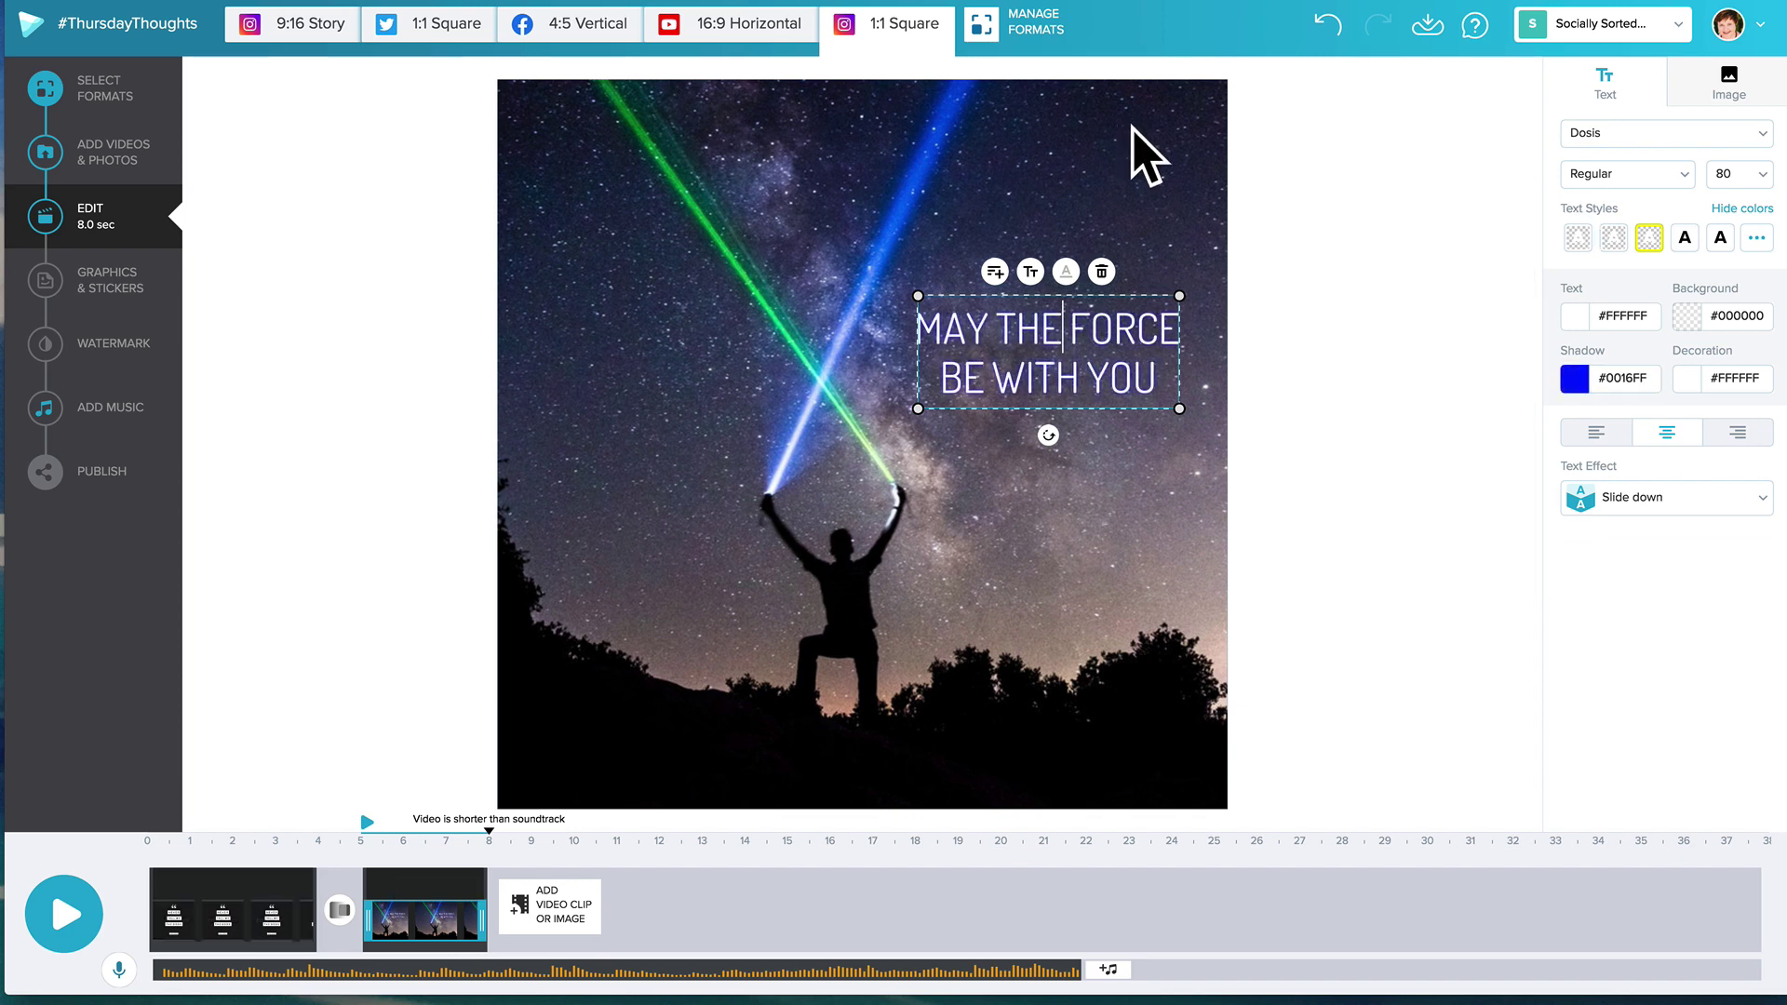
click(1154, 474)
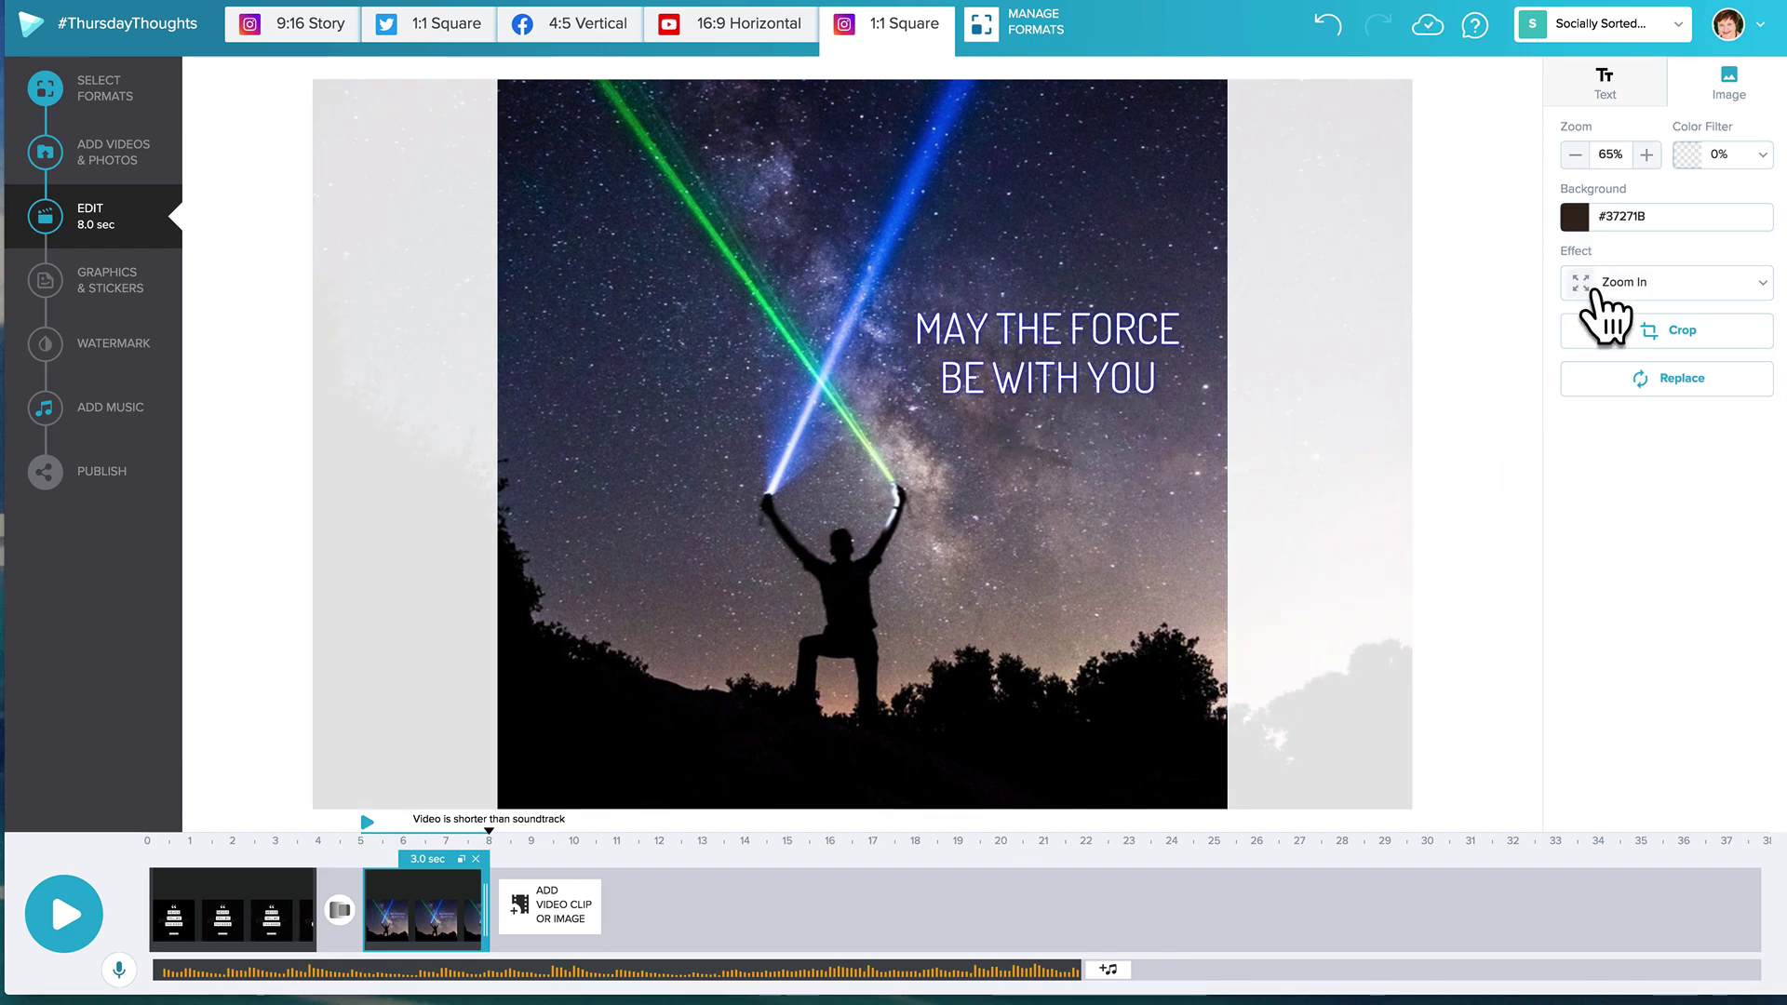
Step: Recolor the glow shadow of the MAY THE FORCE BE WITH YOU text to green #00FF59
click(1135, 334)
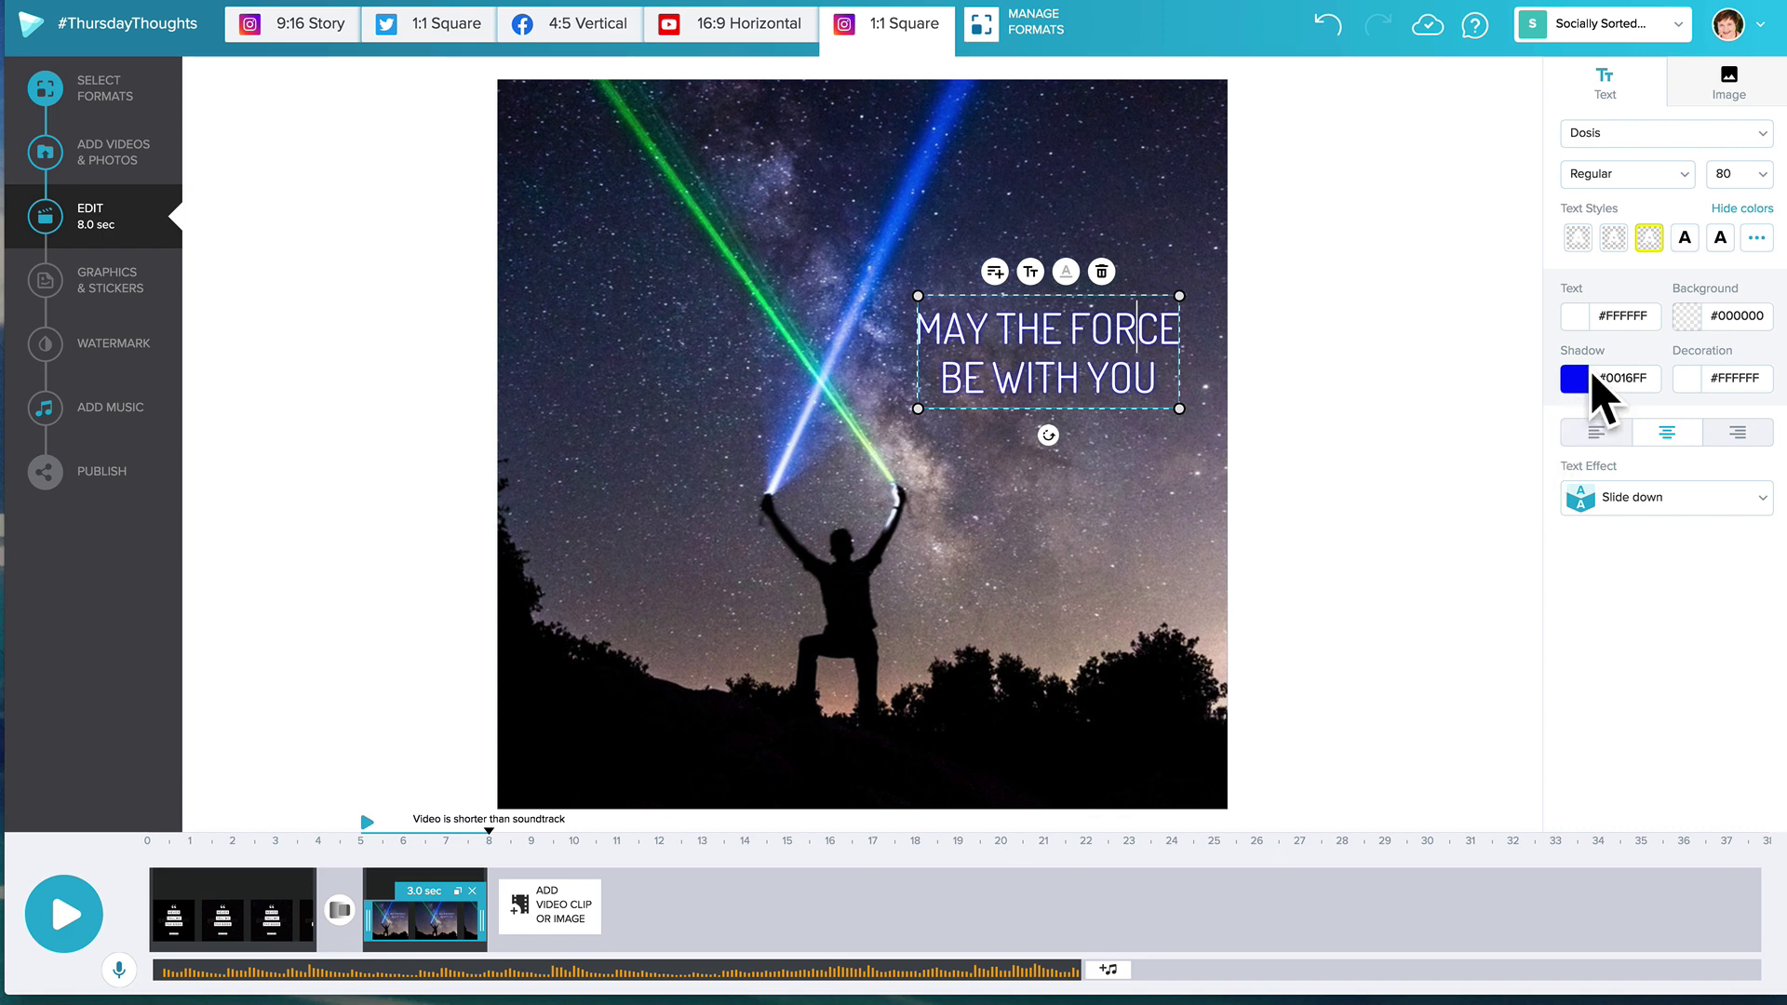
click(1576, 379)
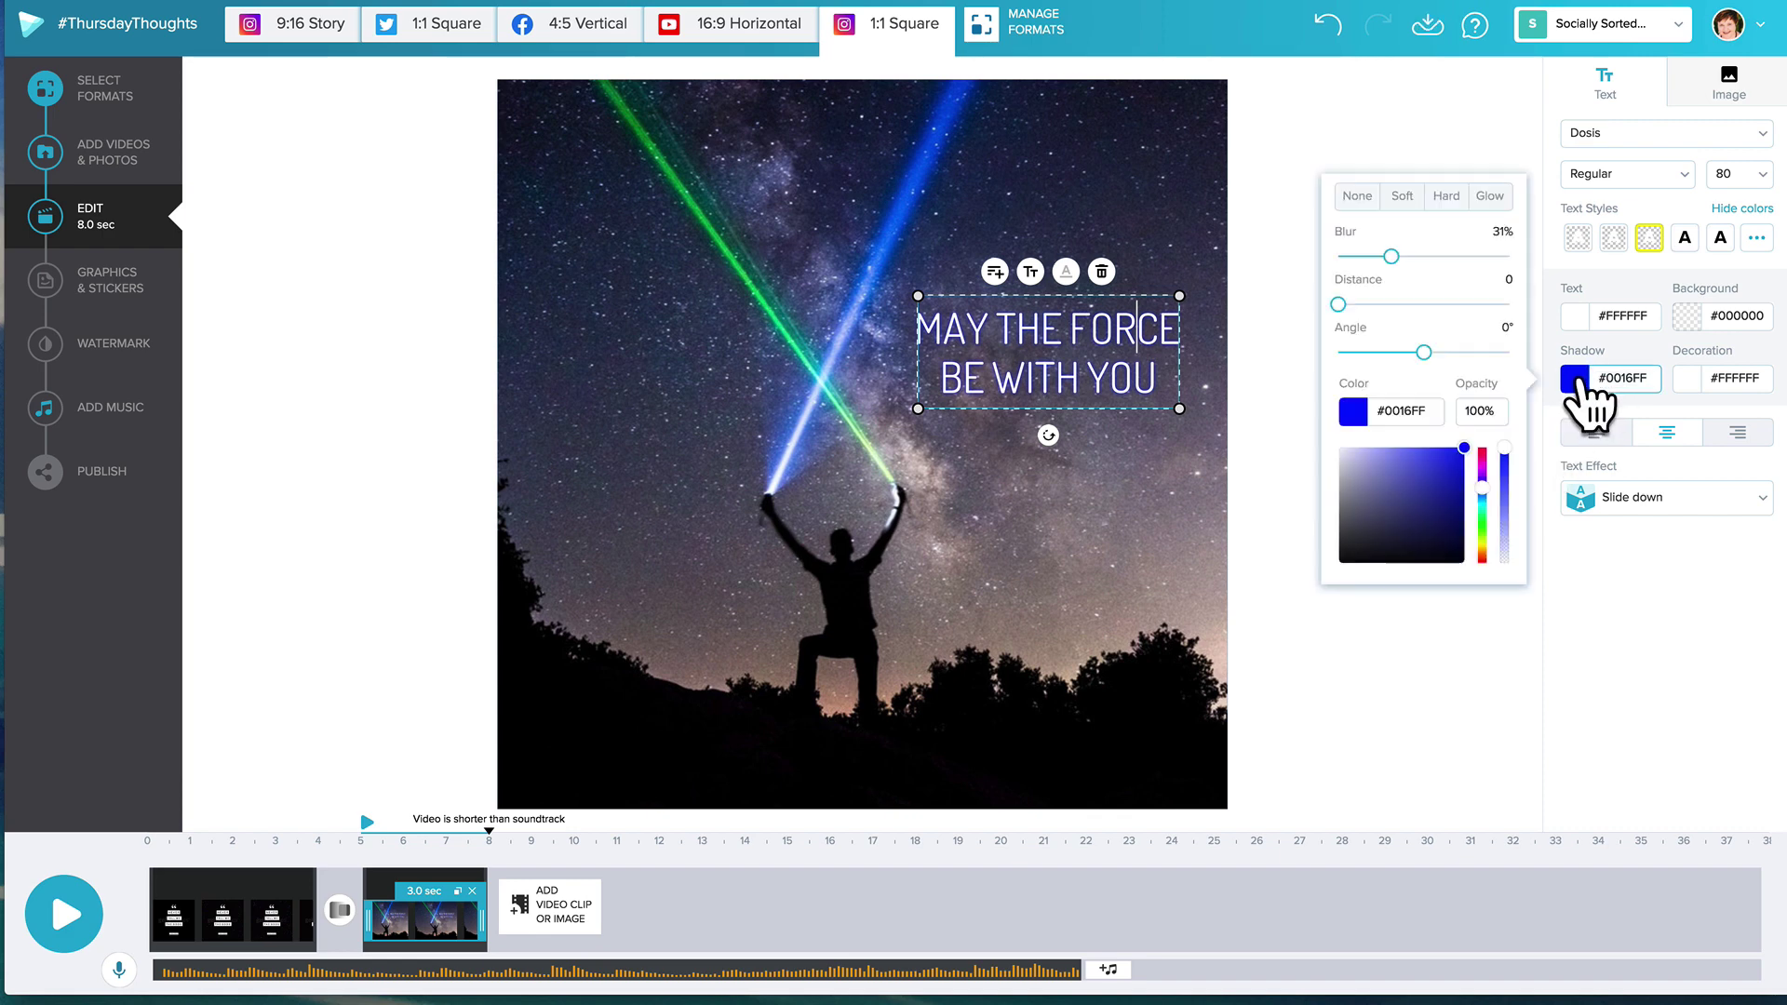
click(1483, 499)
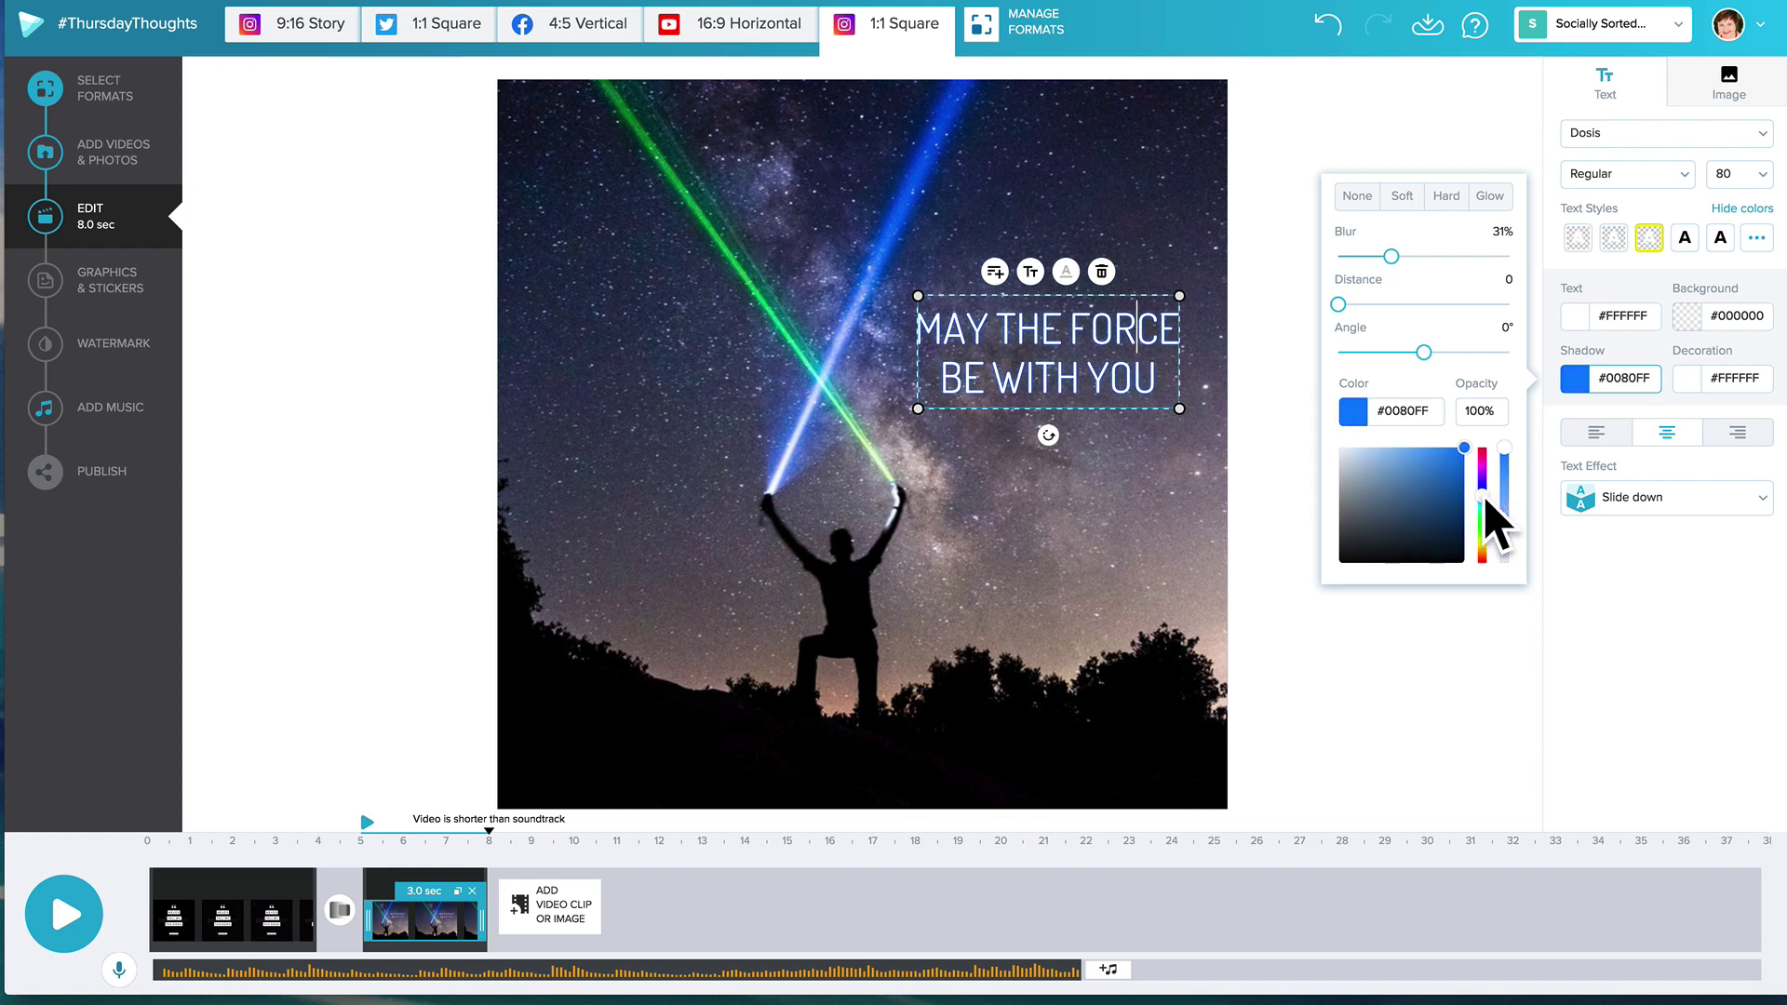
drag(1483, 500, 1476, 467)
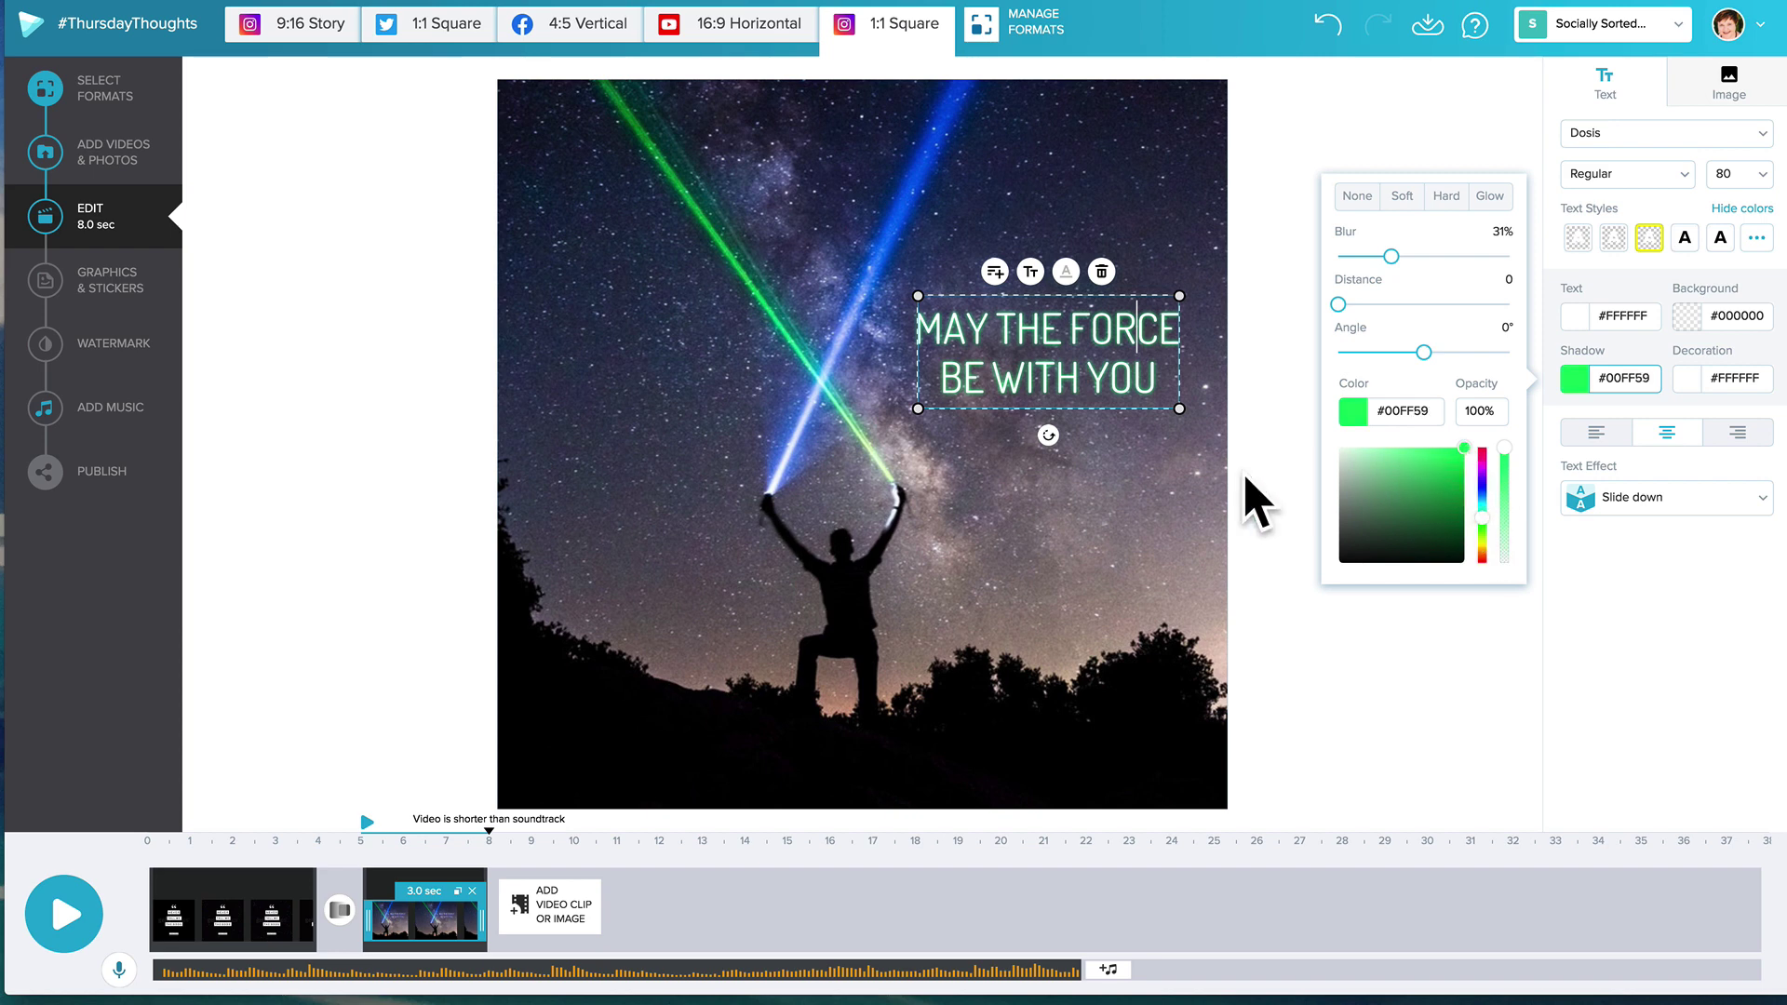
click(1228, 497)
click(1185, 180)
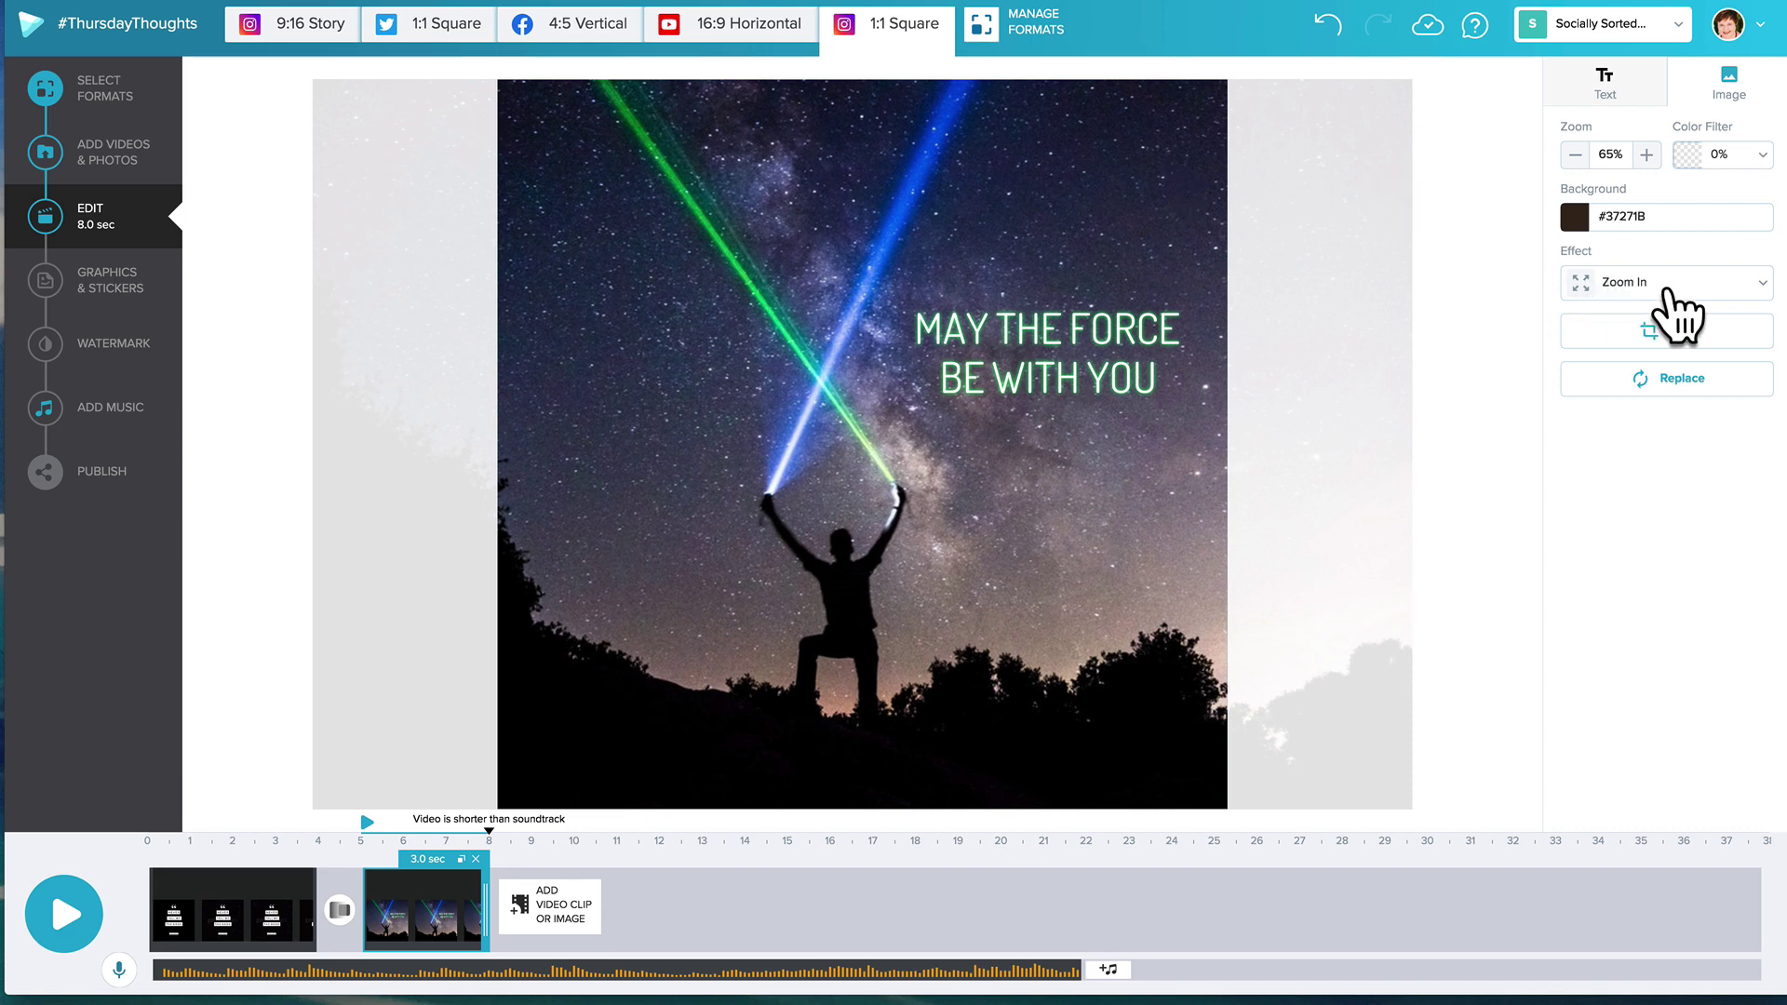
Step: Try the Zoom Out effect on the lightsaber image and settle on Pan Left
click(1673, 285)
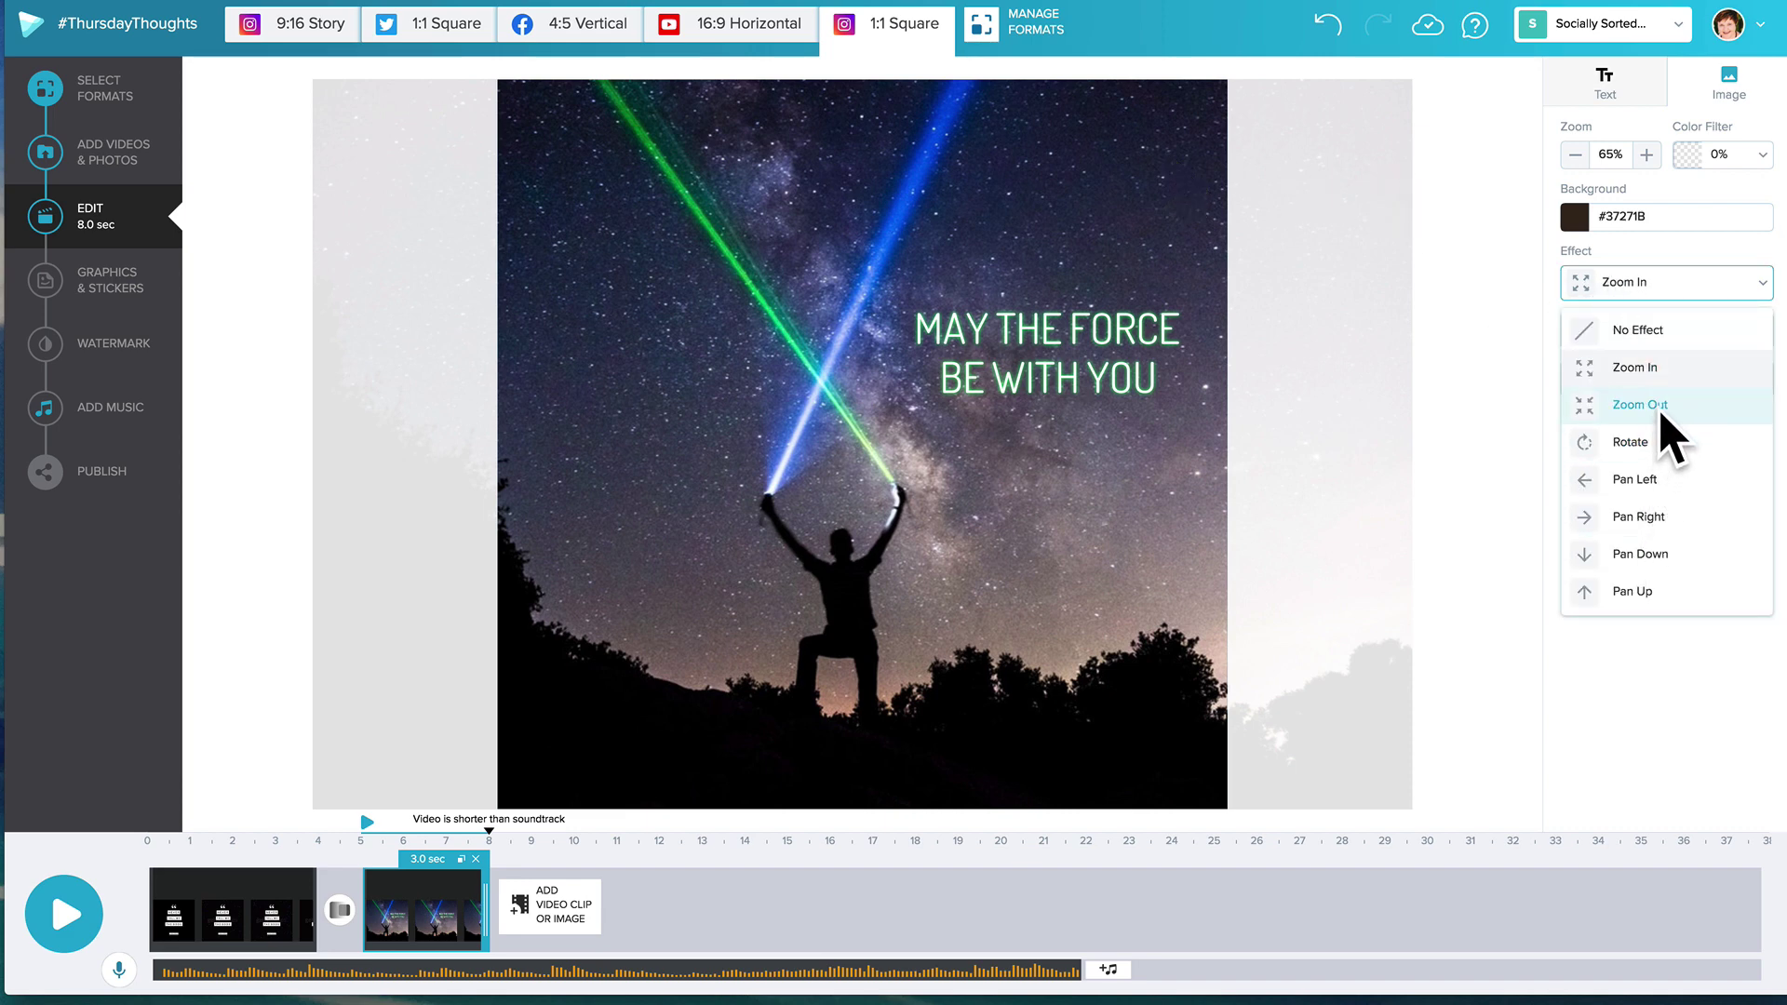
click(1662, 416)
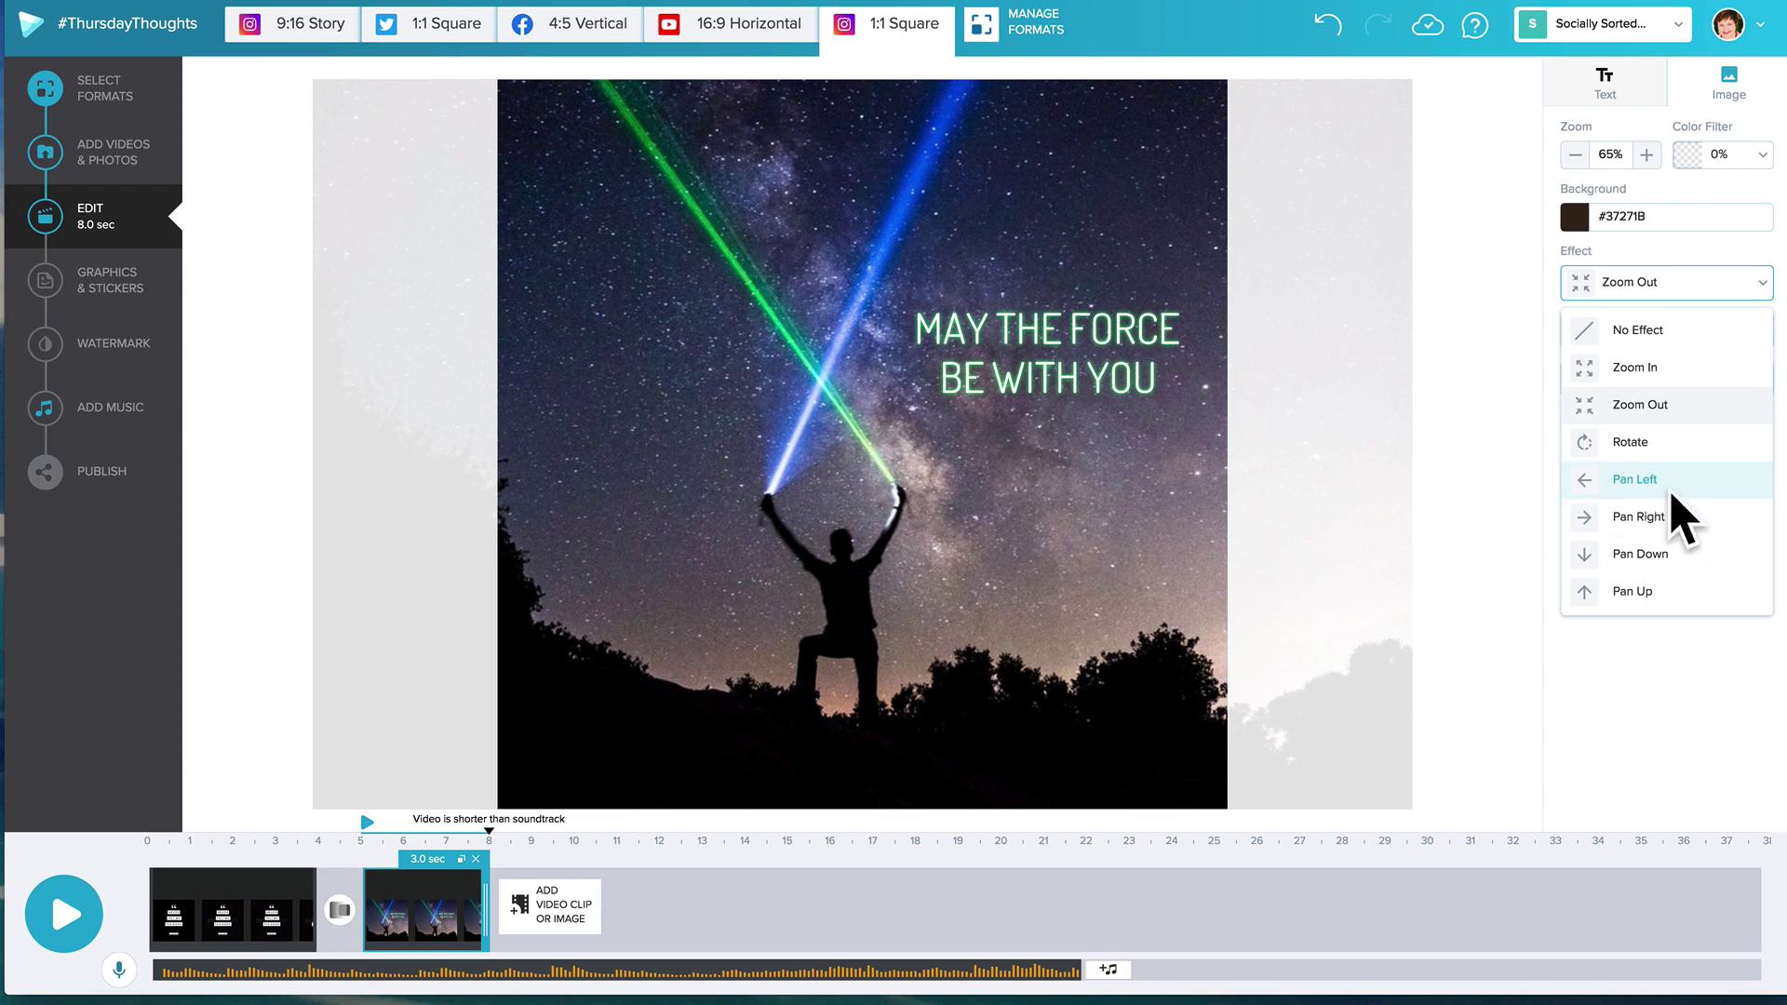
click(1653, 487)
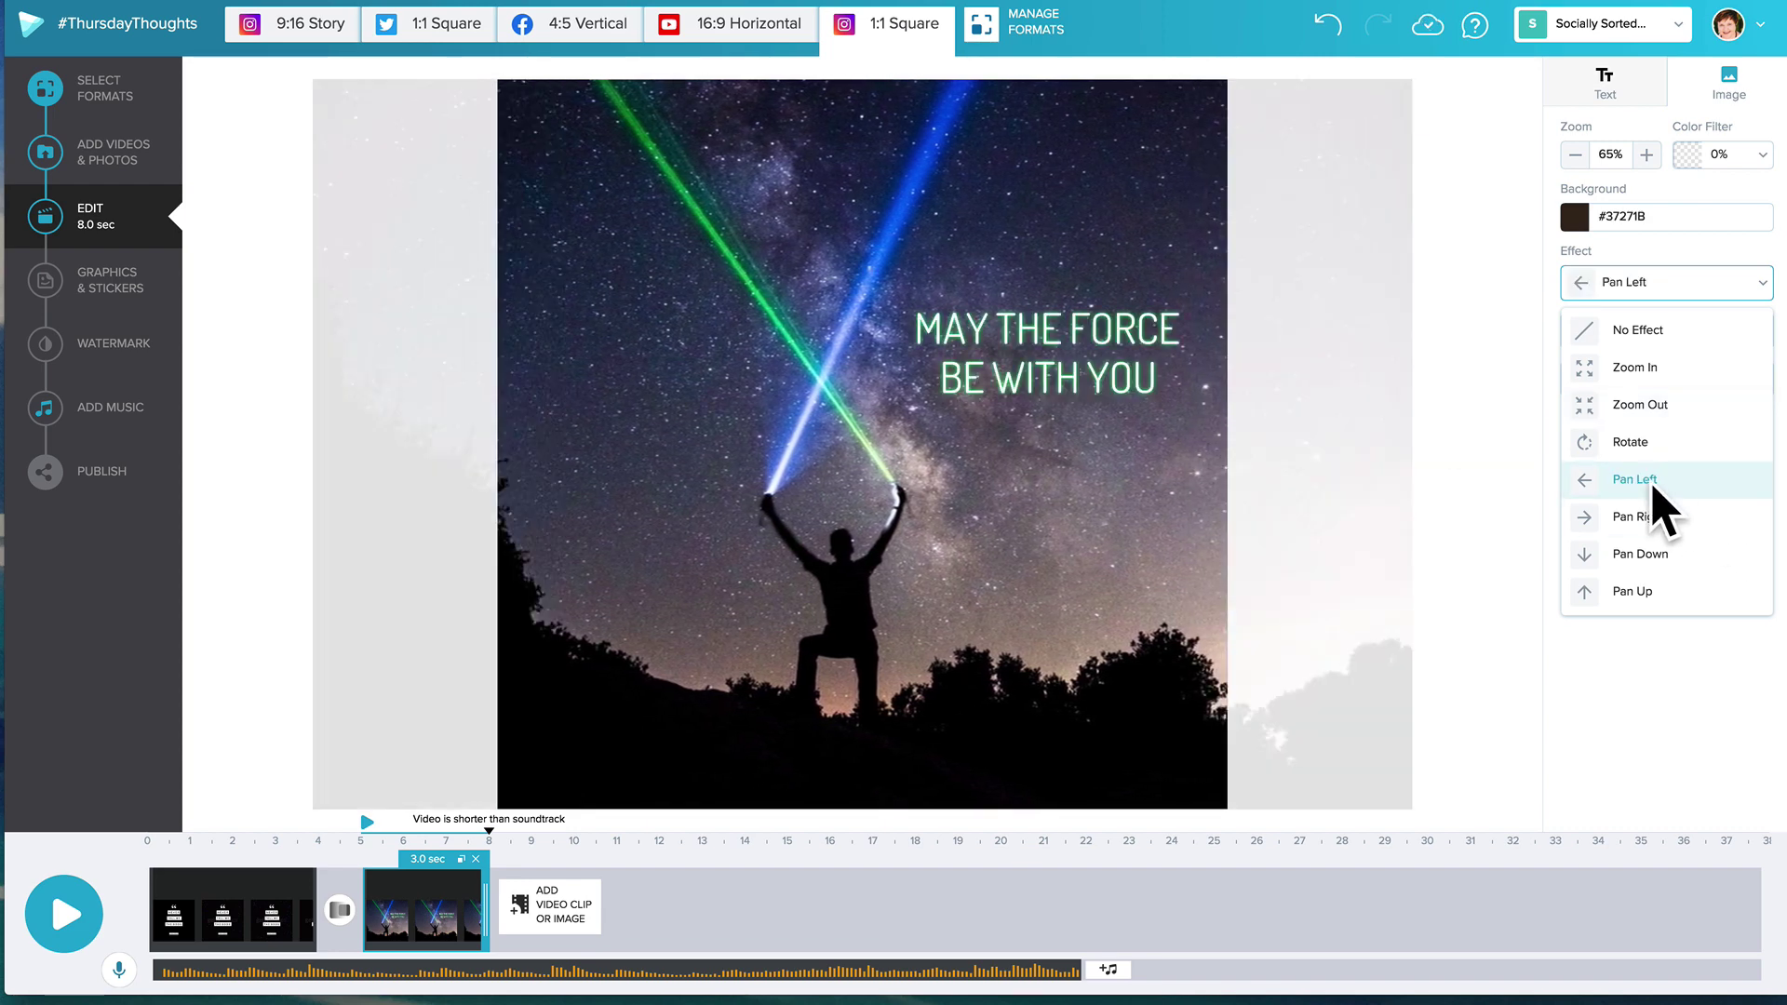
click(1133, 344)
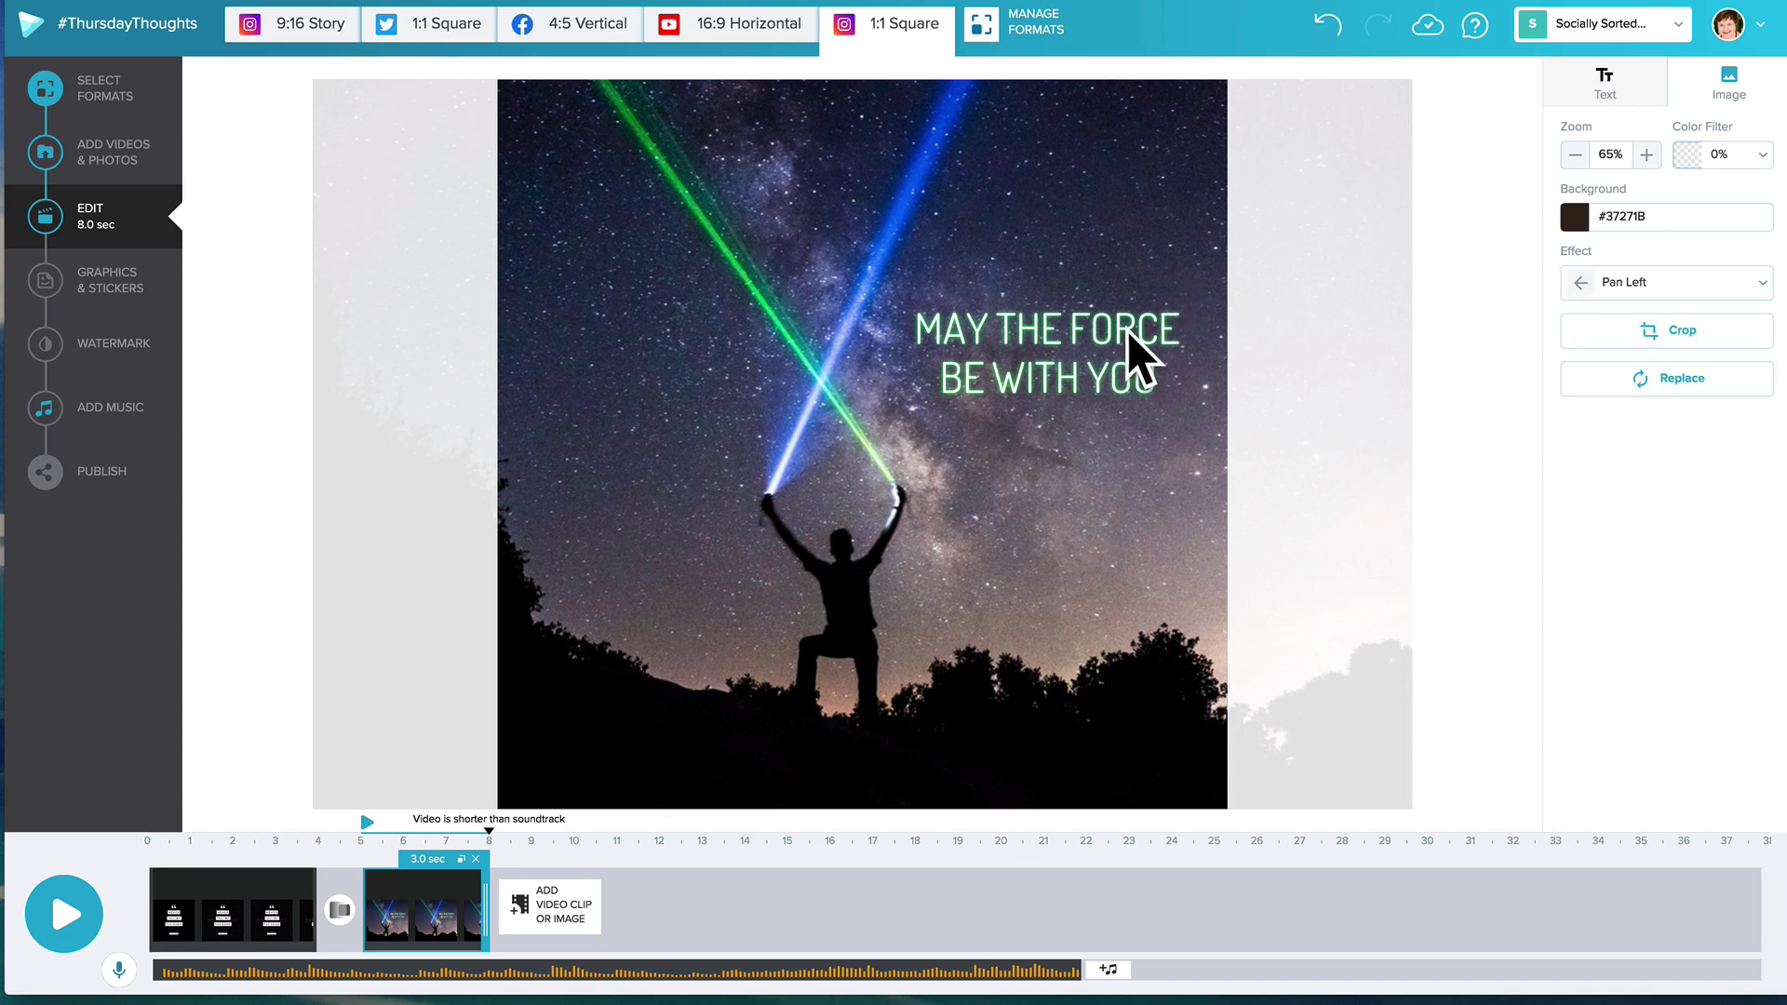
Step: Try the Frame, Simple appear and Swipe from right effects on the MAY THE FORCE BE WITH YOU text and settle on Zoom in
click(1134, 345)
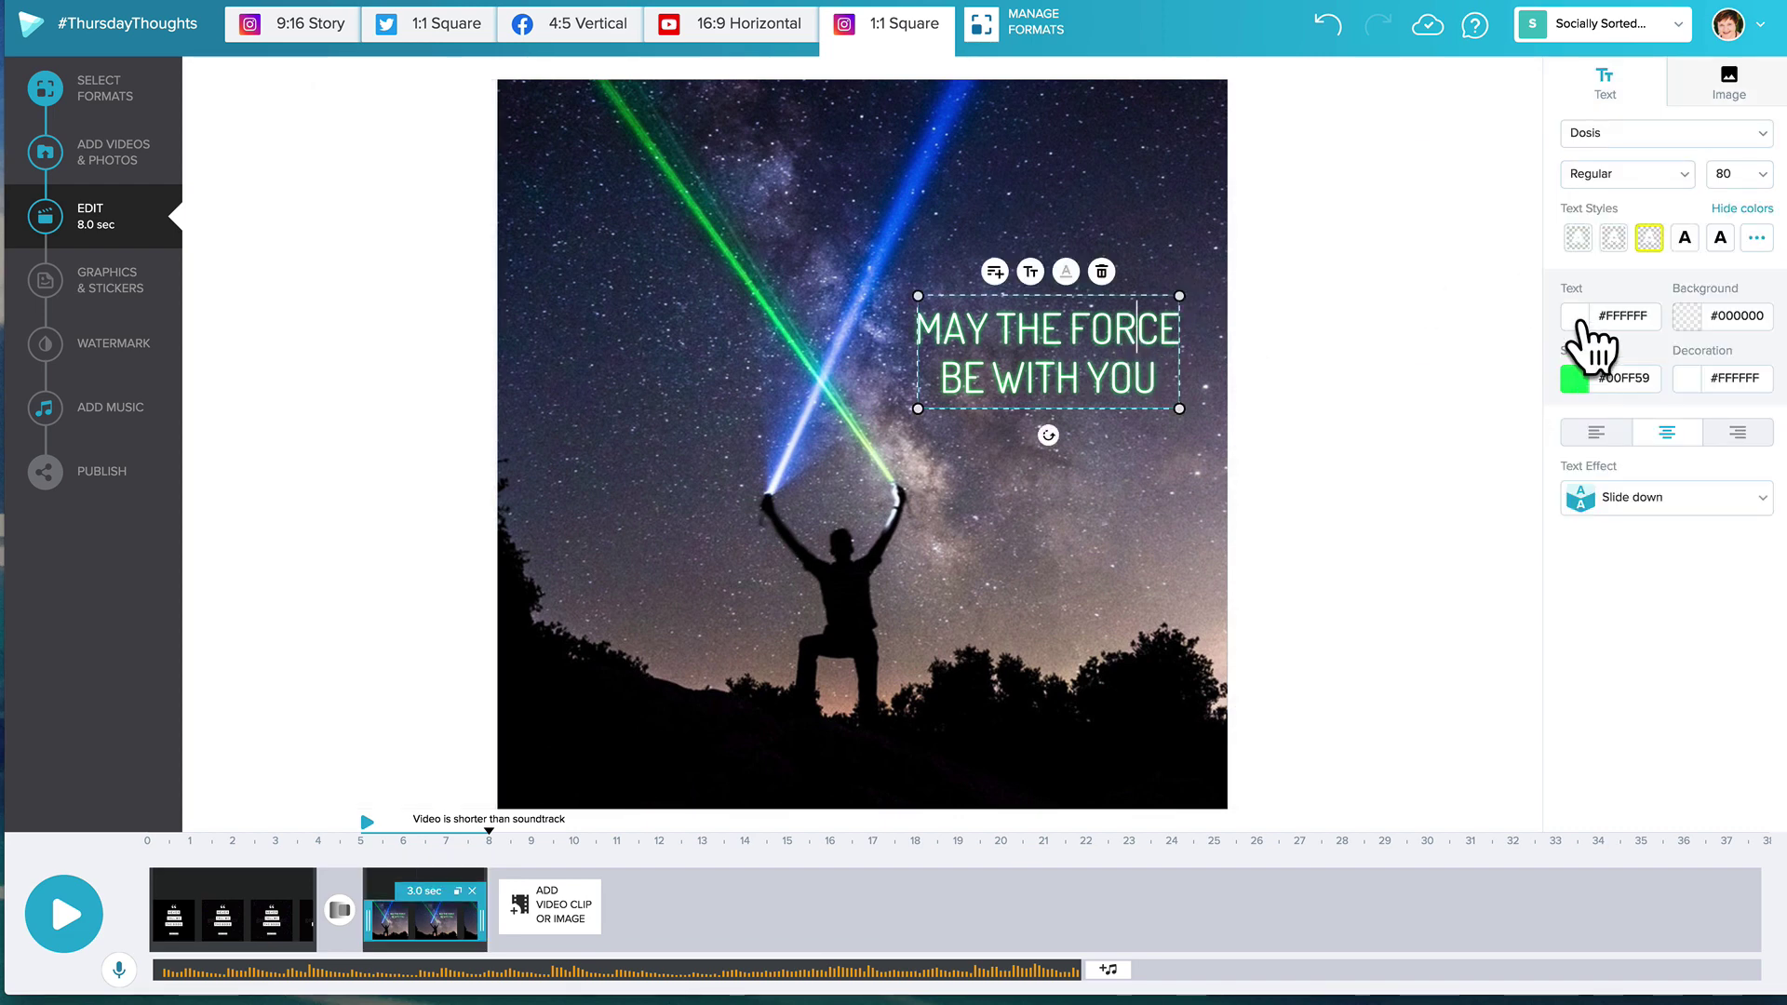
click(1690, 503)
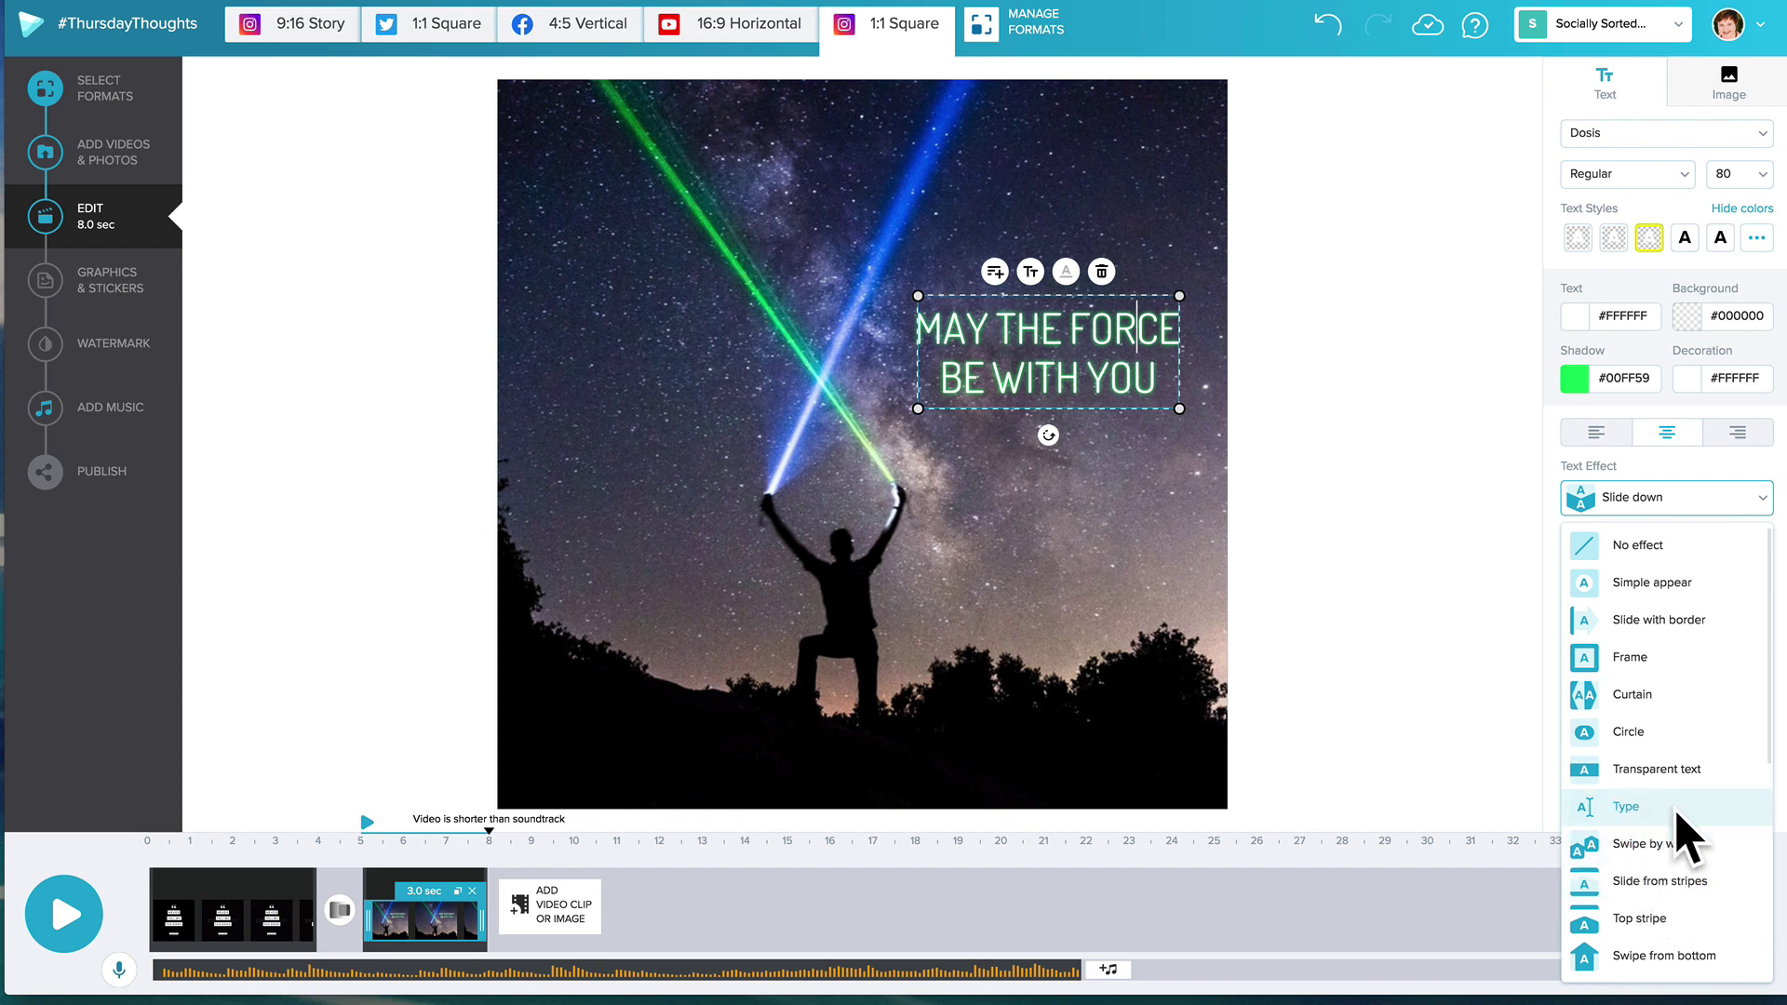
click(1657, 659)
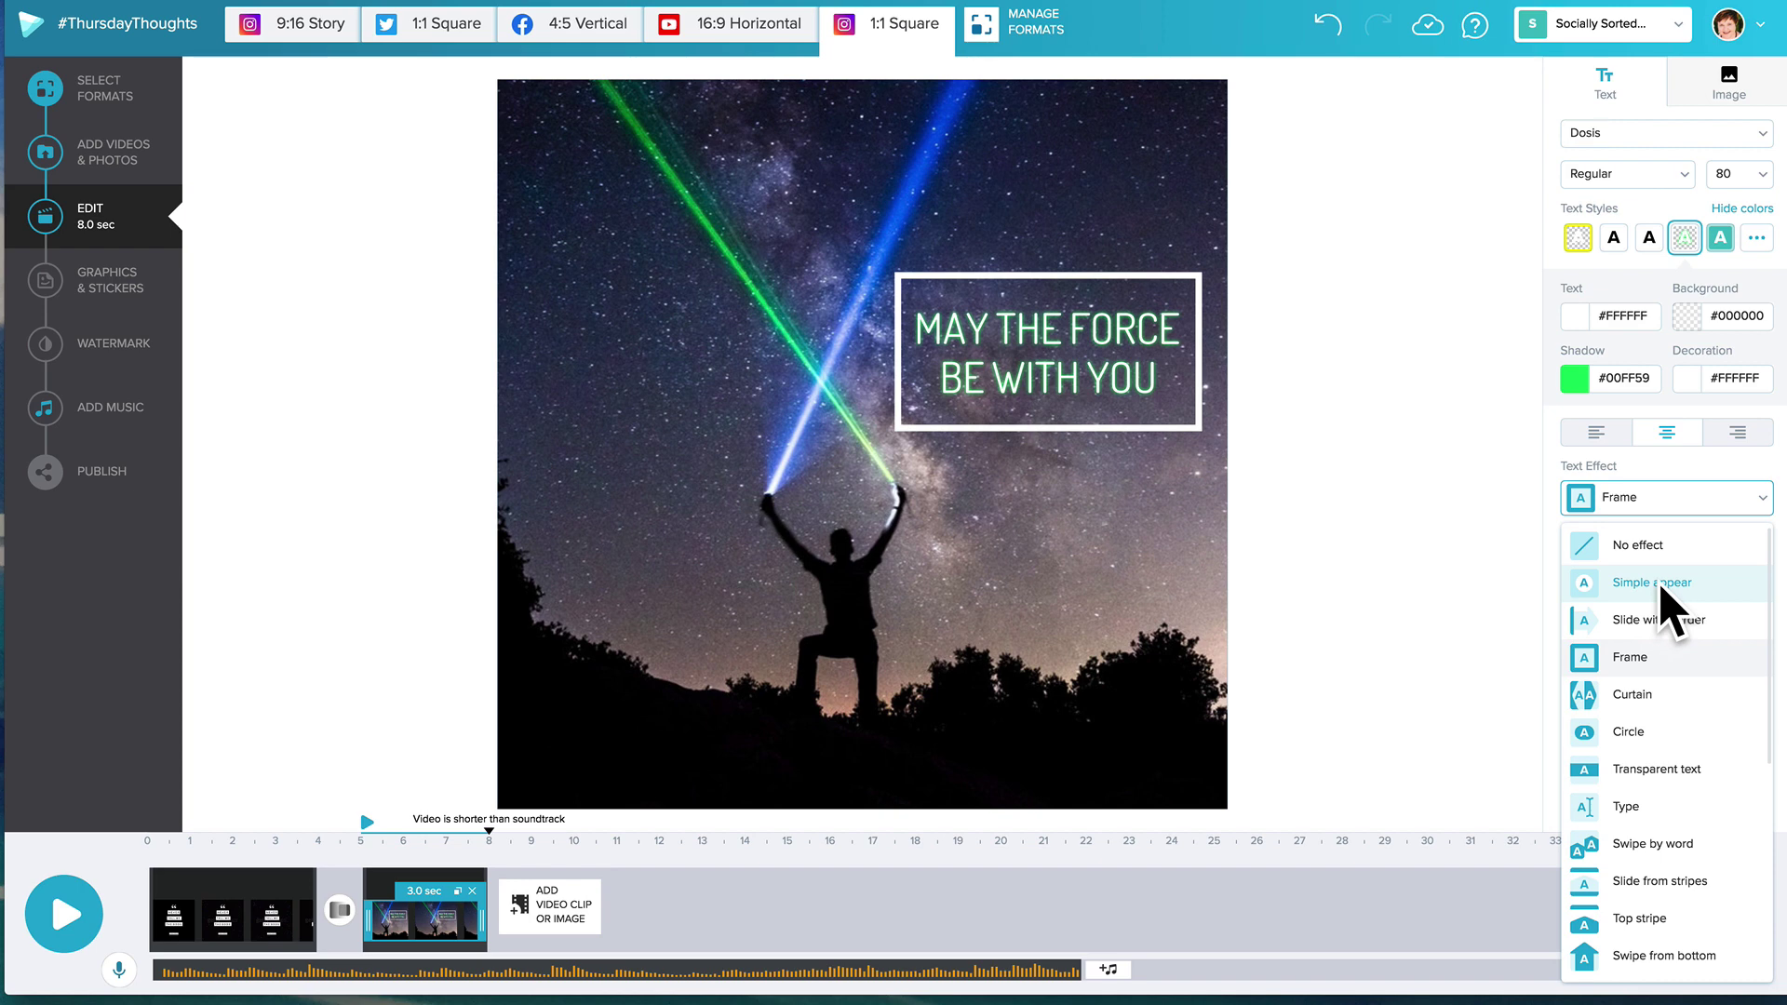
click(1664, 607)
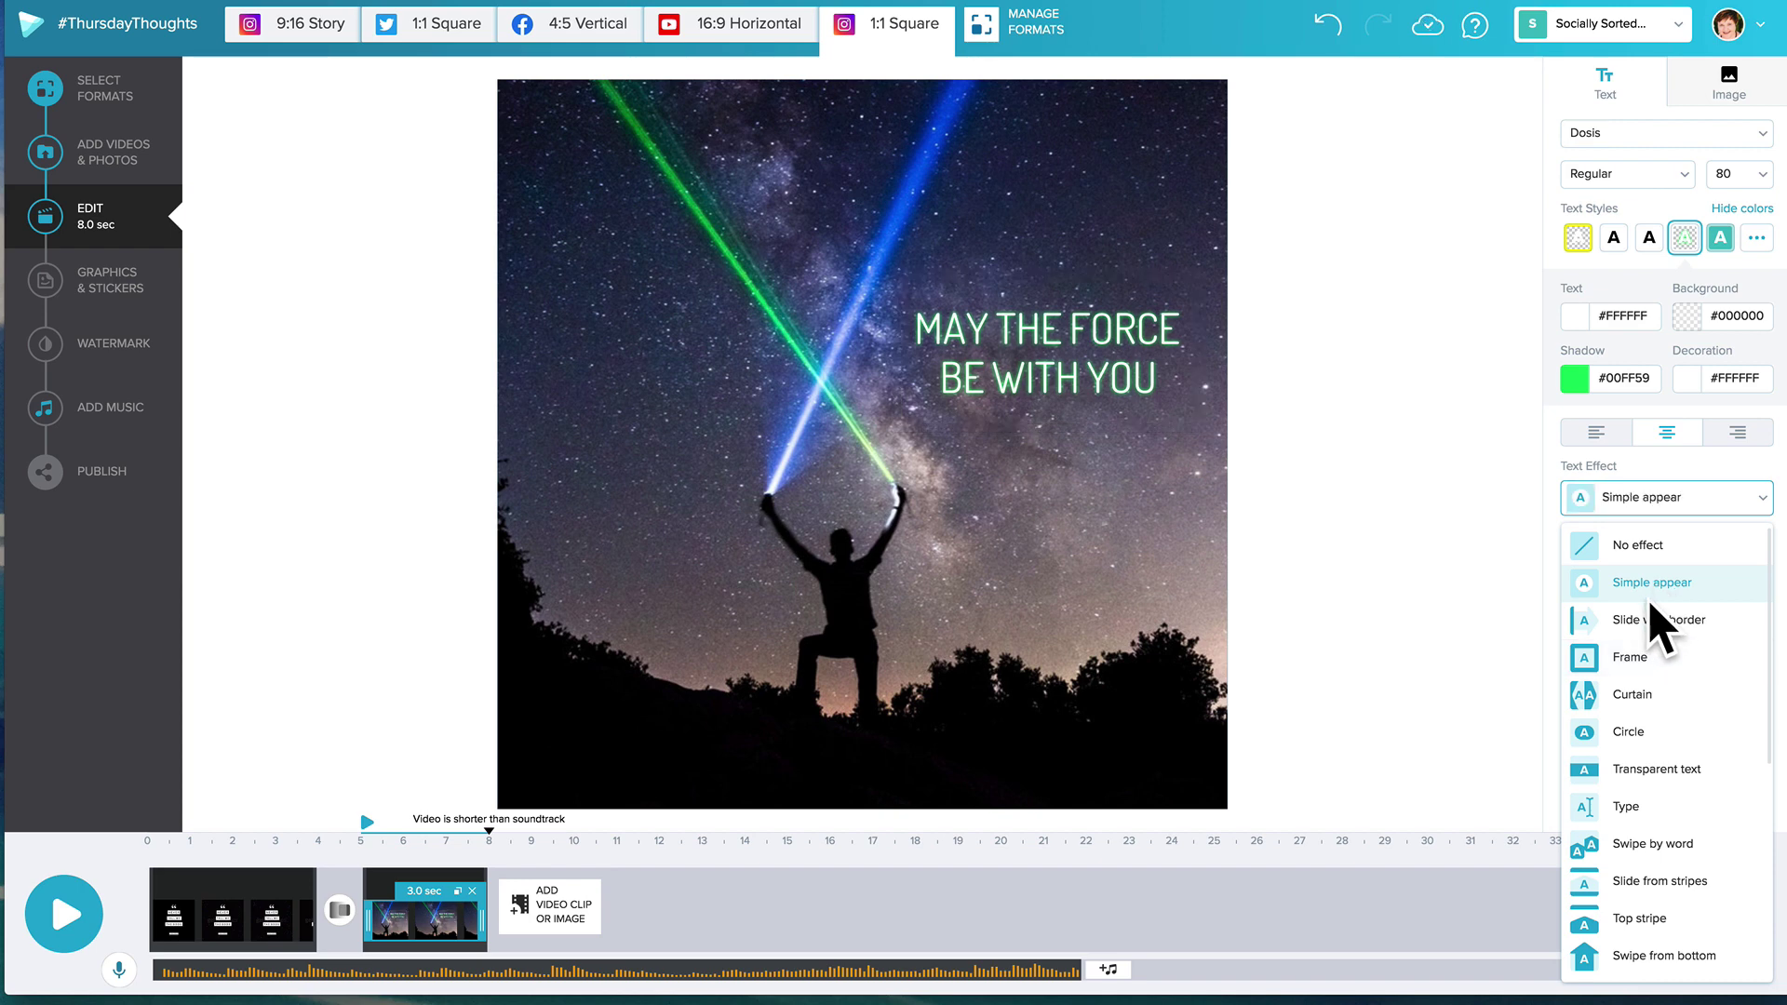
scroll(1644, 595, down, 3)
click(1683, 787)
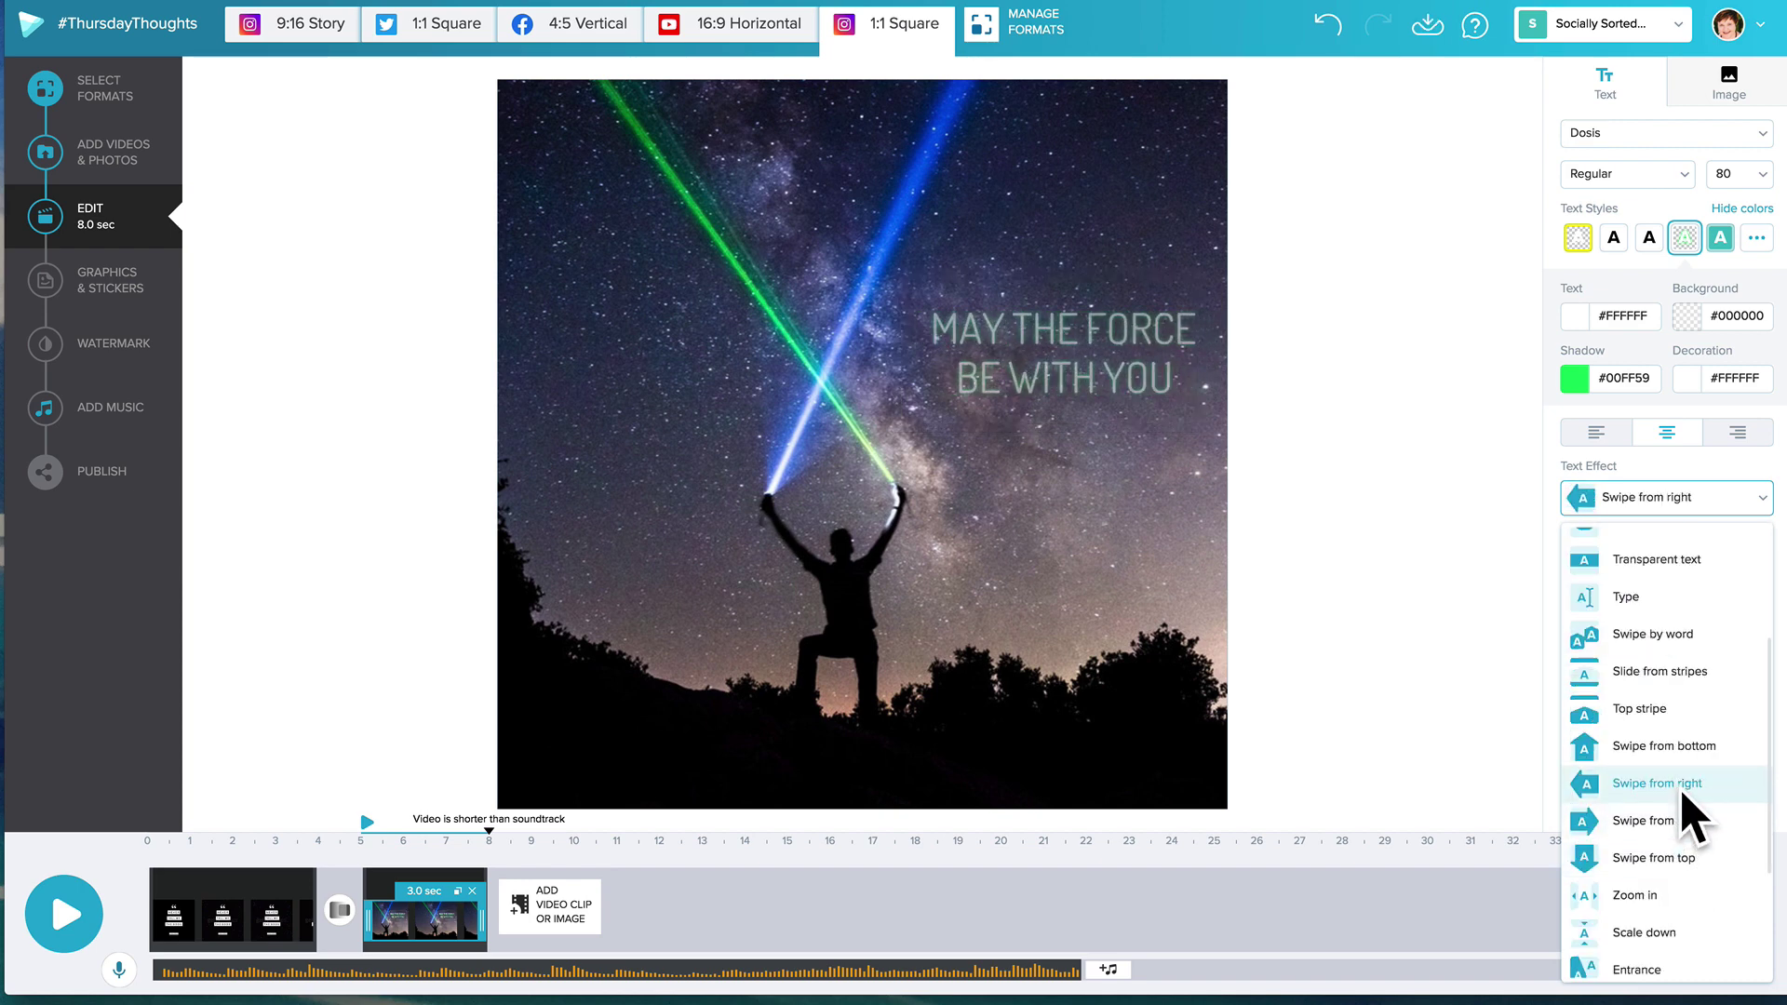
scroll(1667, 954, down, 2)
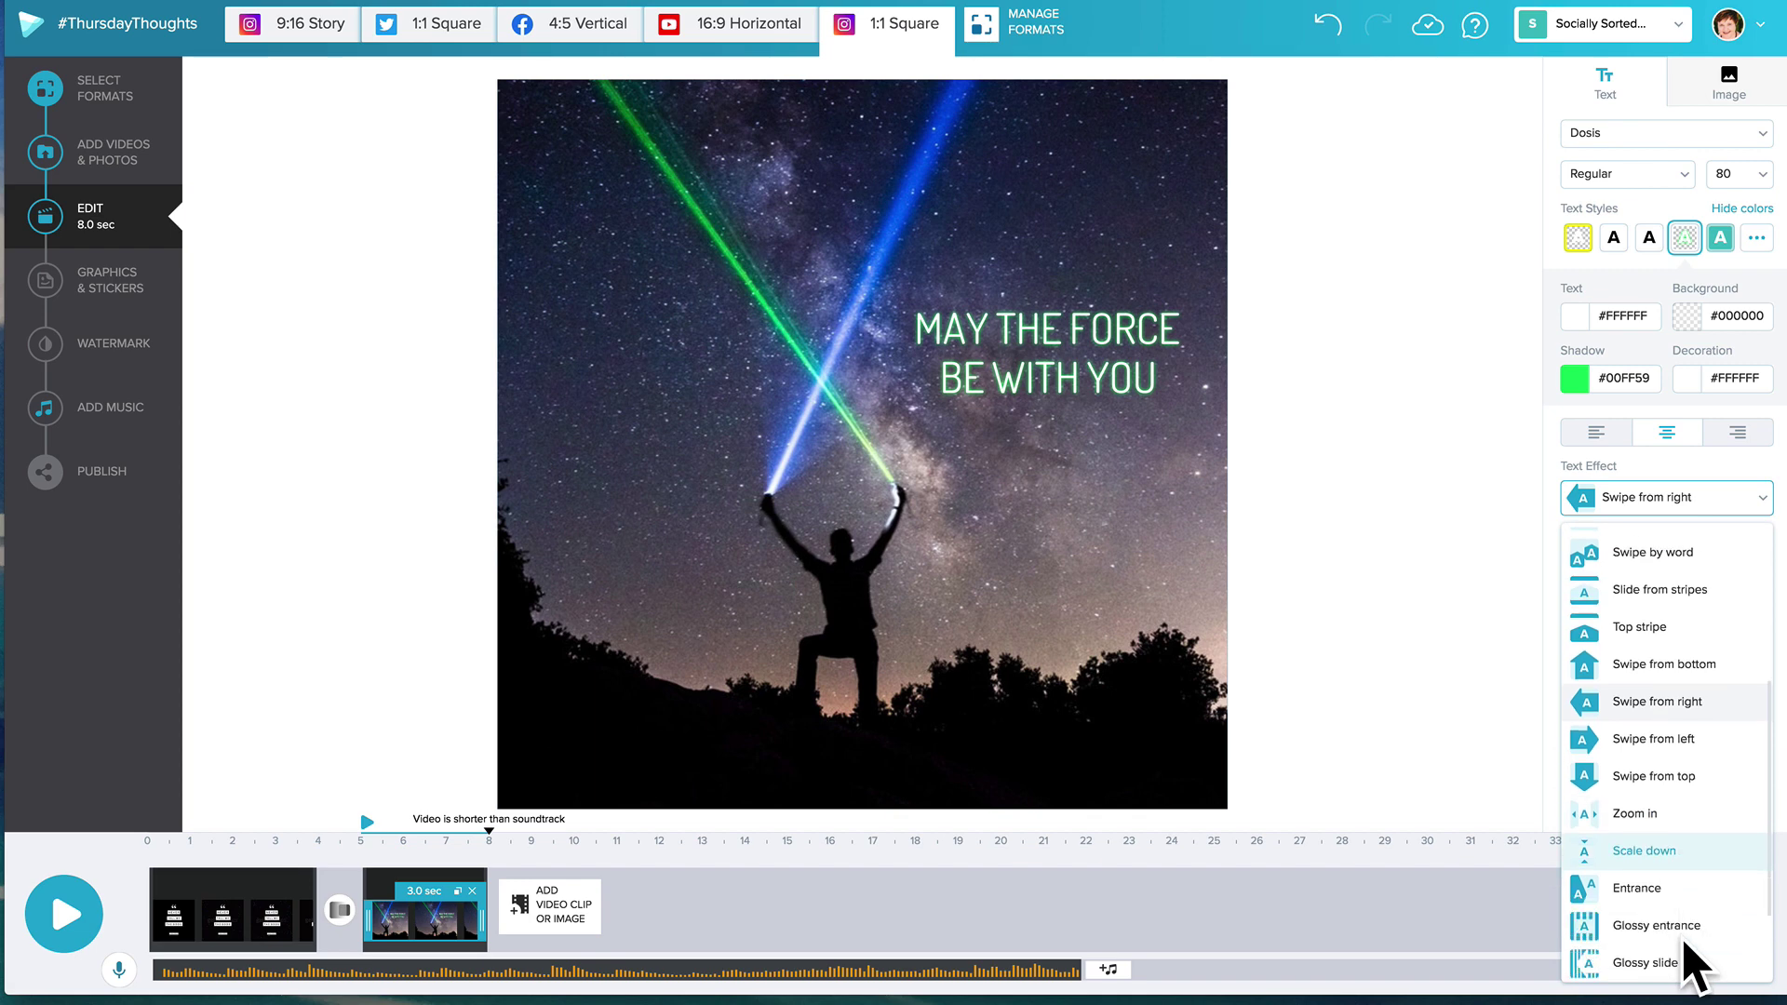
click(1660, 815)
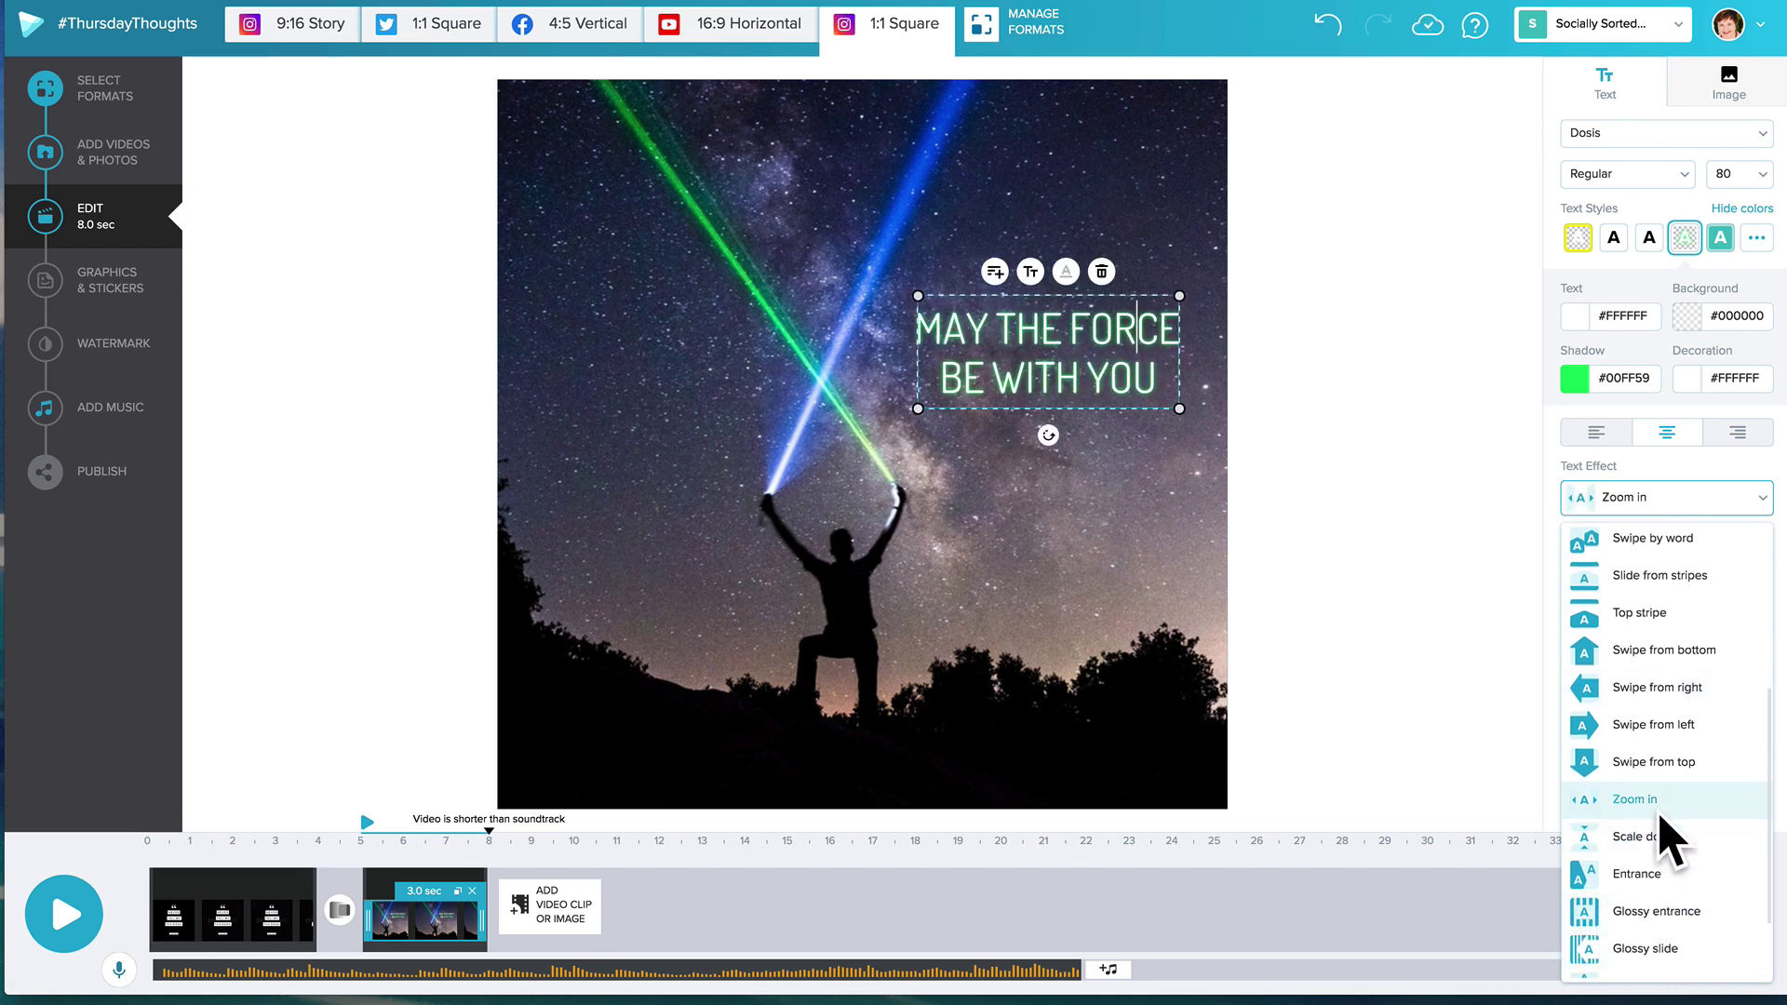
click(1484, 684)
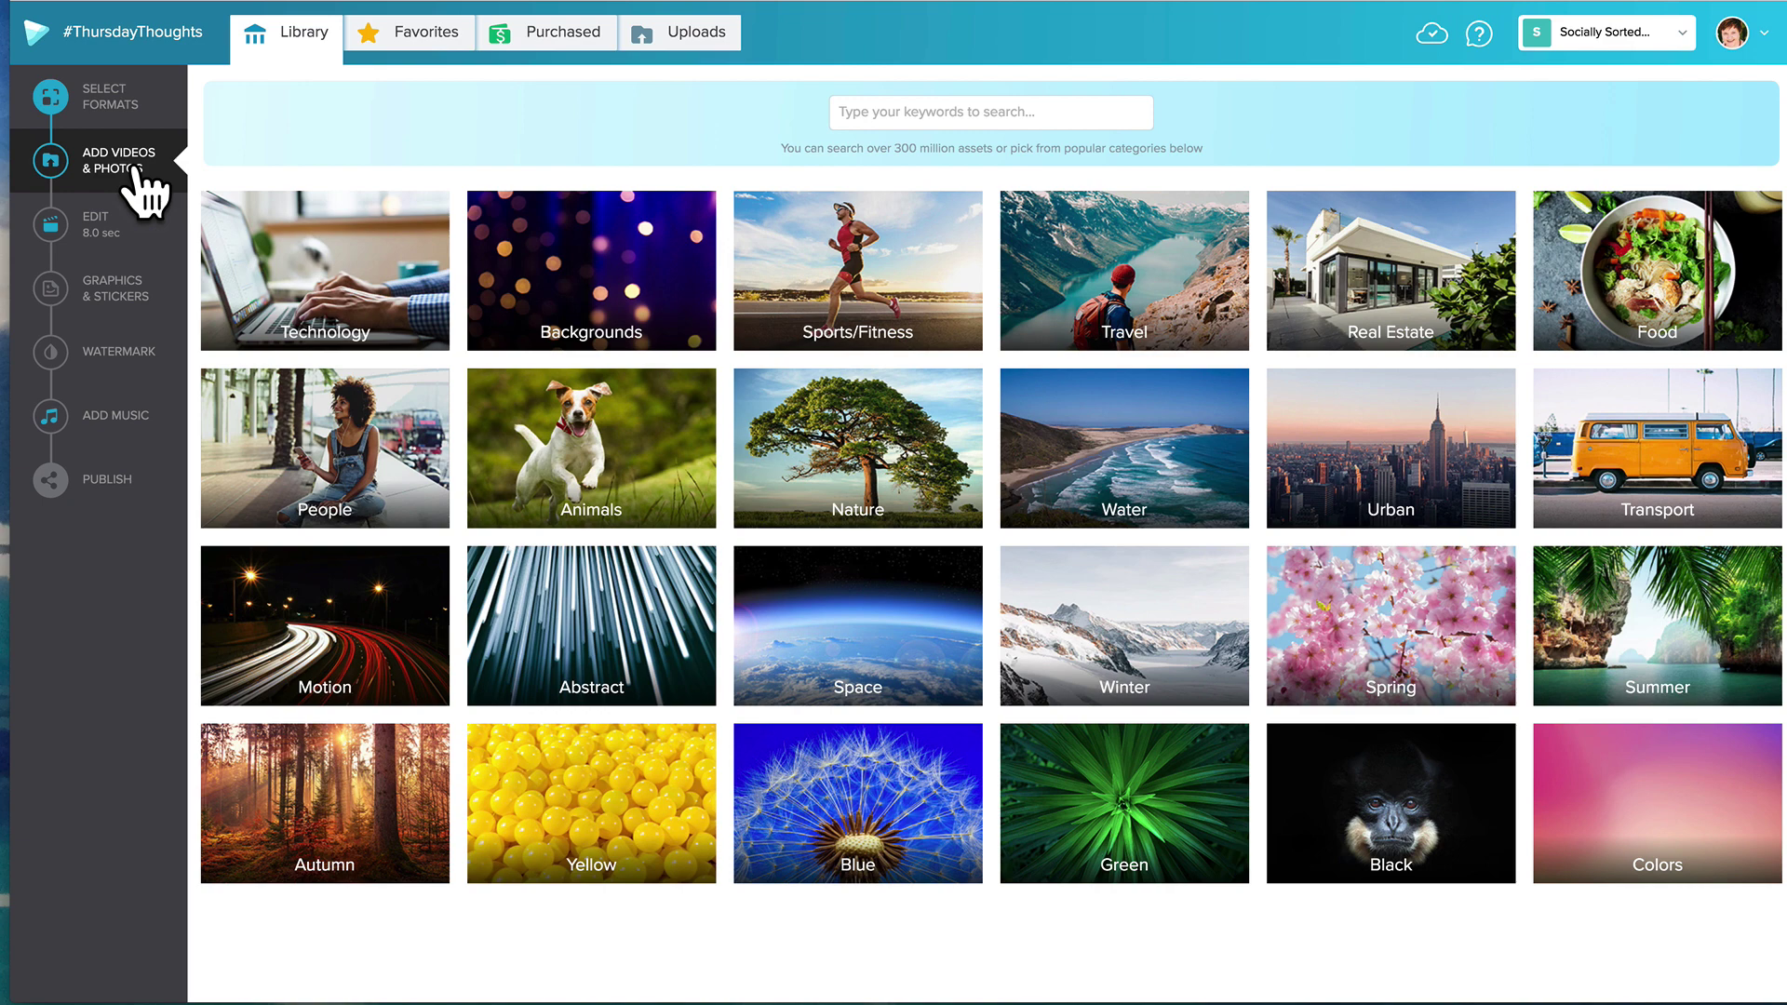
Step: Browse the library's Travel category, look at the media type filter choices and preview the video of the rocky cove
click(1129, 272)
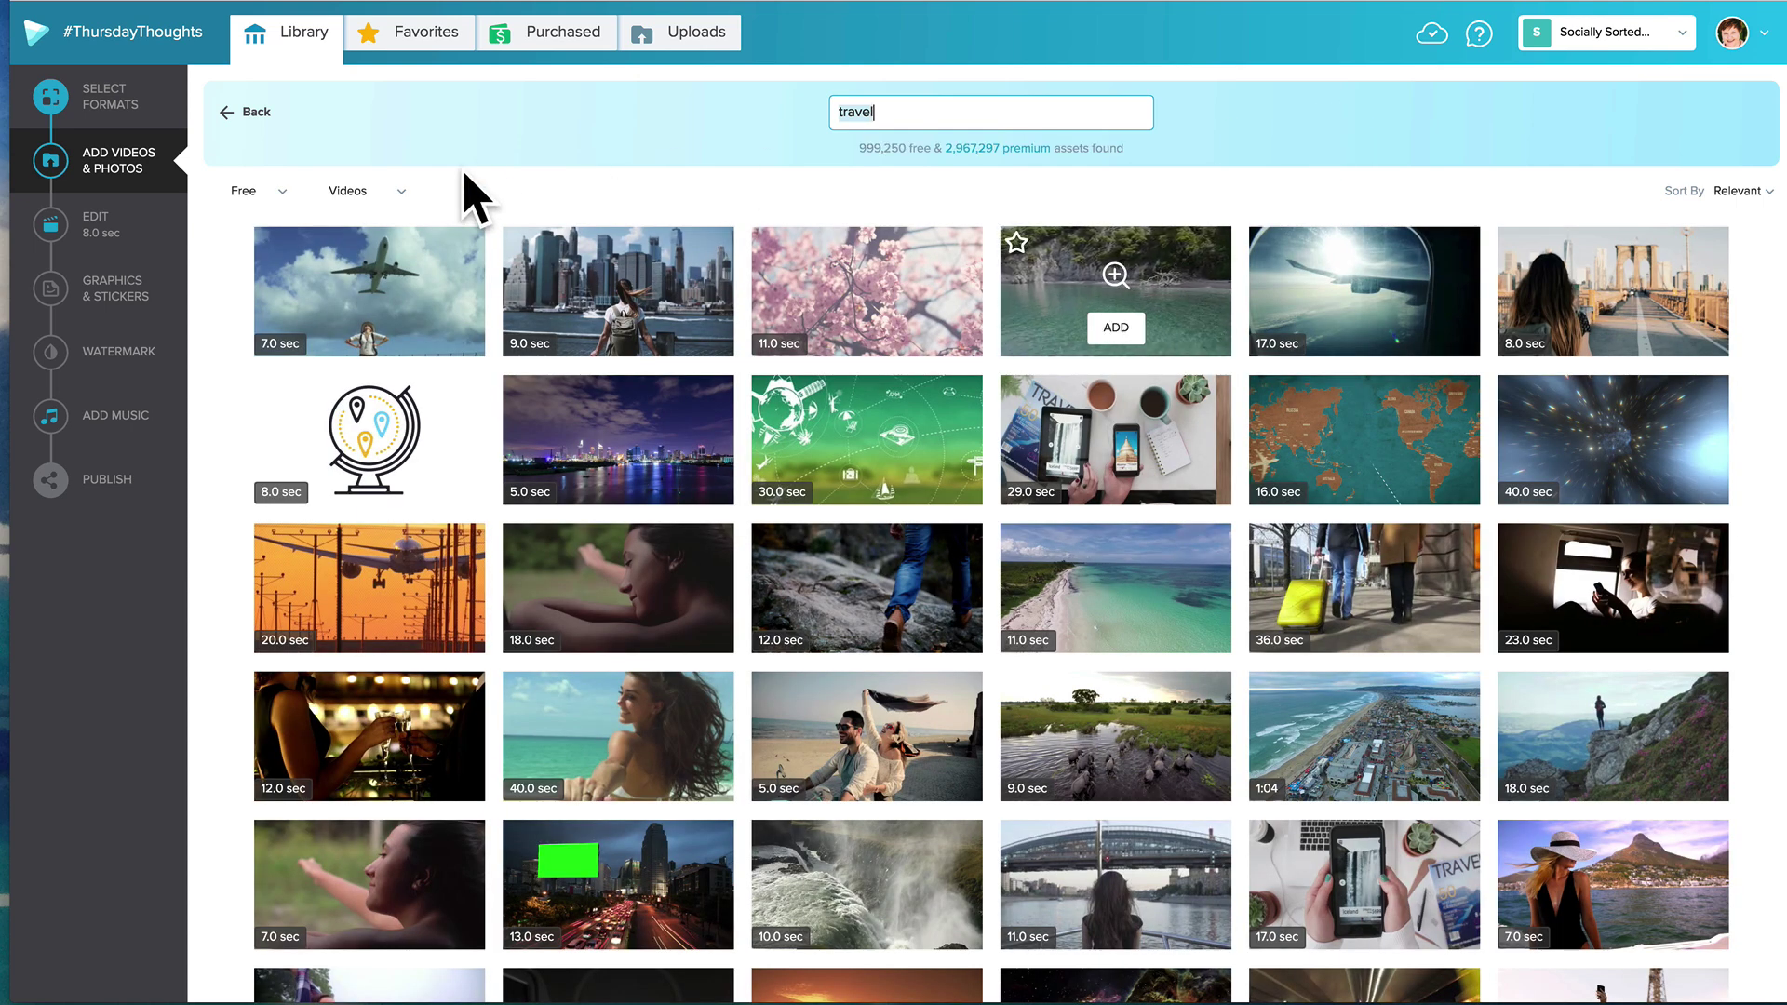
click(402, 191)
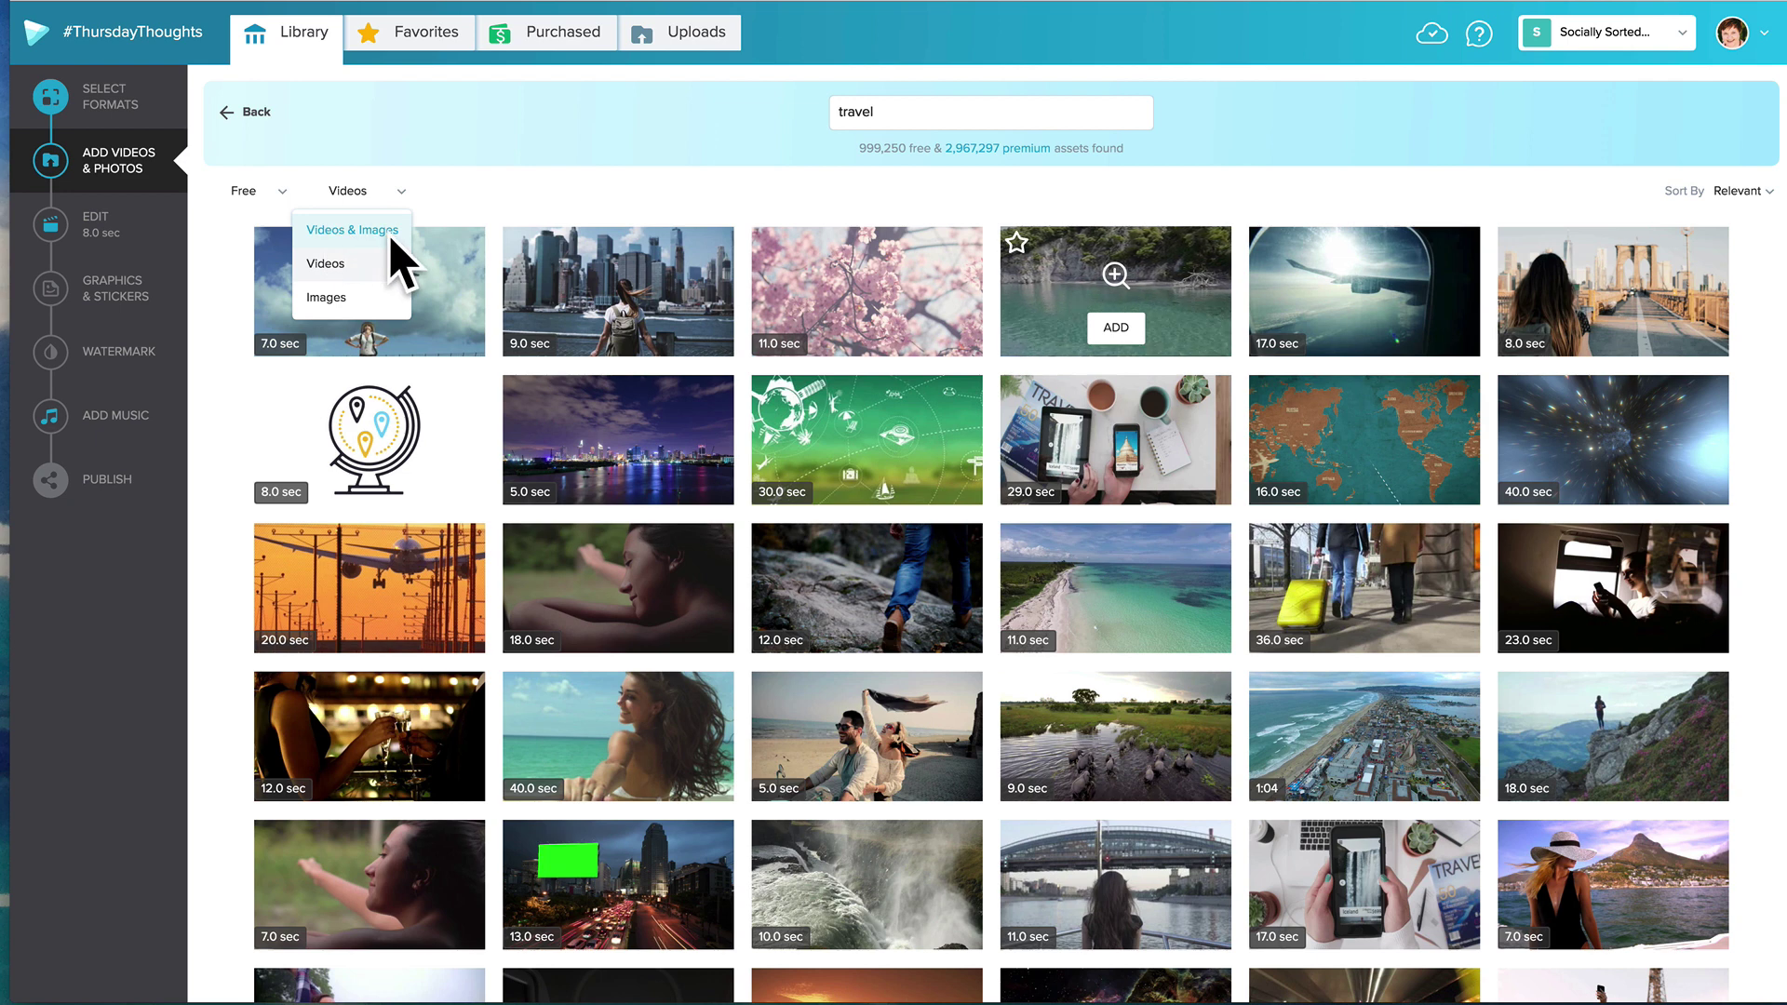
click(354, 288)
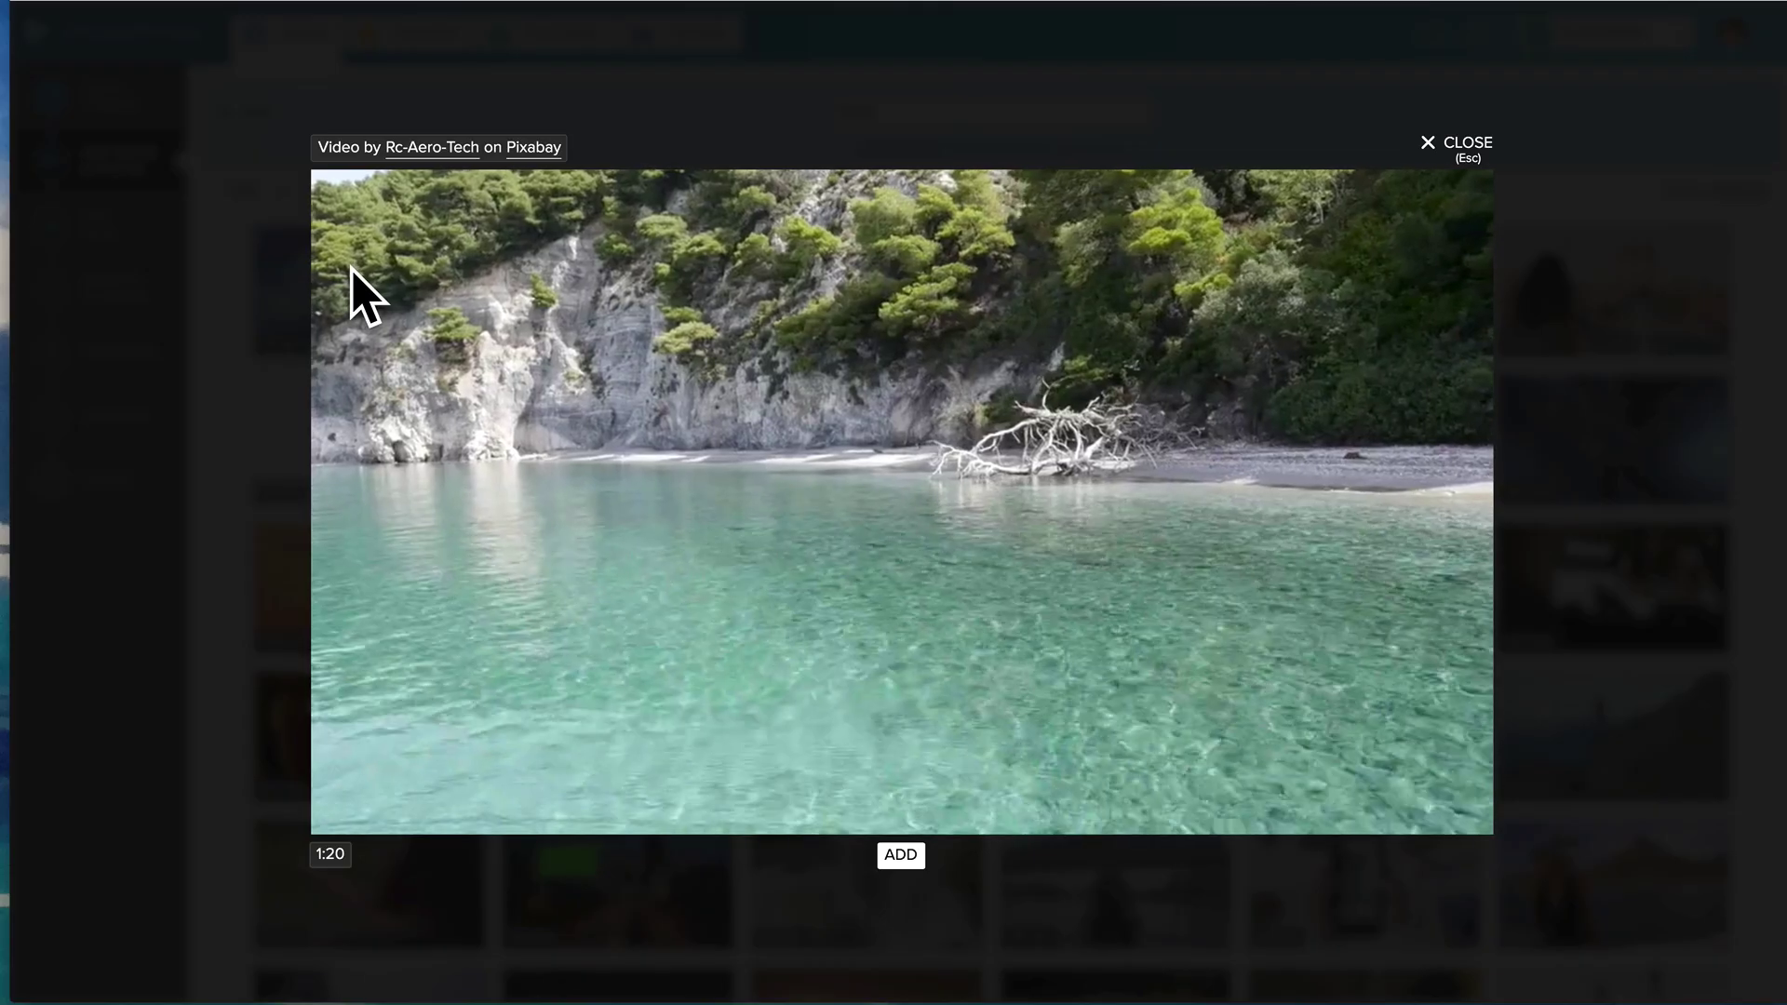
Step: Look at the price filter choices for the travel results and preview the video of the woman beside the airport fence
click(1438, 144)
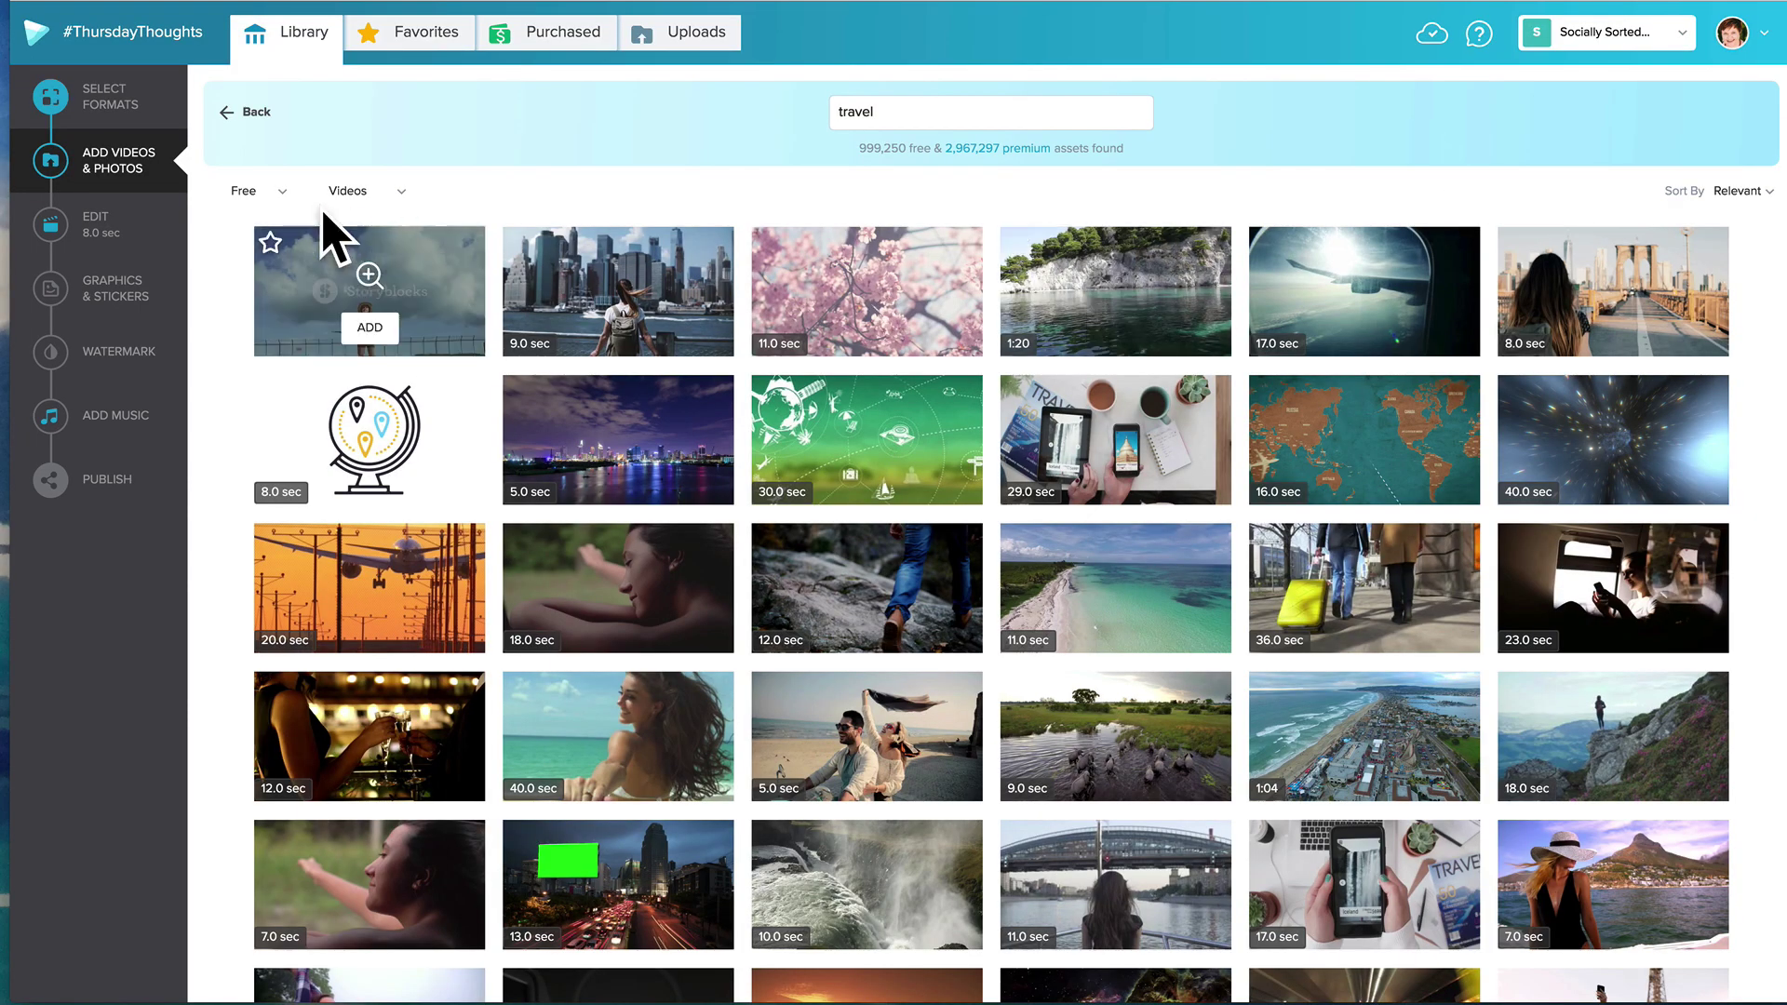
click(246, 192)
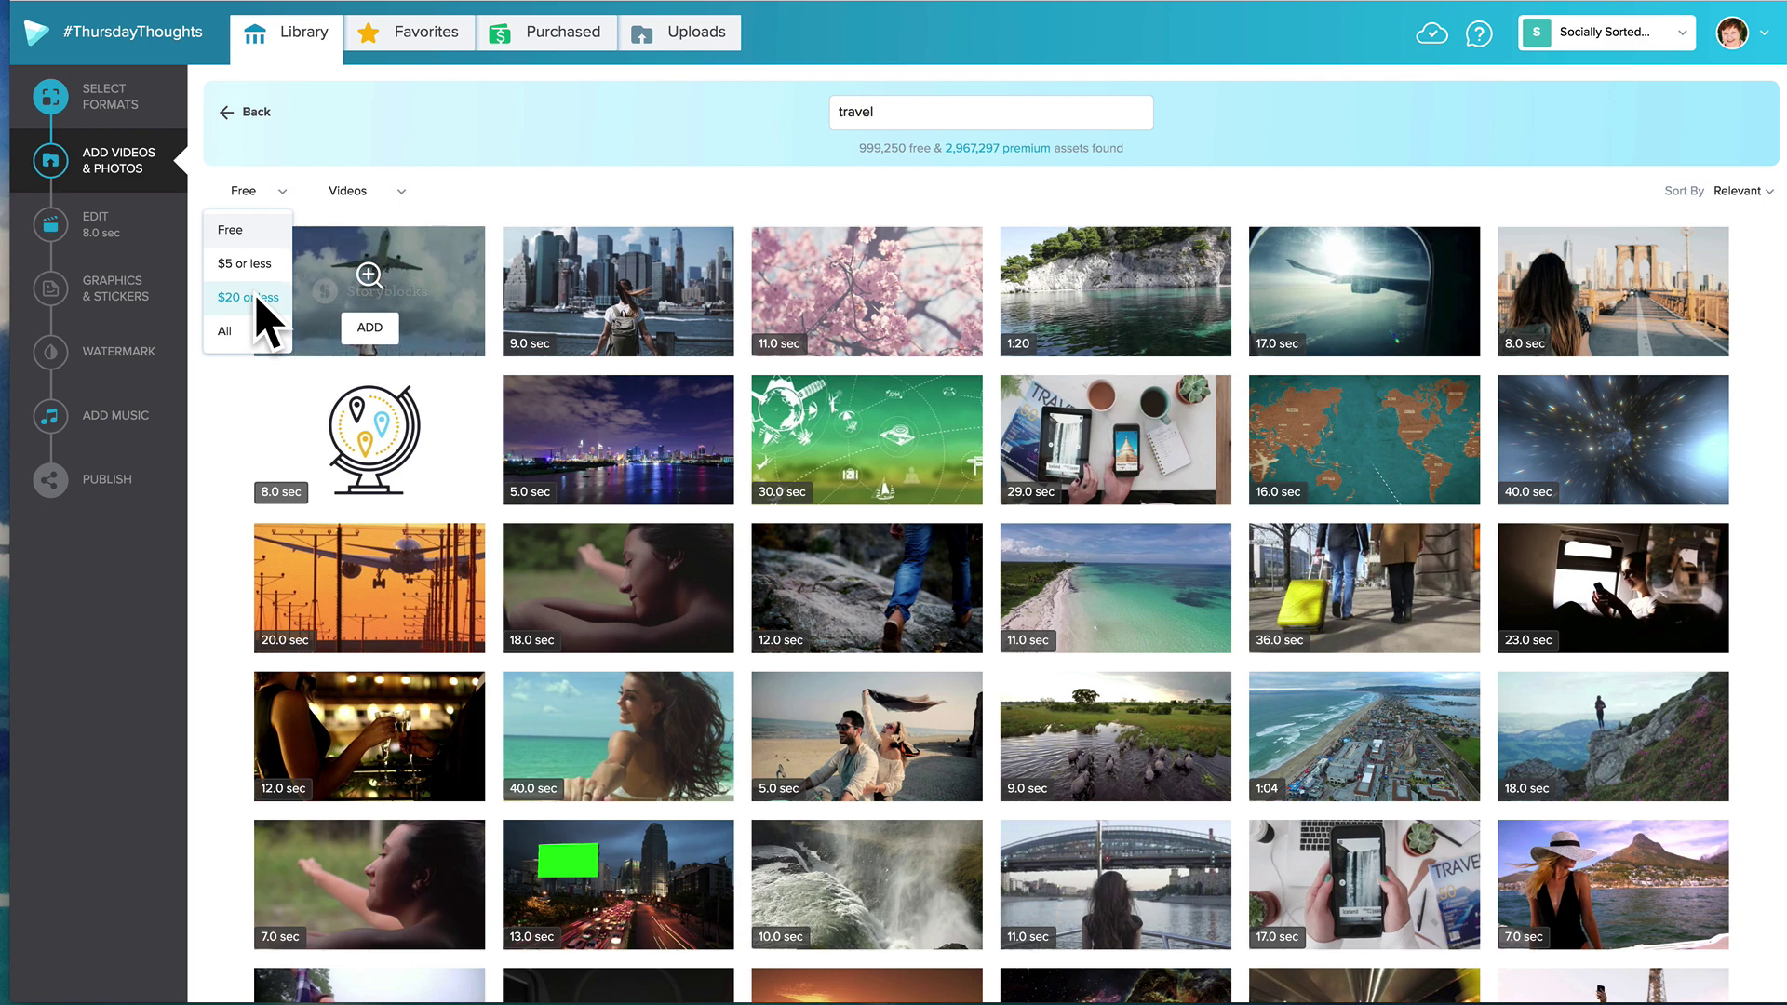
click(369, 275)
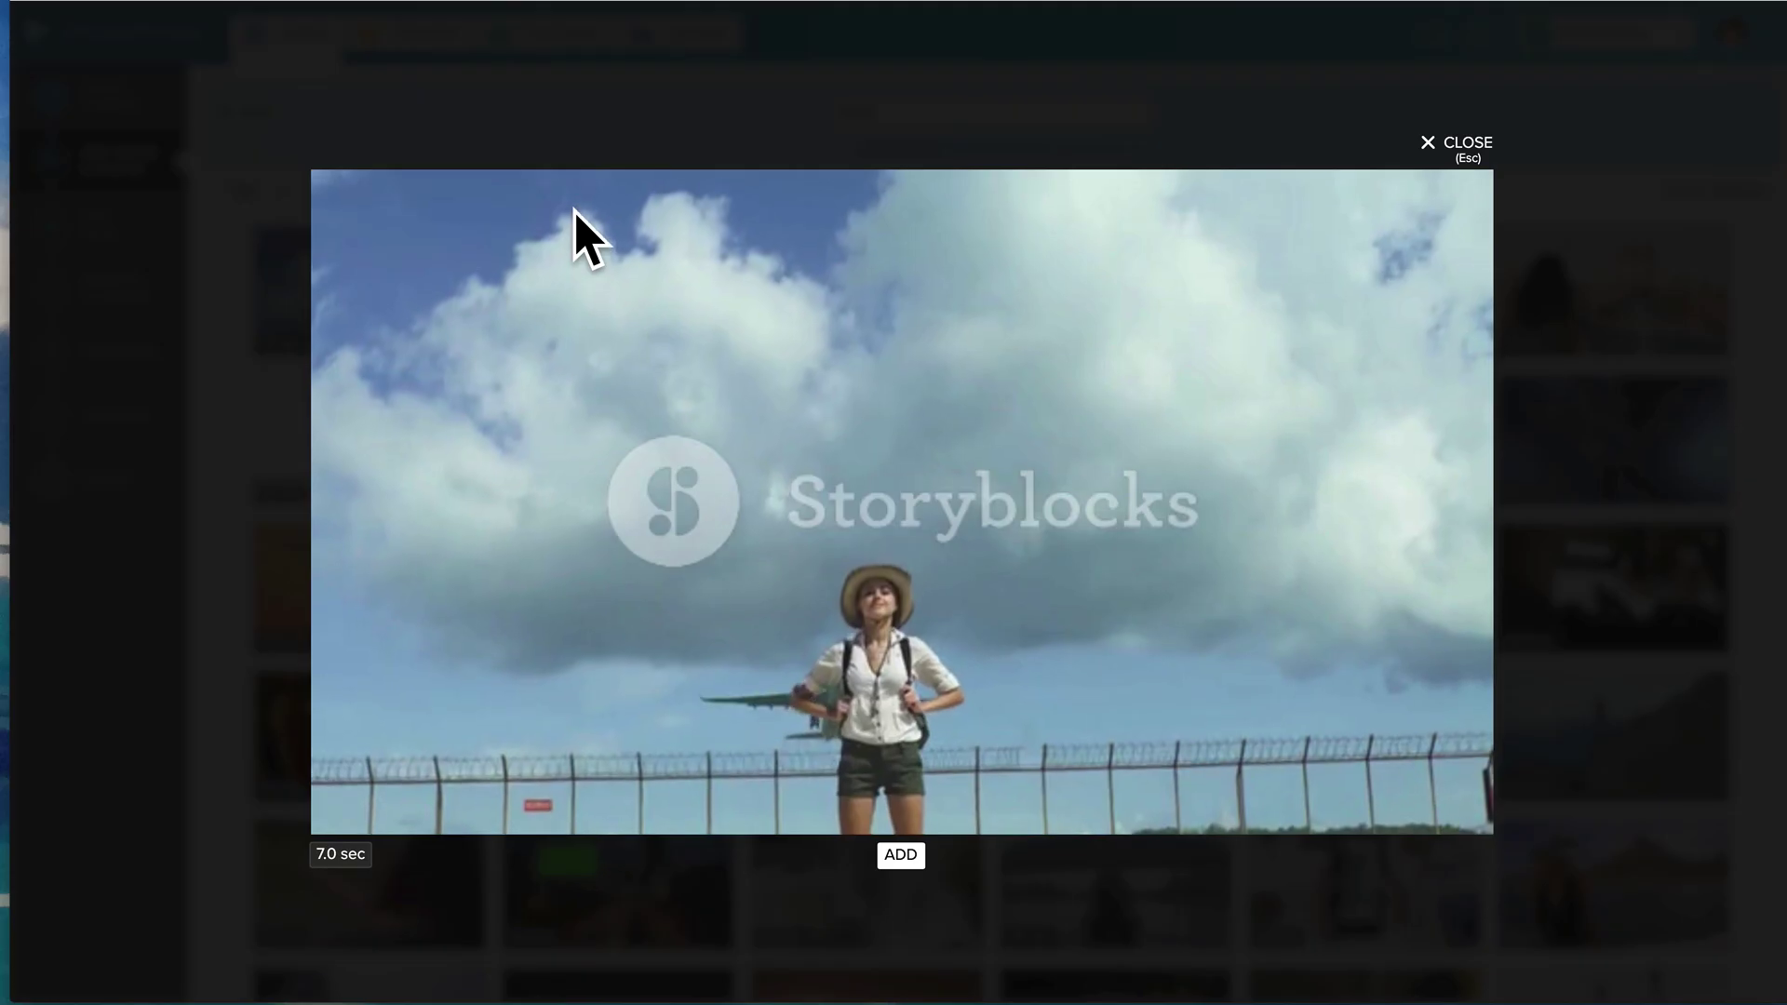
click(1478, 144)
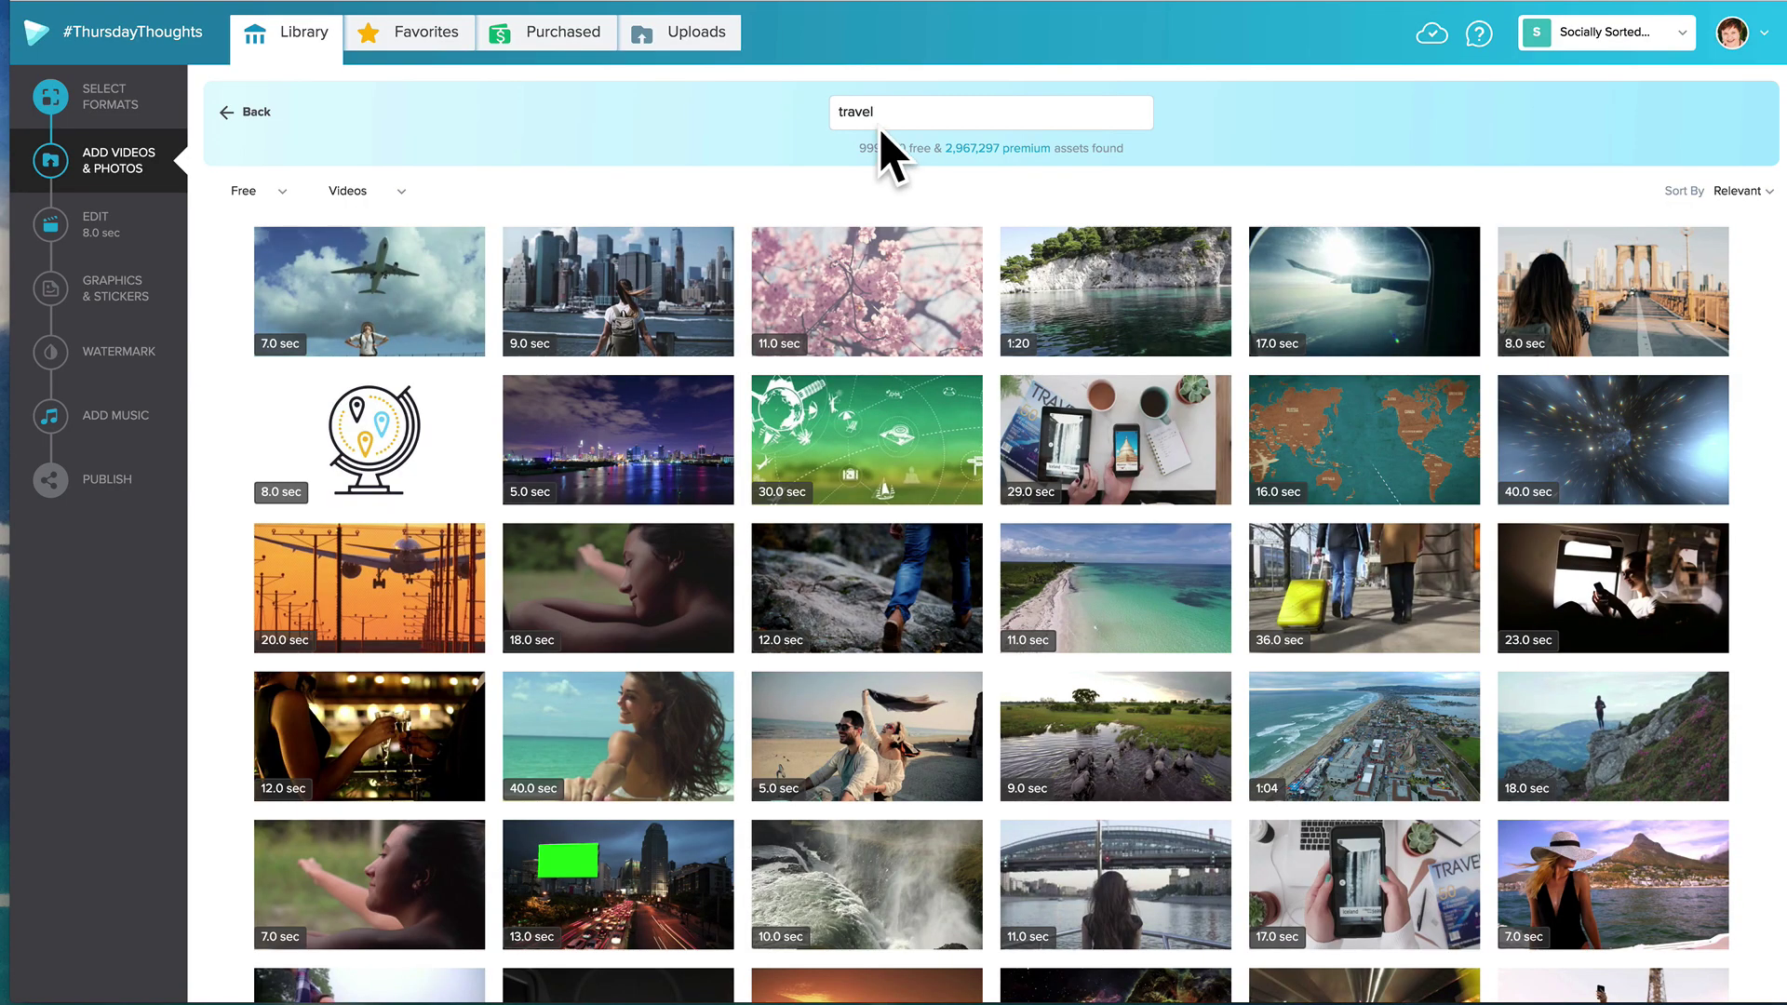
Step: Search the whole library for NEW YORK, include both videos and images, and look through the results
click(246, 113)
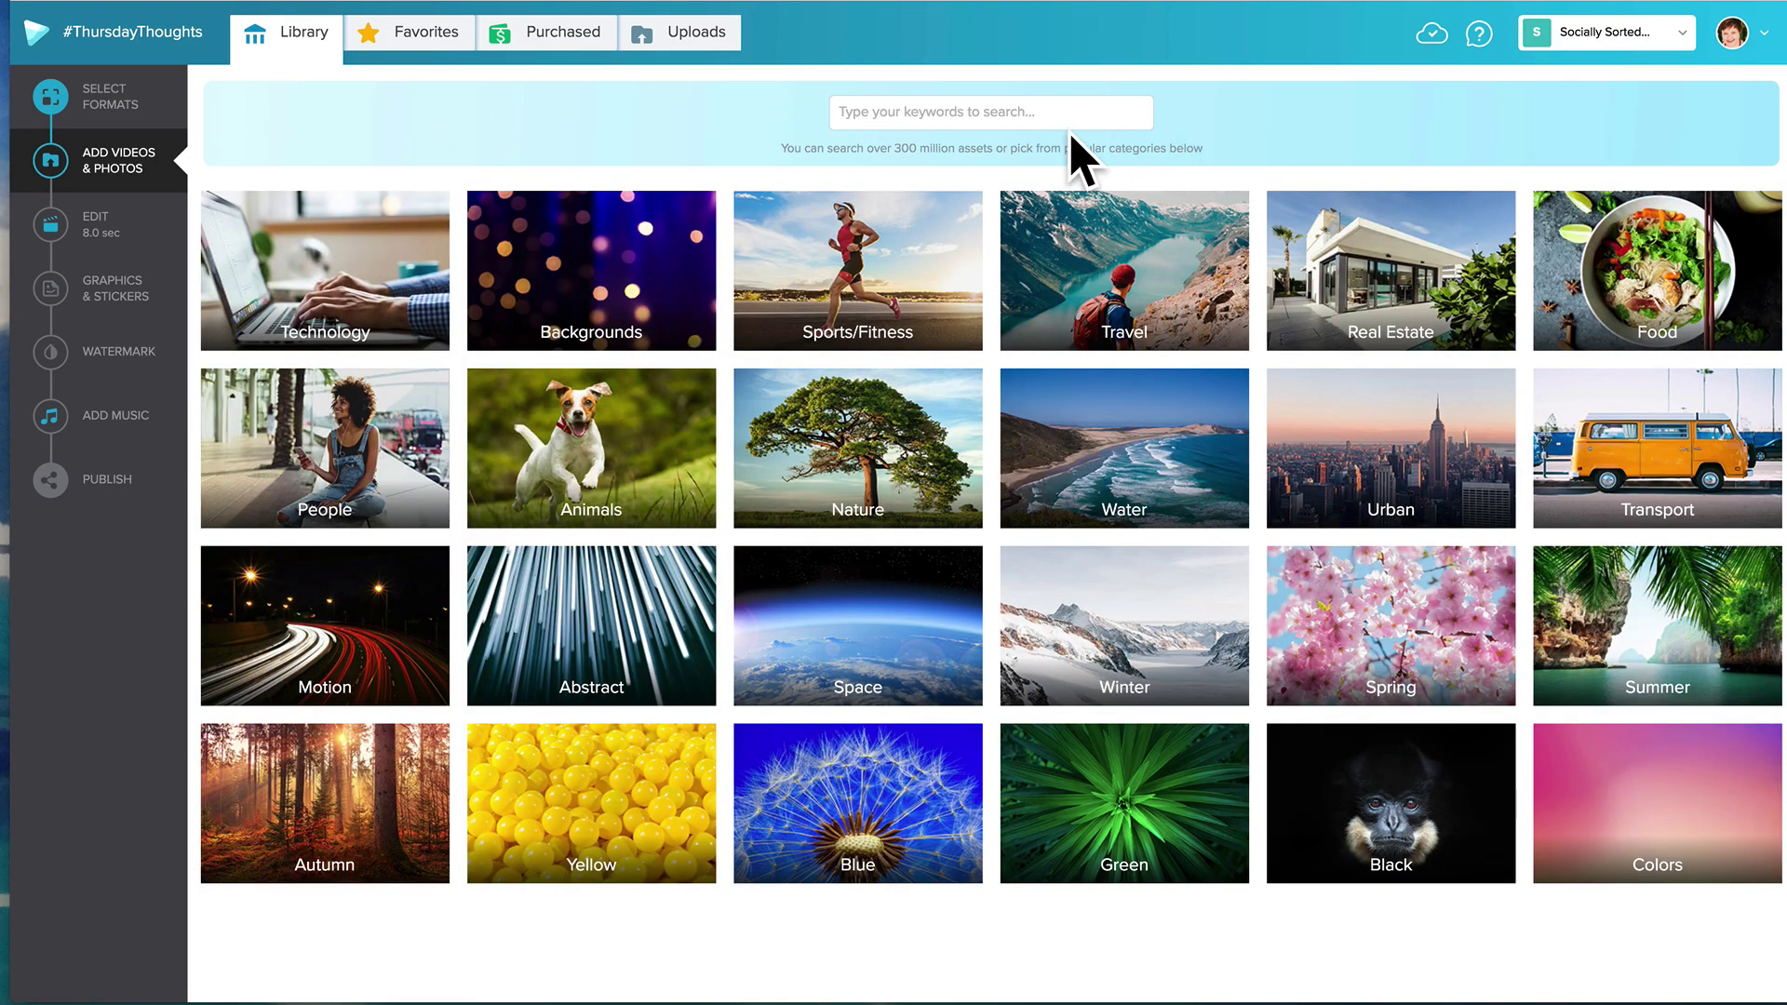
click(1056, 109)
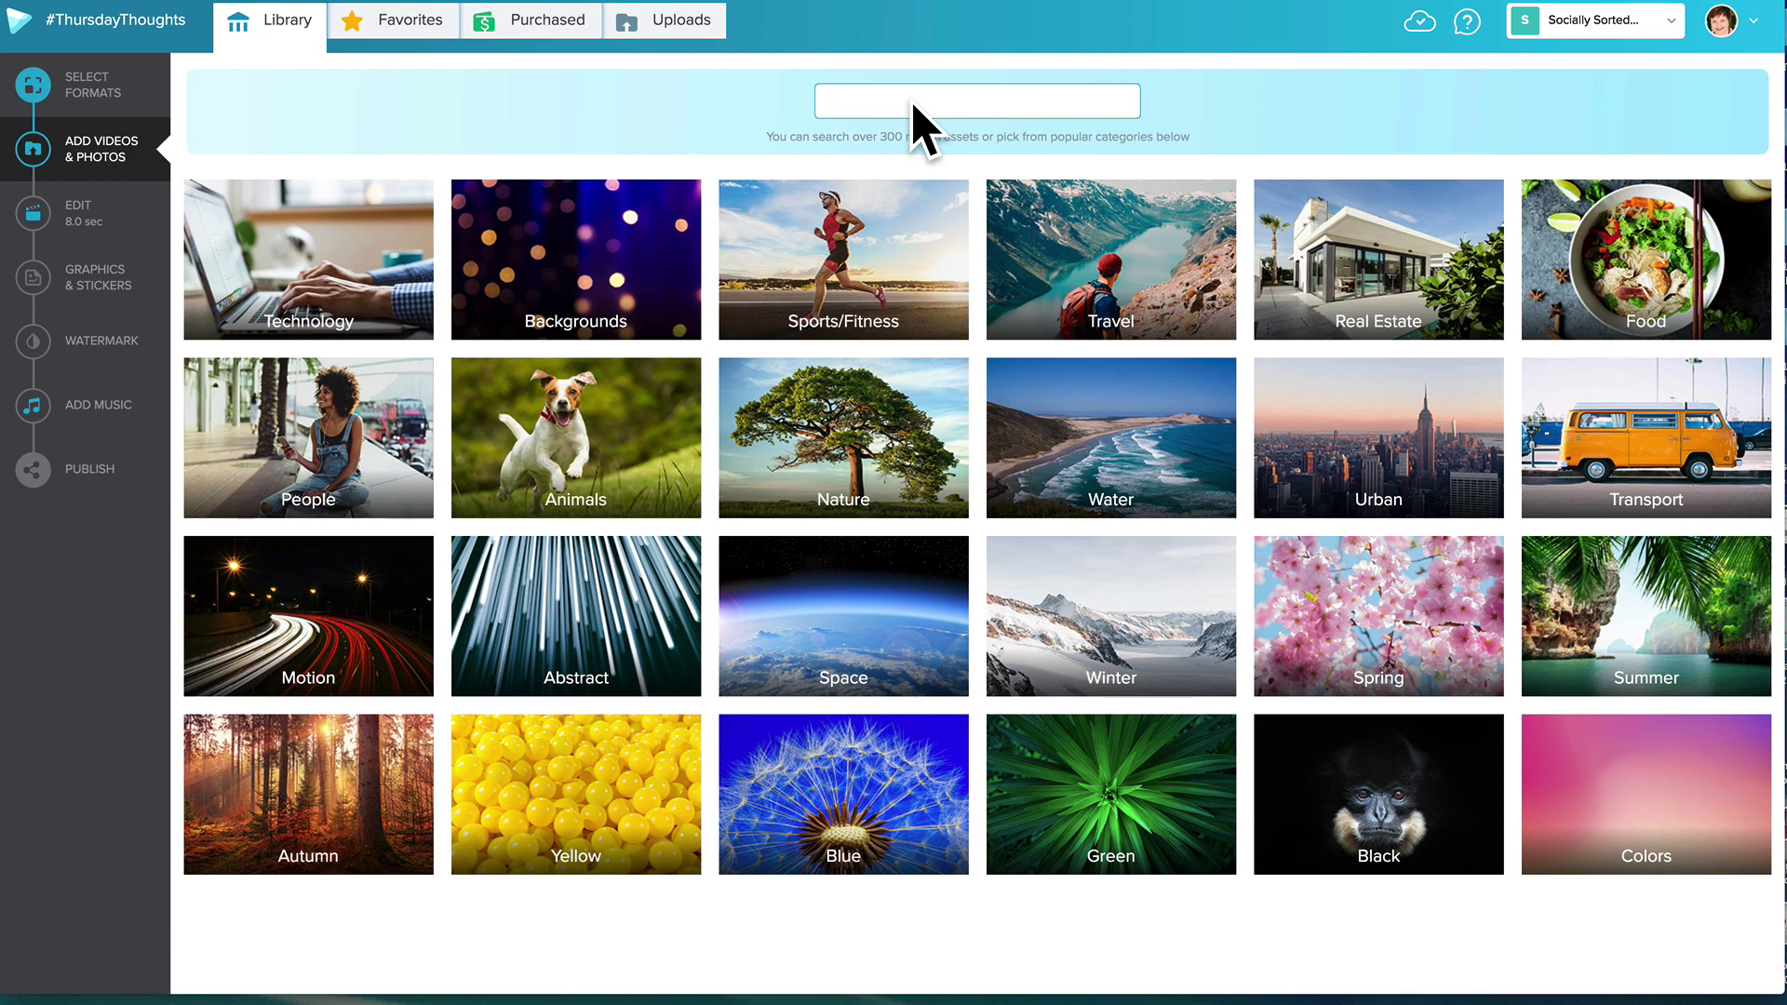
text(NEW YORK)
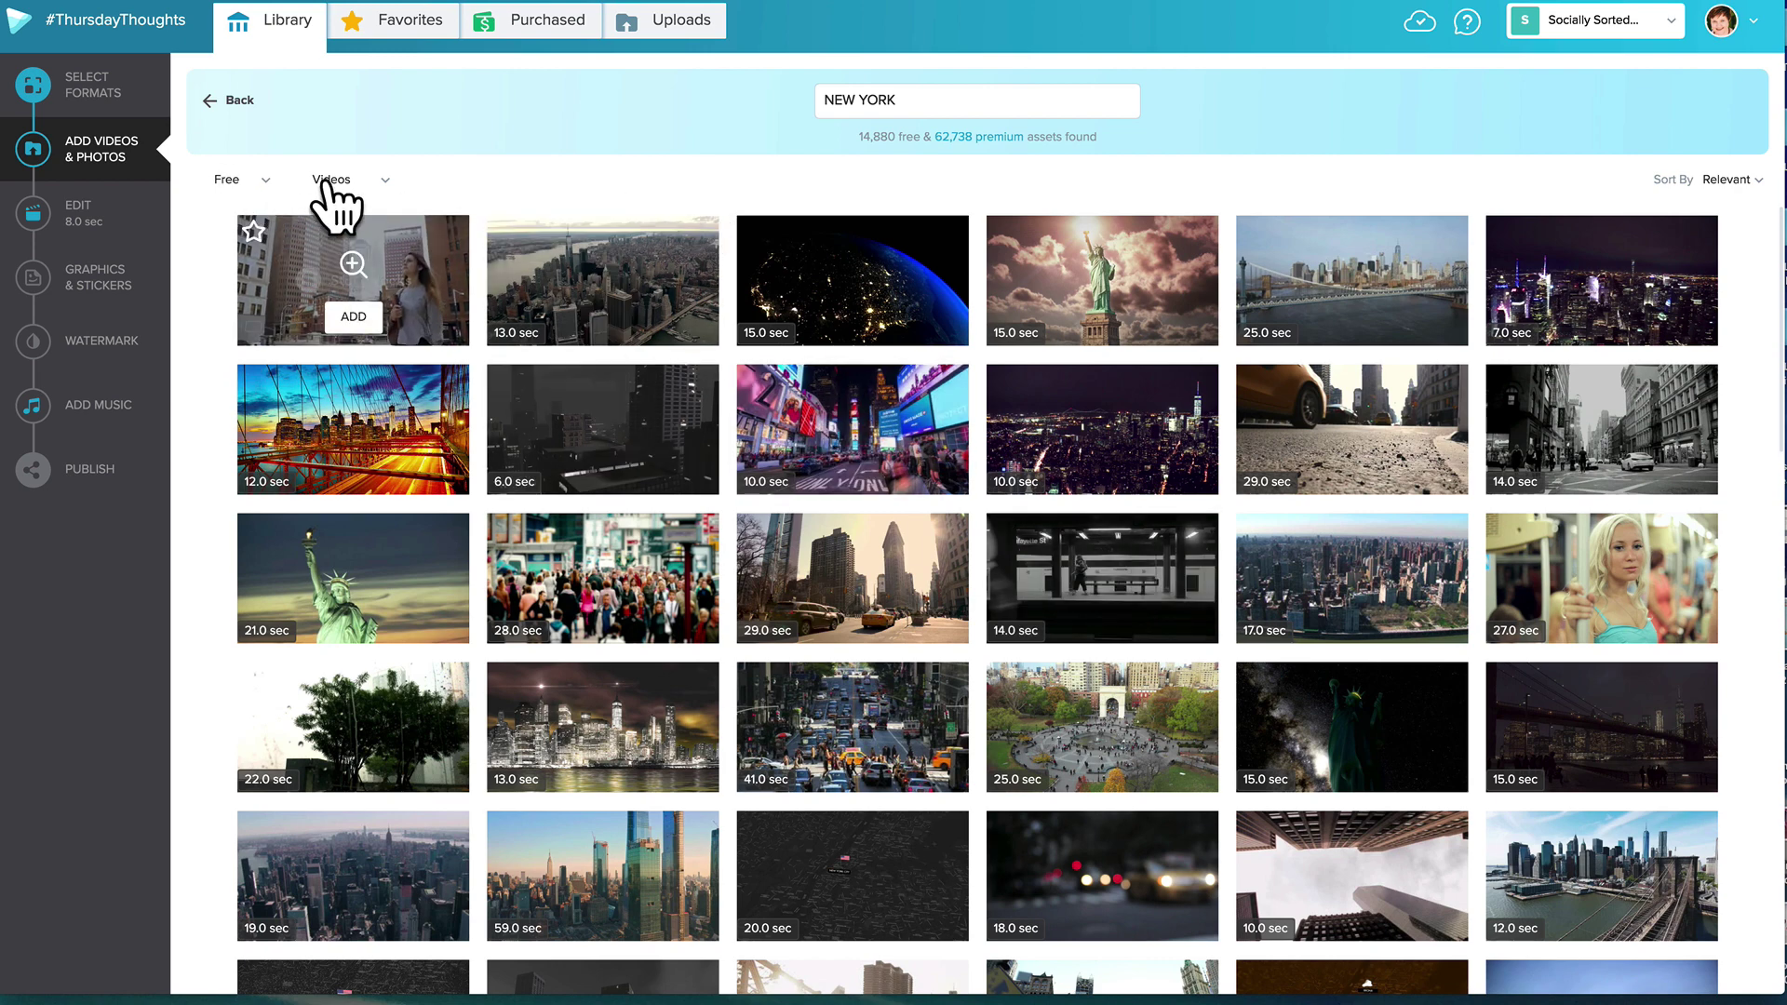
mouse_move(375, 179)
click(328, 219)
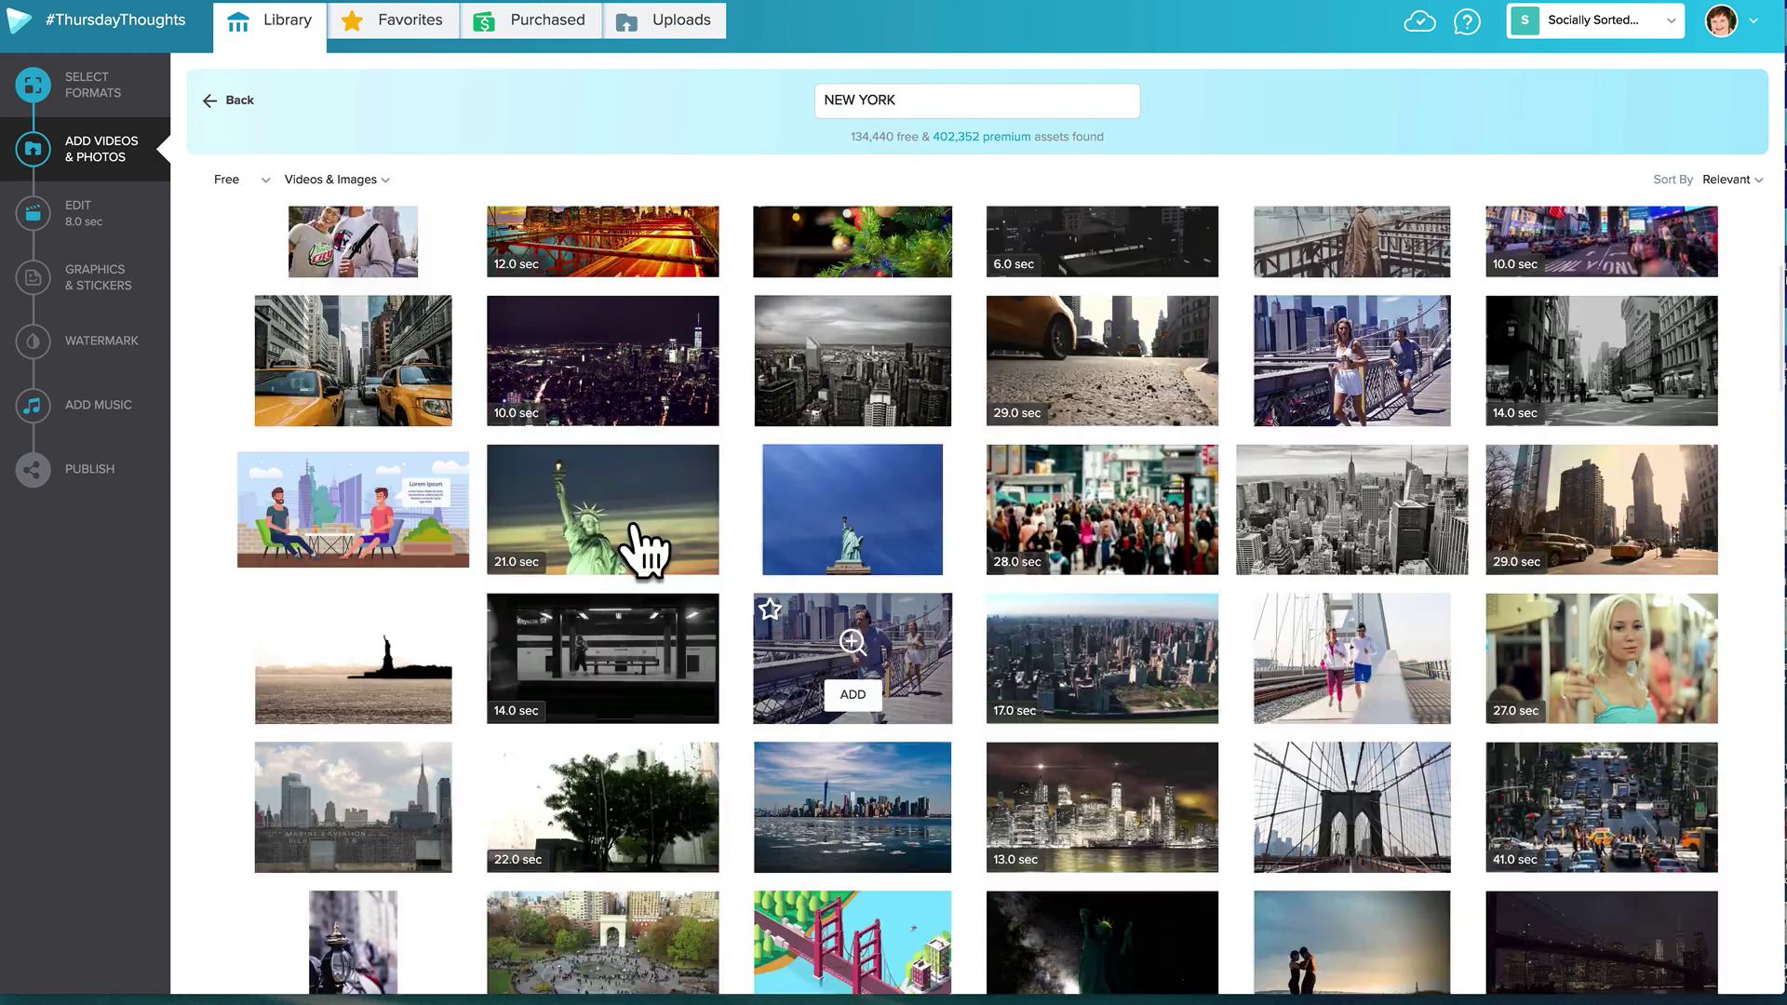
mouse_move(546, 558)
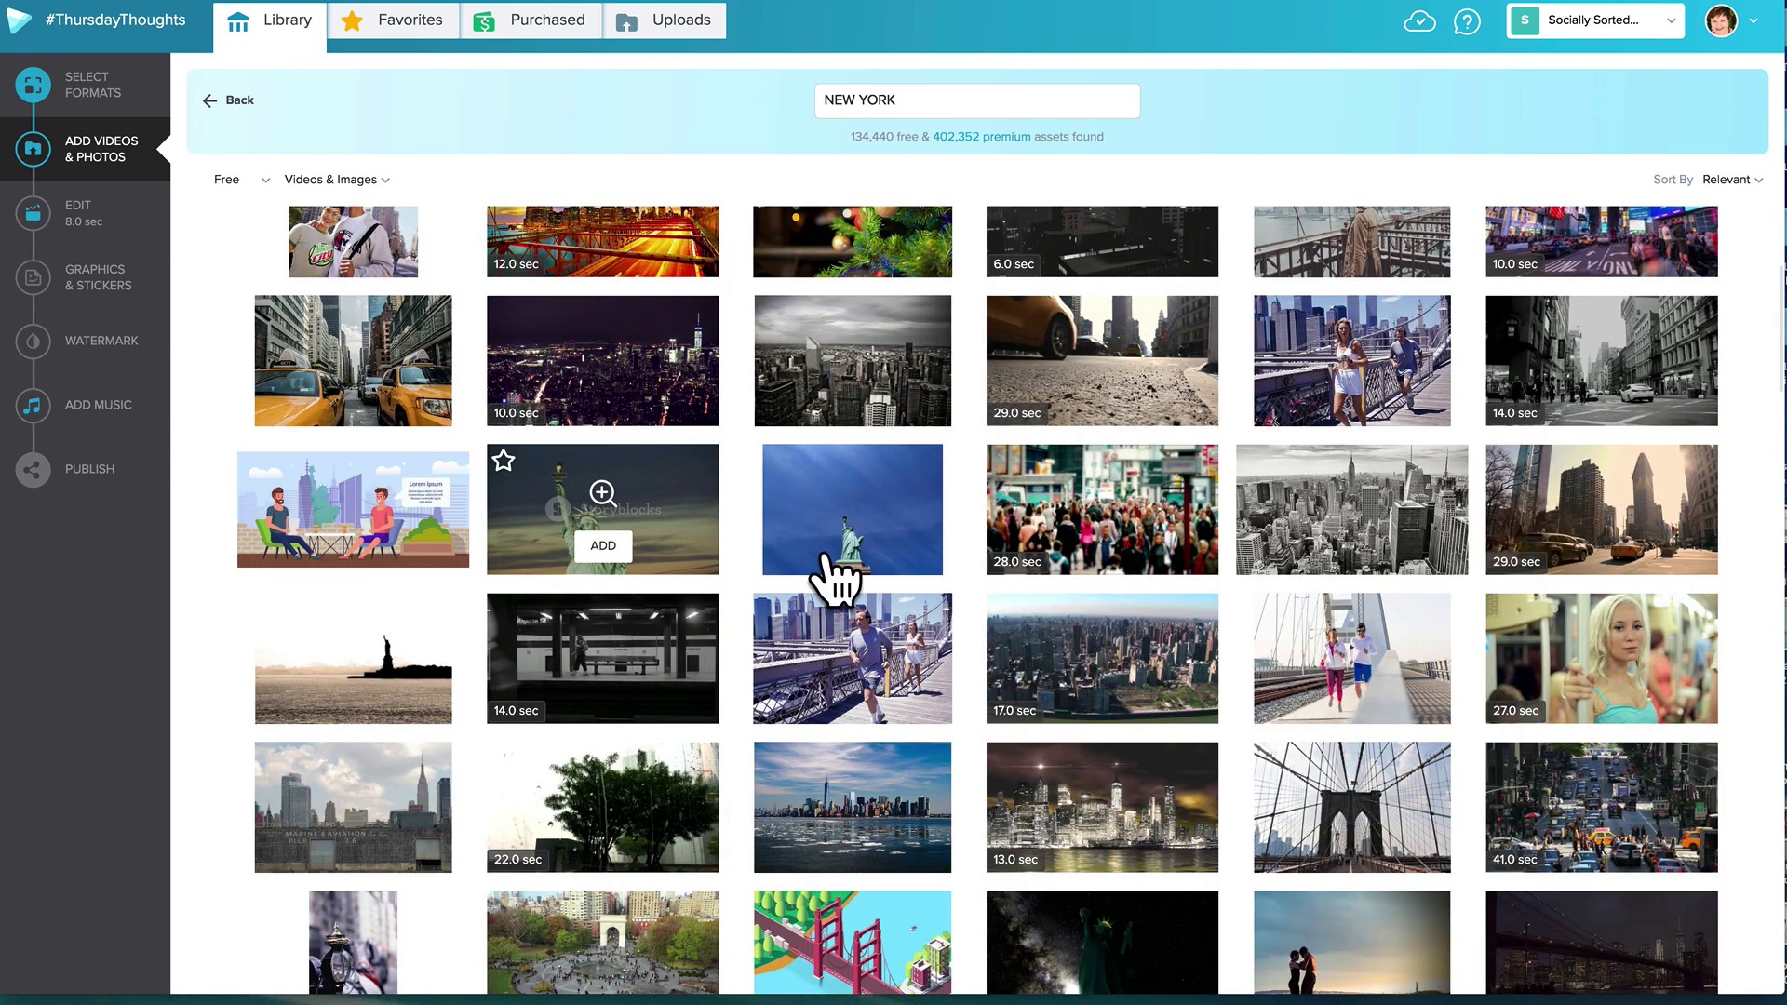
scroll(1369, 686, up, 4)
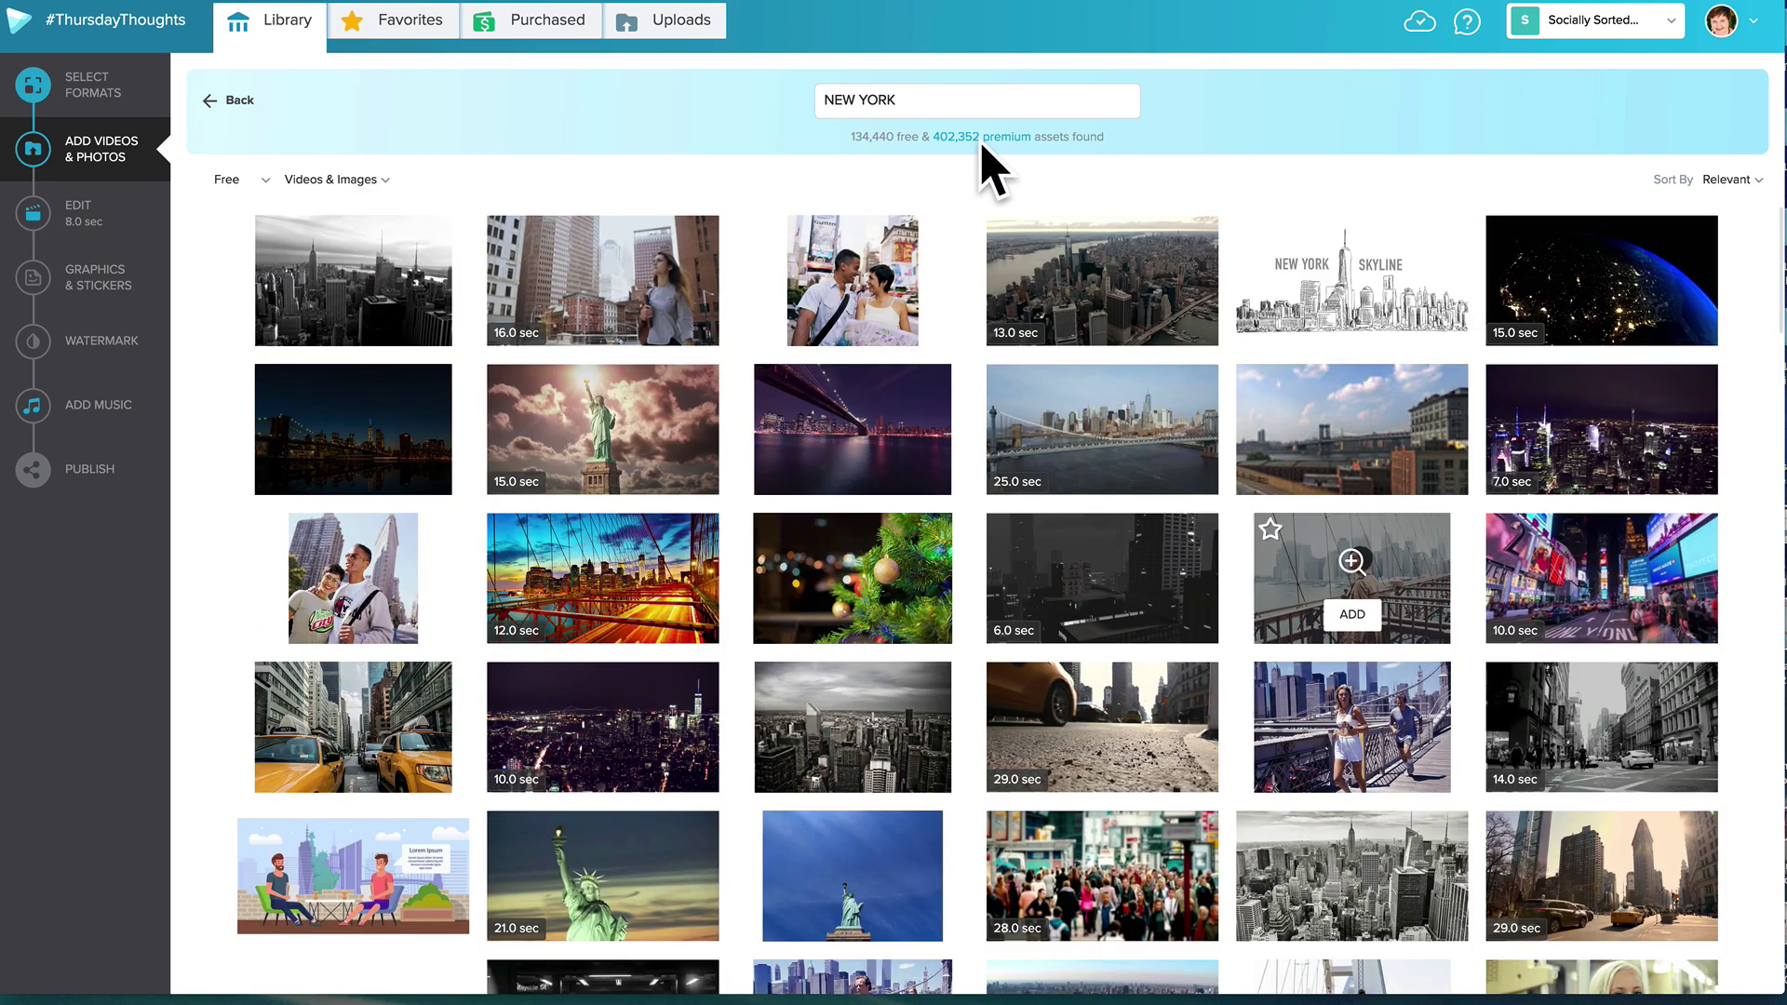
Step: Refine the library search to NEW YORK STREETSCAPE
click(912, 104)
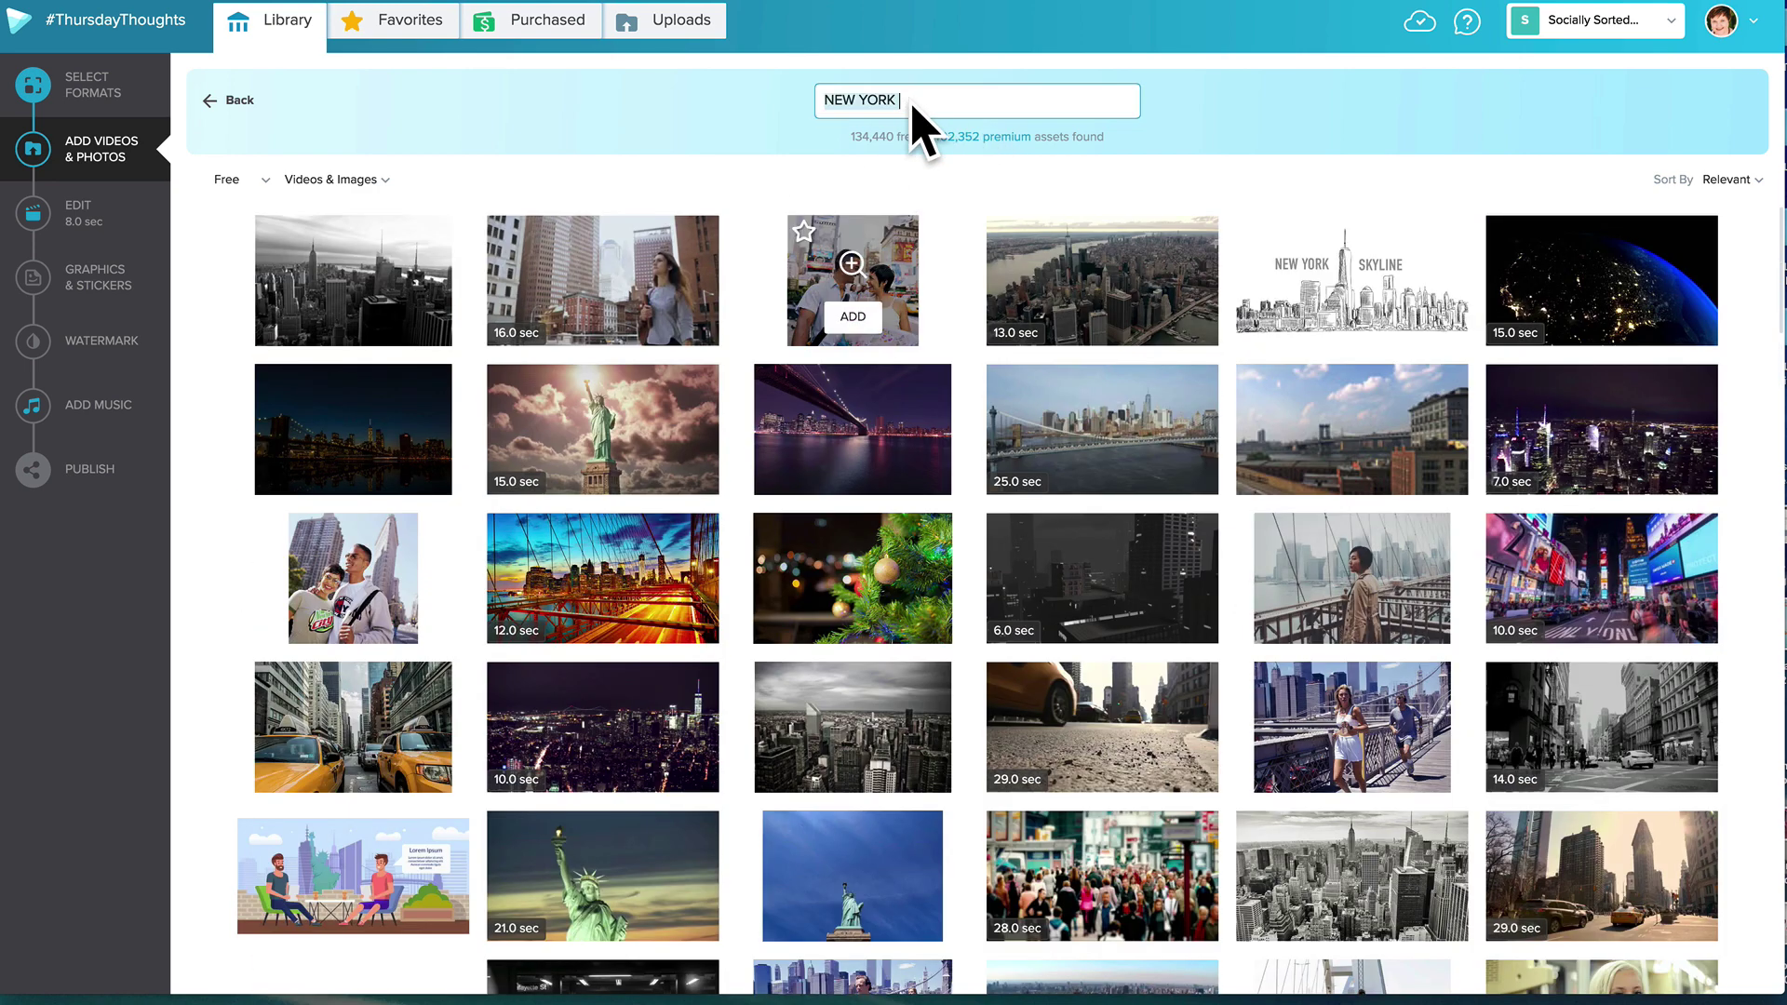
text(SO)
key(BackSpace)
key(BackSpace)
text(S)
key(BackSpace)
text(NEW YORK STREETSCAPE)
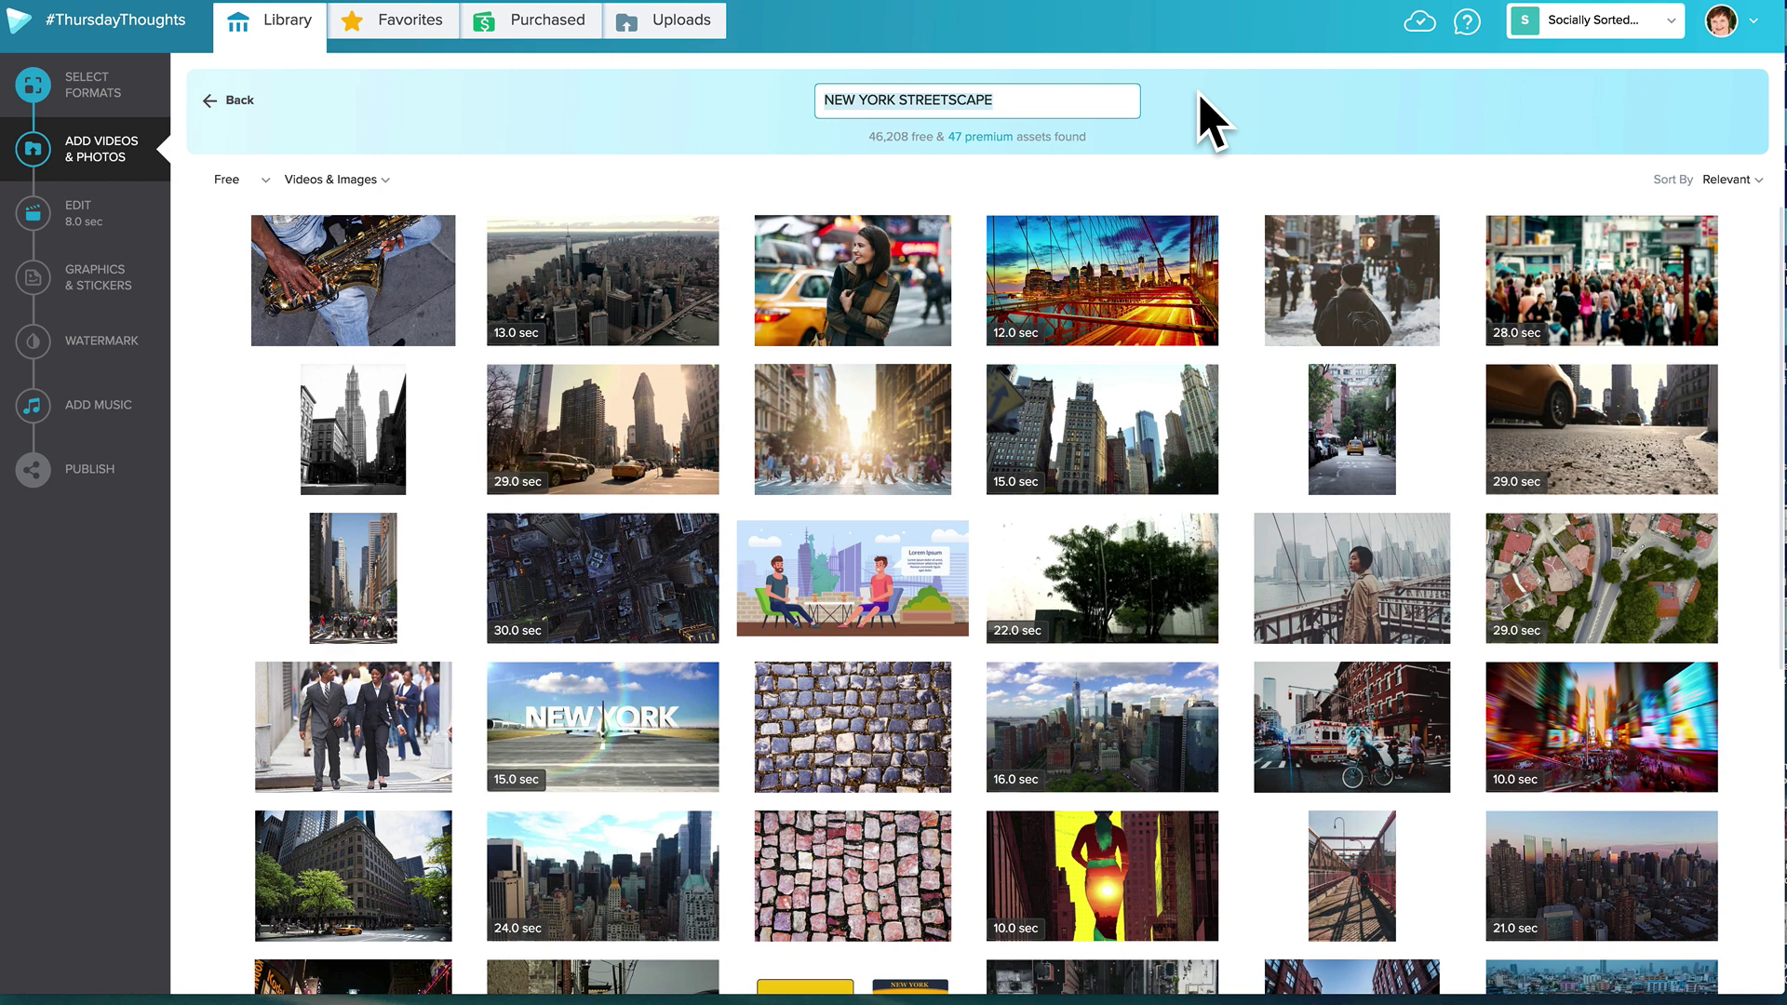
Step: Search the library for NEW YORK COFFEE and preview the 11-second video of the man with a backpack
click(901, 100)
text(COFFE)
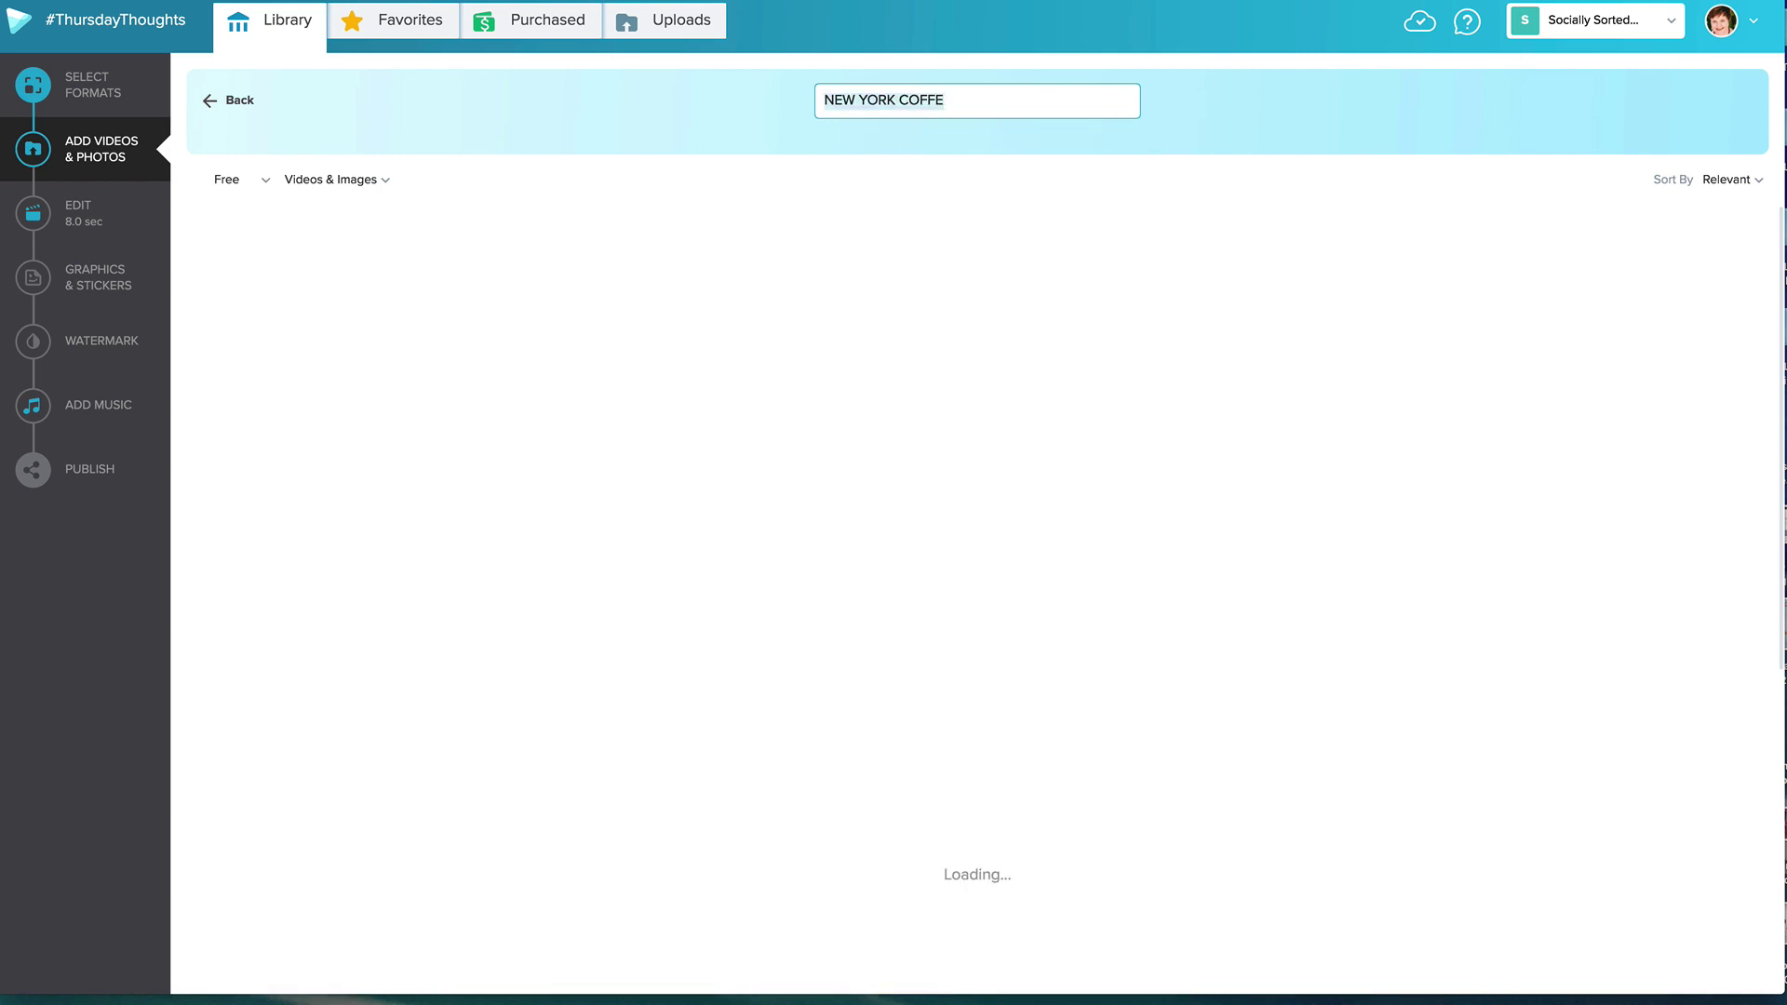
text(E)
text(NEW )
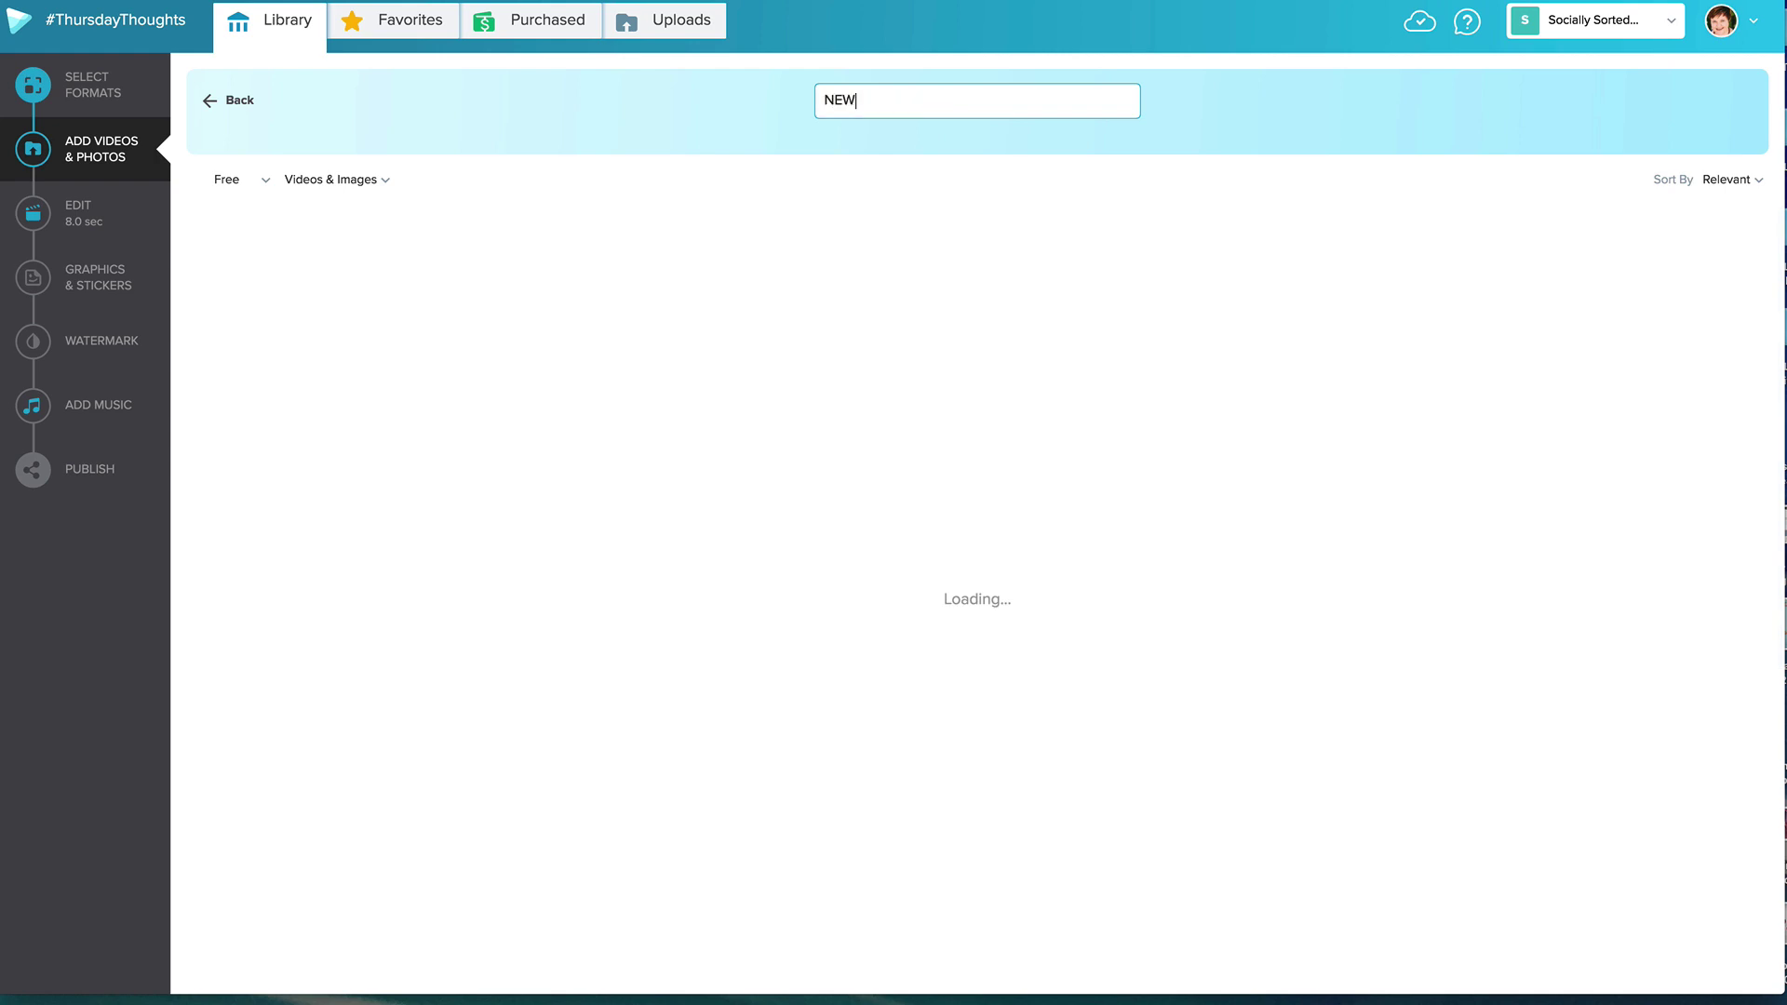
text(YORK COFFEE)
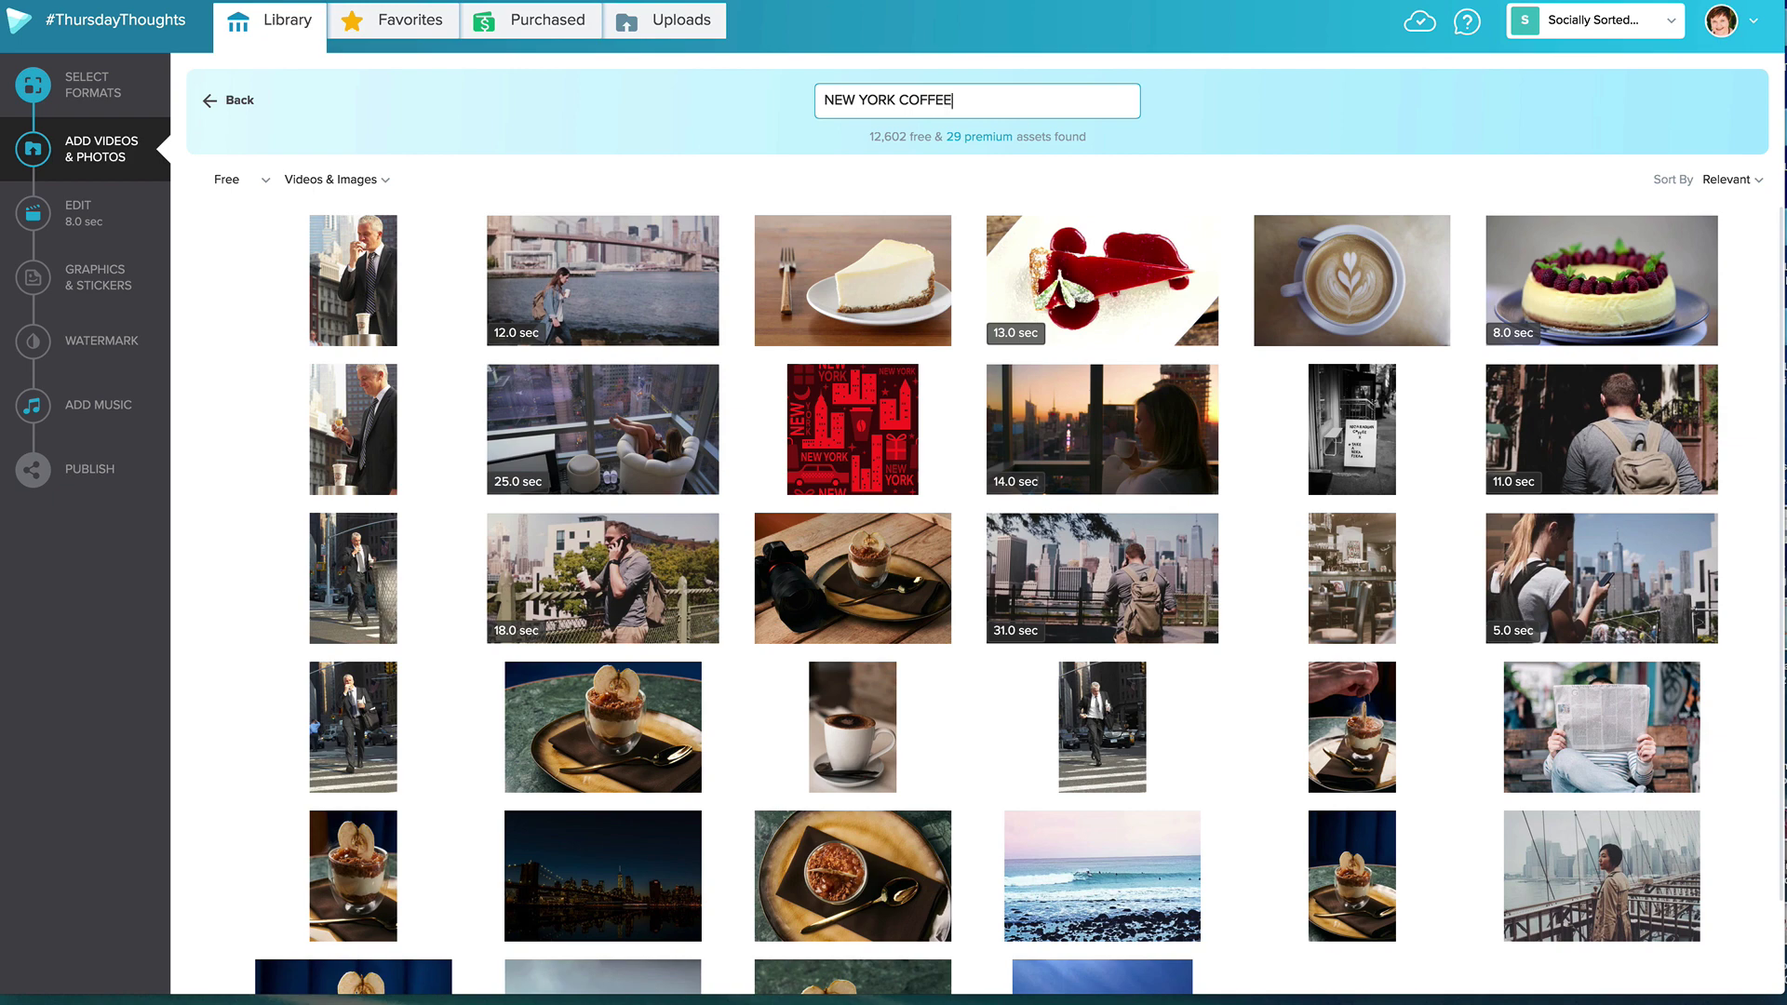
key(Return)
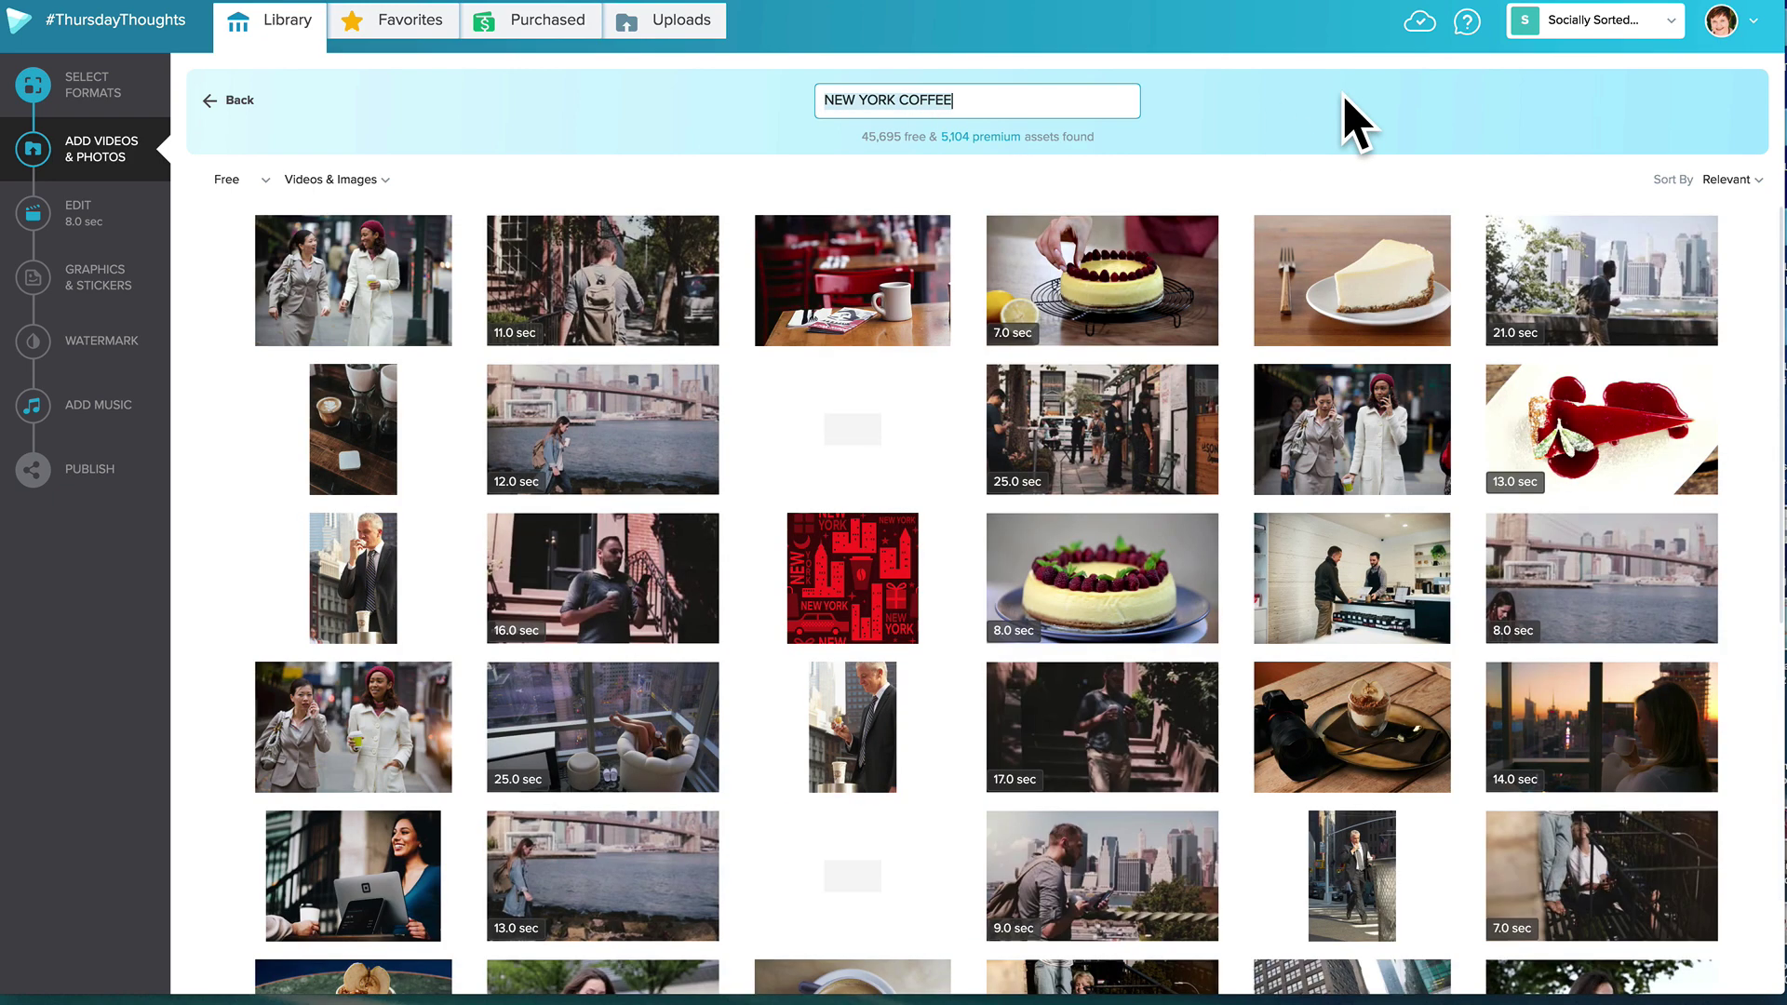
mouse_move(598, 299)
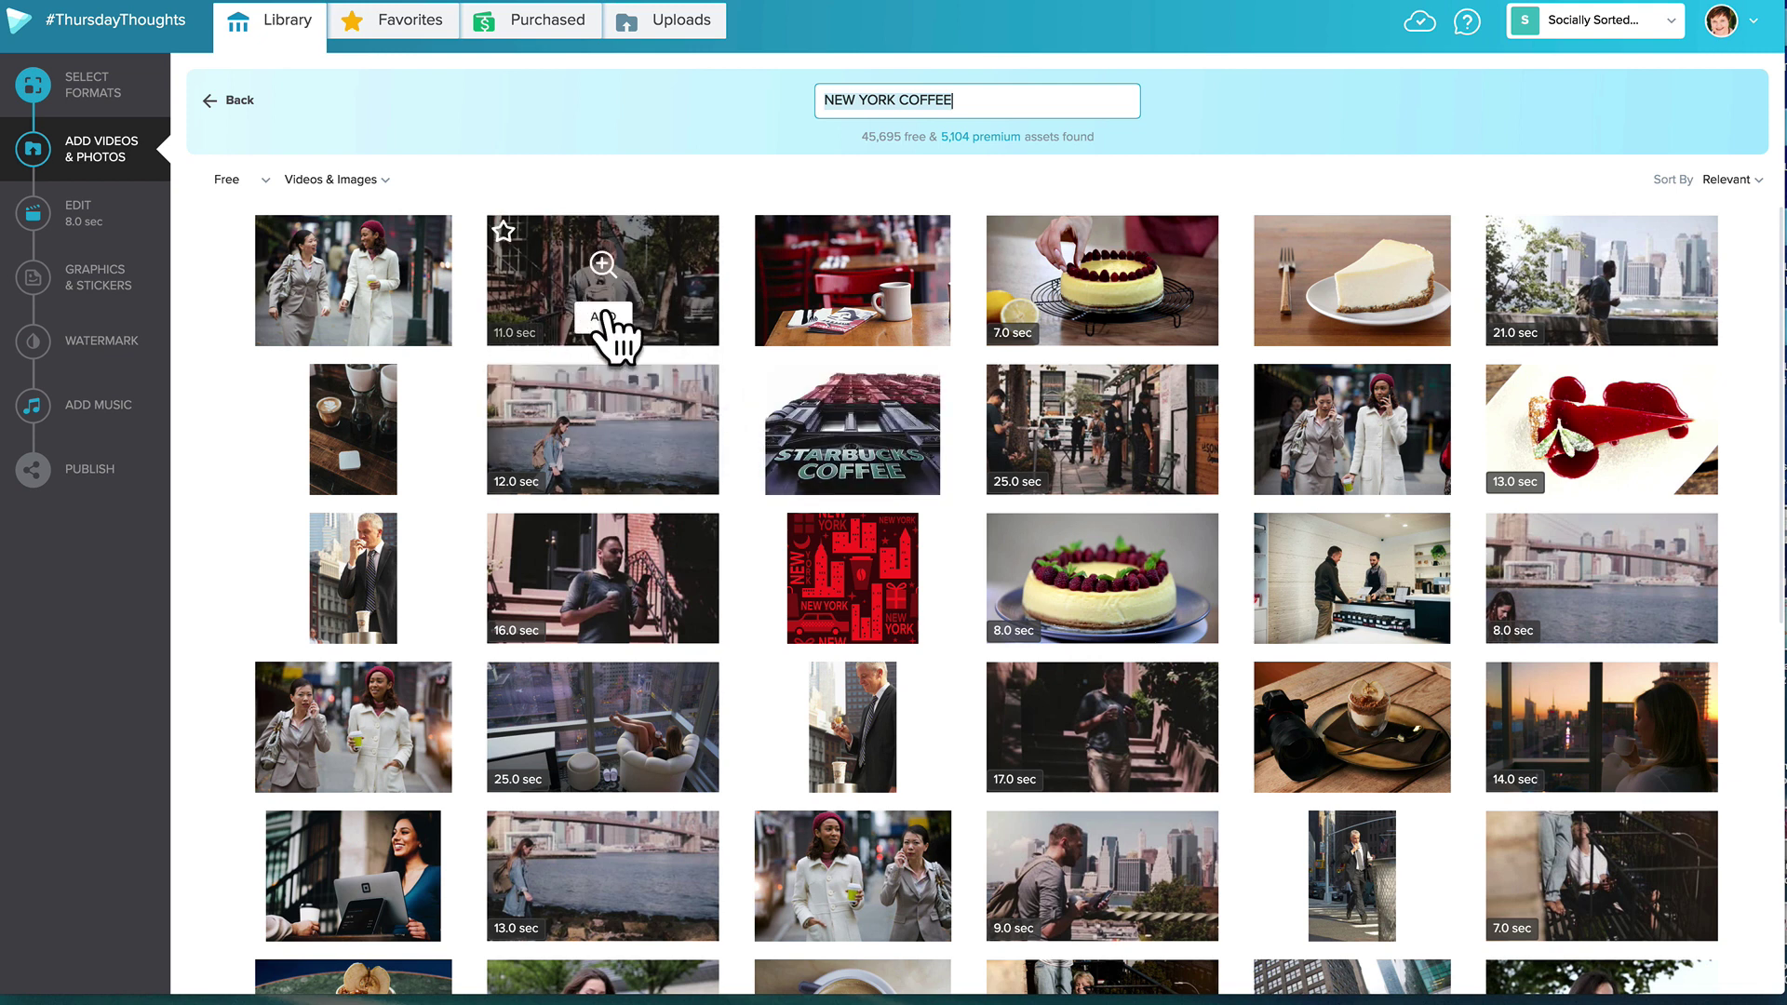
click(603, 268)
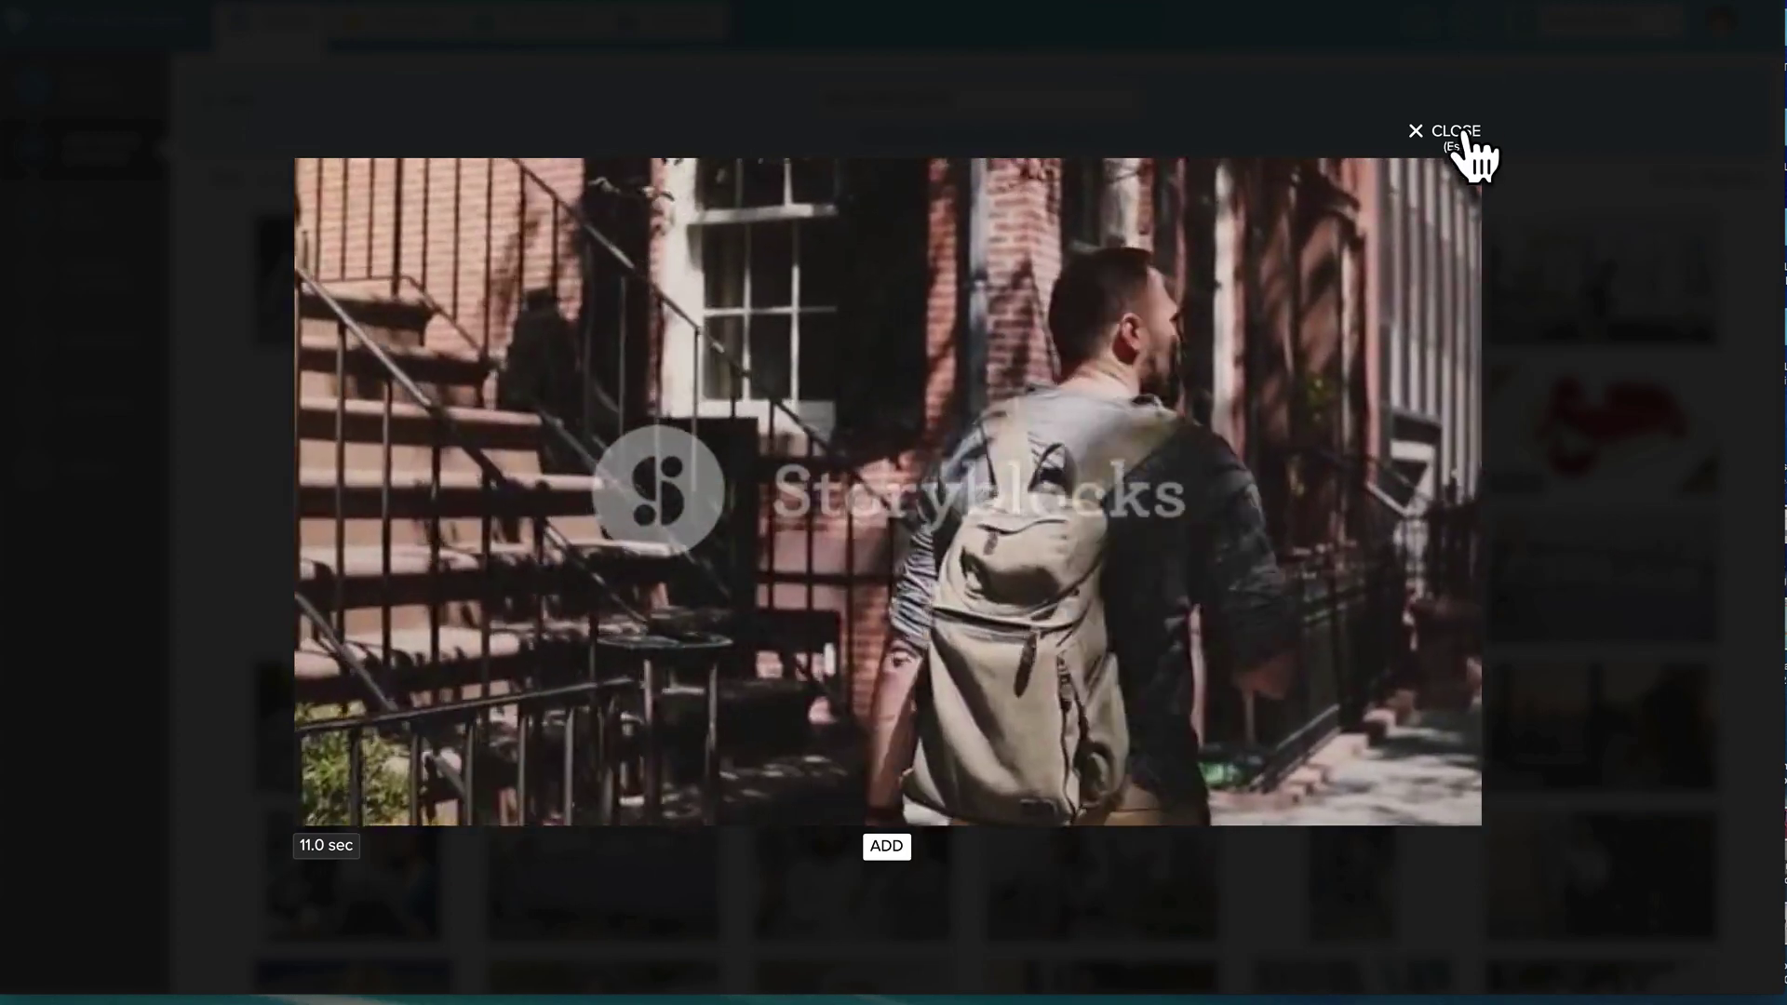
click(1464, 140)
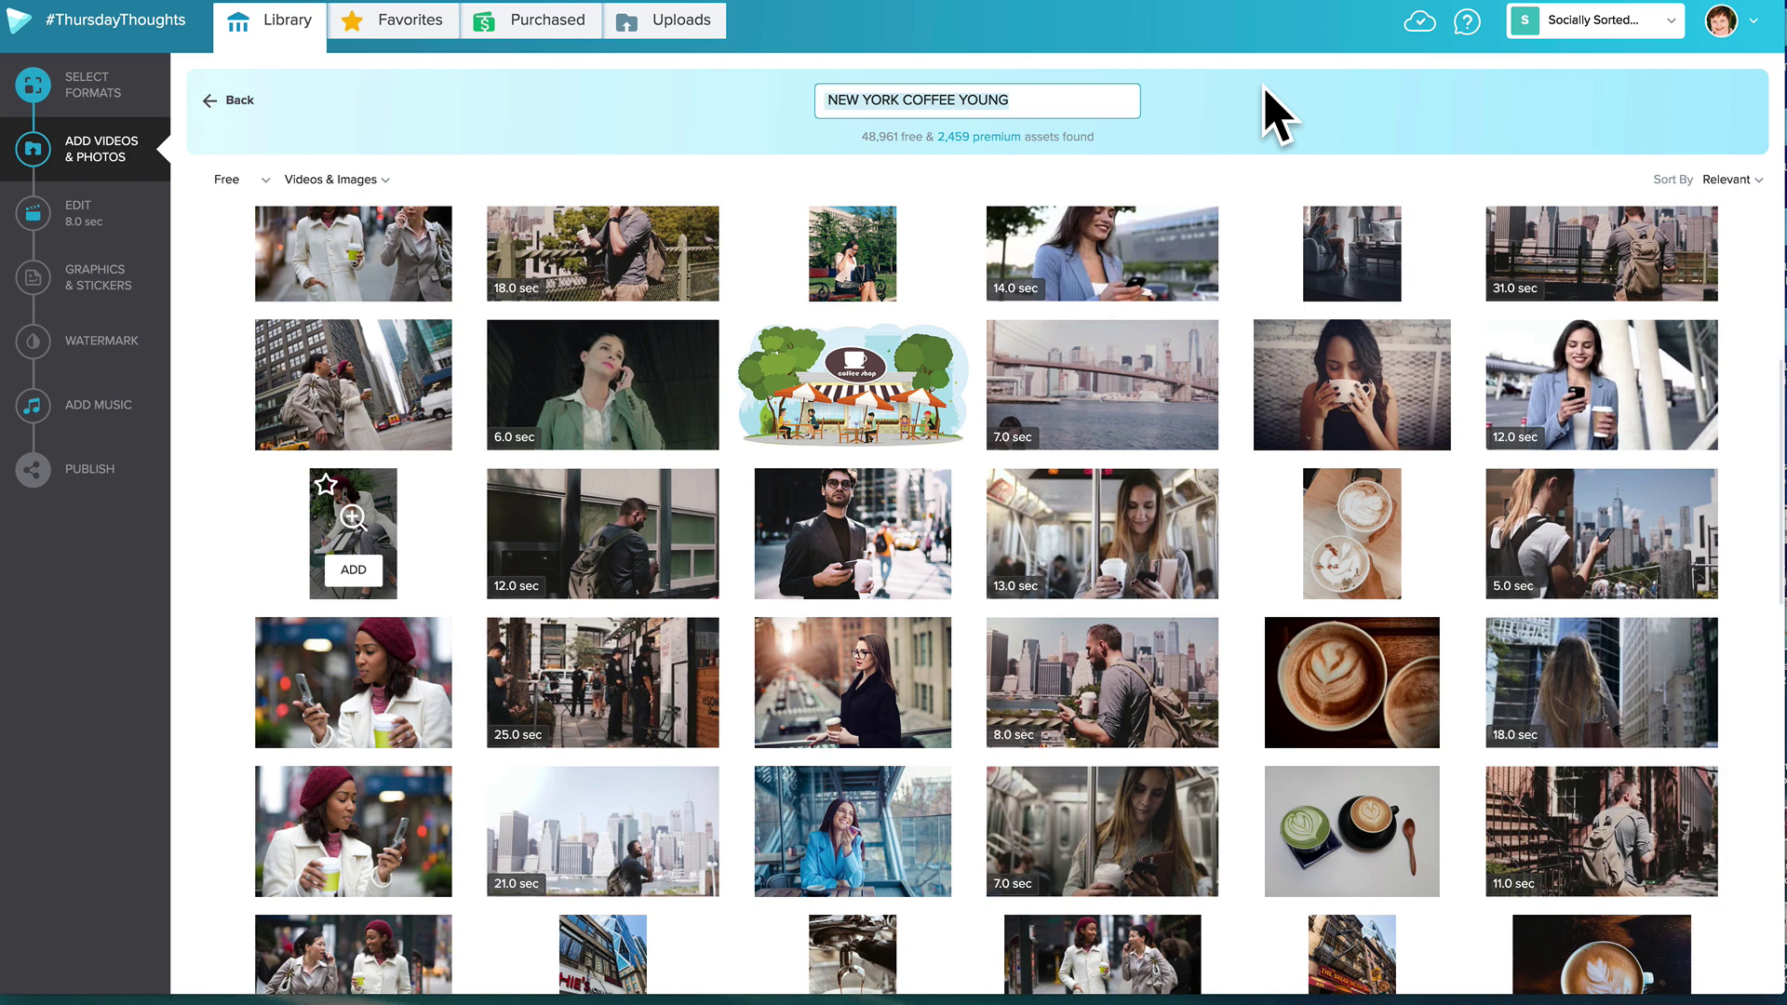
Step: Search the library for NEW YORK POV and look through the resulting clips and photos
text(NEW YORK P)
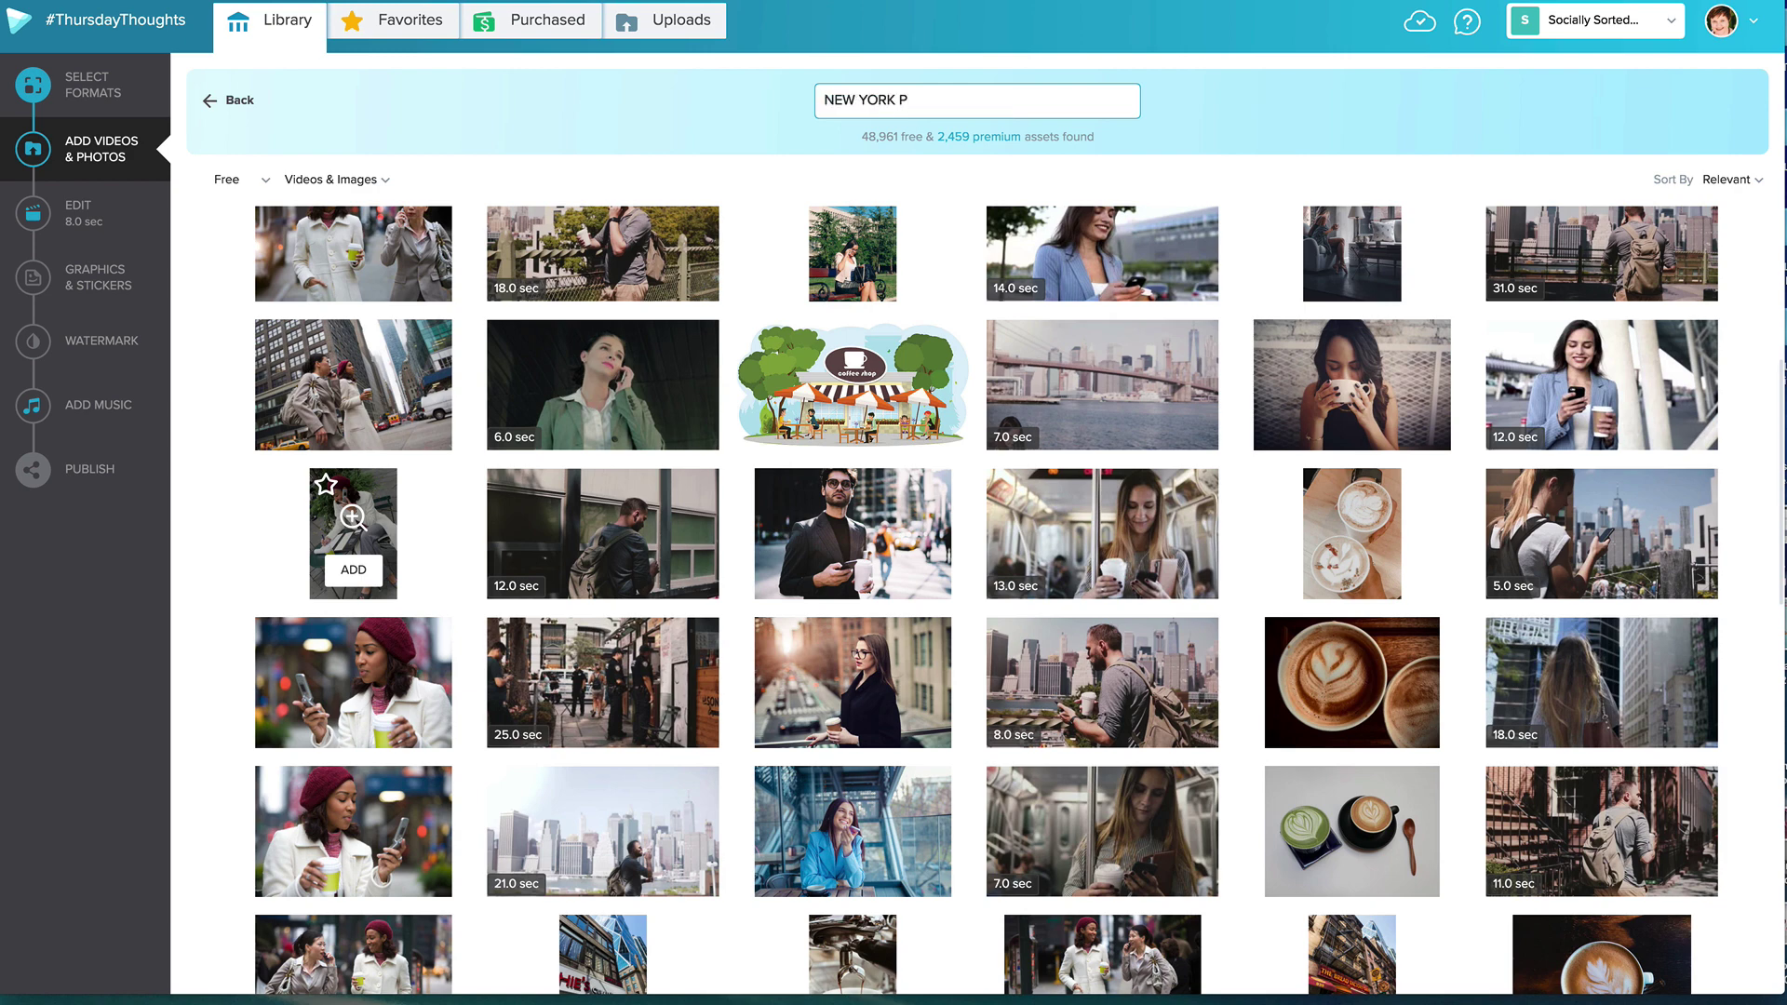
text(OV)
key(Return)
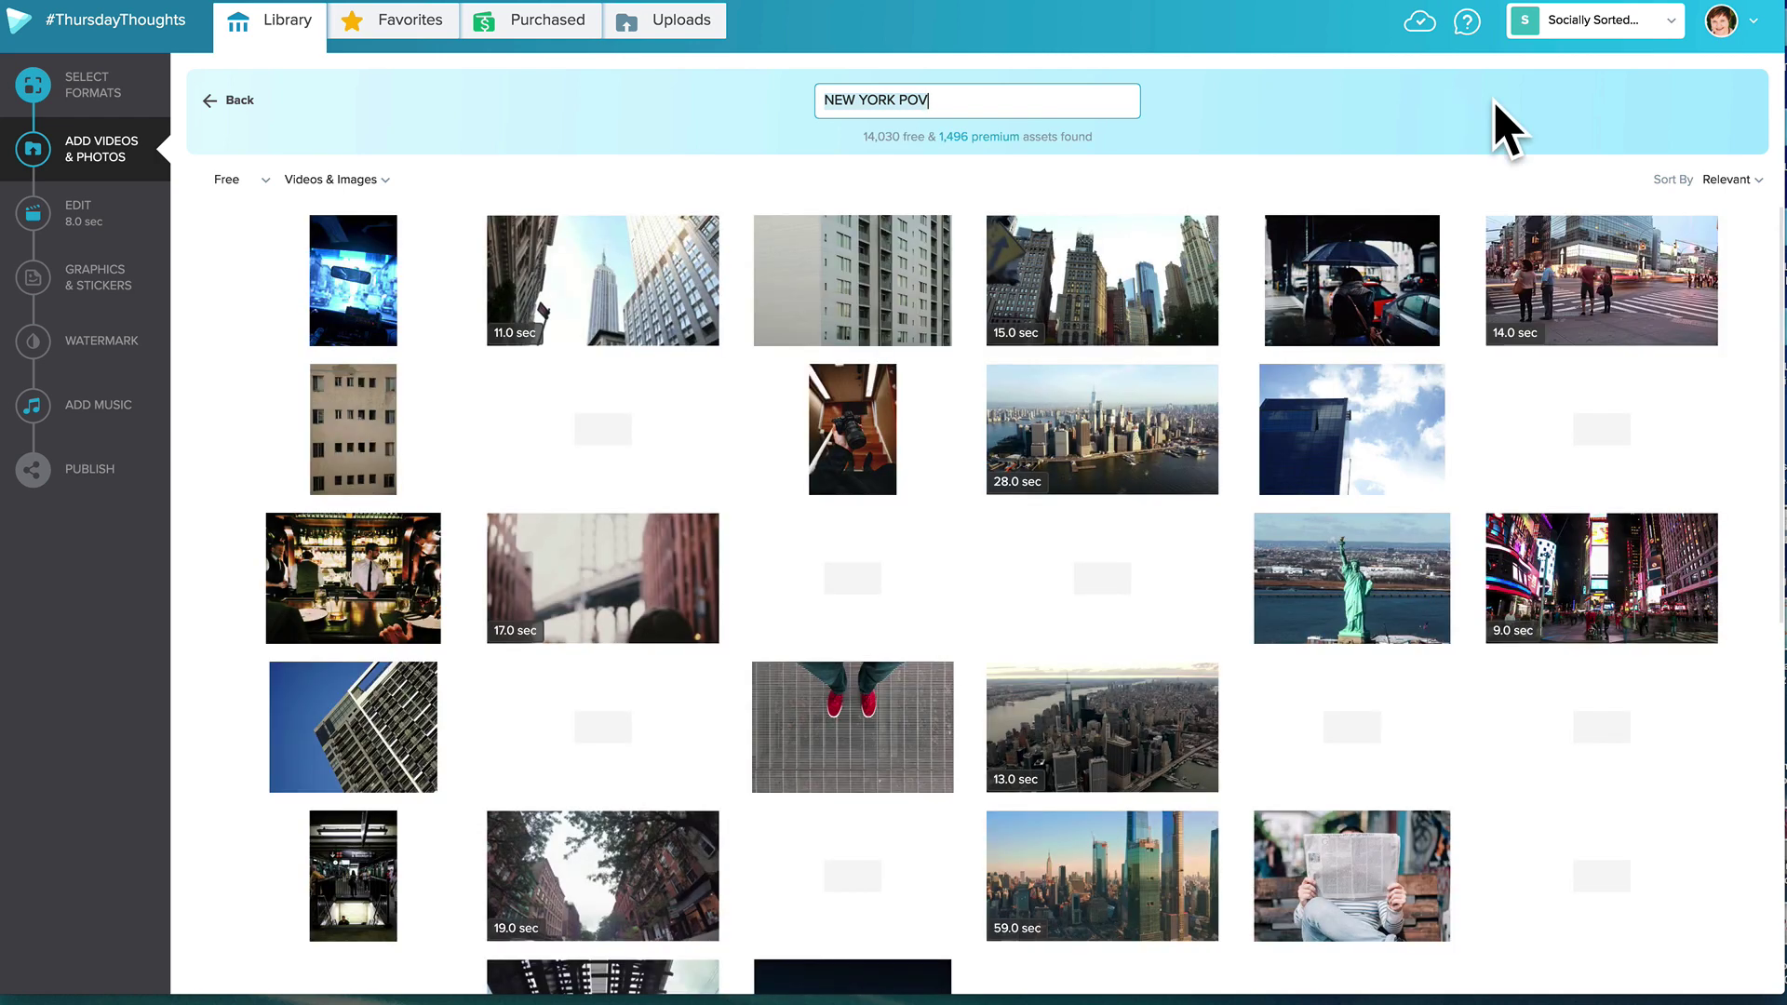
scroll(1592, 623, down, 4)
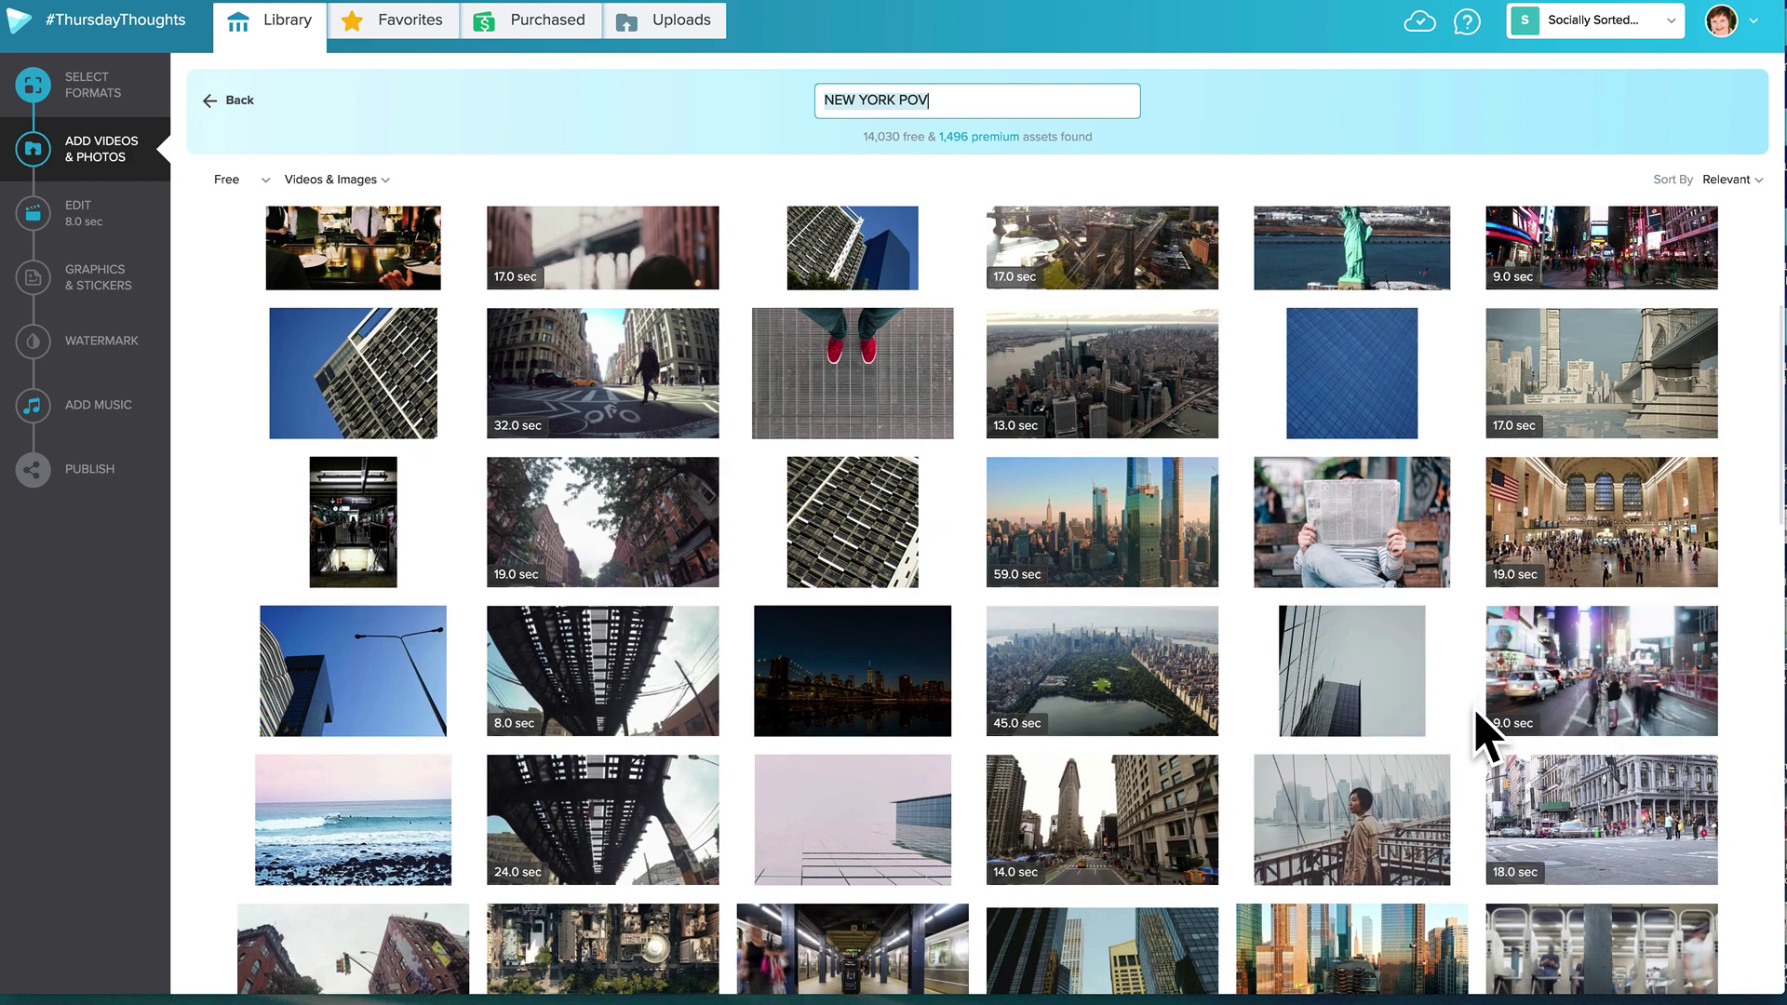
scroll(1475, 730, up, 4)
Step: Search for NEW YORK DRONE videos priced at $20 or less and preview the 7-second bridge clip
click(944, 104)
key(BackSpace)
key(BackSpace)
key(BackSpace)
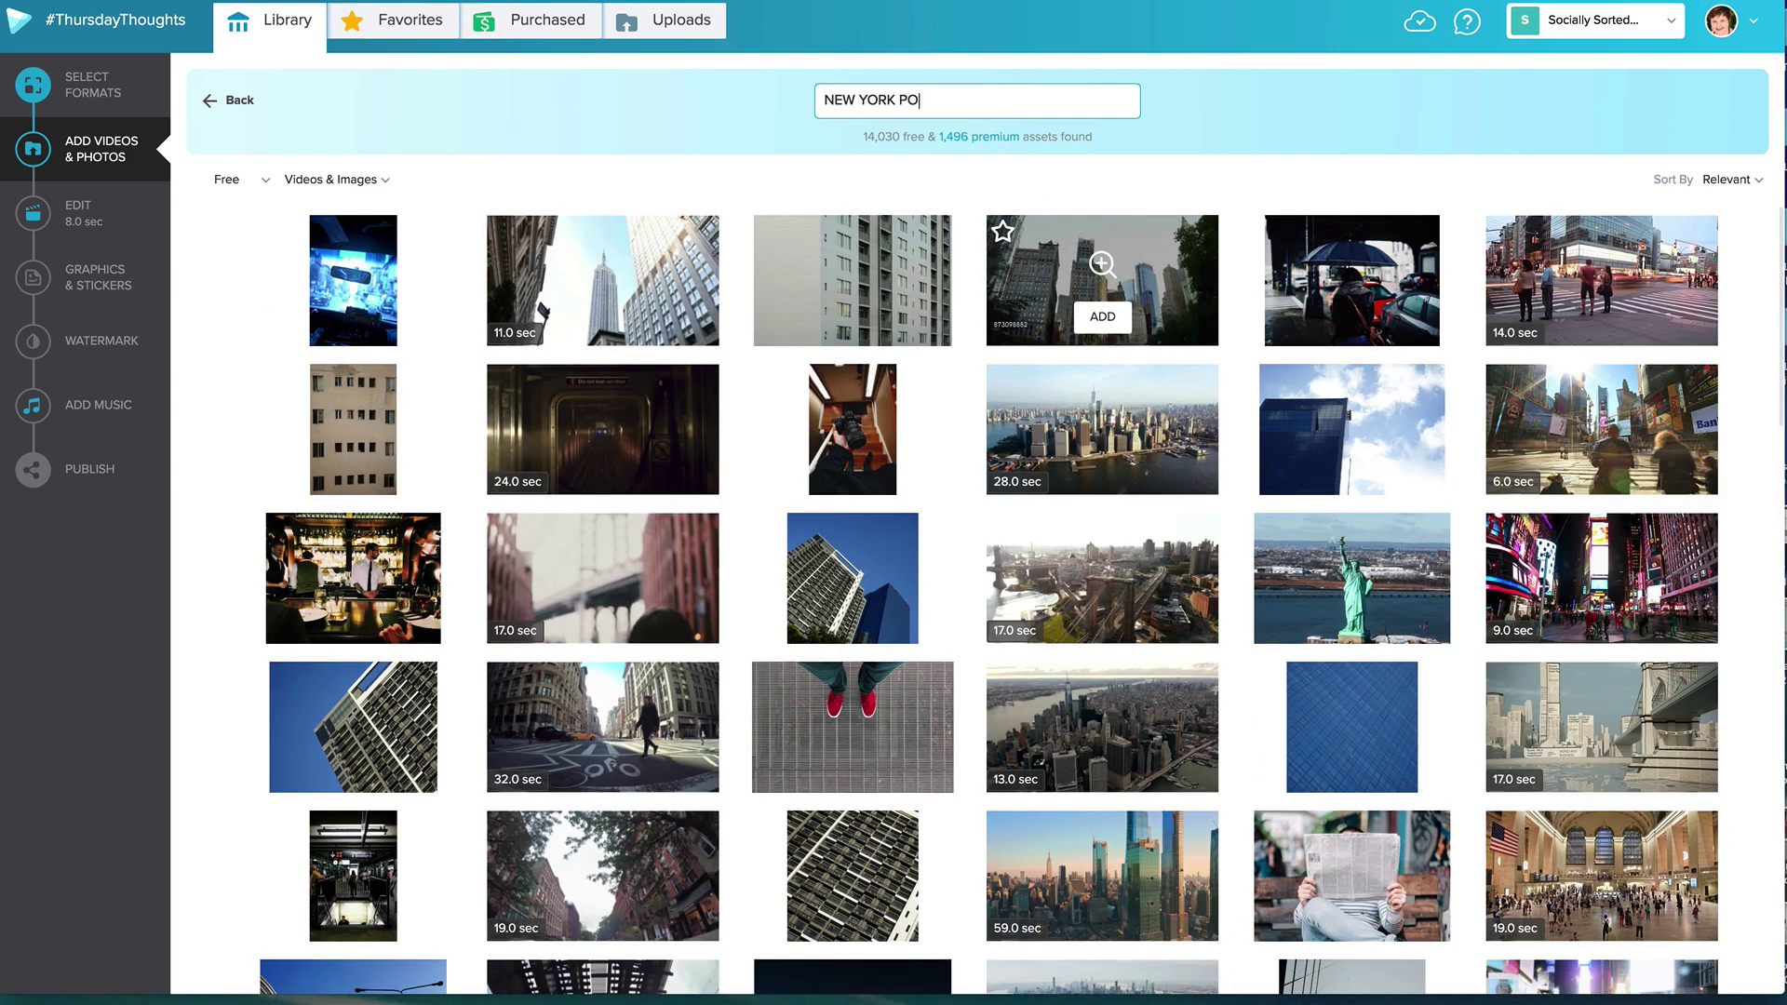
text(DRONE)
key(Return)
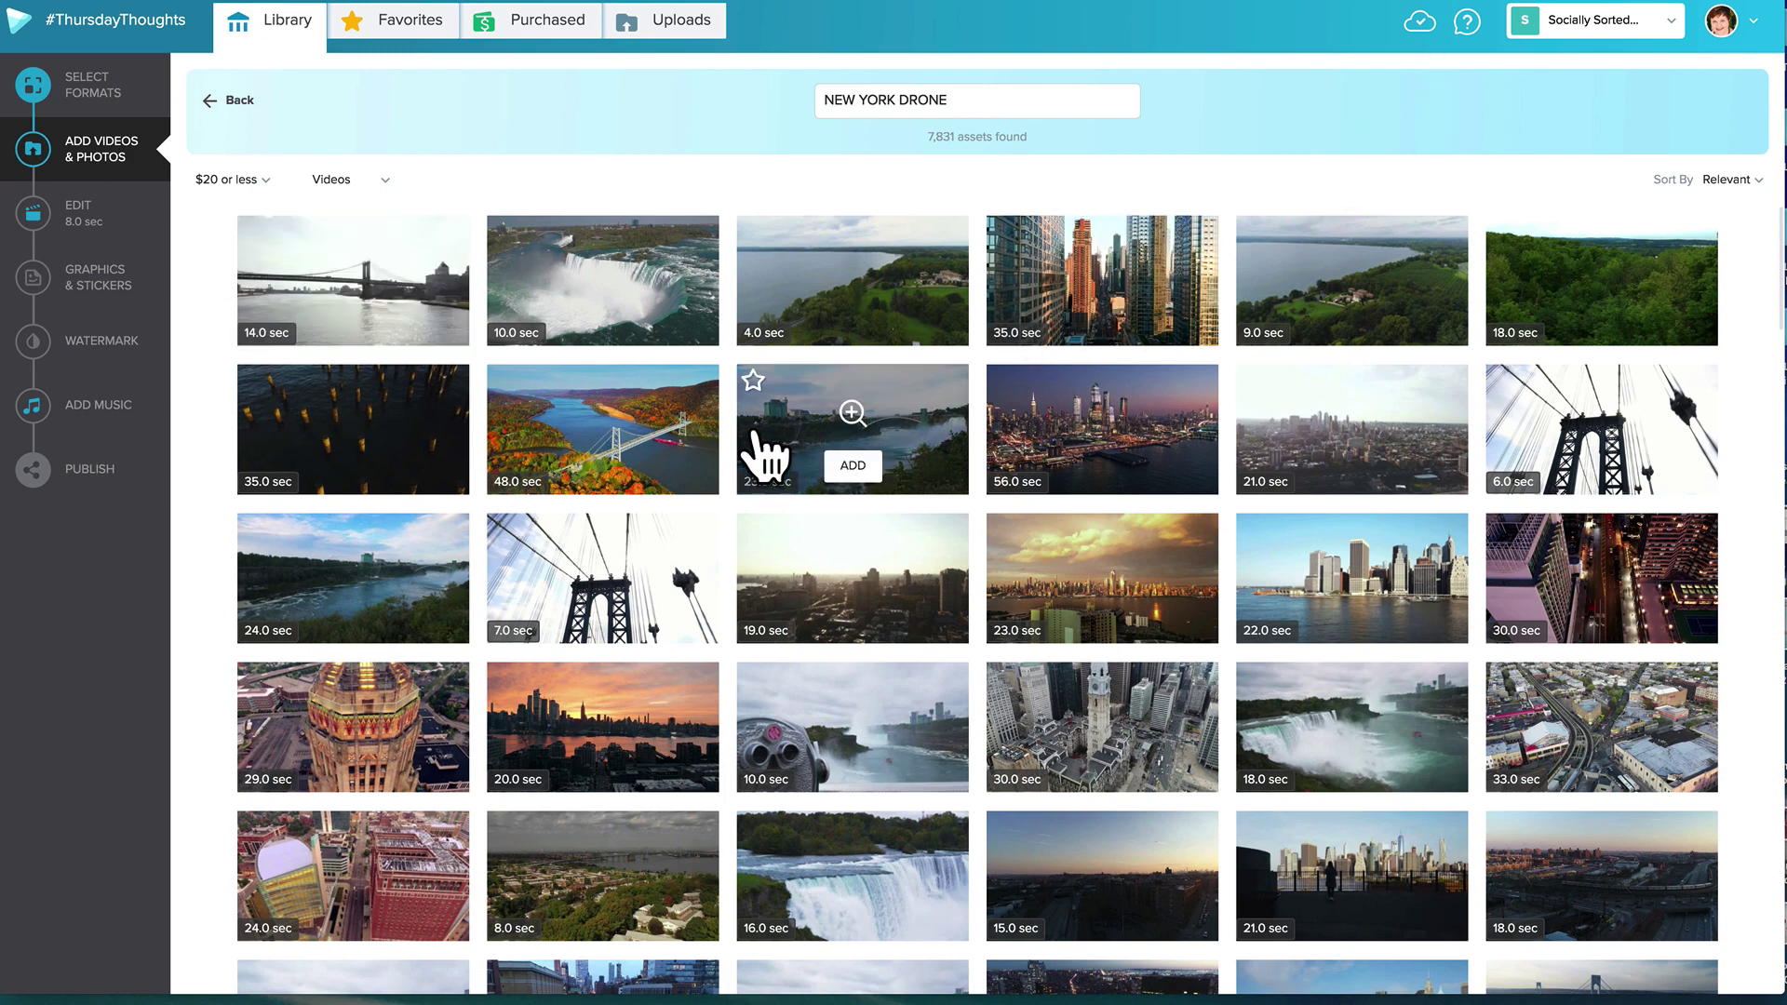
mouse_move(662, 610)
click(601, 563)
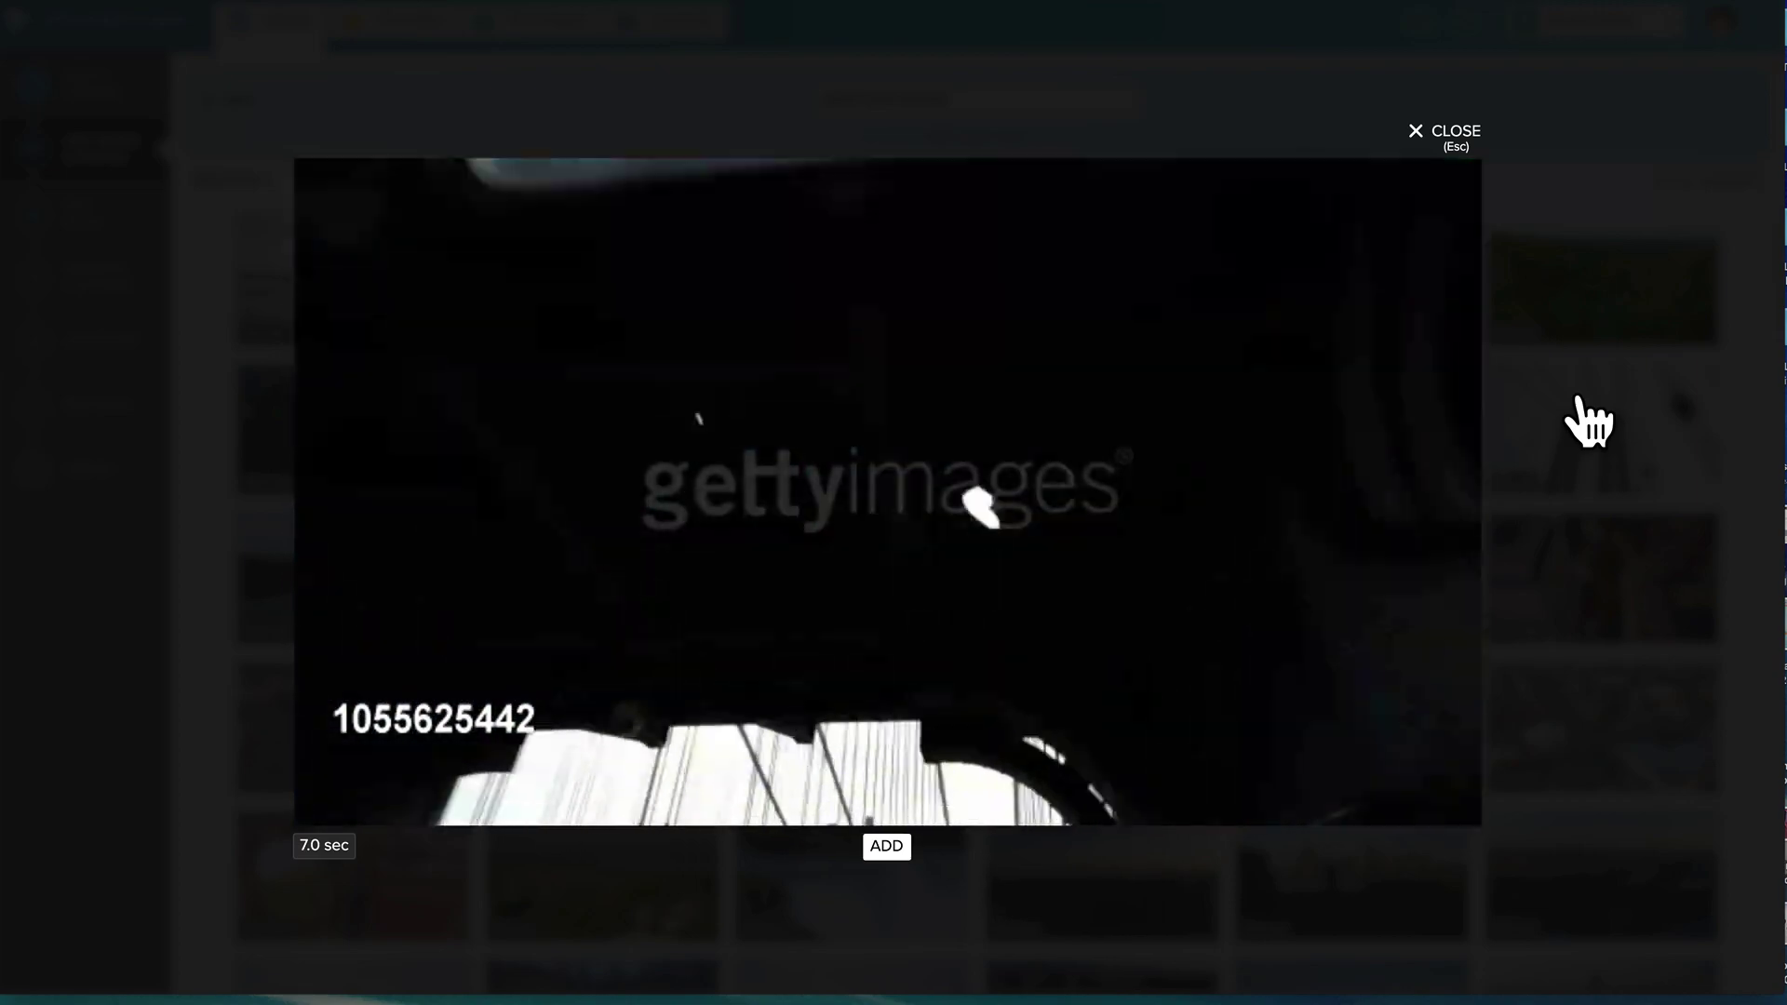
click(1588, 423)
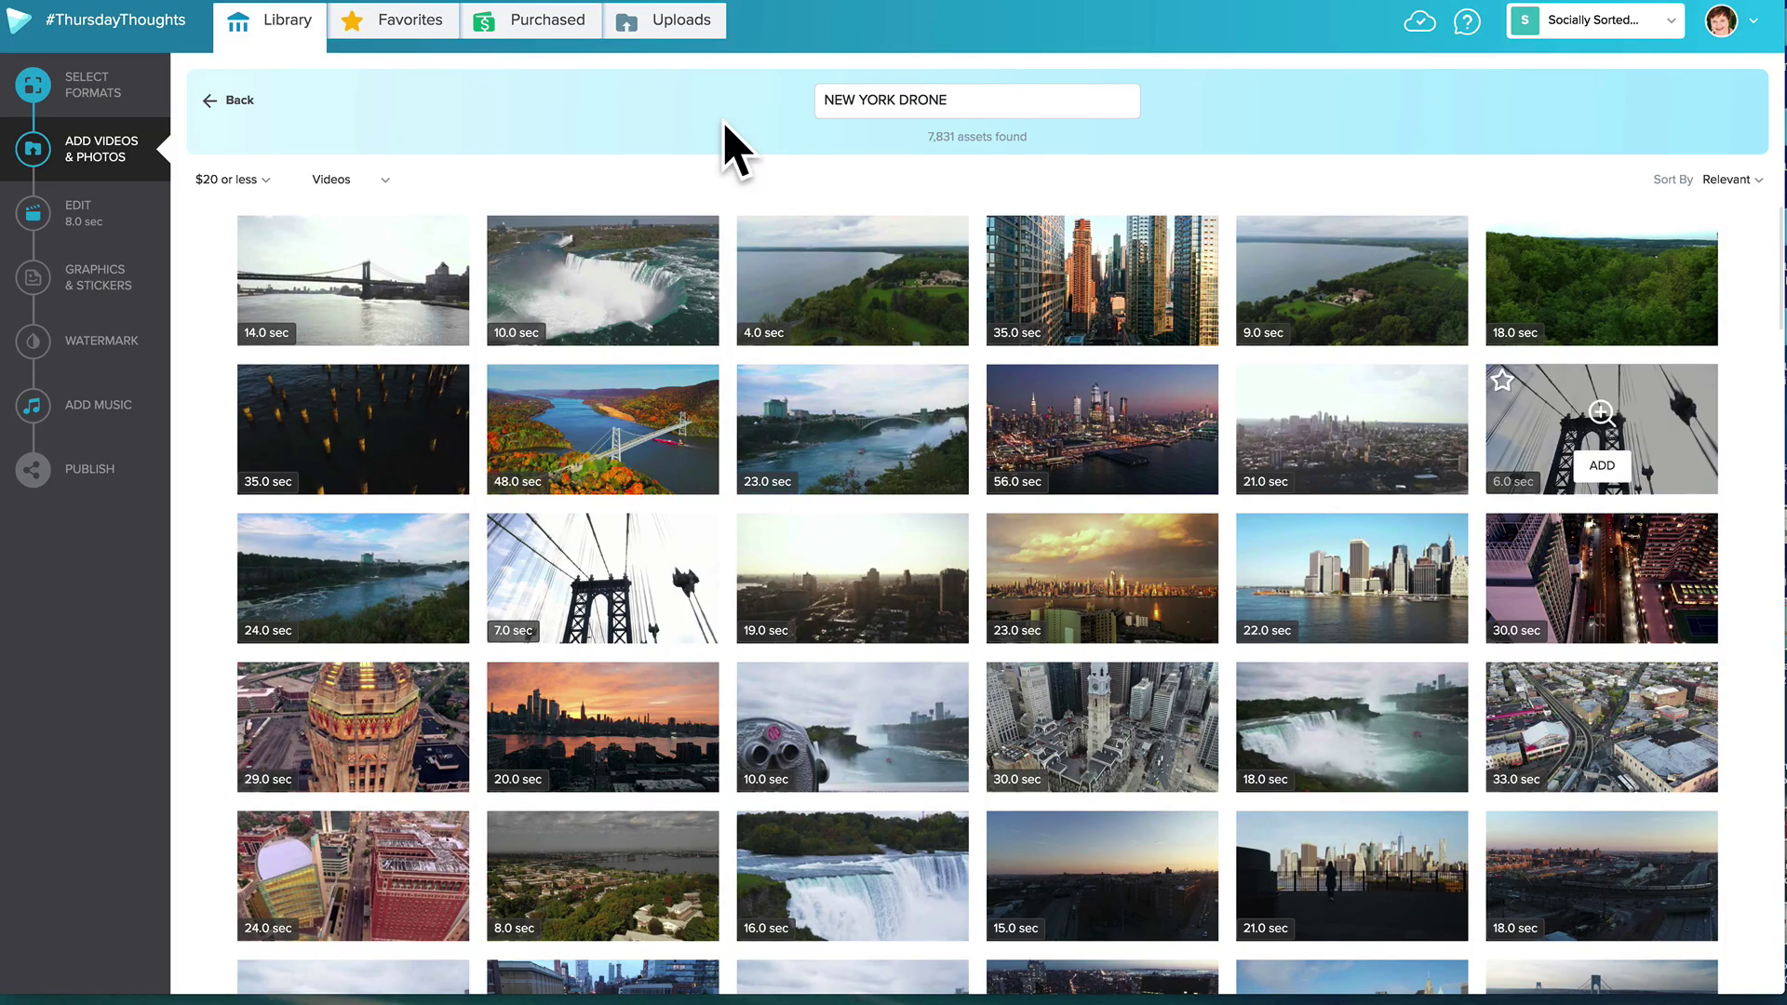
Step: Narrow the search to NEW YORK DRONE BROOKLYN BRIDGE and preview the 16-second overhead video of the bridge tower
click(979, 104)
key(Right)
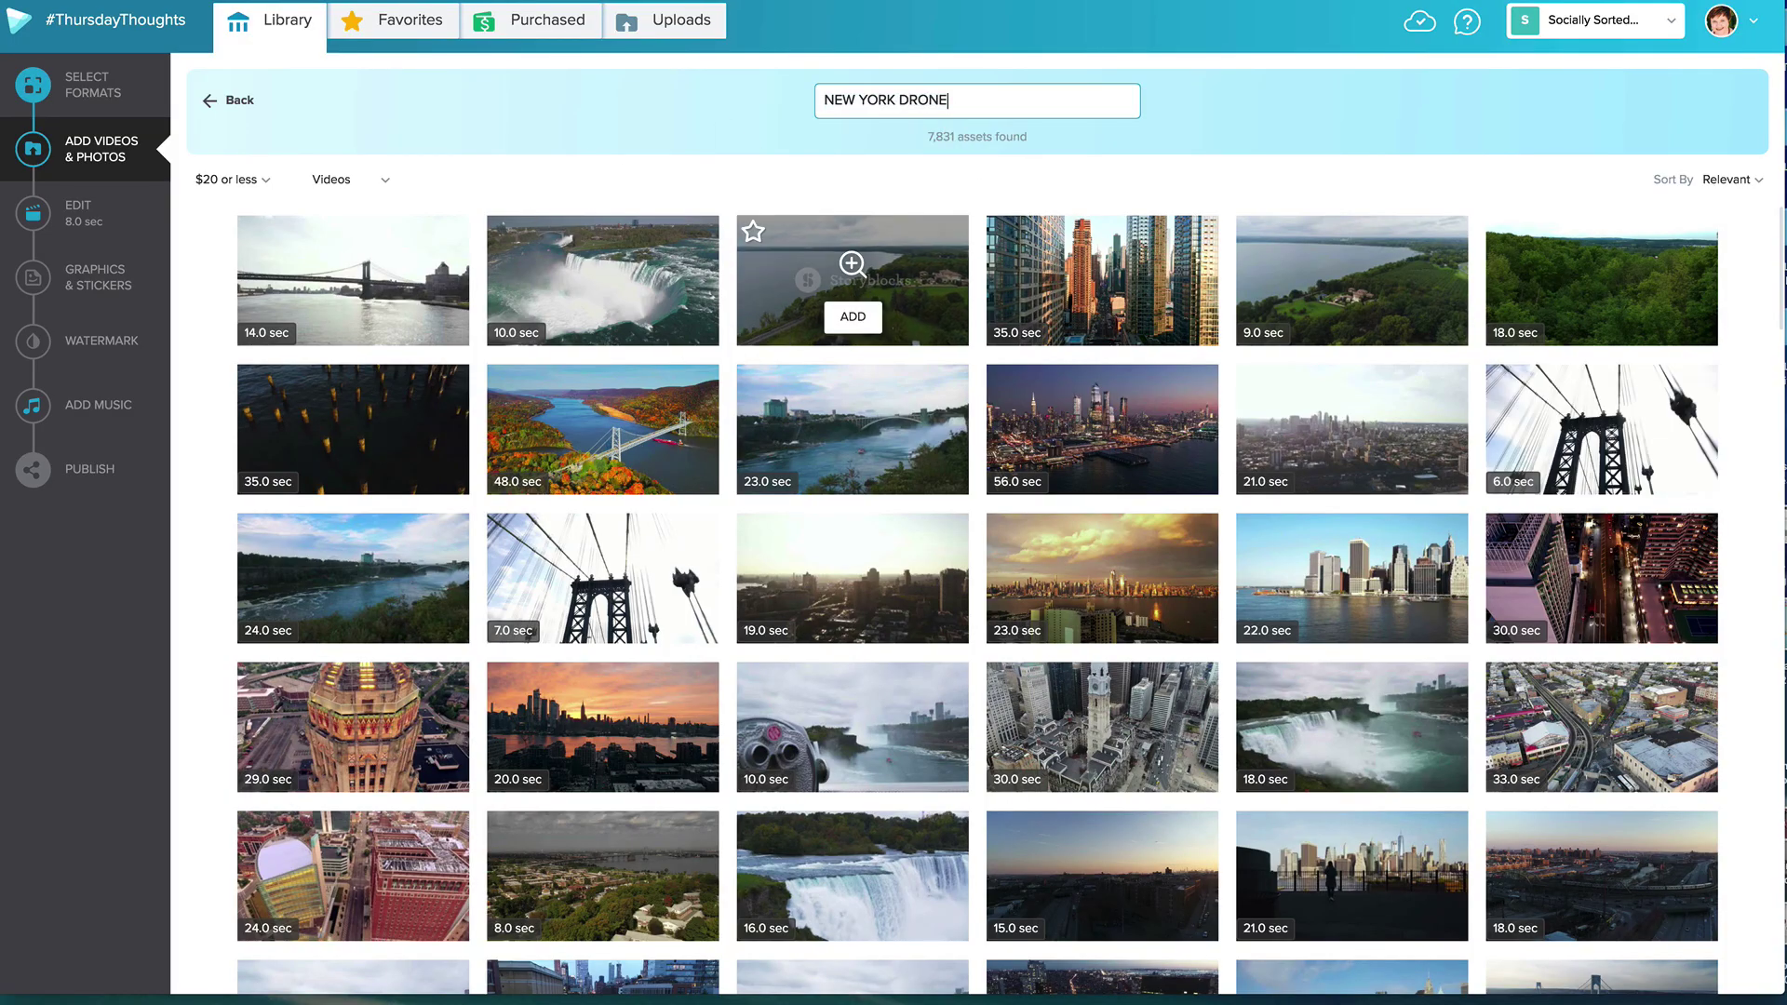
text(BROO)
text(KLYN BRI)
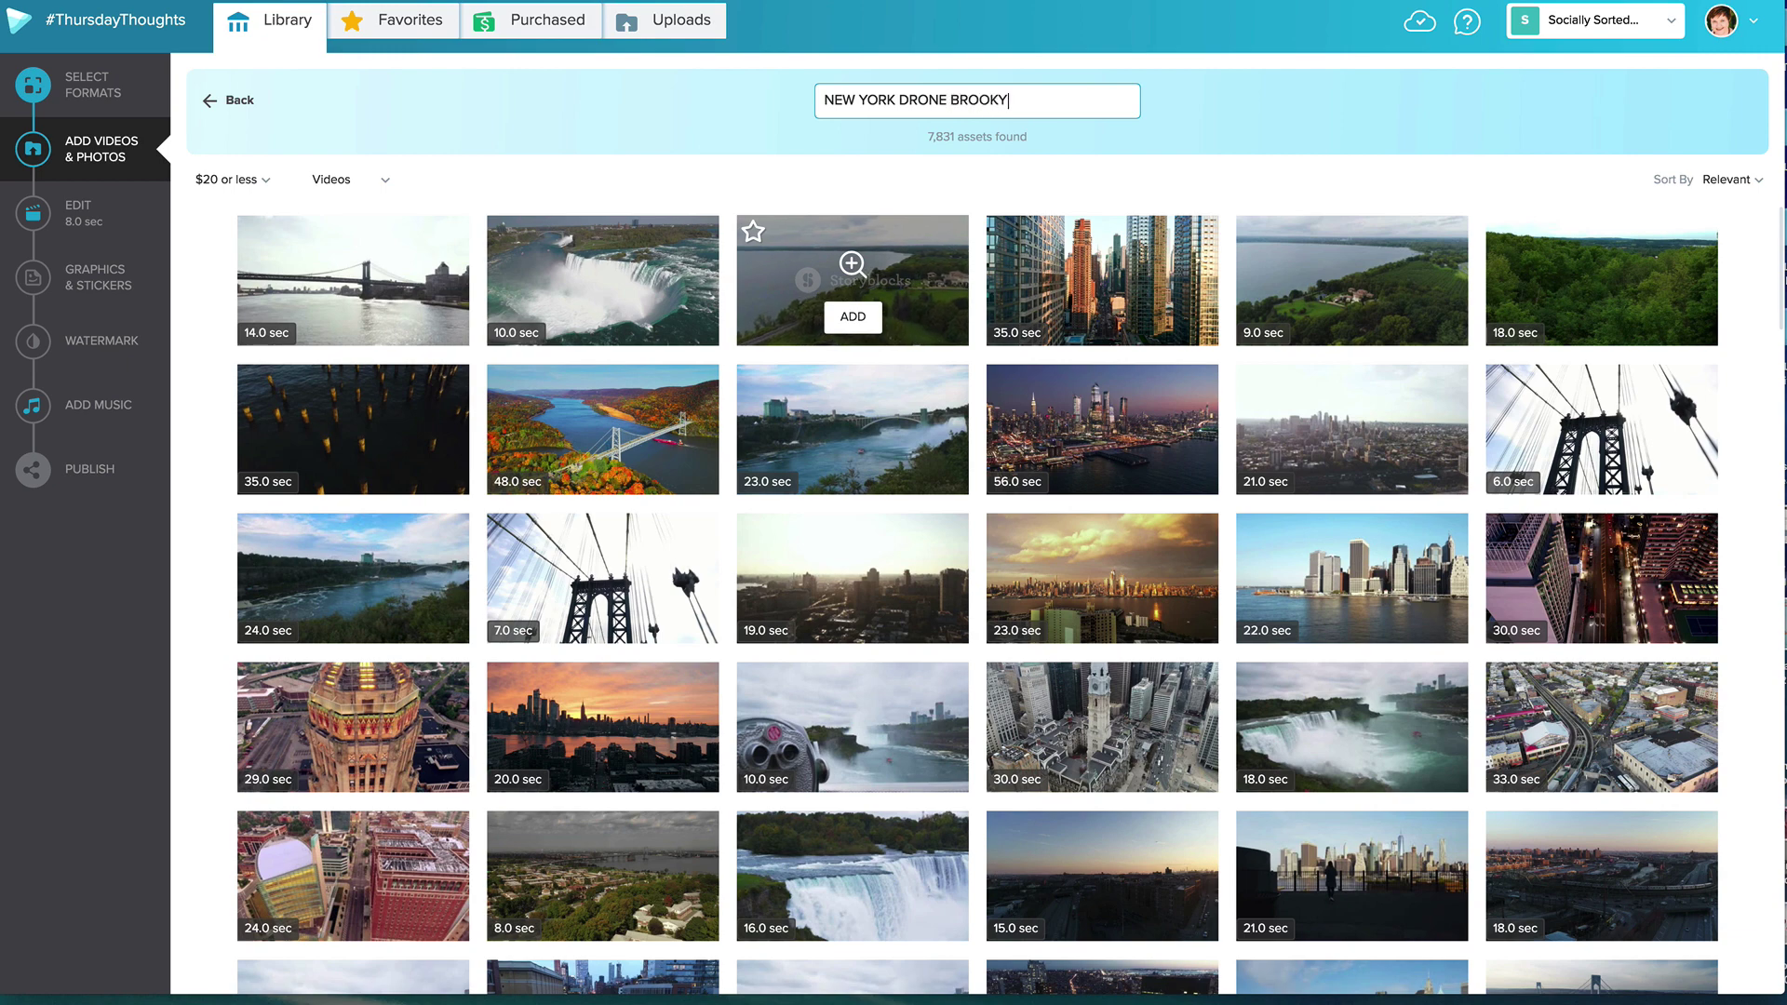
text(DGE)
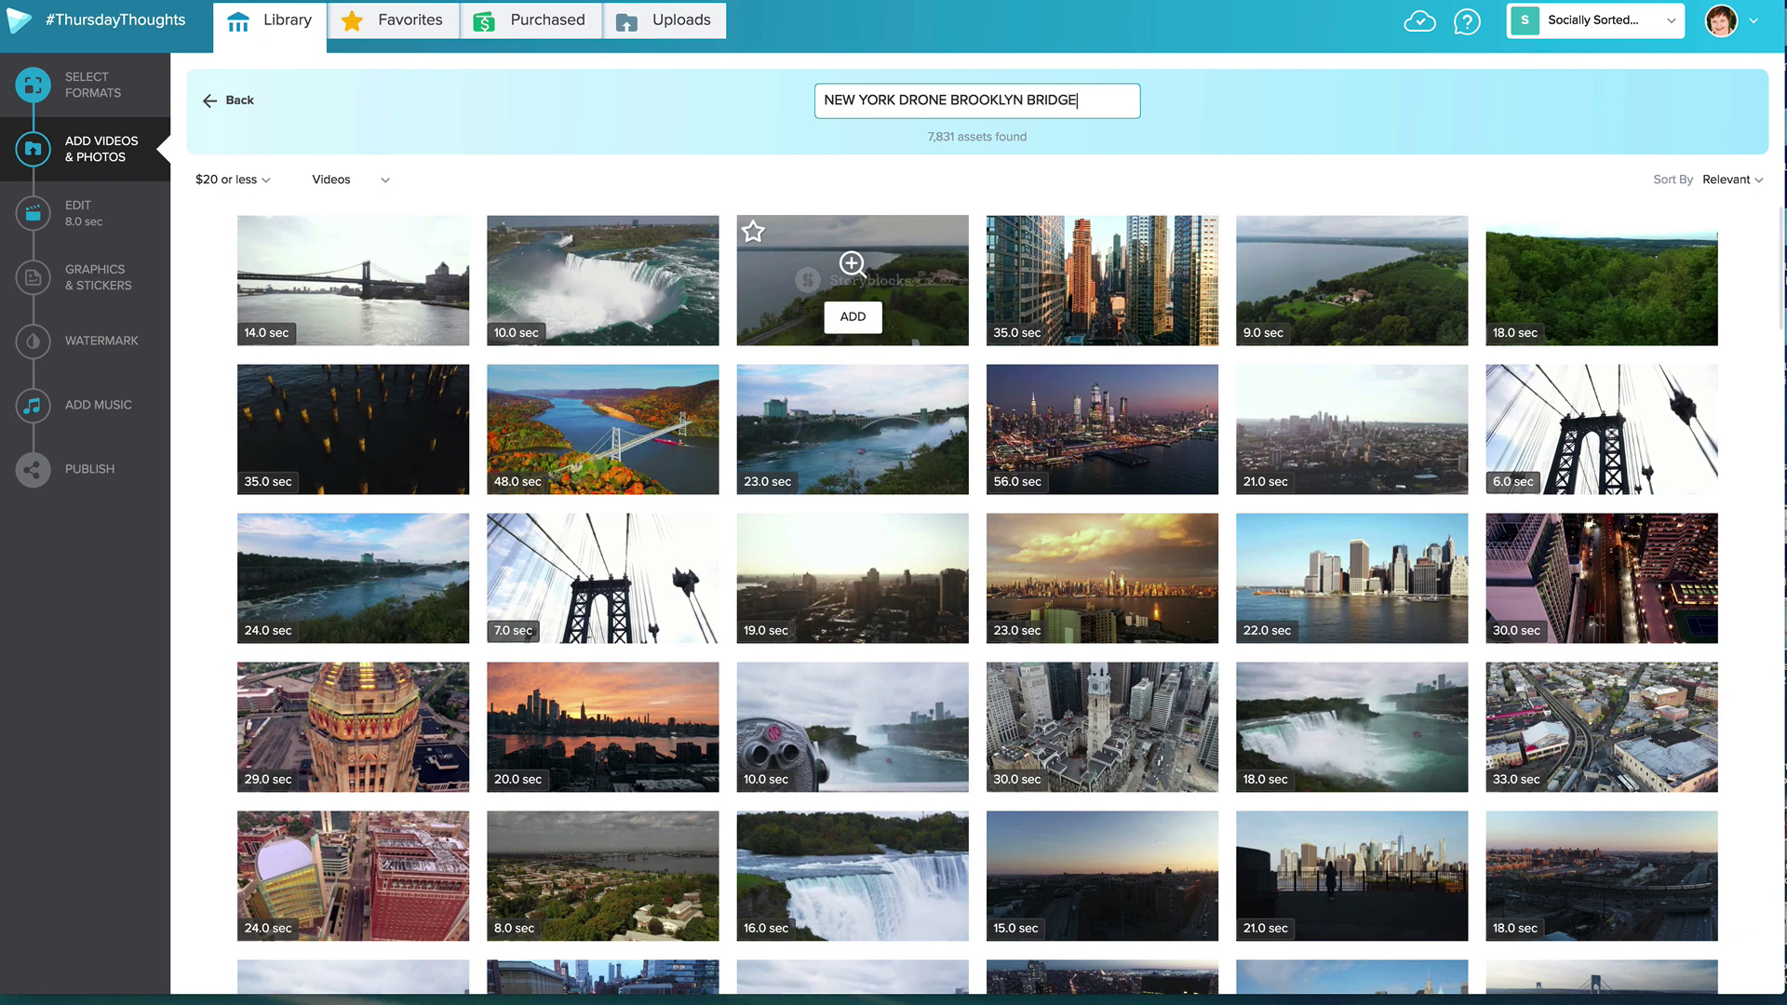
key(Return)
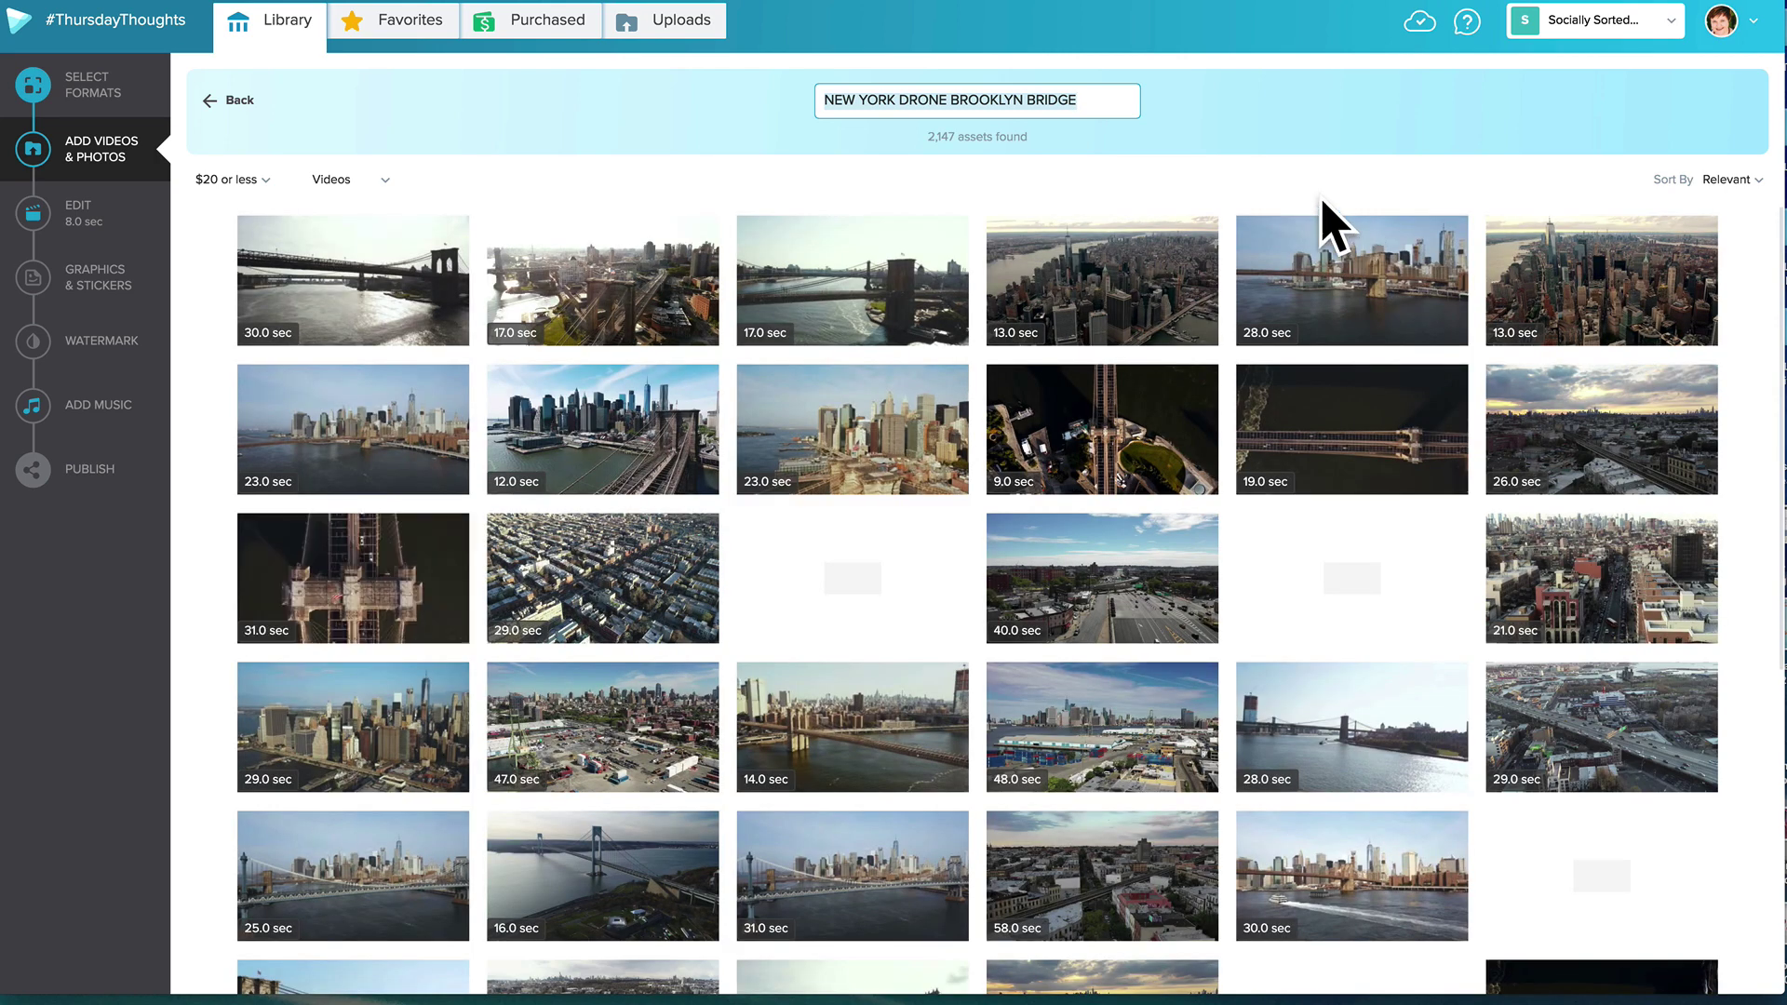
scroll(1290, 749, down, 3)
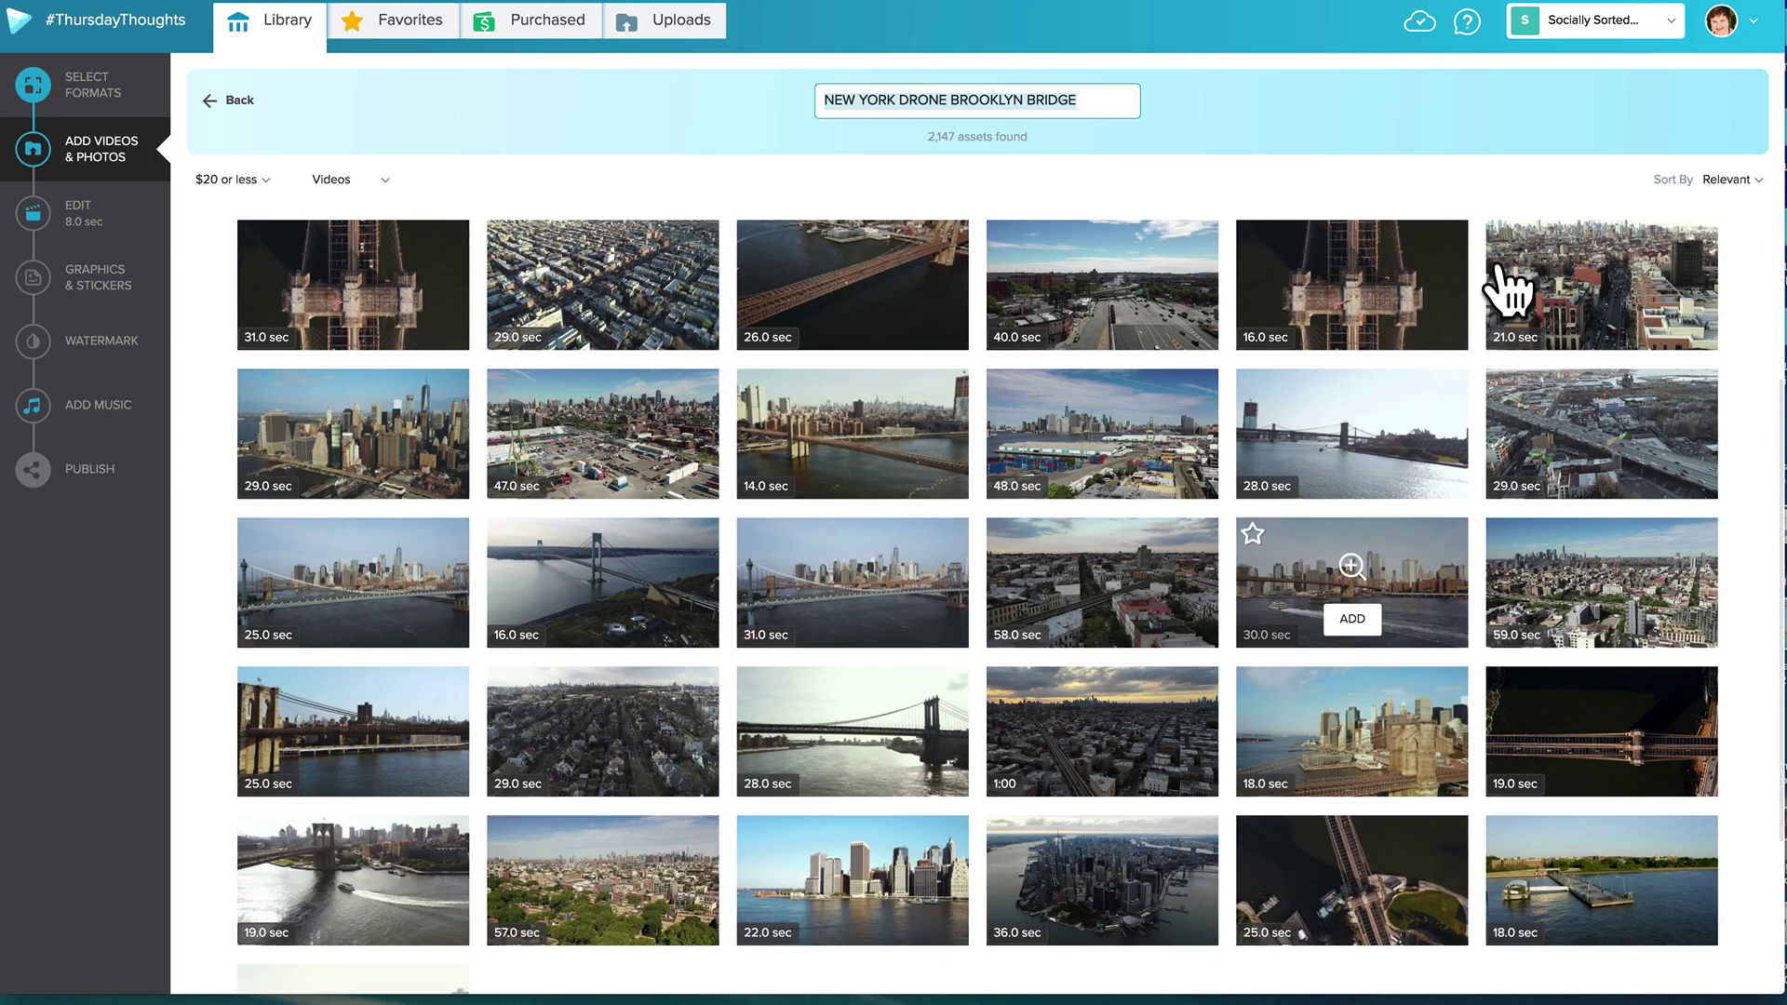
click(1353, 269)
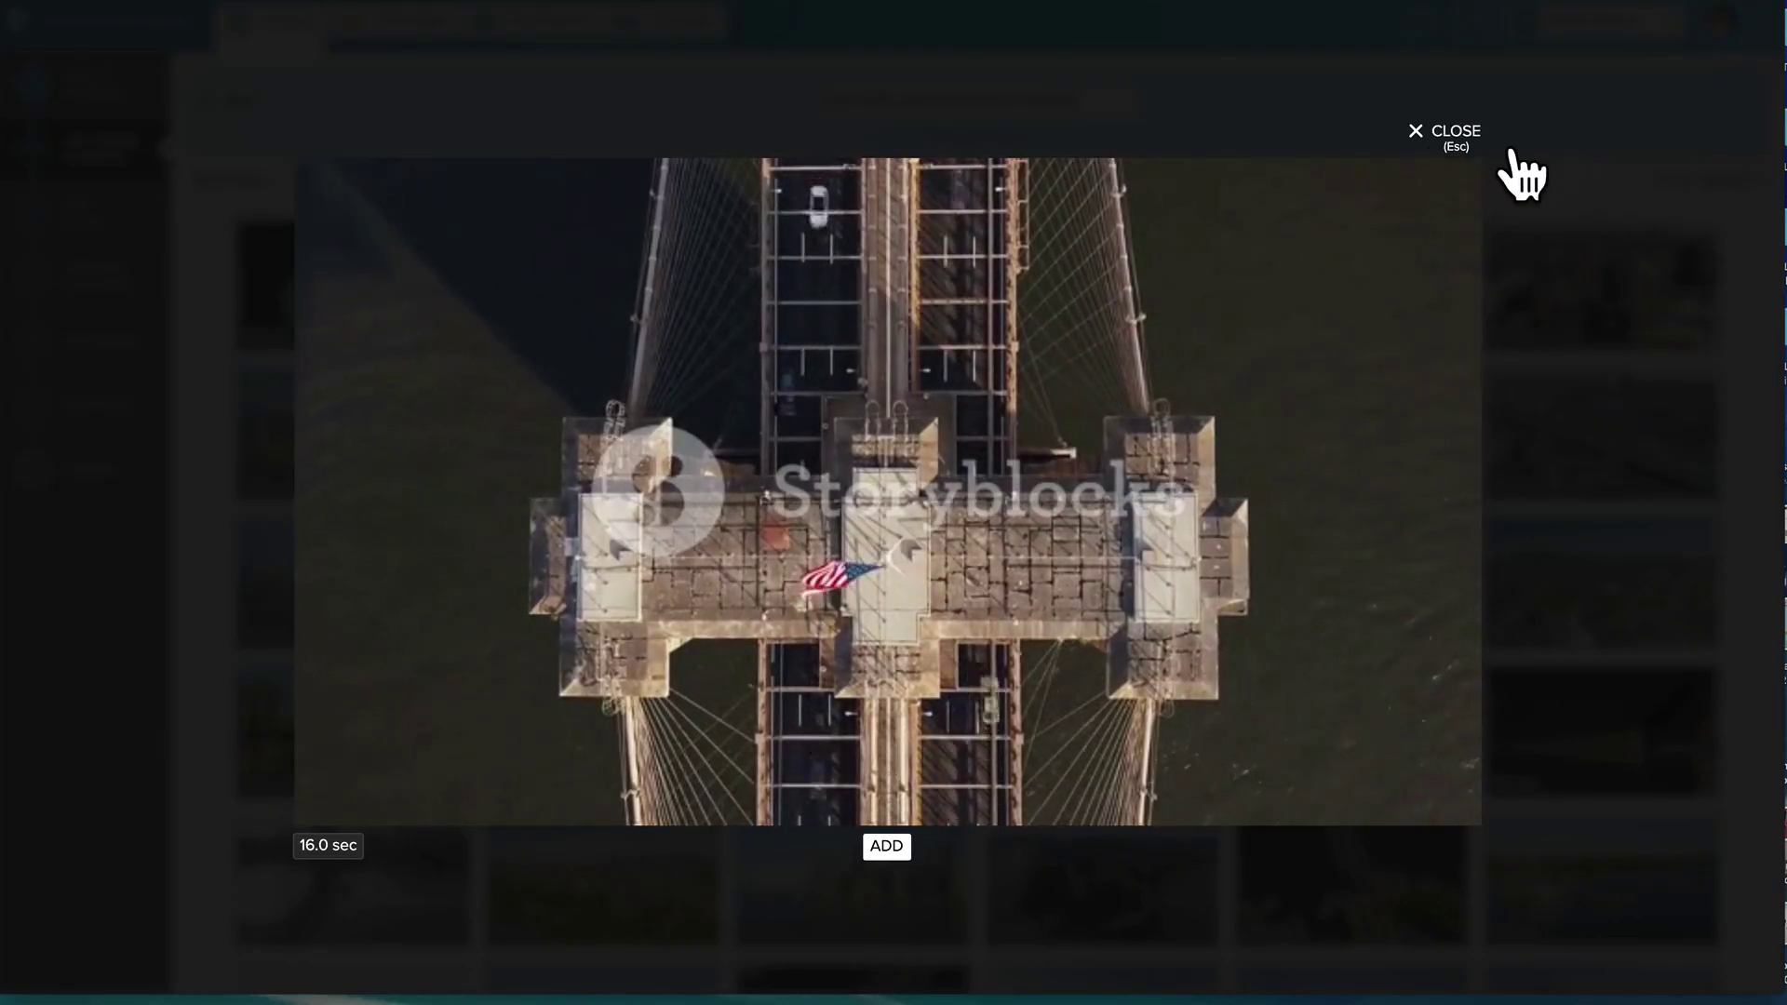
click(1478, 147)
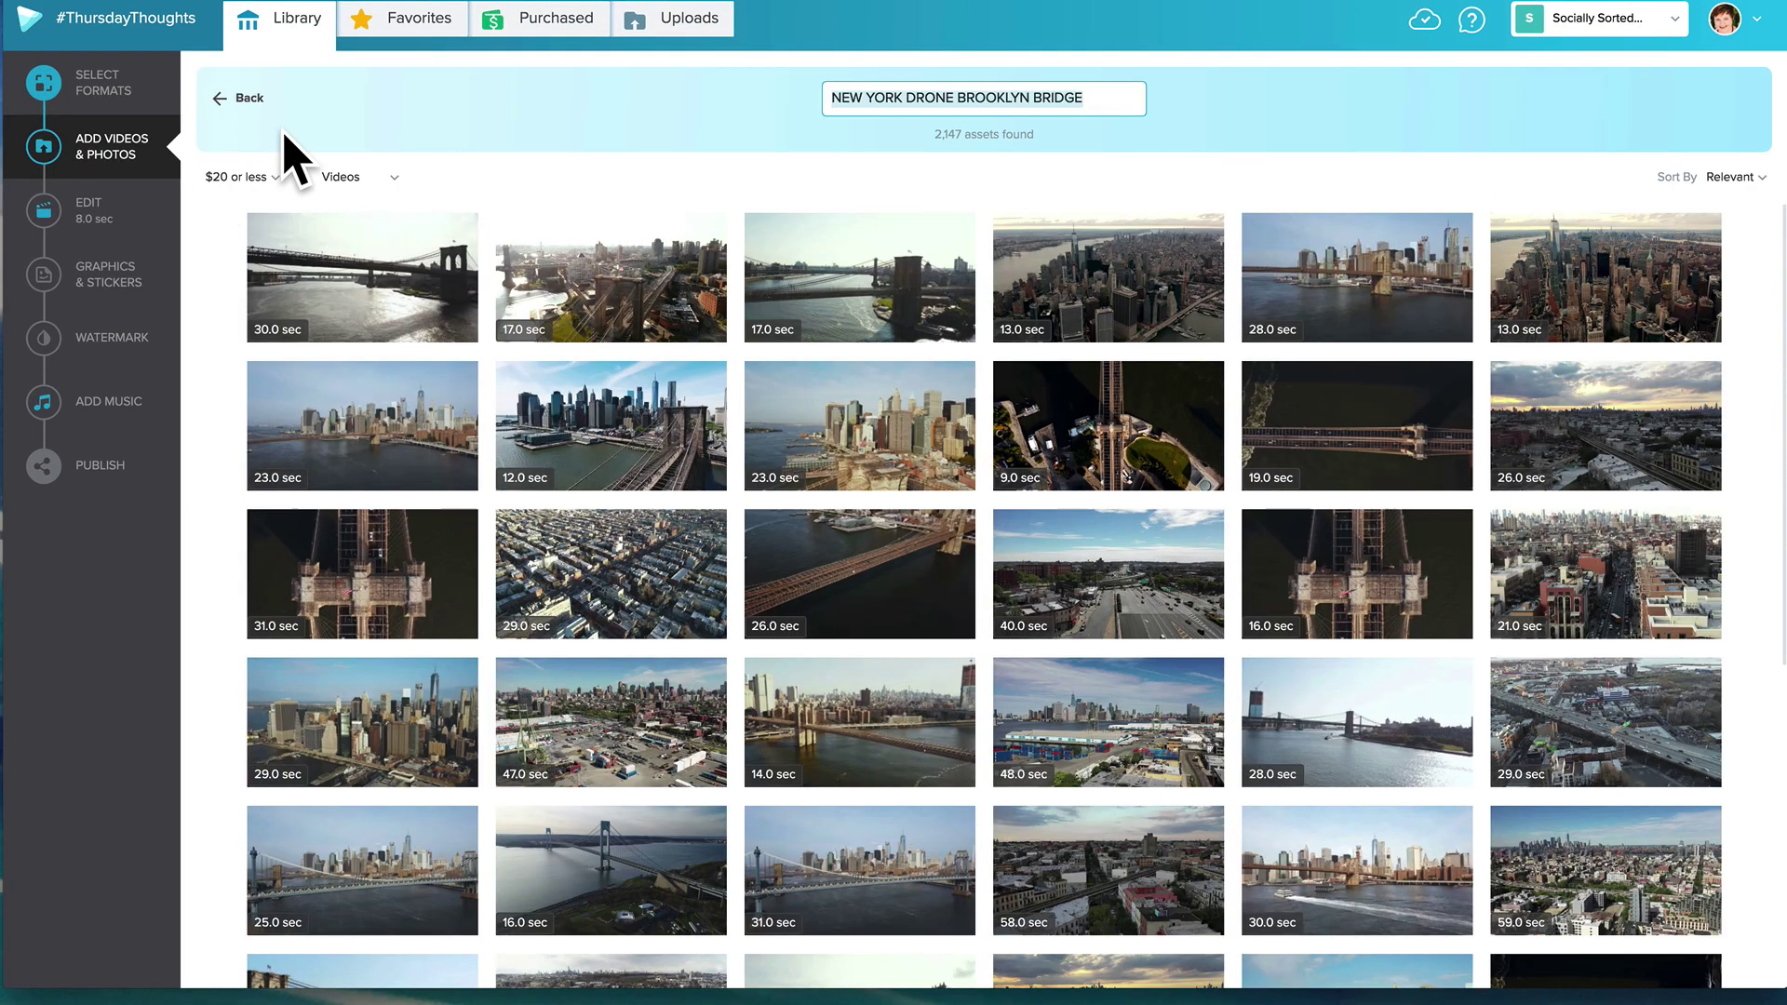
Step: View the favorited media and the previously purchased media
click(419, 31)
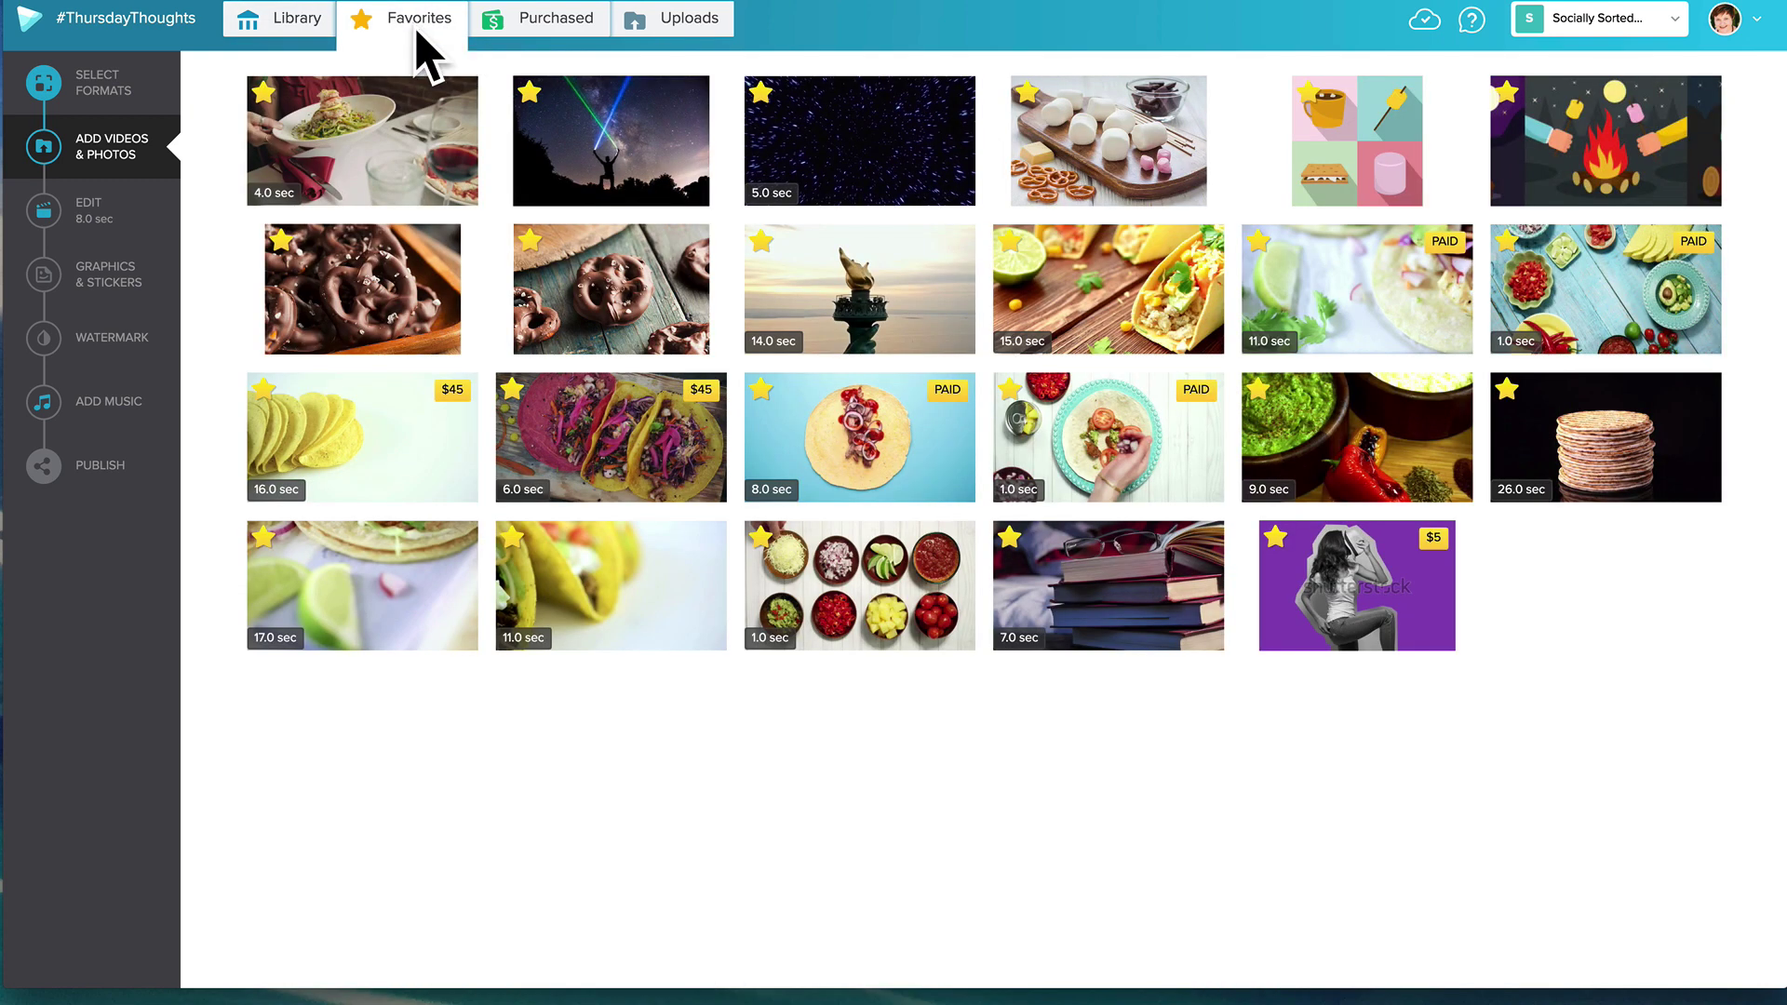
click(540, 27)
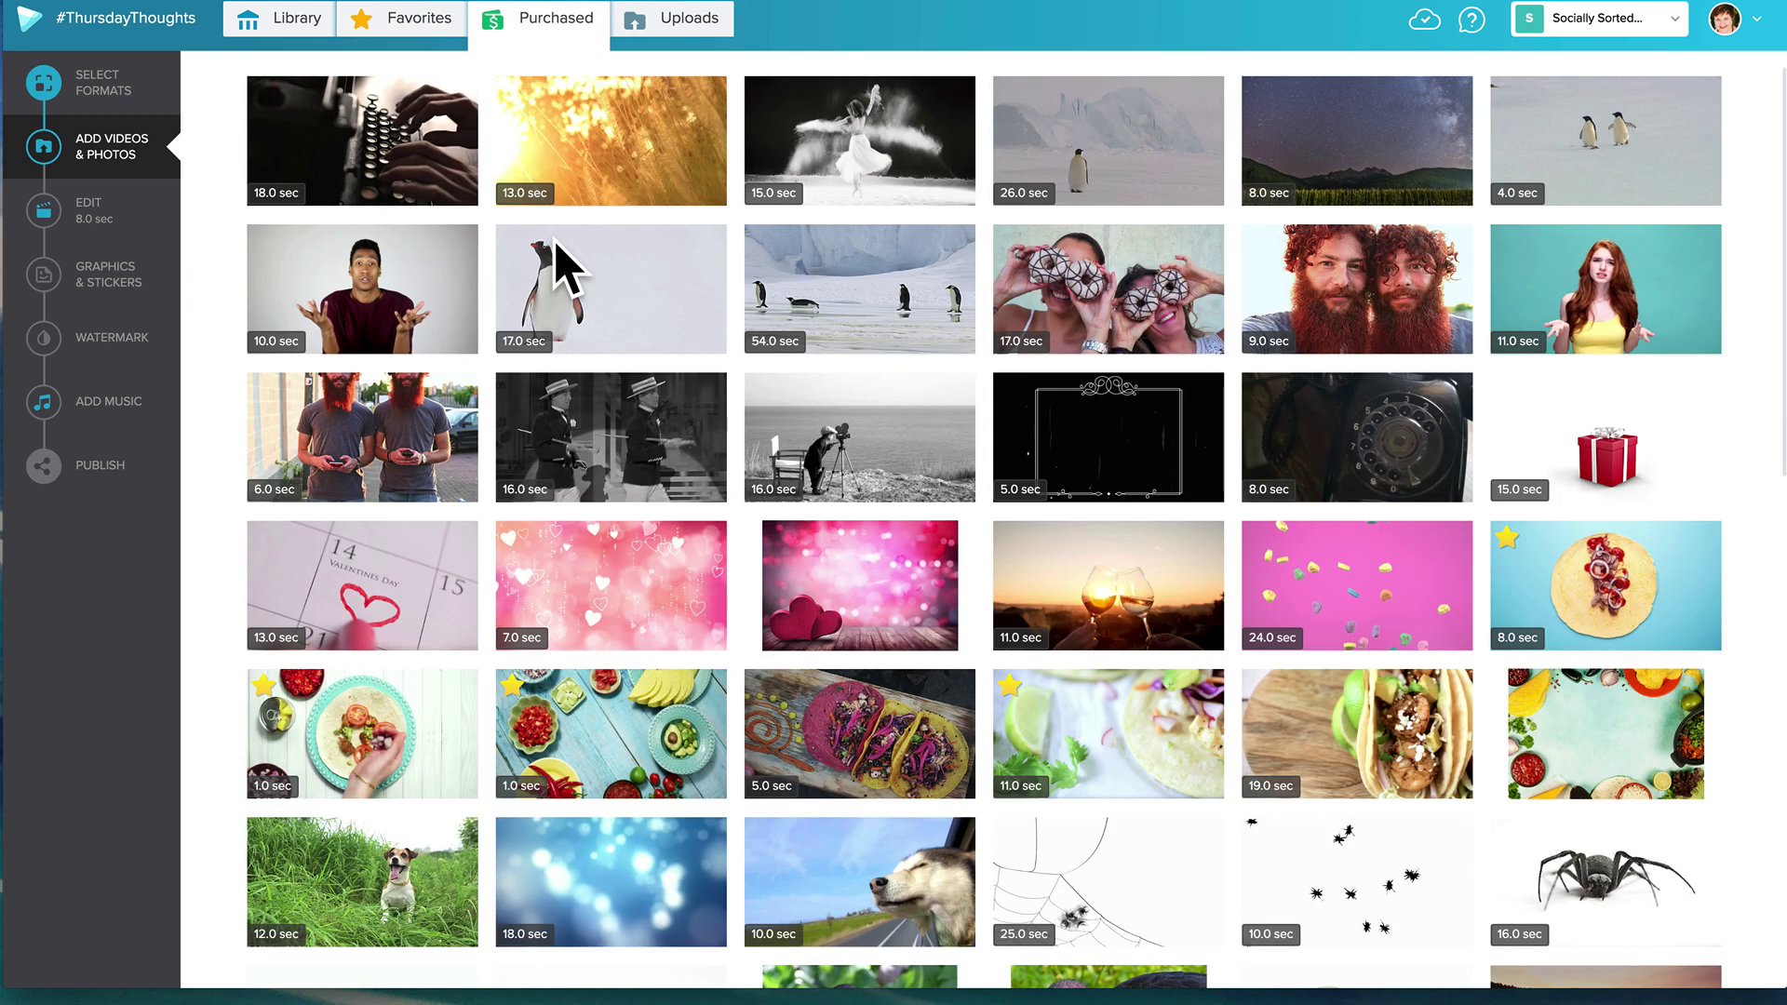
Step: View the uploaded videos and photos and return to the stock library
click(658, 42)
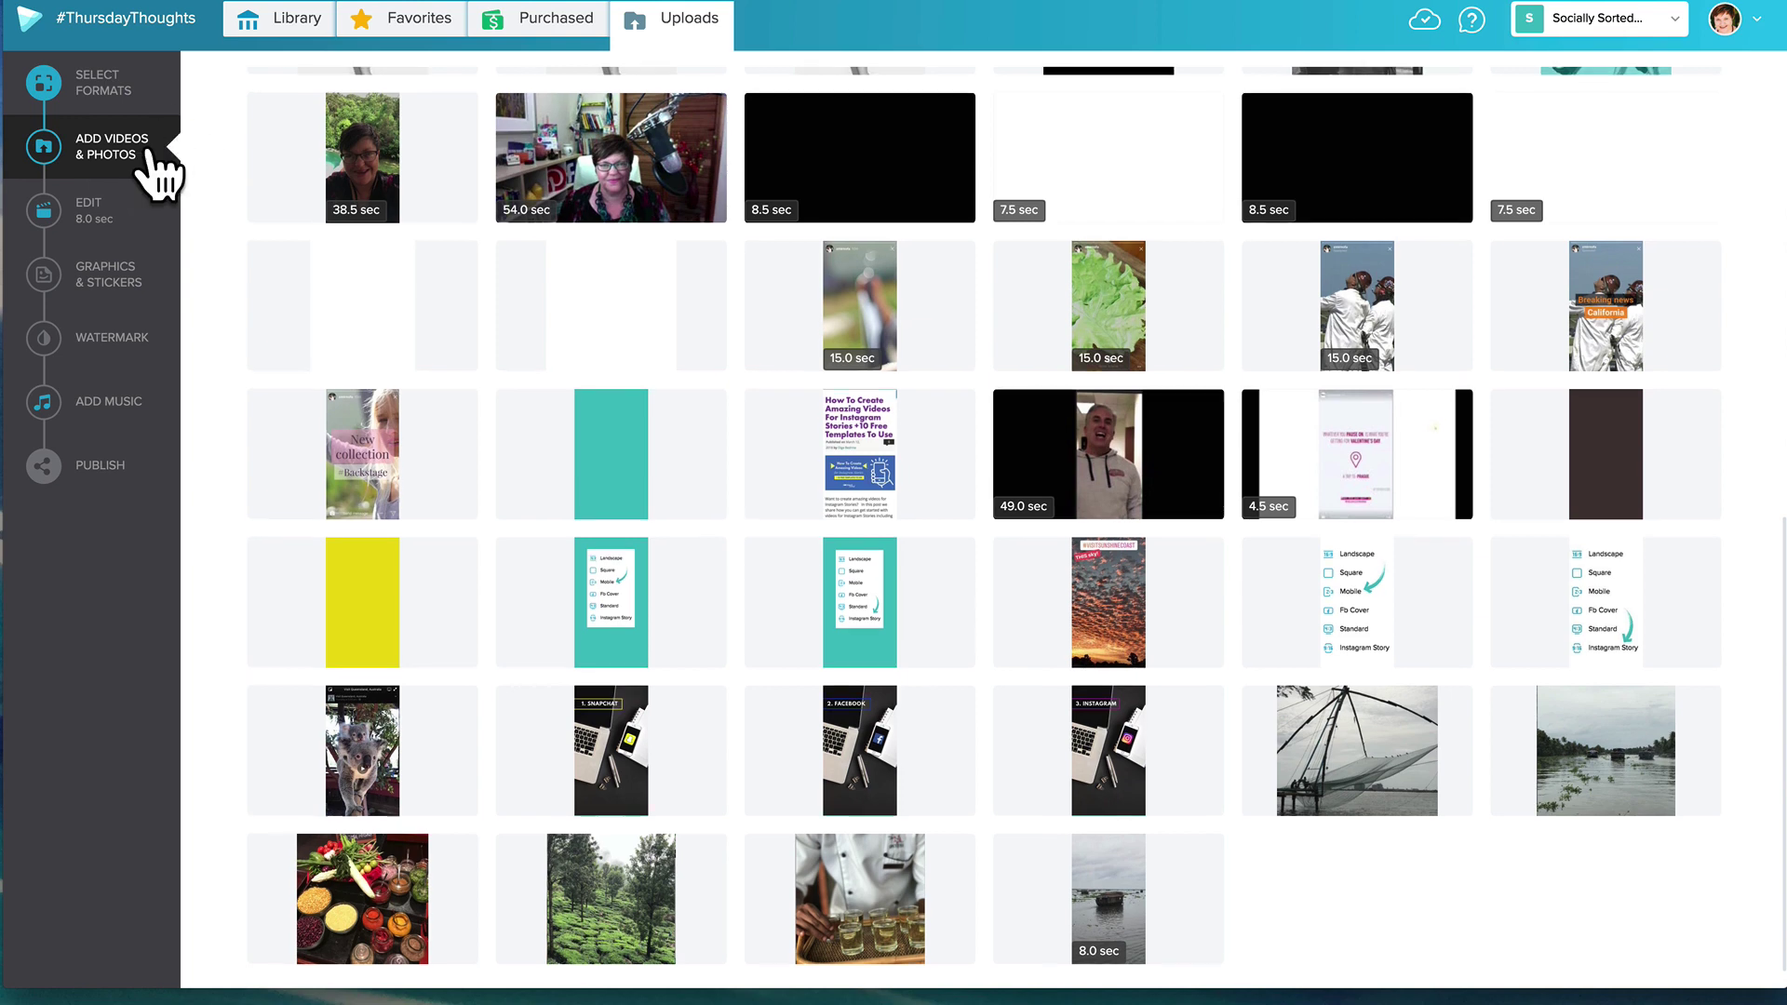
click(321, 36)
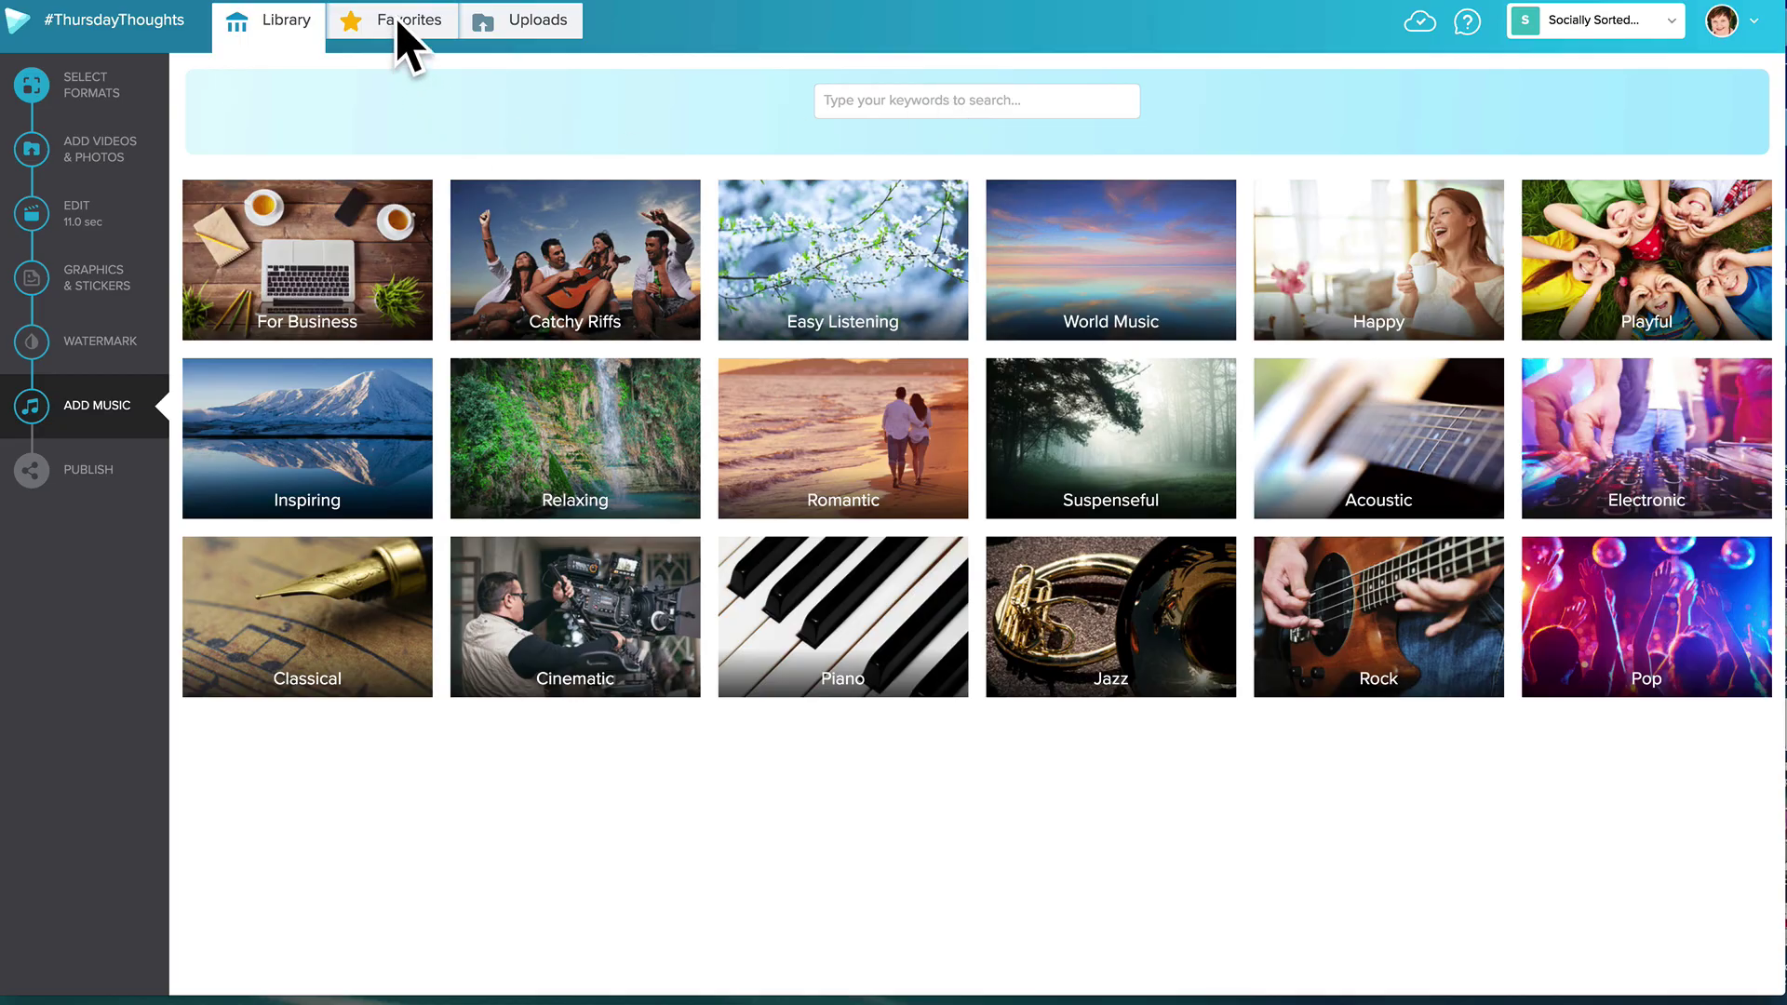
Step: View the favorited music, preview the Happy Lazy Strumming Full track, and check the uploaded audio files
click(399, 22)
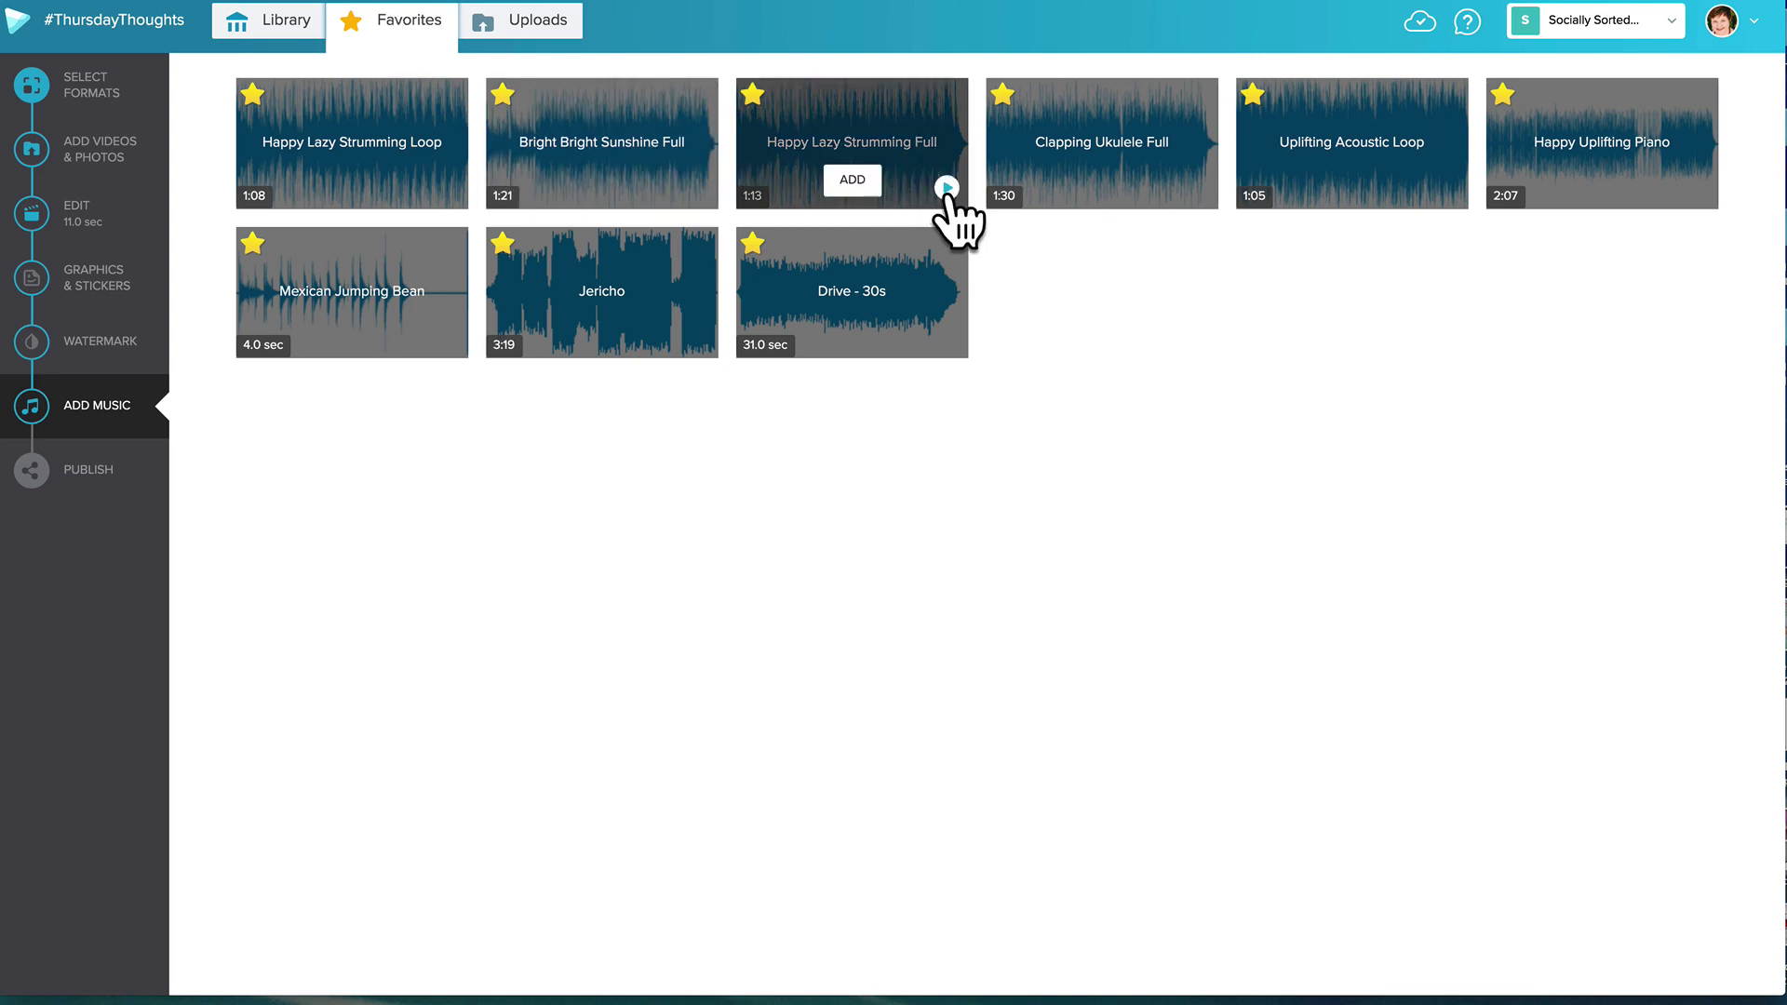
click(946, 188)
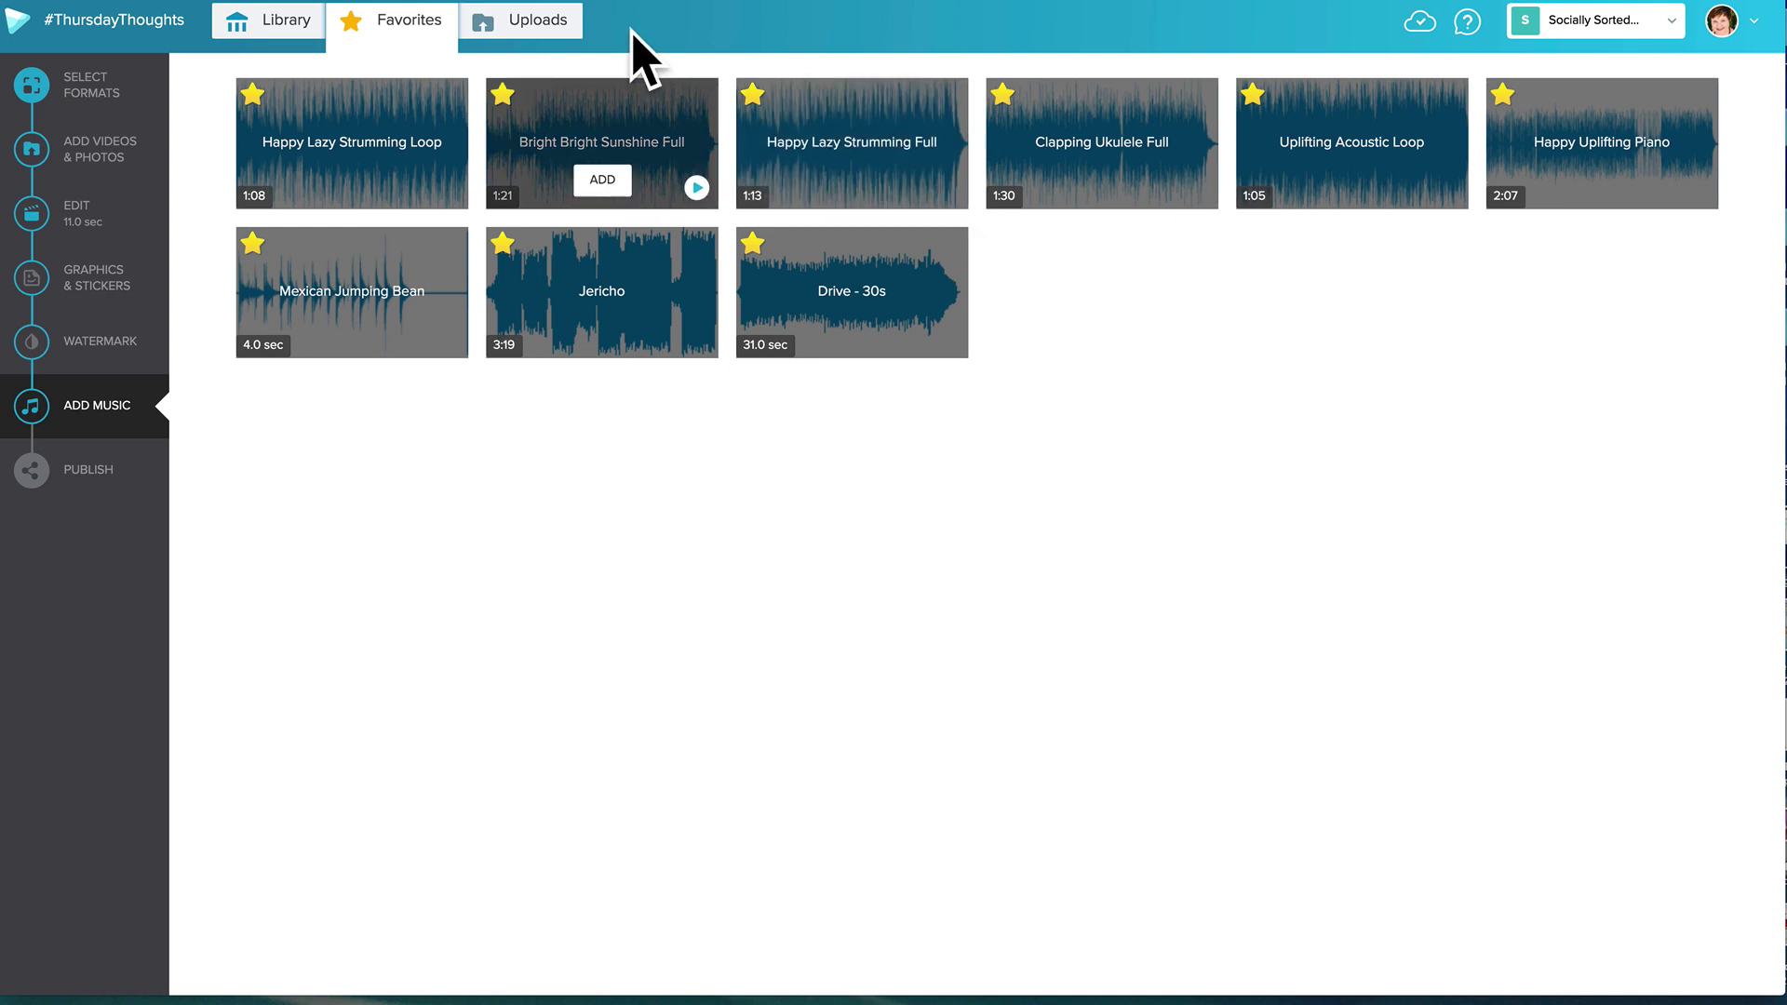
click(551, 28)
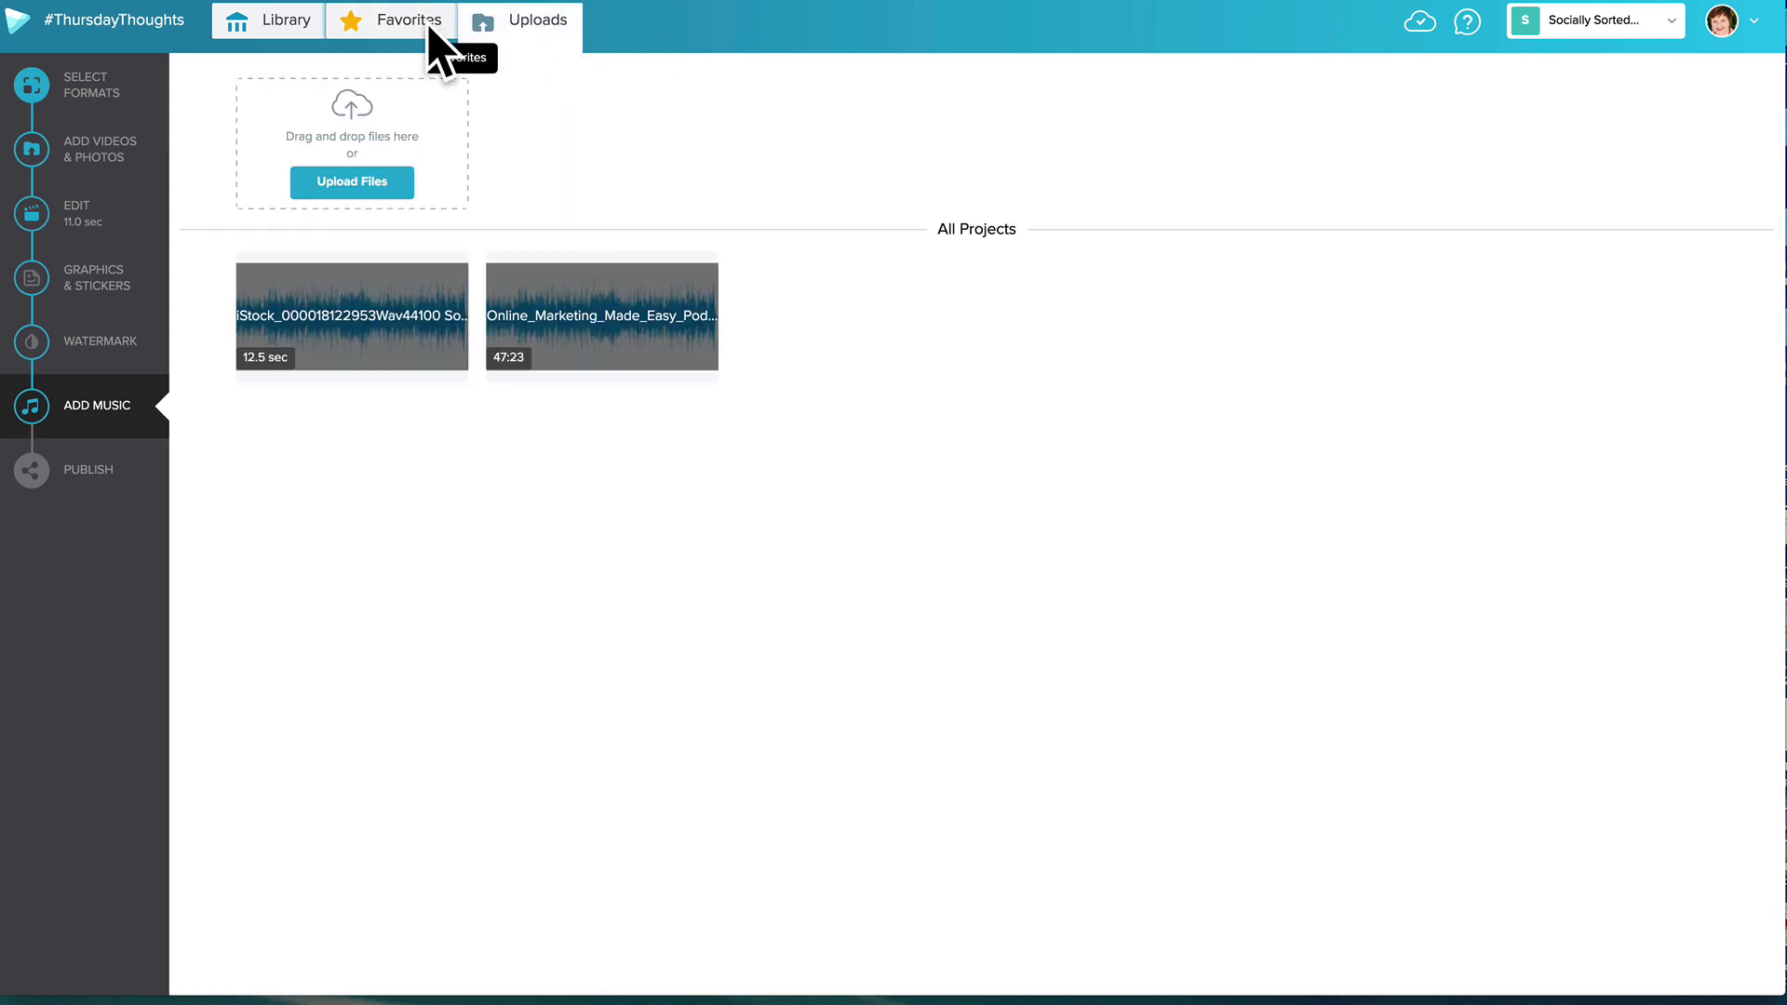
click(284, 28)
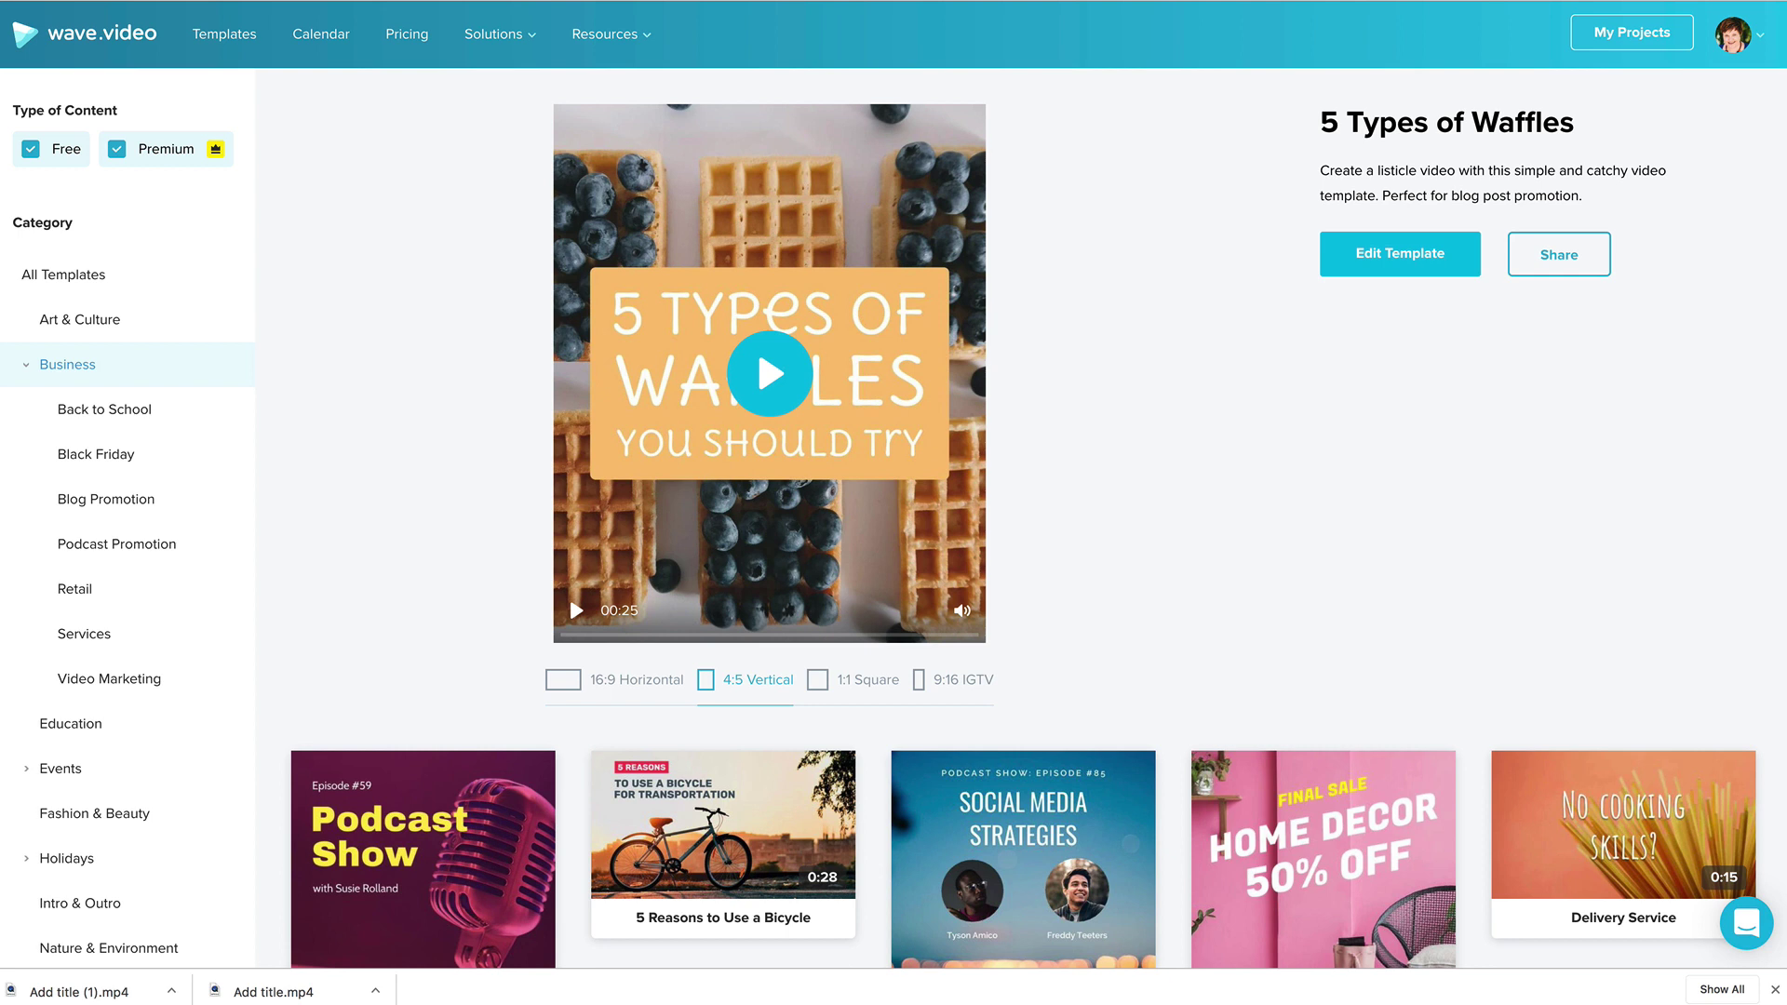
Step: Show the 5 Types of Waffles template in 16:9 Horizontal format and open it for editing
click(611, 690)
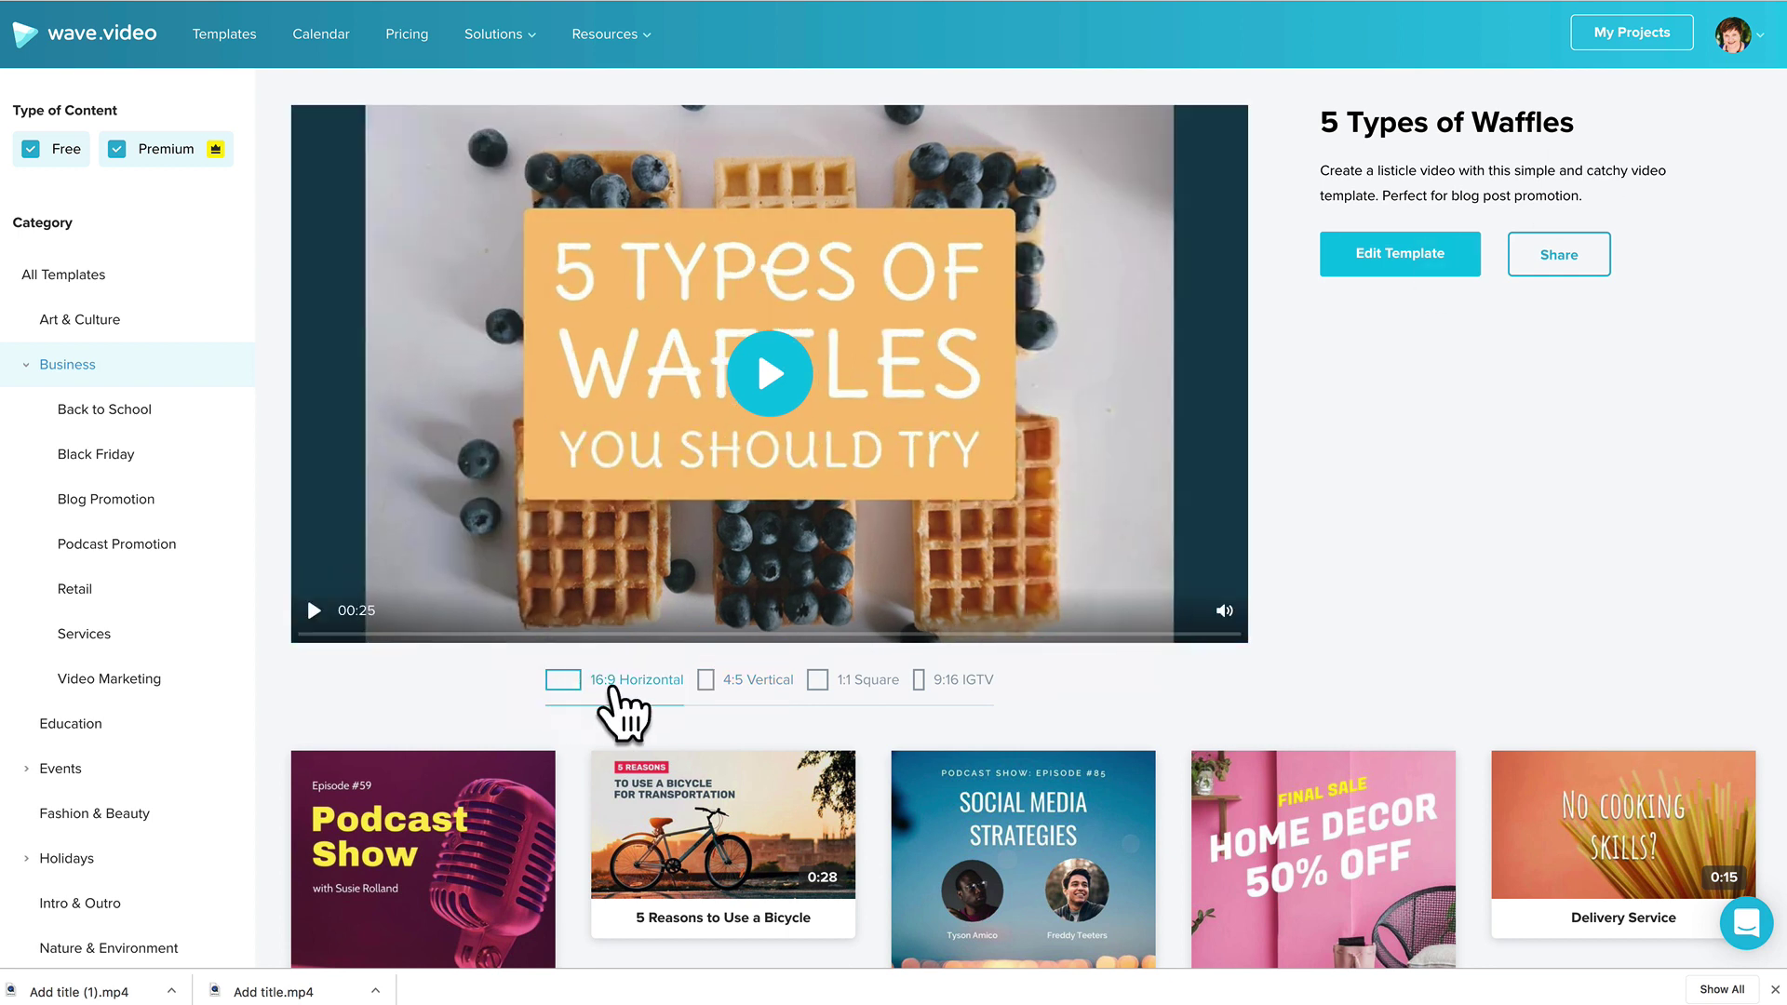
click(1401, 265)
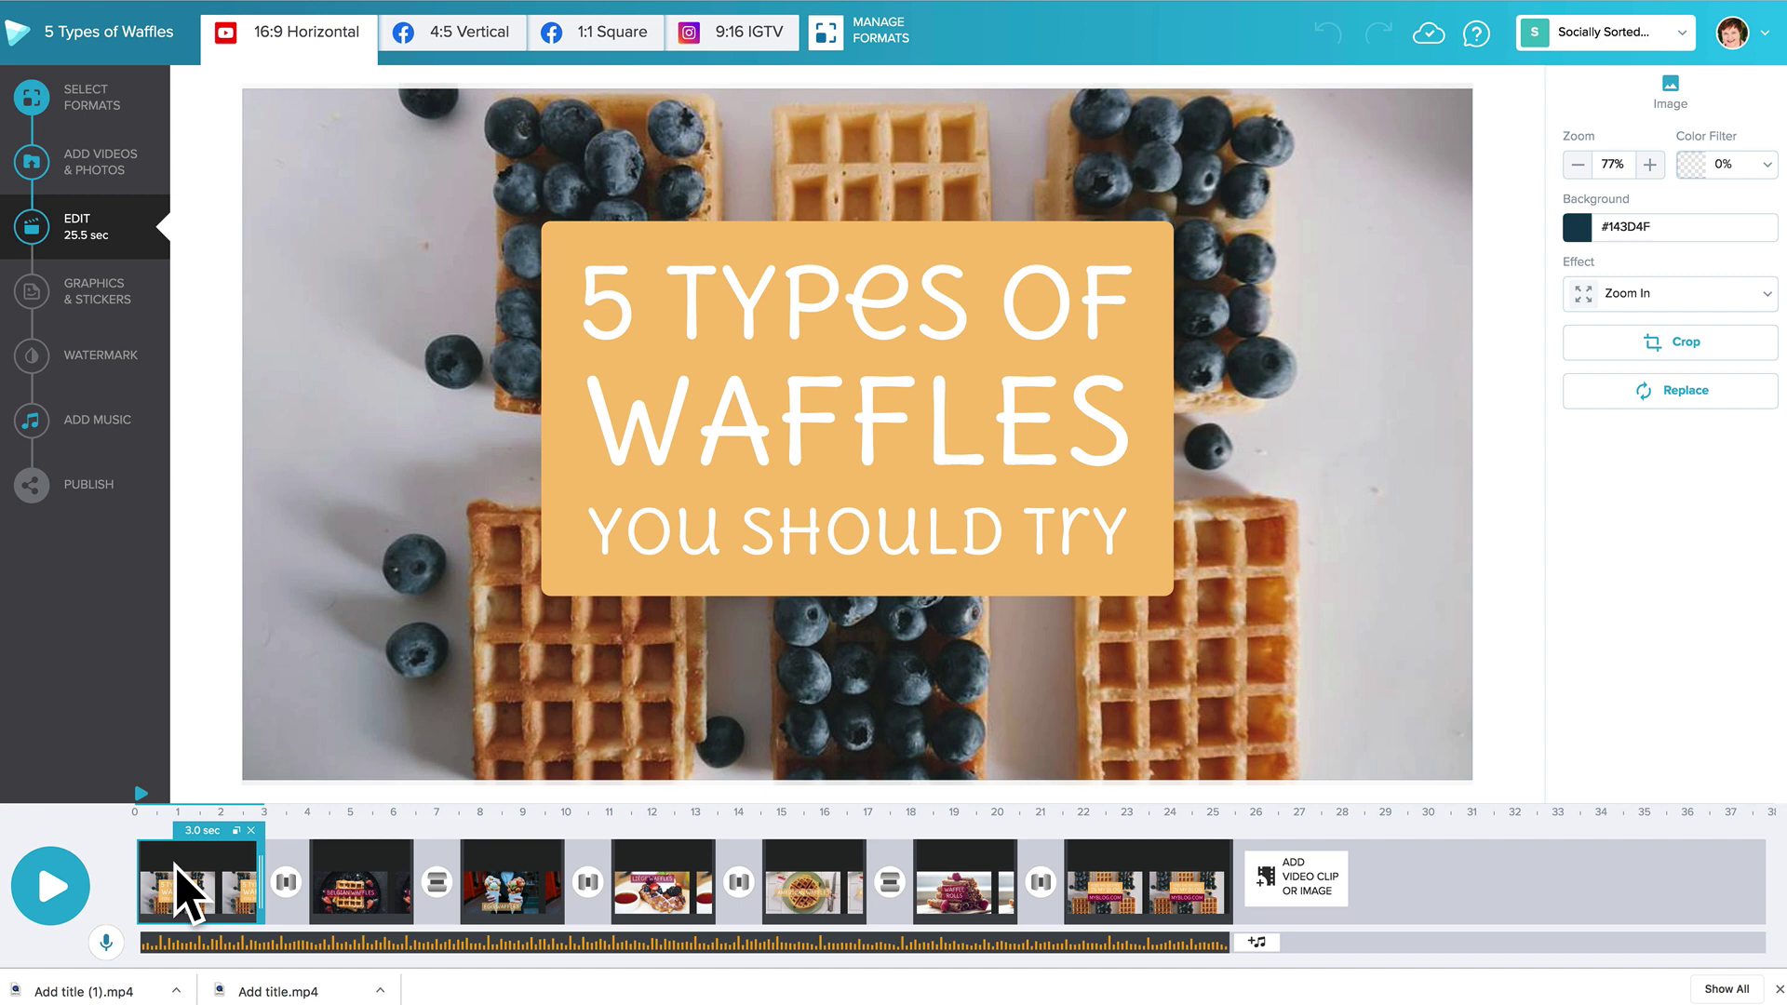
Step: Look through the text of the title, Belgian Waffles and Egg Waffles scenes
click(189, 921)
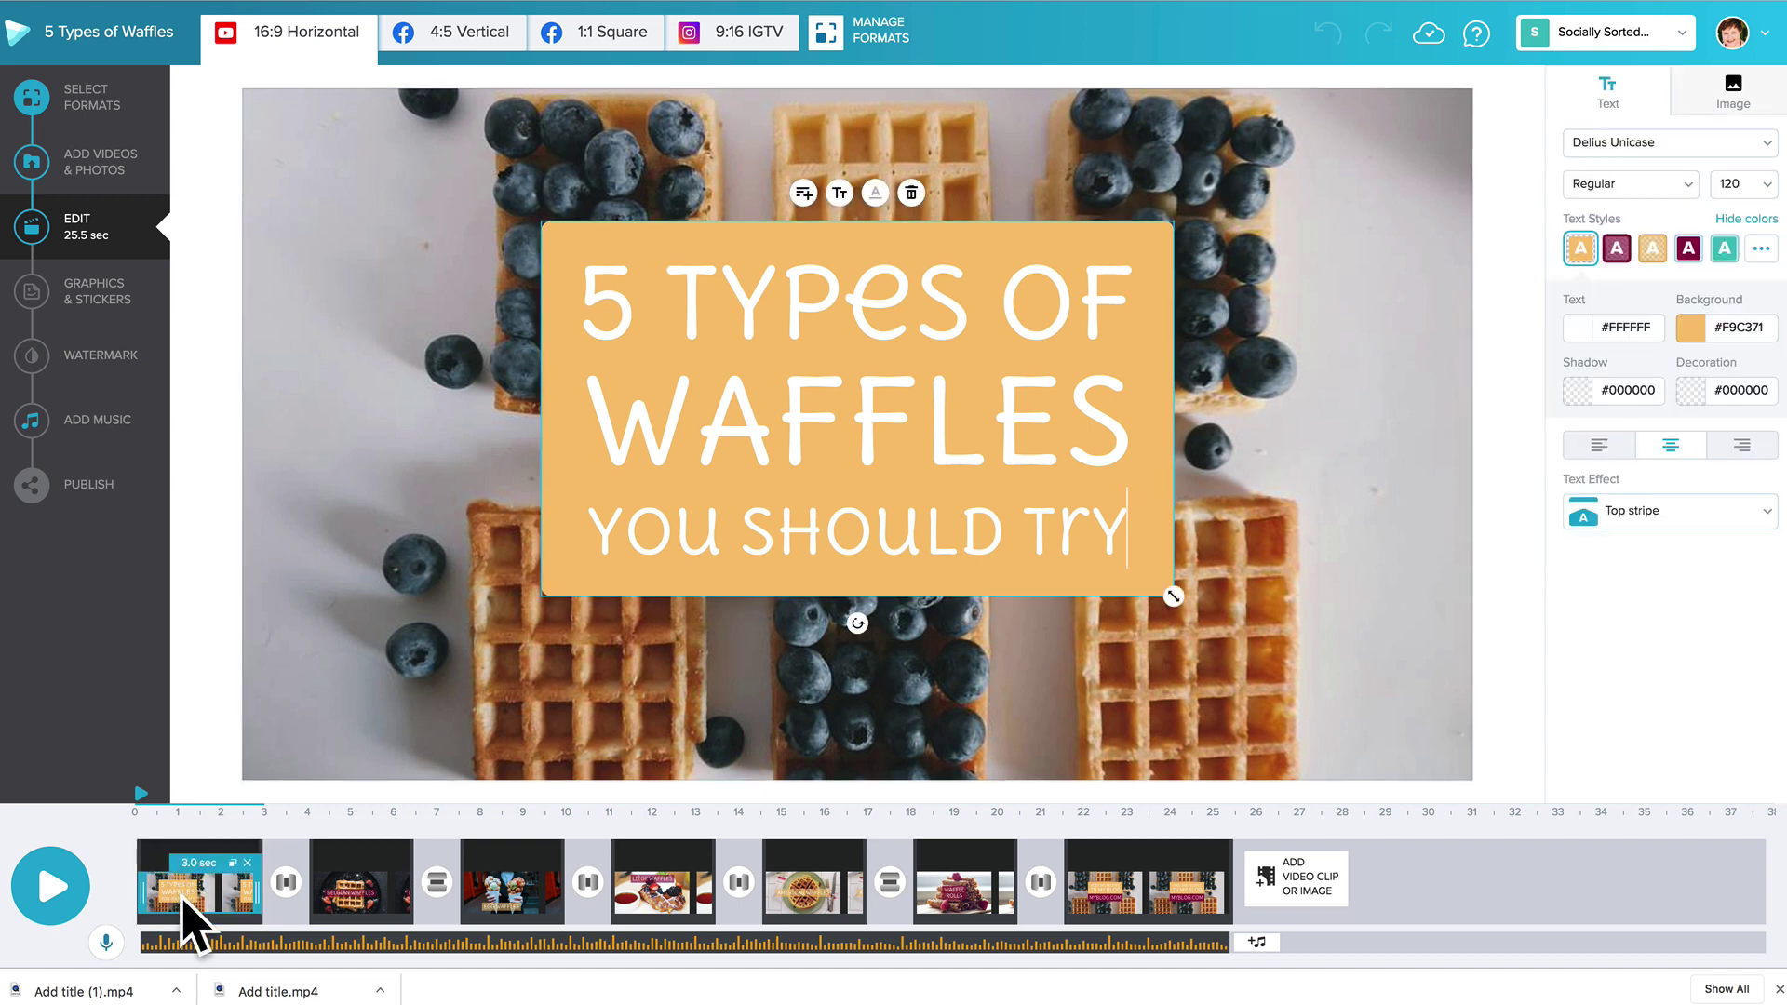
click(381, 889)
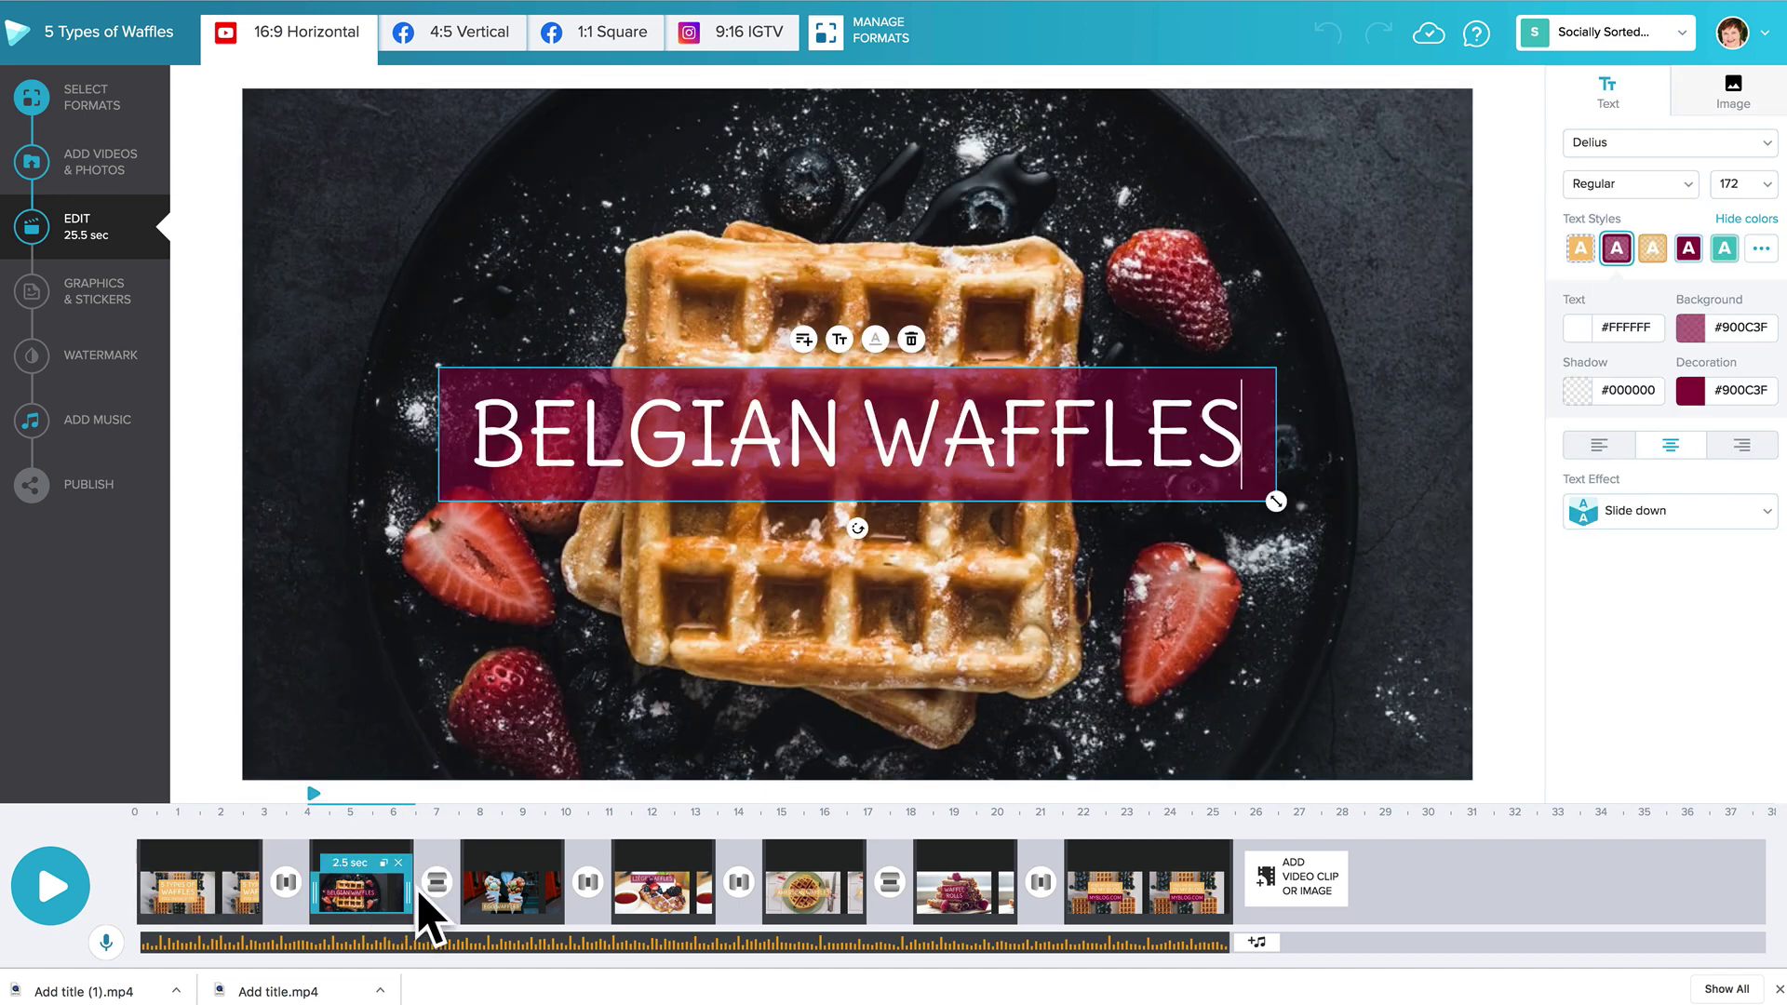
click(496, 898)
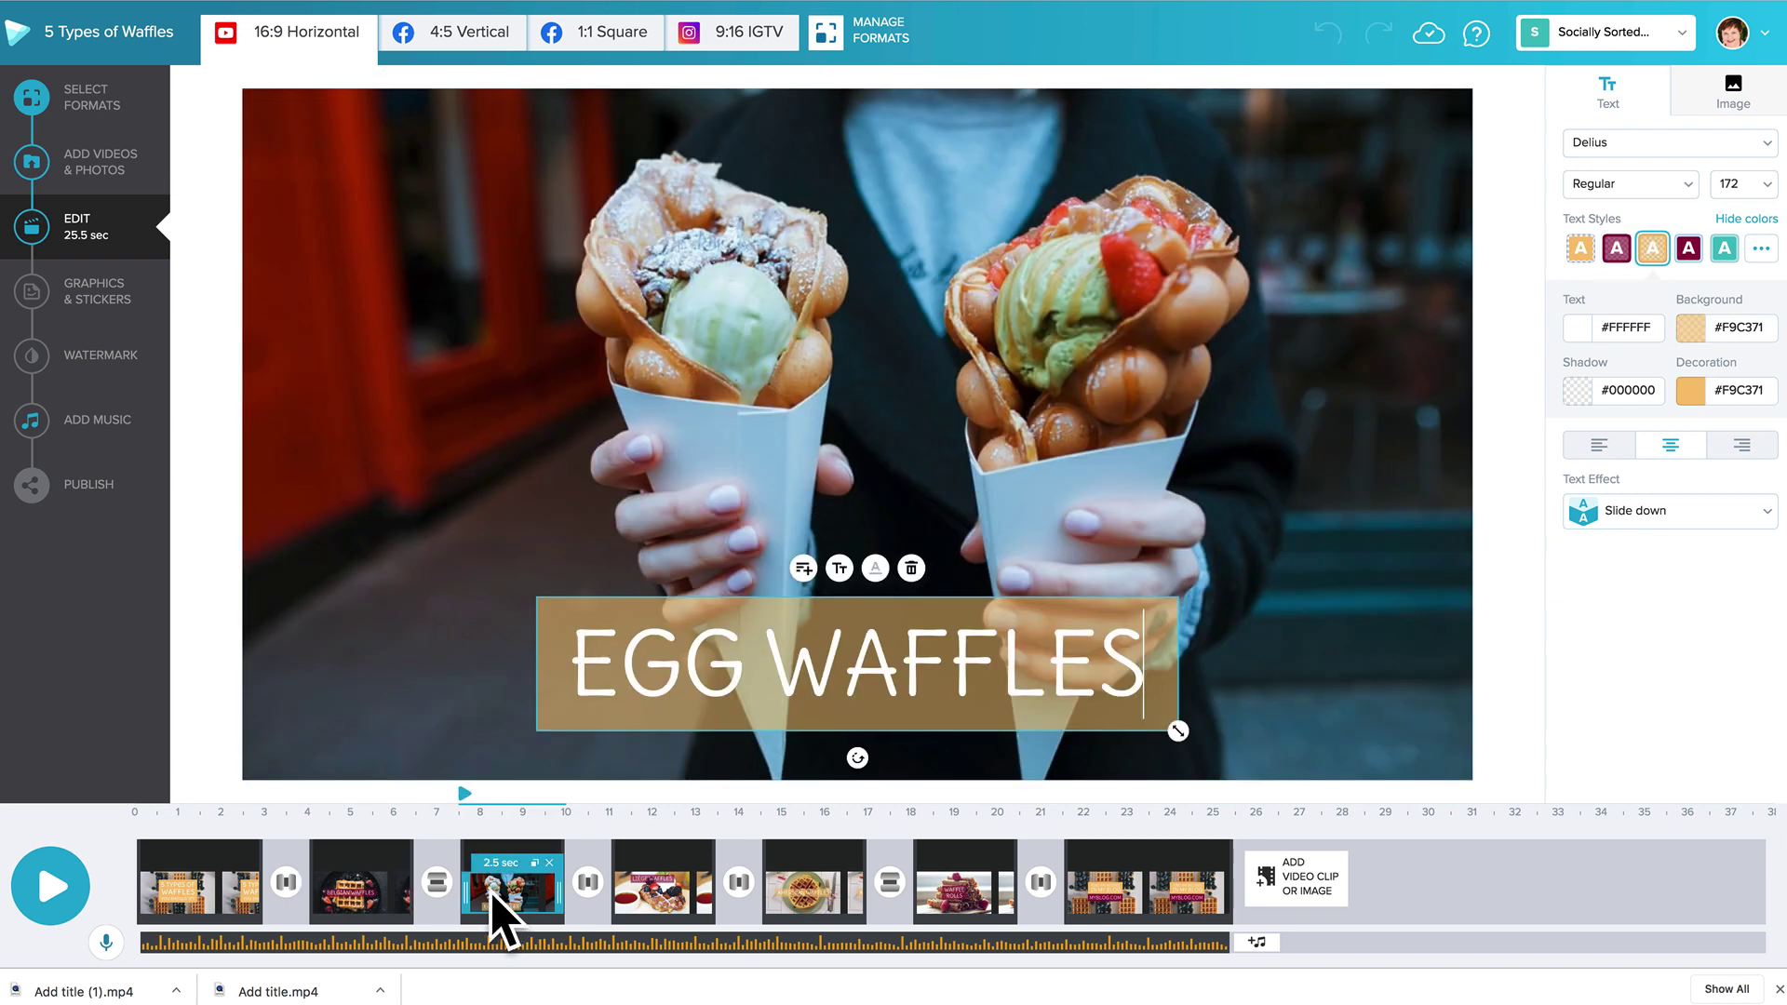
Step: Add the heart-eyes emoji sticker to the Egg Waffles scene and place it between the cones, just above the caption
click(473, 852)
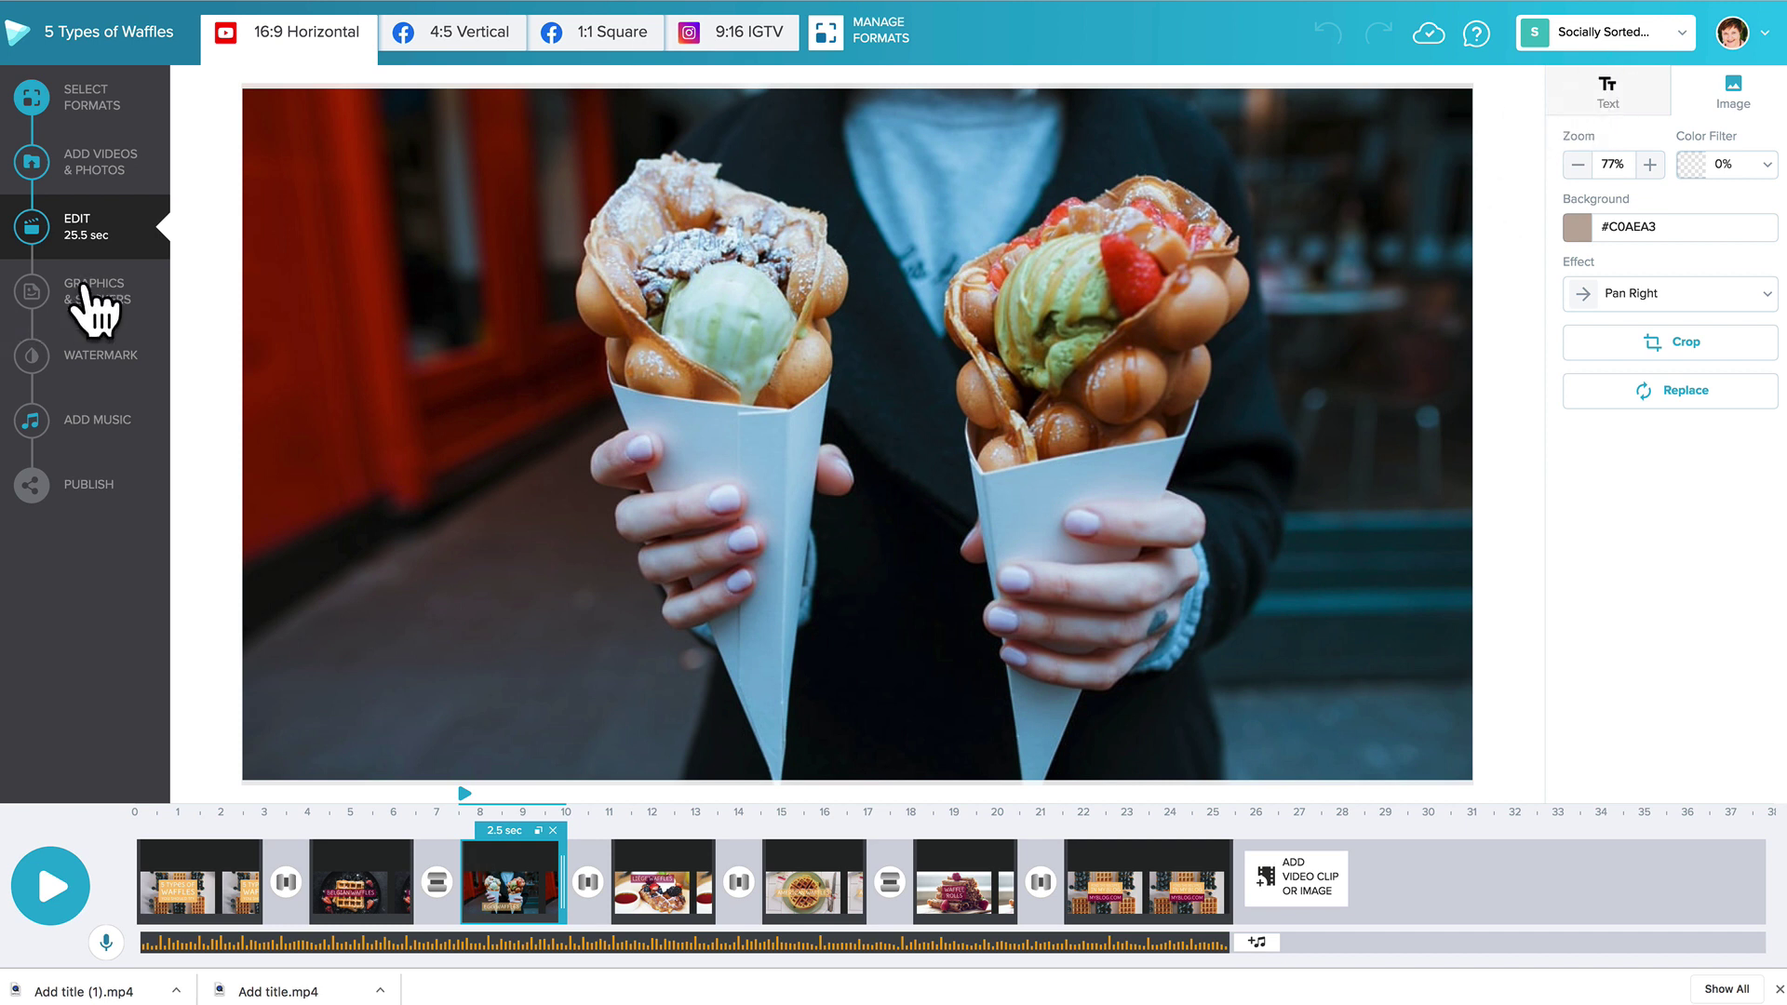
click(94, 300)
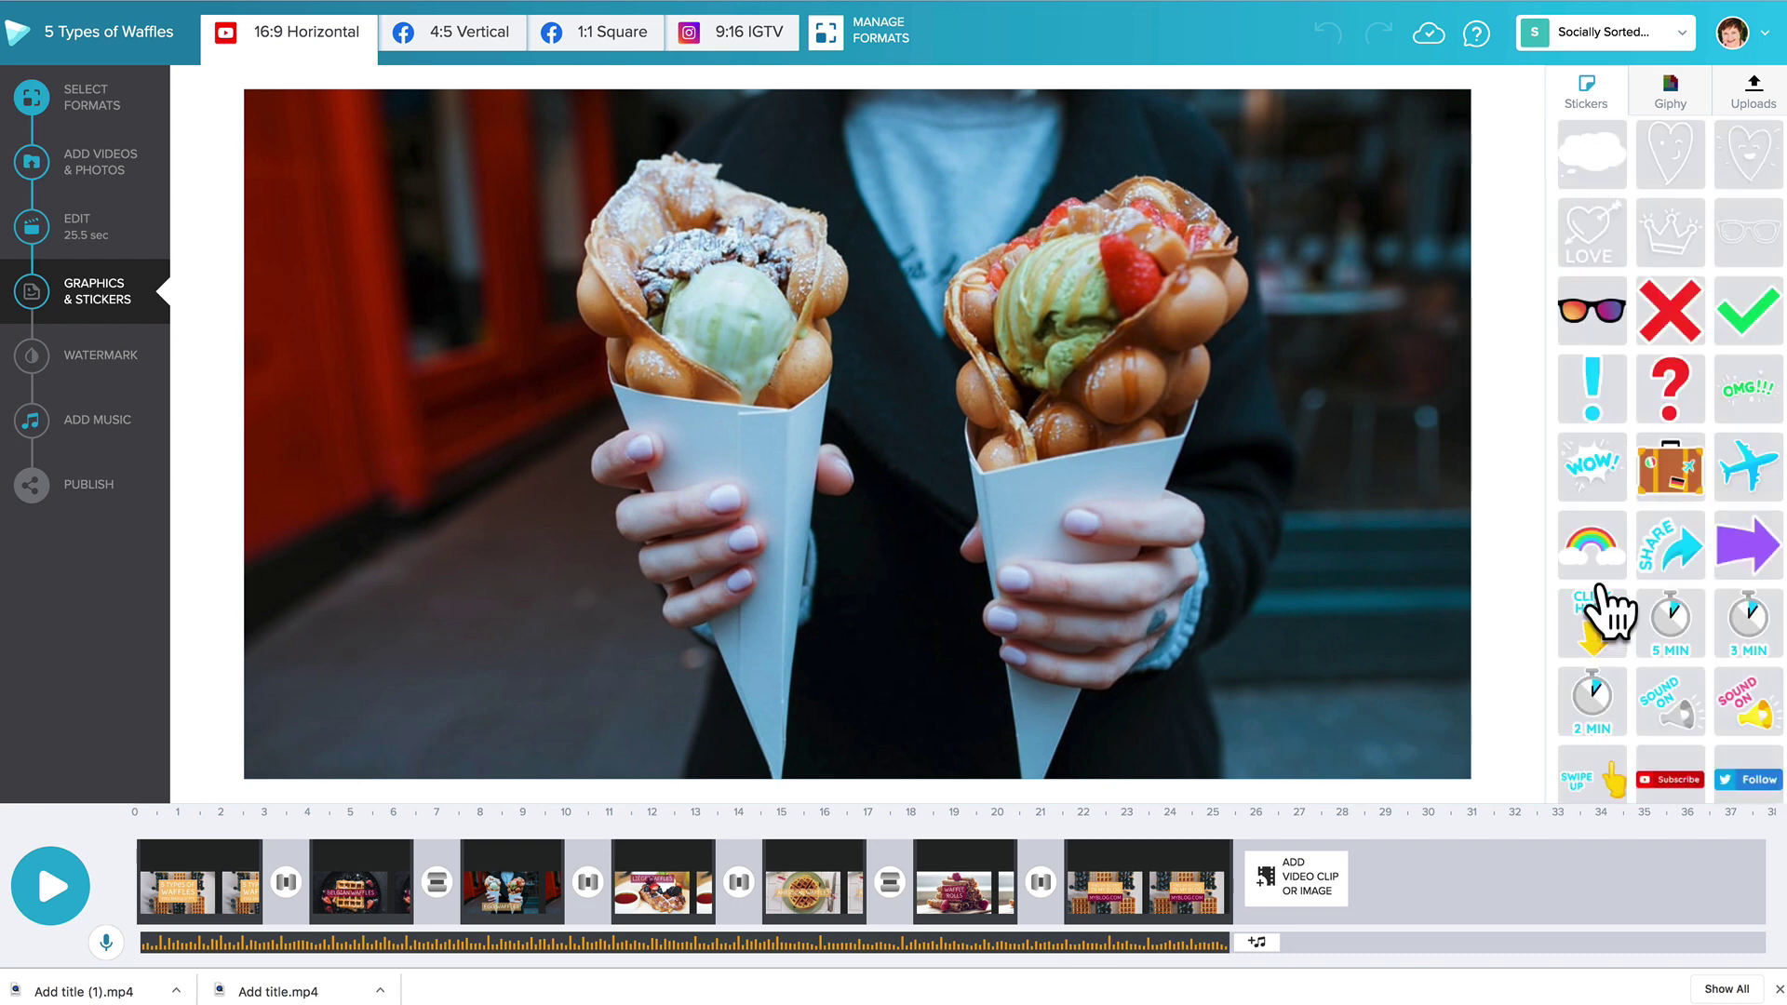
scroll(1675, 618, down, 4)
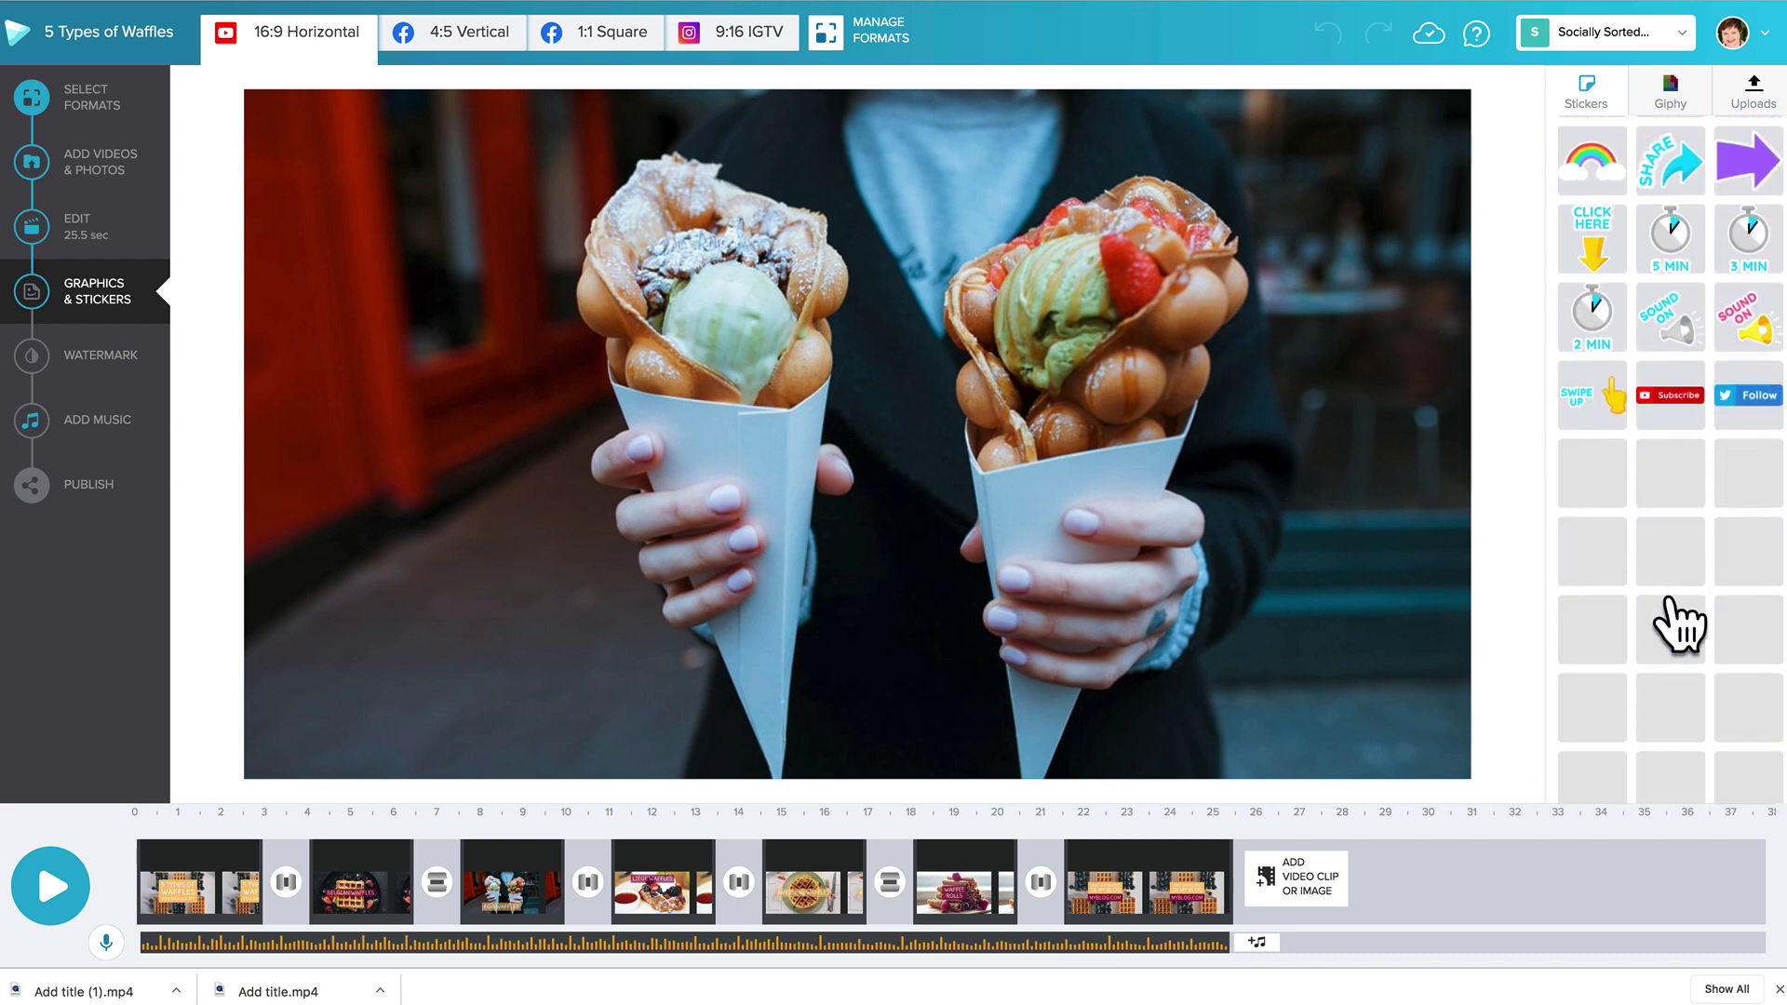
scroll(1675, 618, down, 7)
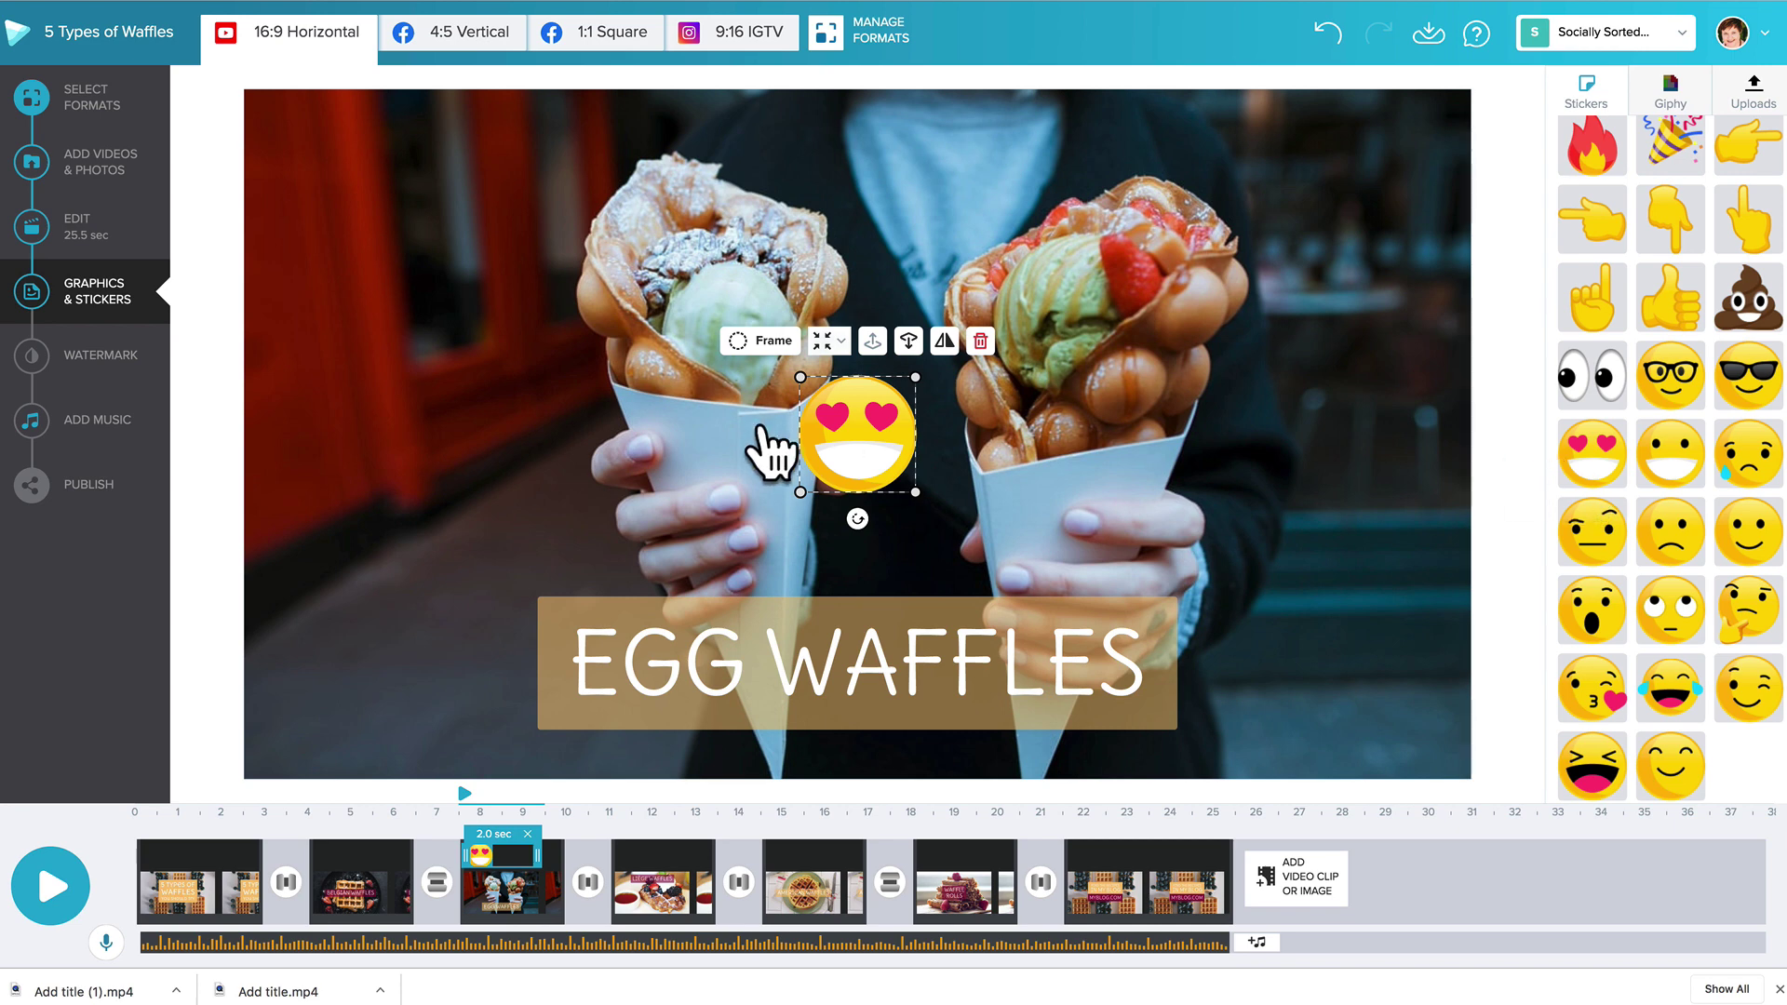
drag(870, 459, 631, 474)
drag(933, 431, 900, 528)
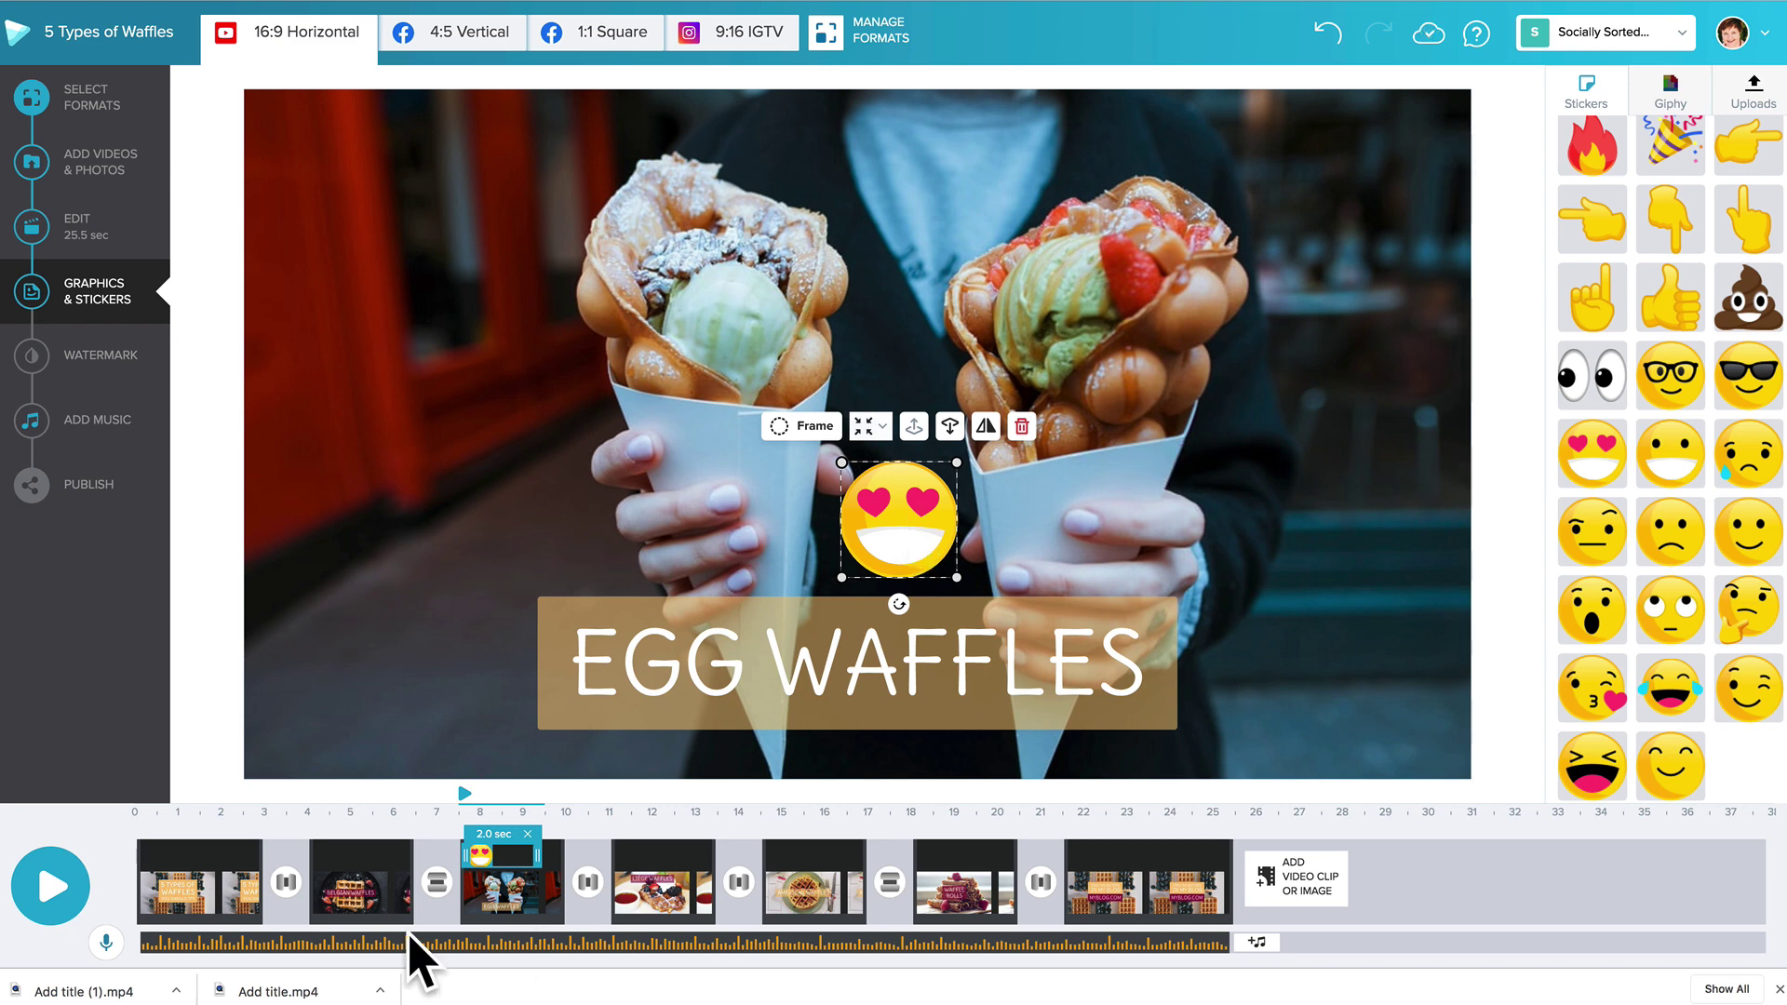
Step: Inspect the separate text, image and sticker layers of the Egg Waffles scene
click(528, 887)
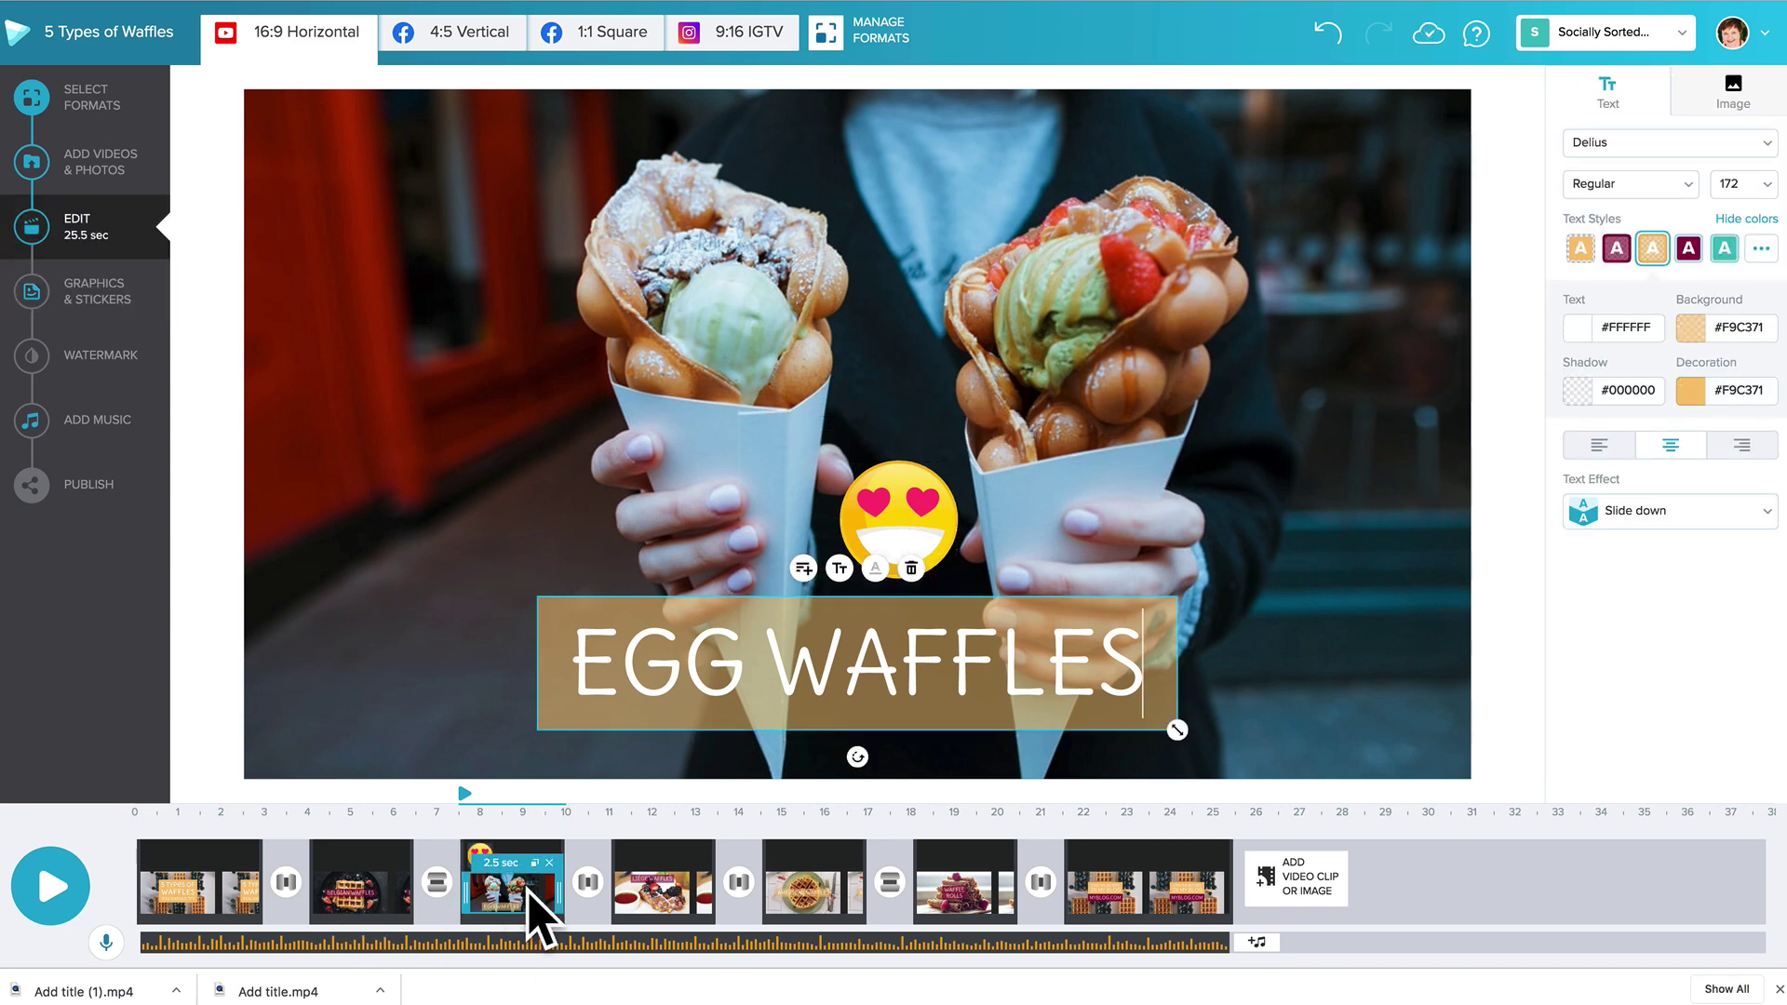
click(521, 847)
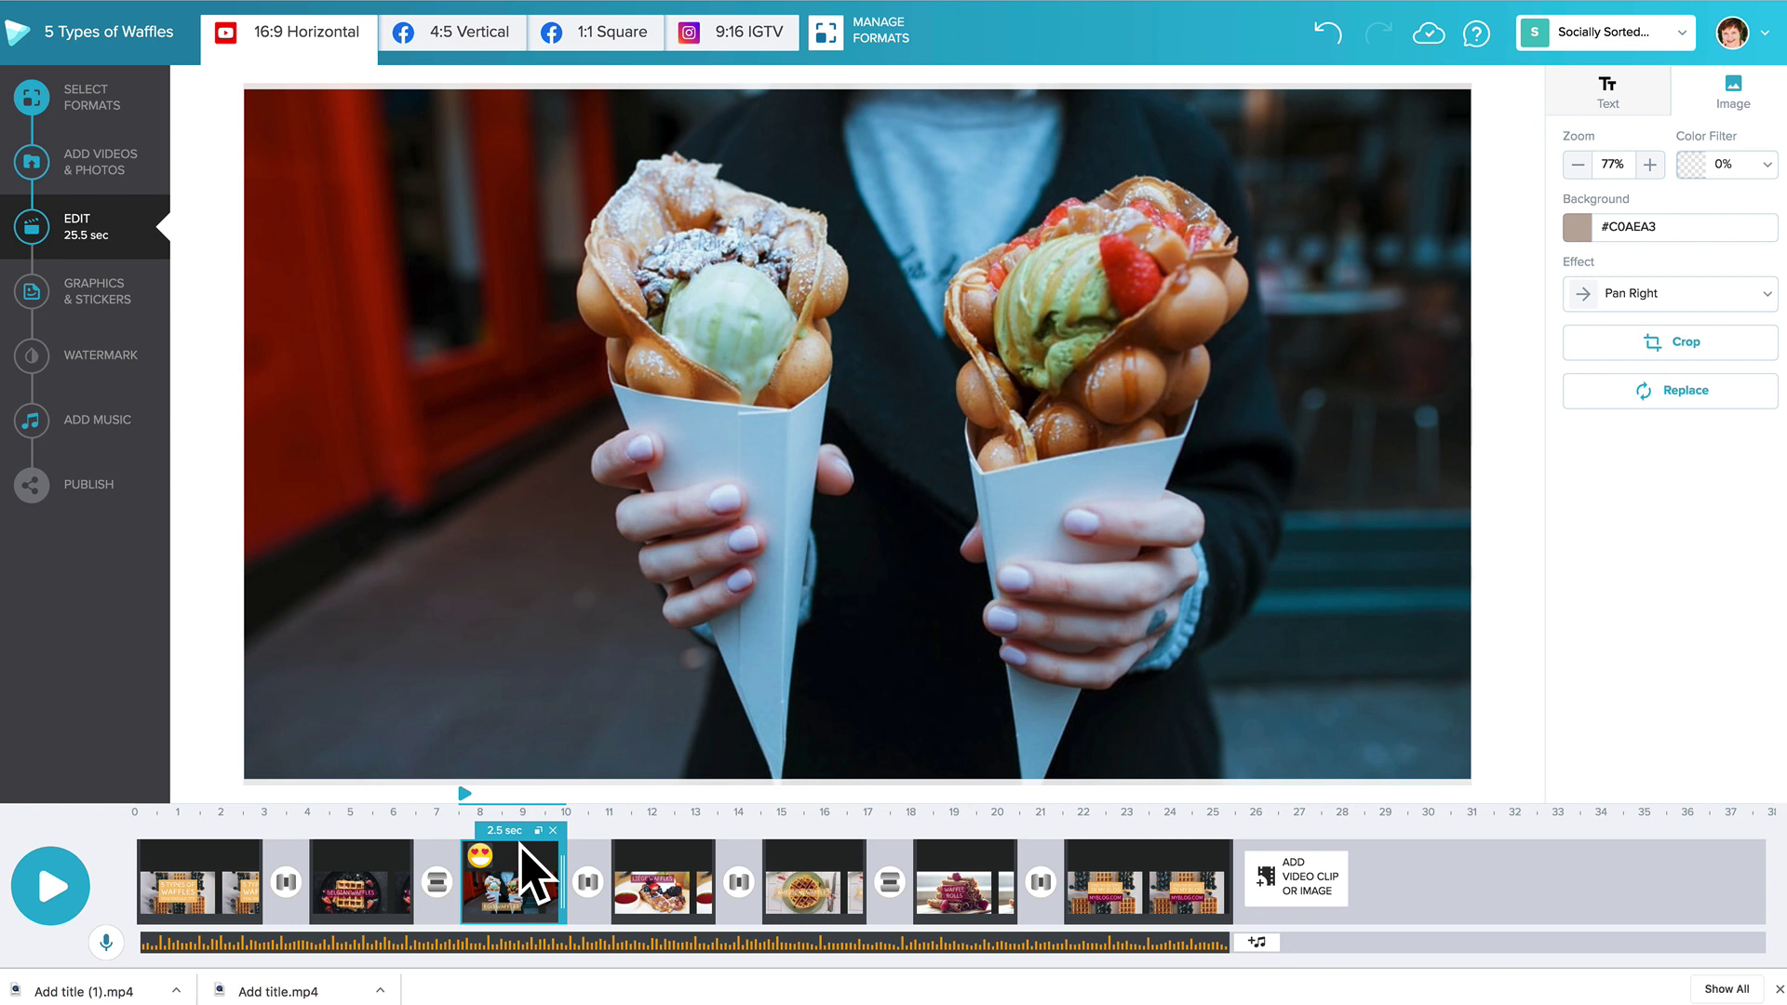
click(513, 892)
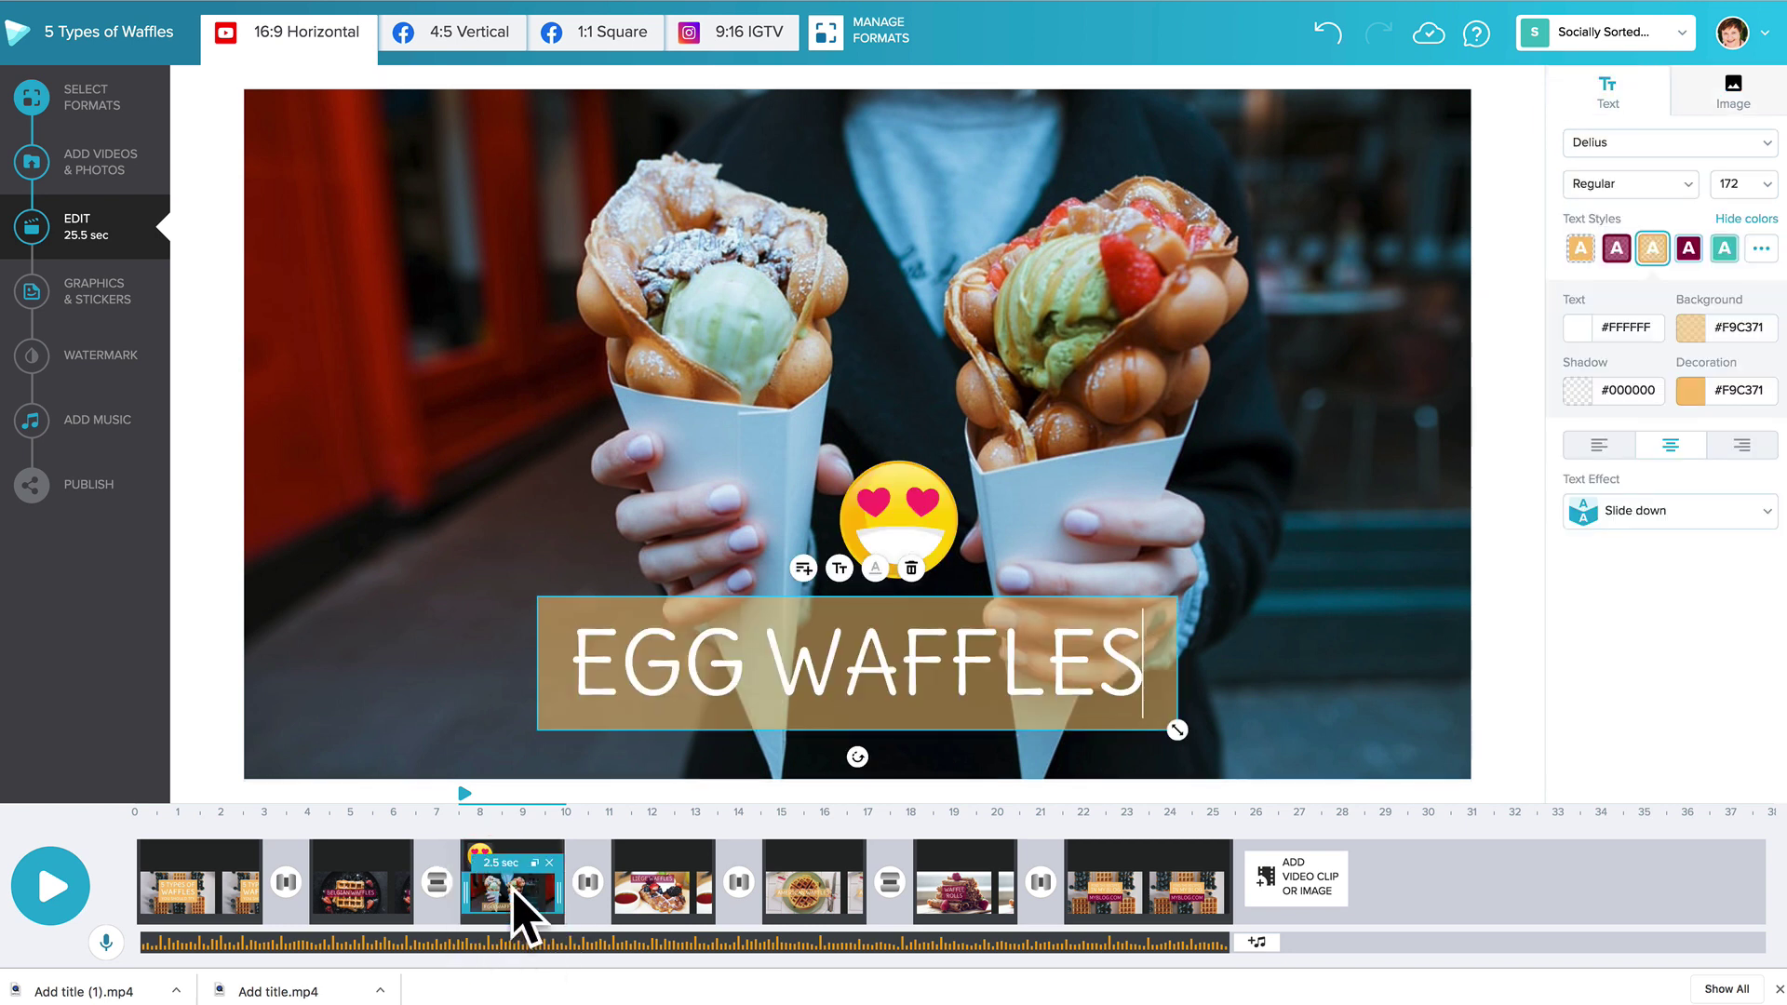
click(480, 854)
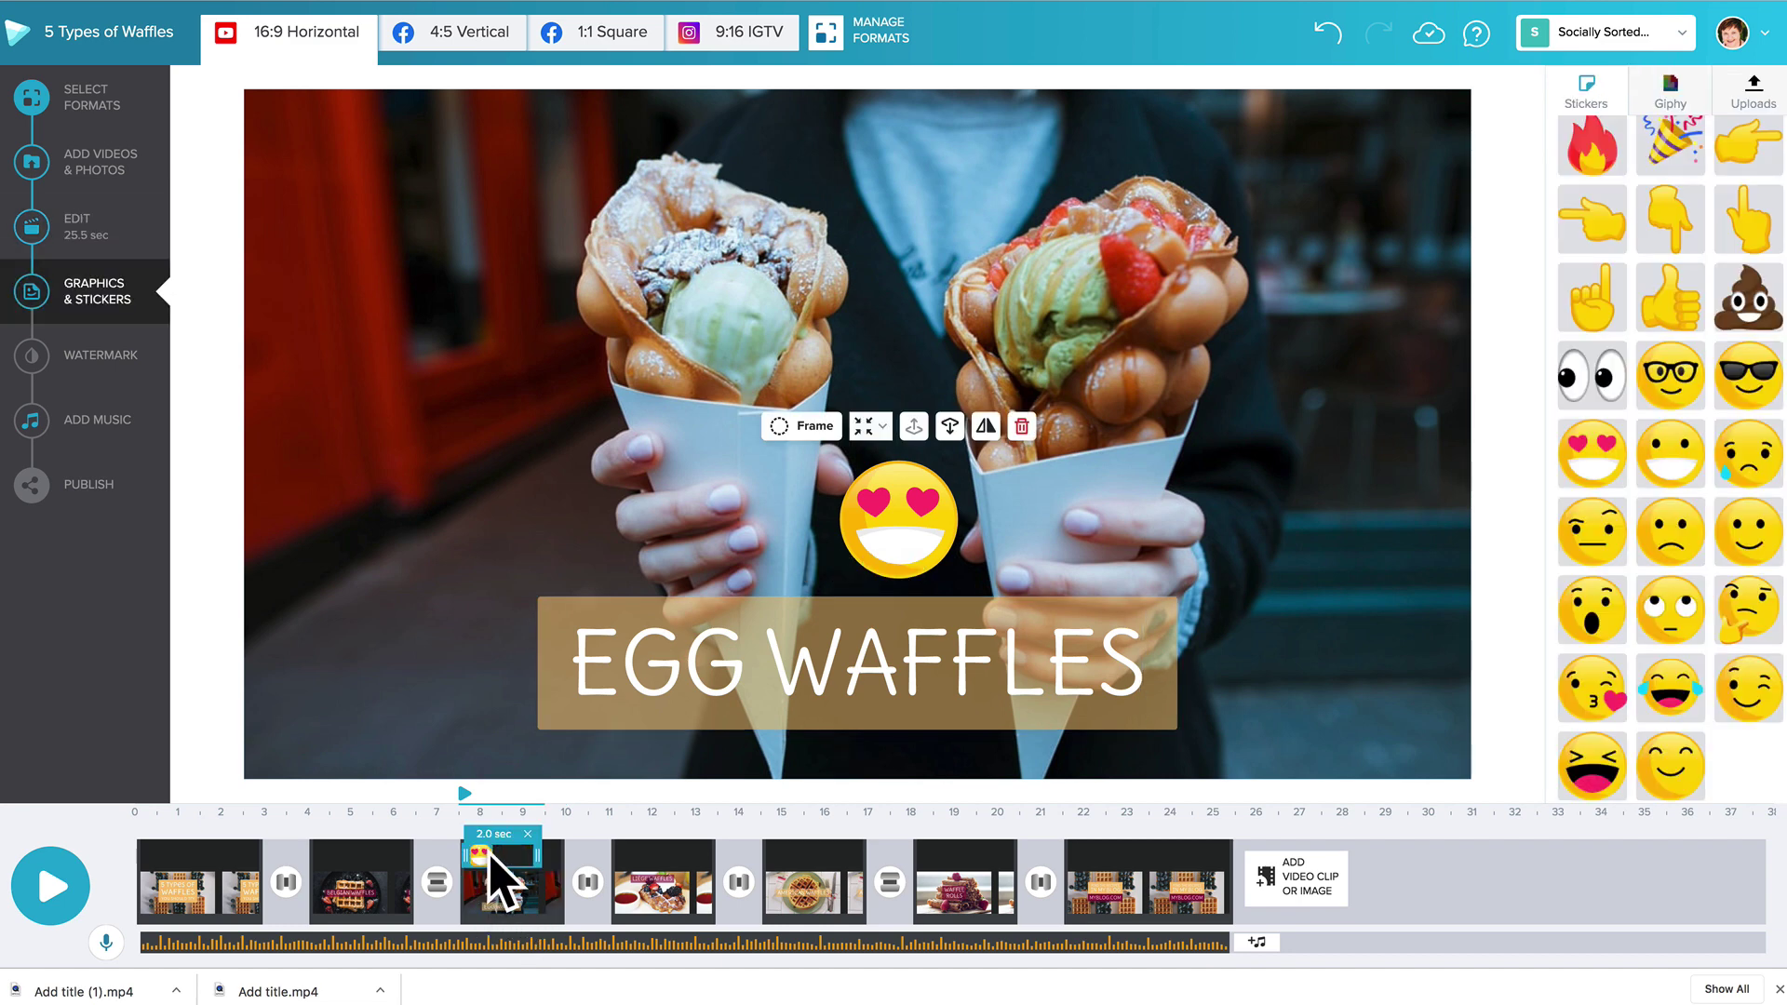
click(556, 853)
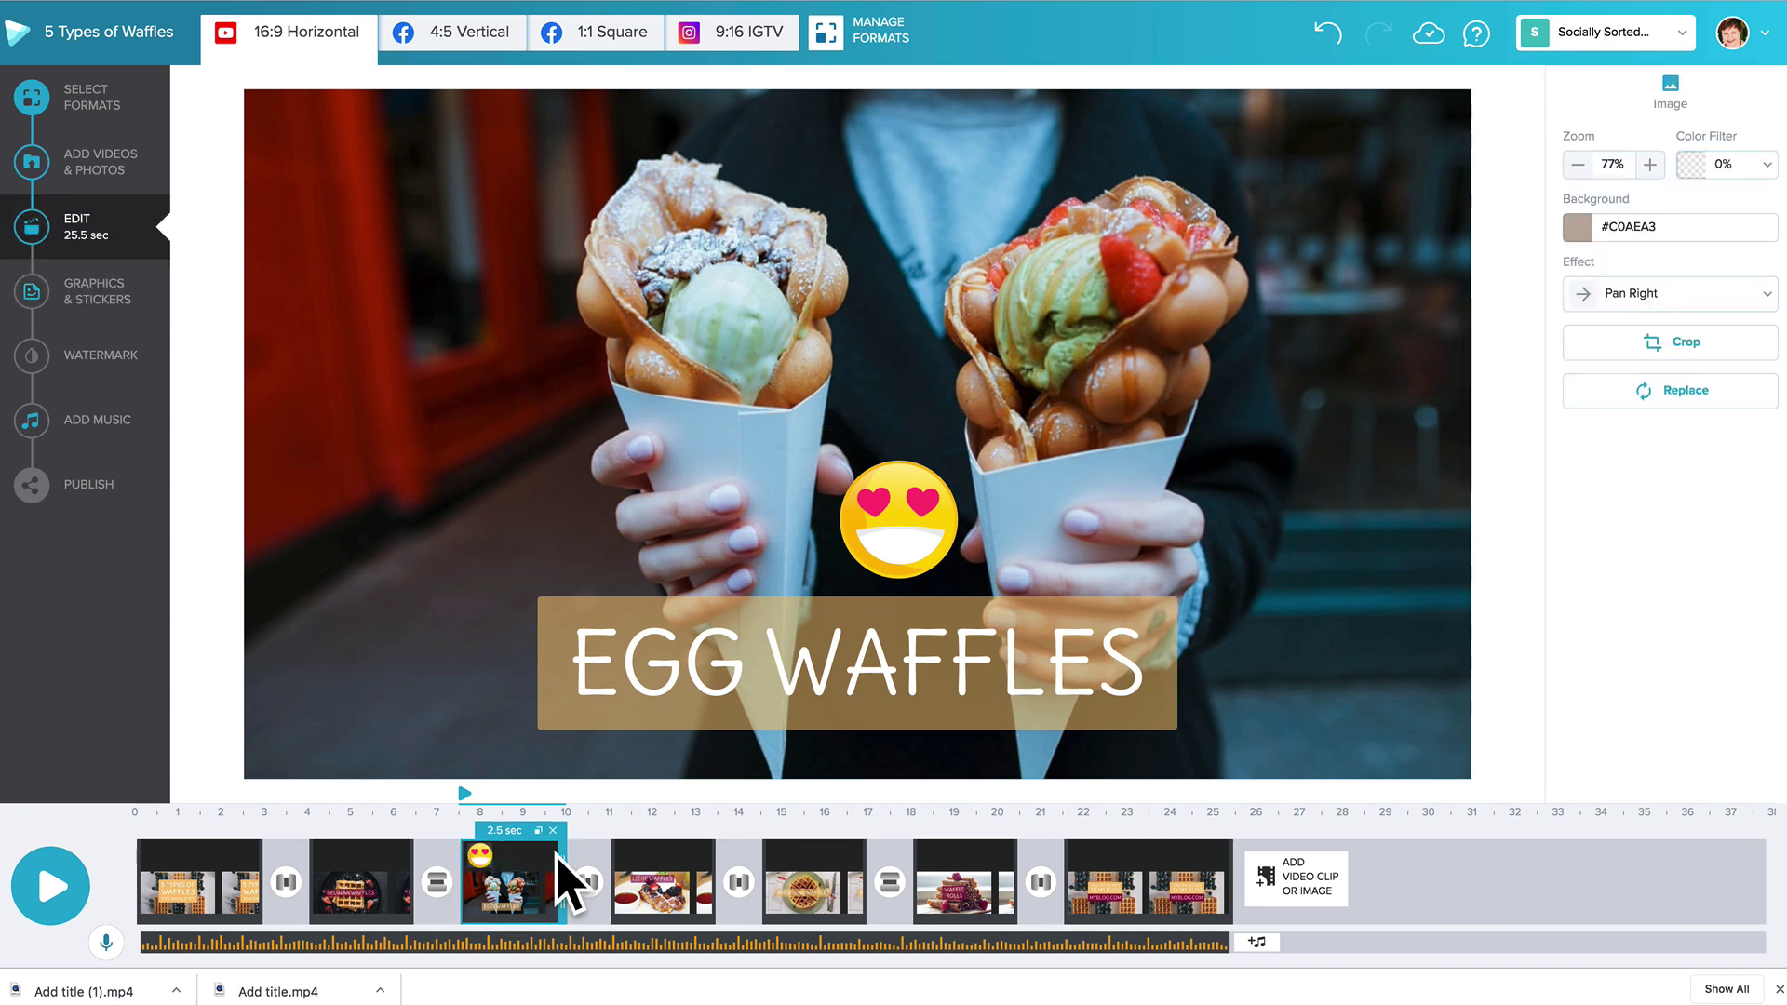
Step: Shift the heart-eyes sticker about half a second later on the timeline so it ends with the Egg Waffles clip
click(468, 879)
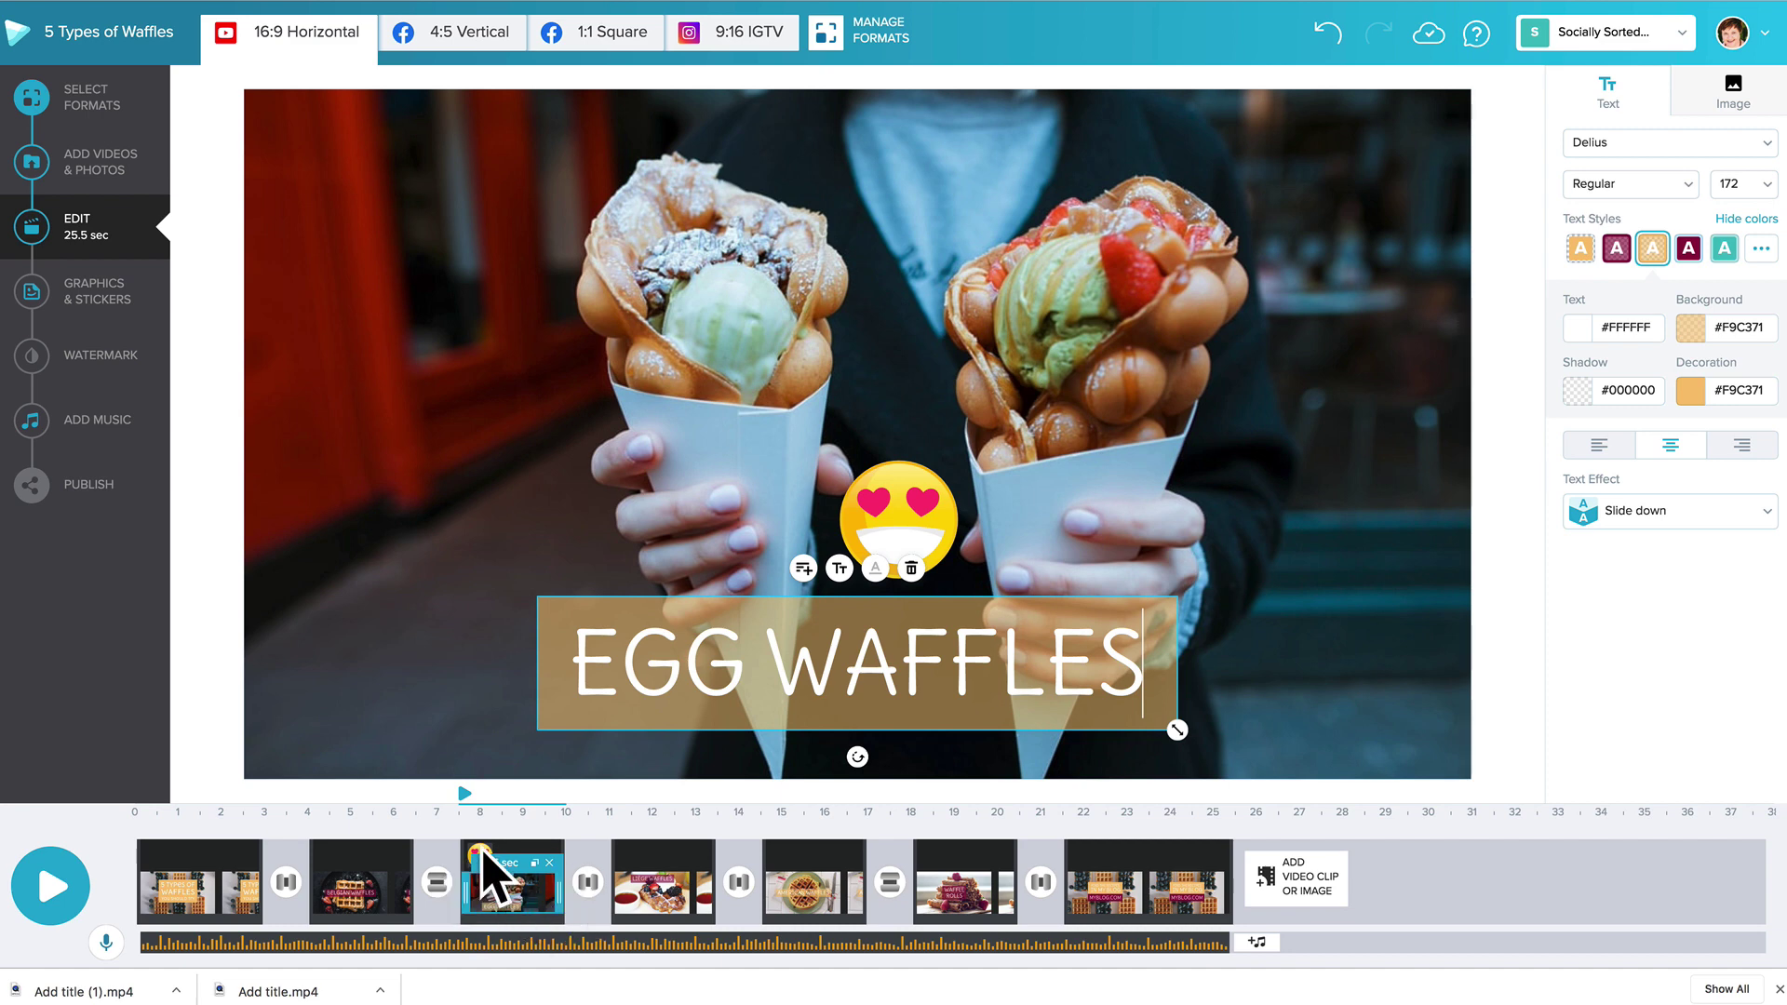
click(476, 858)
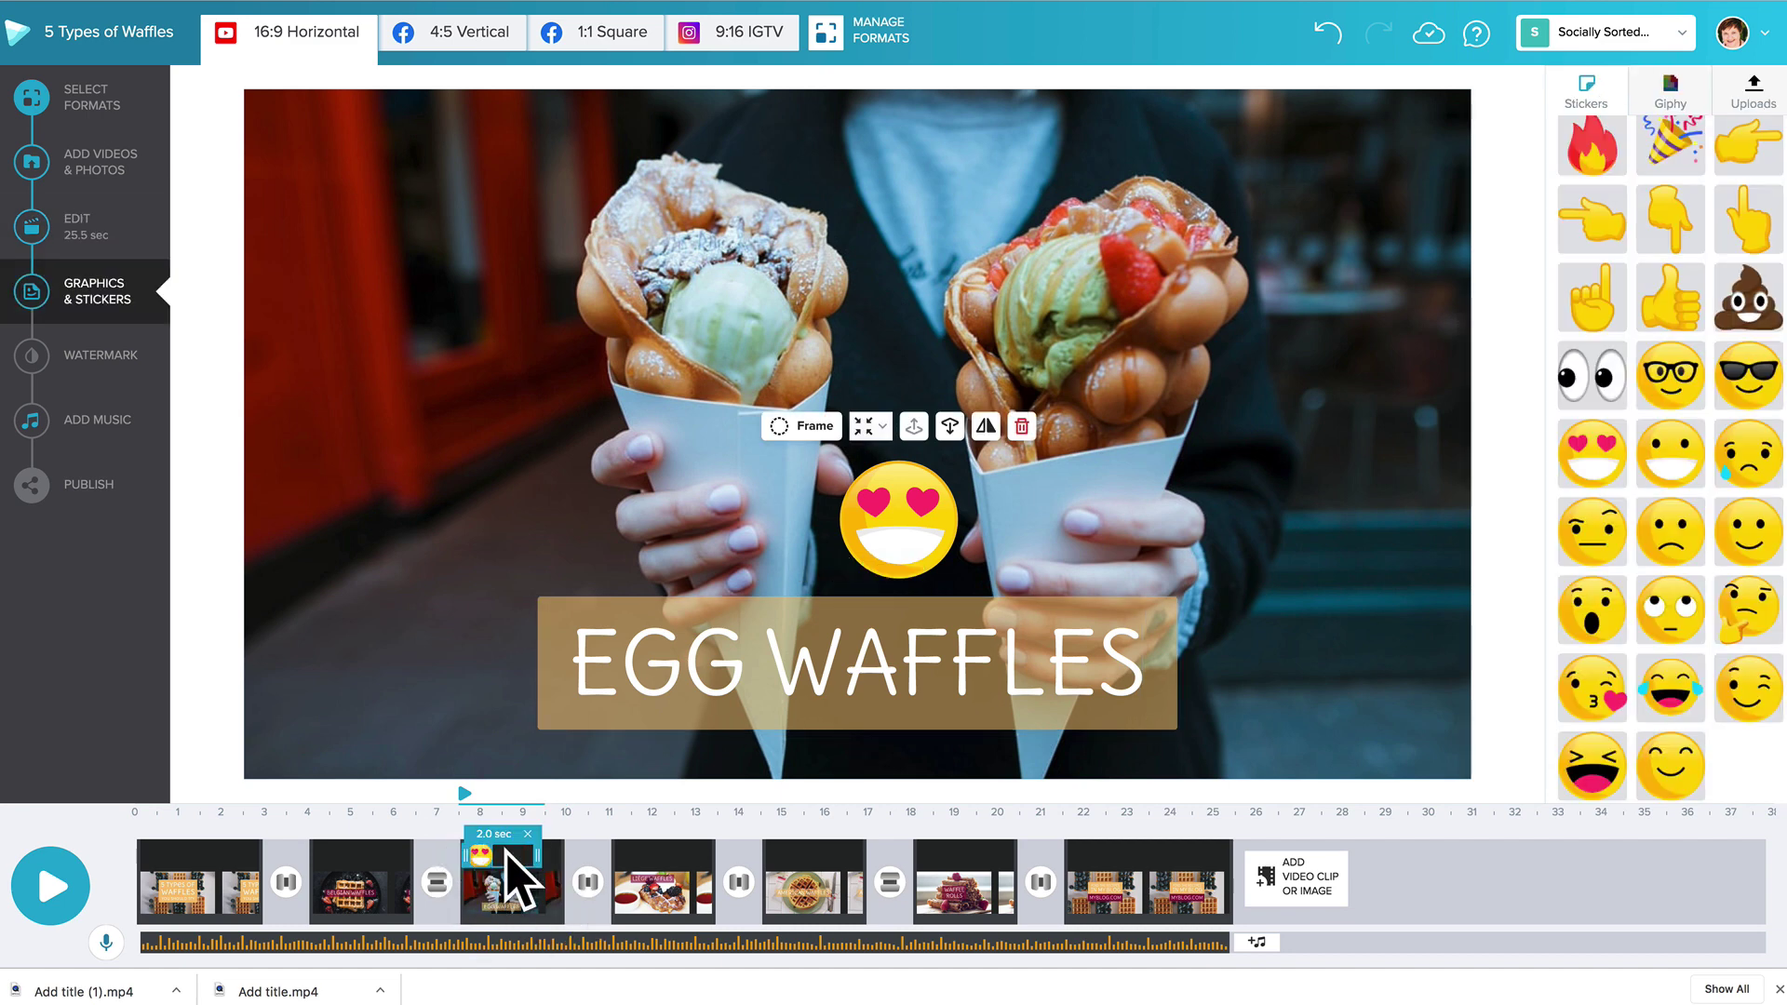
drag(516, 857, 538, 854)
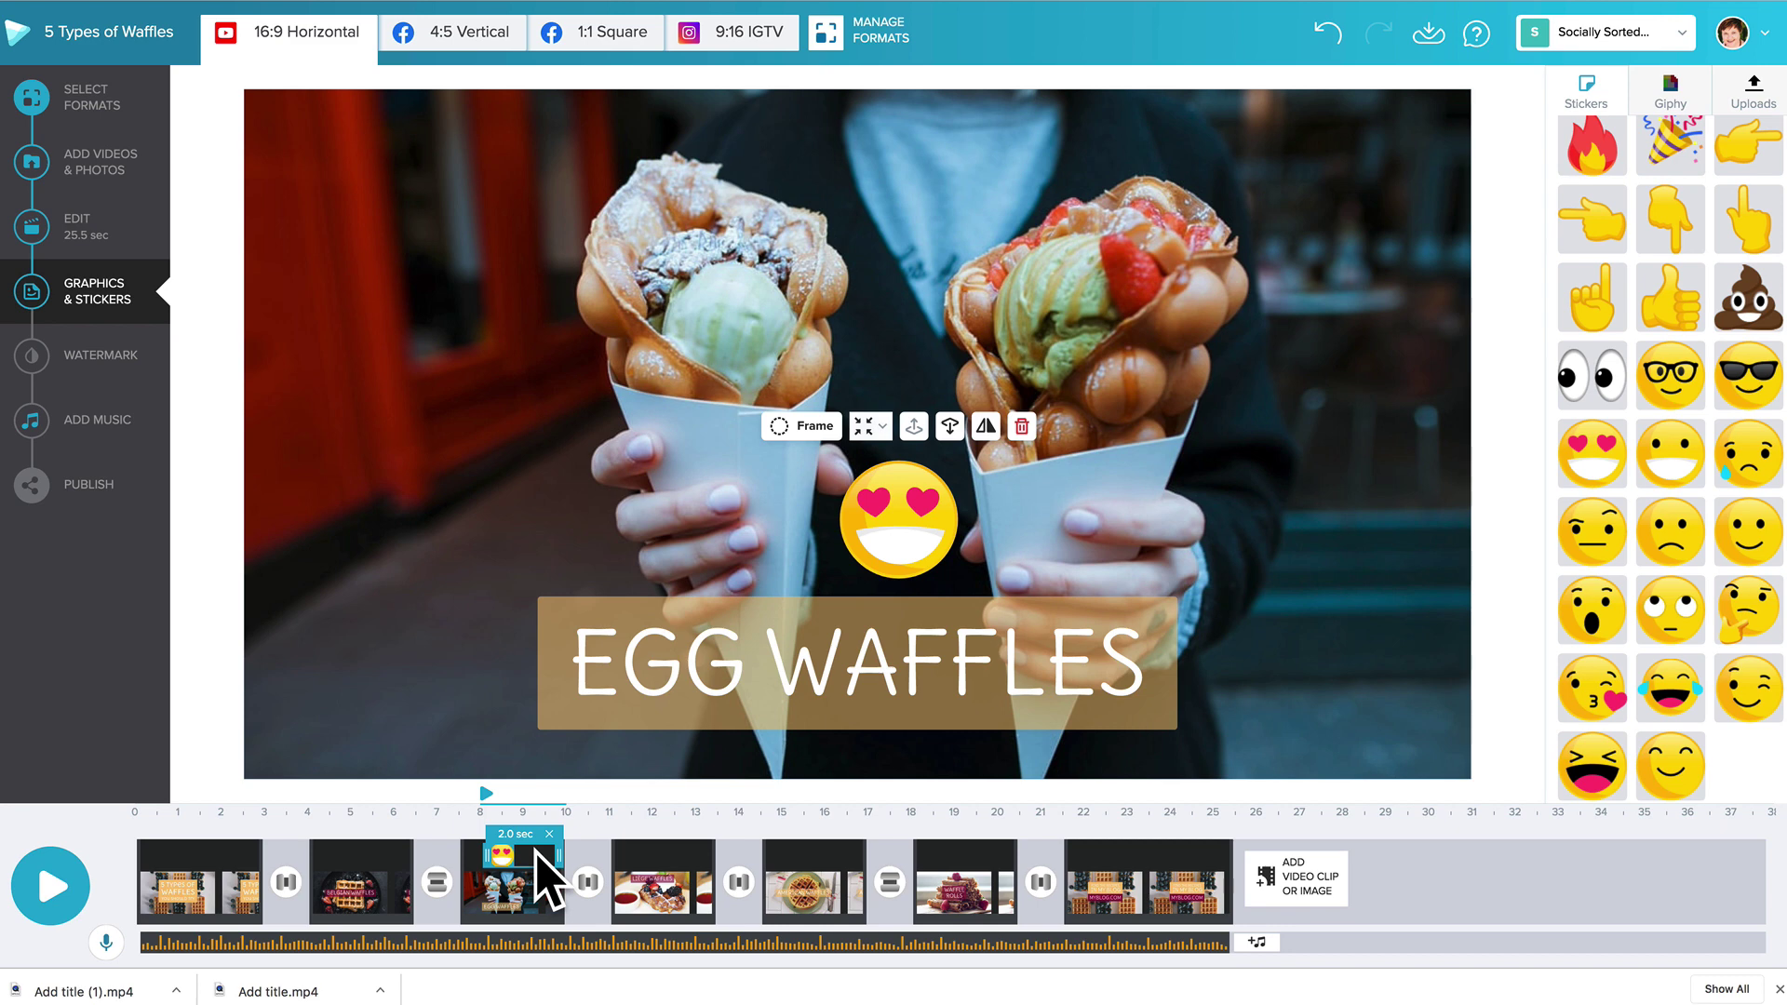
click(538, 855)
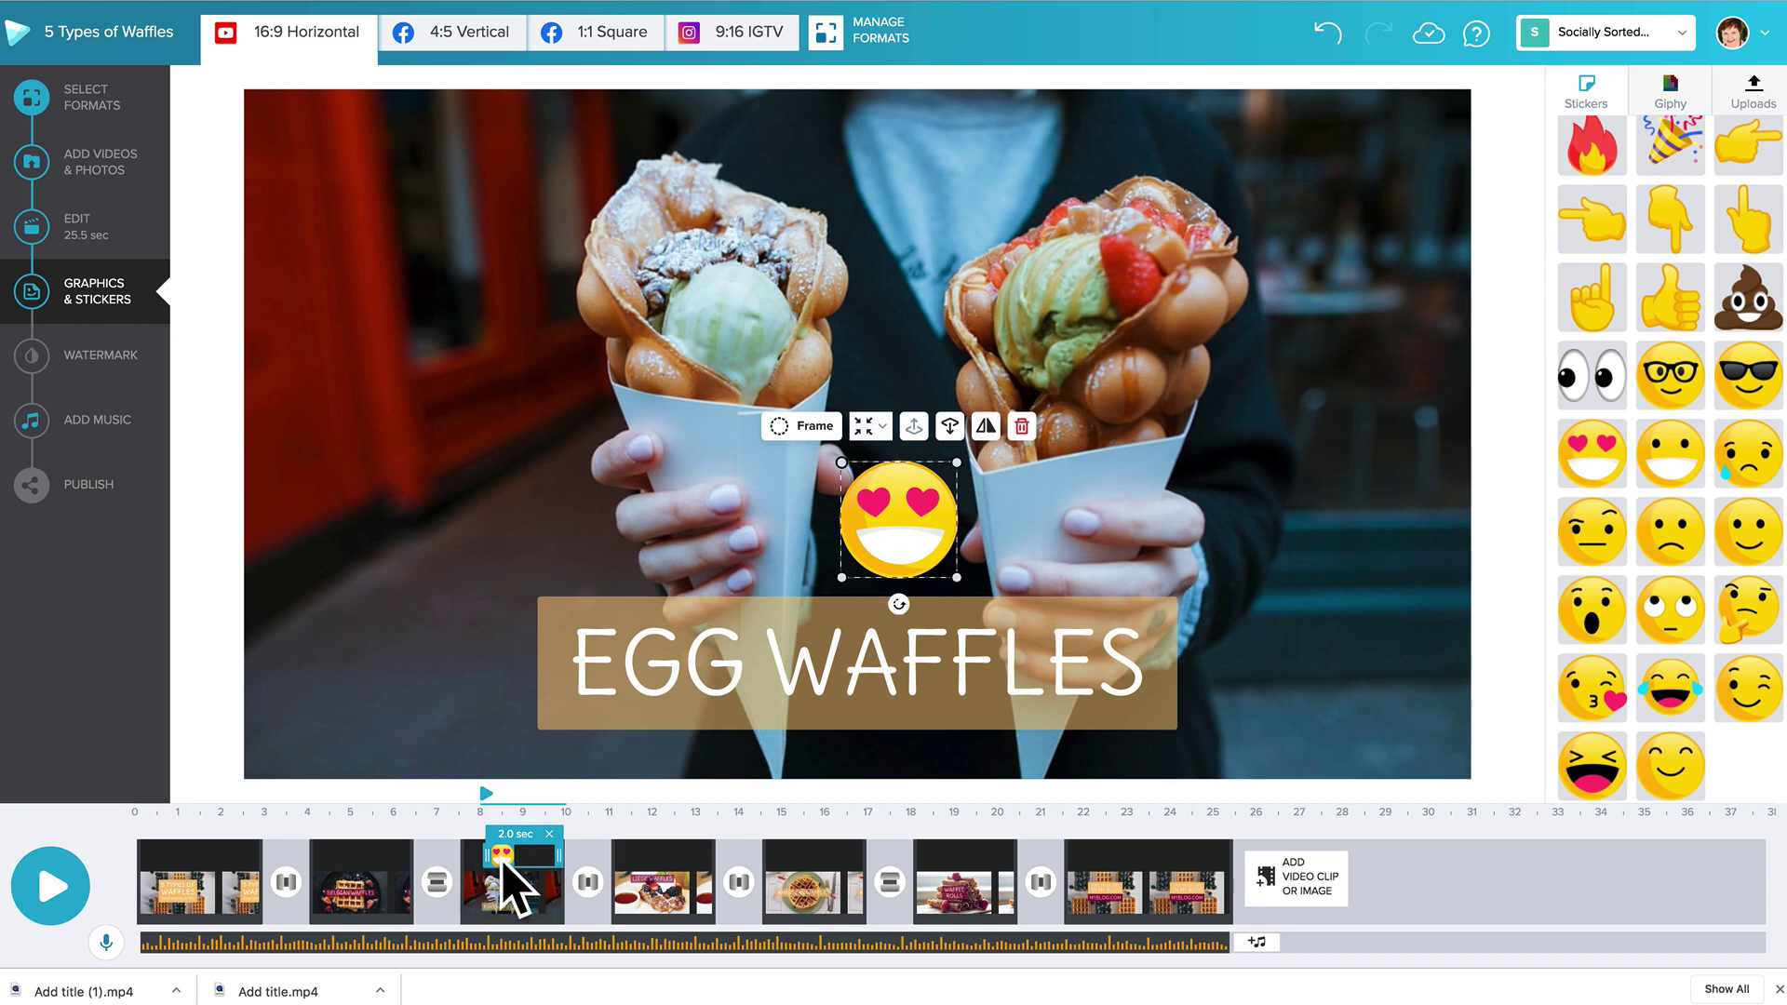
Step: Play the video from the opening scene to preview the sticker and transitions, stopping after the Egg Waffles scene
click(347, 870)
click(205, 855)
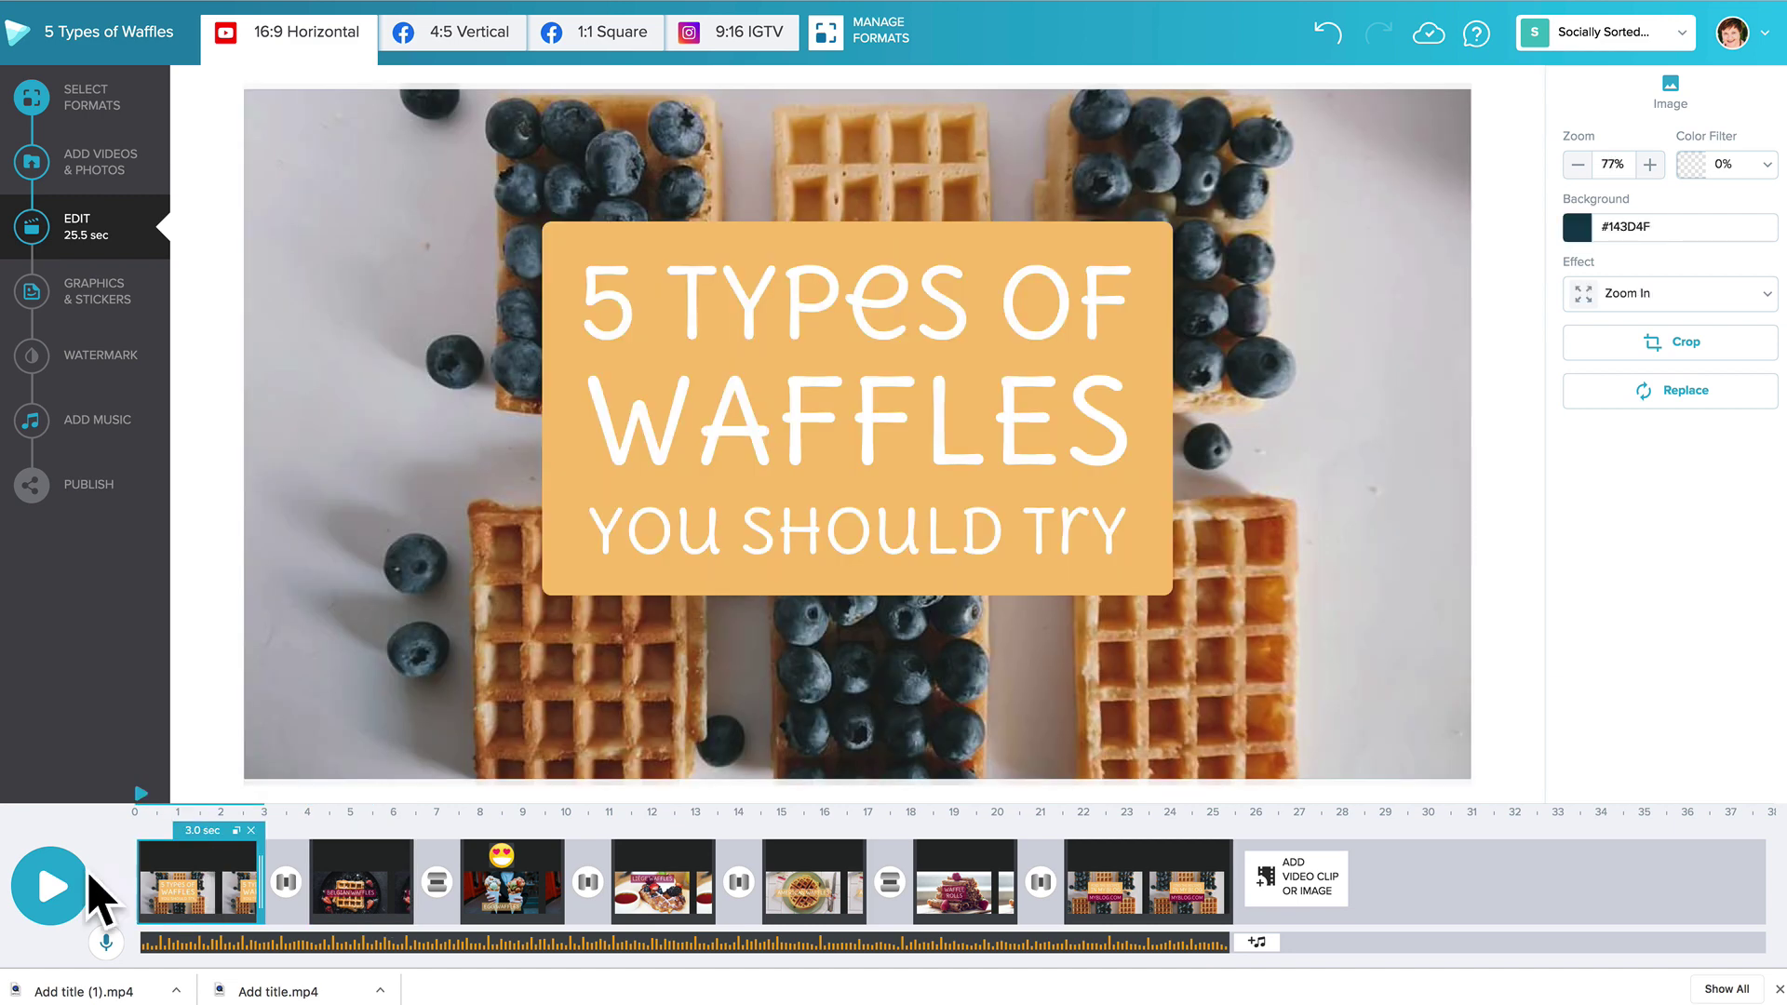
click(52, 889)
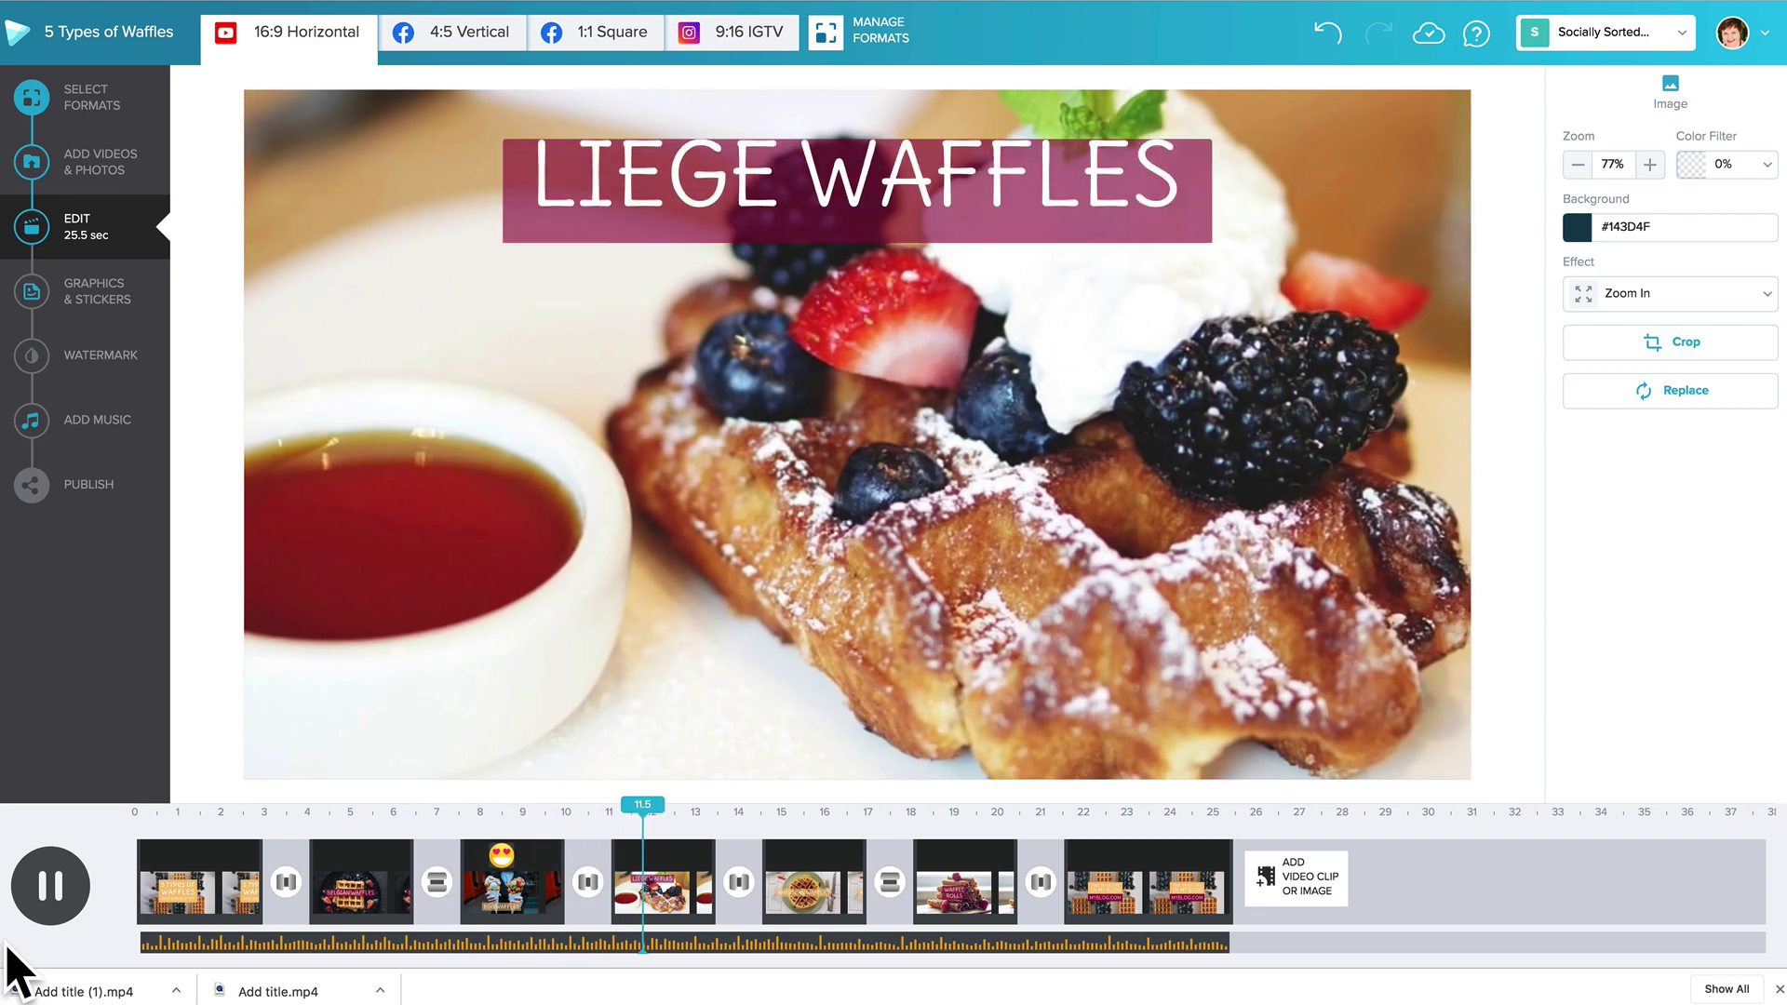
click(35, 905)
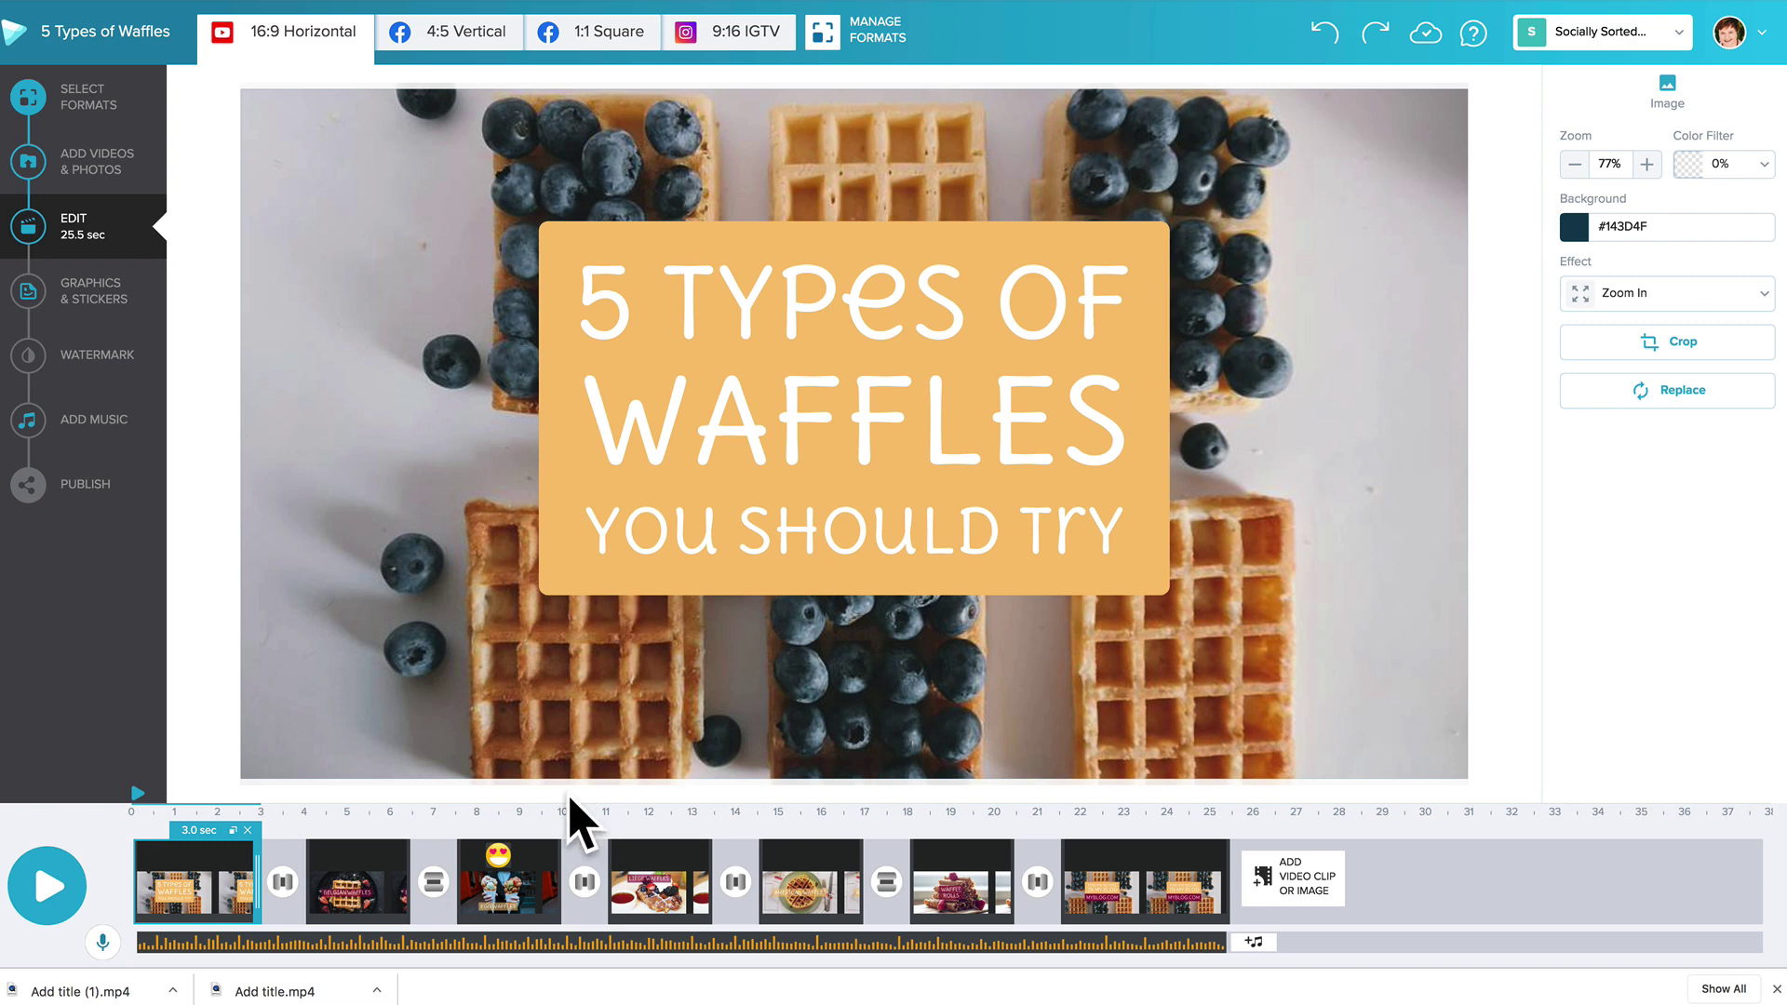
Step: Extend the Egg Waffles clip to 3.0 sec and its heart-eyes sticker to 2.5 sec
click(551, 870)
mouse_move(557, 867)
mouse_down()
mouse_move(600, 871)
mouse_move(603, 893)
mouse_move(578, 874)
mouse_up()
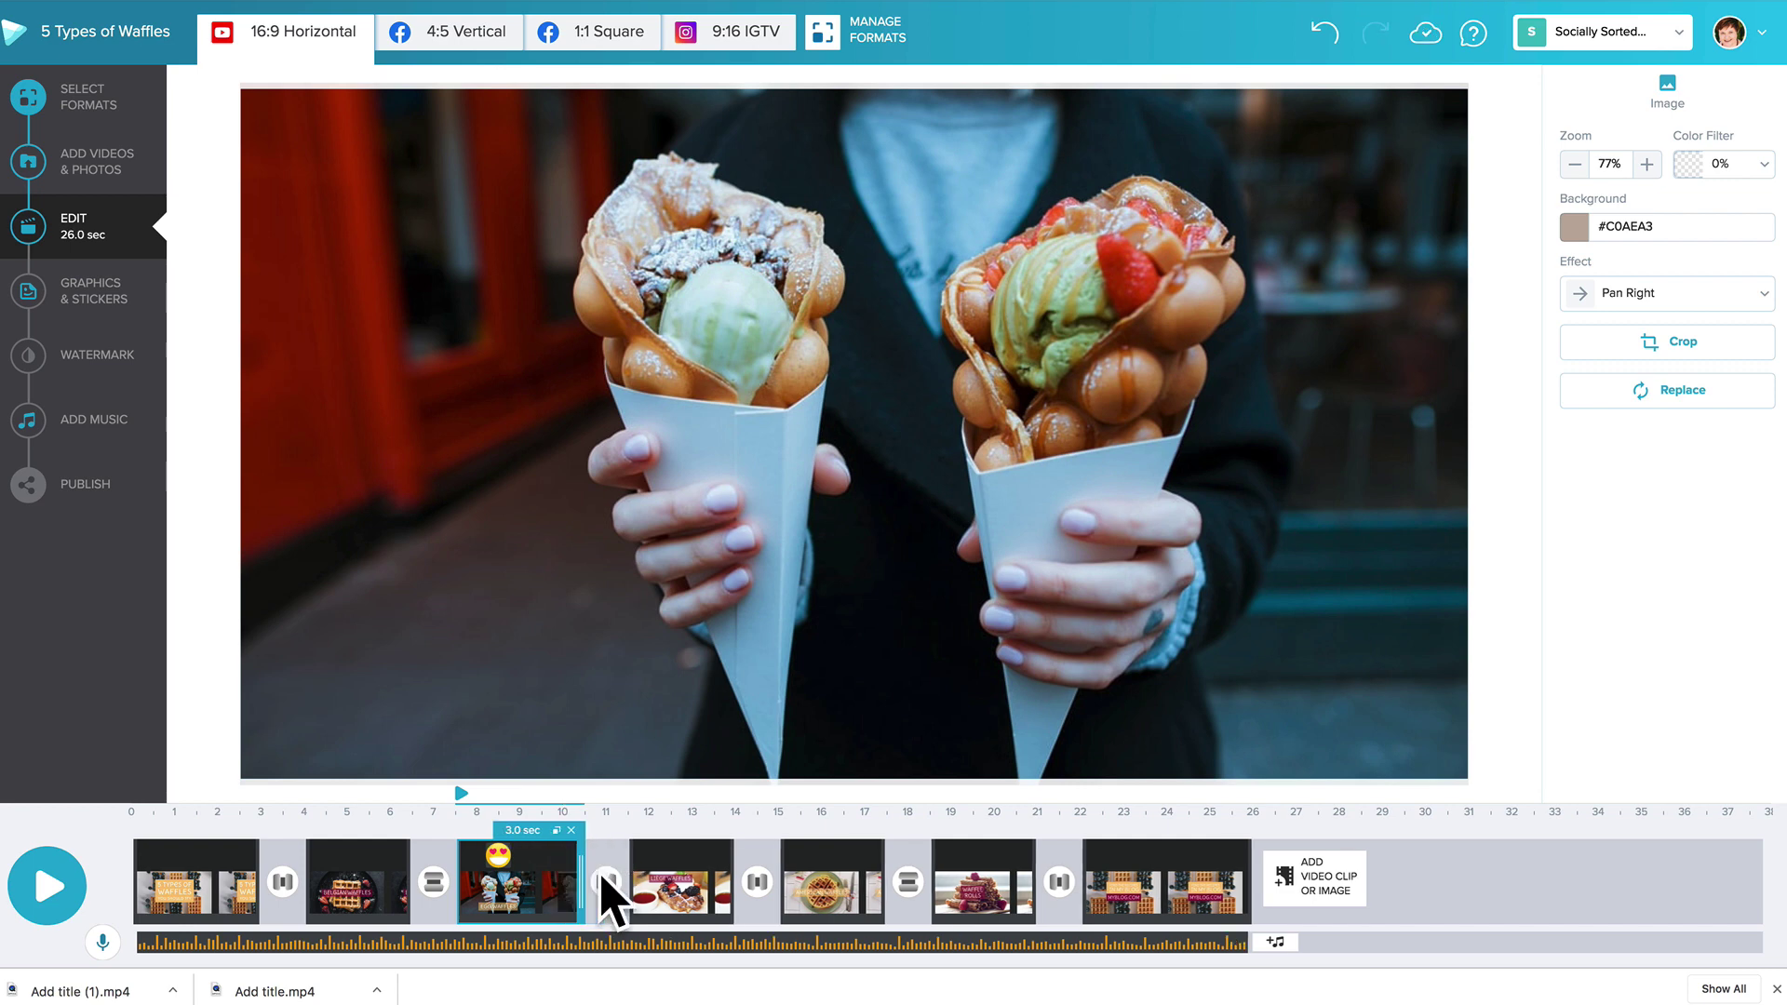
click(501, 858)
drag(556, 857, 580, 858)
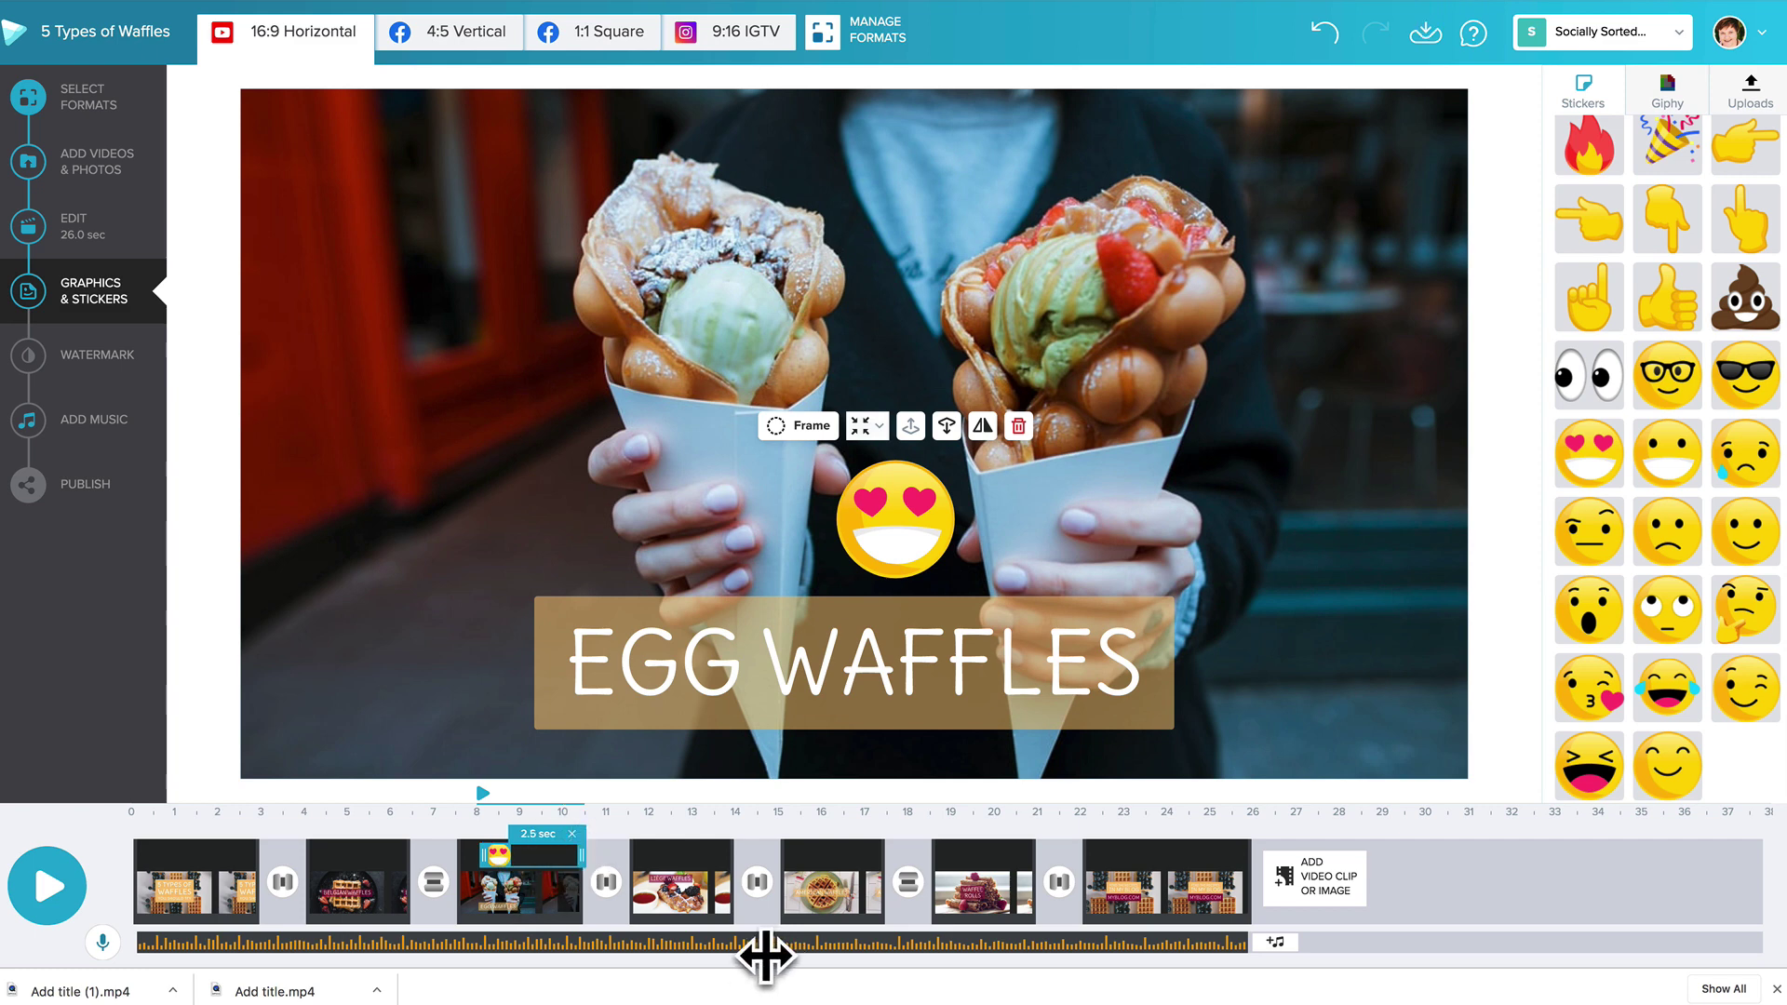
click(563, 908)
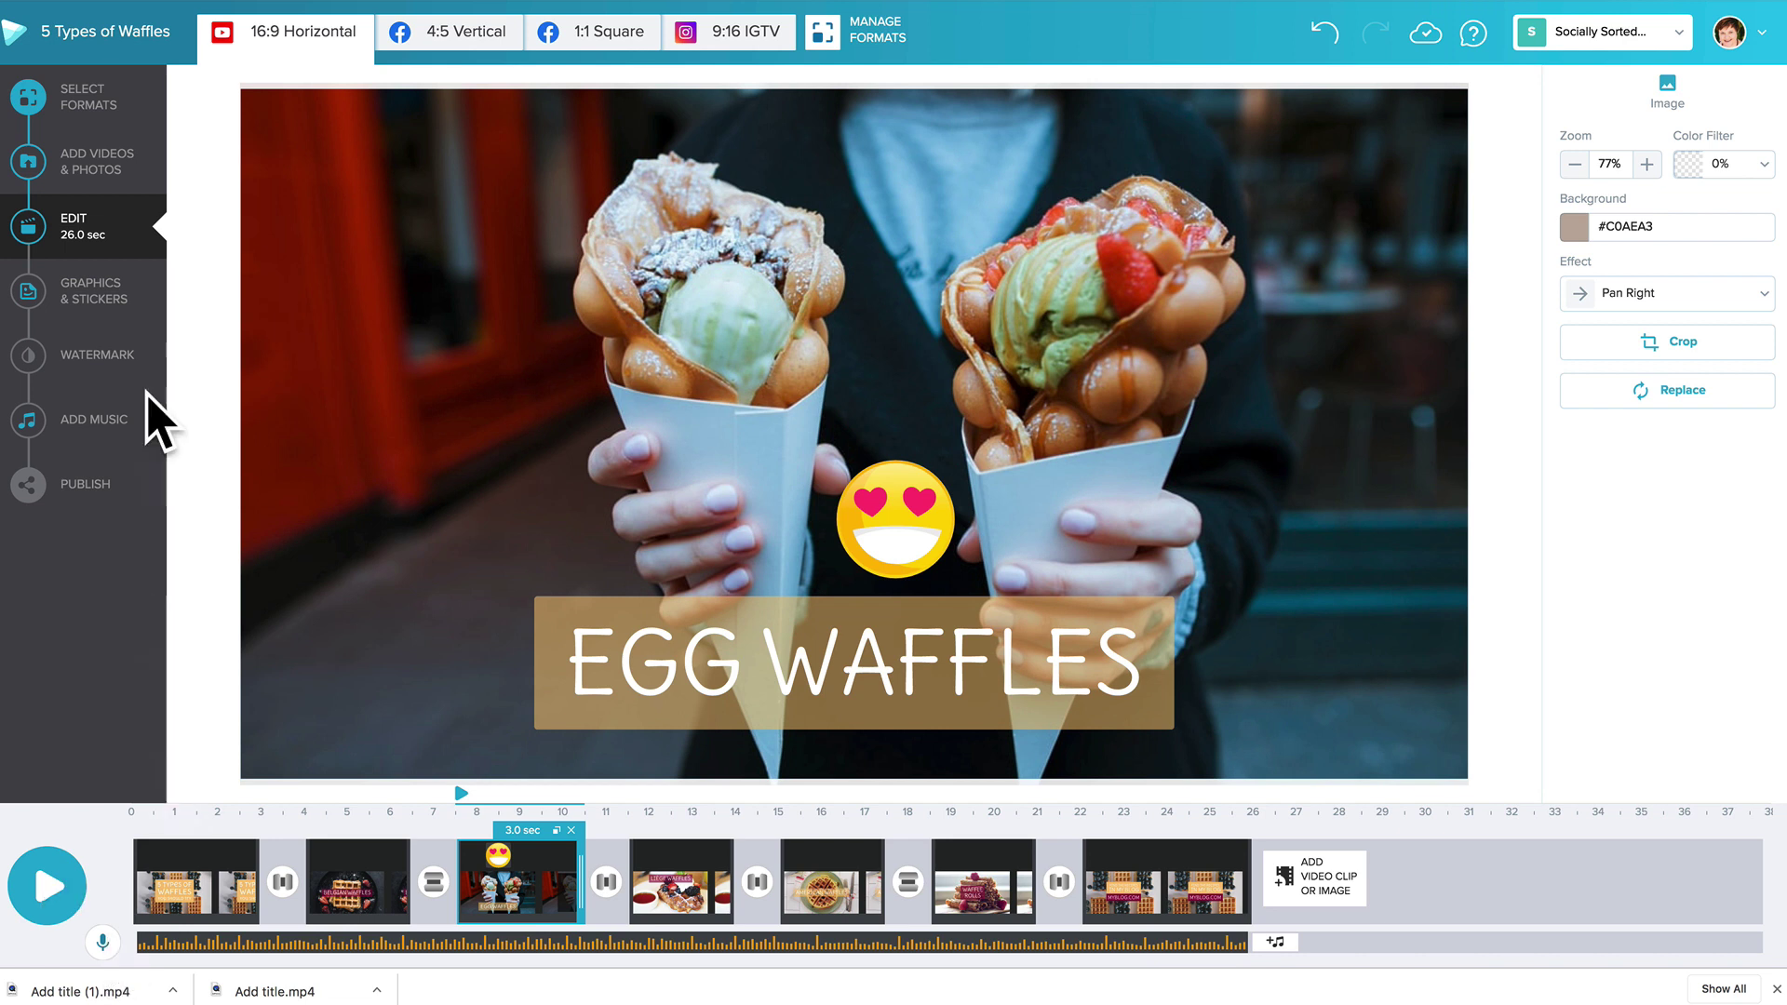
Step: Browse the Giphy stickers for "so excited"
click(51, 293)
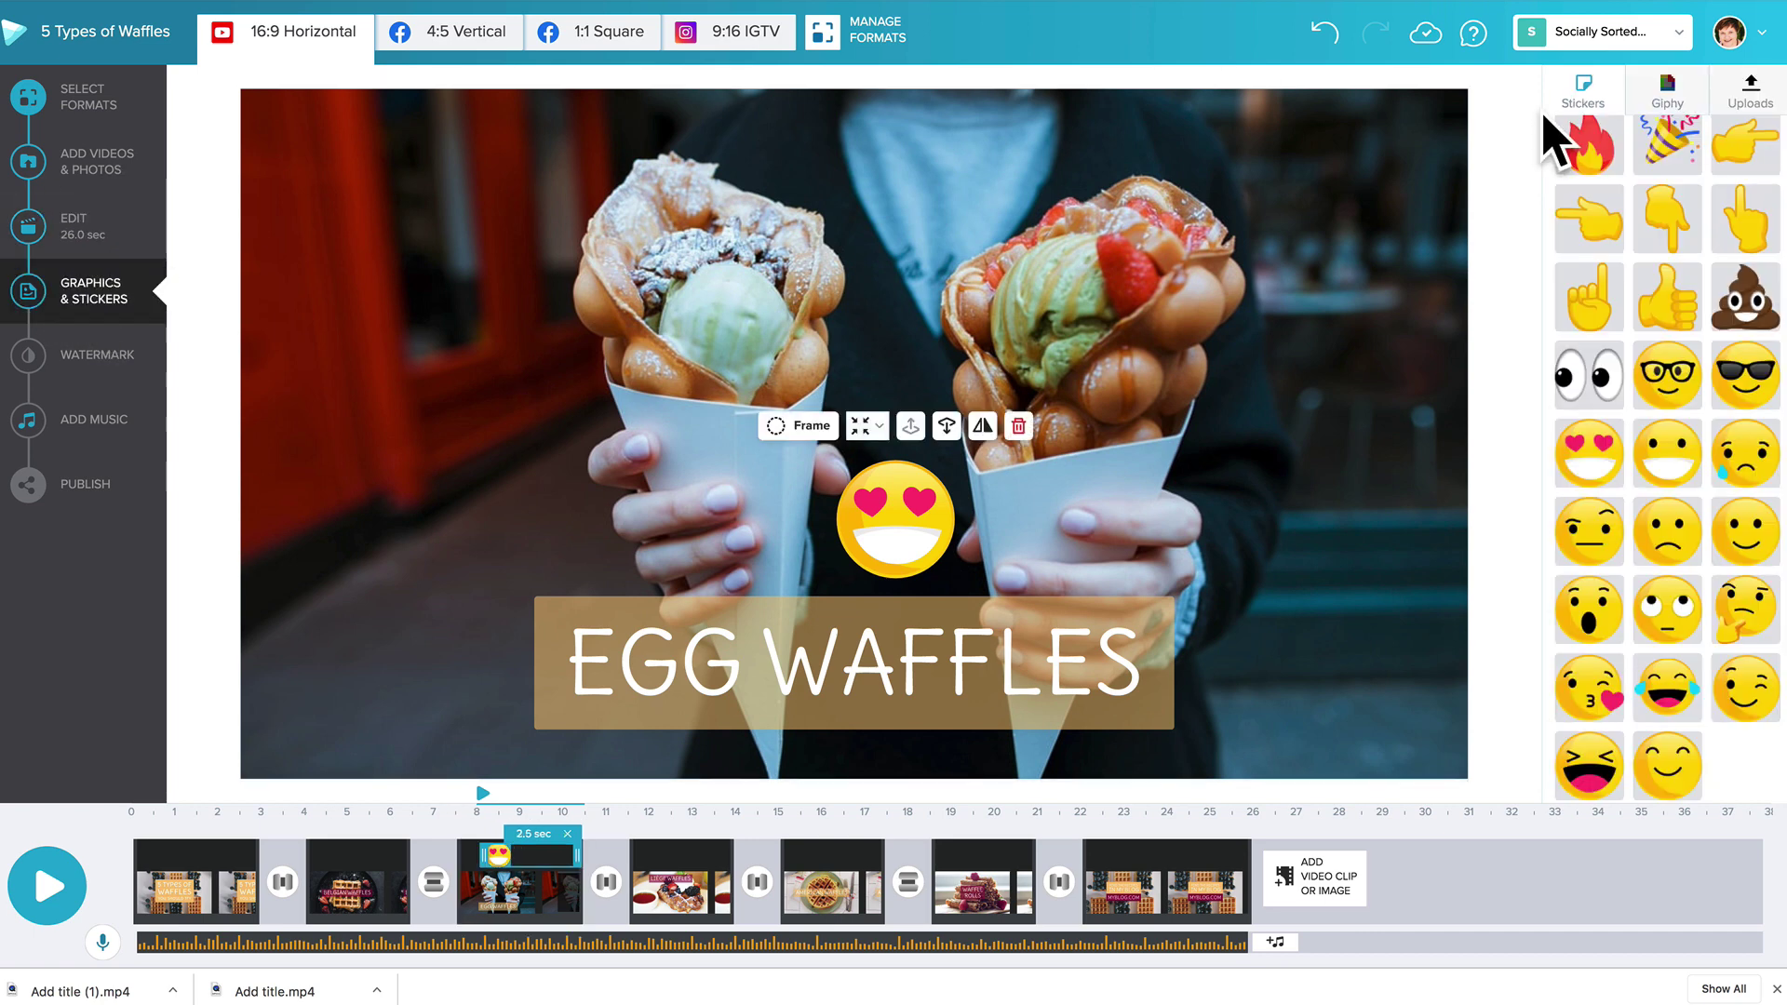
click(1668, 89)
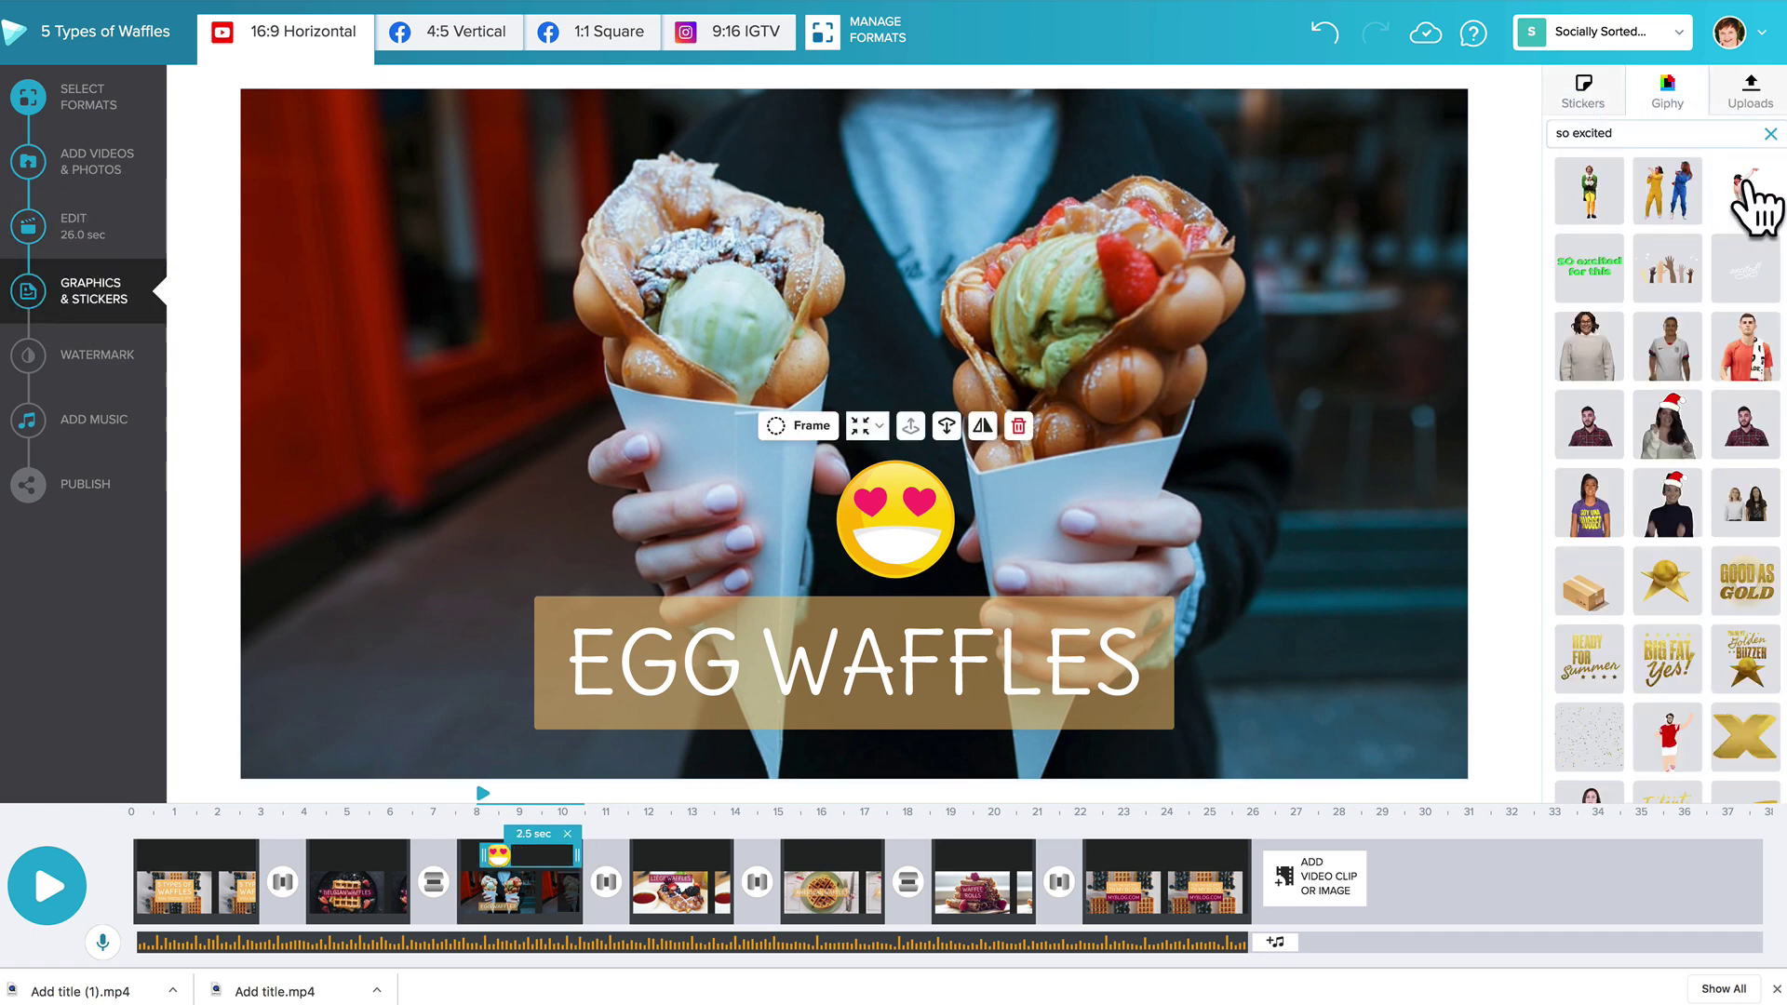
Step: Select the image clip of the stacked rolled waffles and open the library of stock videos and photos
click(979, 851)
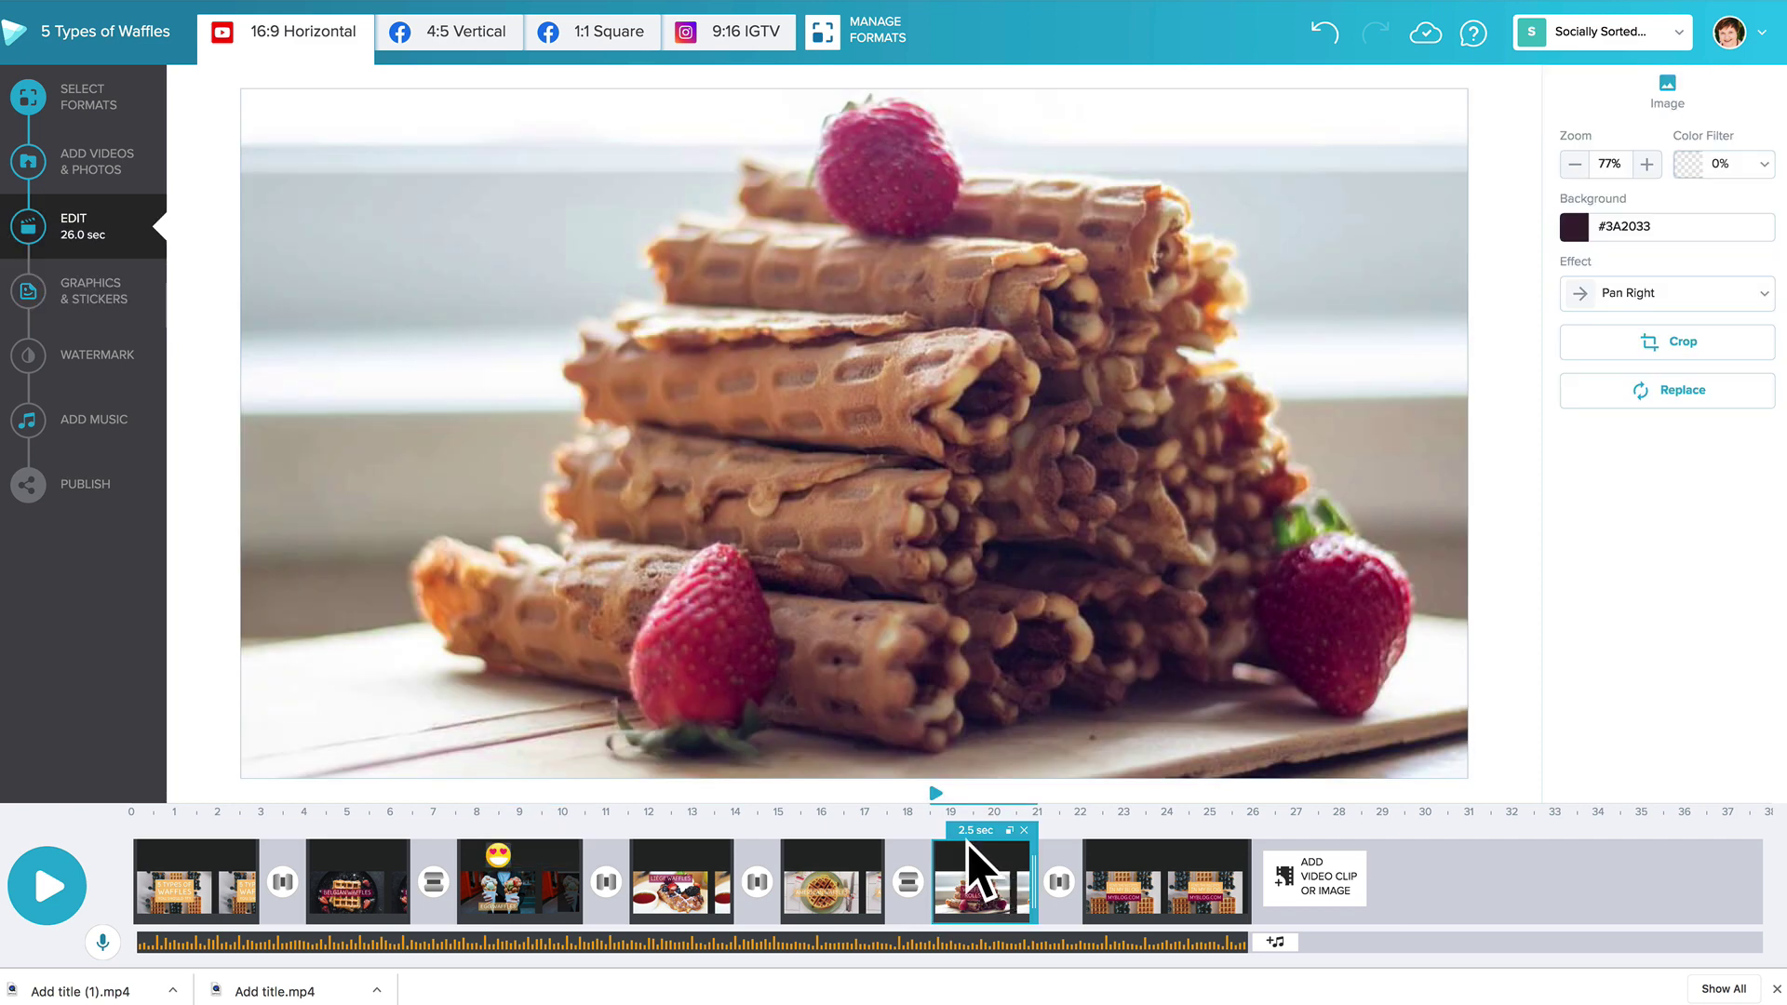
click(116, 163)
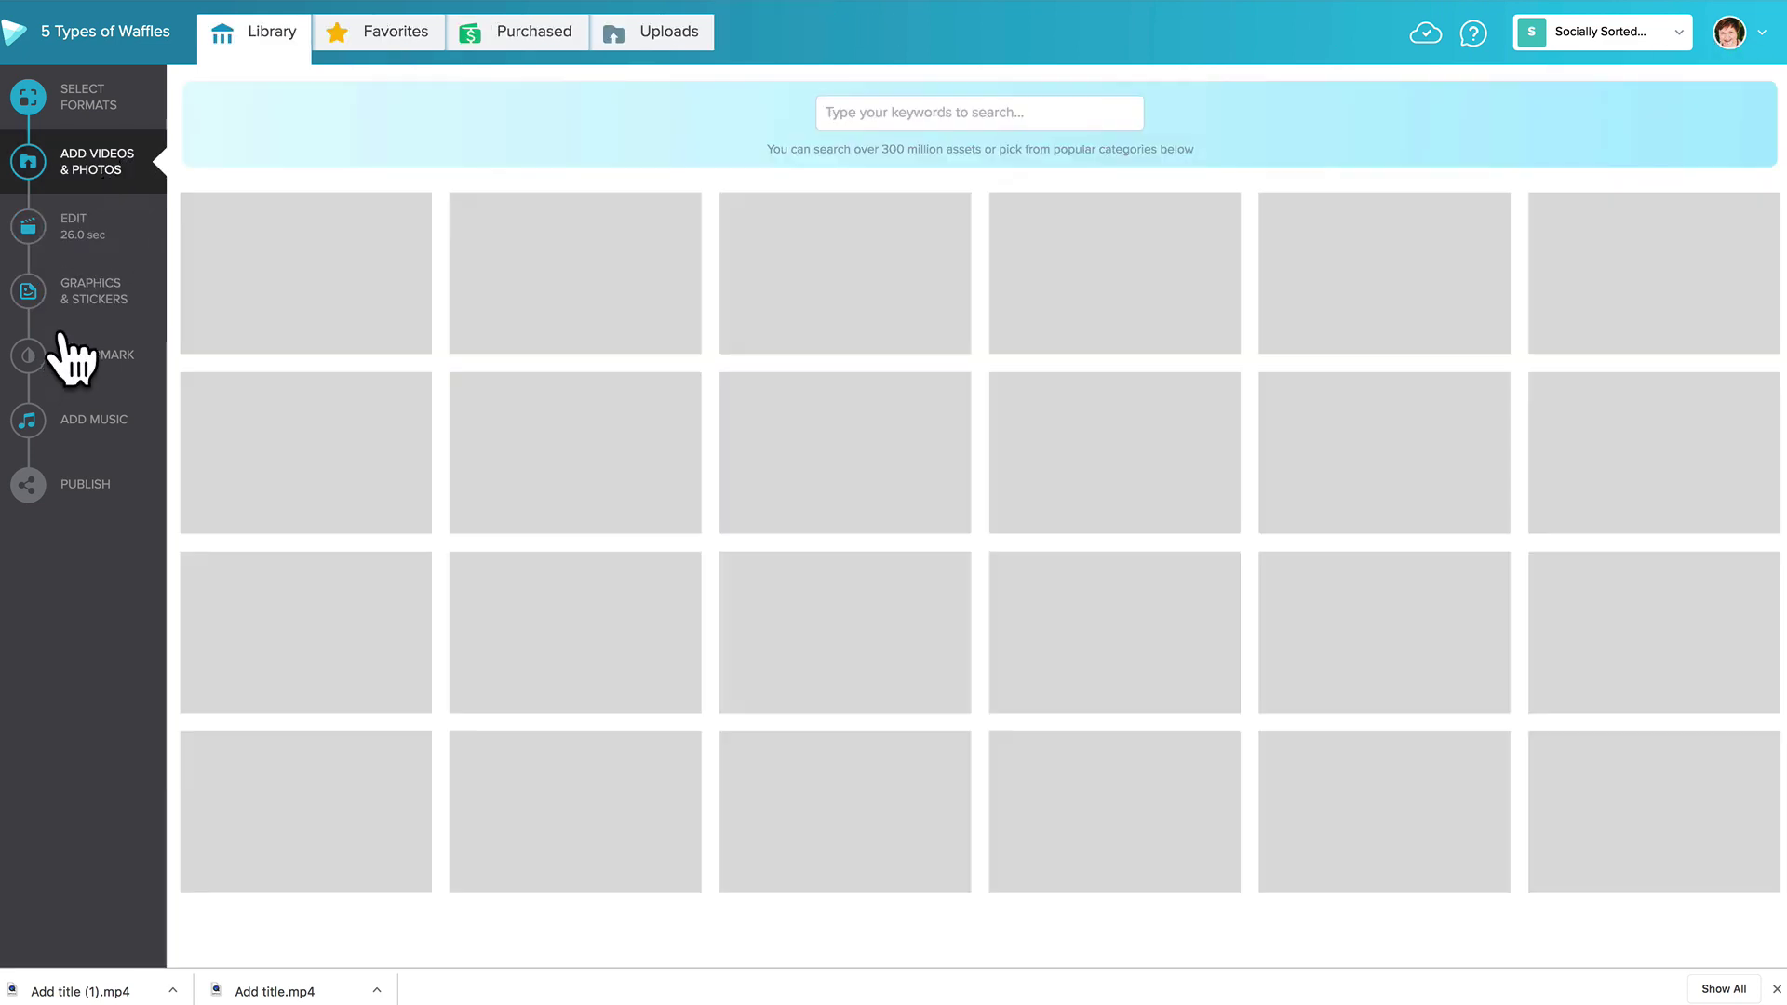
Step: Add the dancing pink-outfit Giphy sticker to the Waffle Rolls clip, enlarge it and stand it beside the stacked waffles
click(79, 300)
click(1745, 209)
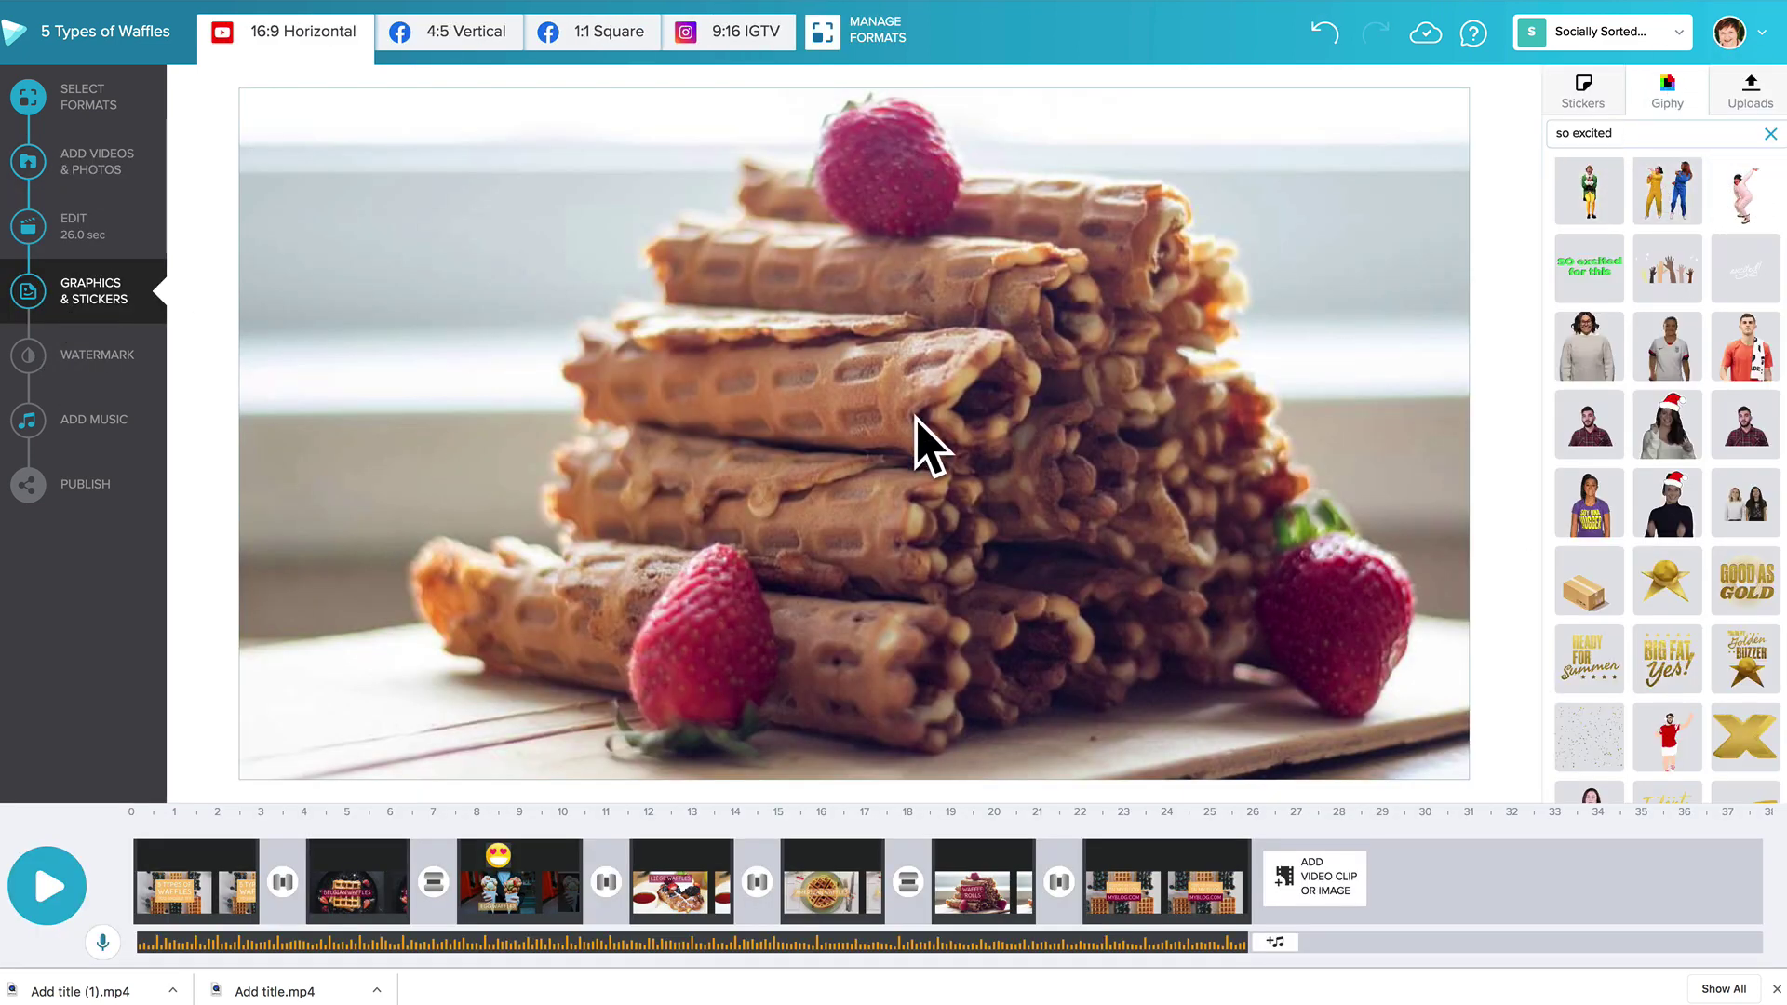
drag(858, 424, 379, 576)
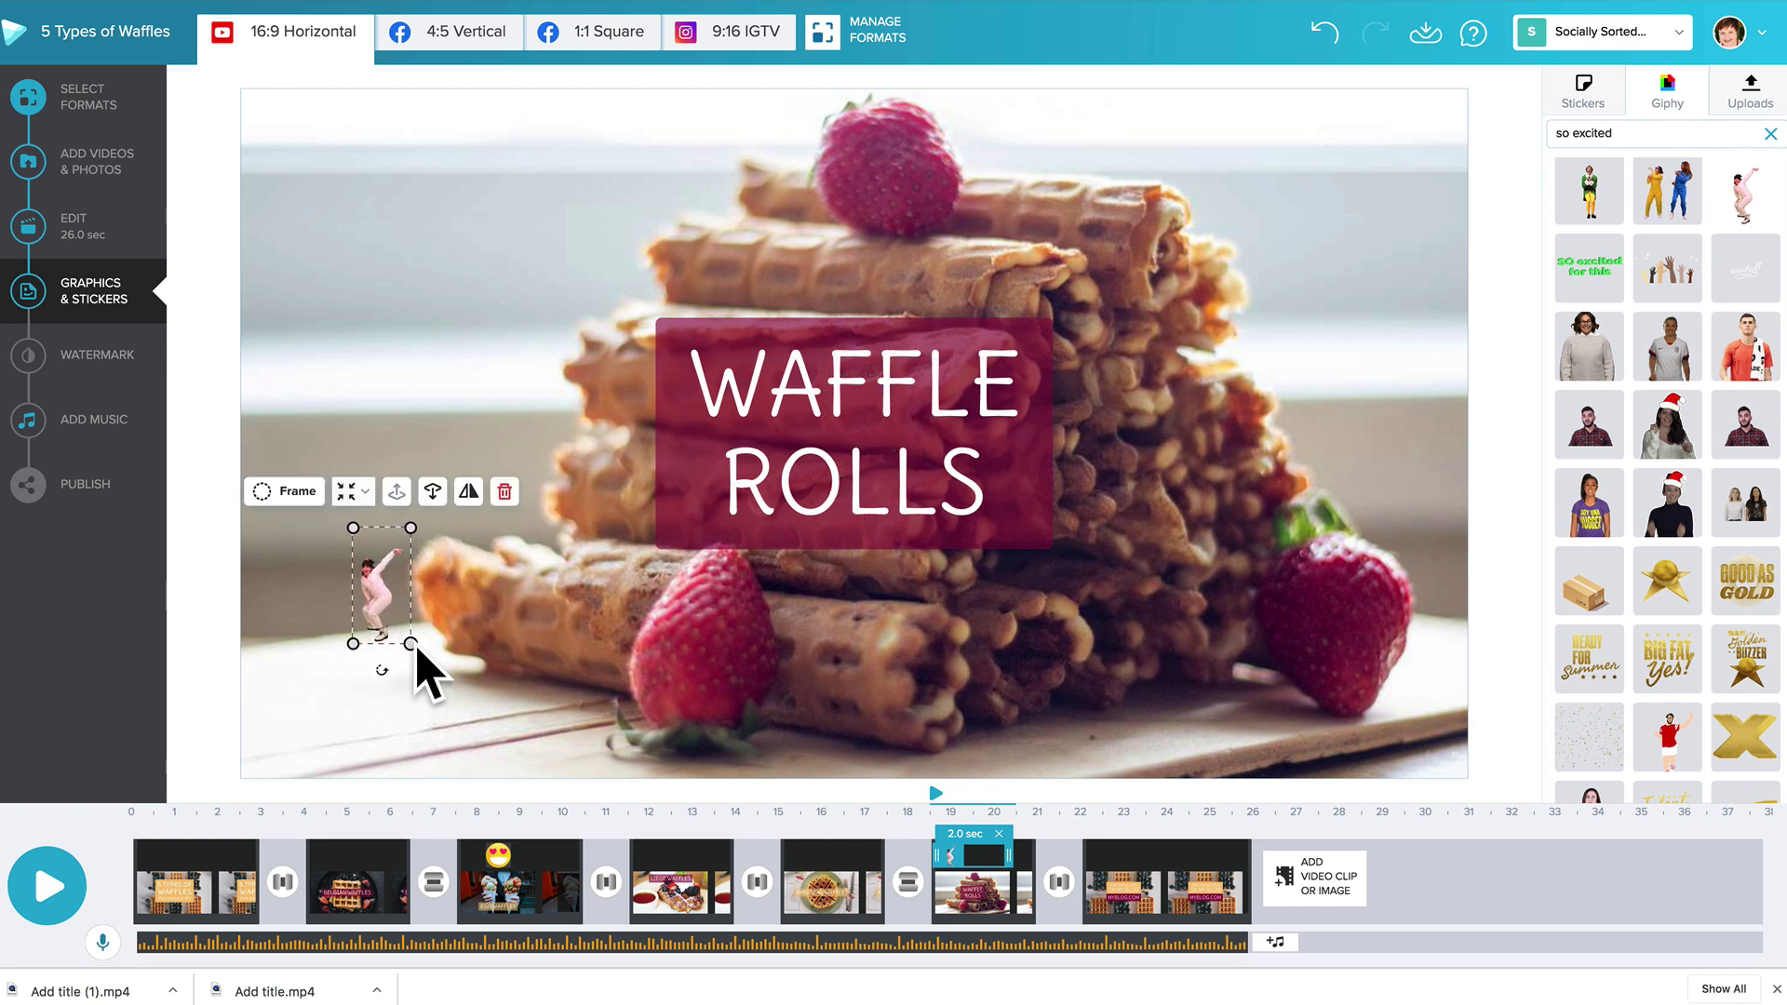
drag(406, 645, 483, 769)
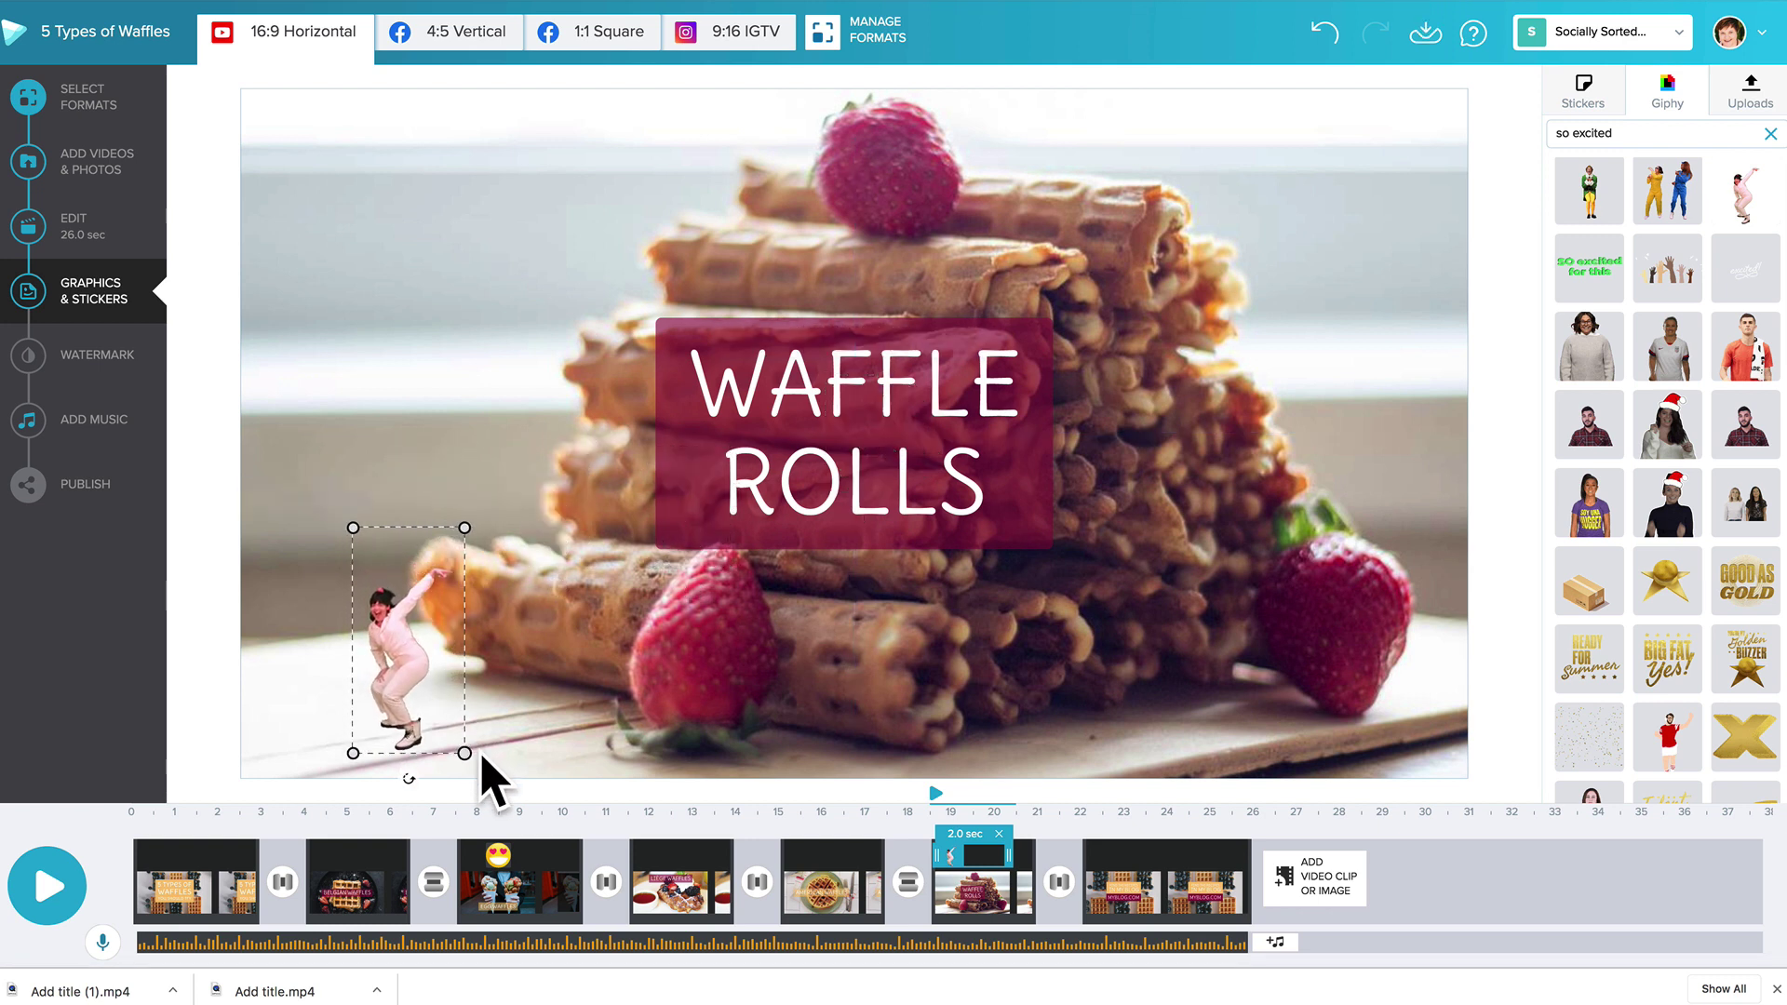
drag(378, 665, 378, 665)
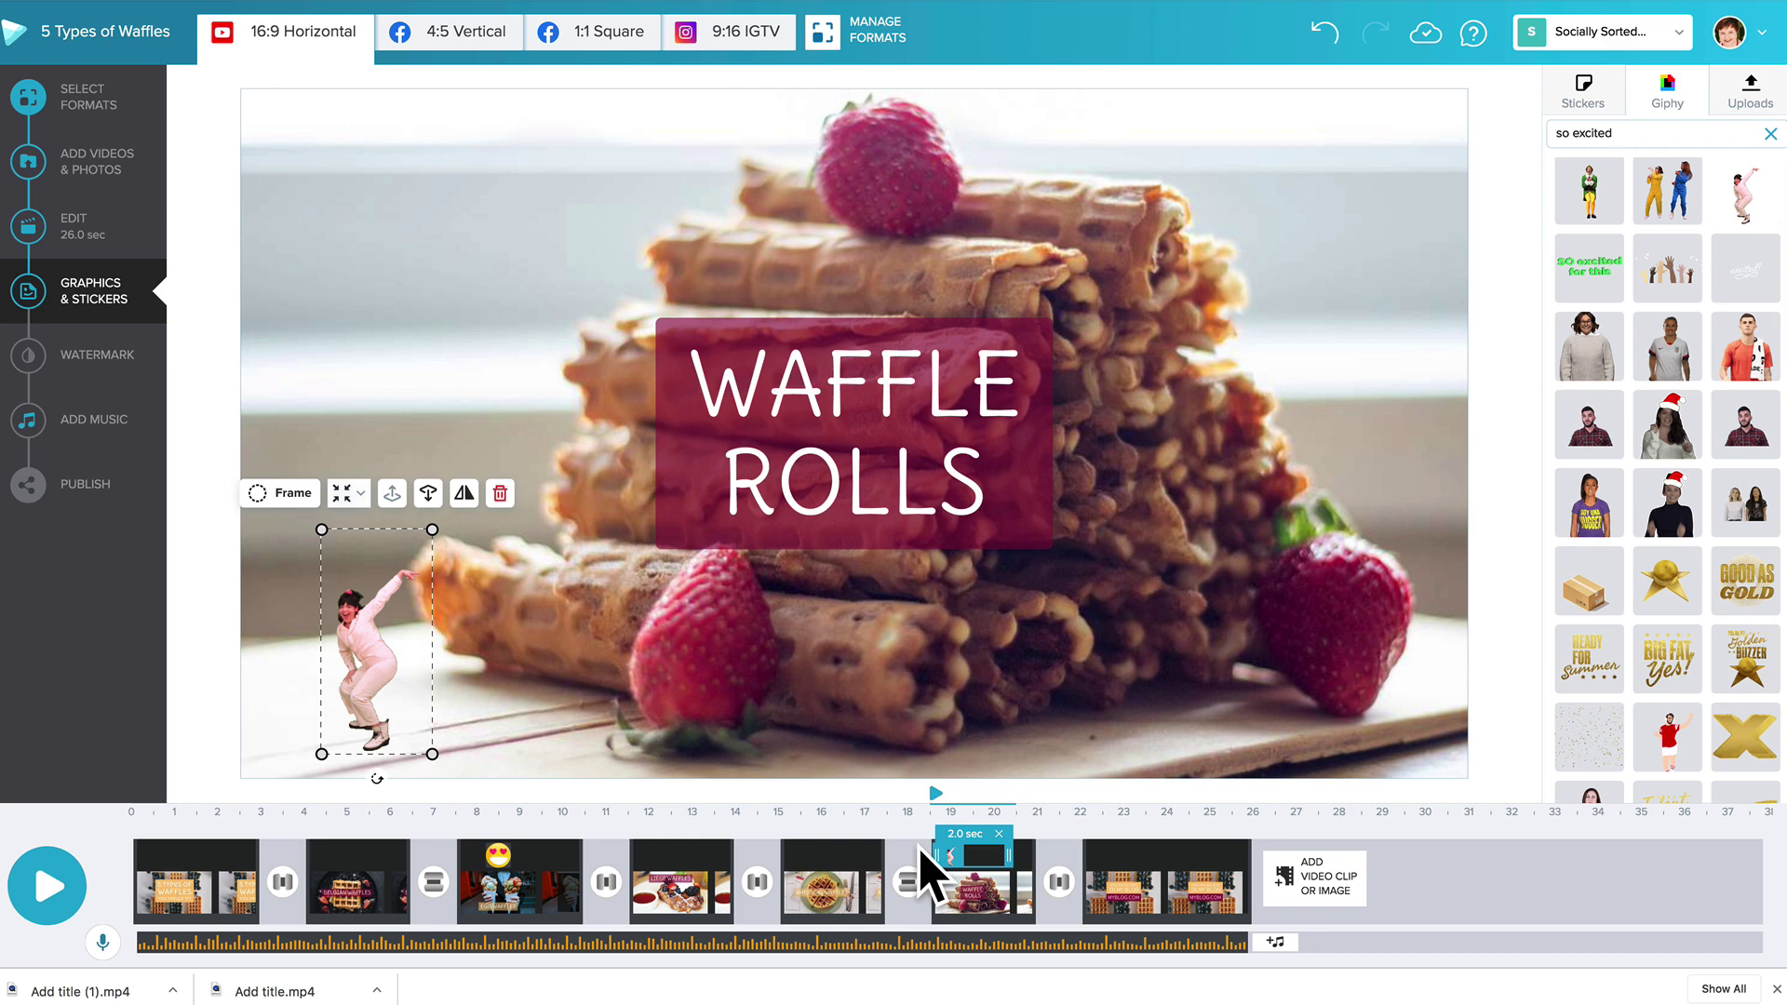
Step: Play the video around the Waffle Rolls scene to preview the dancing sticker, and open the uploaded graphics
key(space)
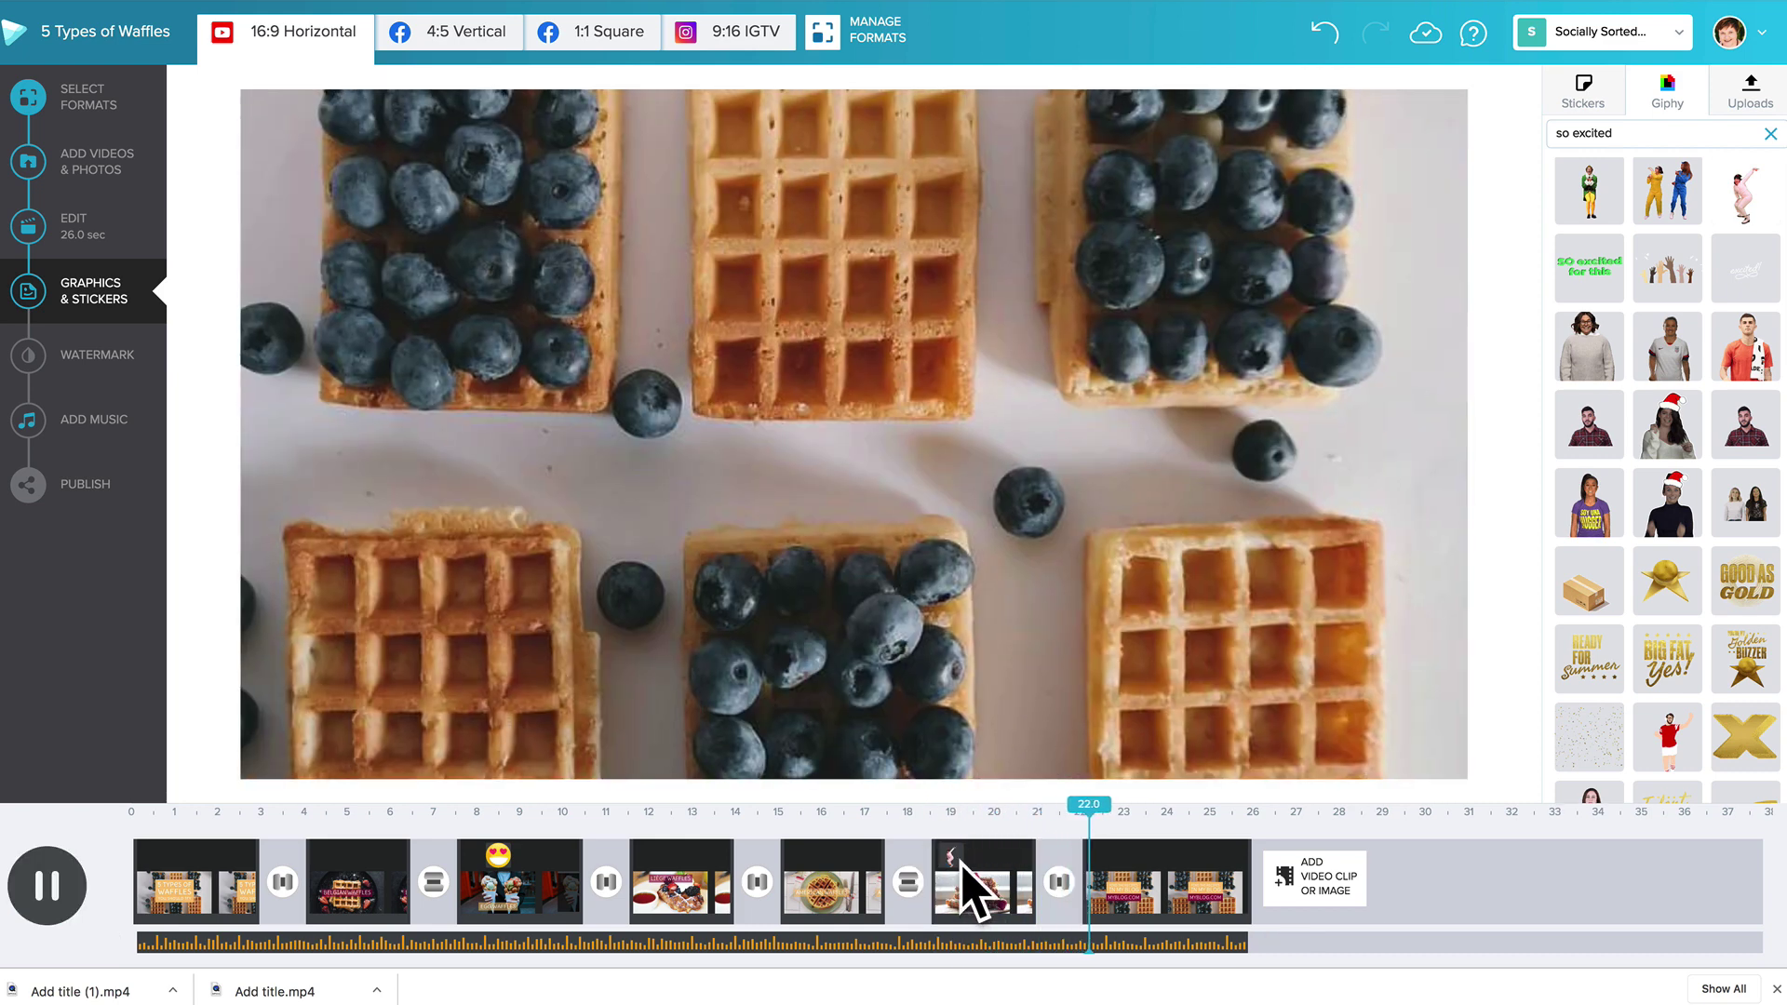
click(961, 861)
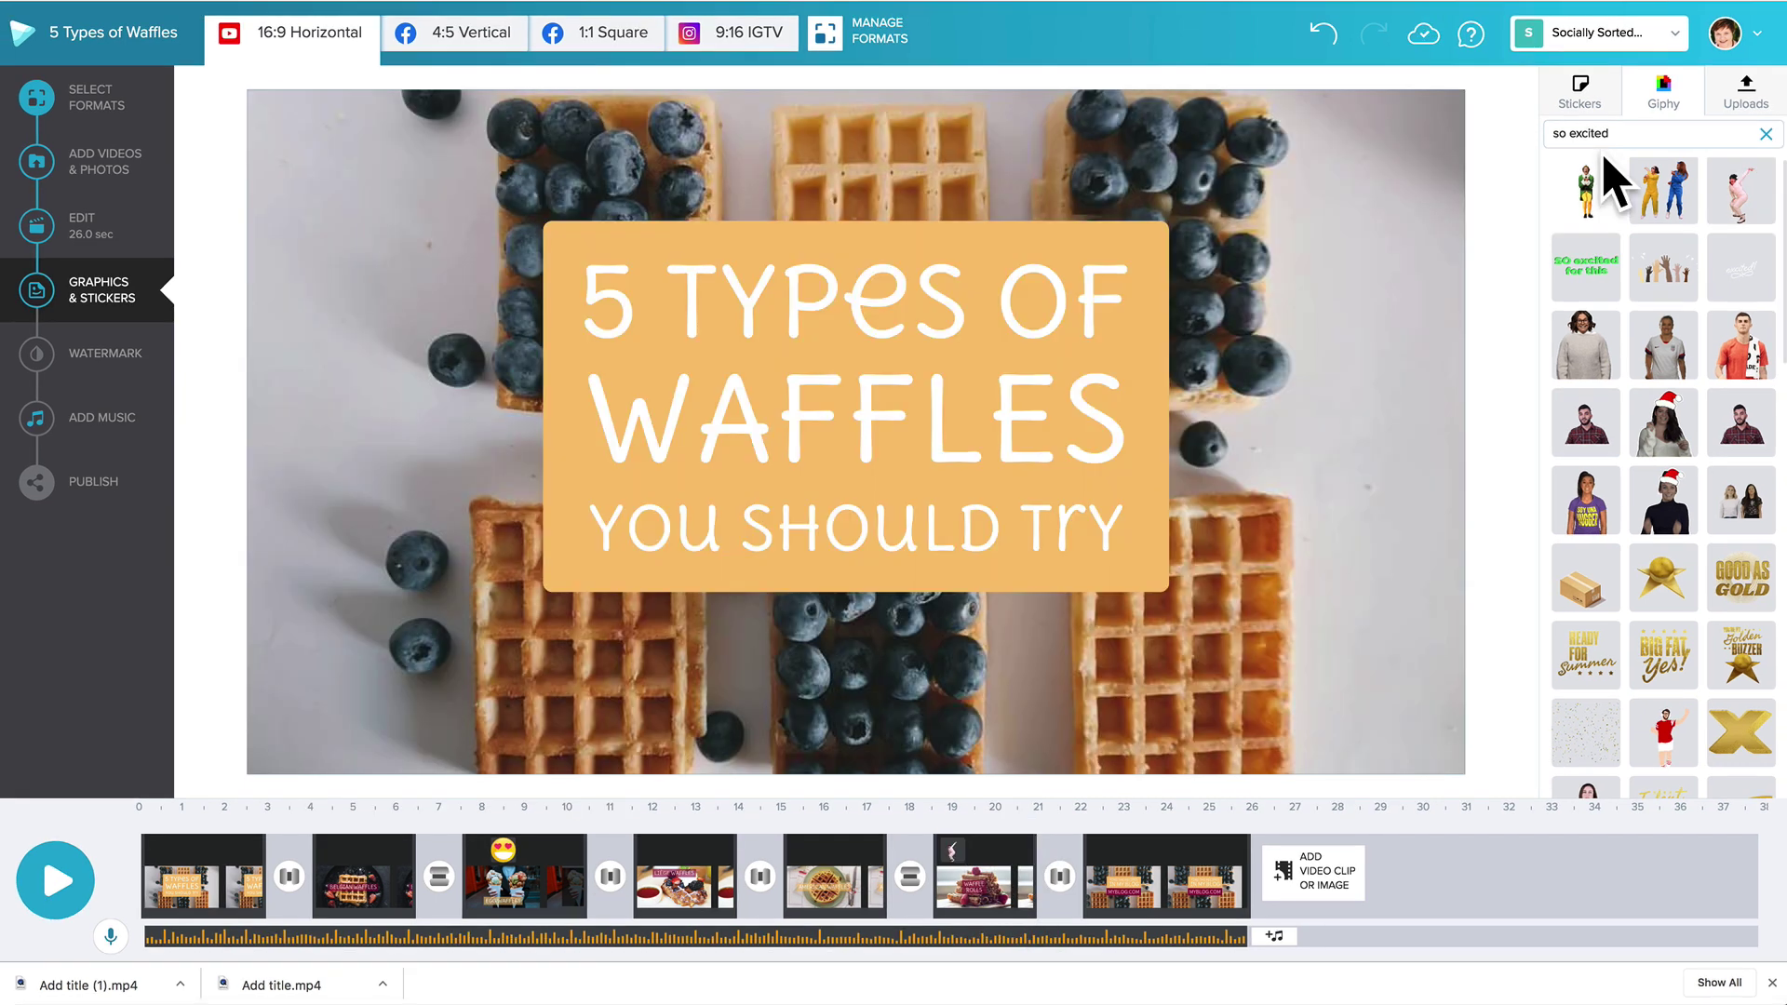
click(1743, 91)
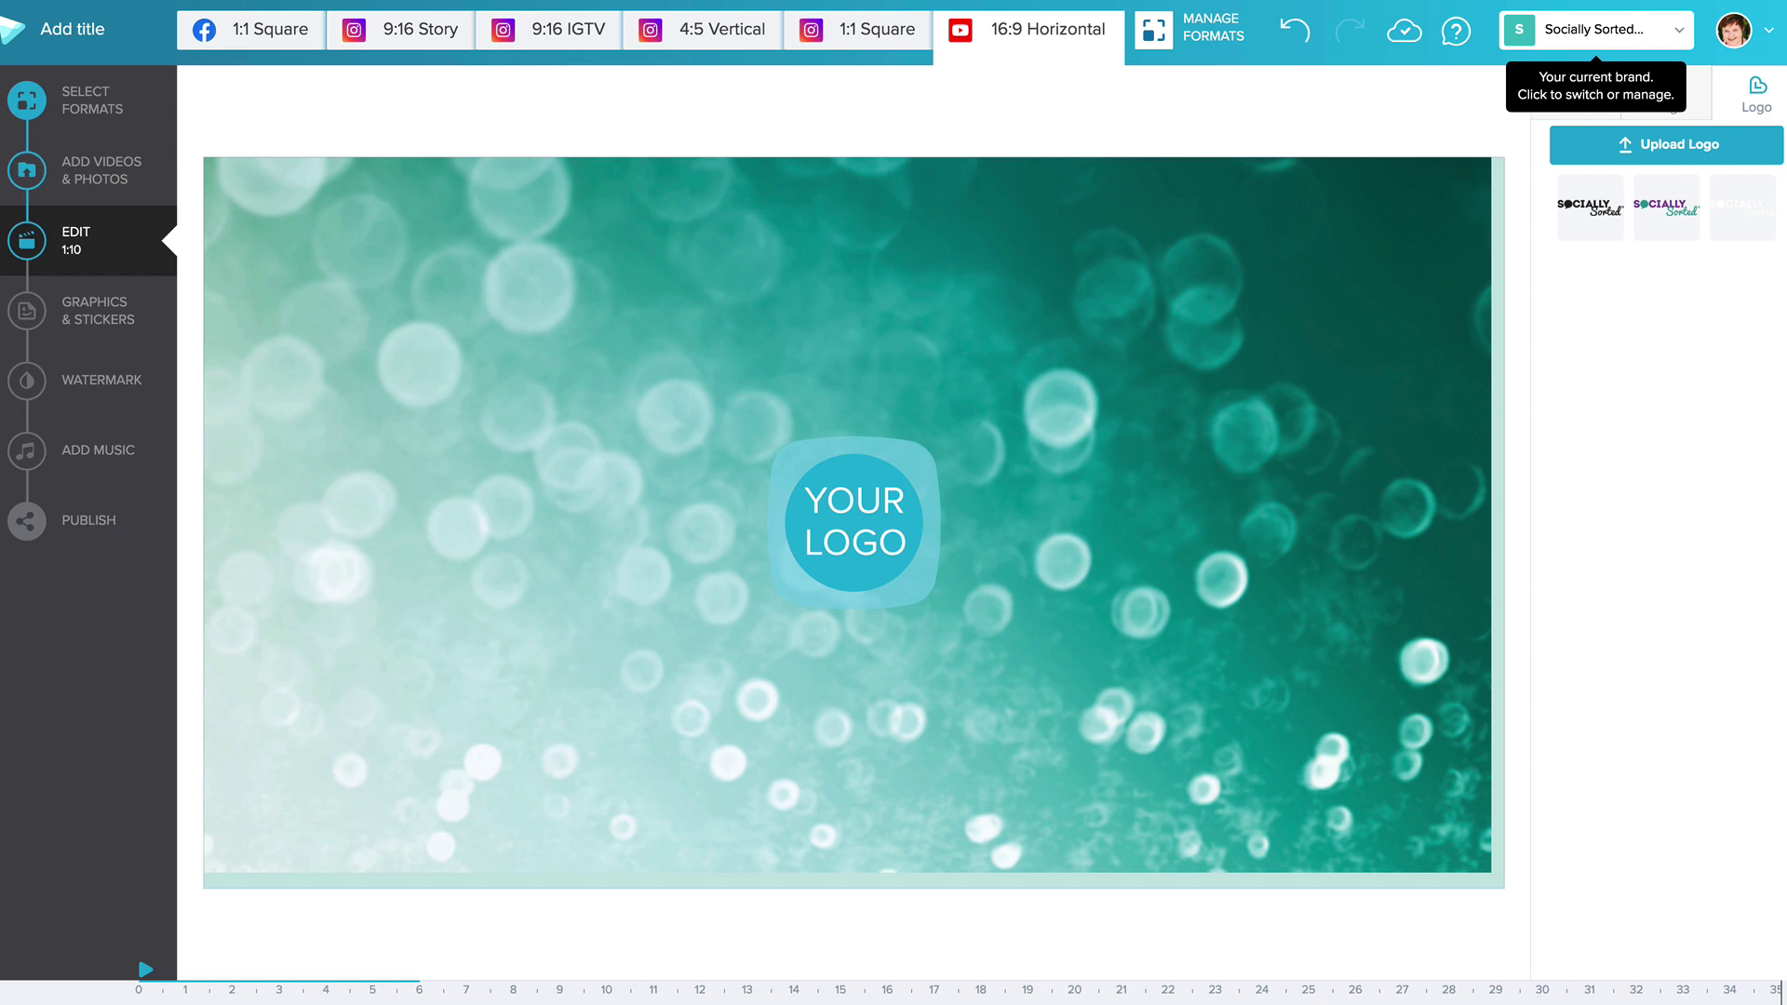
Step: Replace the placeholder logo with the white Socially Sorted logo after trying the coloured version, and view the logo files available for upload
mouse_move(1416, 271)
mouse_down()
mouse_move(1456, 251)
mouse_move(1408, 251)
mouse_move(1430, 249)
mouse_up()
click(870, 546)
click(1576, 94)
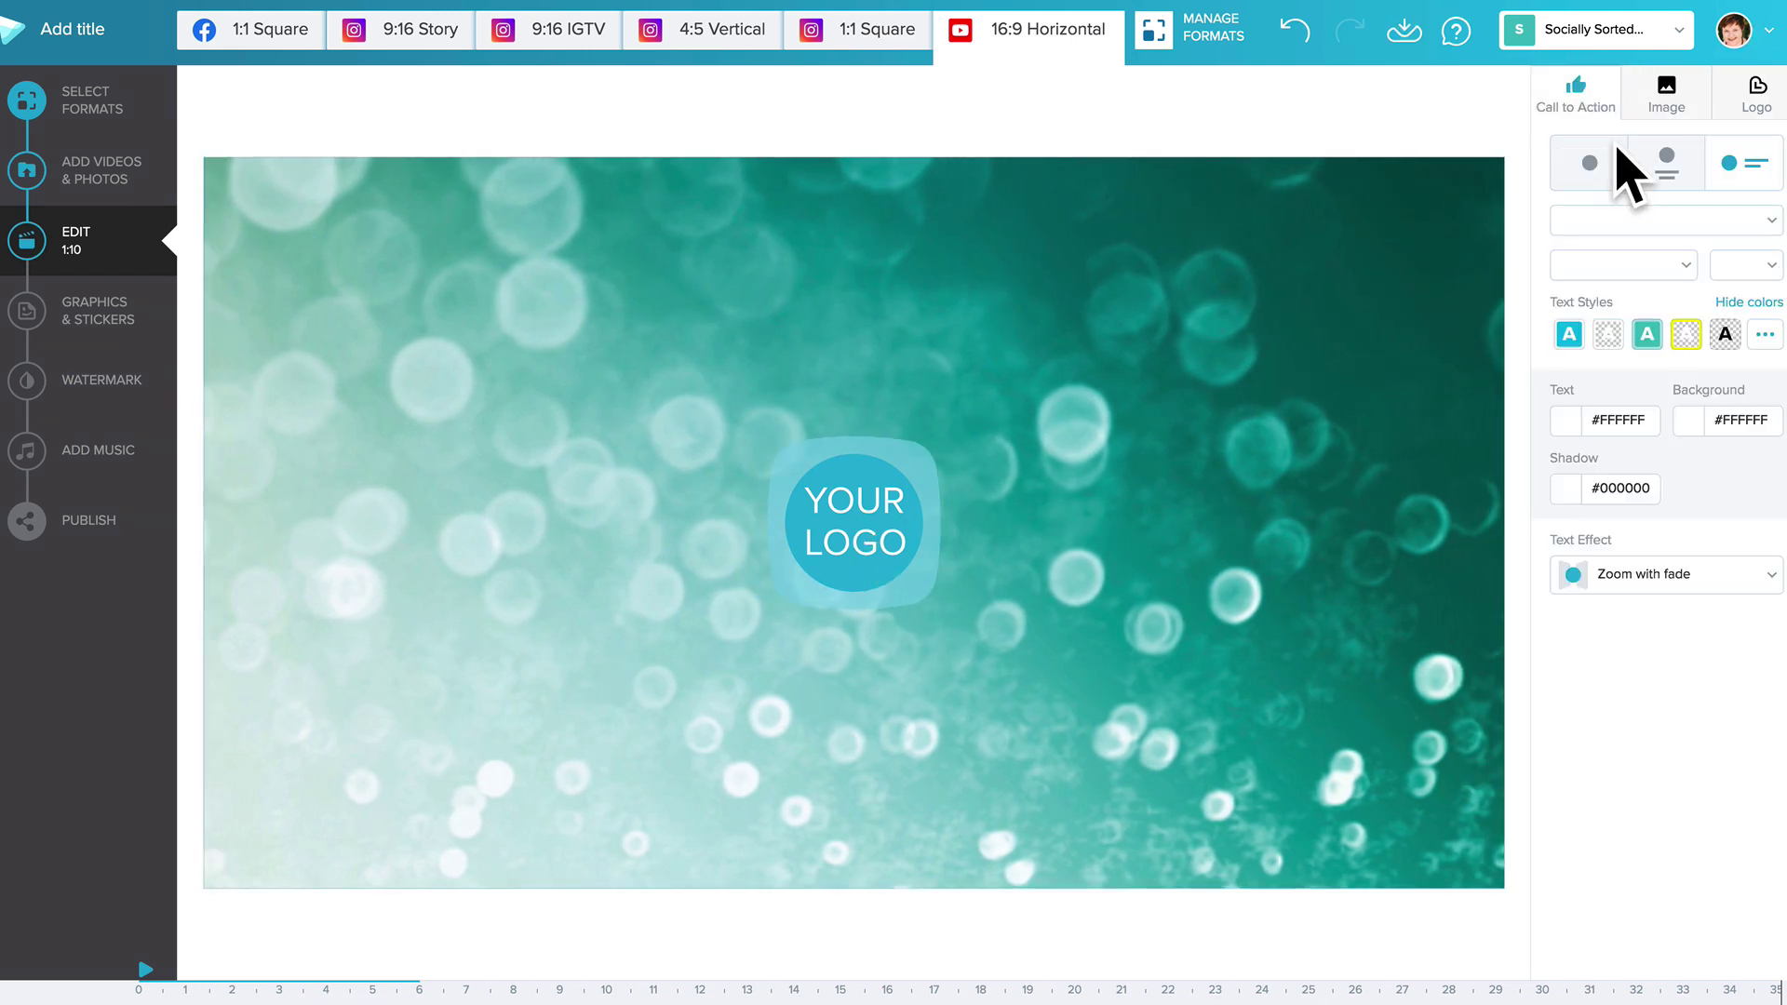
click(1732, 116)
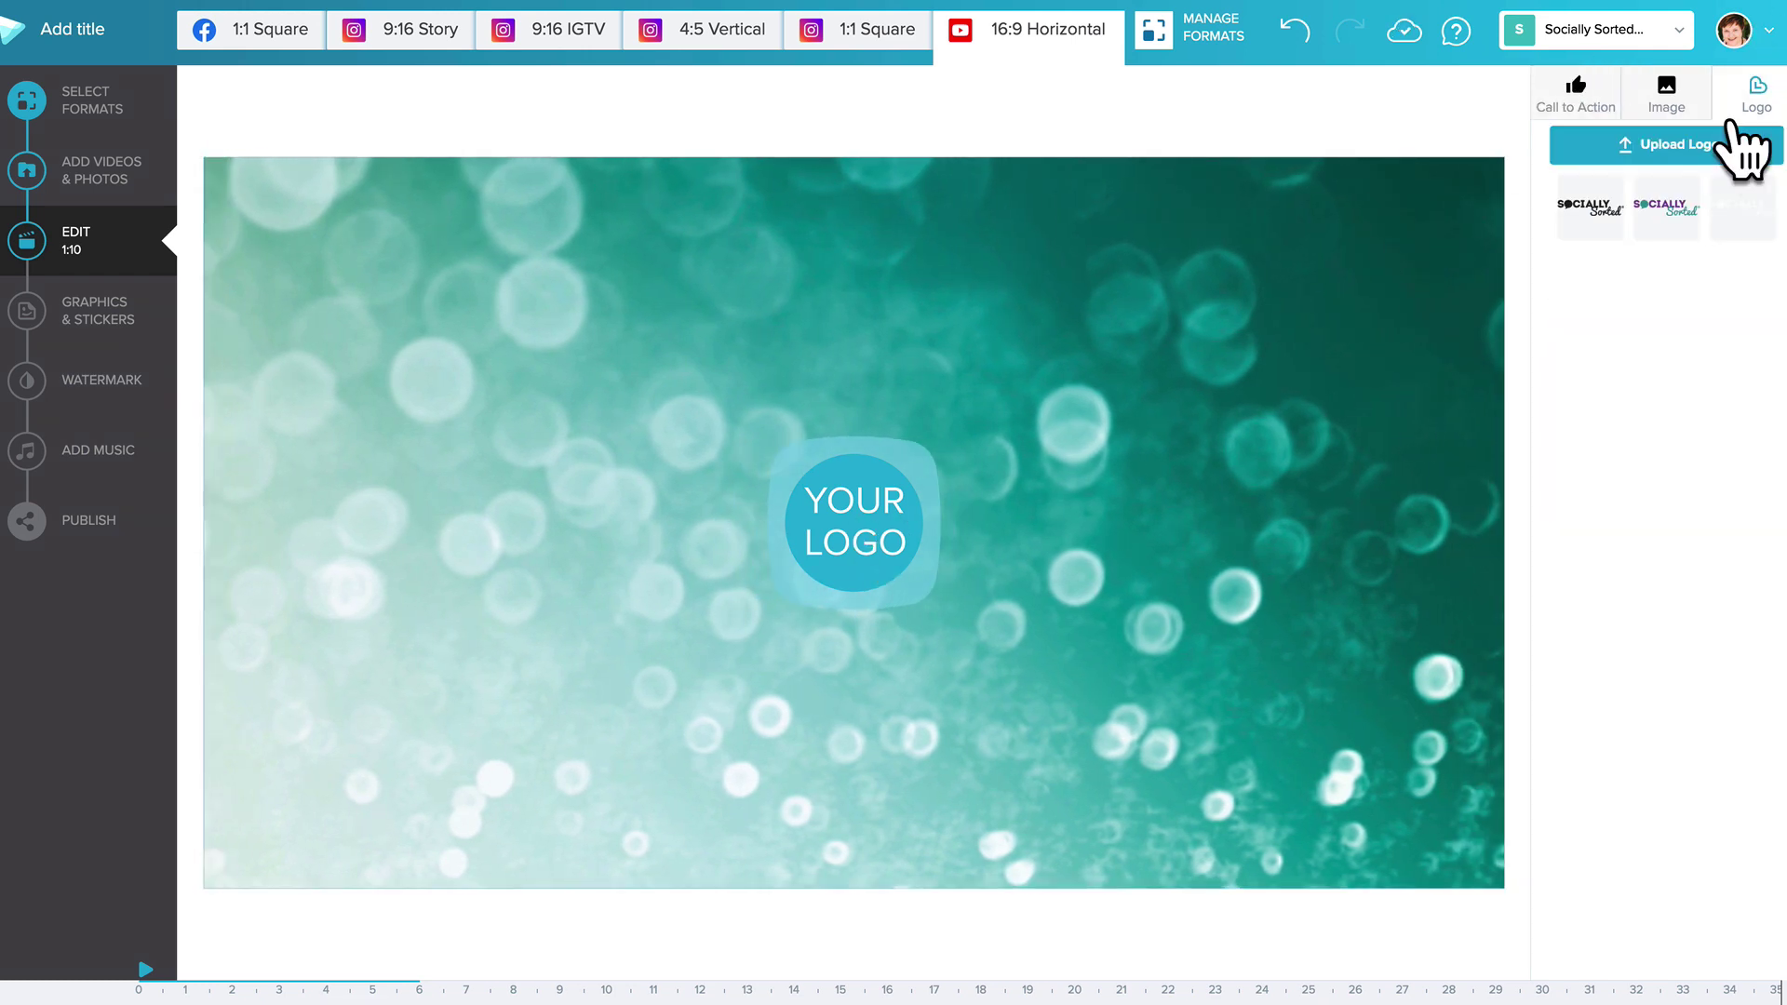
click(1743, 208)
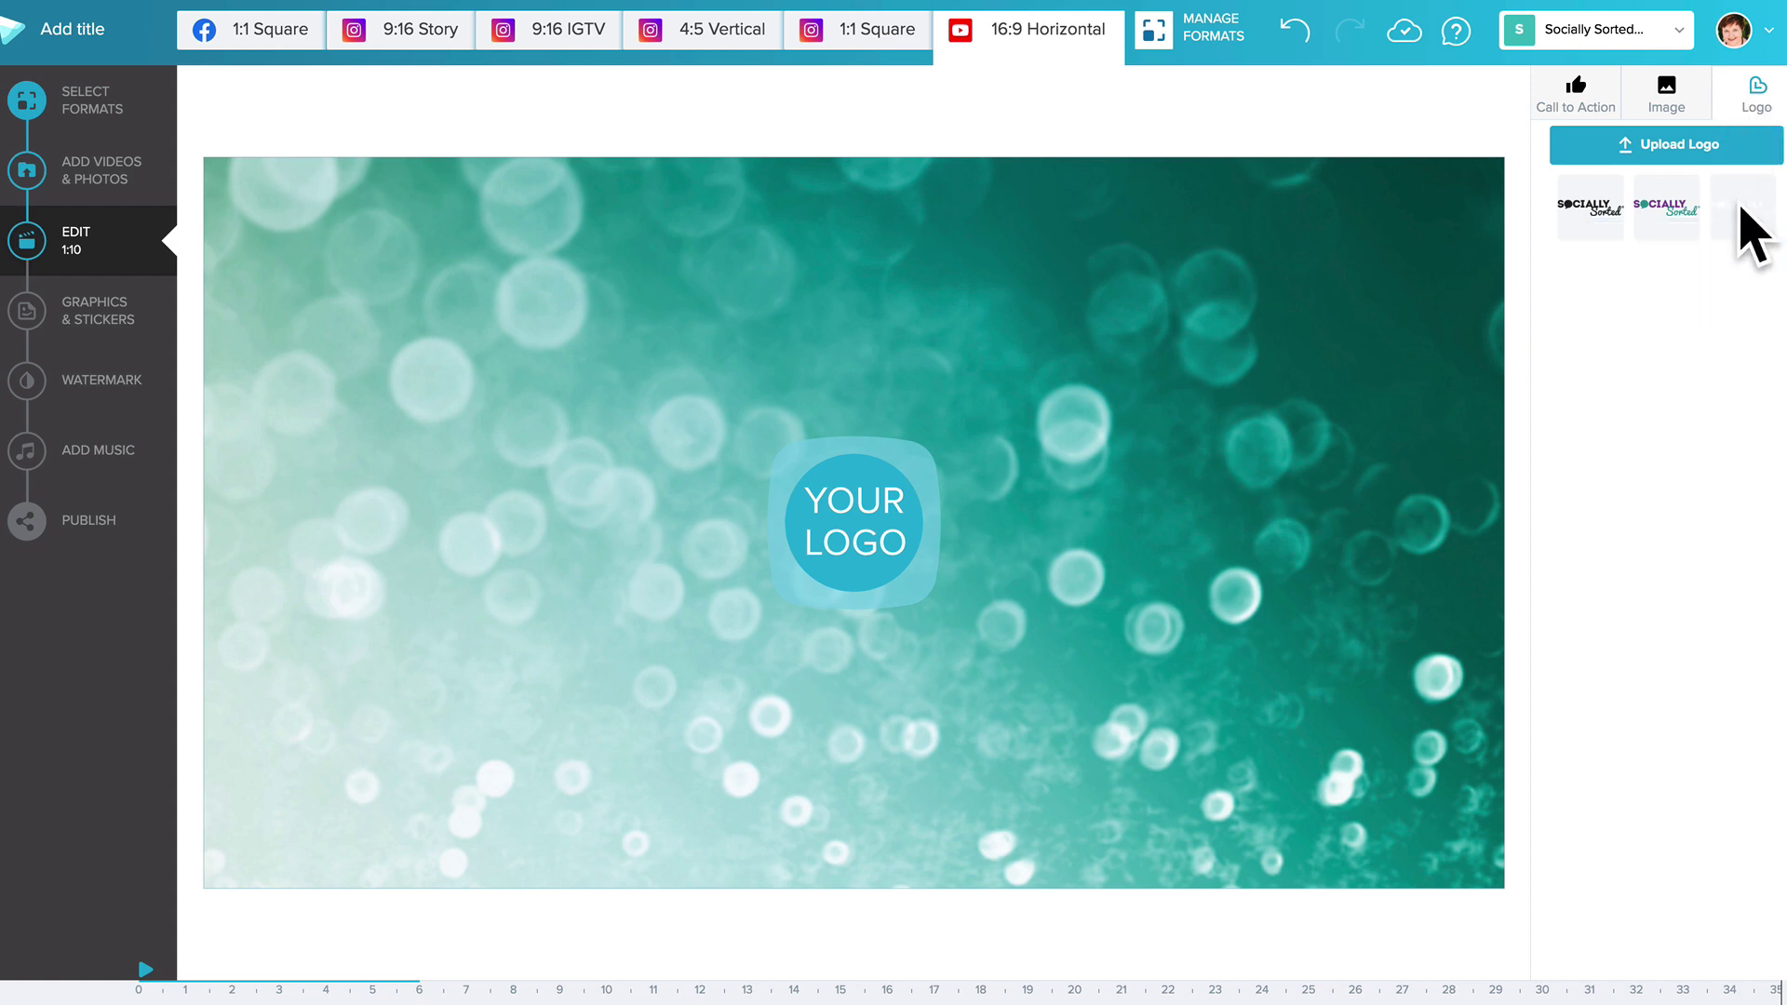
click(1666, 210)
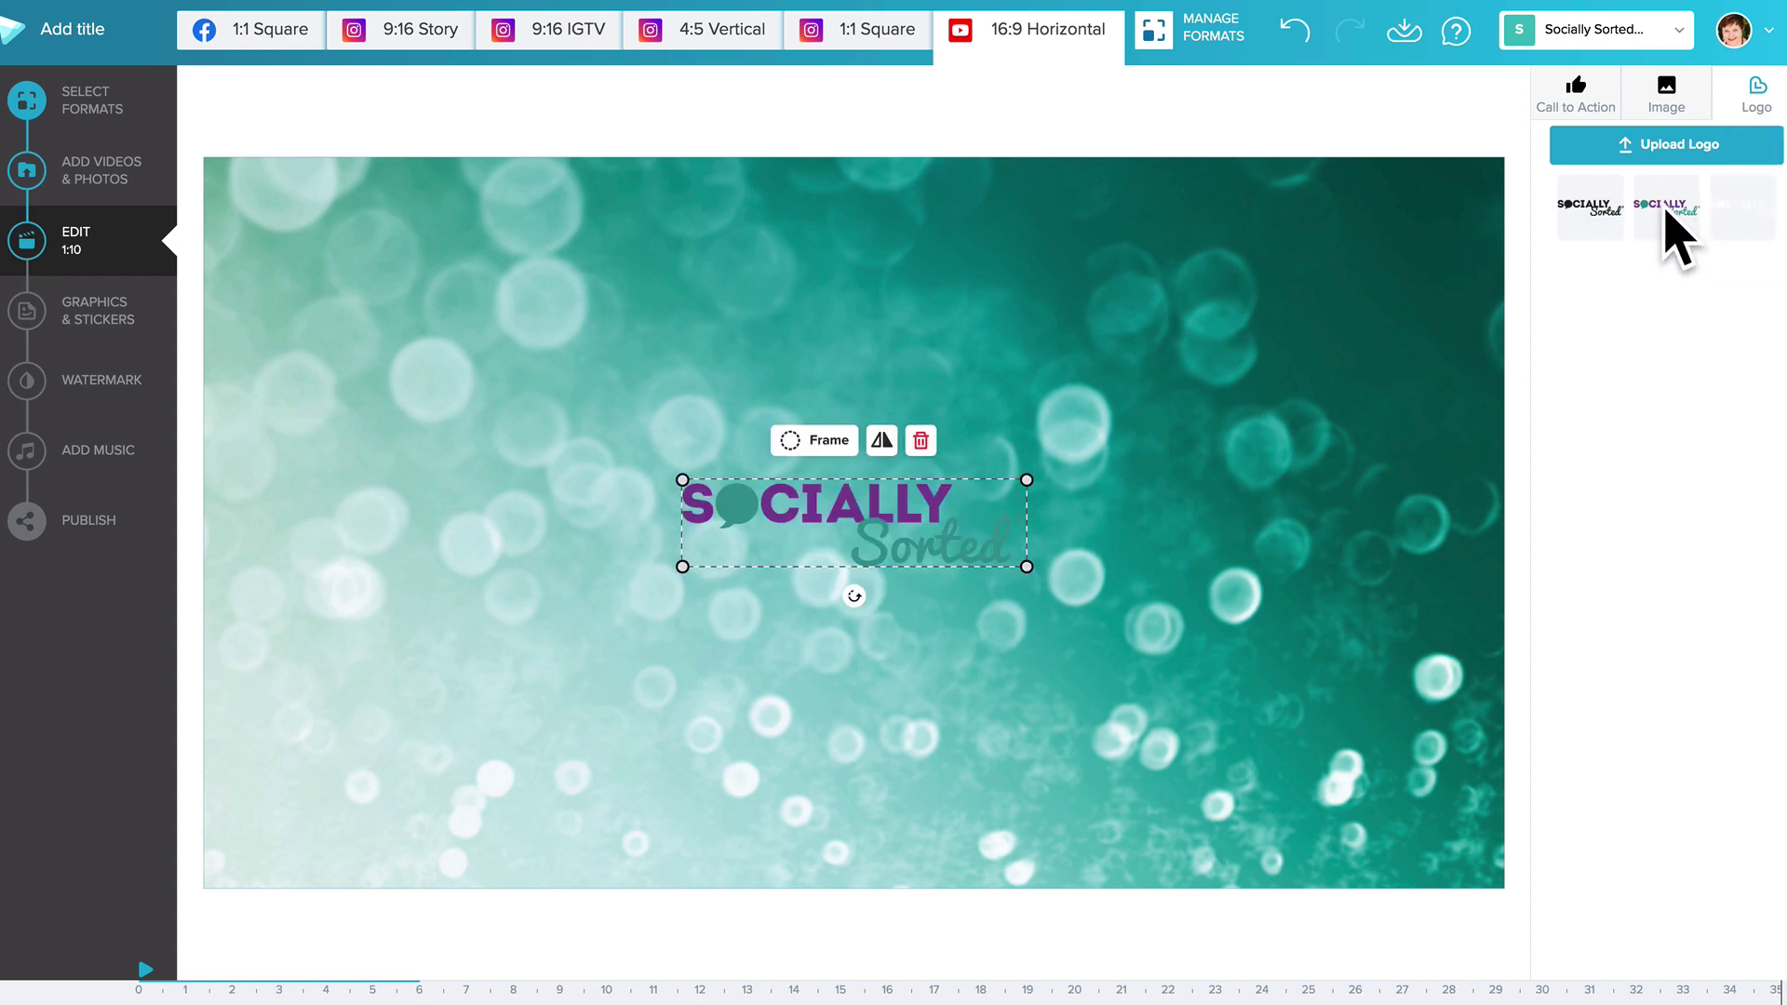
click(1728, 213)
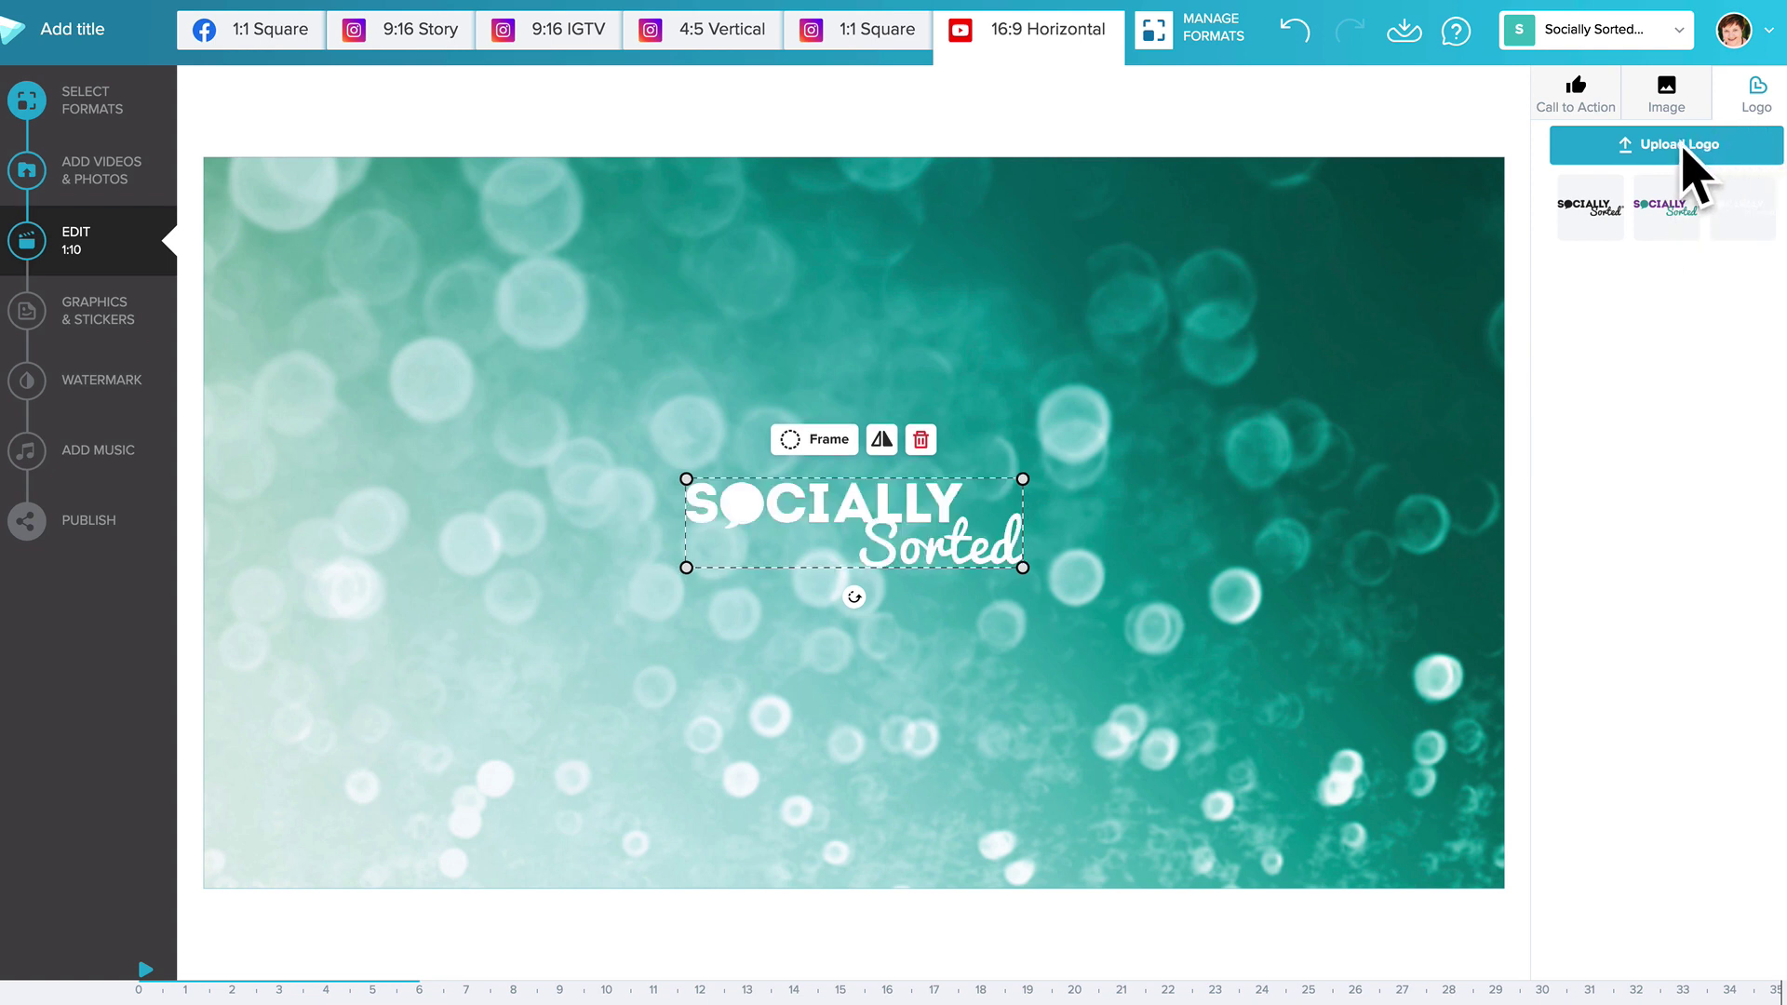
click(1710, 154)
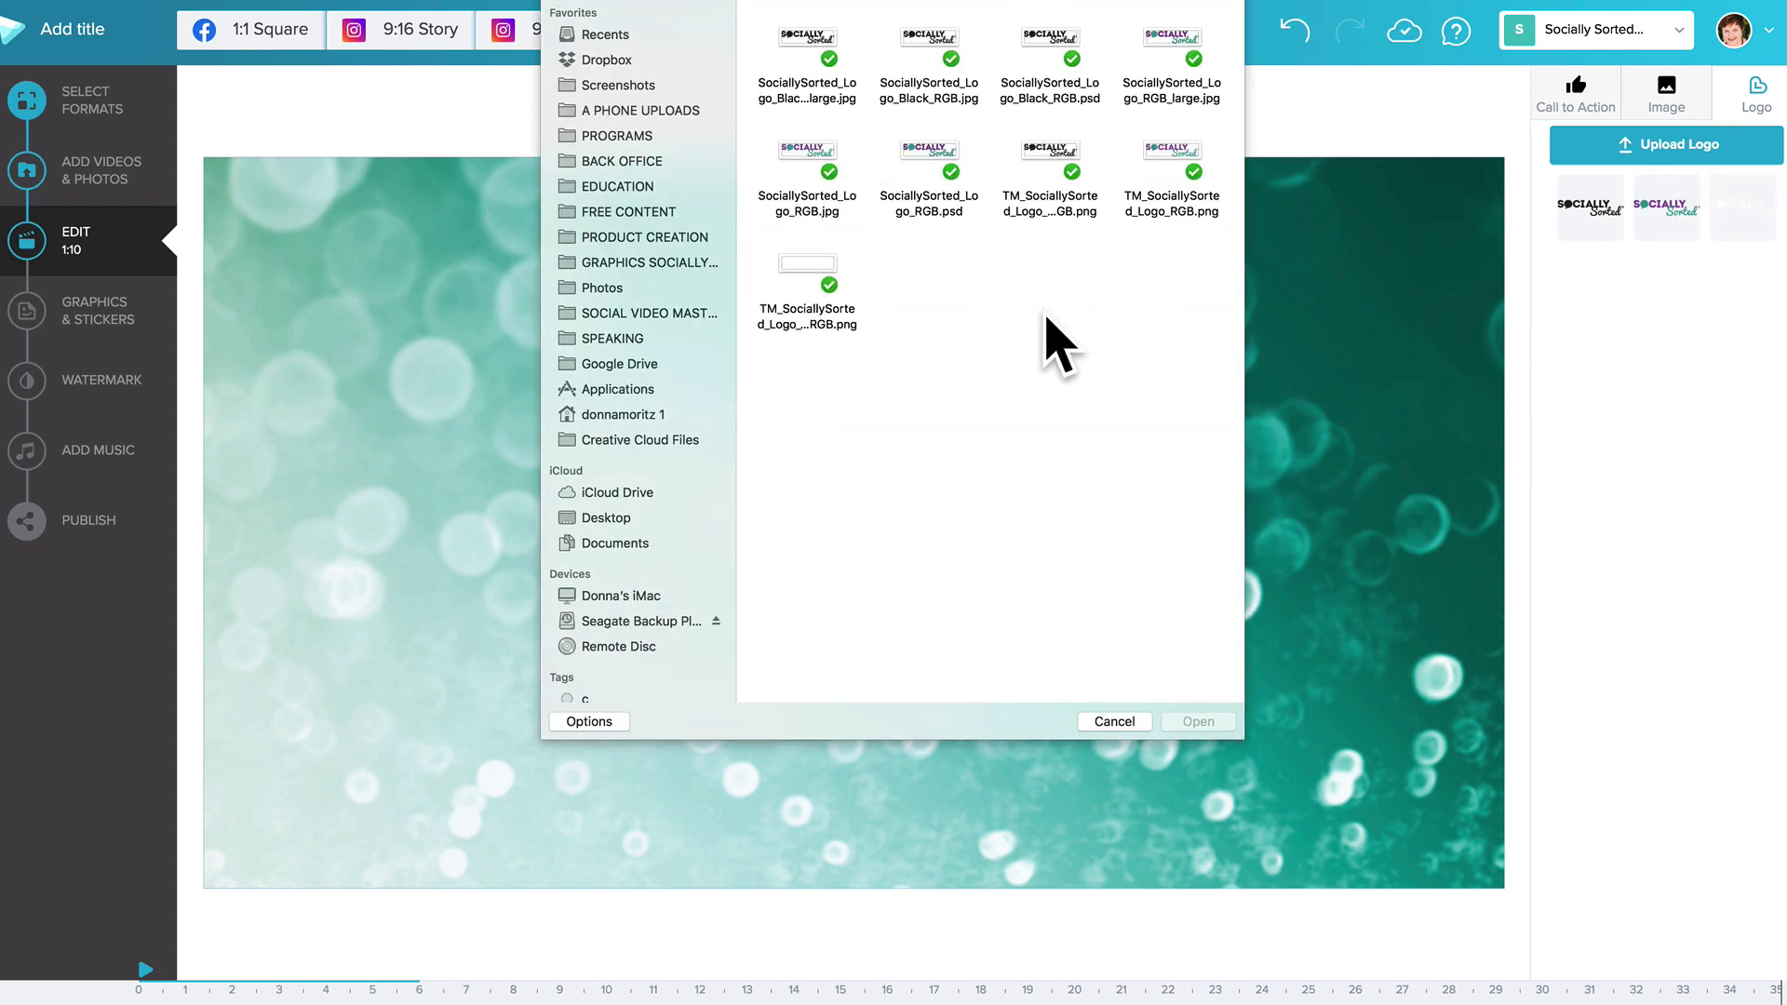
click(1140, 722)
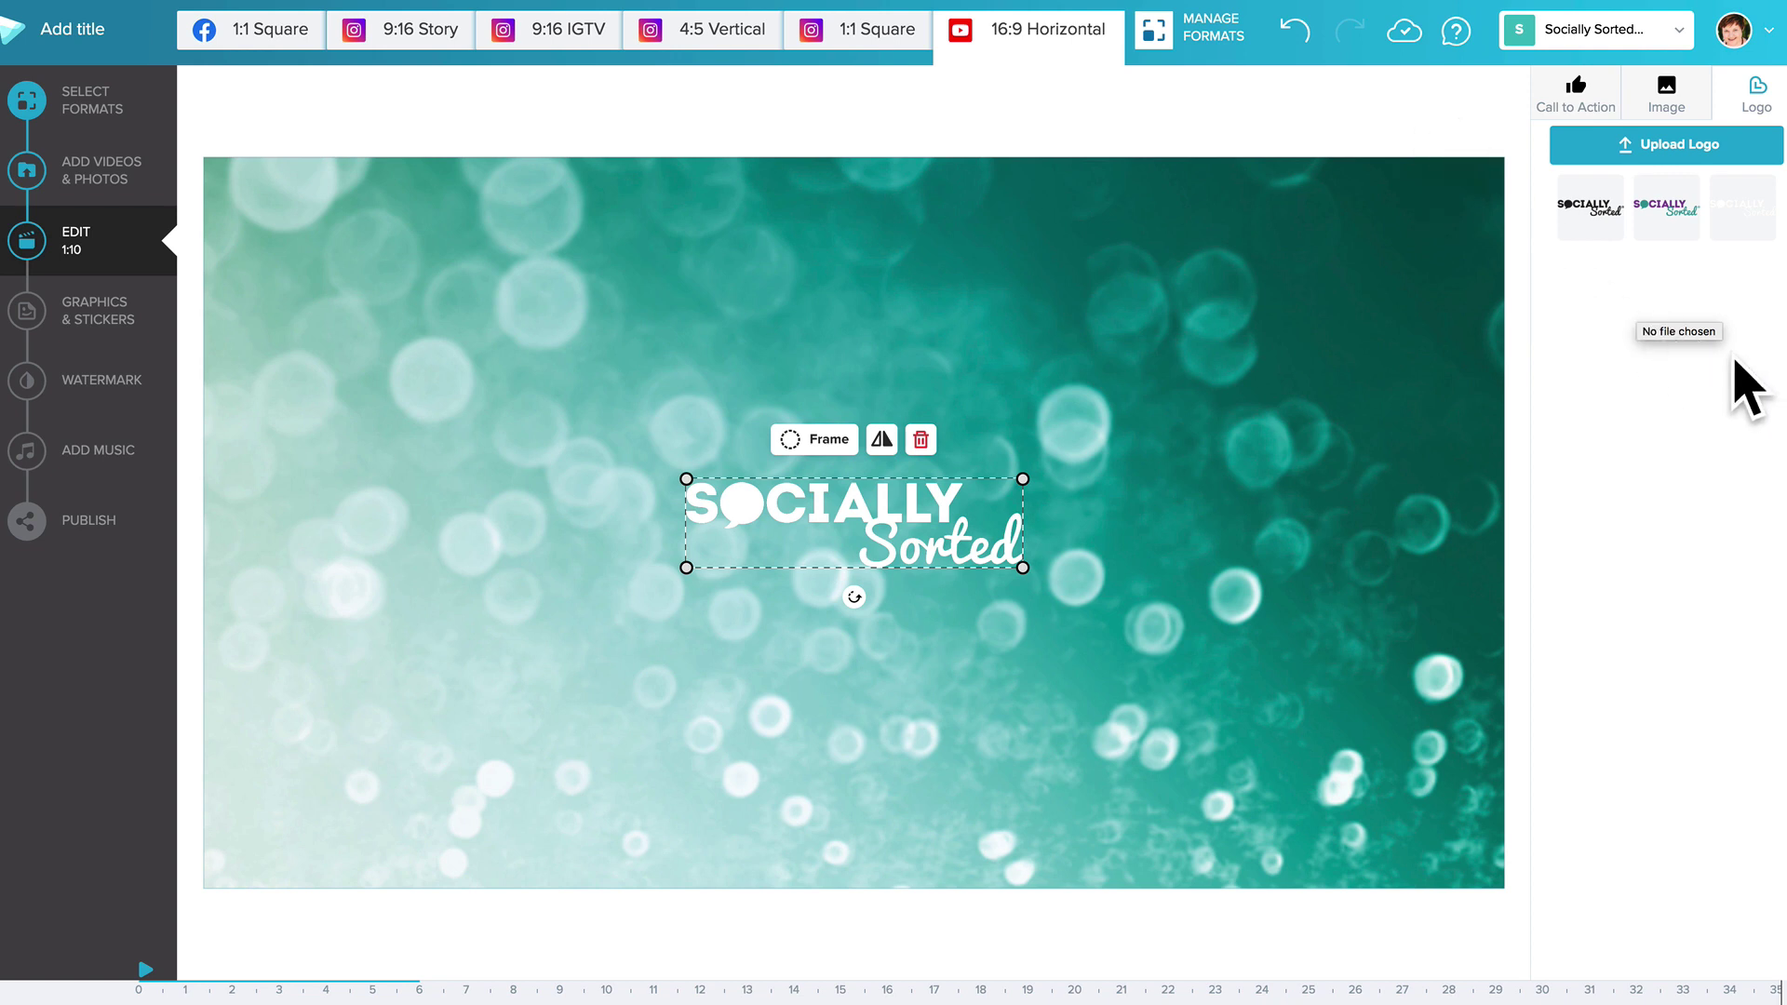
Step: Open brand management, review the Modern, Business and Light sample brands, and return to the Socially Sorted brand
click(1631, 30)
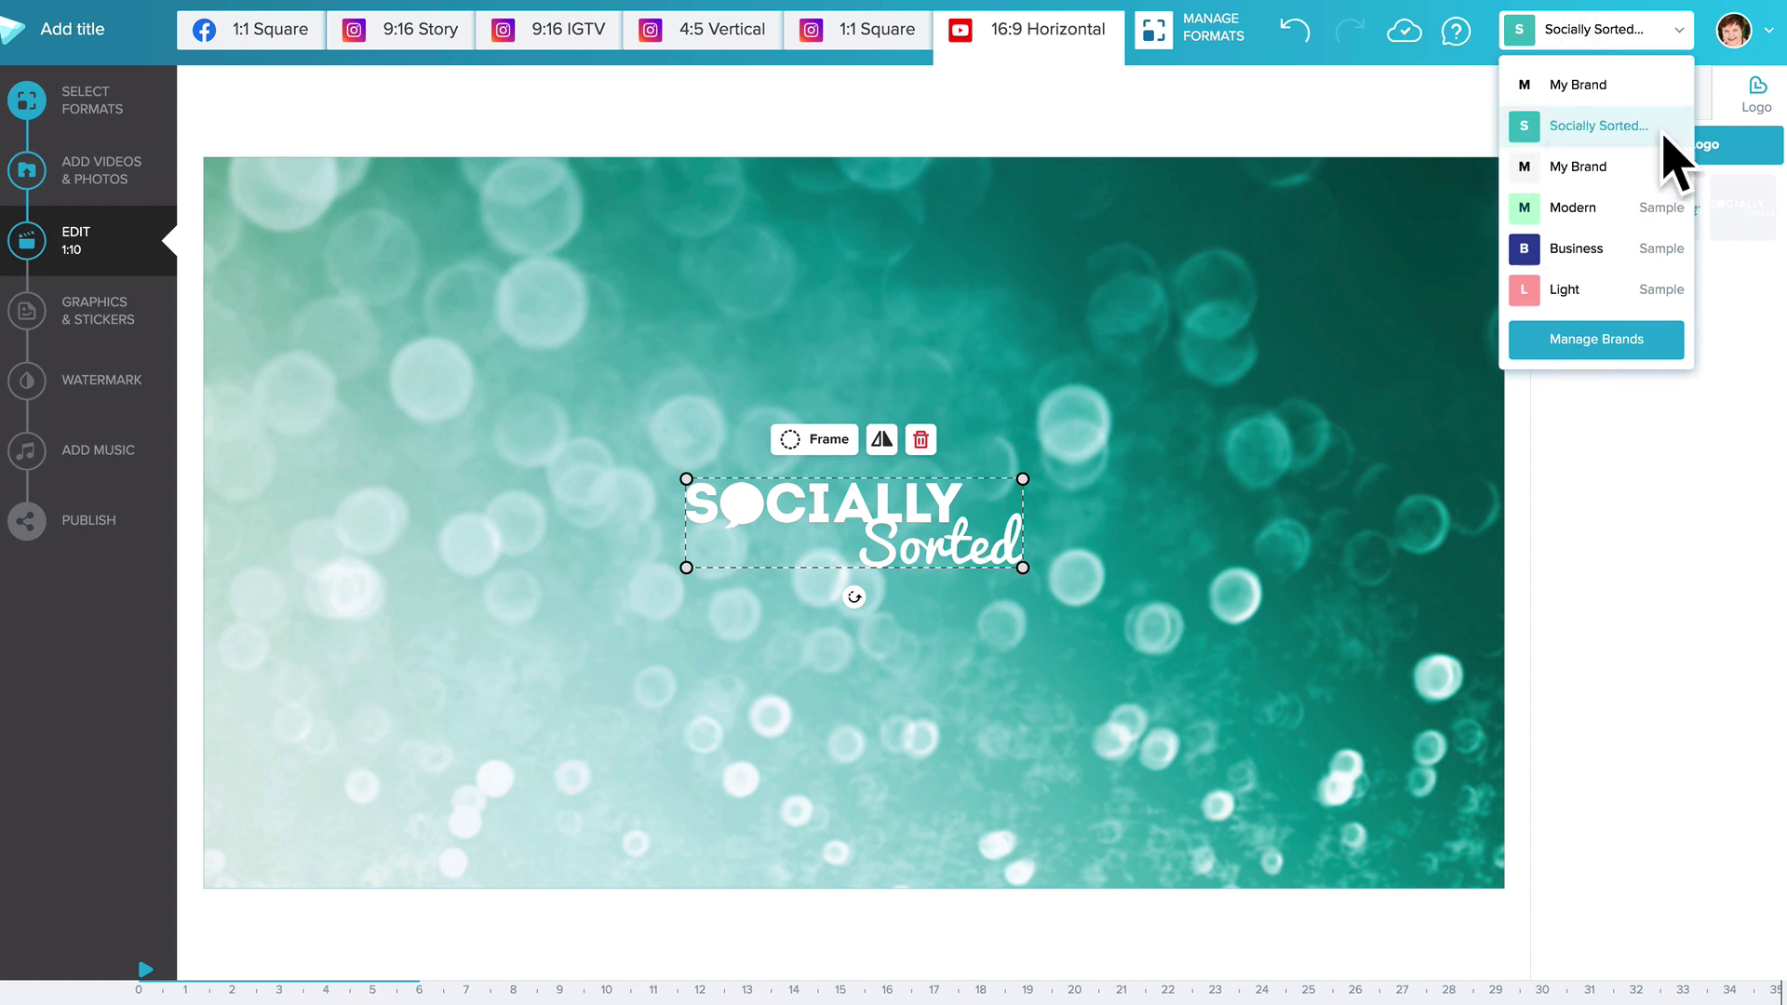
click(1610, 343)
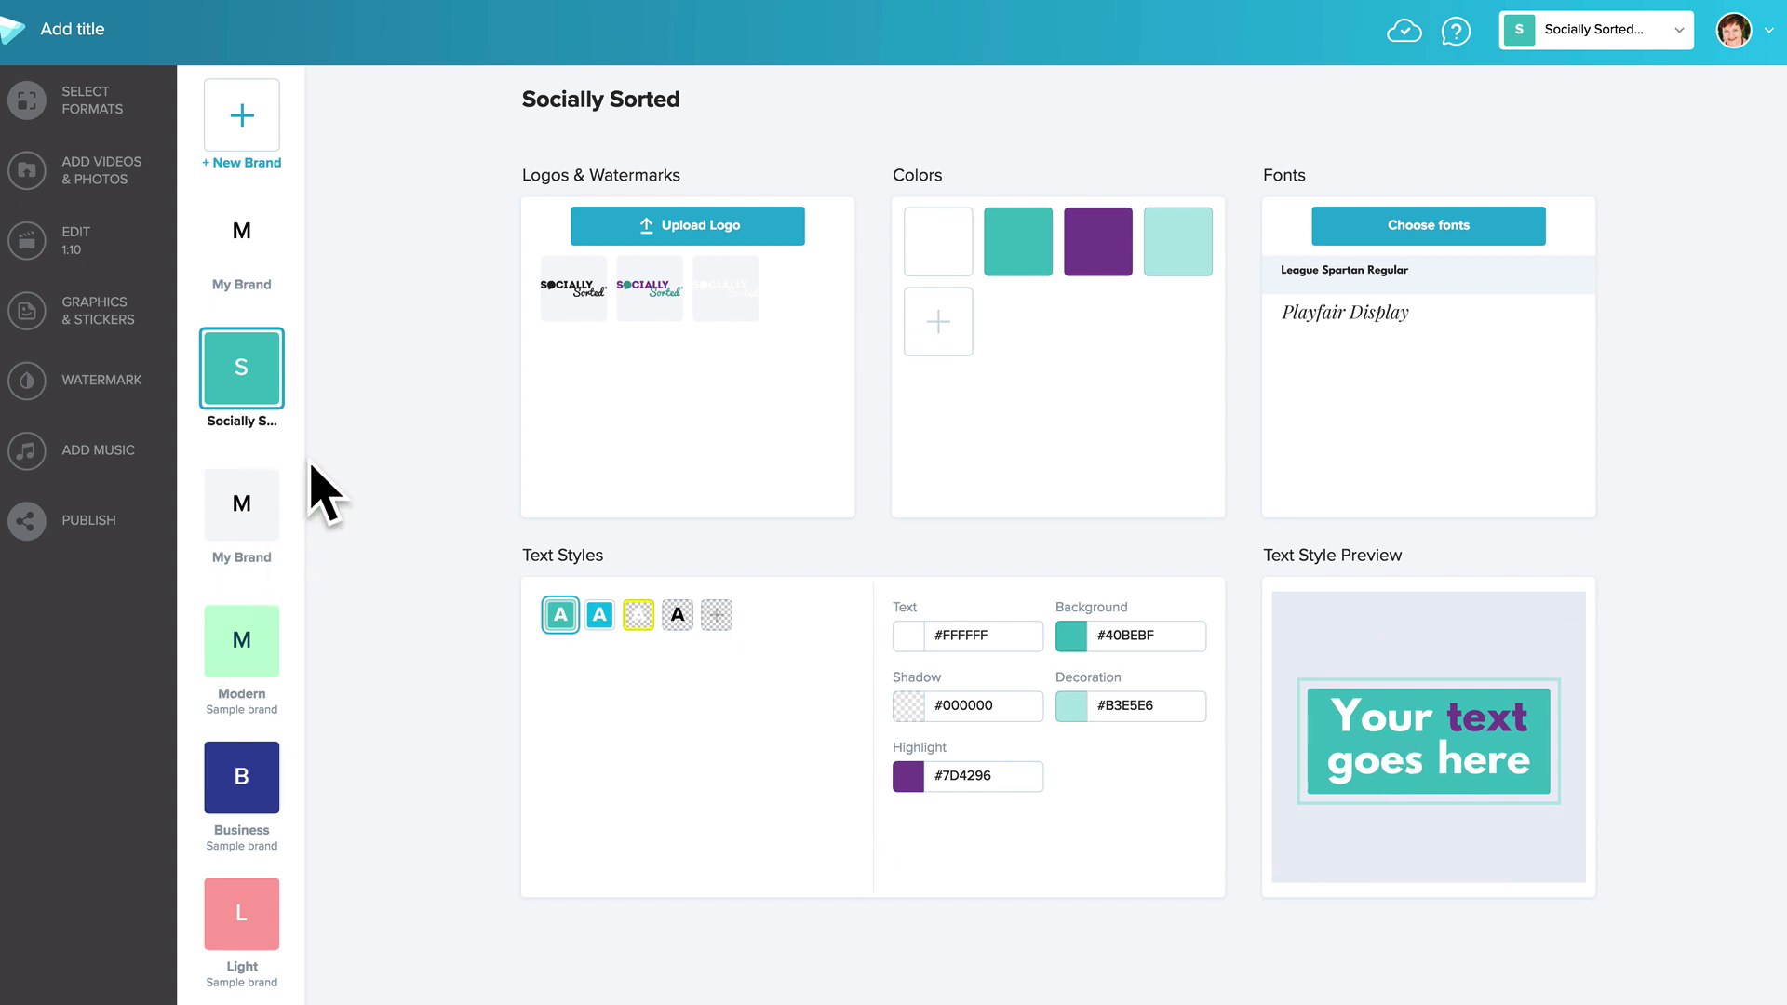
click(253, 670)
click(245, 805)
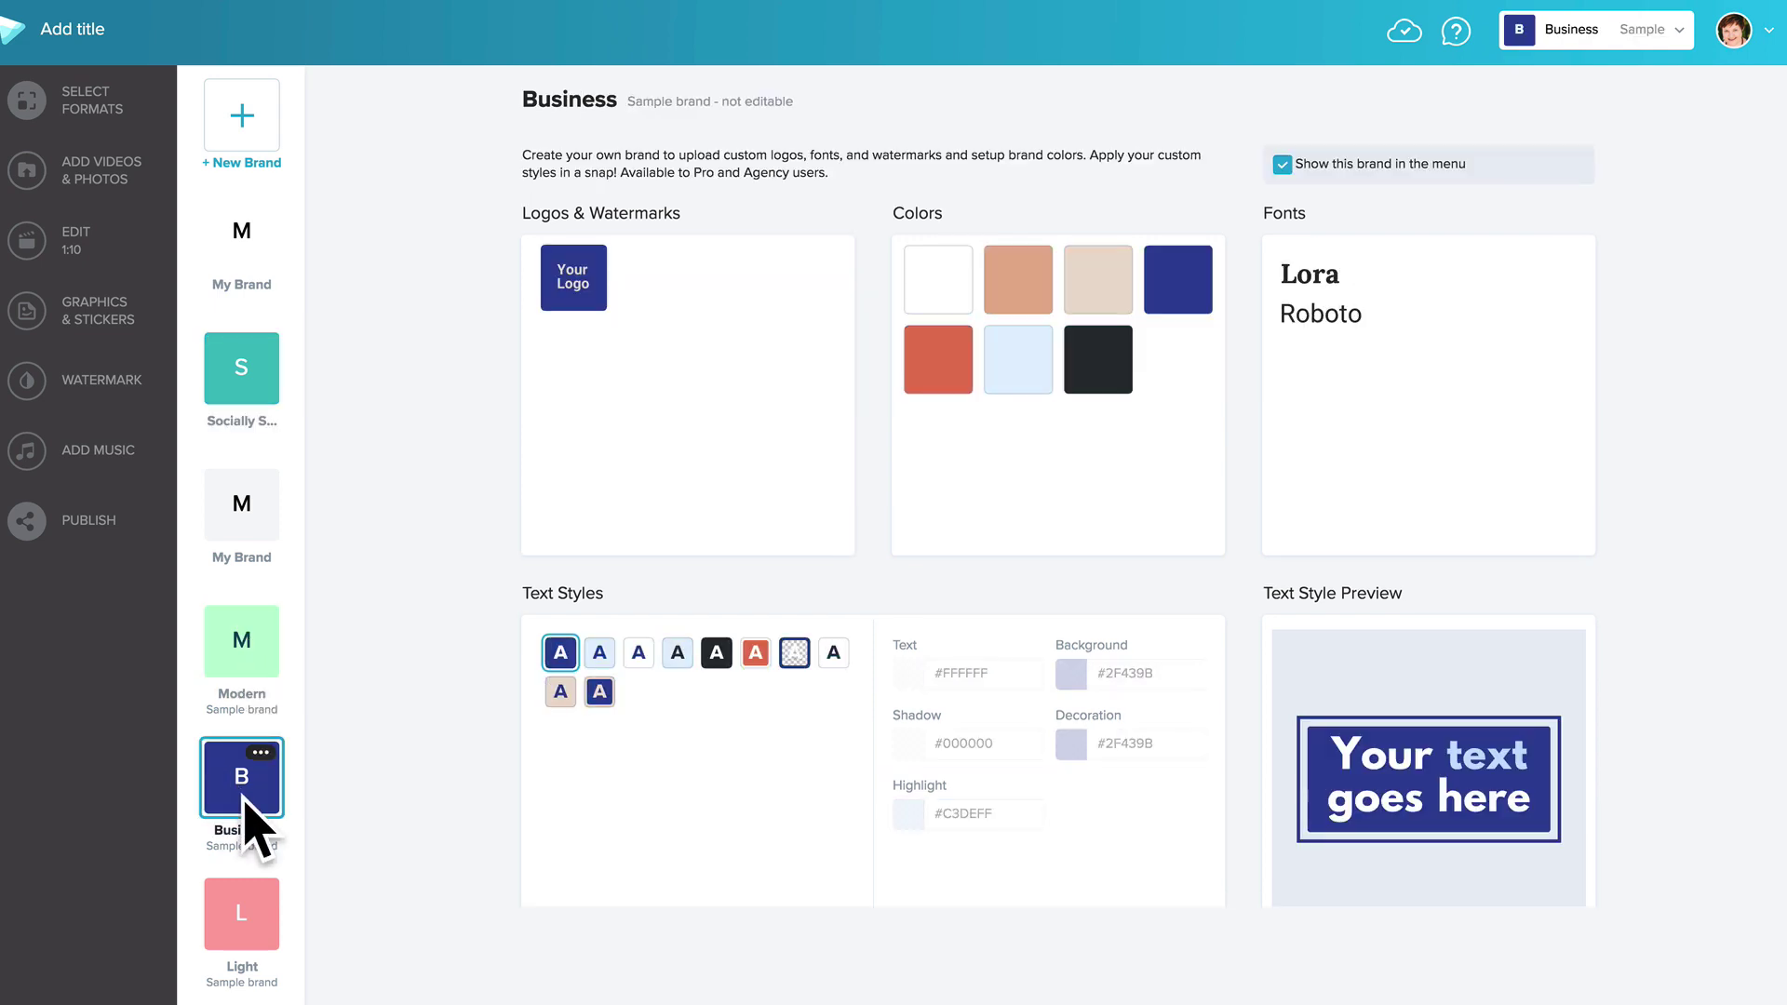
click(248, 911)
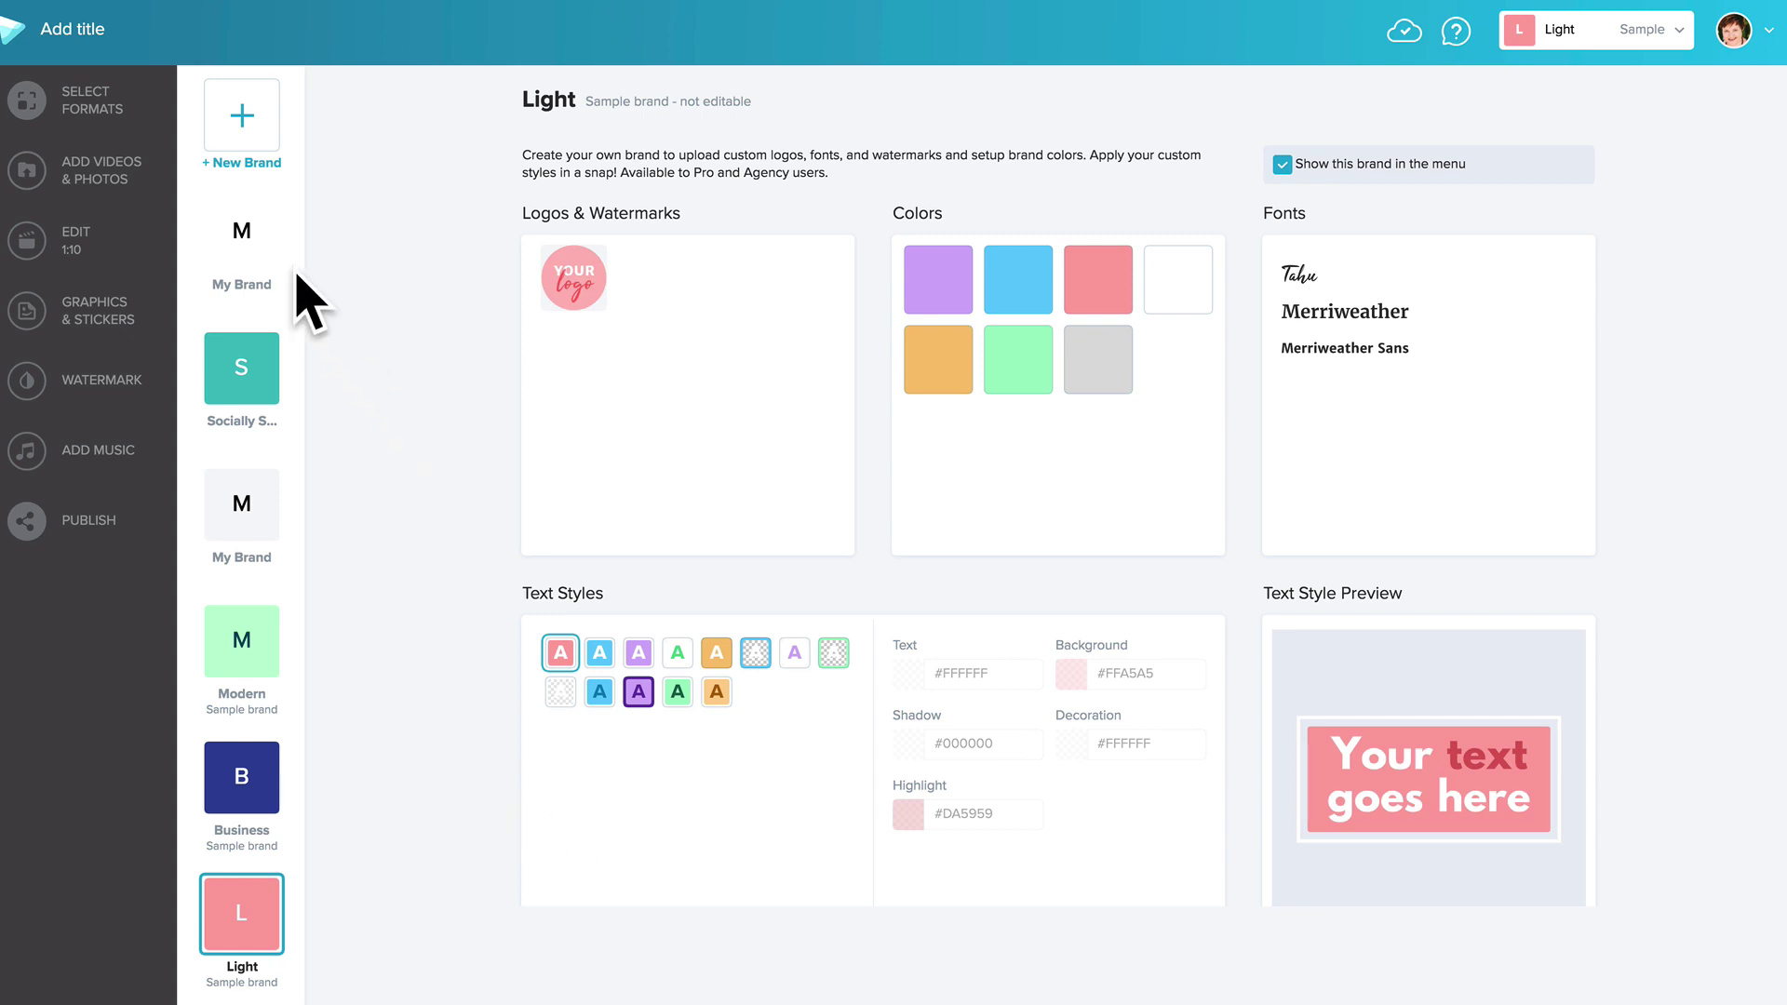
click(256, 382)
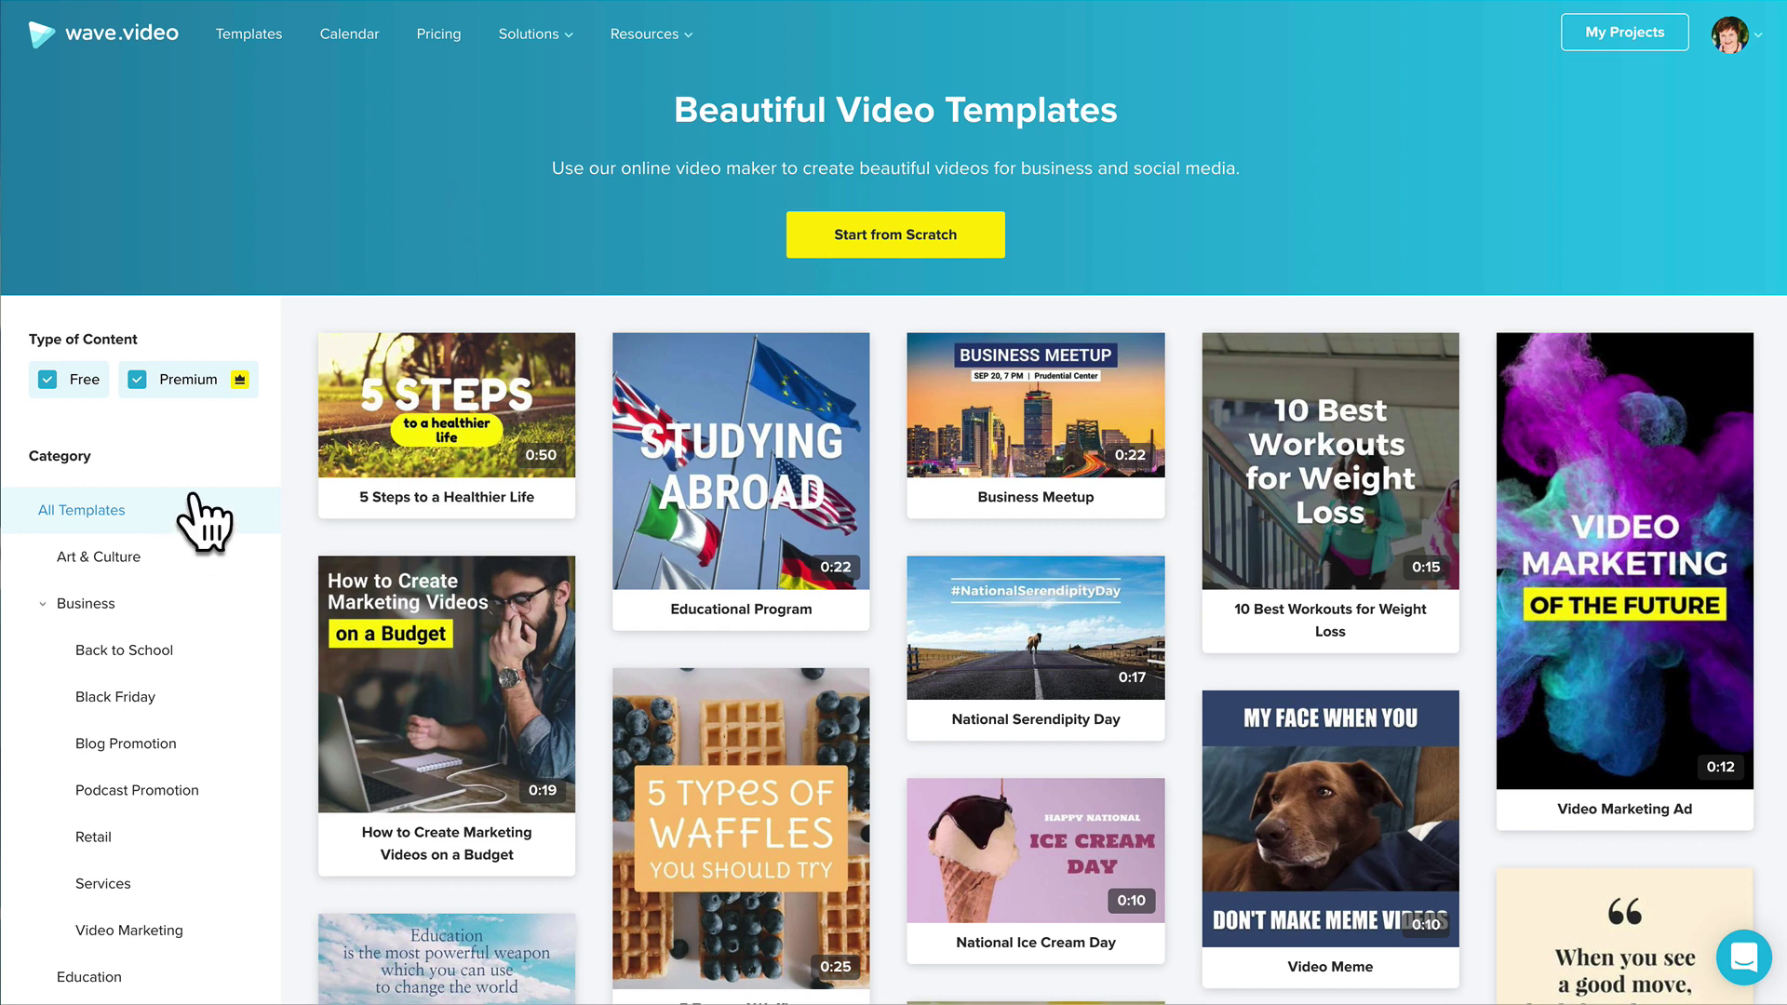
Step: Look over the video template categories and show the Business templates
scroll(227, 628, down, 3)
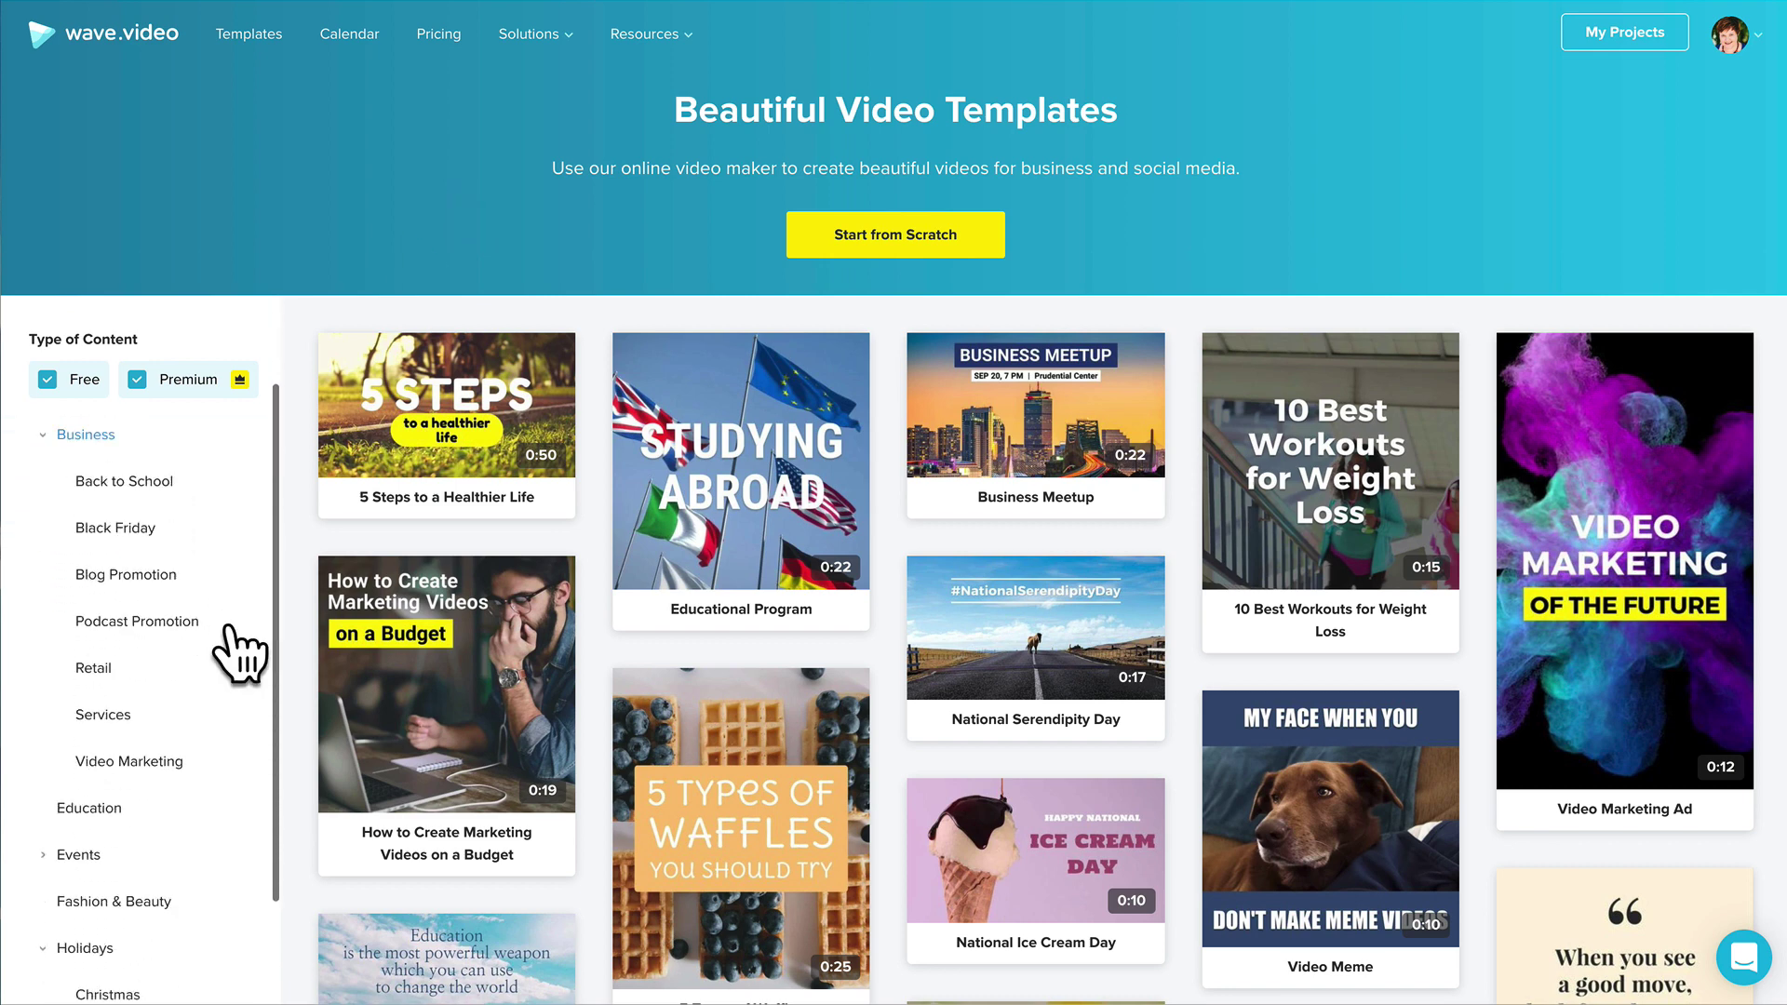
scroll(117, 522, up, 3)
click(93, 583)
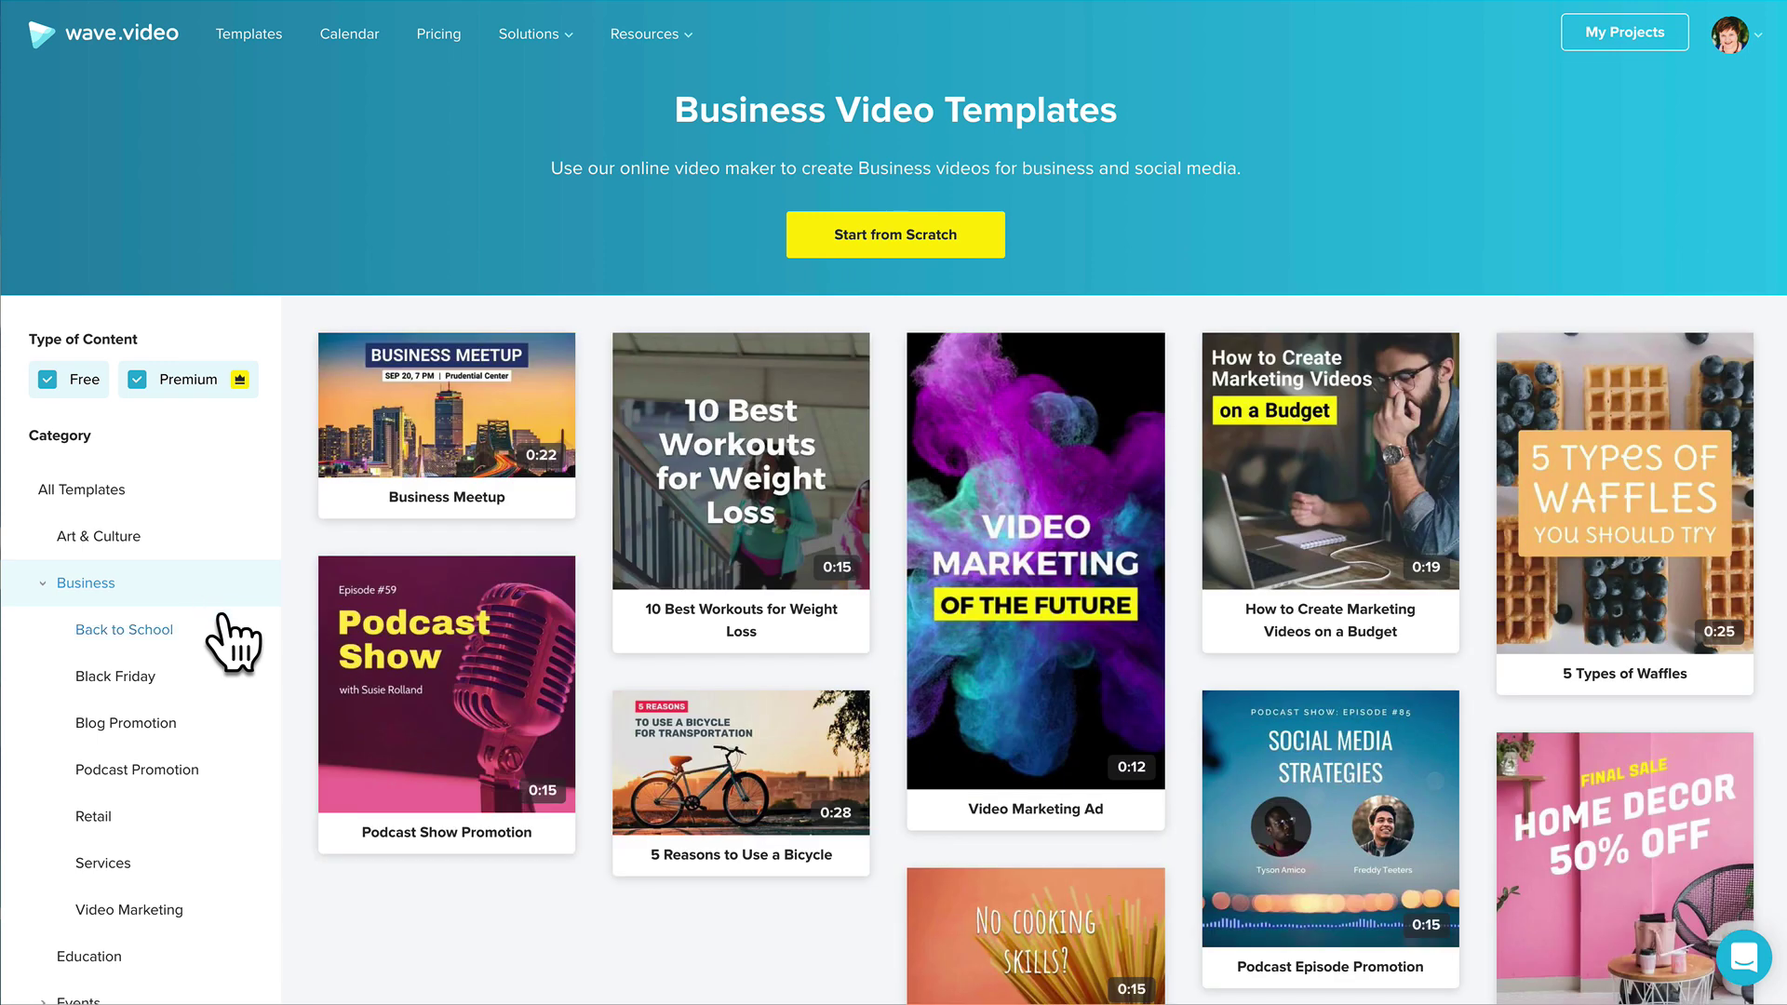
Step: Show the Christmas templates within the Holidays category and browse through them
scroll(221, 615, down, 3)
scroll(233, 642, down, 5)
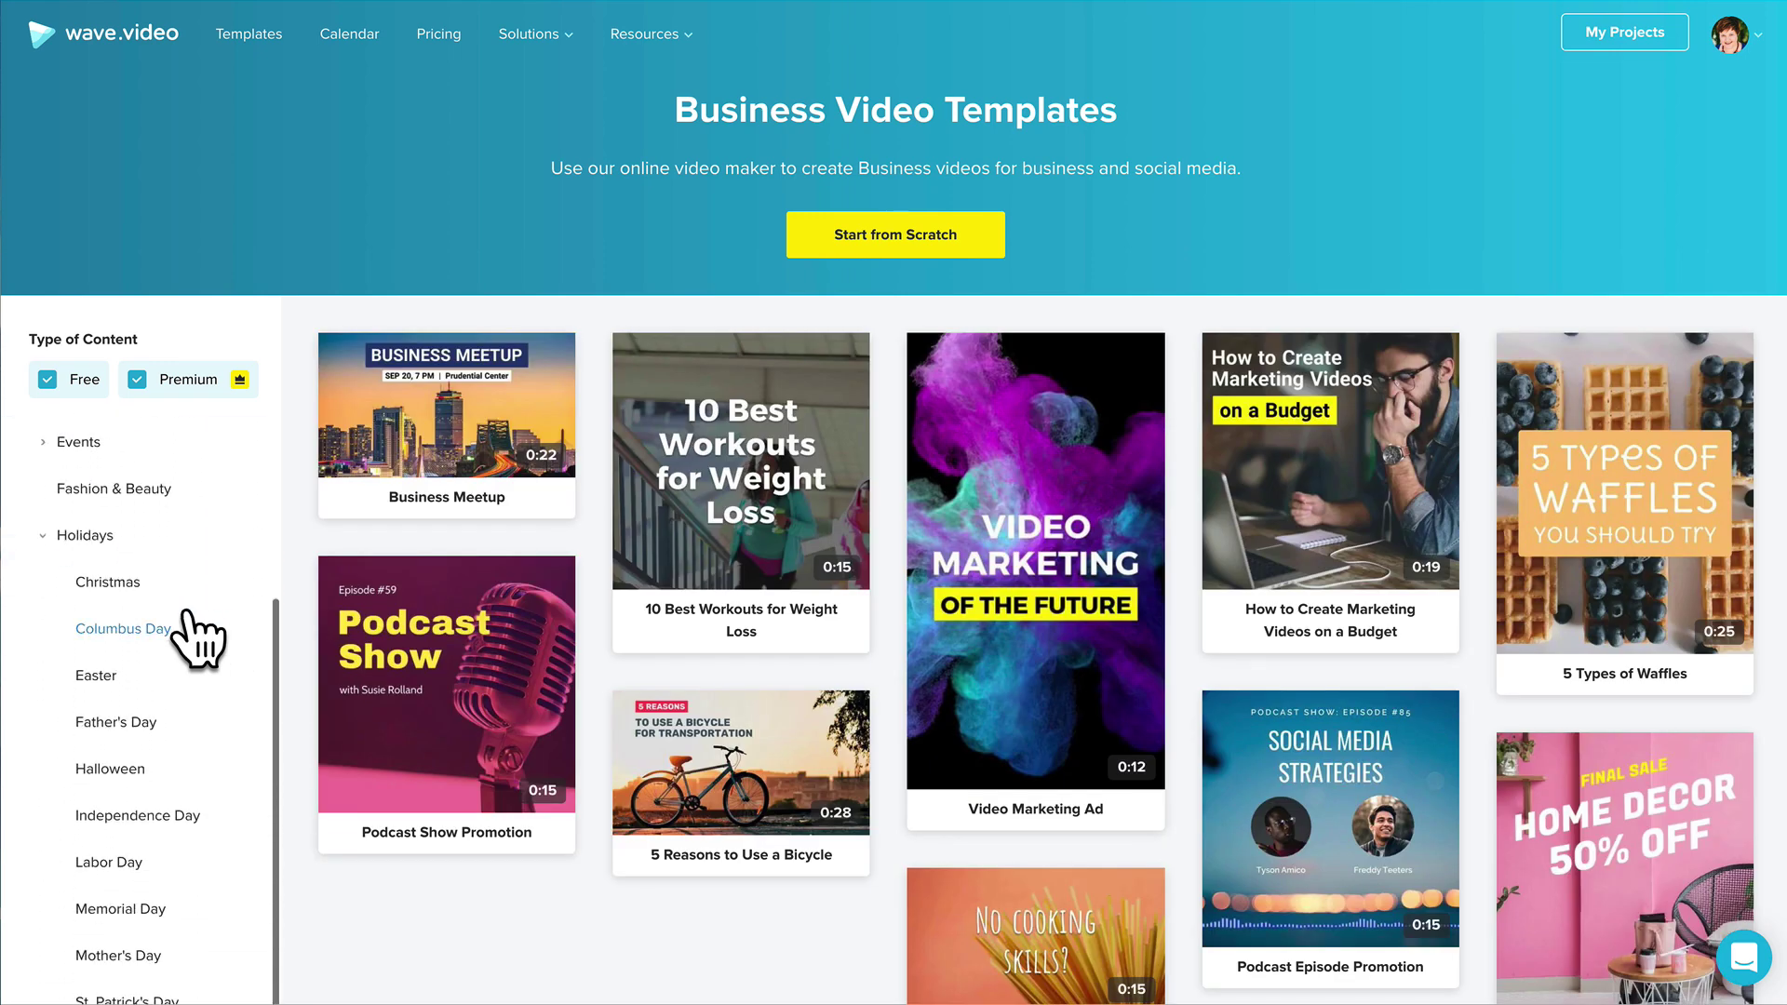
click(104, 538)
click(110, 581)
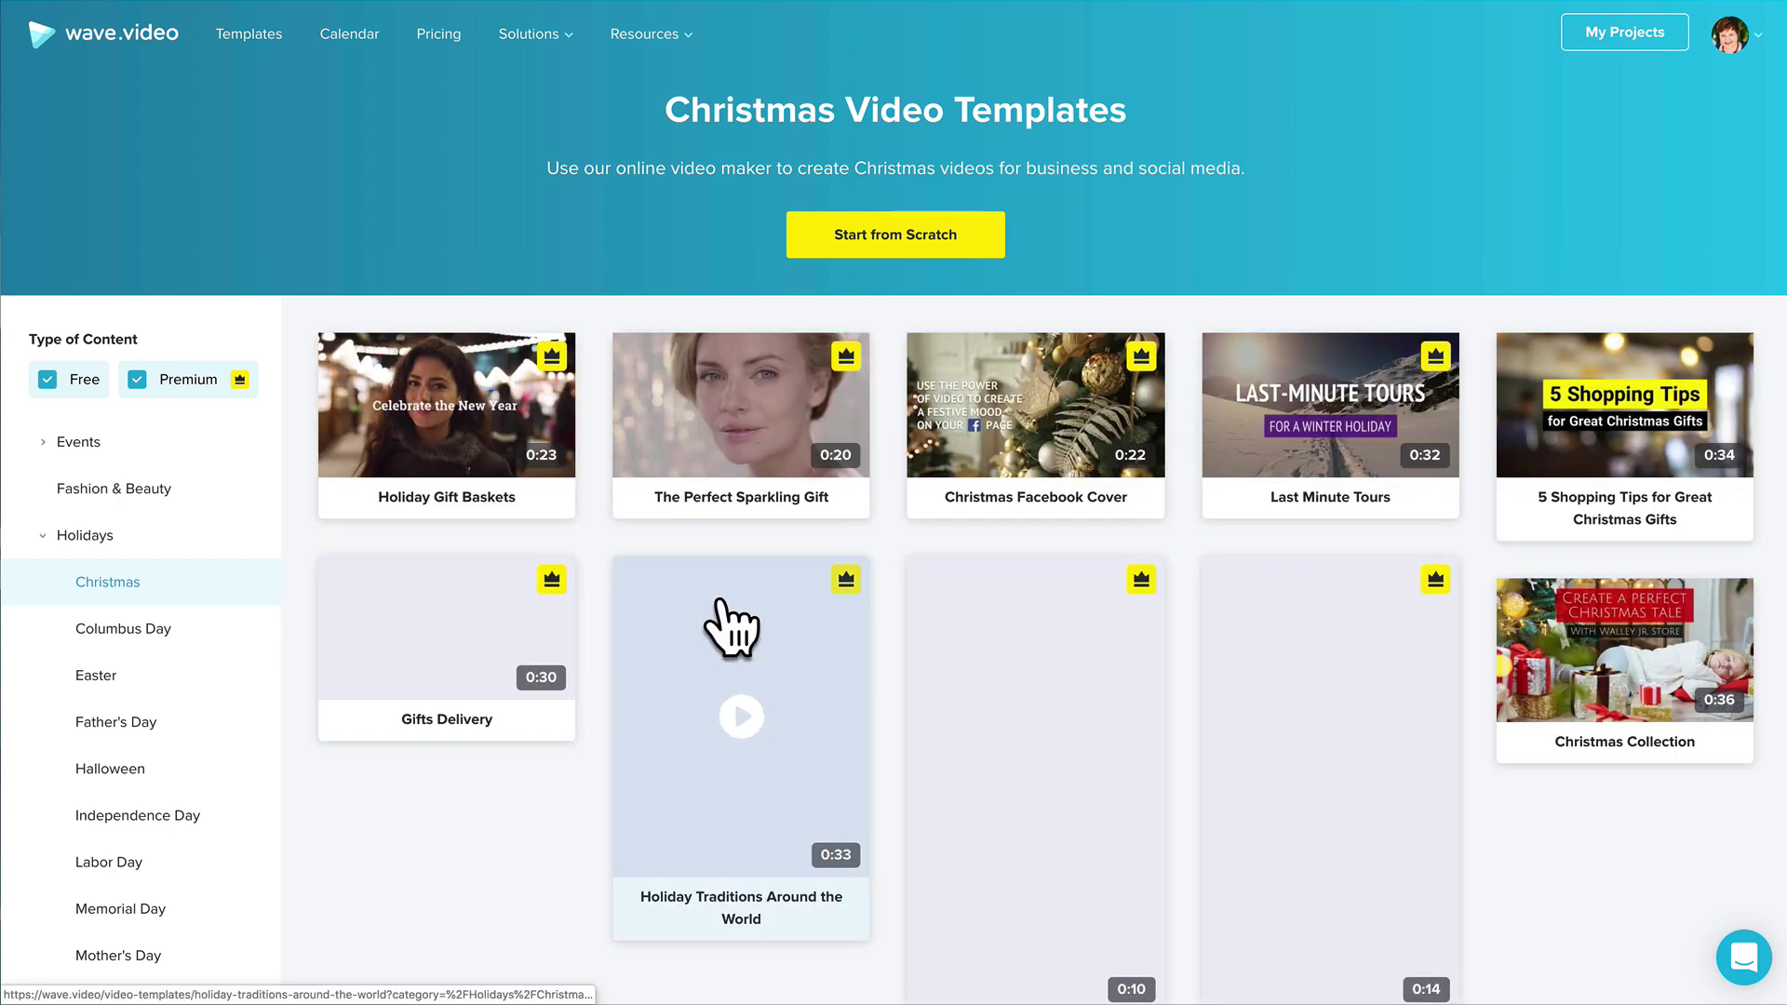
scroll(302, 722, down, 5)
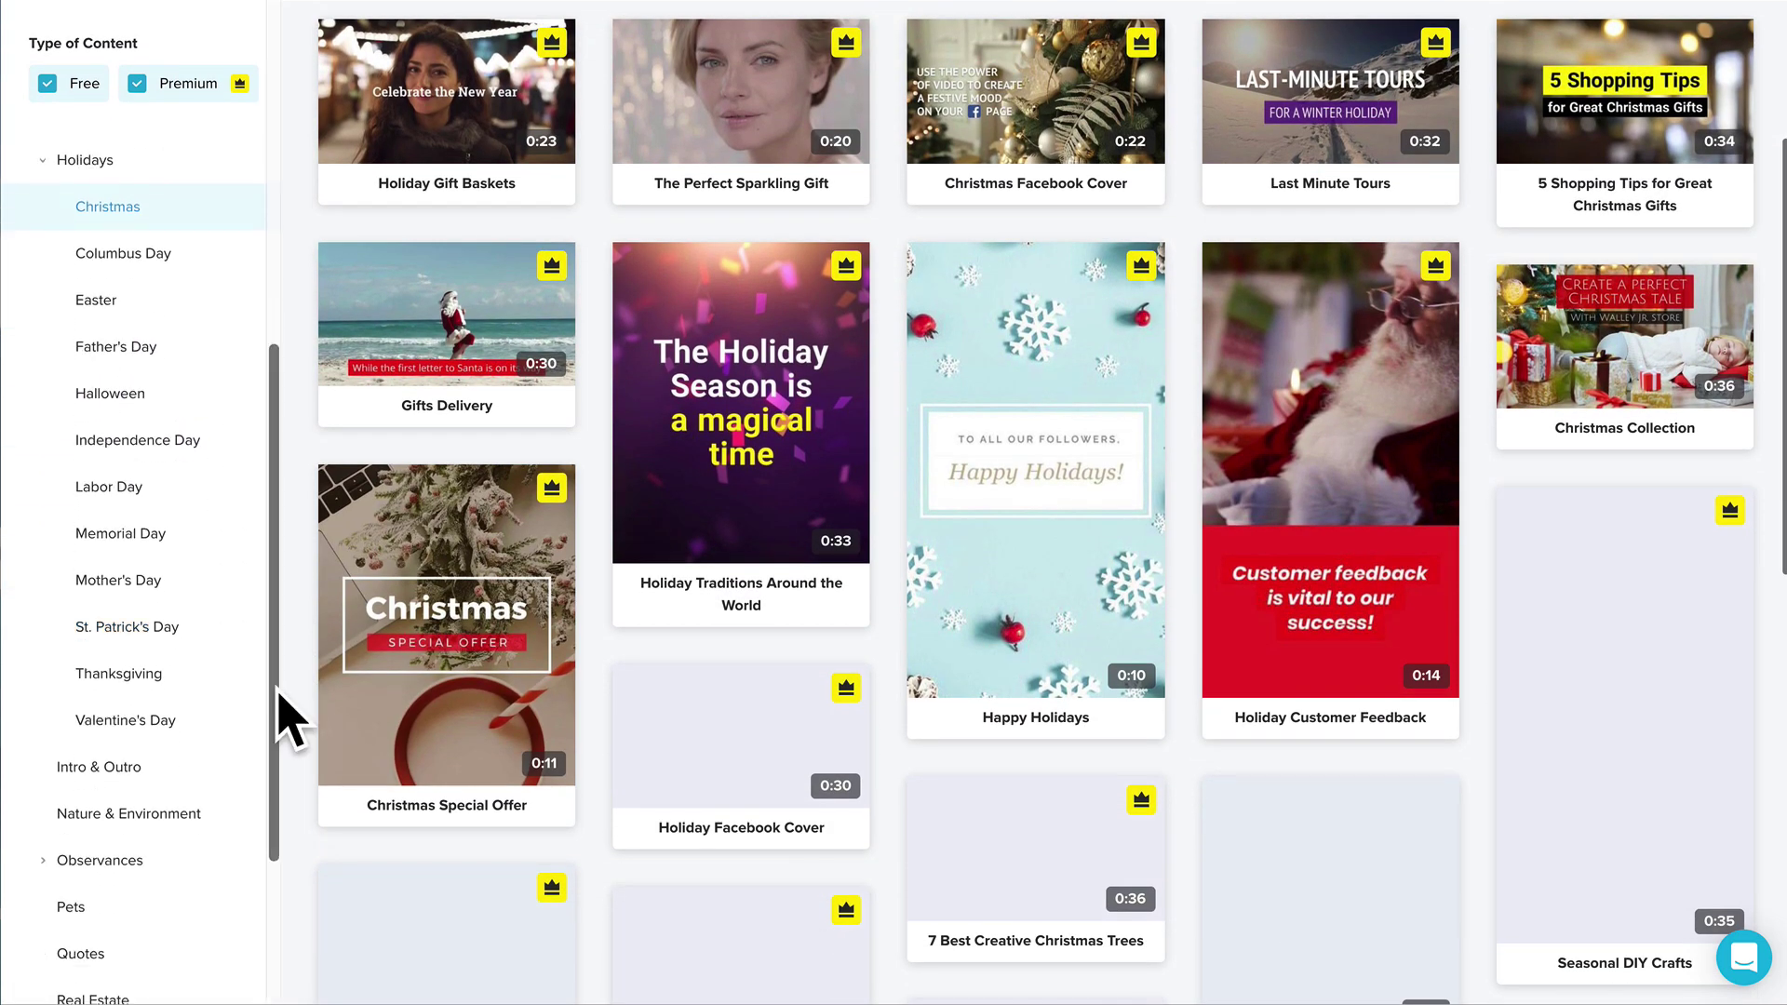
scroll(261, 712, down, 2)
Step: Show the Travel templates, view the Most Incredible Hotels template, and return to browse the Travel collection
click(89, 902)
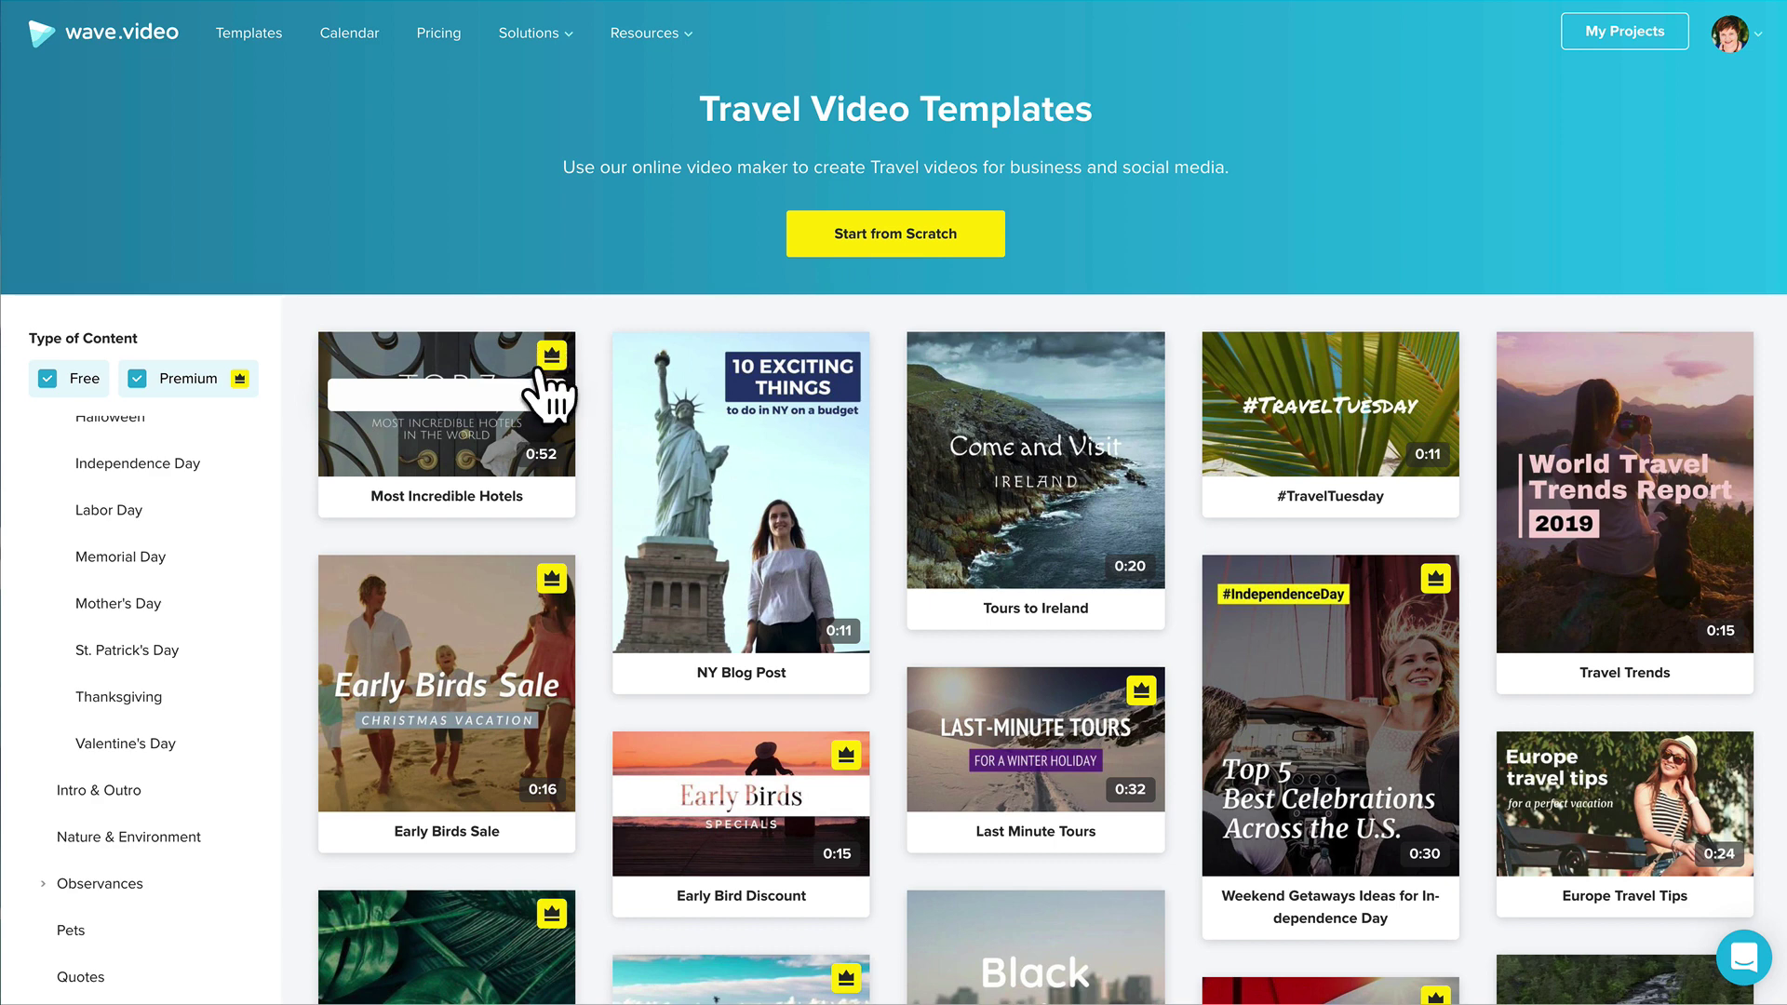
click(503, 455)
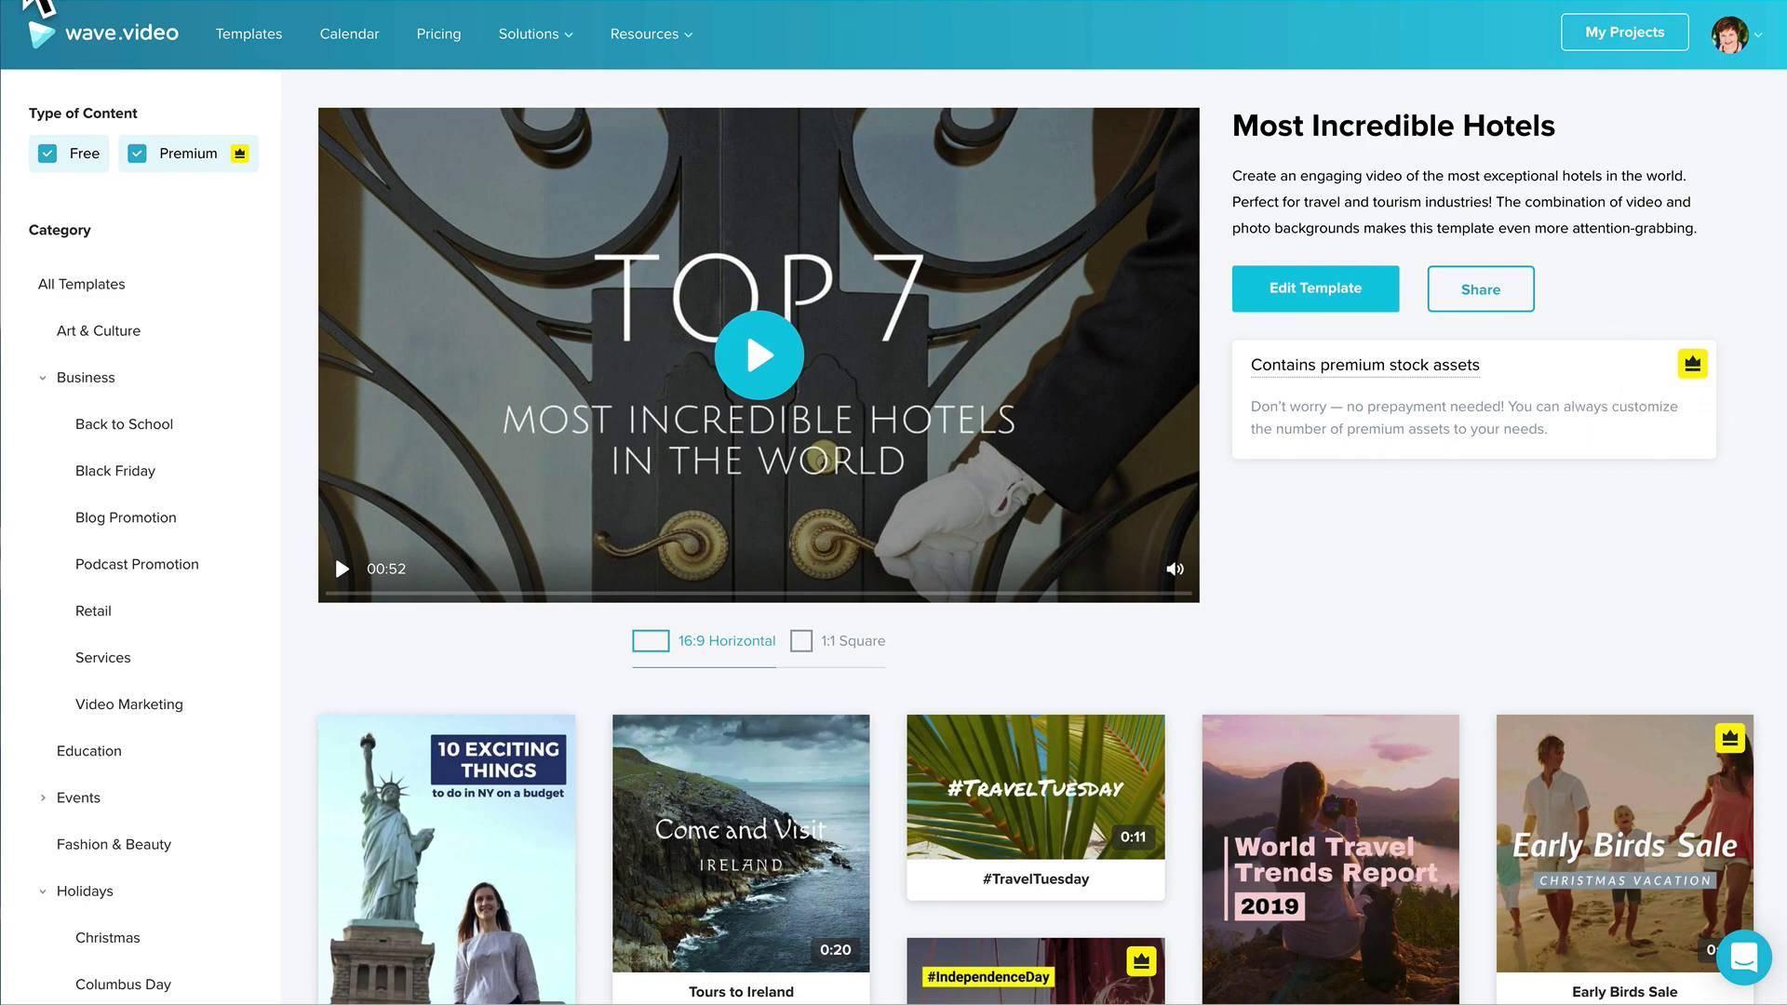
click(37, 2)
scroll(570, 894, down, 5)
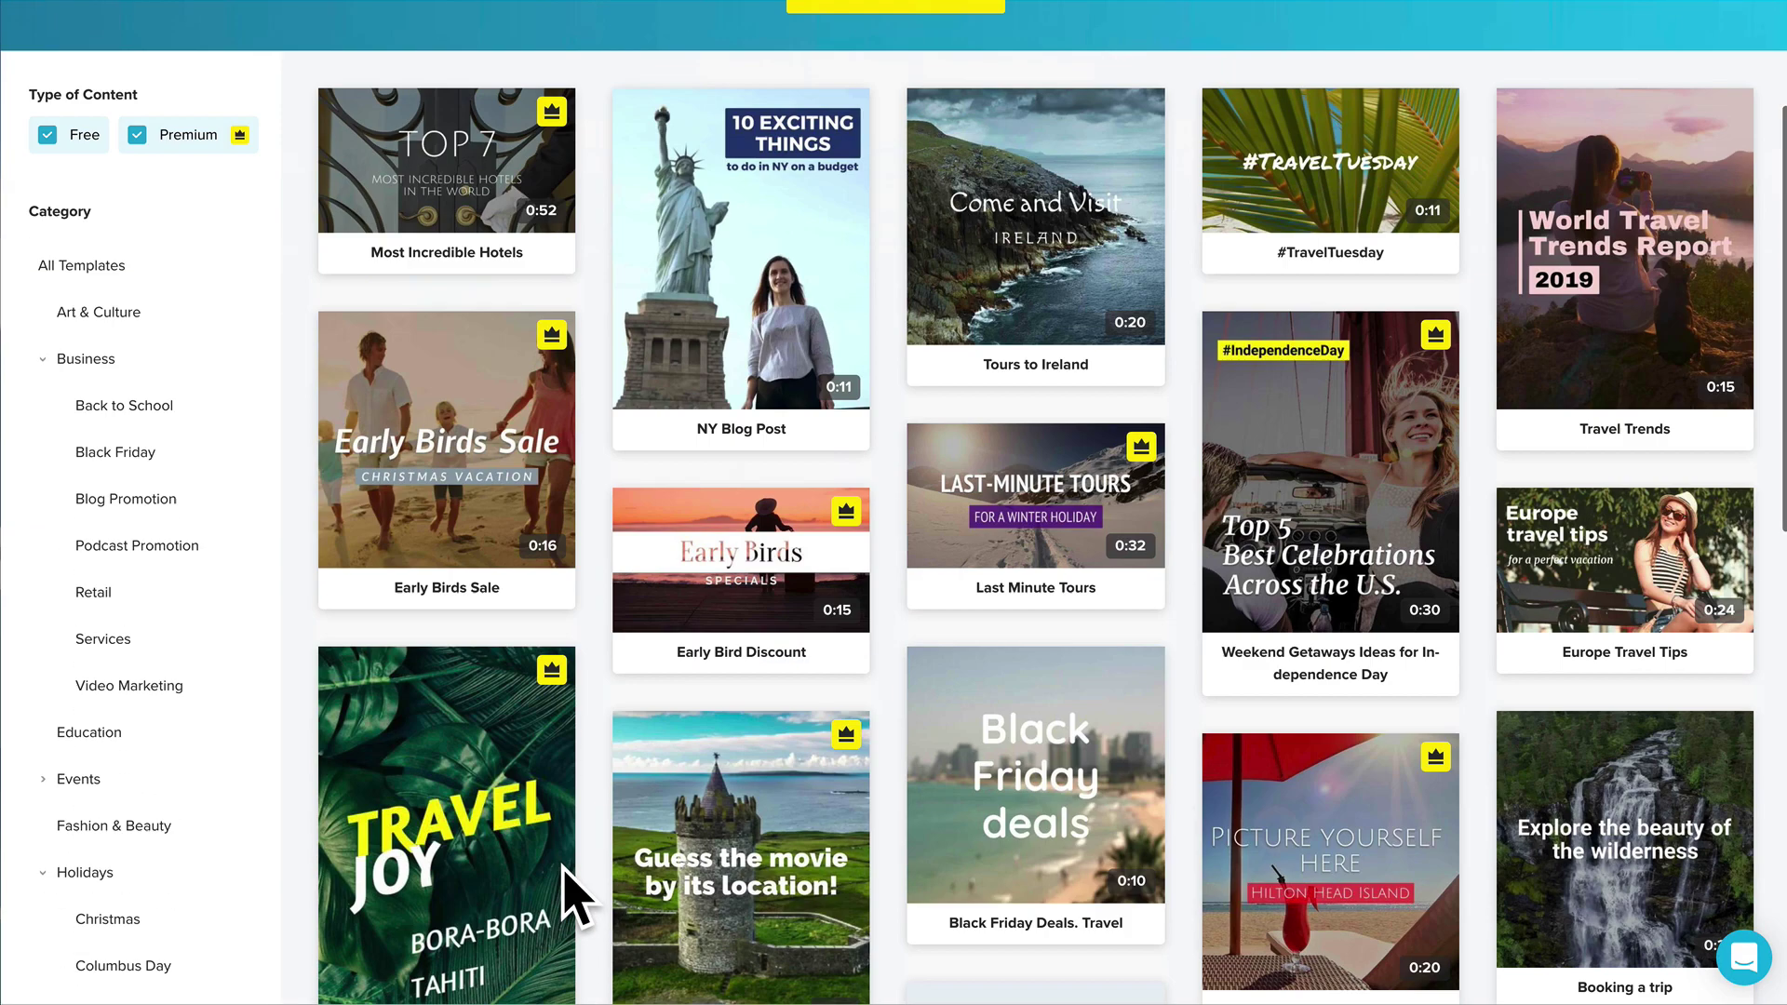
scroll(566, 895, up, 5)
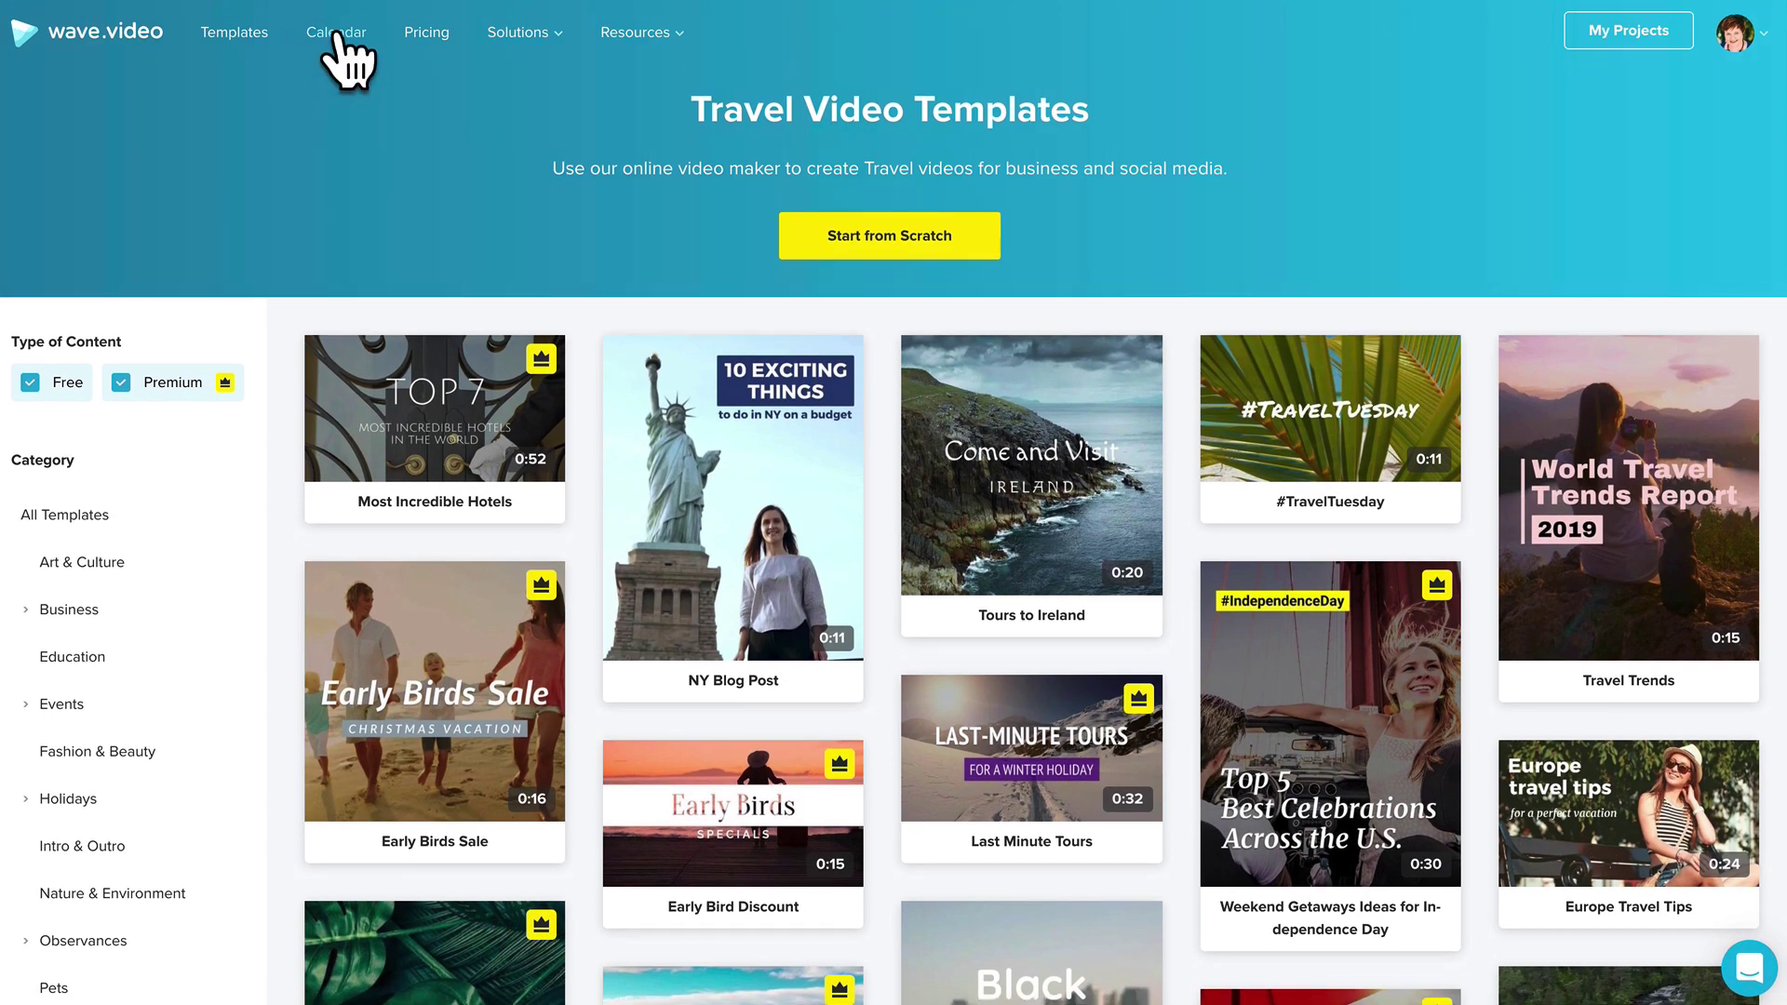
Step: Open the free social calendar and advance it to the week of July 28 to August 3, 2019
click(337, 38)
scroll(562, 192, down, 1)
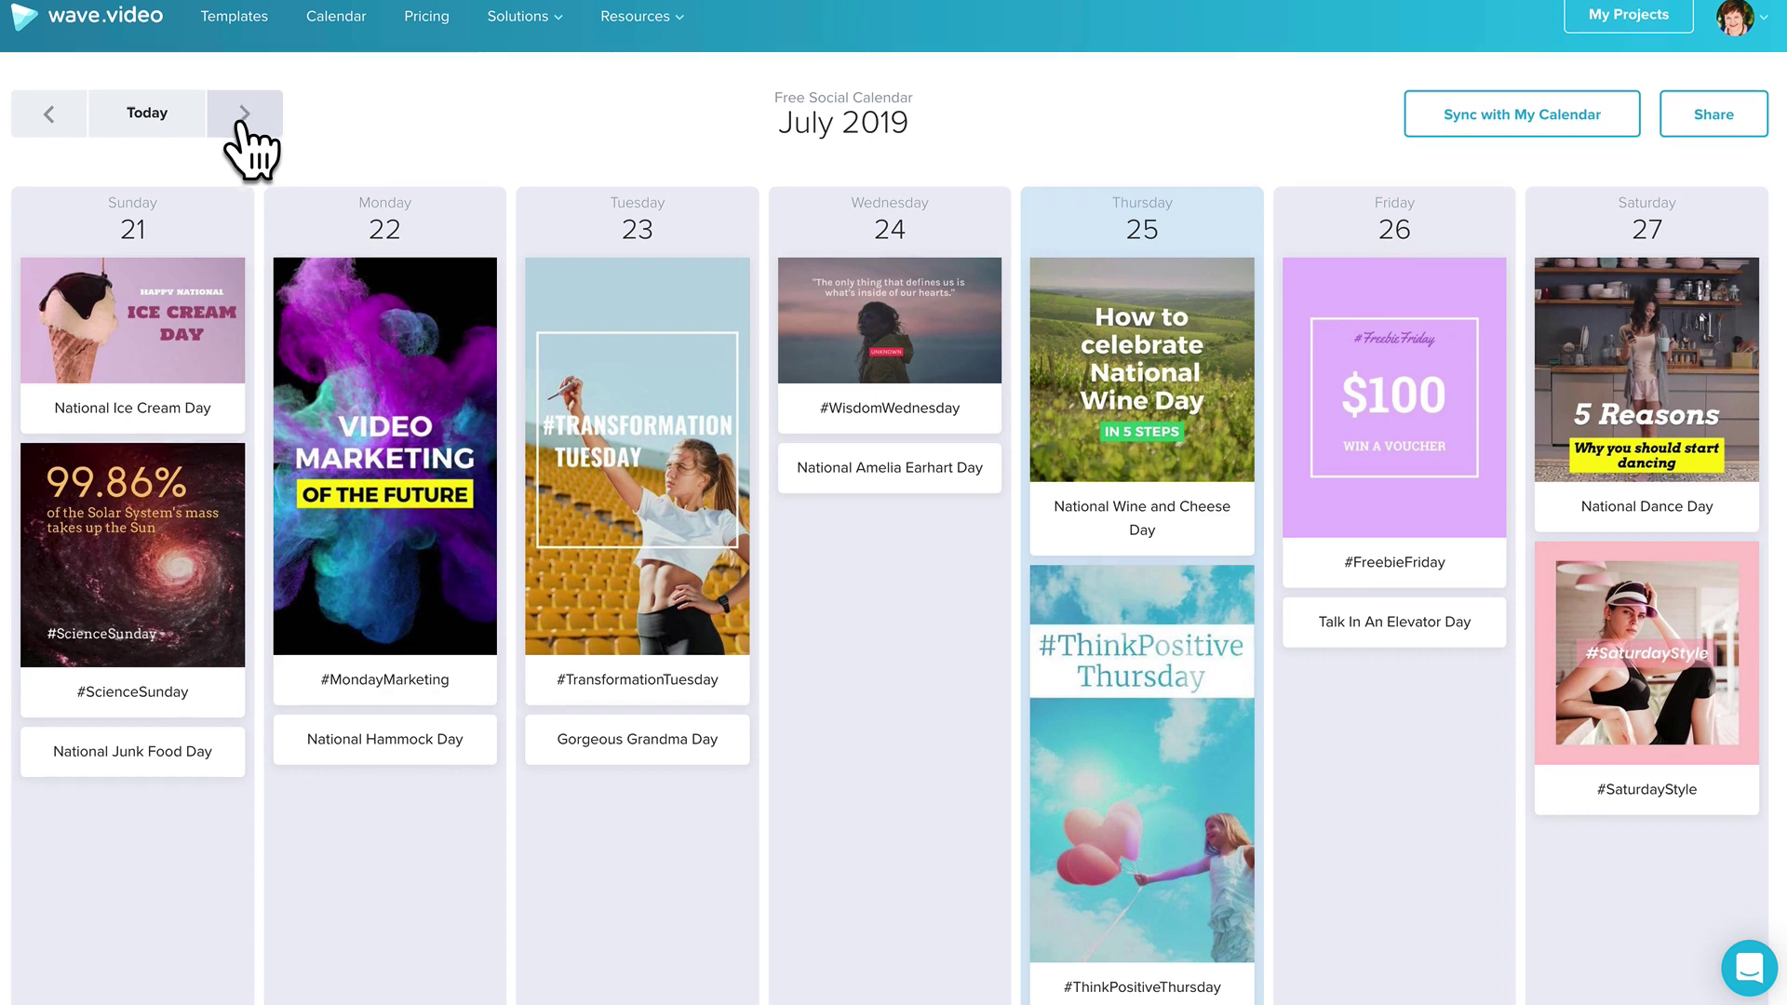
click(244, 119)
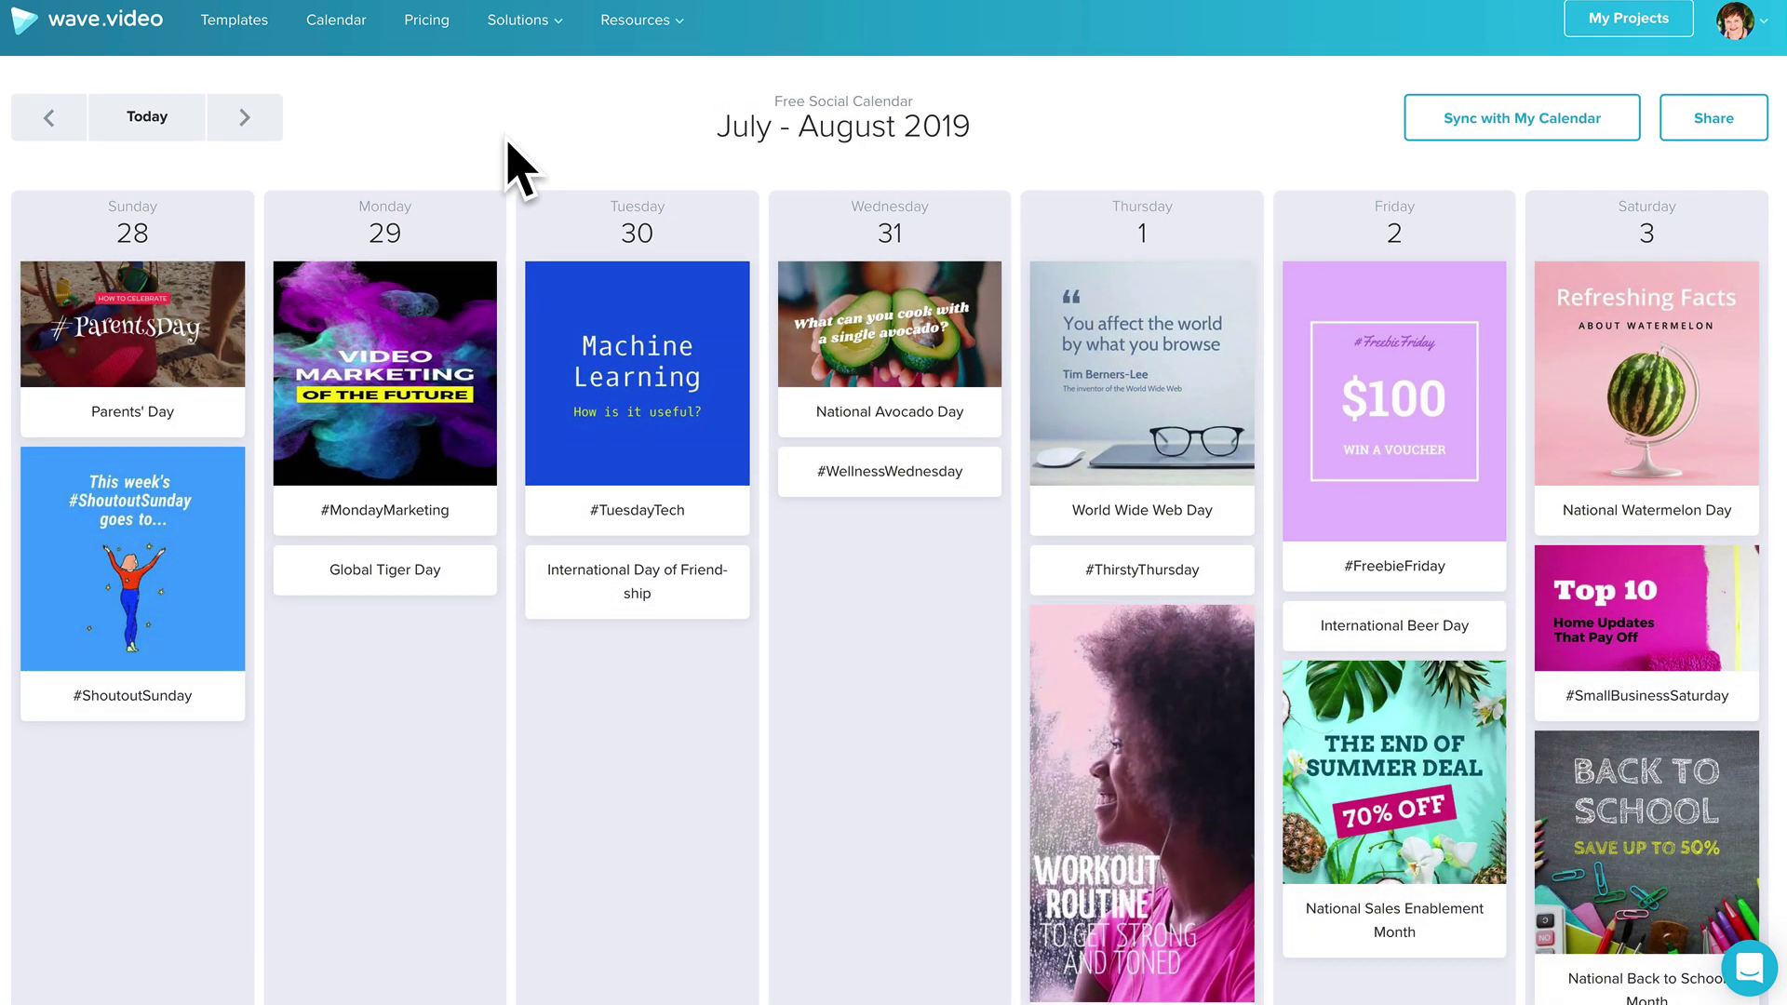
Step: View the National Avocado Day template with its content ideas and hashtags, and close it
mouse_move(926, 339)
scroll(930, 323, down, 1)
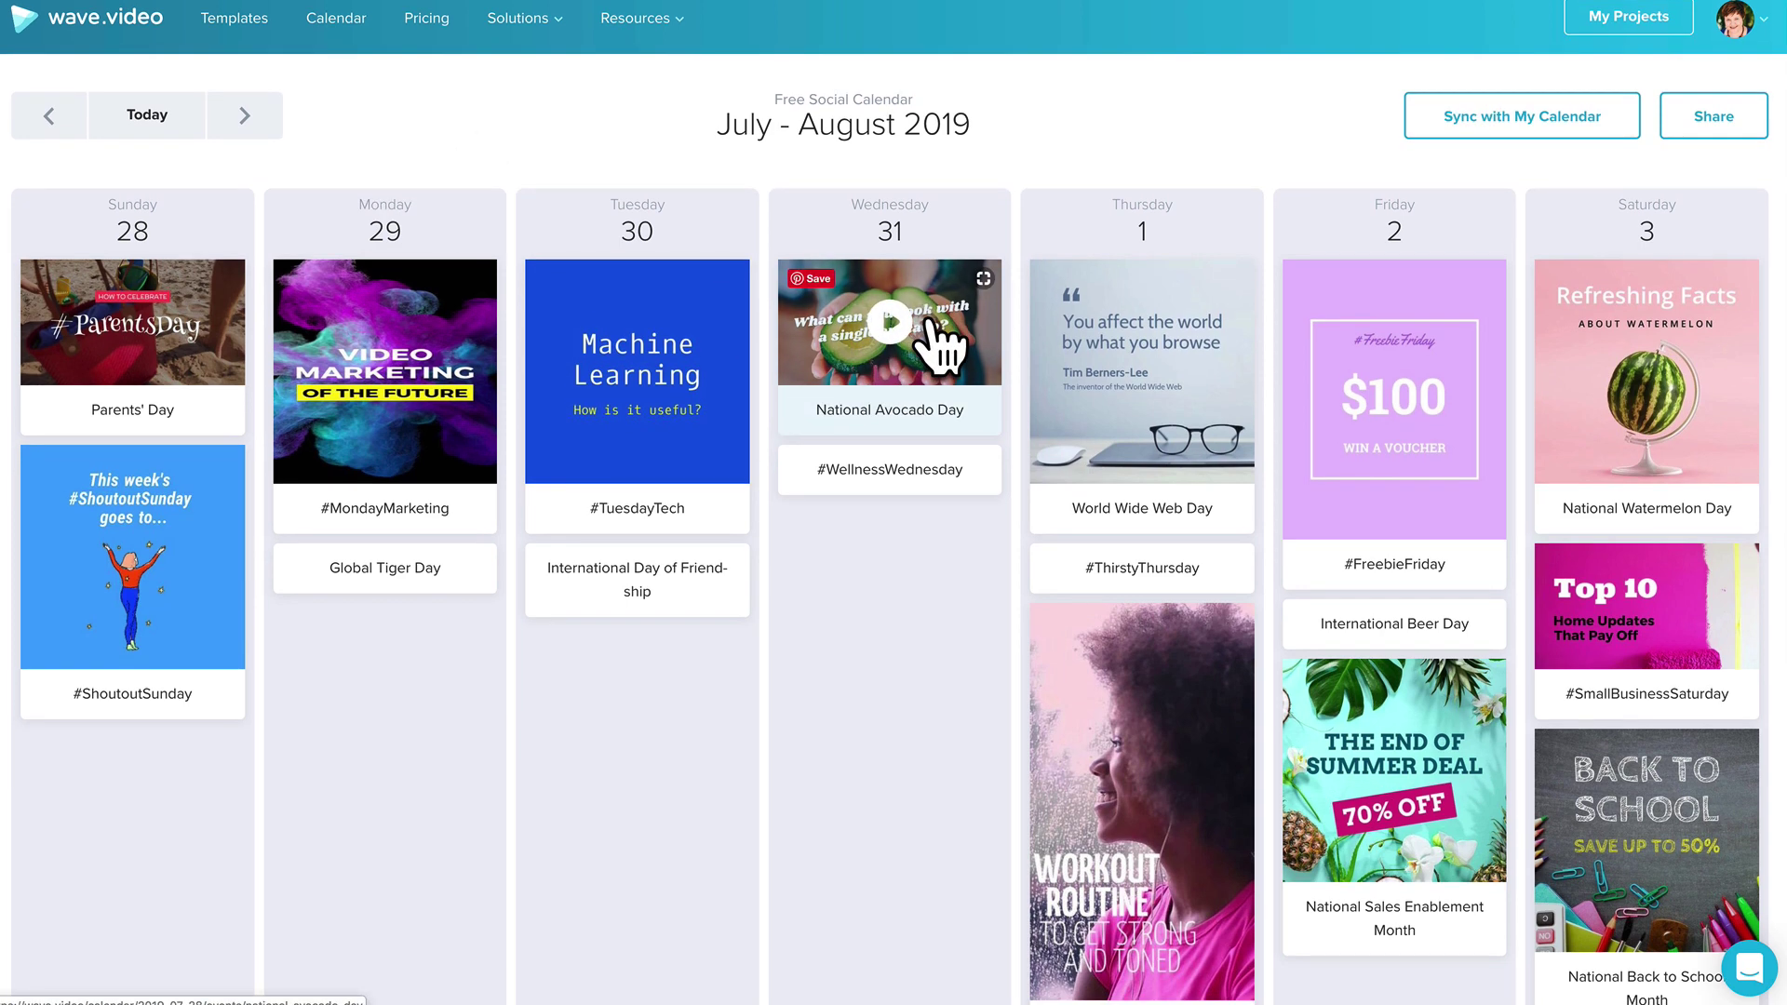
click(930, 324)
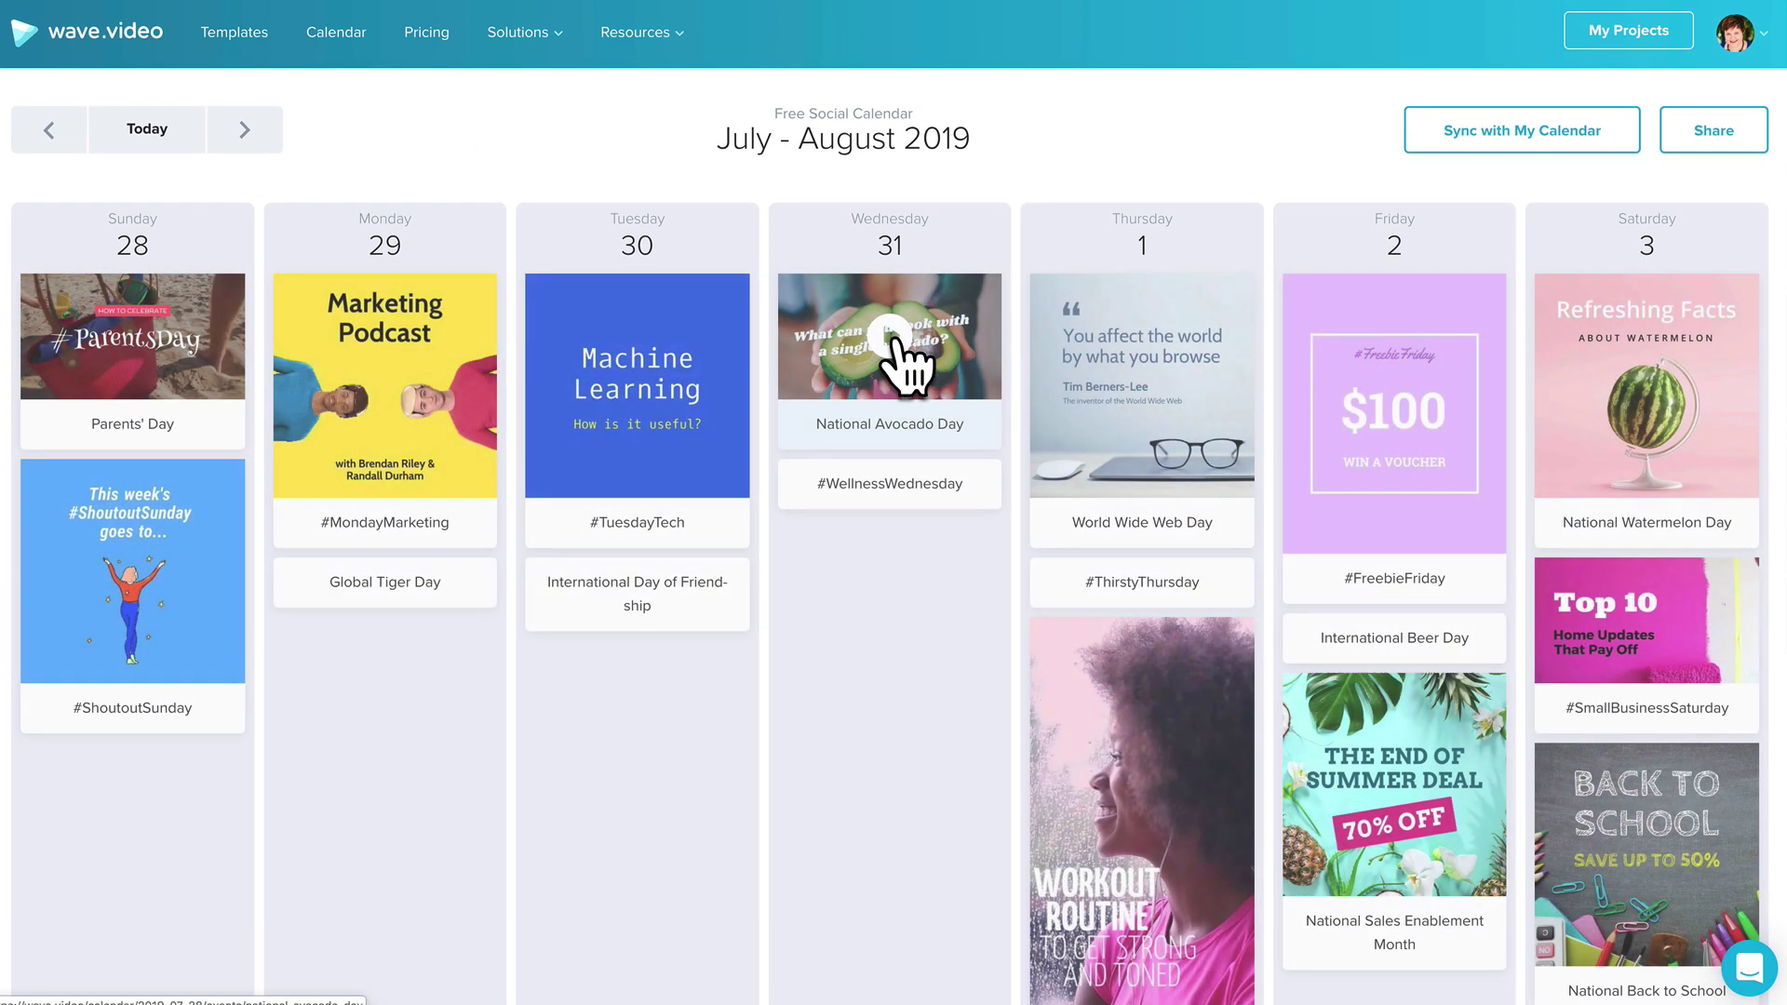
click(831, 342)
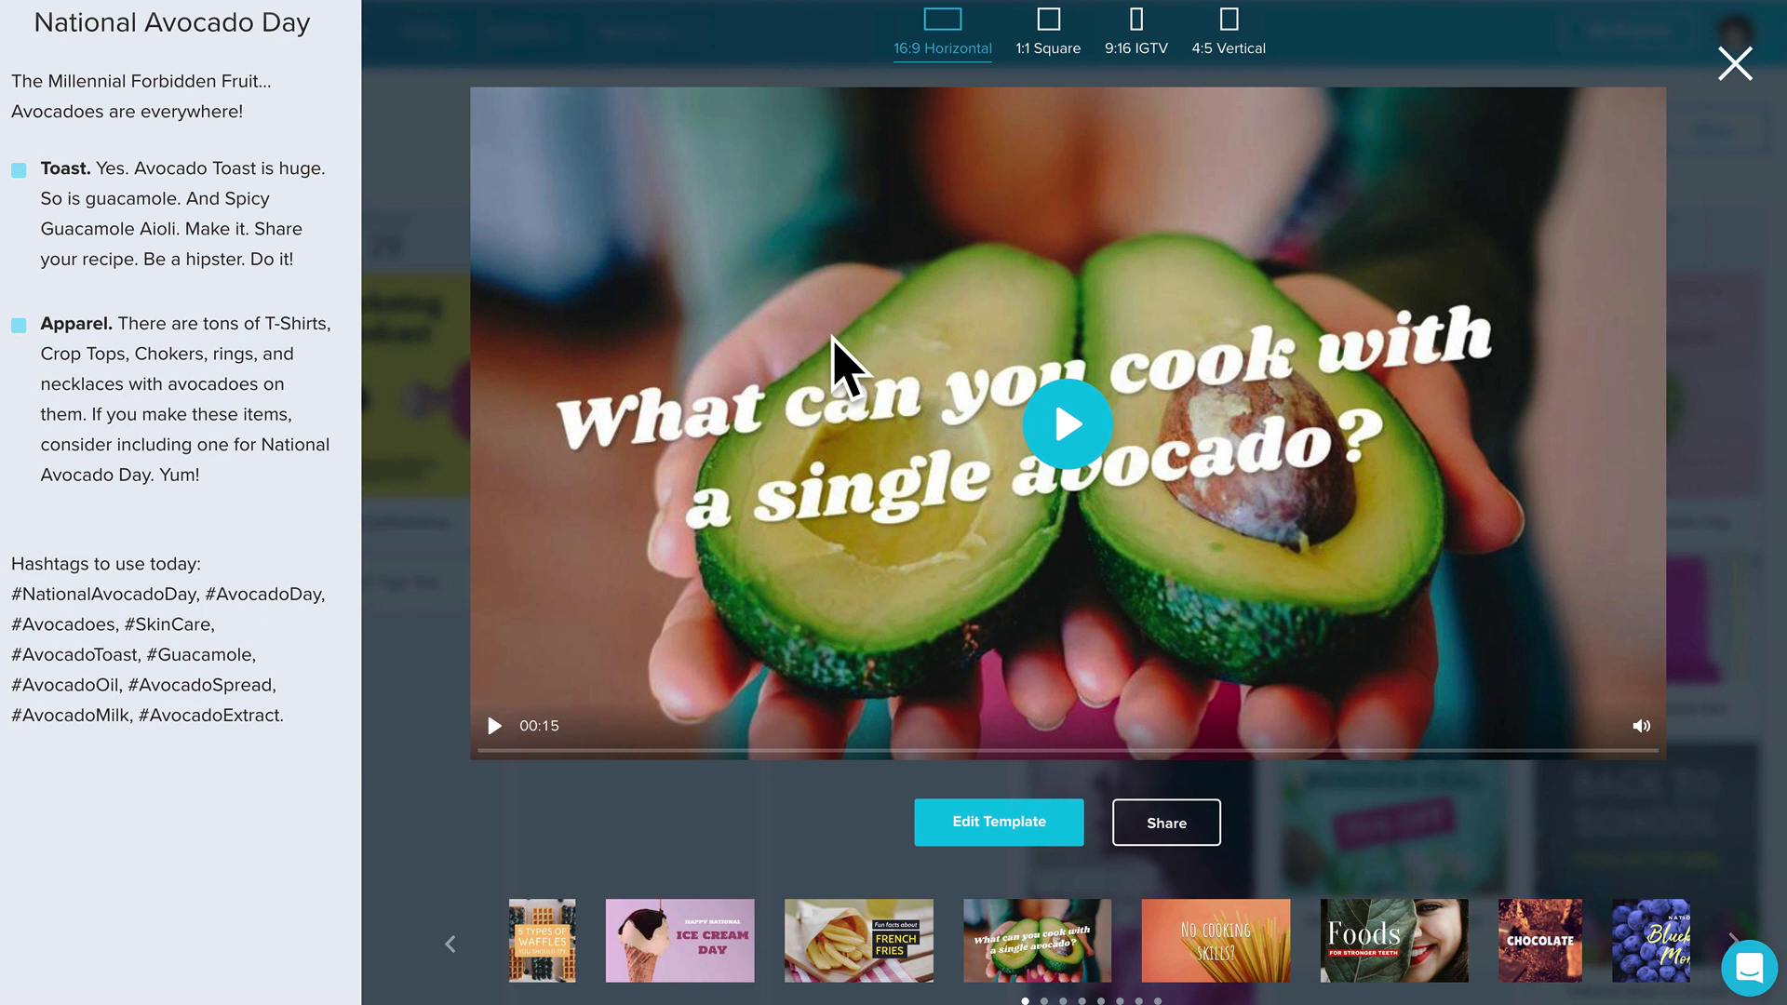
click(1737, 67)
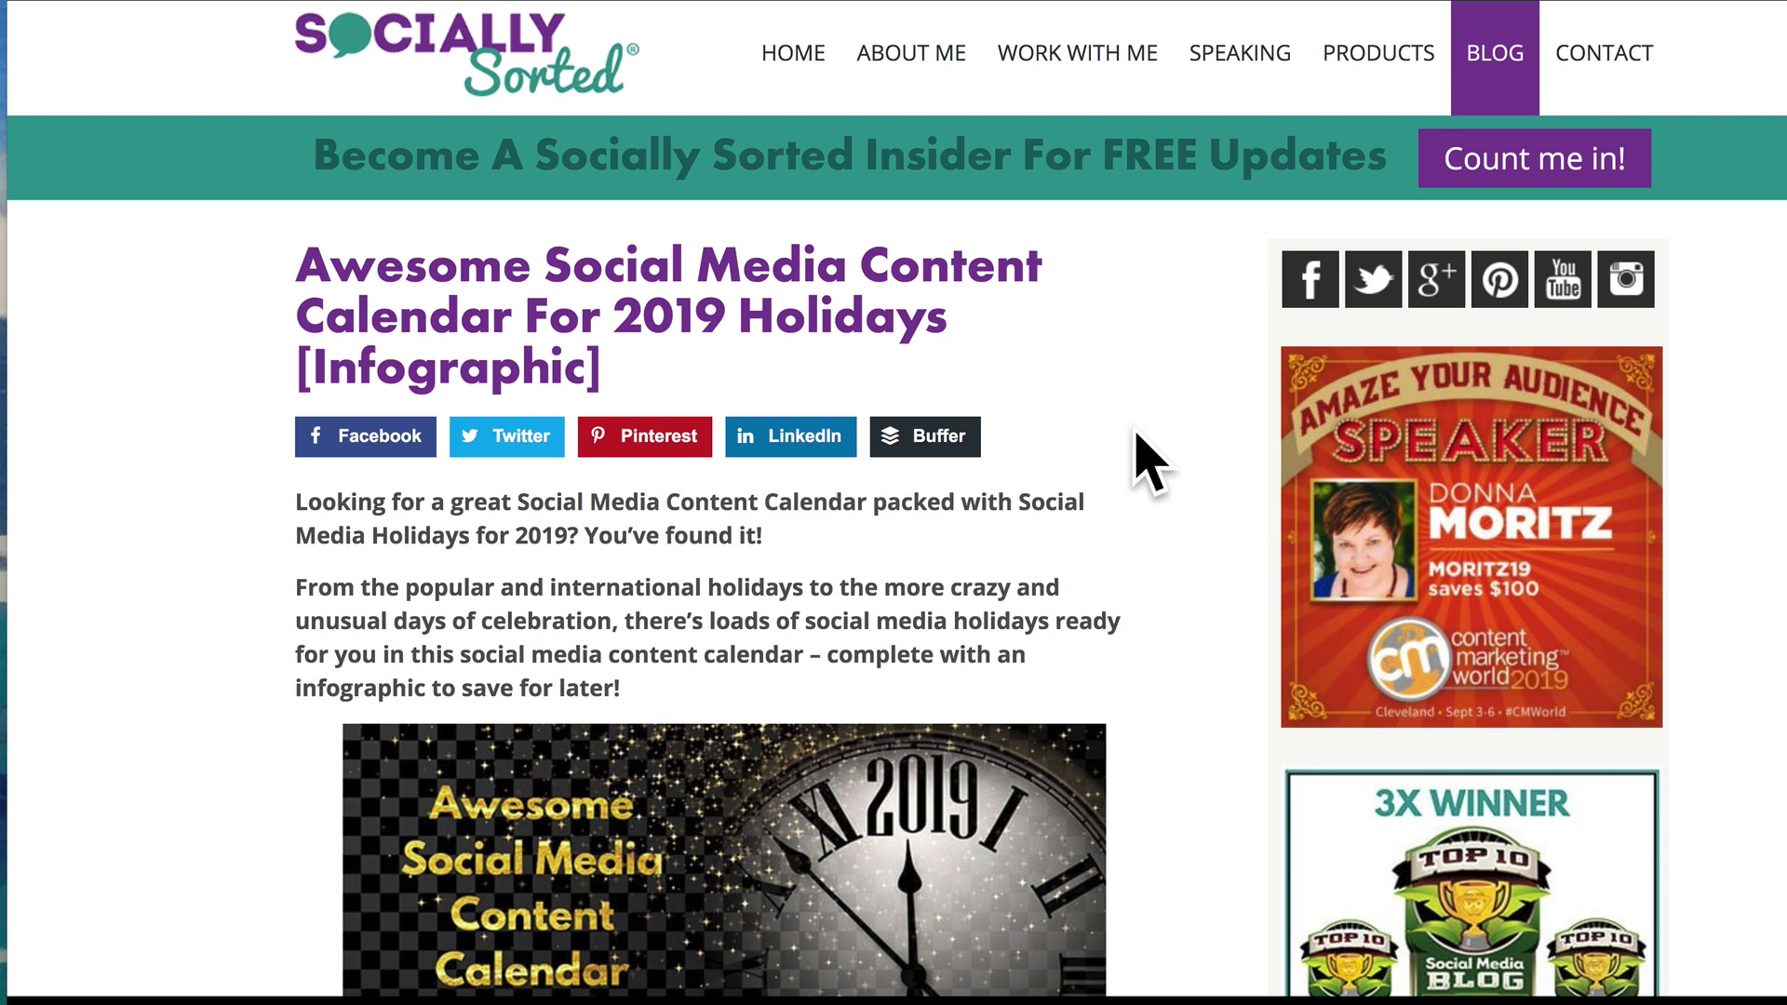
Step: Look through the 2019 holidays social media content calendar post on the Socially Sorted blog, from the monthly infographic to the July to December infographic
scroll(1139, 433, down, 5)
scroll(1152, 460, down, 15)
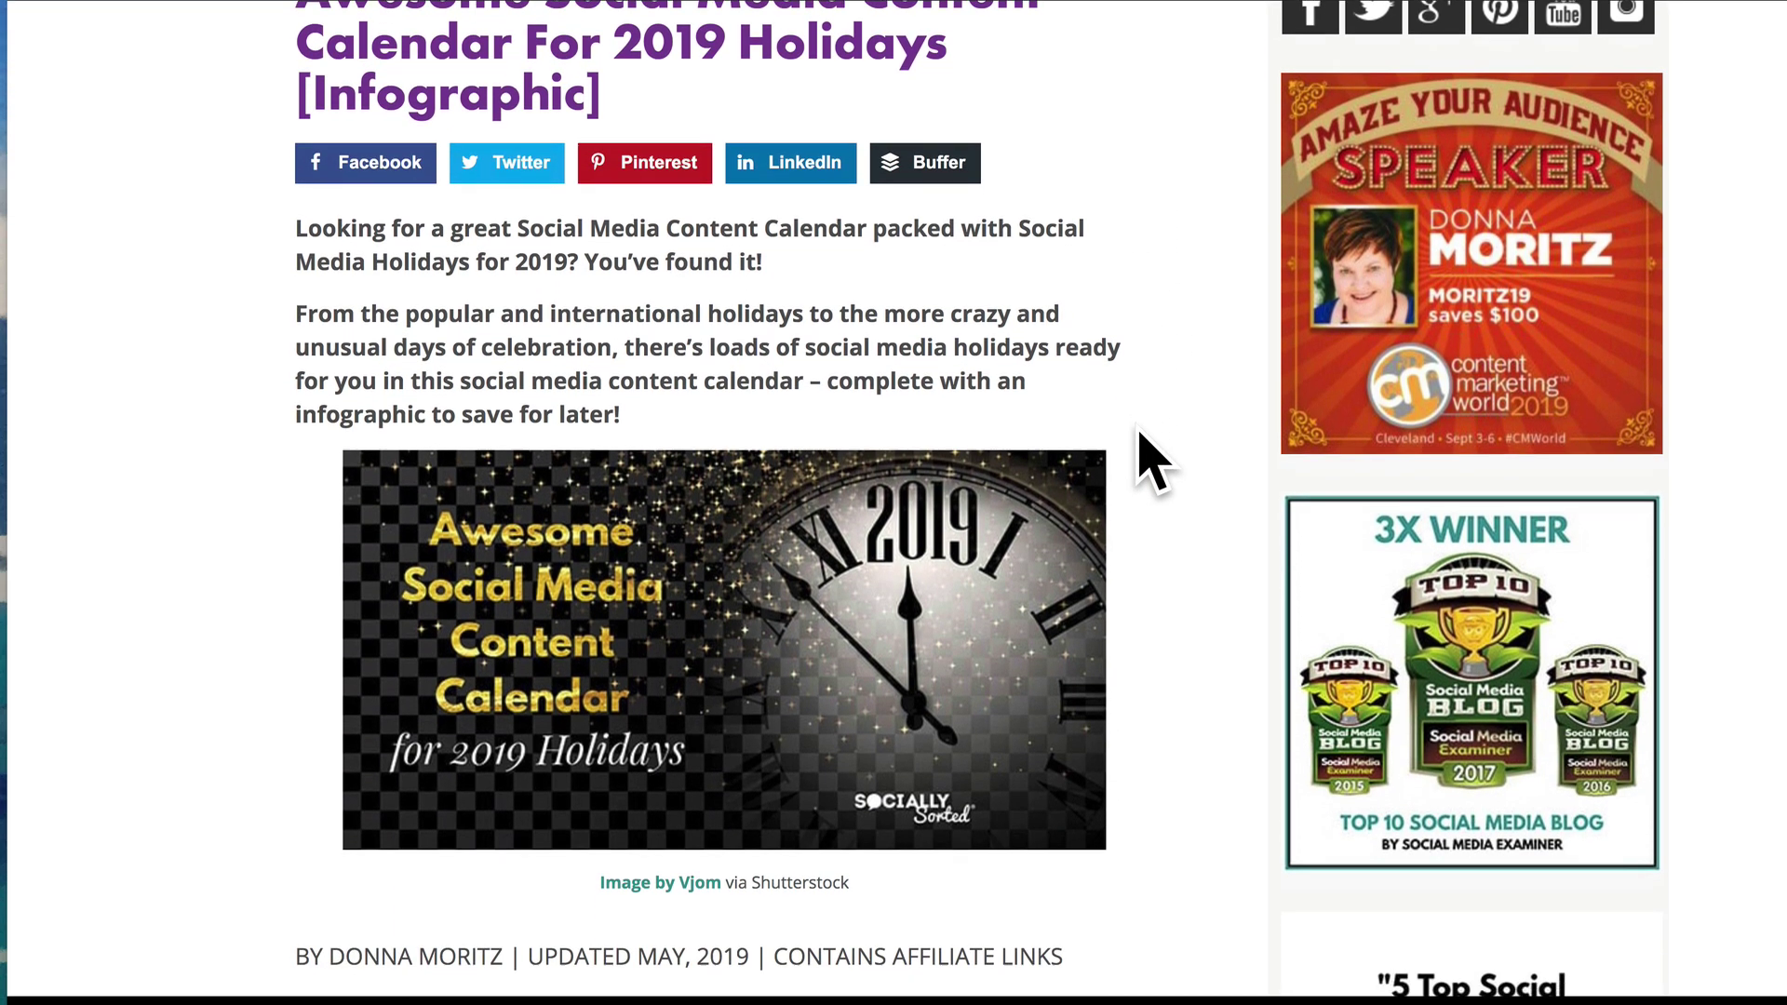
scroll(1152, 461, down, 20)
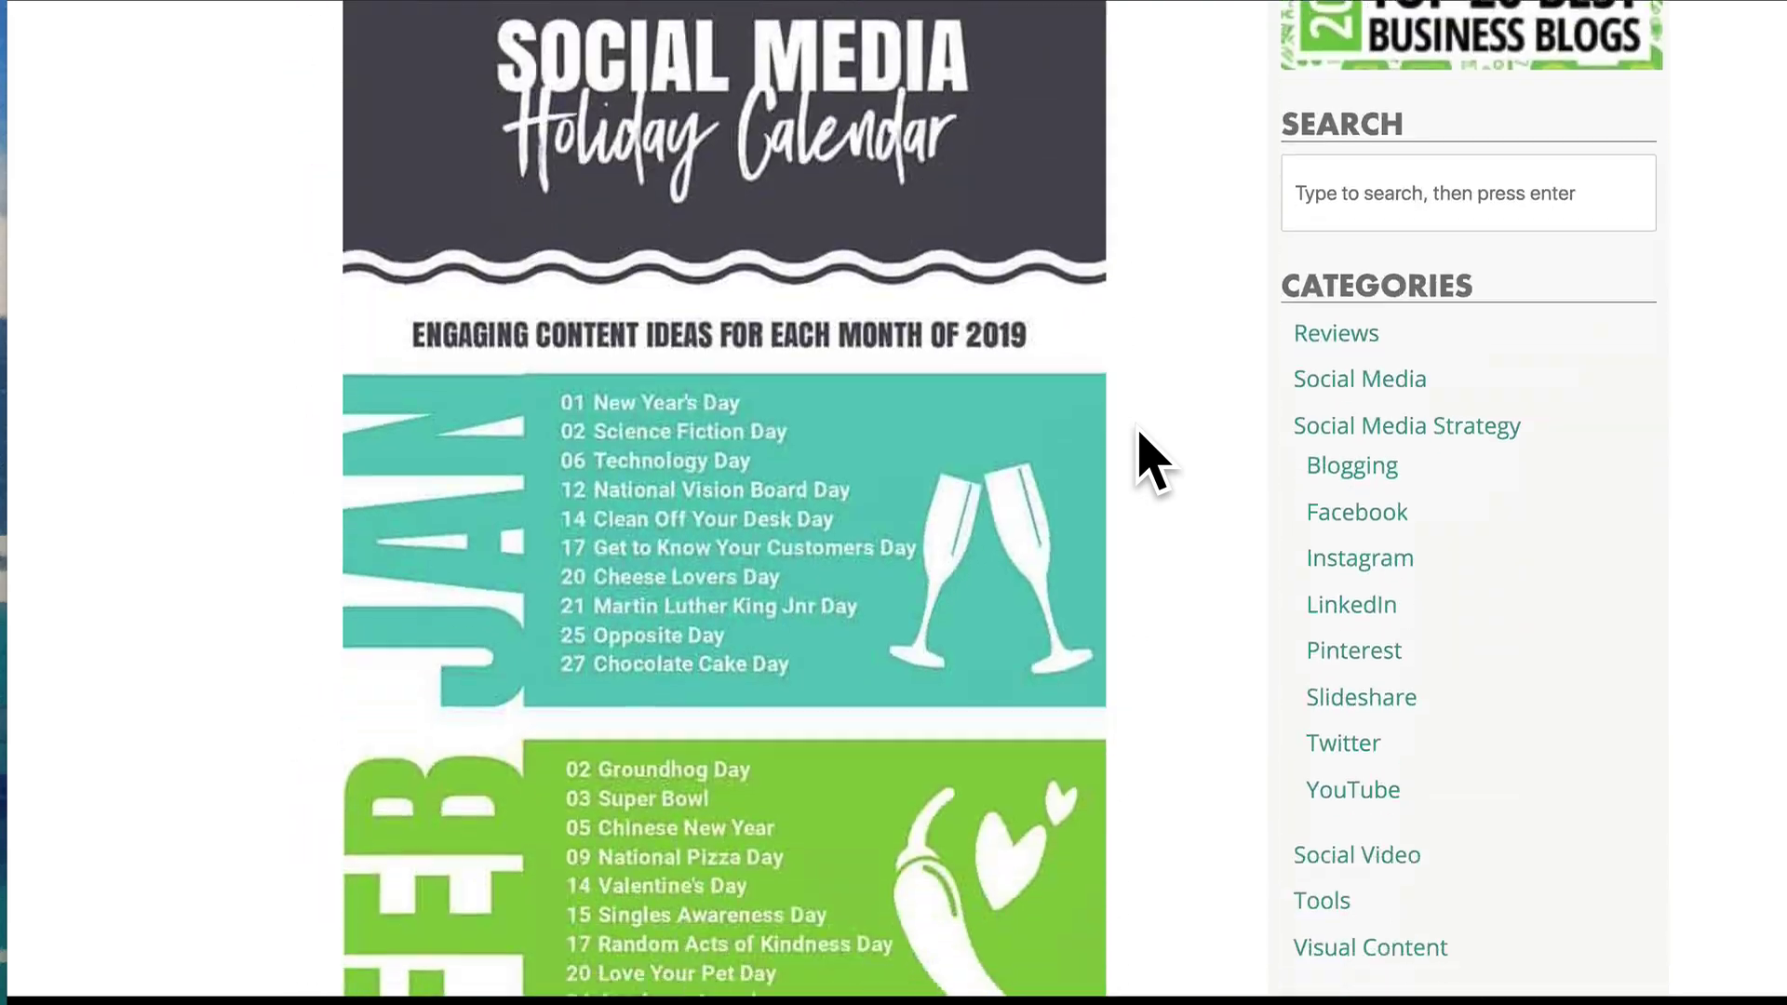
scroll(1152, 461, down, 20)
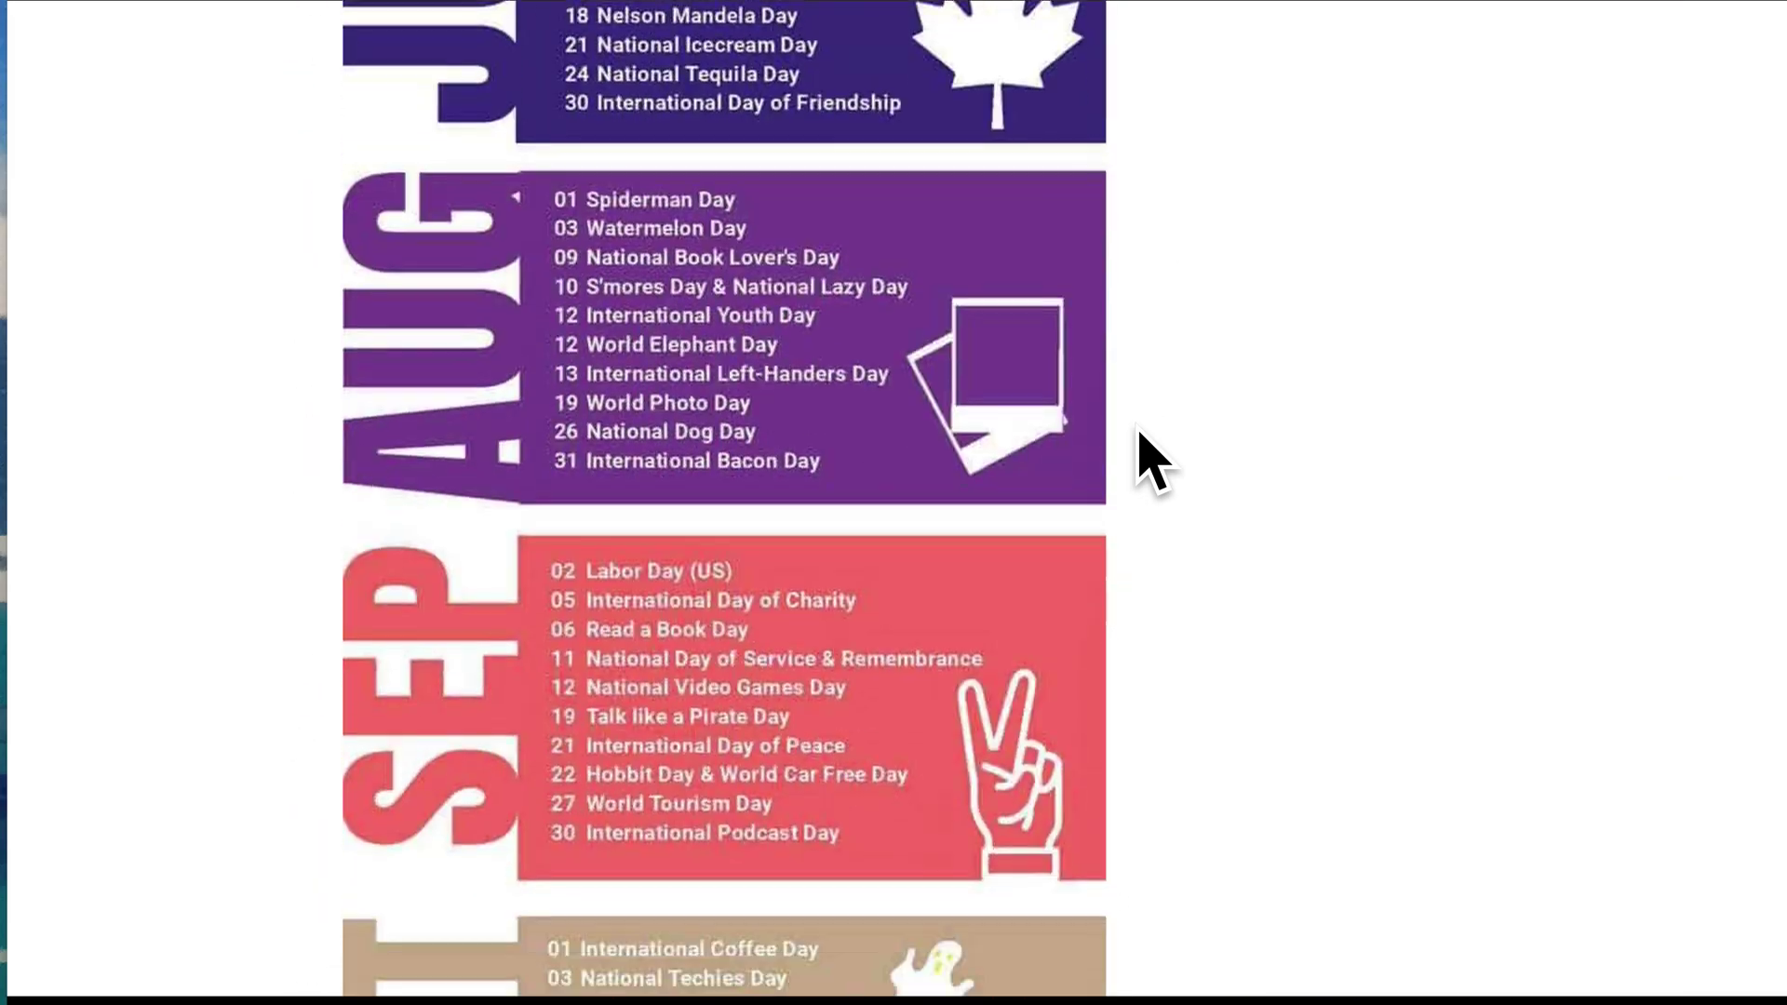
scroll(1152, 461, down, 8)
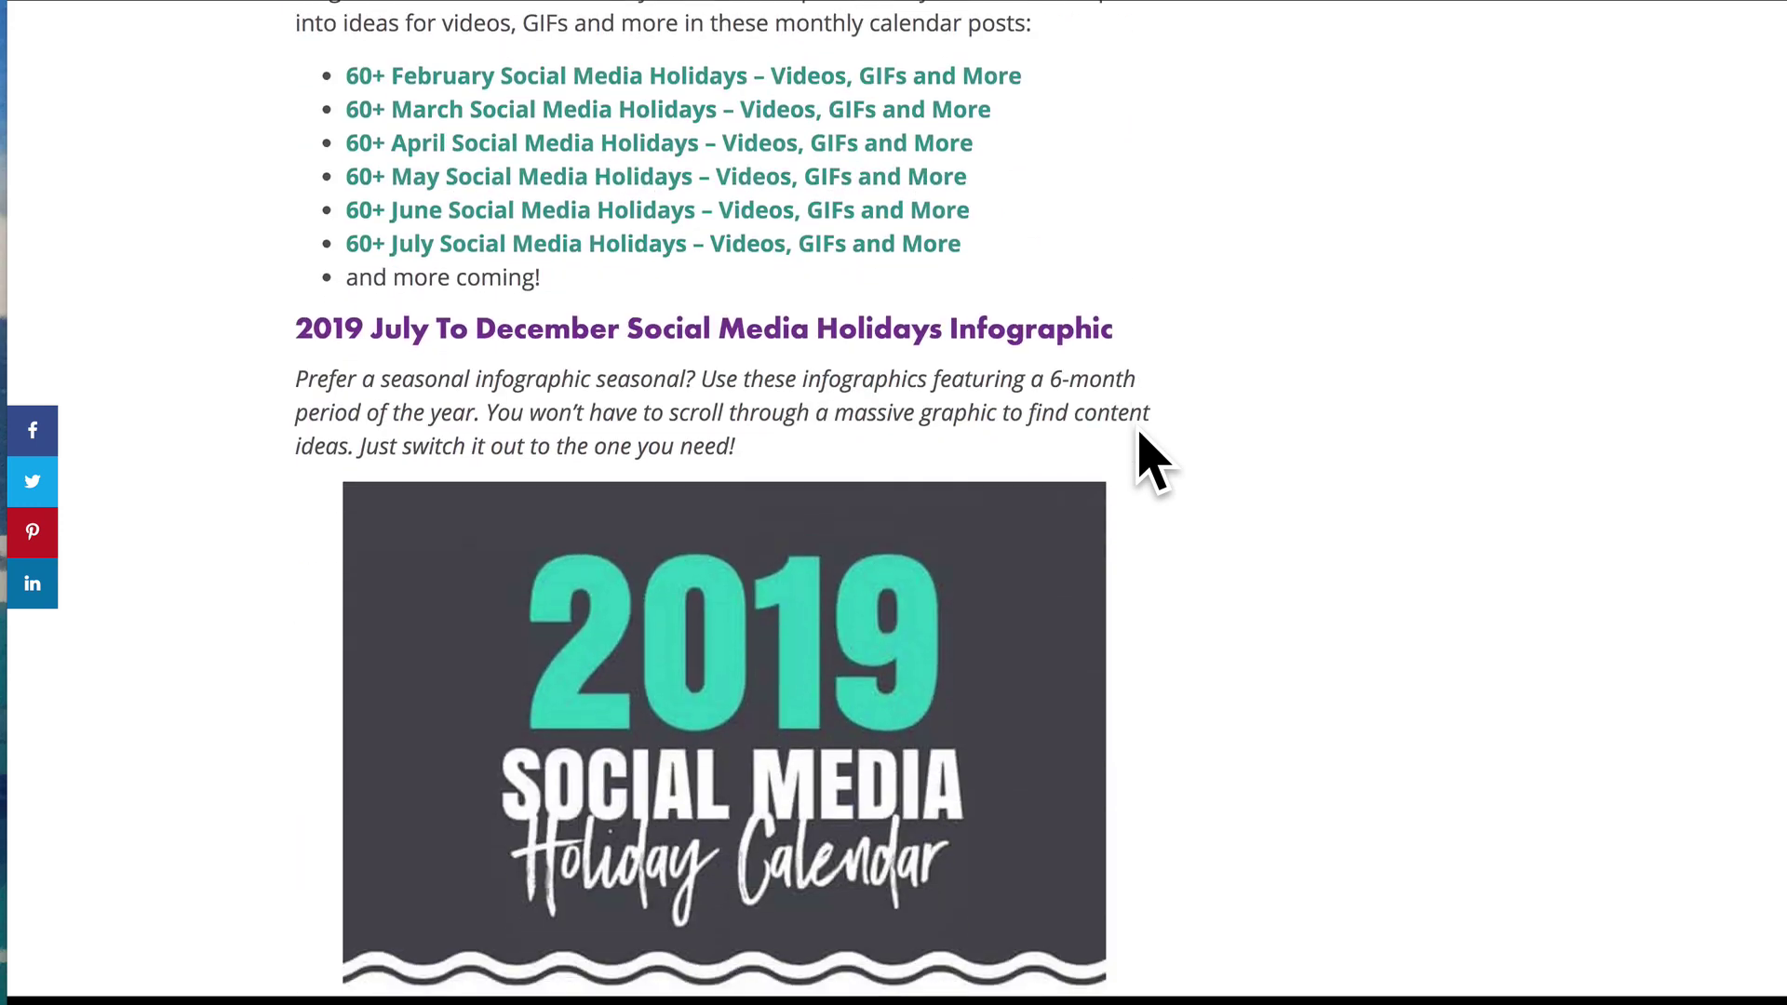
scroll(1145, 459, up, 2)
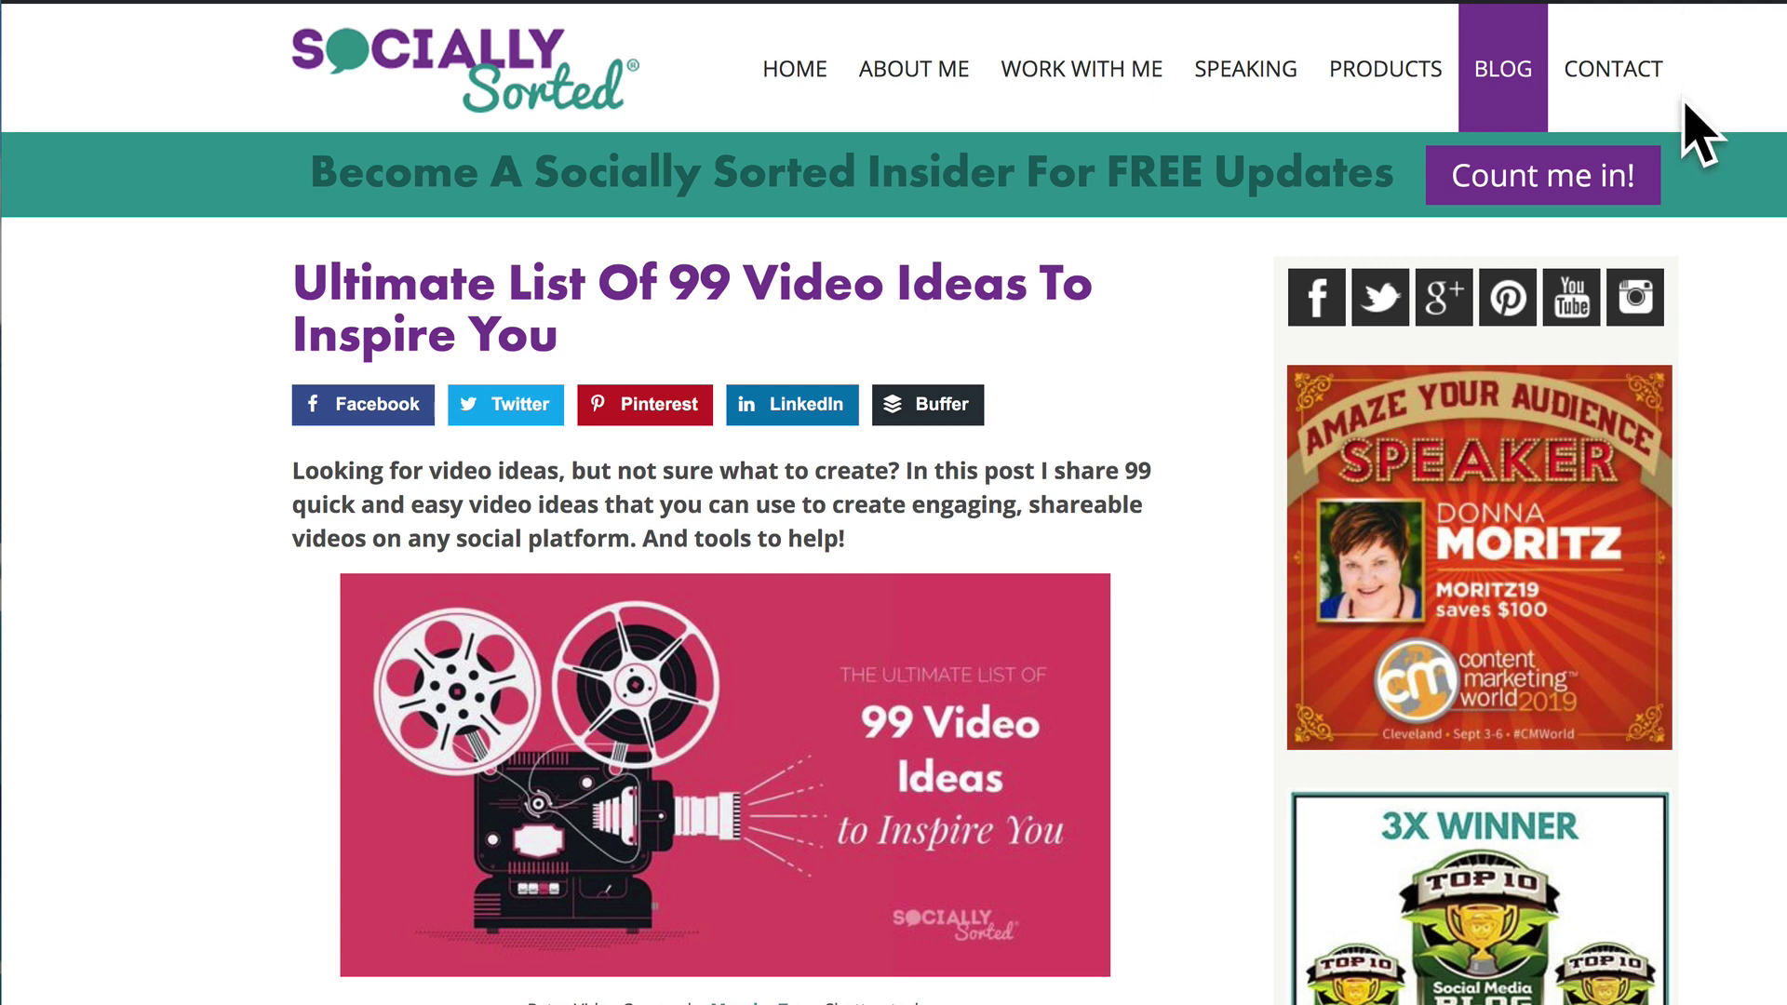
Step: Browse the Ultimate List Of 99 Video Ideas post on the Socially Sorted blog, from Intro Yourself On Video down to Launch Your Book
scroll(1695, 127, down, 1)
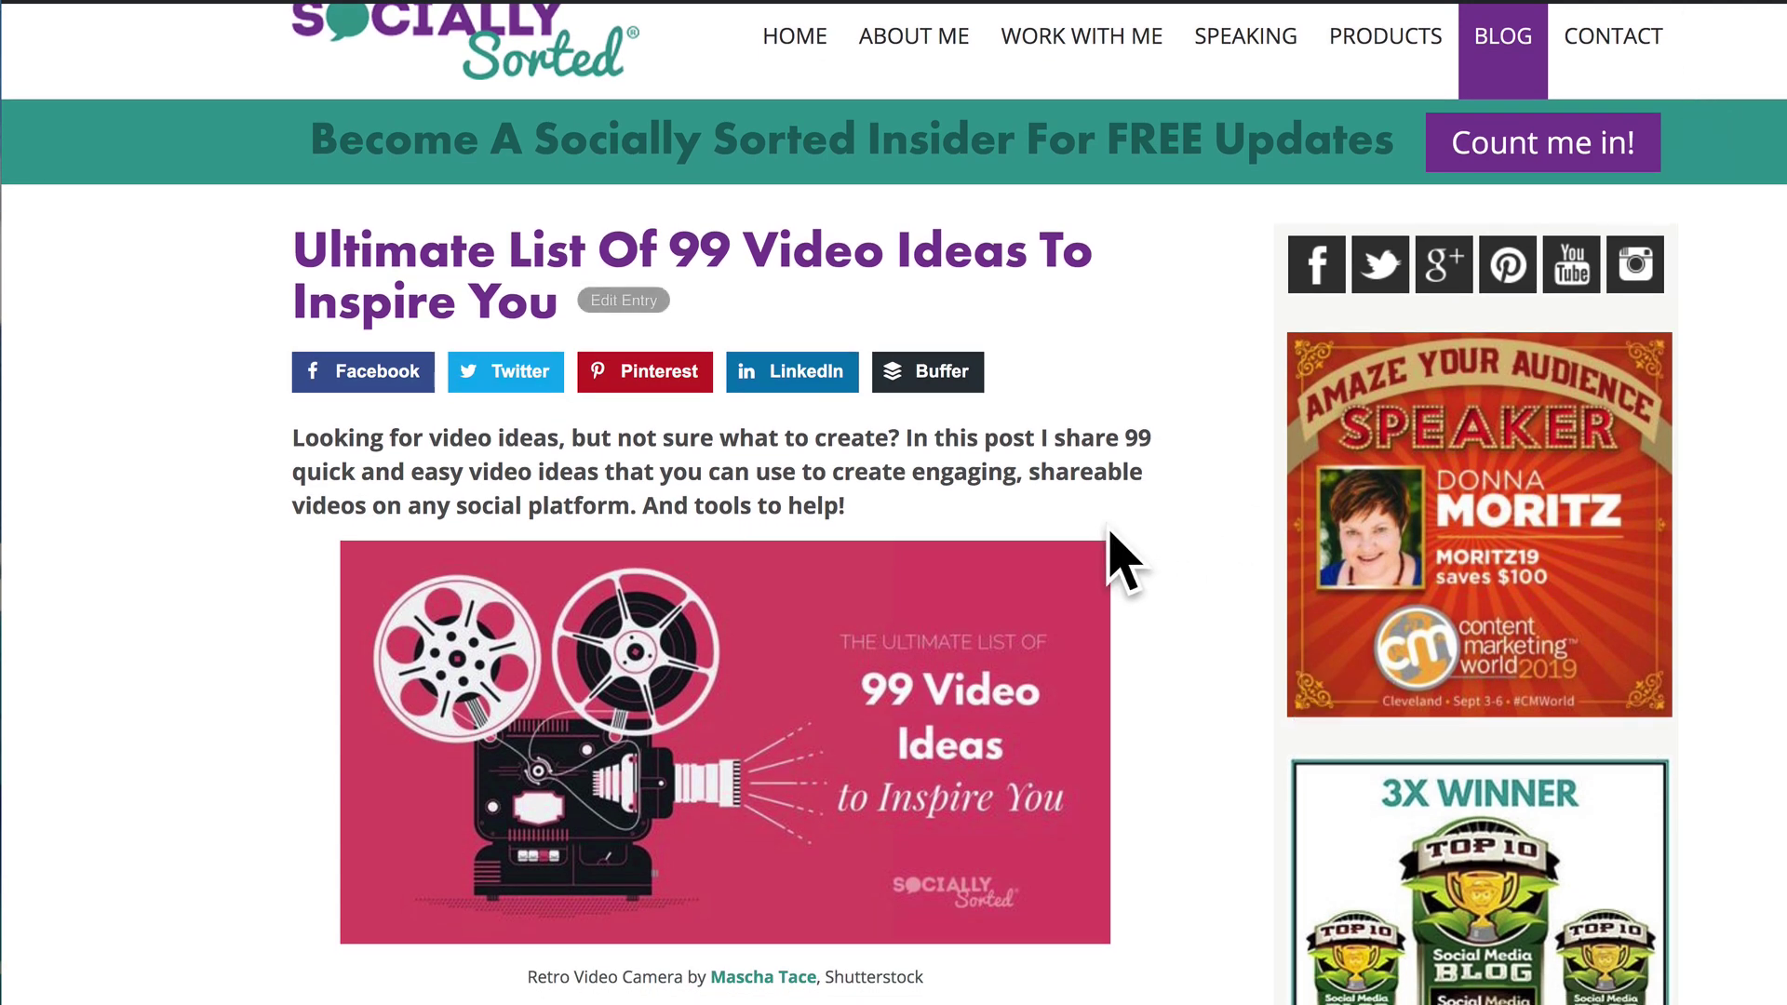
scroll(1070, 554, down, 9)
scroll(1112, 556, down, 15)
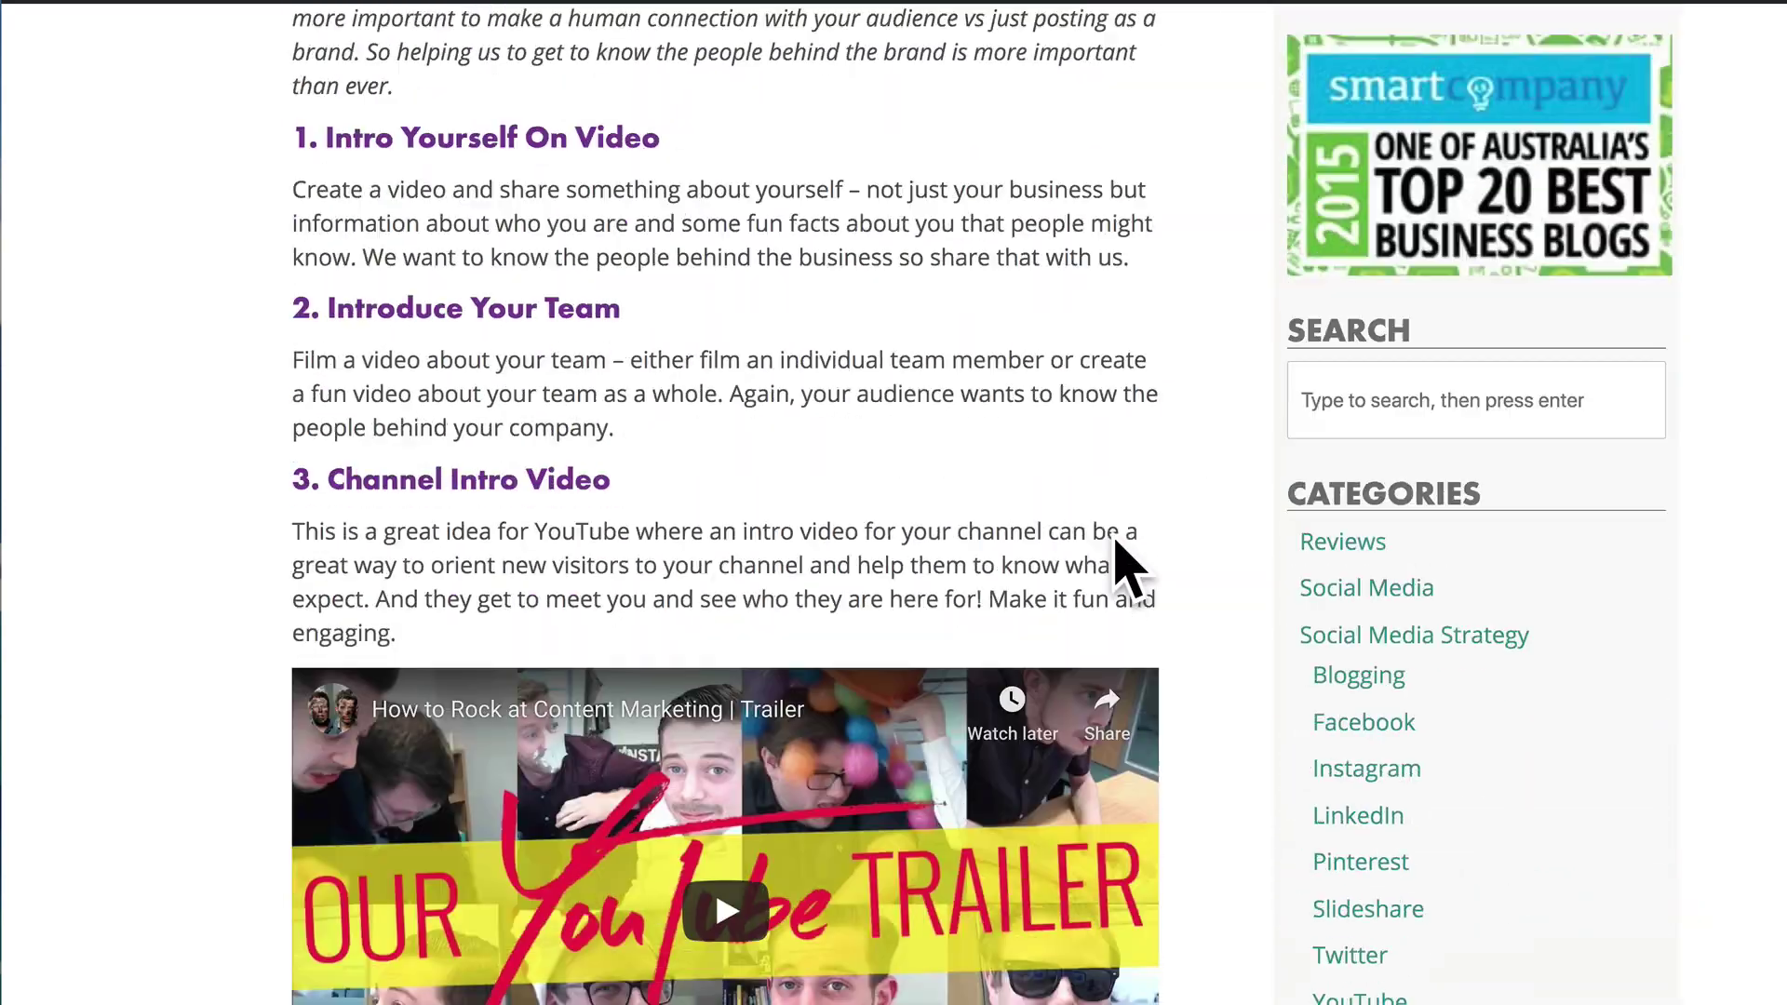
scroll(1115, 535, down, 3)
scroll(1115, 536, up, 6)
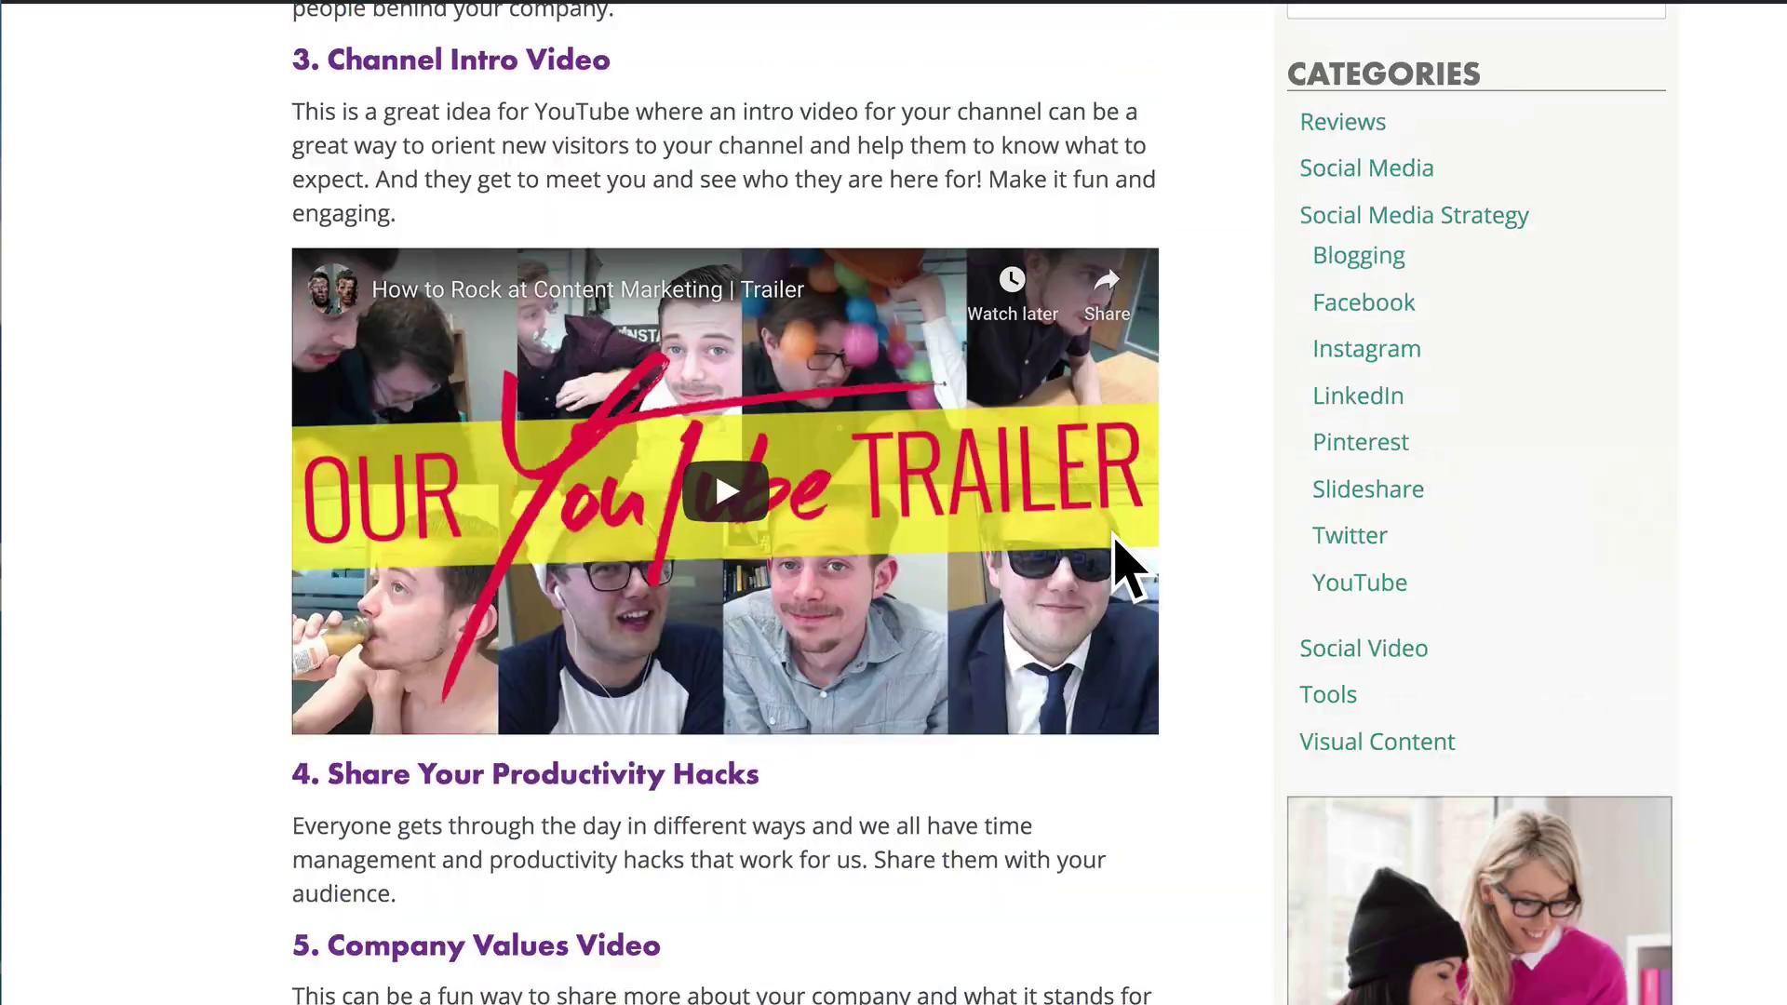
scroll(1115, 536, down, 4)
scroll(1128, 568, down, 10)
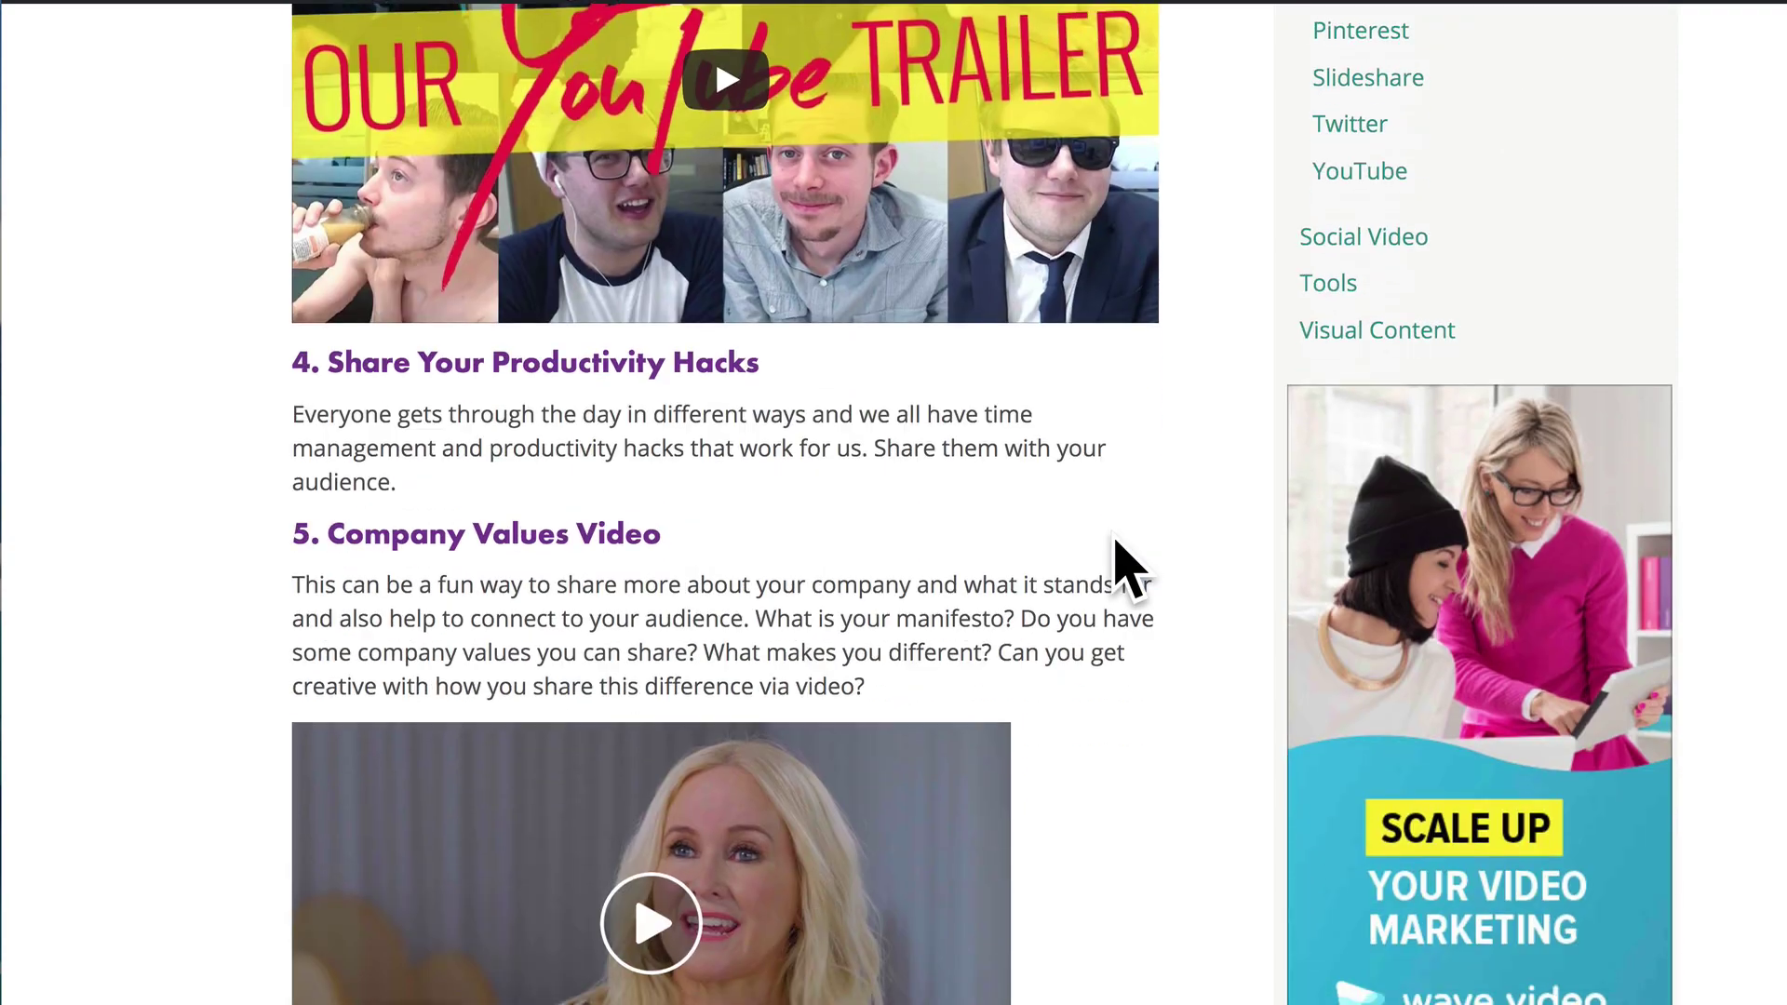
scroll(1128, 567, down, 12)
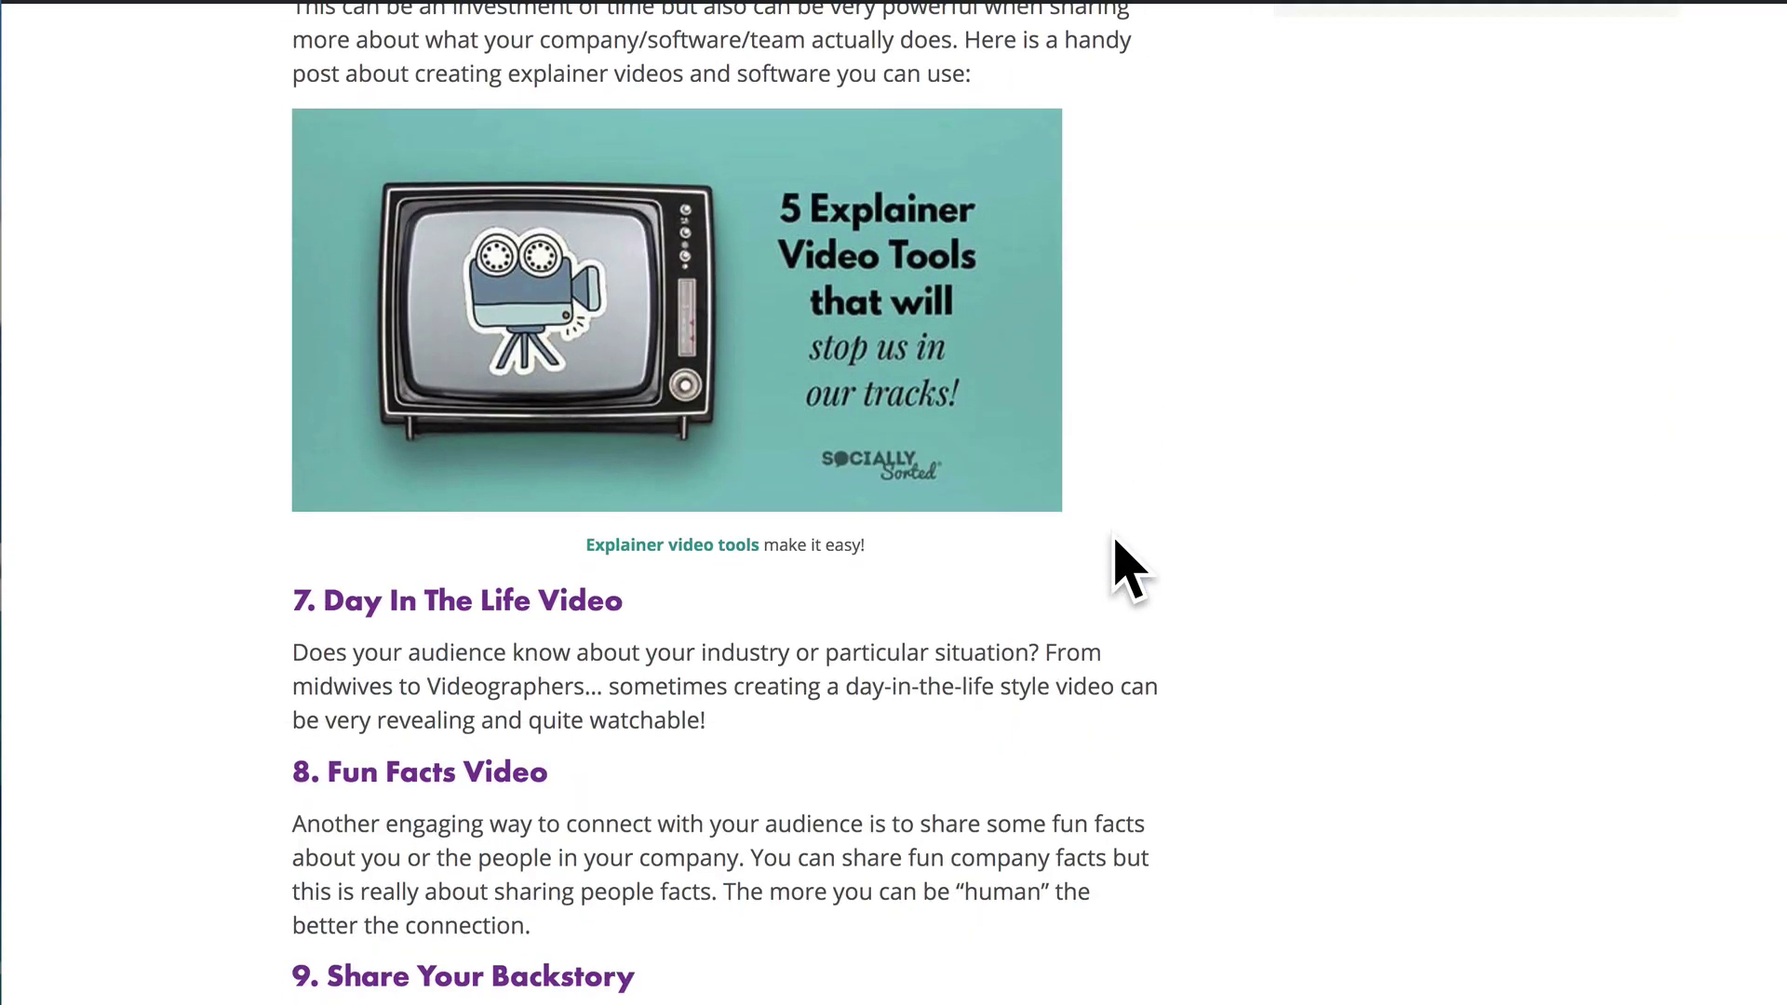
scroll(1117, 543, down, 15)
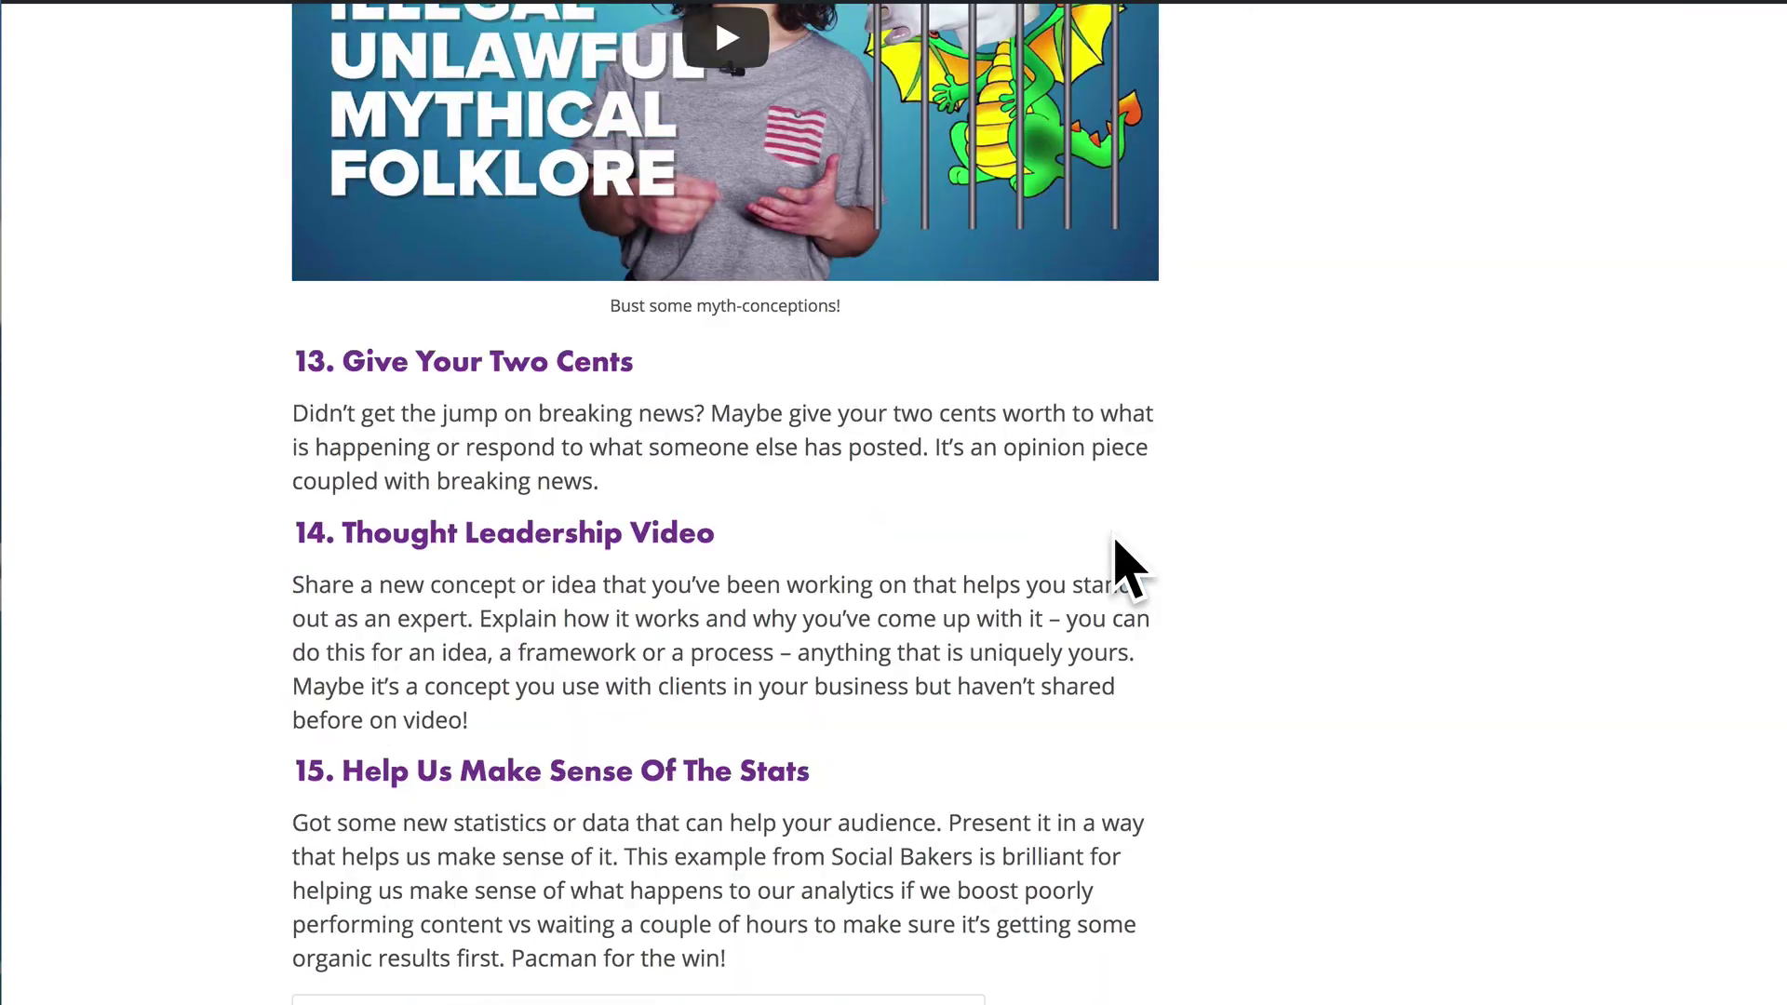
scroll(1128, 568, down, 12)
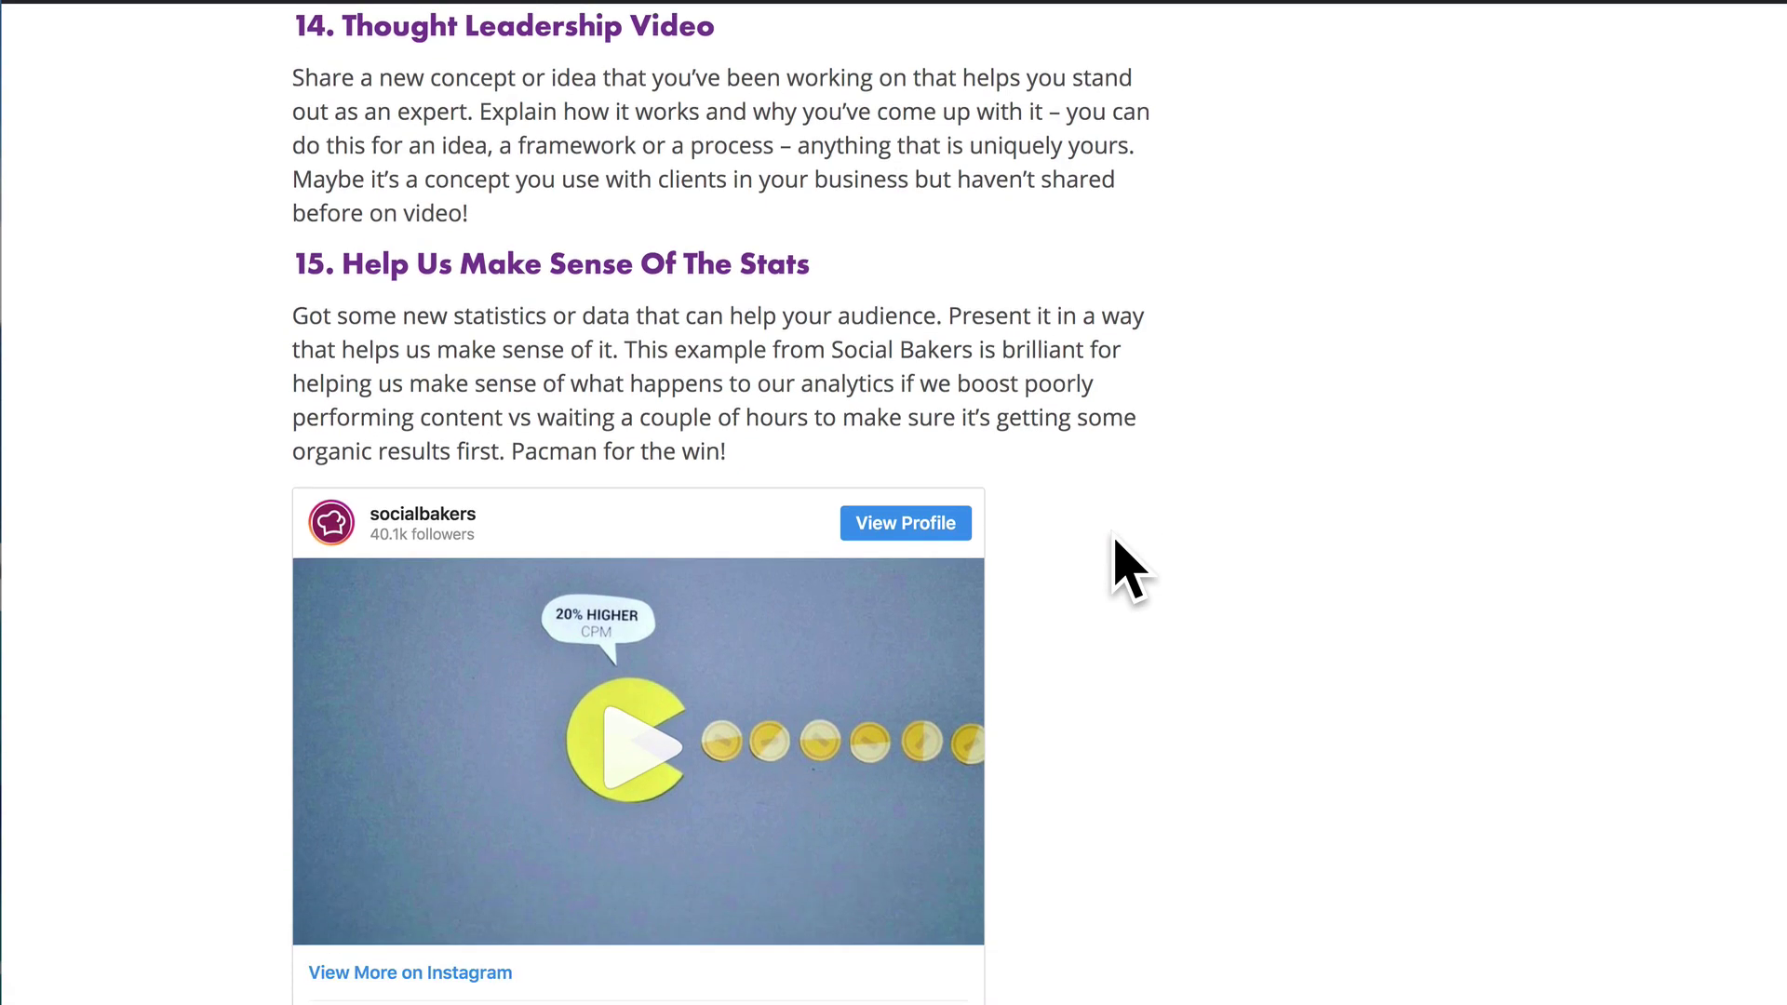
scroll(1128, 568, down, 2)
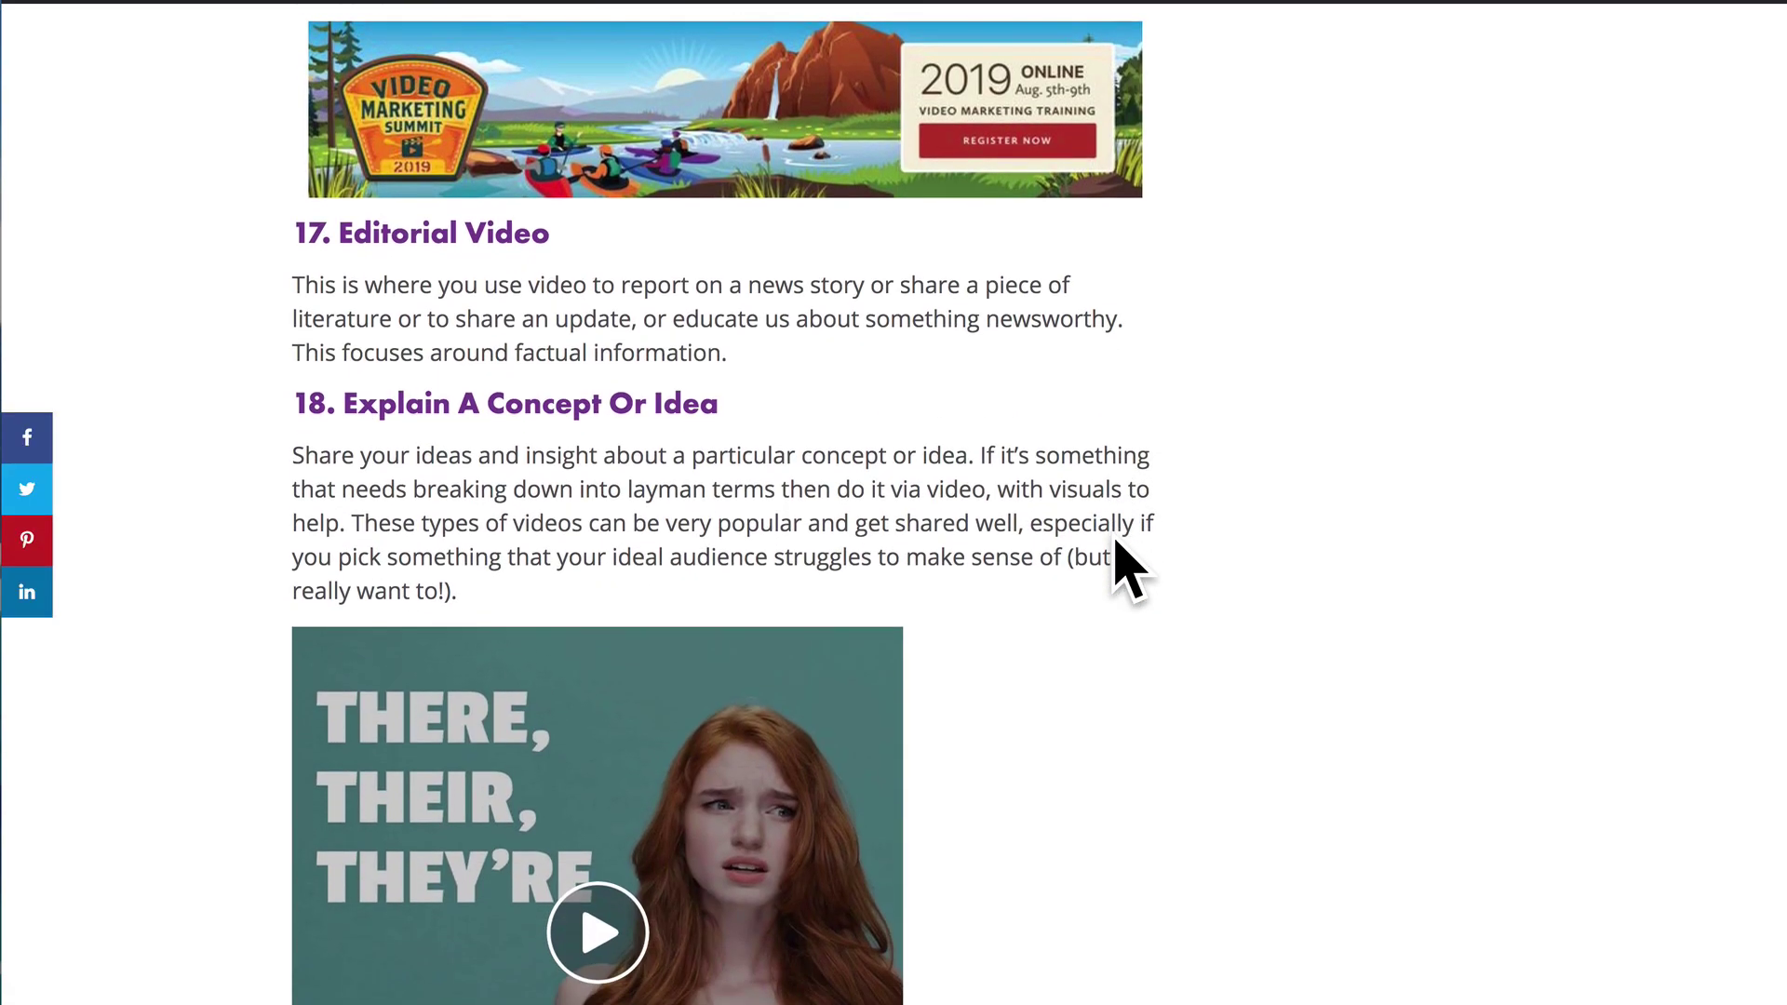
scroll(1128, 568, down, 18)
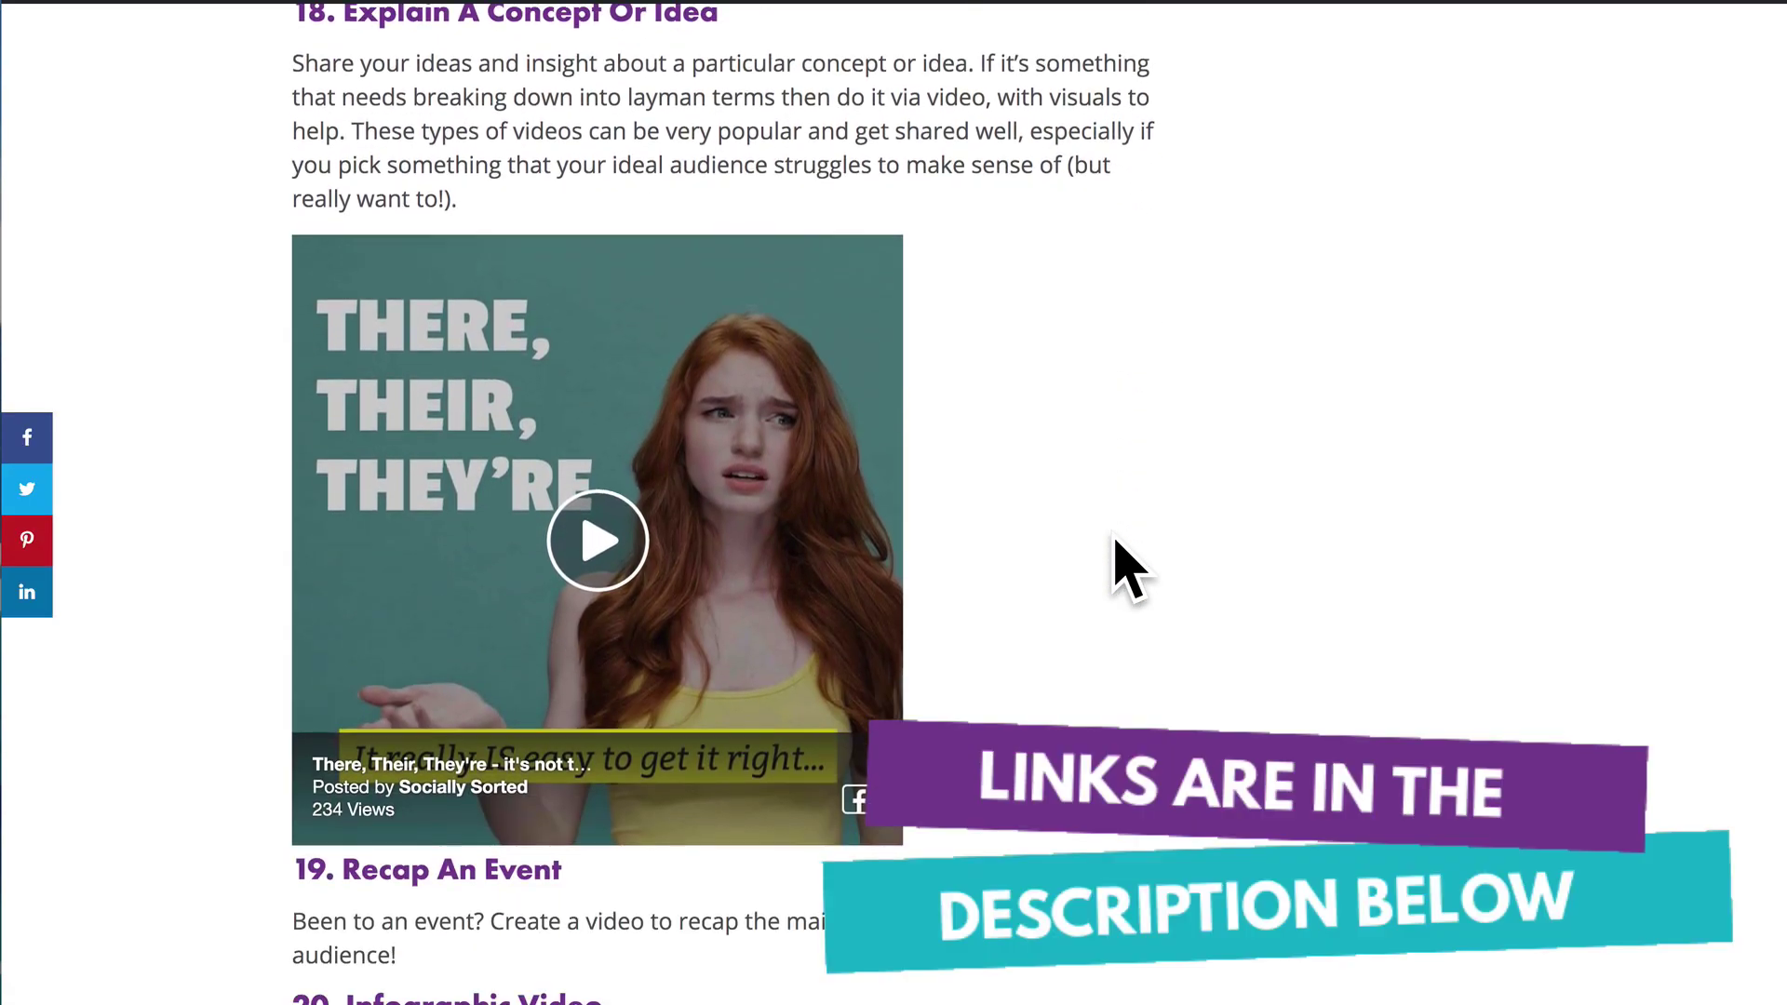
scroll(1128, 568, down, 12)
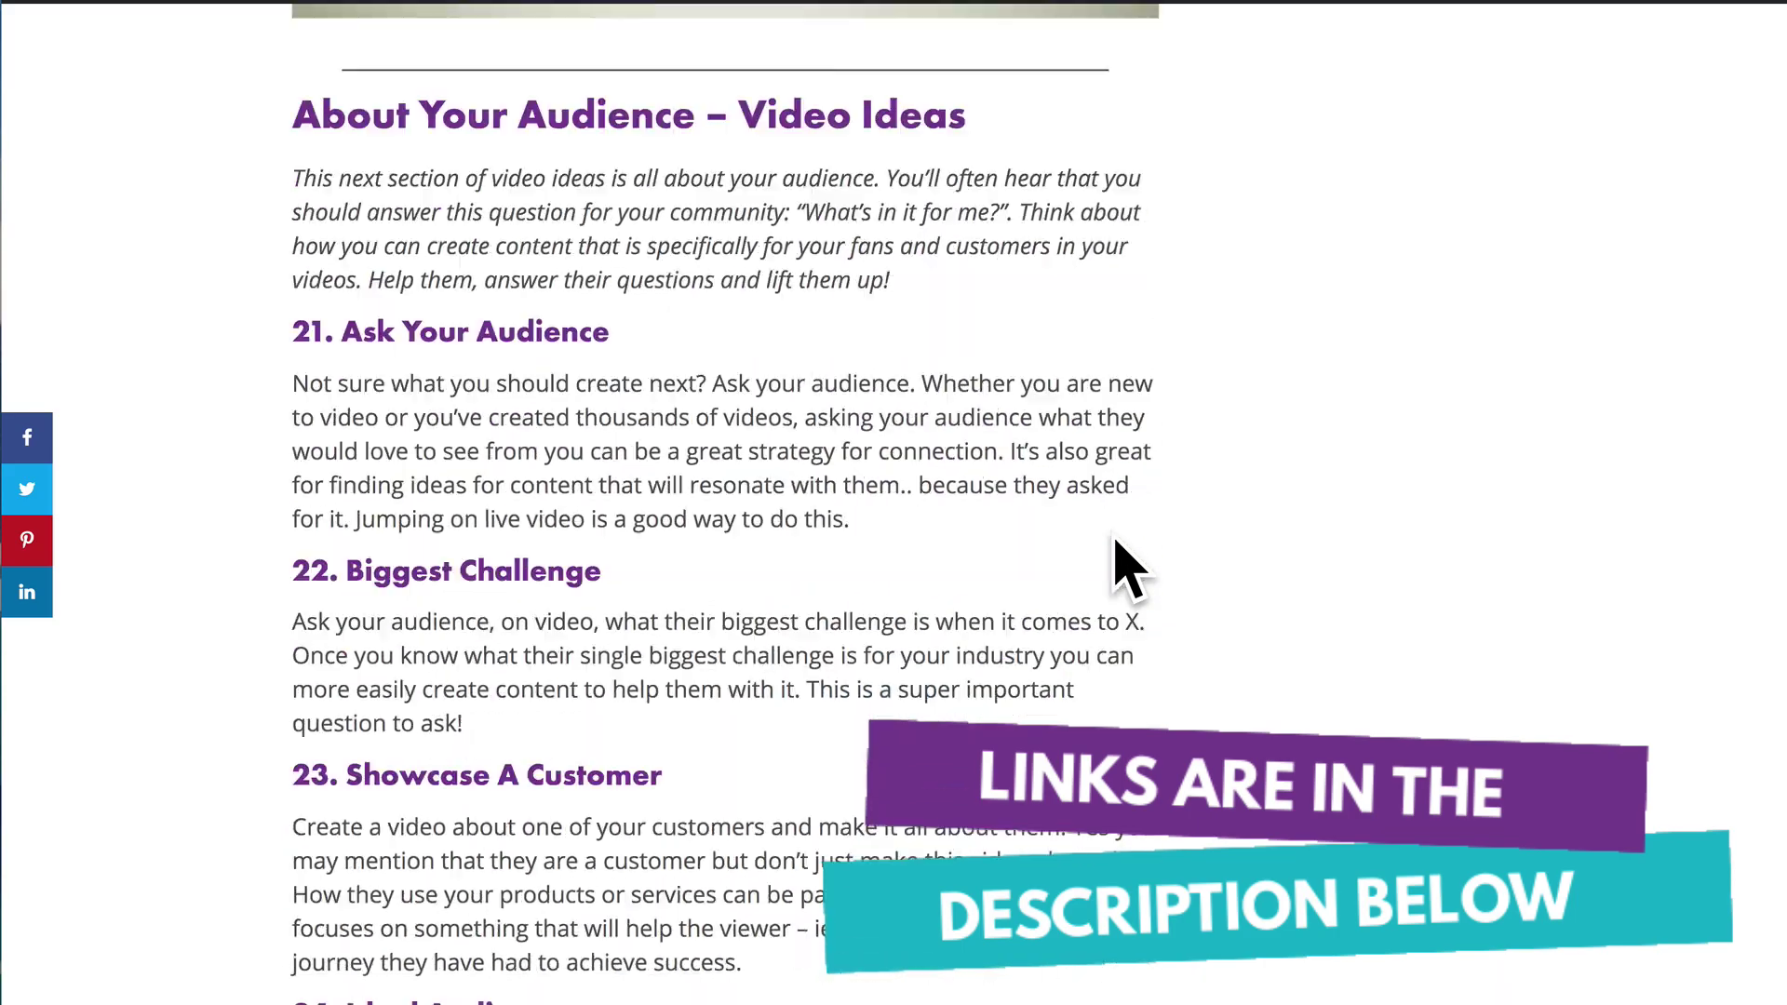
scroll(1114, 537, down, 20)
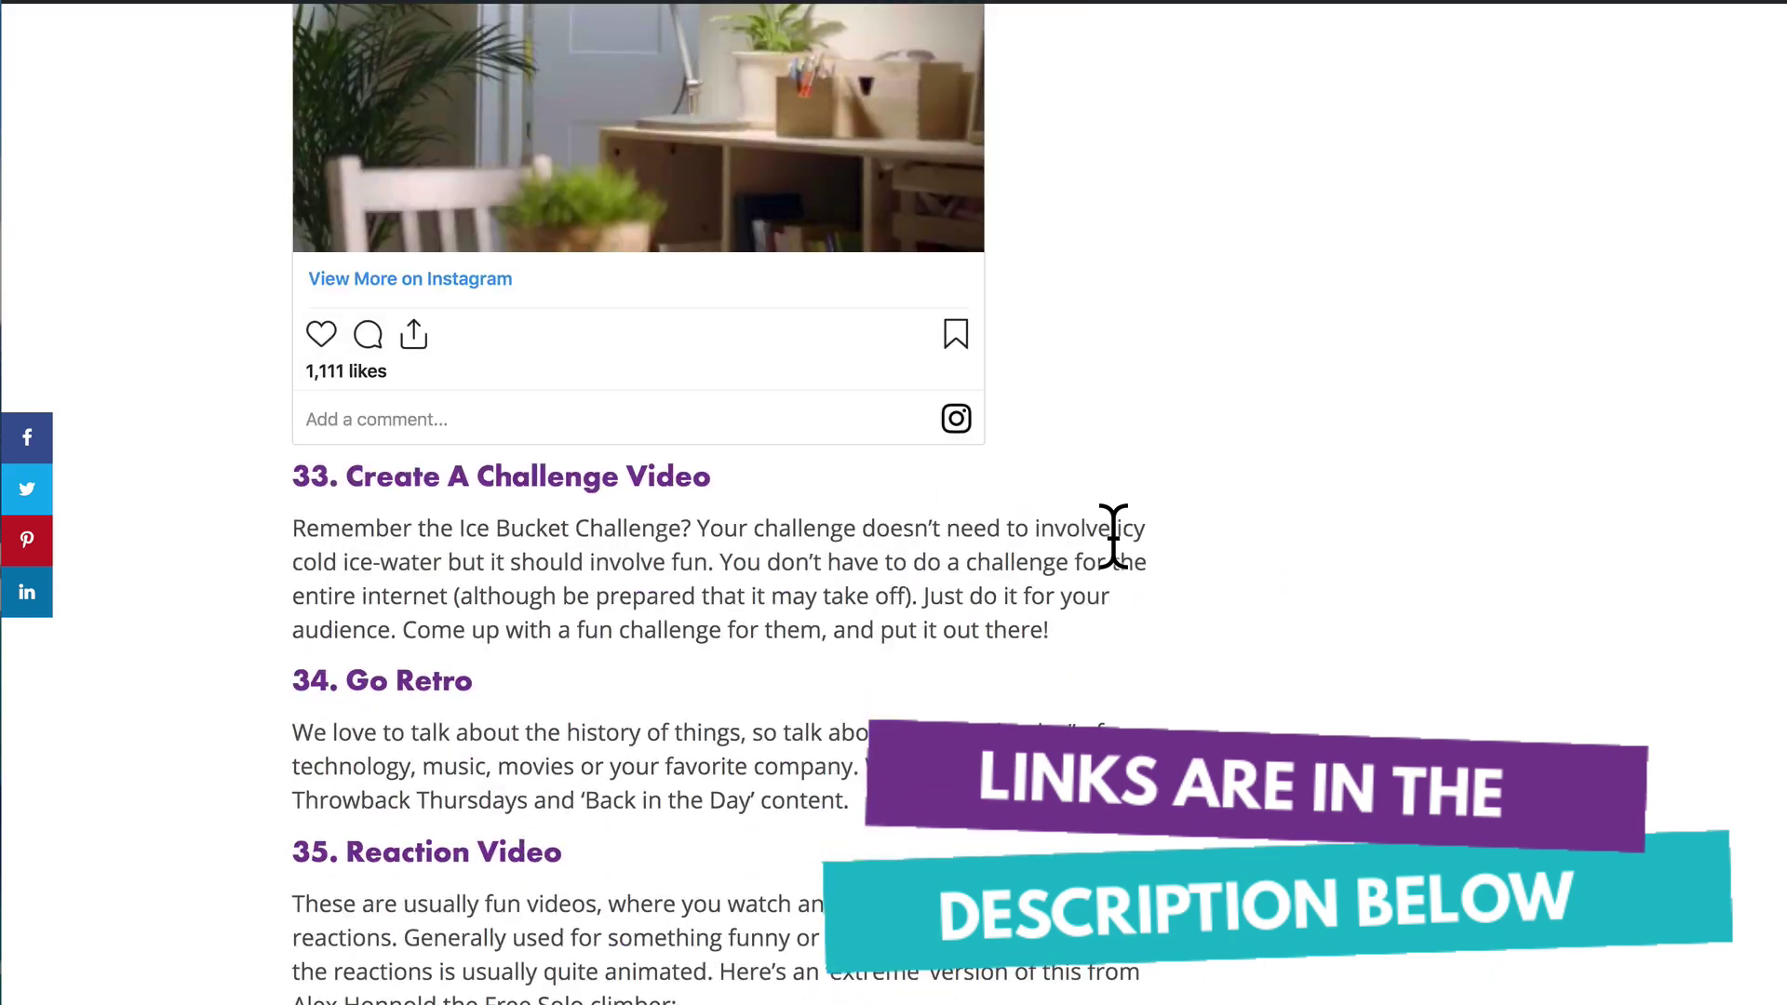
scroll(1128, 568, down, 5)
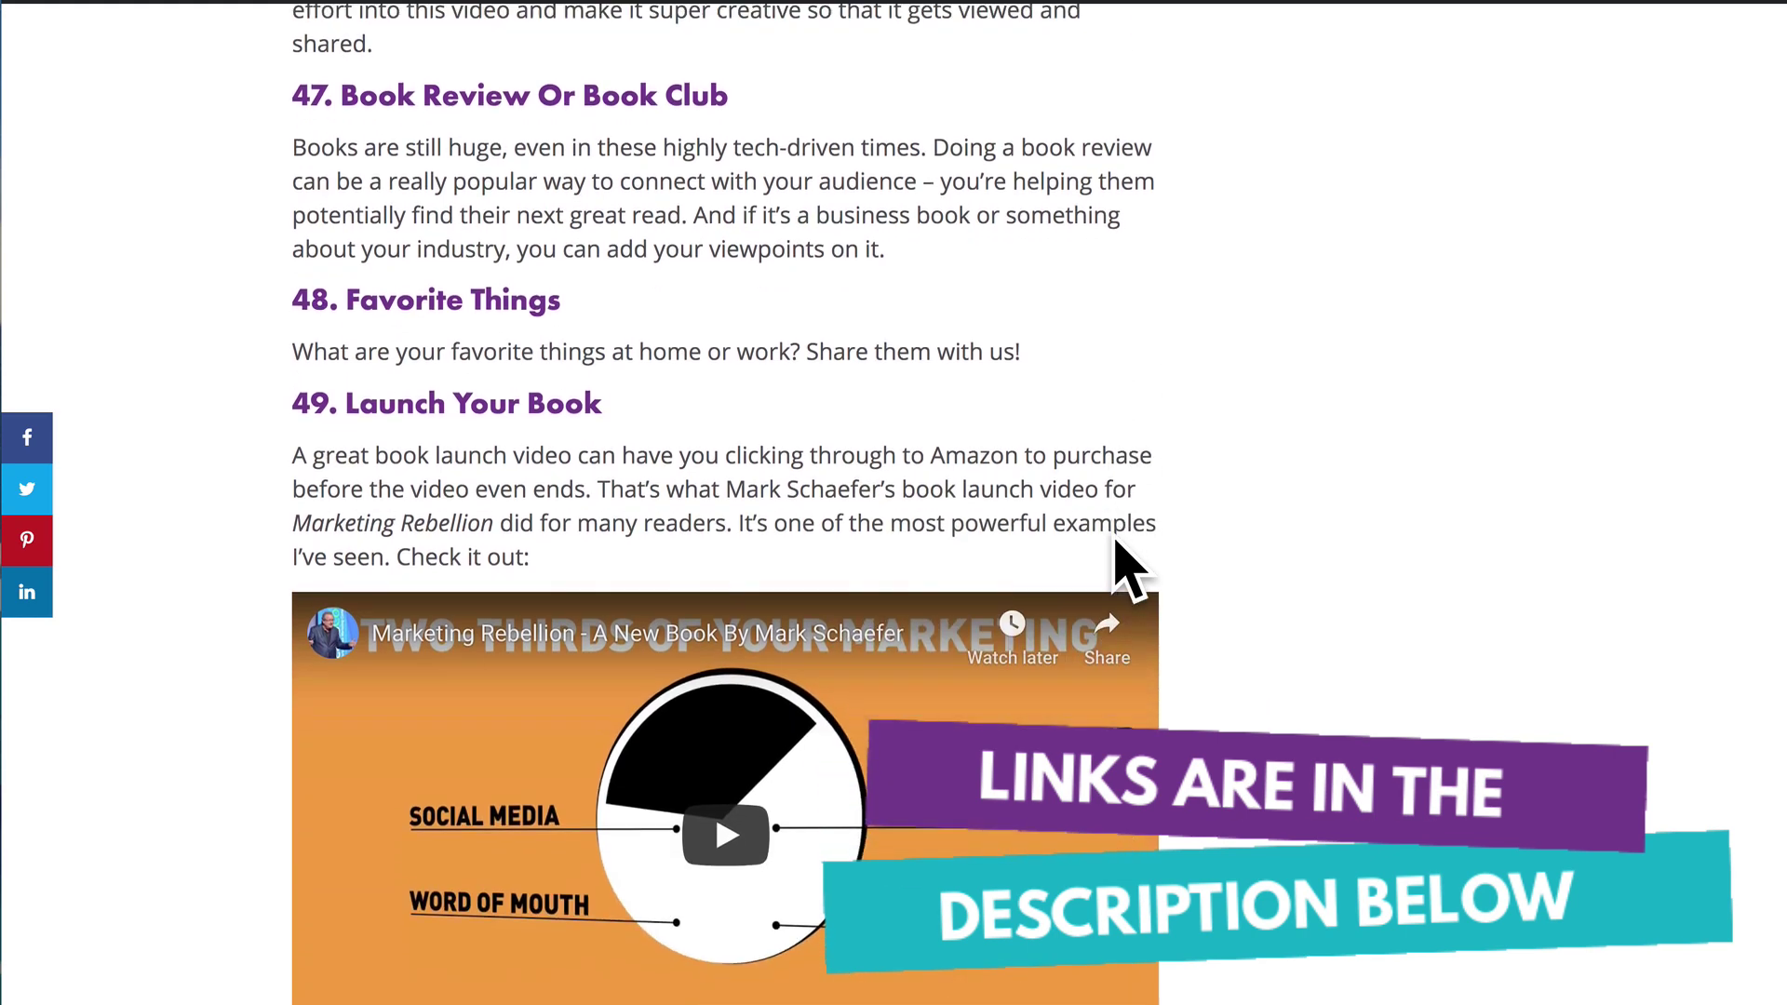